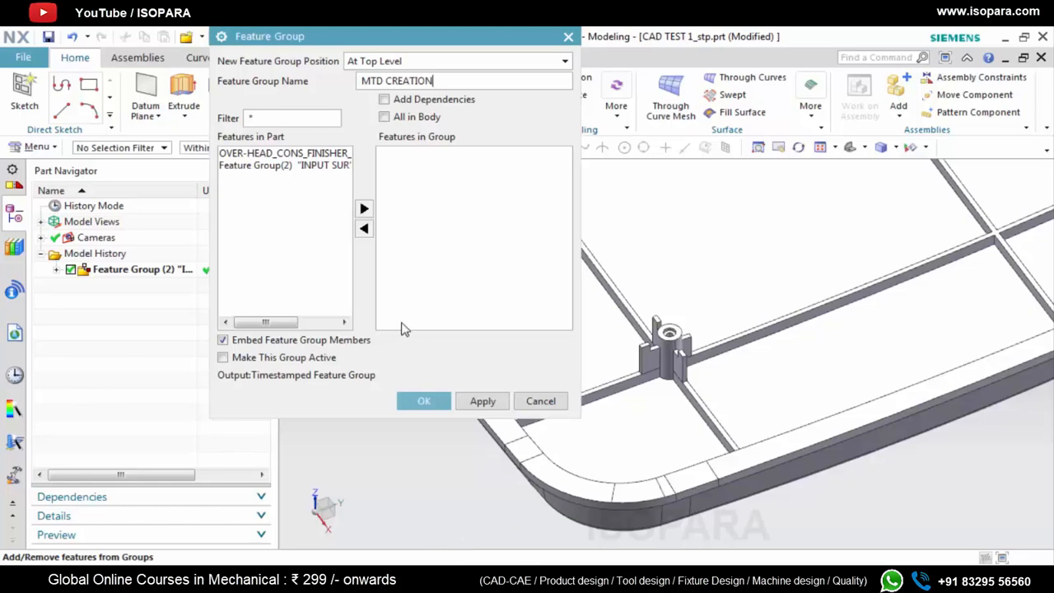
Create an empty top-level feature group named MTD CREATION
click(424, 401)
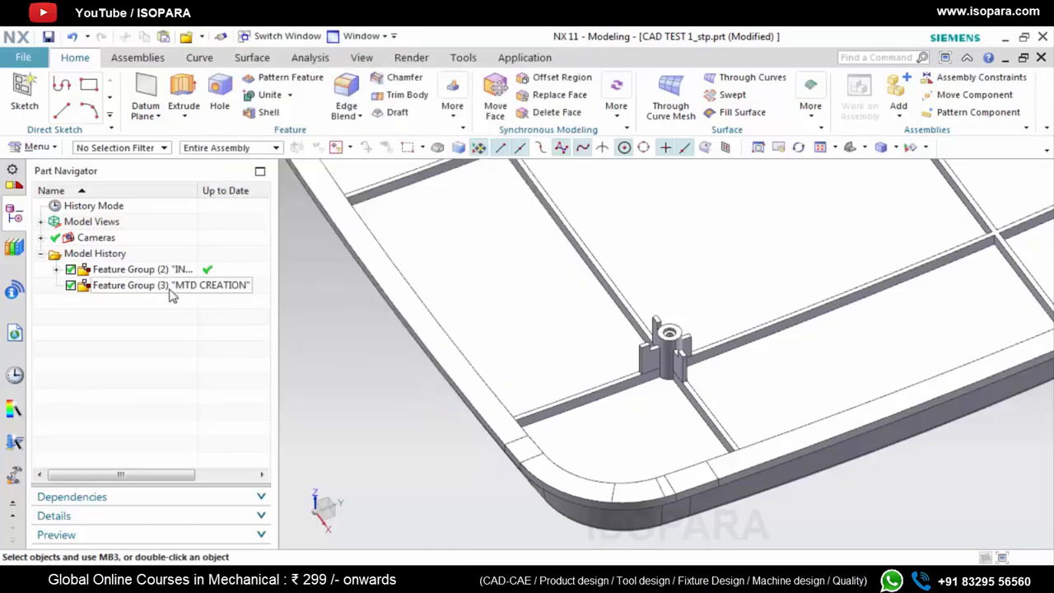
Create a point at the arc centre of the small inner hole's edge inside the cylindrical boss
scroll(701, 380, up, 5)
click(200, 58)
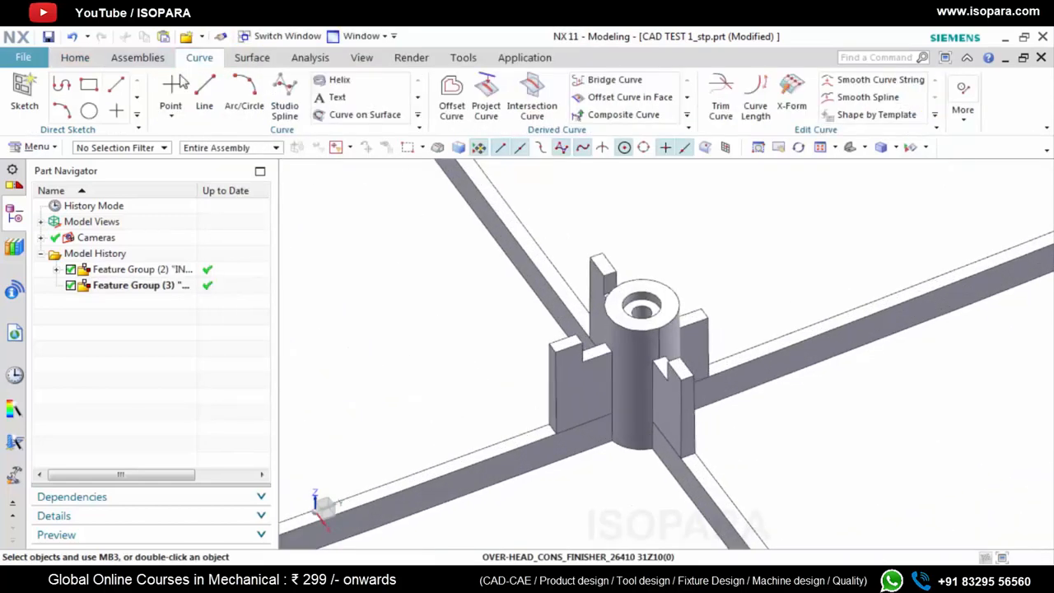
click(178, 97)
click(363, 83)
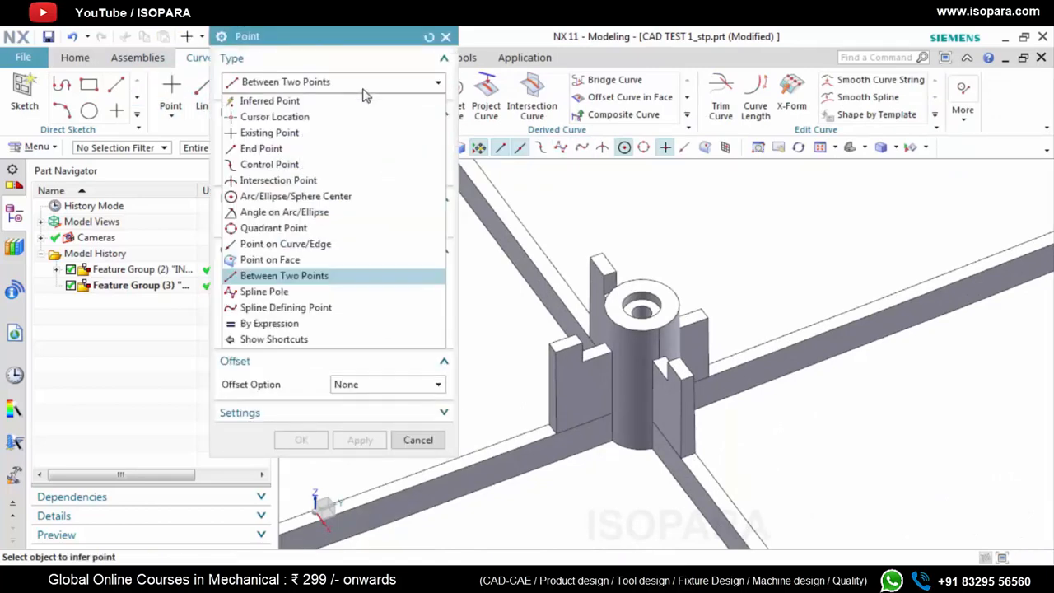
click(296, 196)
scroll(654, 313, up, 5)
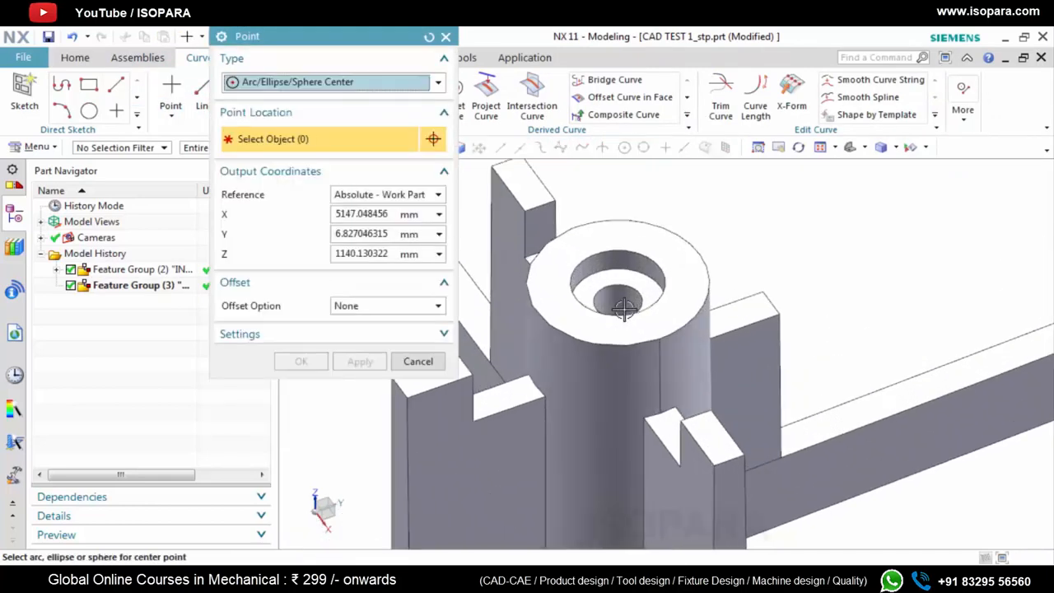
click(649, 292)
click(360, 362)
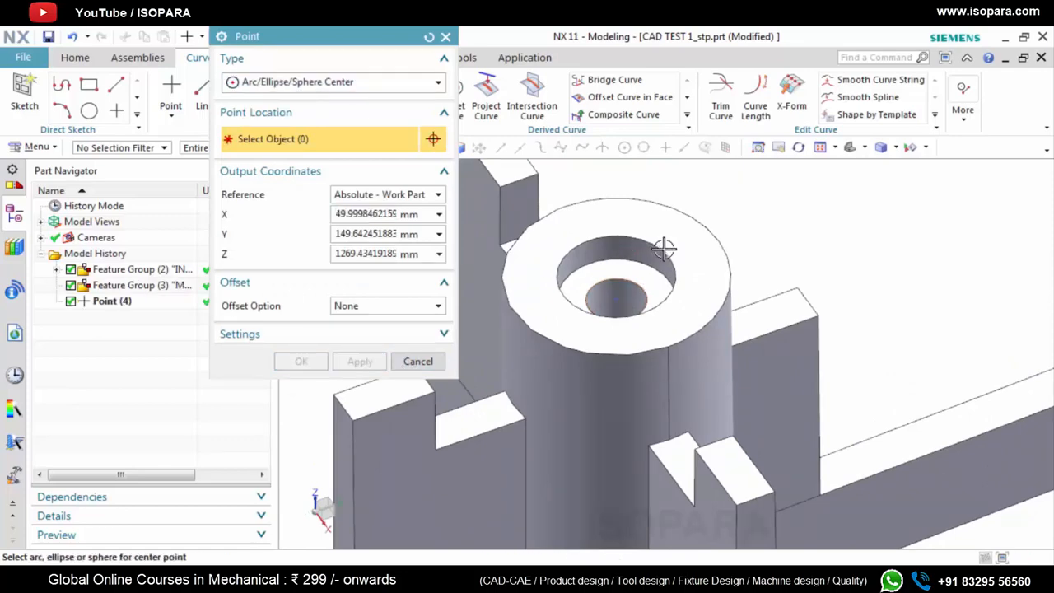
scroll(664, 249, up, 4)
scroll(508, 335, down, 4)
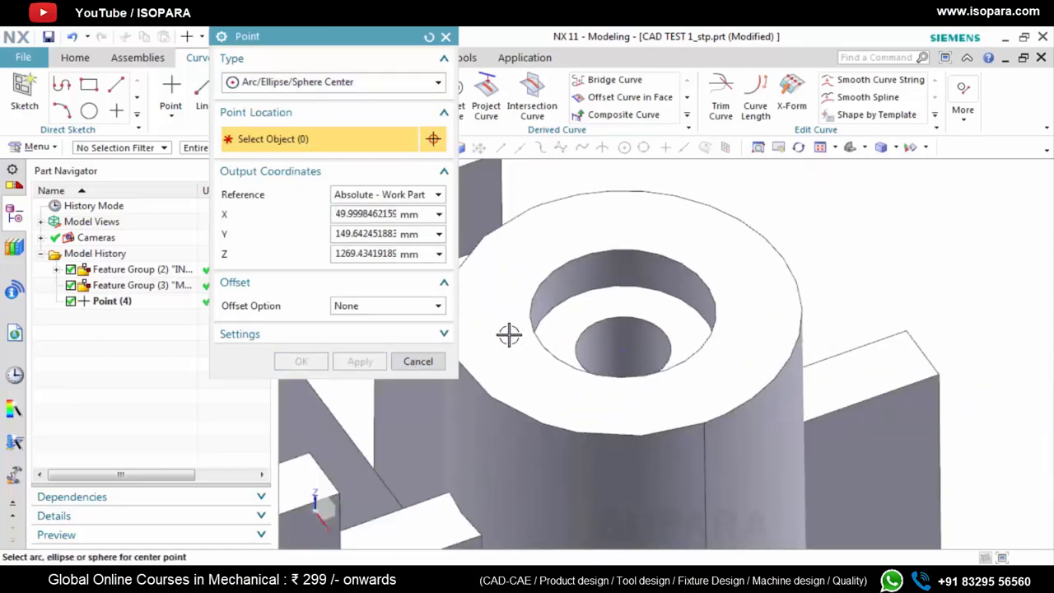
scroll(526, 303, up, 3)
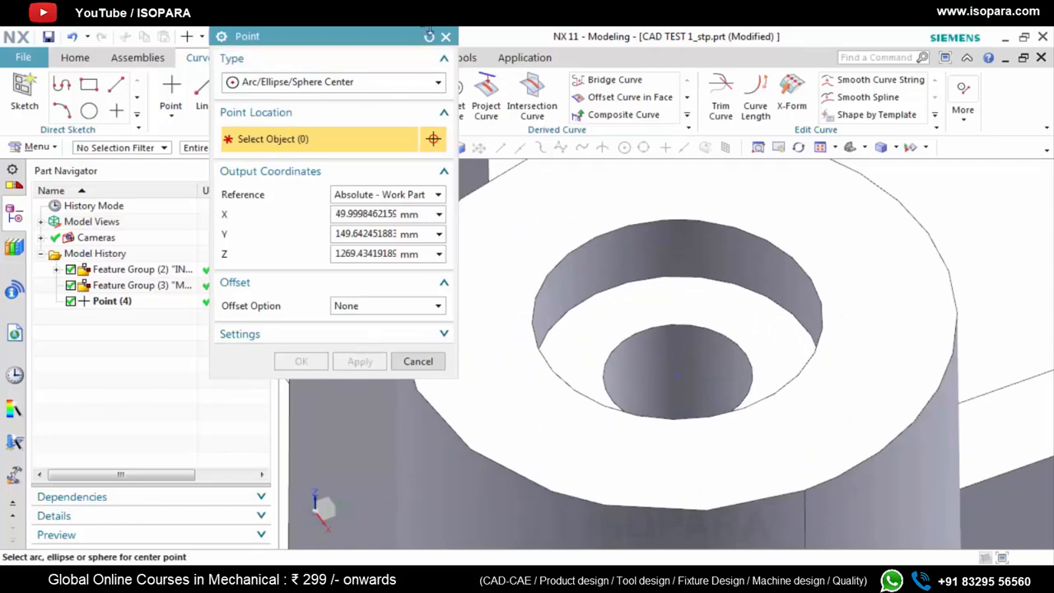
click(430, 36)
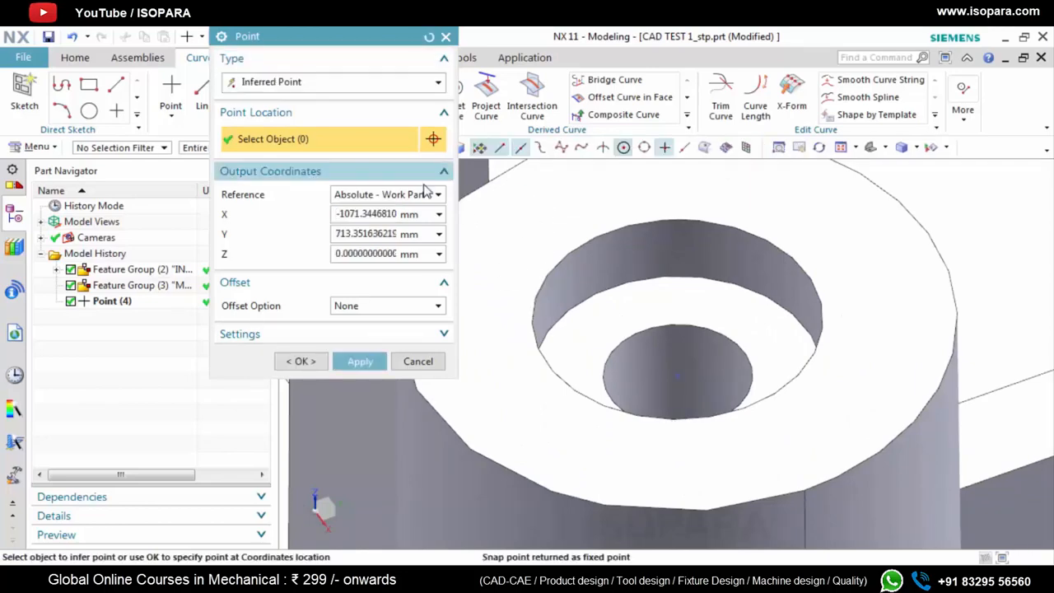
click(357, 82)
click(332, 198)
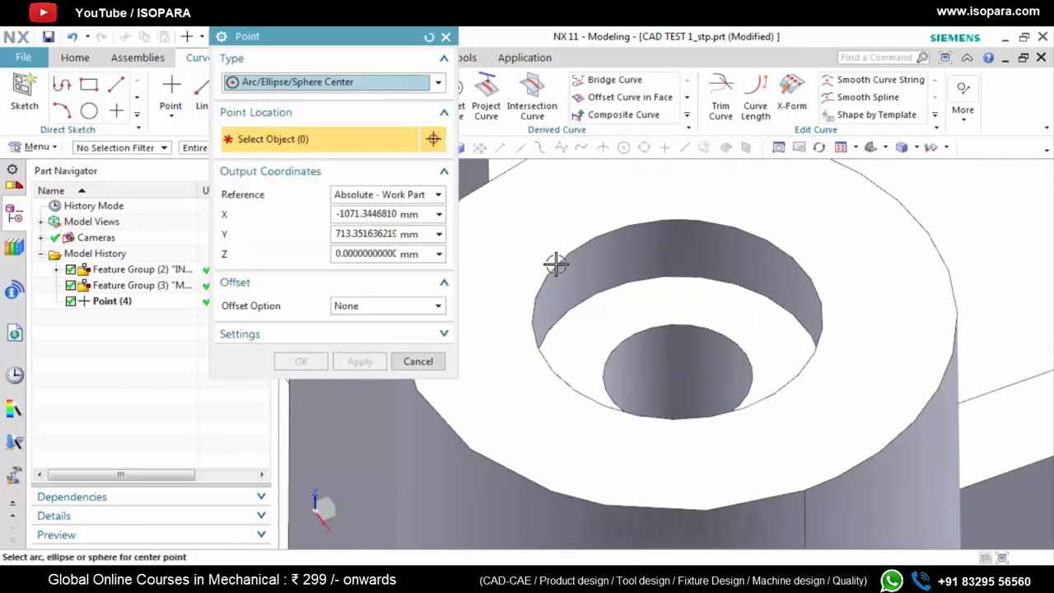
click(372, 83)
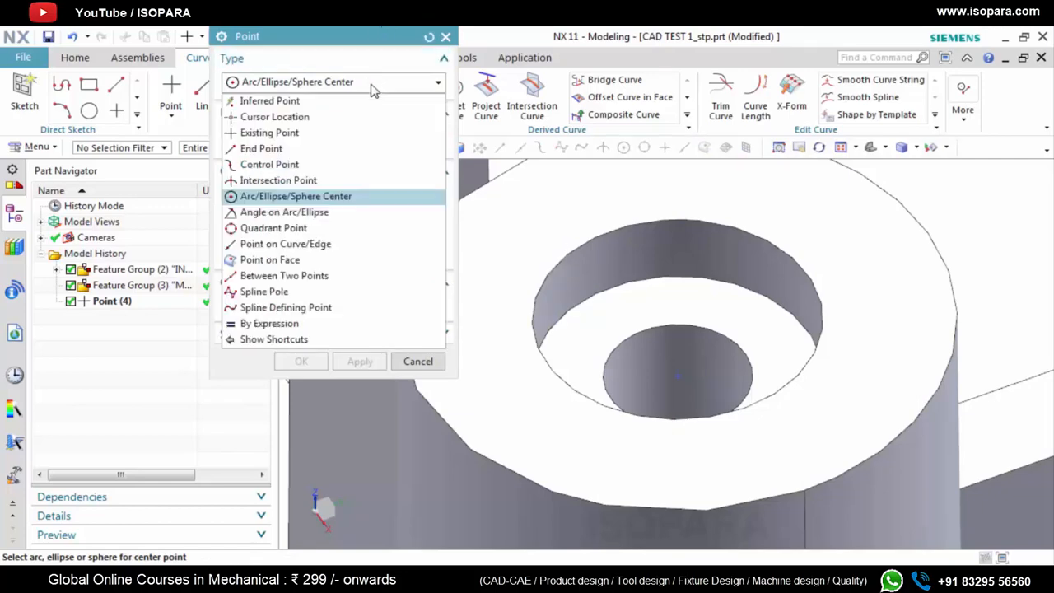
click(445, 37)
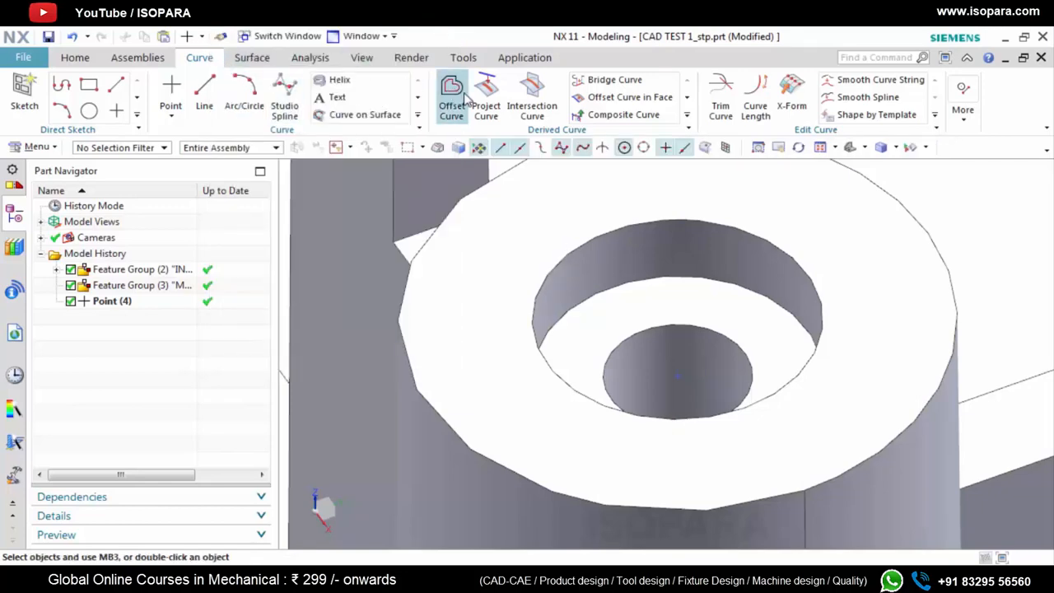
Create a composite curve from the tangent edges of the counterbore rim on the boss's end face
click(623, 115)
click(817, 288)
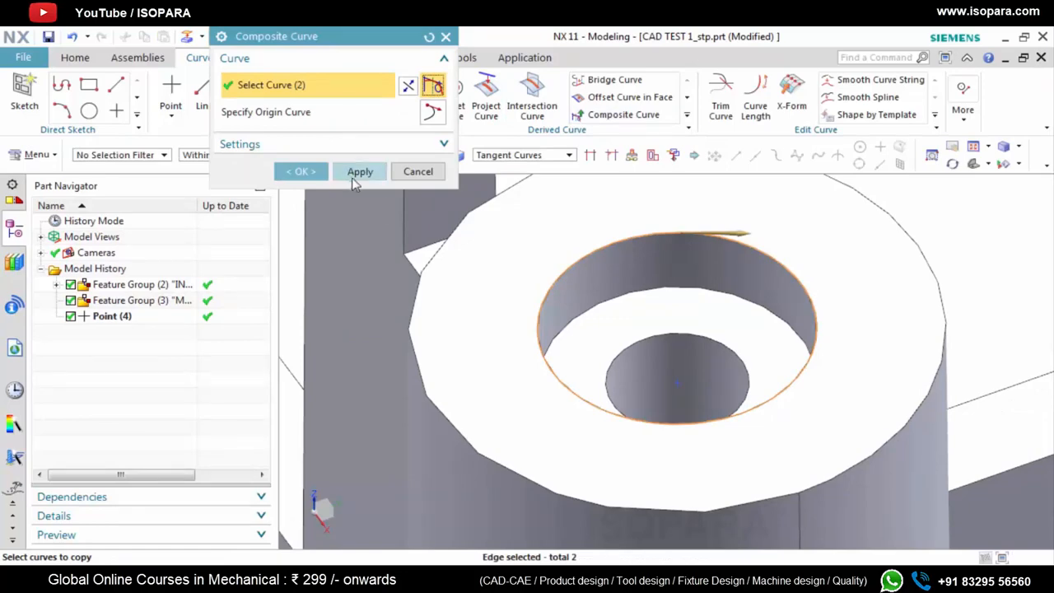
click(302, 172)
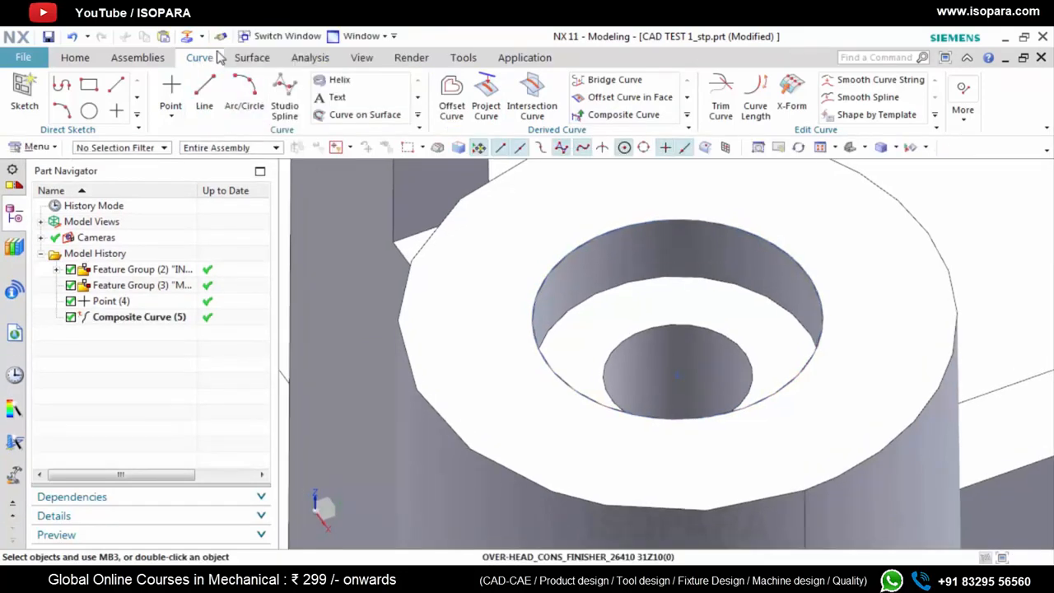
click(170, 88)
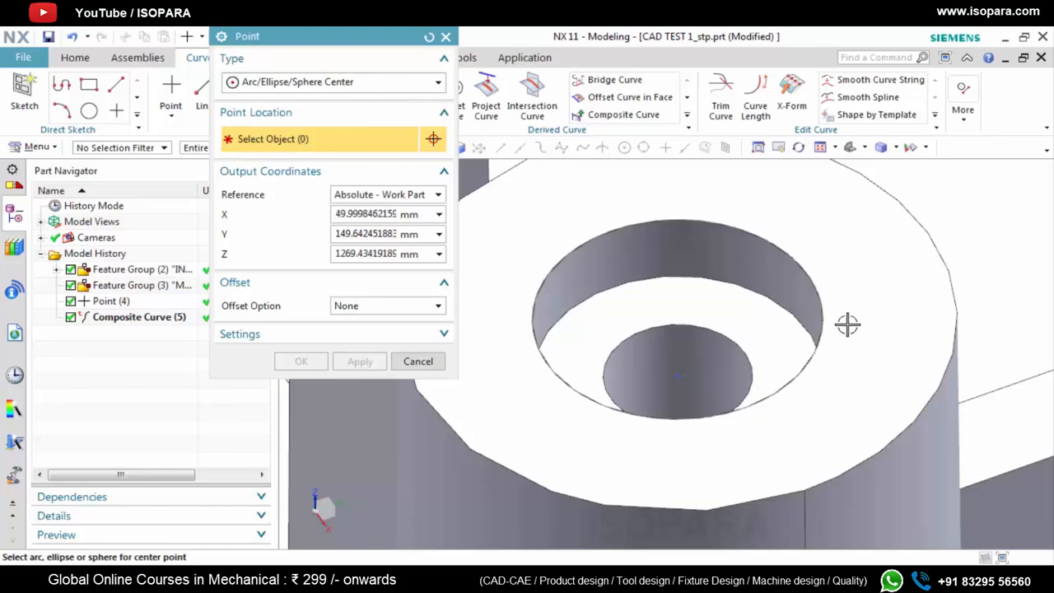
double_click(146, 320)
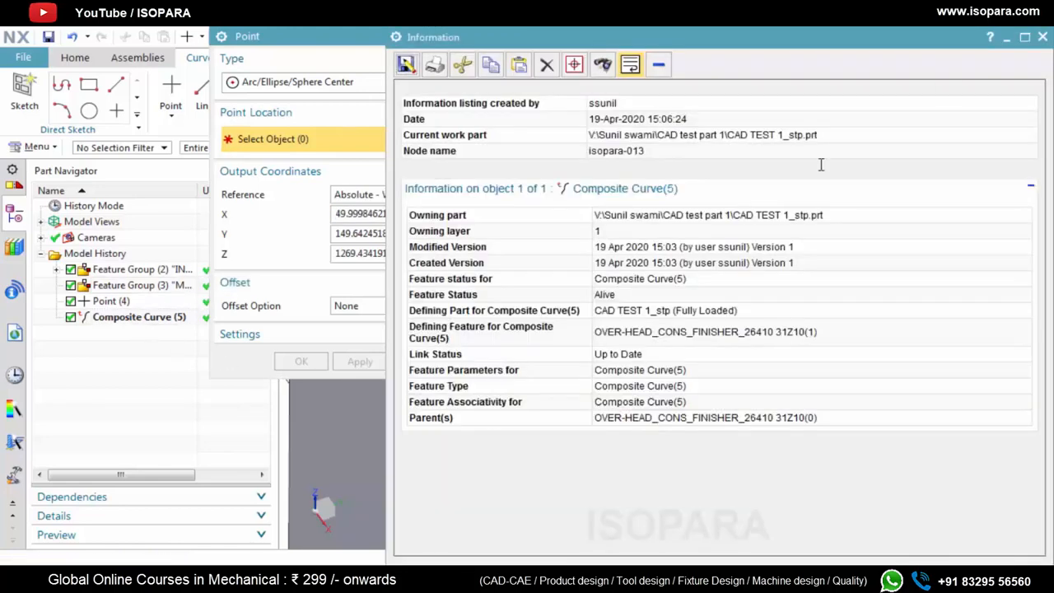
click(1043, 38)
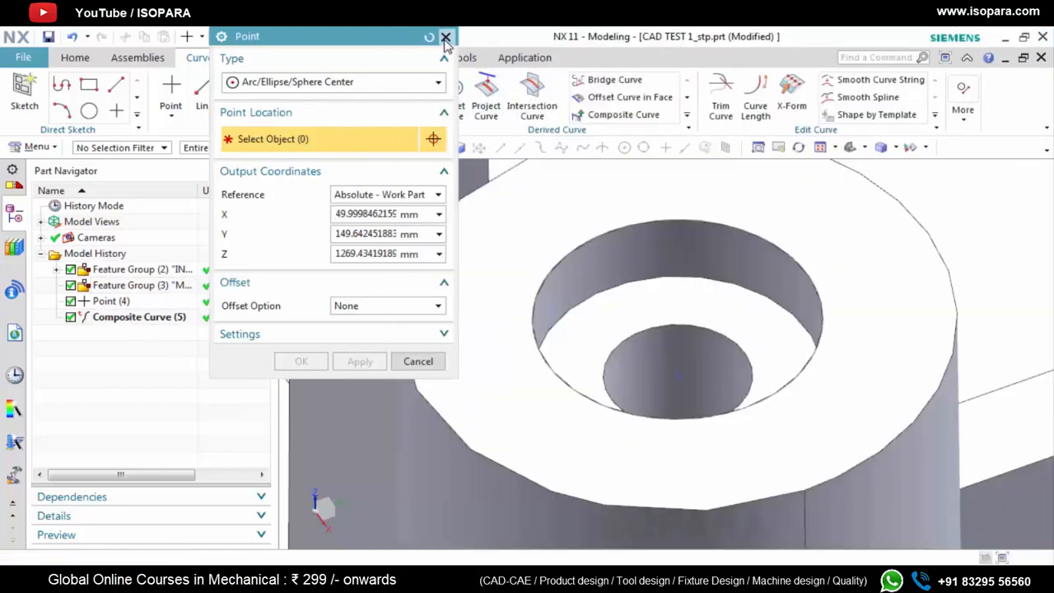
click(445, 38)
Delete the composite curve taken from the boss's counterbore rim
middle_drag(758, 382, 762, 355)
scroll(761, 355, down, 4)
click(154, 321)
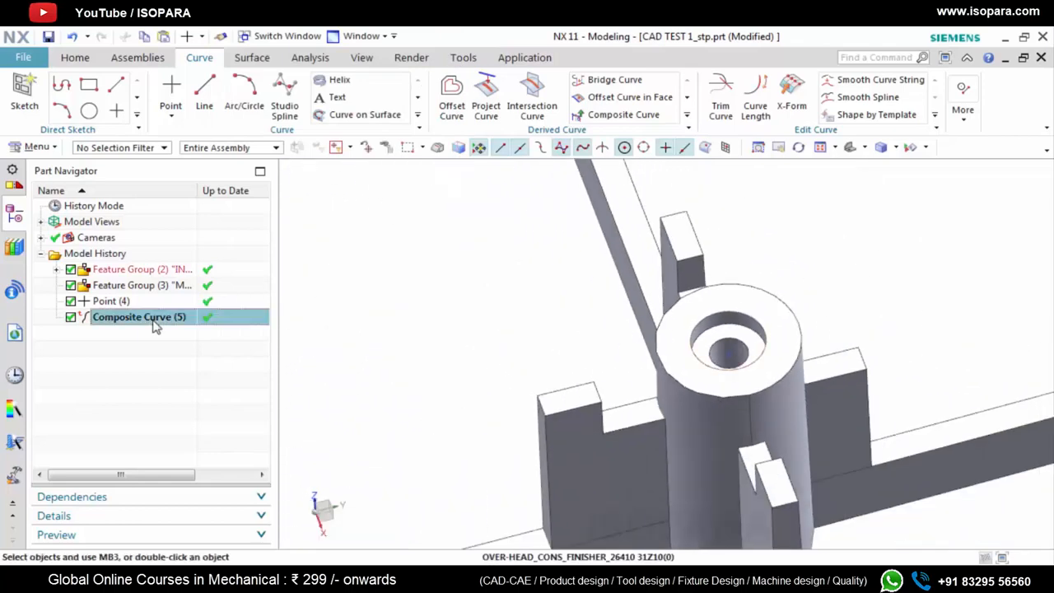
right_click(155, 327)
click(177, 327)
Create a line starting at the centre point in the boss's hole and running outward along the ZC axis
scroll(560, 346, up, 5)
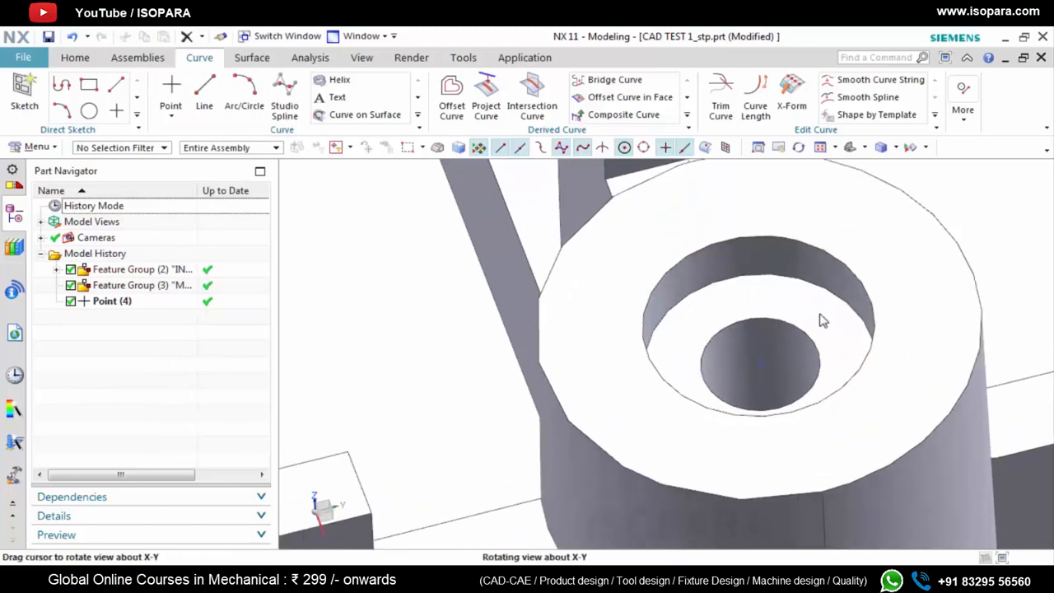
middle_drag(822, 320, 732, 291)
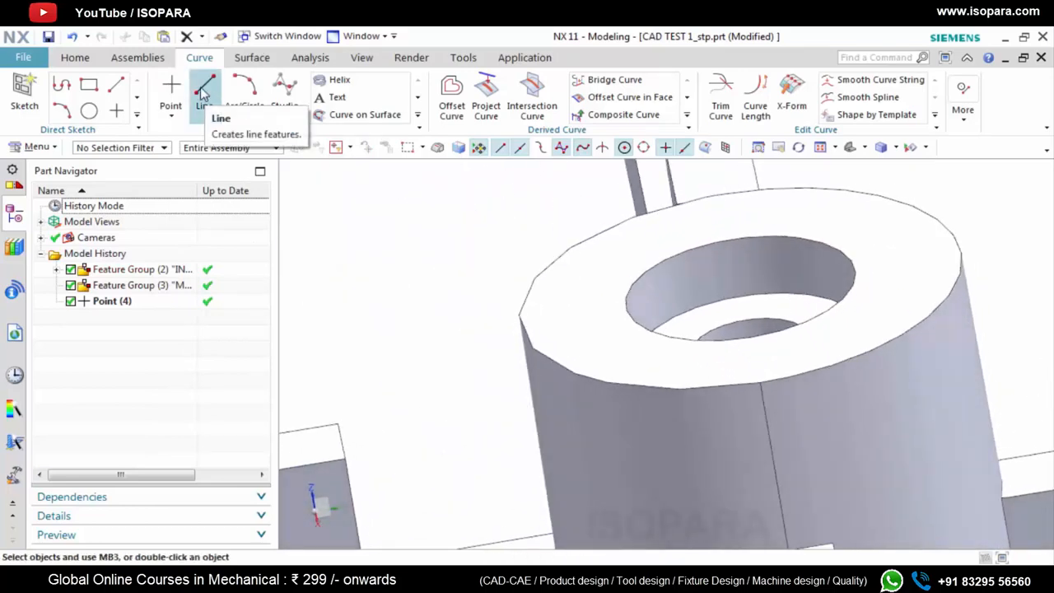
click(203, 93)
middle_drag(740, 347, 764, 303)
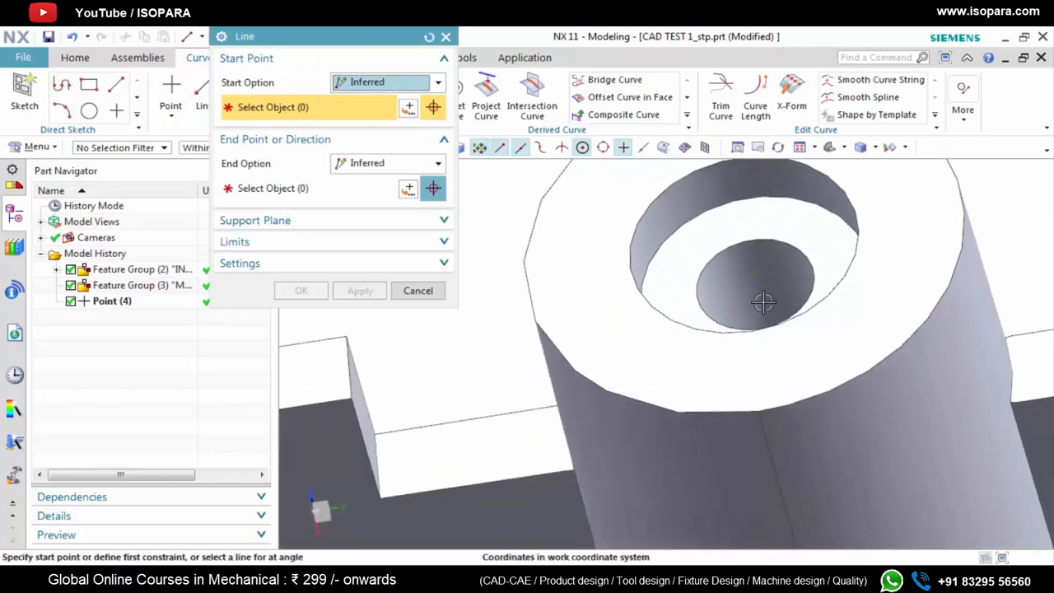
click(753, 281)
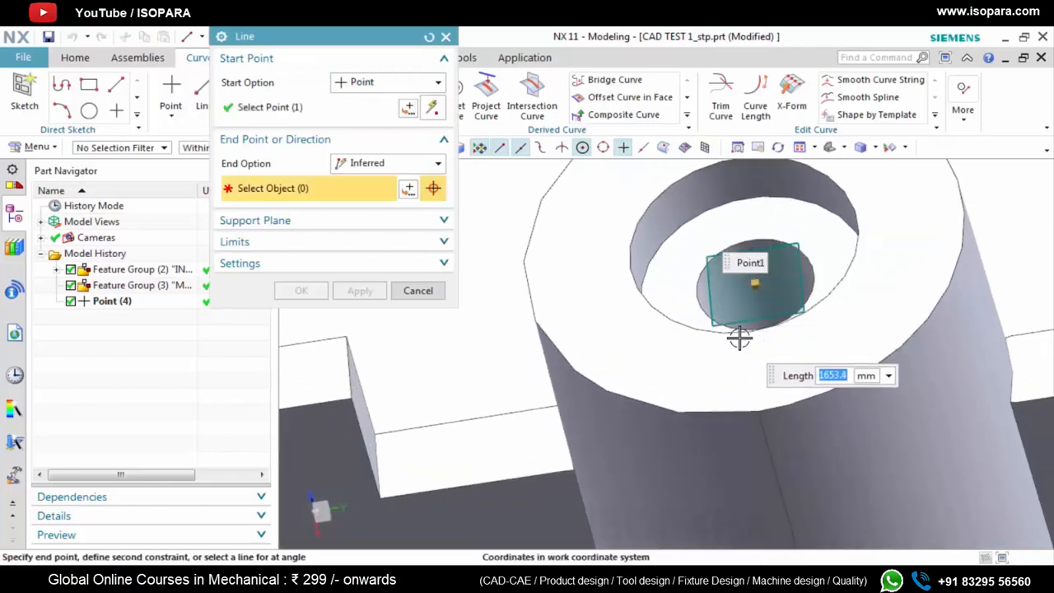
middle_drag(739, 337, 747, 307)
scroll(743, 301, up, 4)
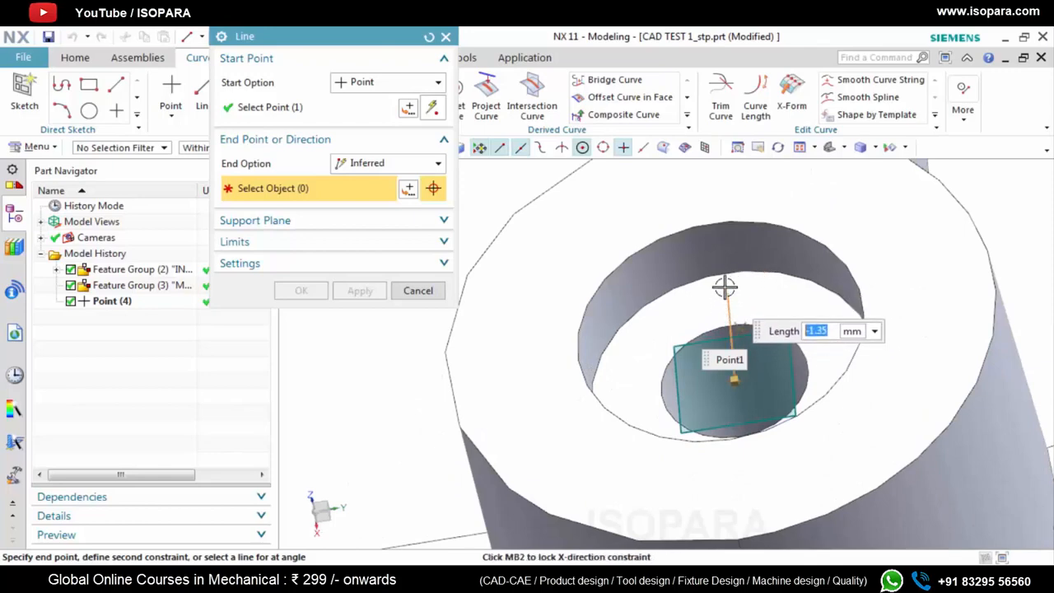
scroll(704, 262, down, 3)
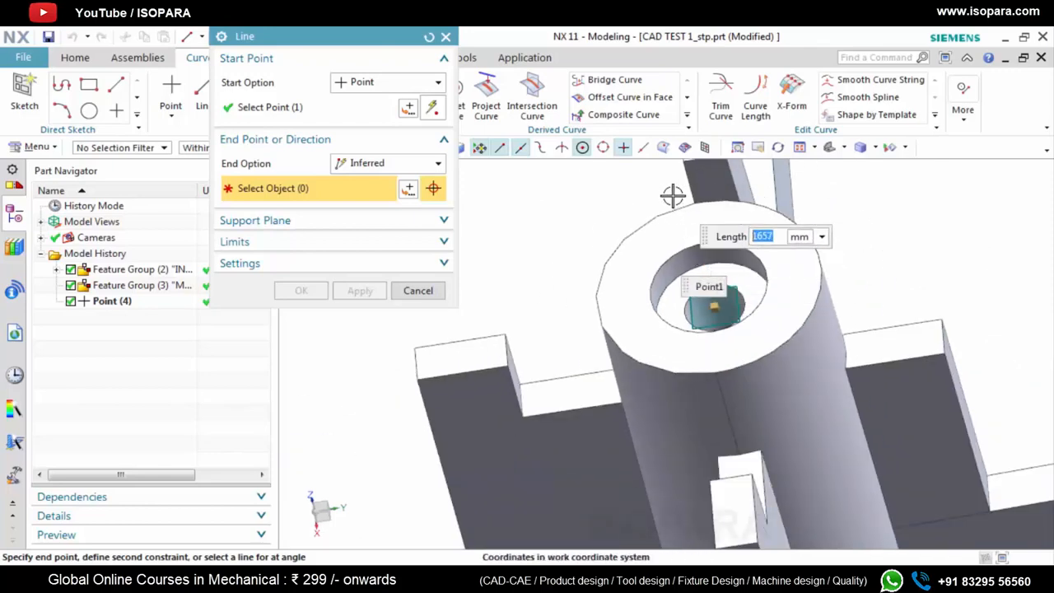
scroll(676, 198, down, 3)
middle_drag(677, 209, 656, 184)
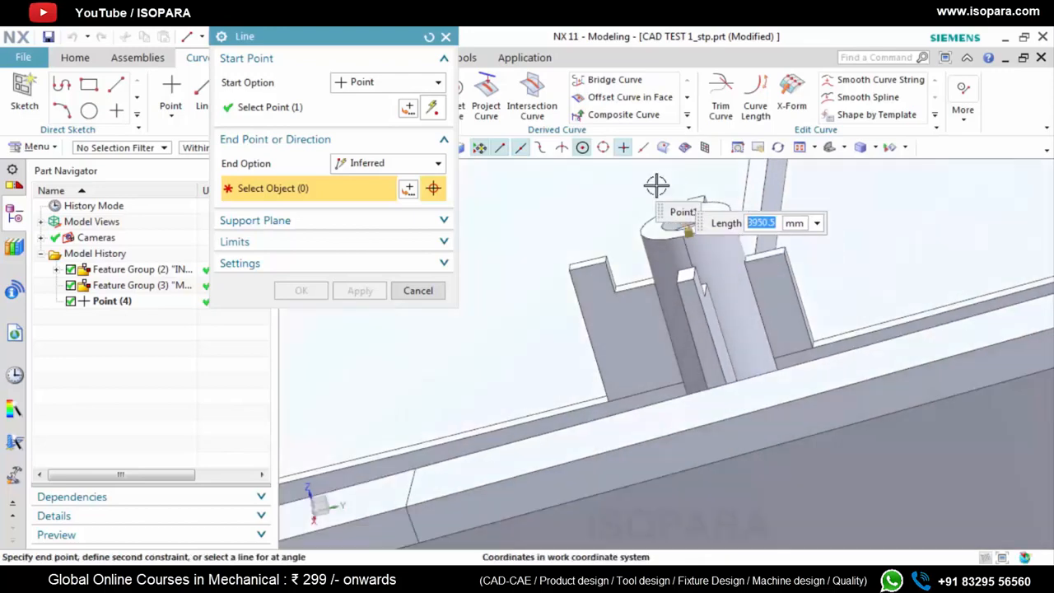
shift+middle_drag(695, 265, 698, 387)
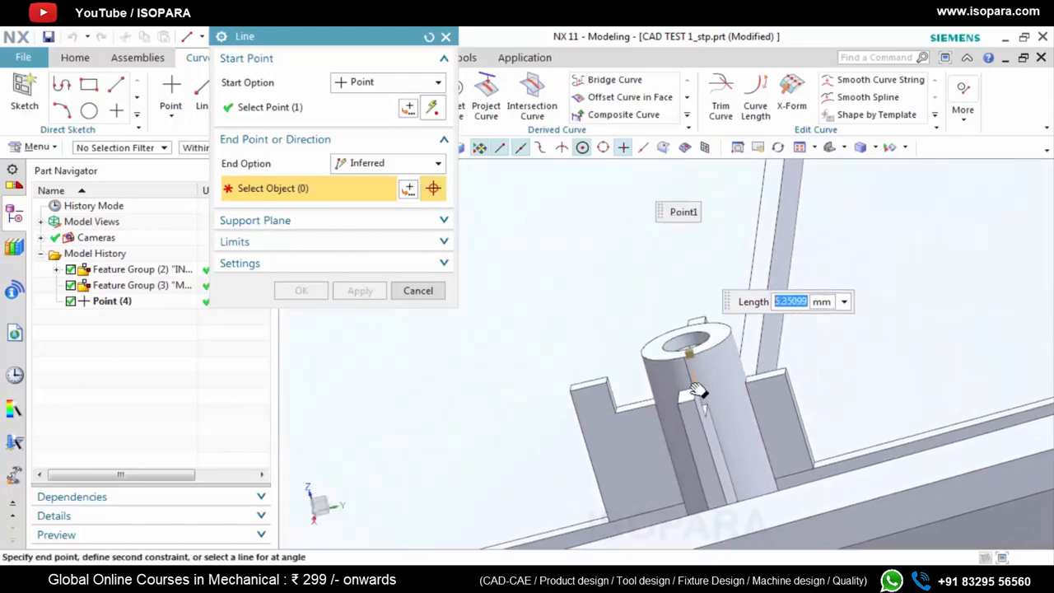
middle_click(656, 222)
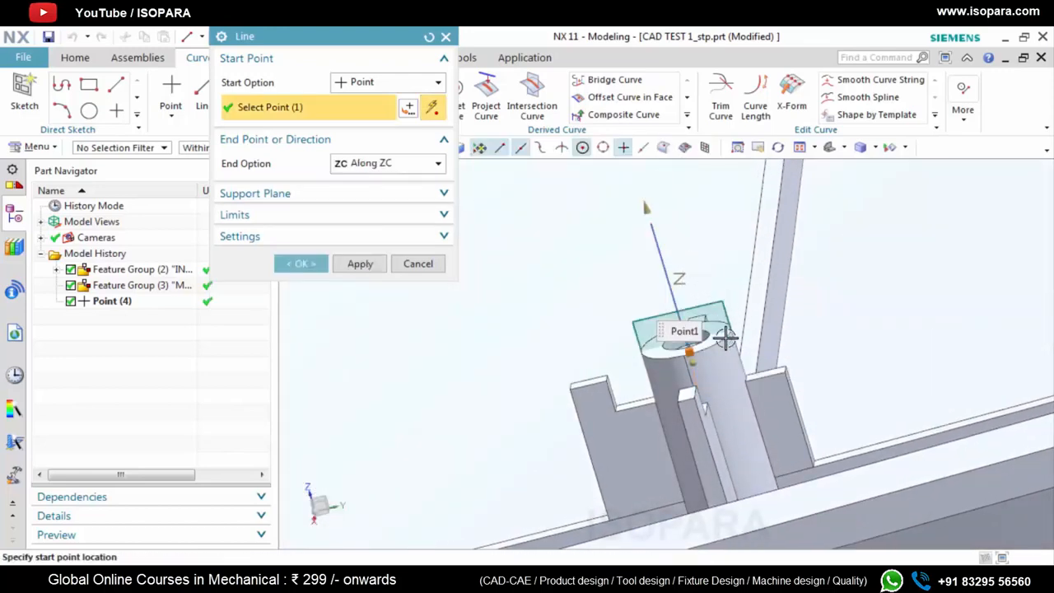
middle_drag(725, 338, 726, 395)
scroll(726, 395, down, 5)
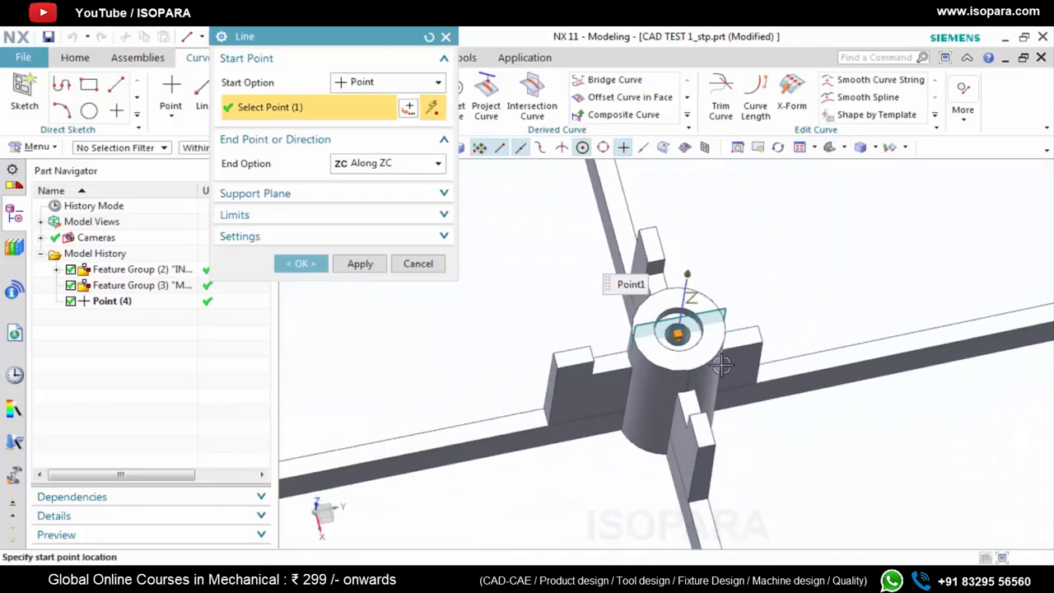
click(301, 263)
Move the hole's centre point and the ZC line into the MTD CREATION feature group
scroll(672, 349, up, 5)
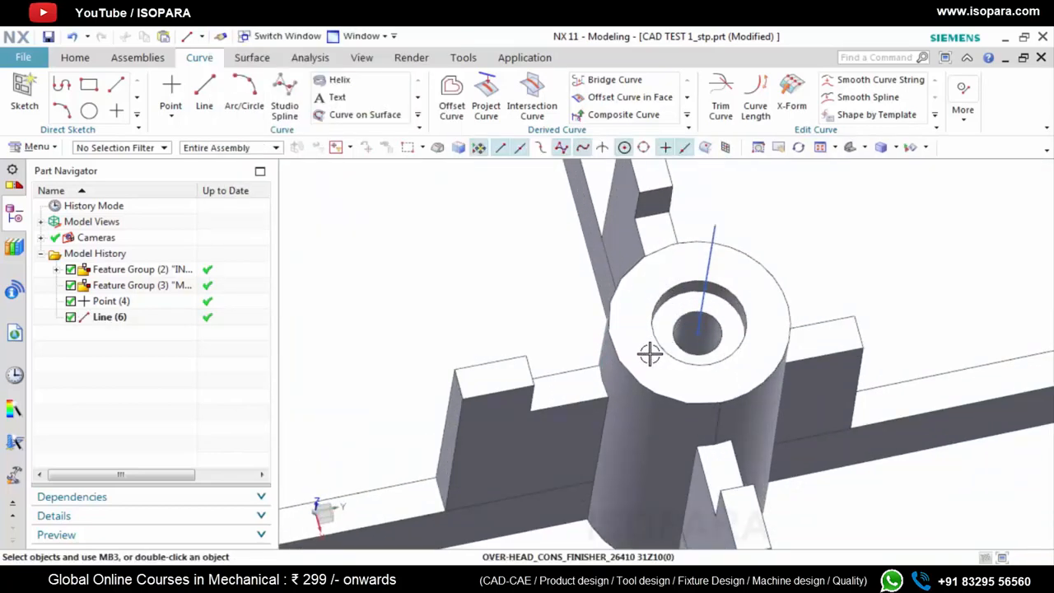
middle_drag(650, 353, 880, 374)
scroll(865, 373, down, 3)
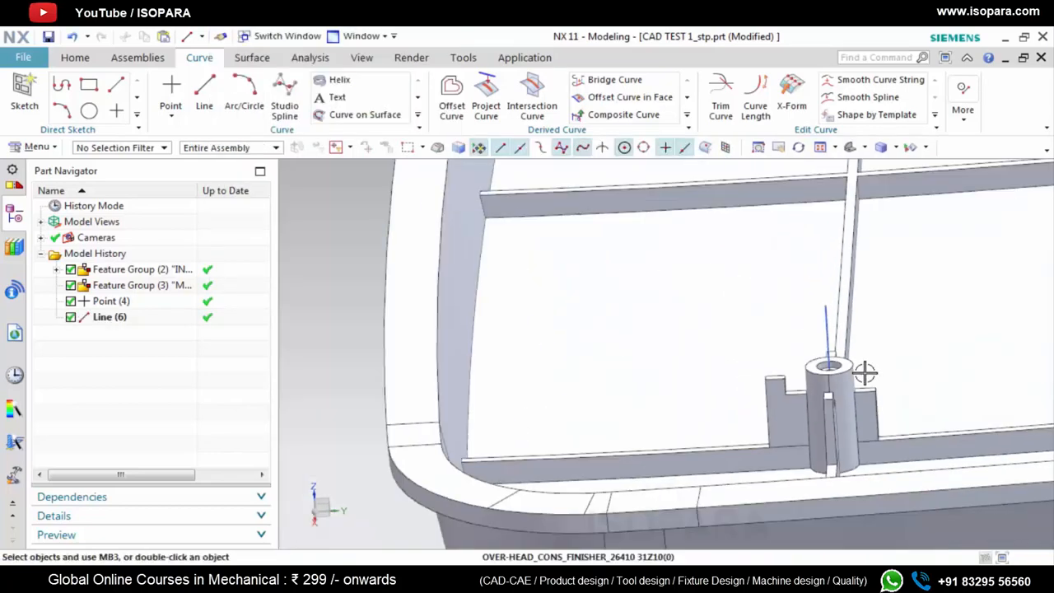
click(111, 303)
ctrl+click(118, 317)
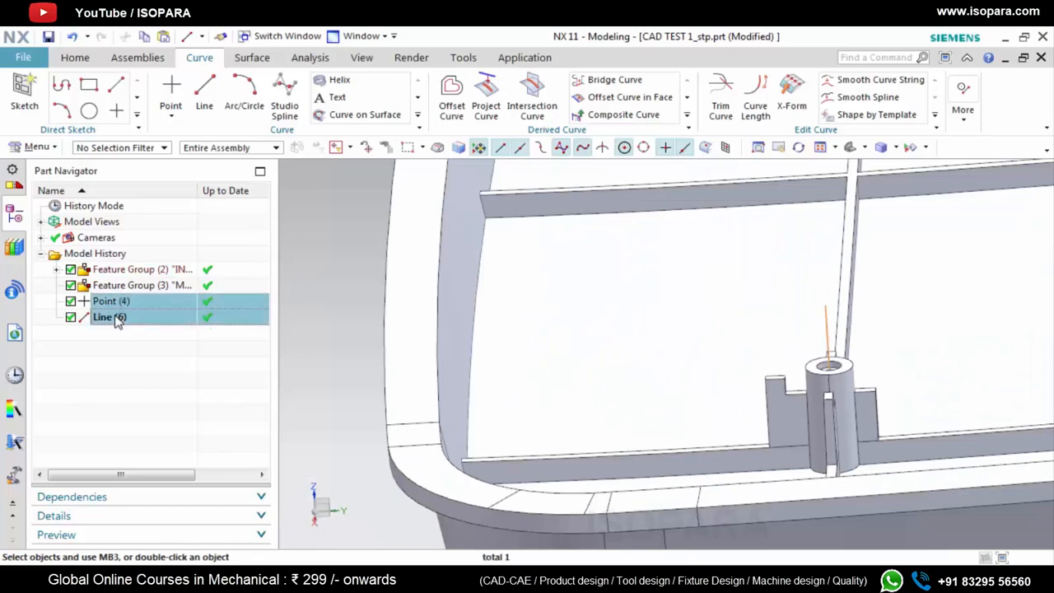
drag(112, 302, 126, 286)
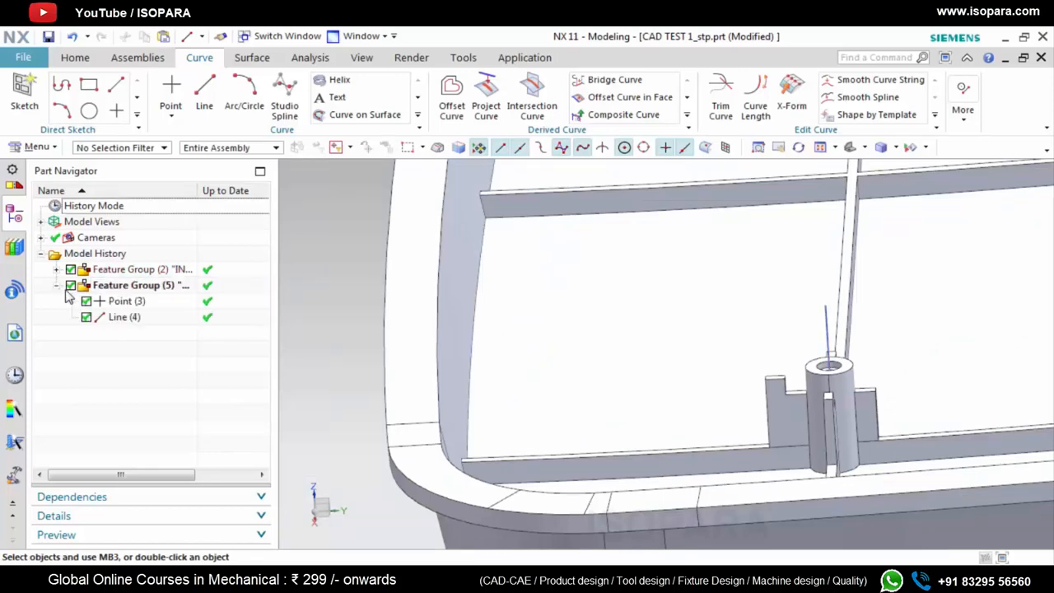
Edit the point in the MTD CREATION group, changing its type to Cursor Location
double_click(117, 303)
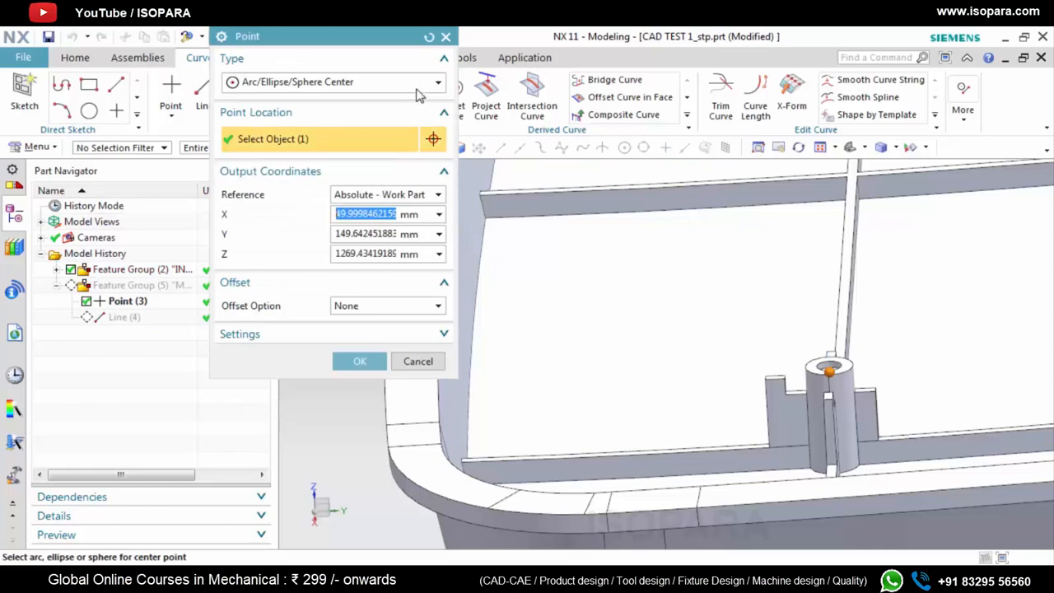
click(424, 83)
click(317, 116)
click(360, 361)
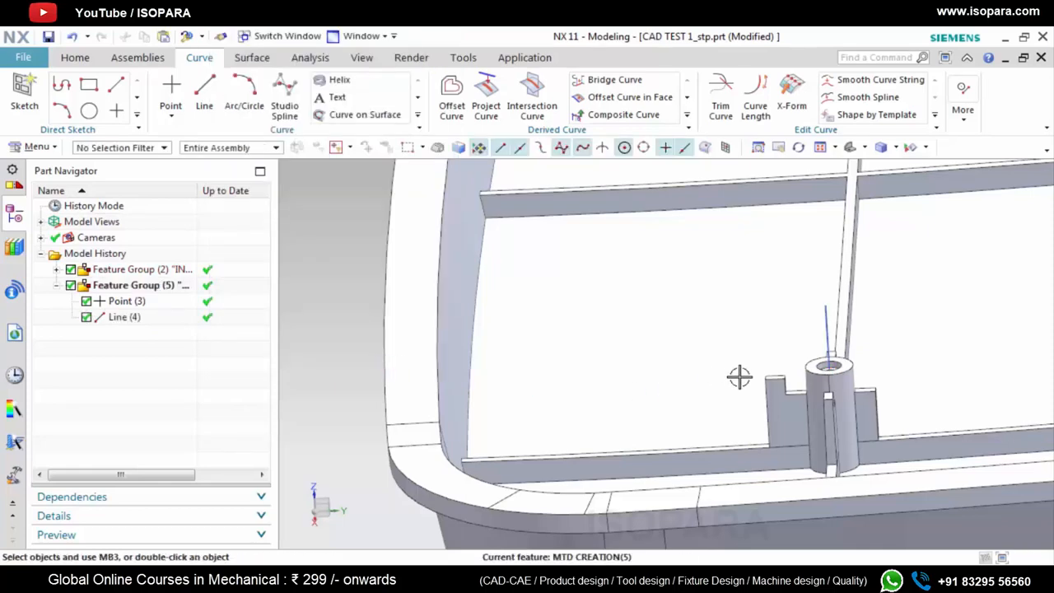
scroll(800, 381, up, 3)
scroll(798, 387, down, 8)
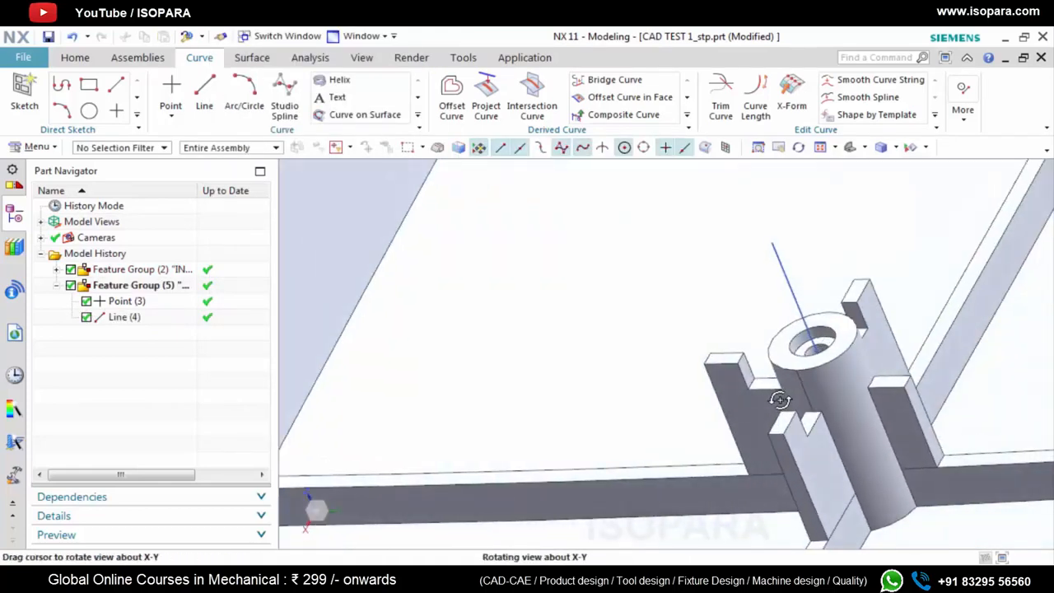
scroll(717, 344, down, 2)
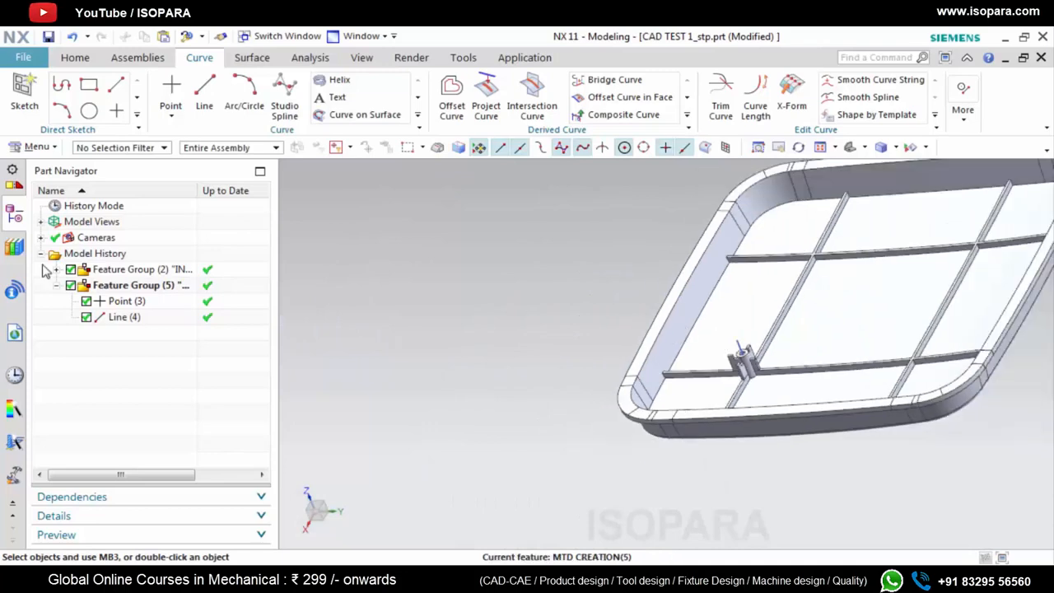
Start Extract Geometry with the type Face and the face option Single Face
click(240, 60)
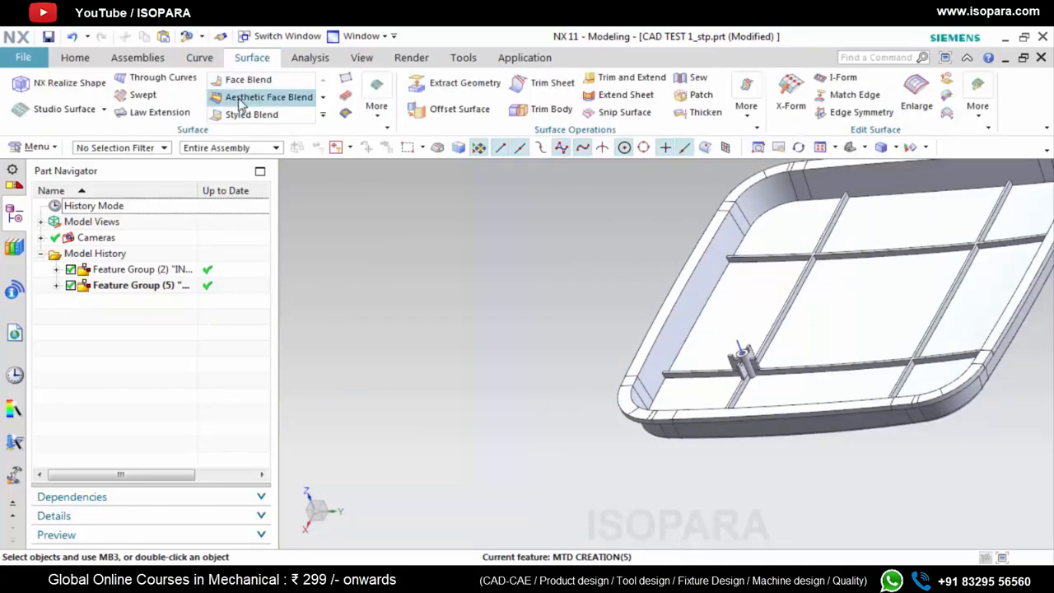
click(465, 85)
click(349, 138)
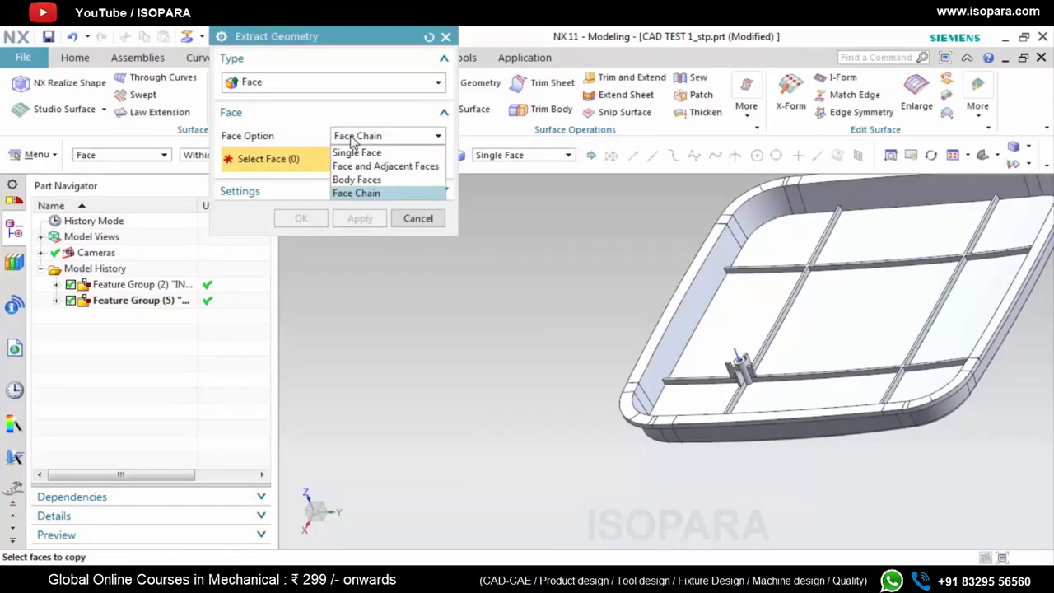
click(416, 285)
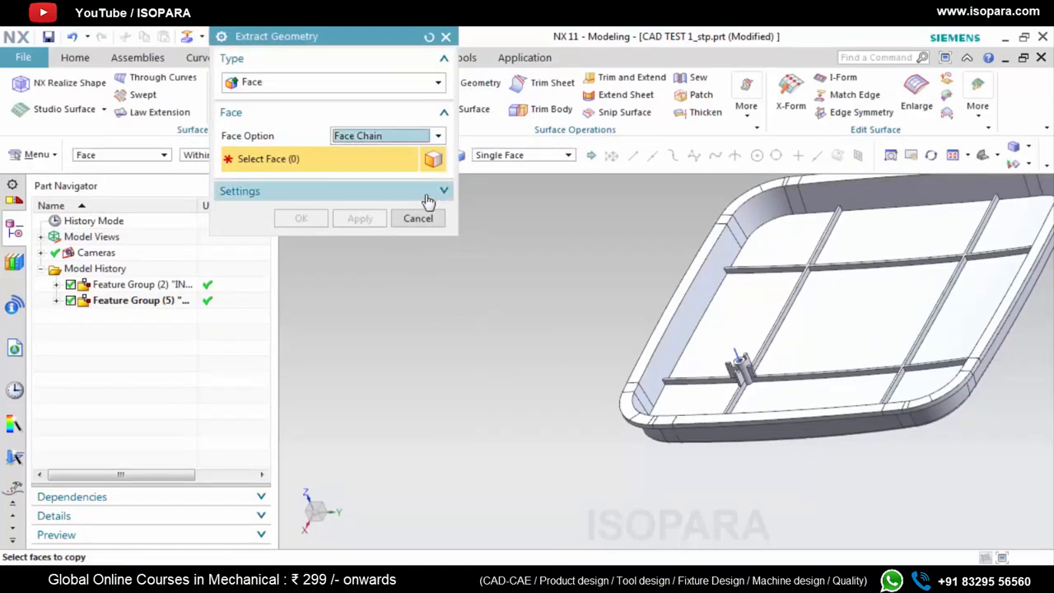
click(392, 145)
click(381, 152)
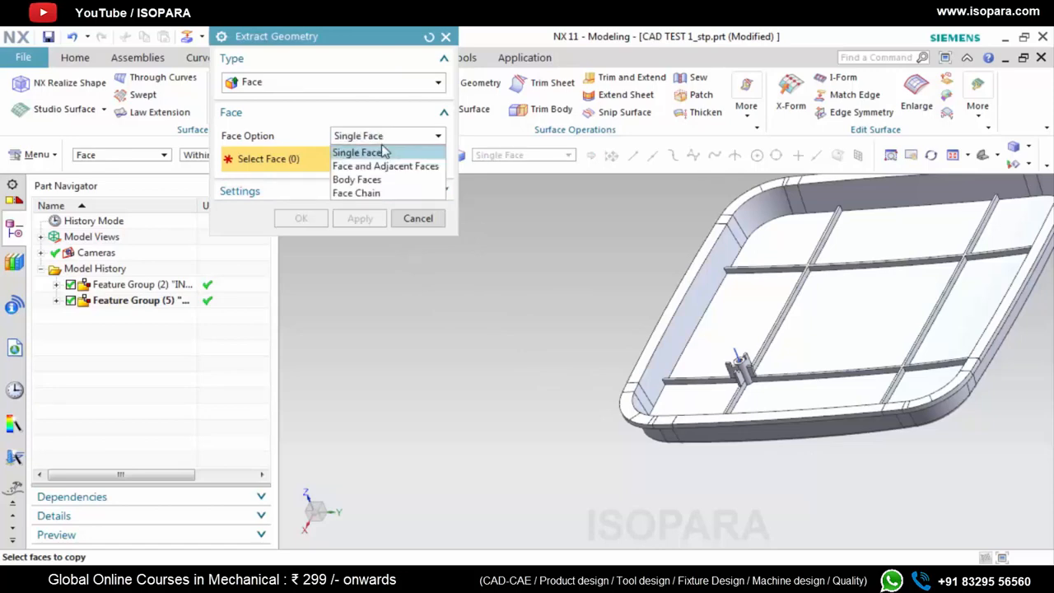
click(383, 152)
Pick the narrow face running around the part's rim and the curved outer wall face at the first corner for extraction
scroll(542, 379, down, 3)
scroll(780, 370, up, 2)
scroll(757, 361, up, 2)
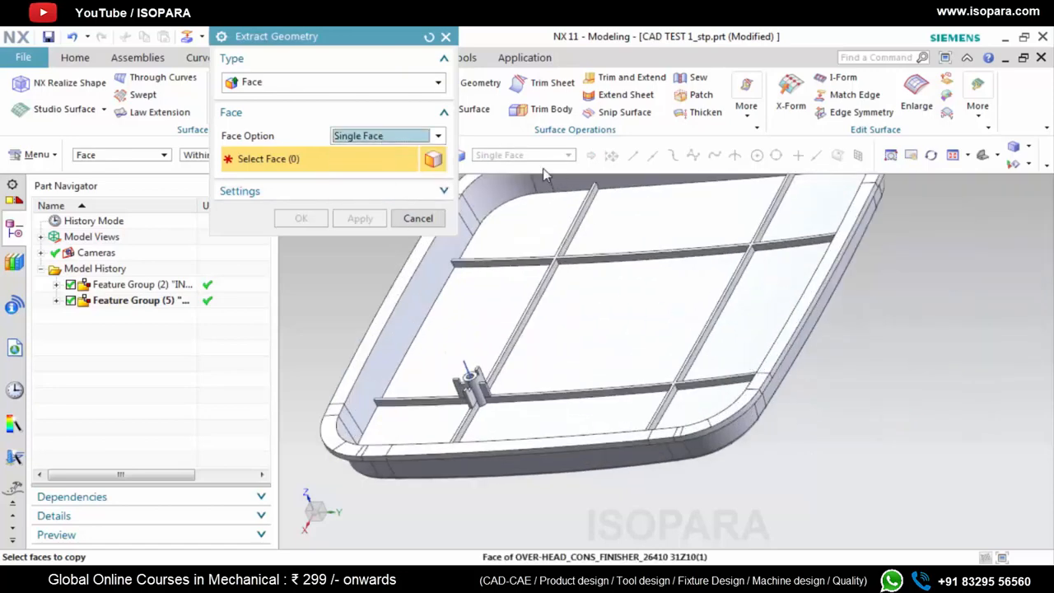
scroll(734, 410, up, 3)
middle_drag(730, 421, 726, 363)
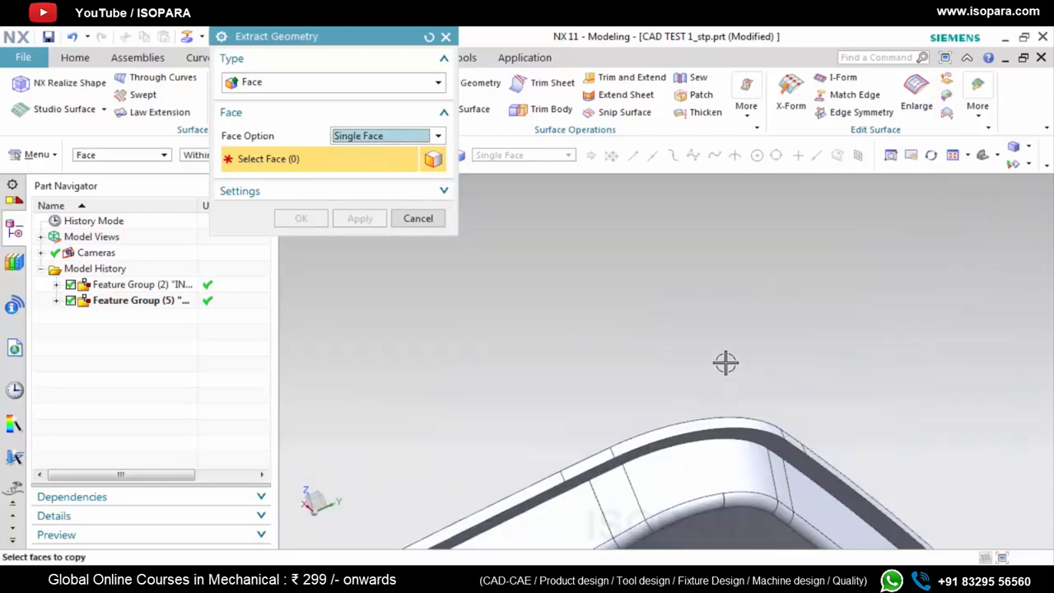
scroll(757, 334, down, 1)
scroll(691, 425, up, 4)
scroll(713, 370, down, 3)
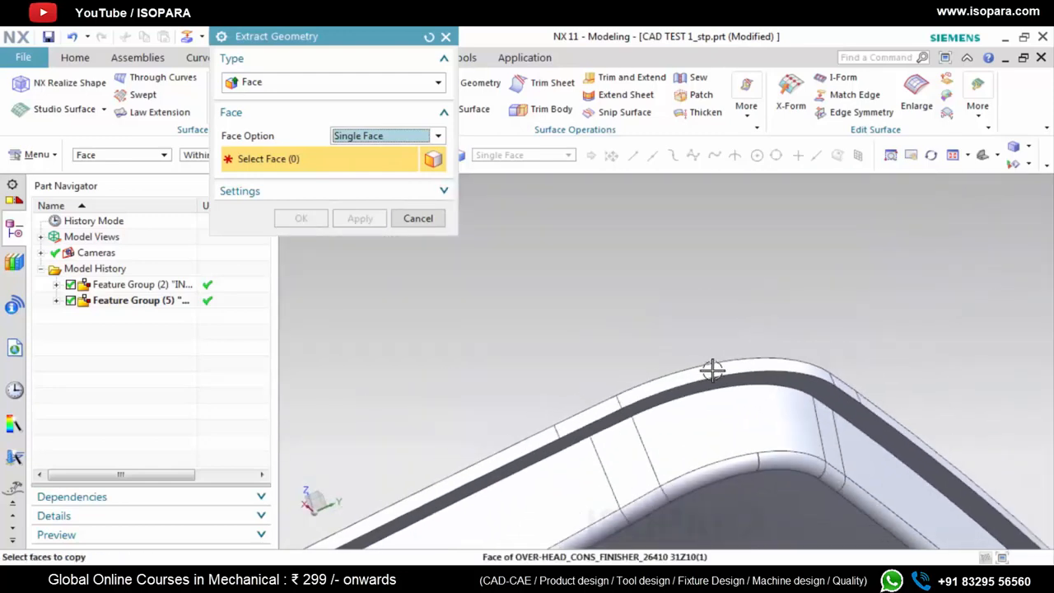
scroll(713, 371, down, 2)
scroll(707, 377, up, 5)
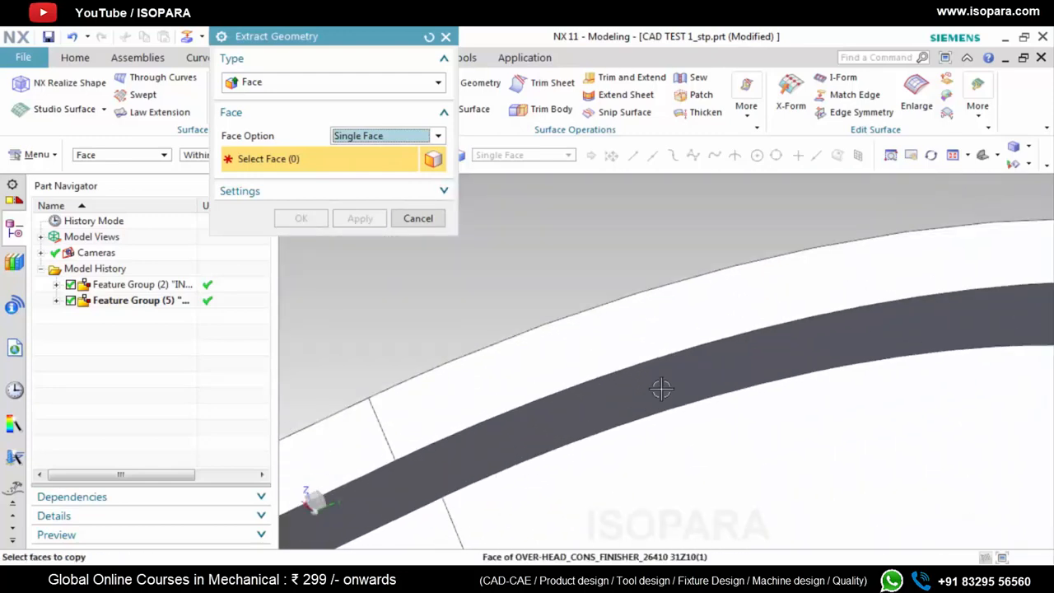
click(660, 385)
scroll(689, 434, down, 2)
click(730, 376)
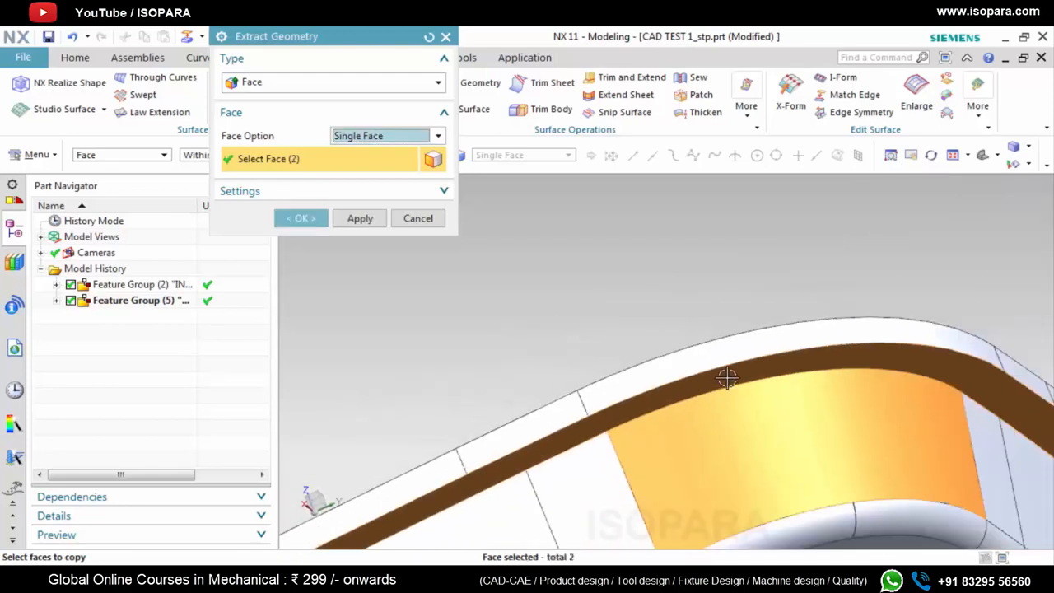
Add the outer wall faces adjoining the first corner's curved wall to the extraction
scroll(664, 449, down, 2)
click(615, 470)
scroll(835, 410, up, 4)
click(826, 414)
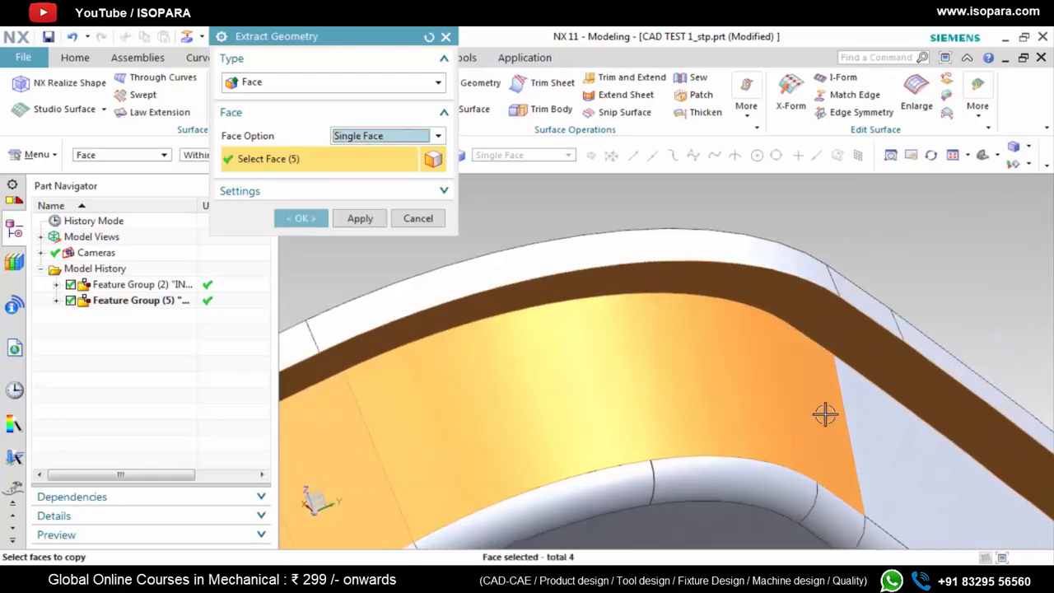
Add the fillet faces around the first corner to the extraction, along with the thin sliver face between them
scroll(805, 370, down, 2)
scroll(834, 455, up, 3)
scroll(791, 457, up, 3)
click(800, 433)
click(515, 369)
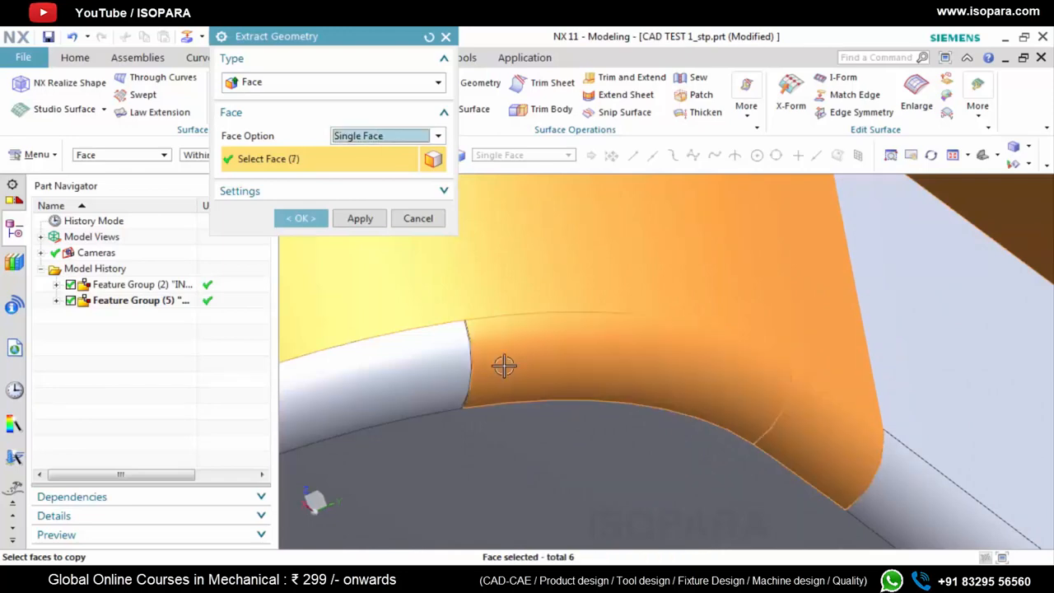
scroll(455, 351, up, 6)
click(440, 336)
scroll(456, 338, up, 1)
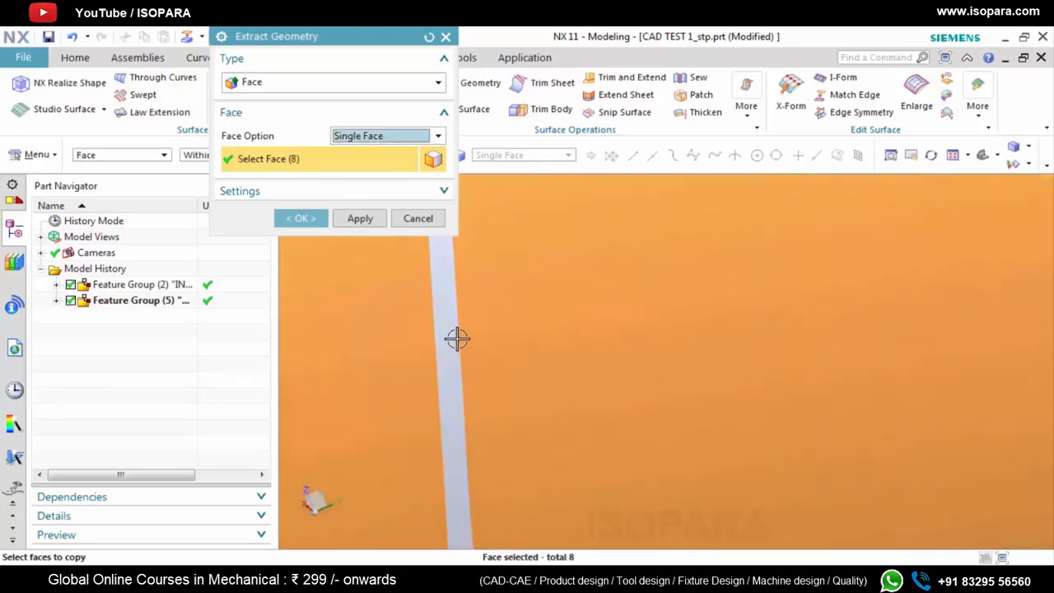
click(457, 339)
Add the first long side's wall and fillet to the extraction, plus the short wall and fillet faces at its far end
scroll(524, 319, down, 4)
scroll(523, 319, down, 3)
click(674, 353)
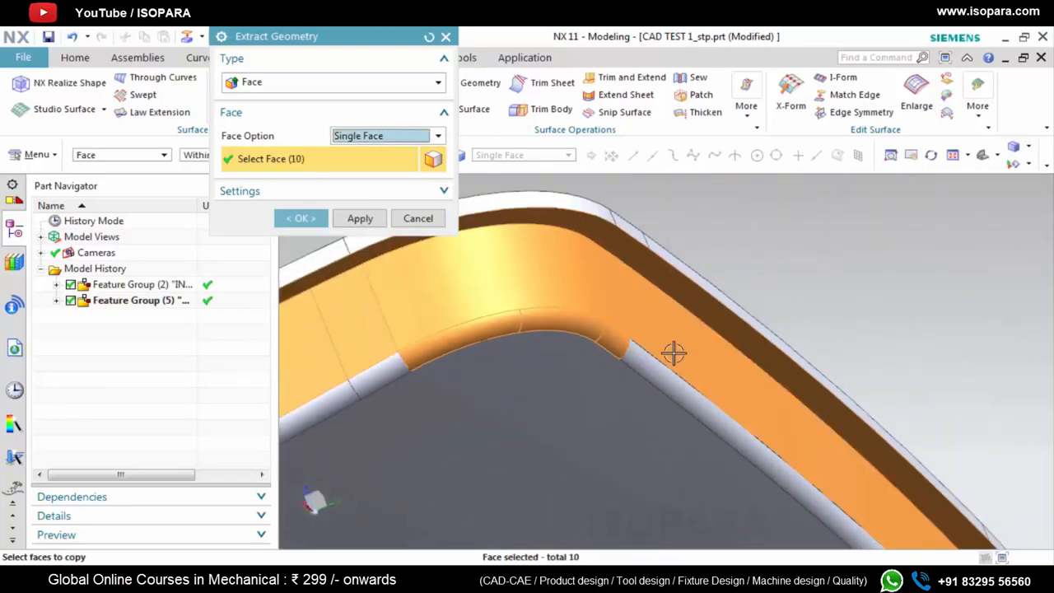
scroll(618, 346, down, 4)
scroll(741, 447, up, 6)
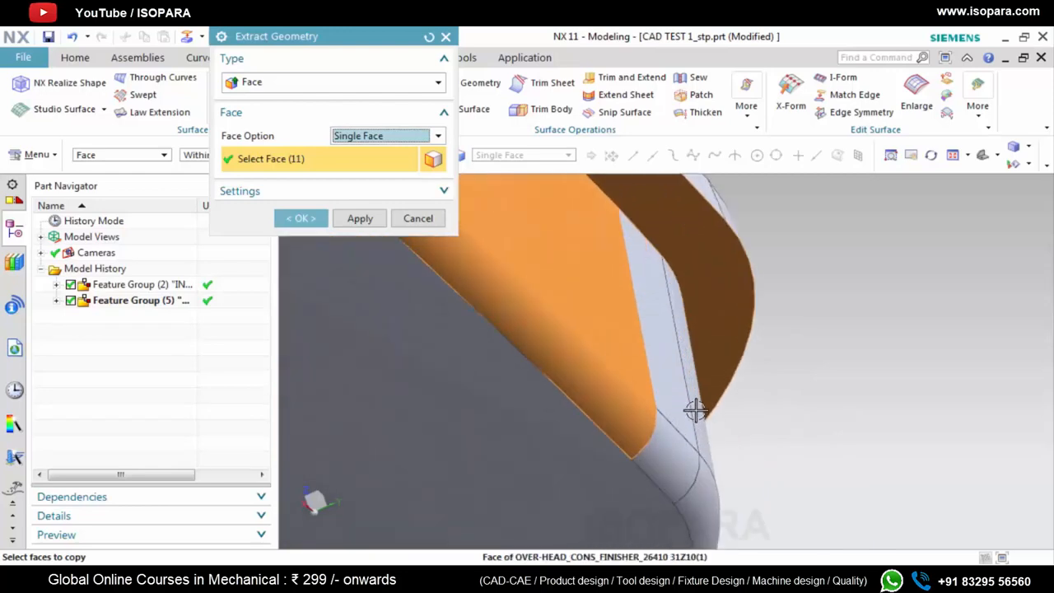
click(676, 413)
click(661, 445)
scroll(648, 355, down, 3)
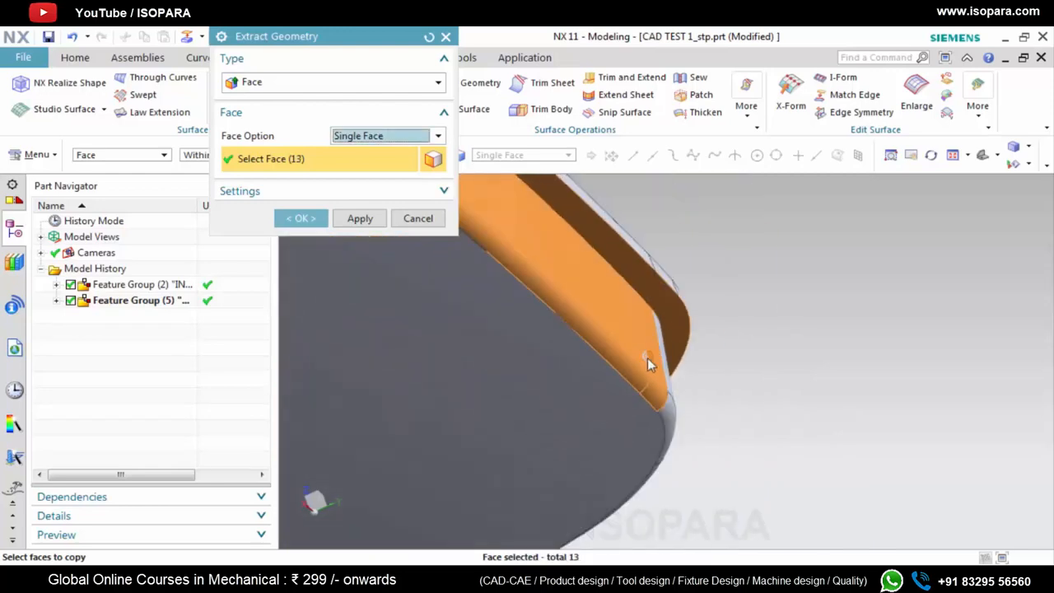
Add the second corner's curved outer wall and the fillet faces running along it to the extraction
middle_drag(648, 363, 803, 398)
scroll(737, 344, up, 3)
click(719, 345)
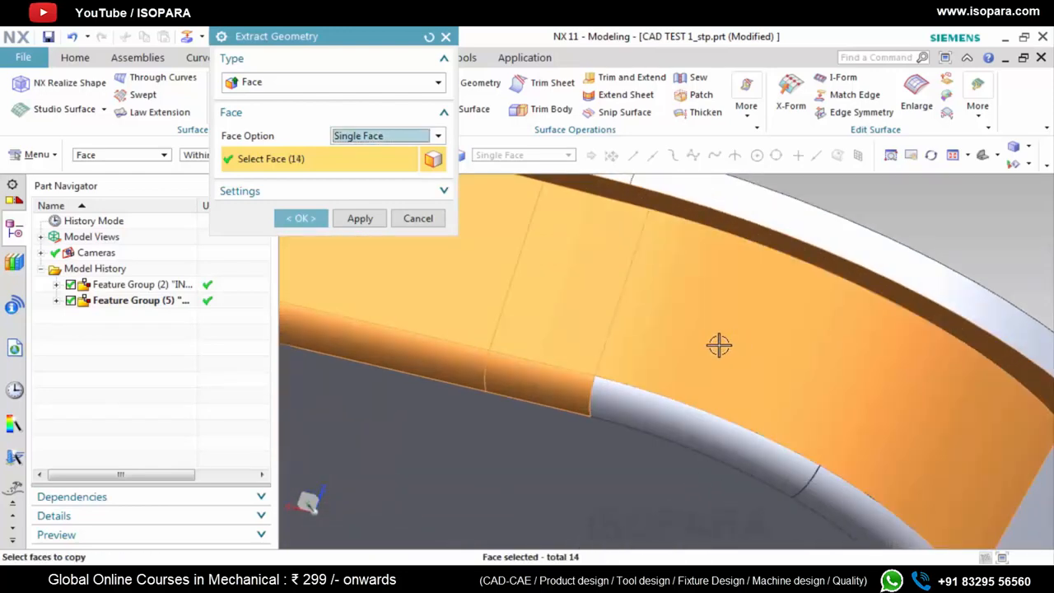
scroll(719, 345, down, 2)
scroll(701, 388, up, 4)
click(689, 388)
scroll(681, 382, down, 5)
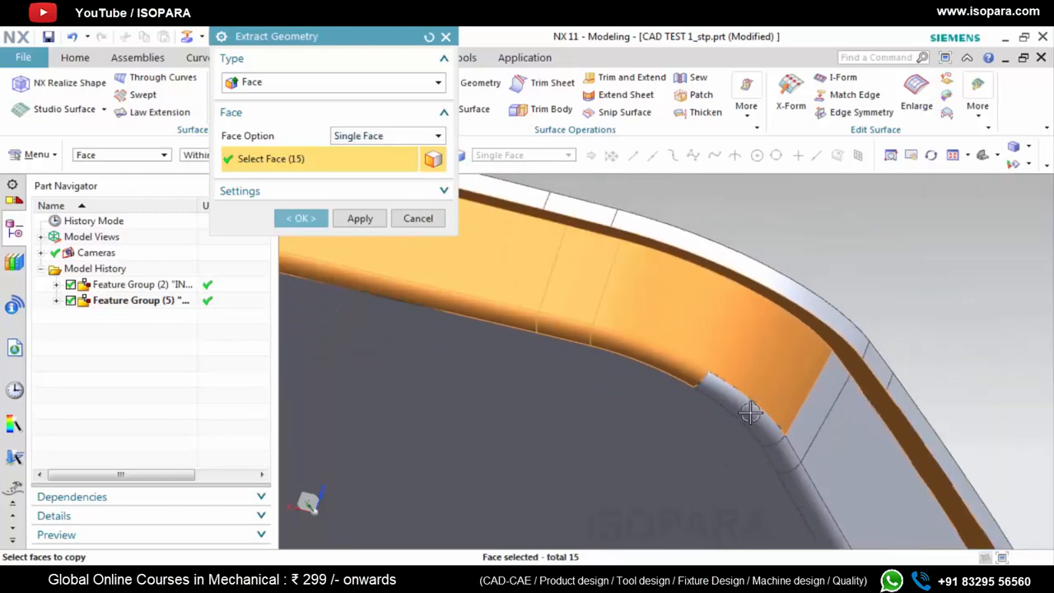
click(751, 412)
Add the short wall face and short fillet face just past the second corner to the extraction
scroll(815, 416, up, 6)
click(807, 388)
scroll(700, 367, down, 4)
scroll(676, 436, up, 3)
click(677, 434)
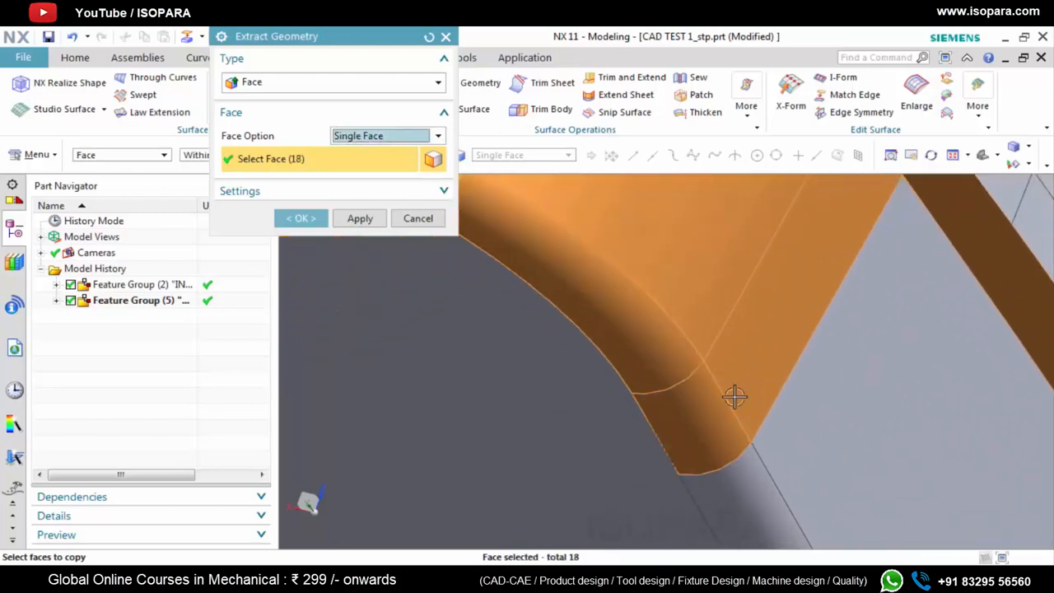
Add the next straight side's wall and fillet to the extraction, including the sliver face separating two fillet faces
click(841, 375)
scroll(634, 252, down, 5)
scroll(647, 315, up, 4)
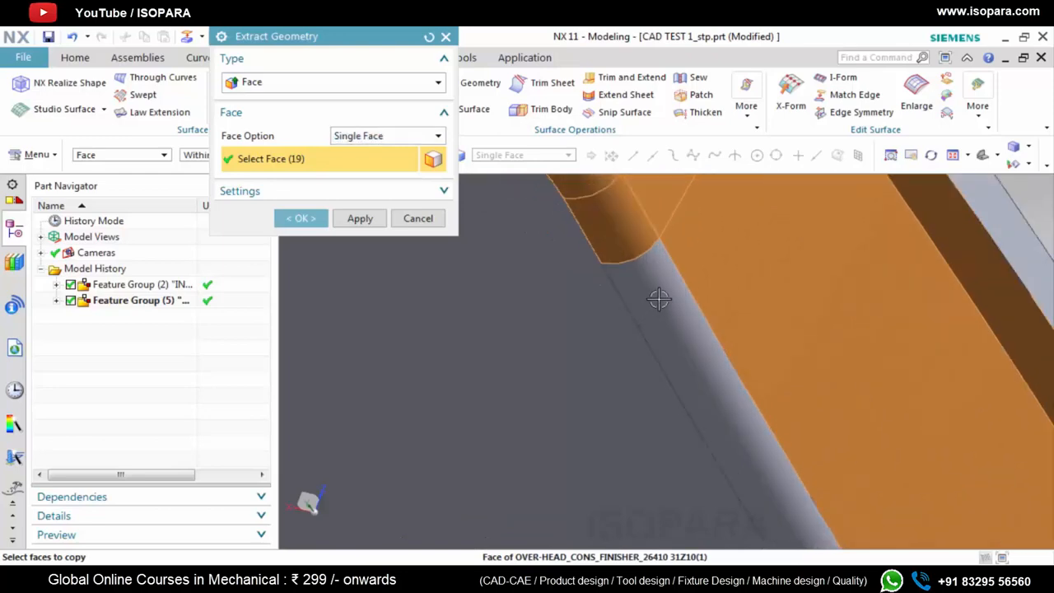
click(659, 299)
scroll(635, 287, down, 3)
scroll(631, 266, up, 6)
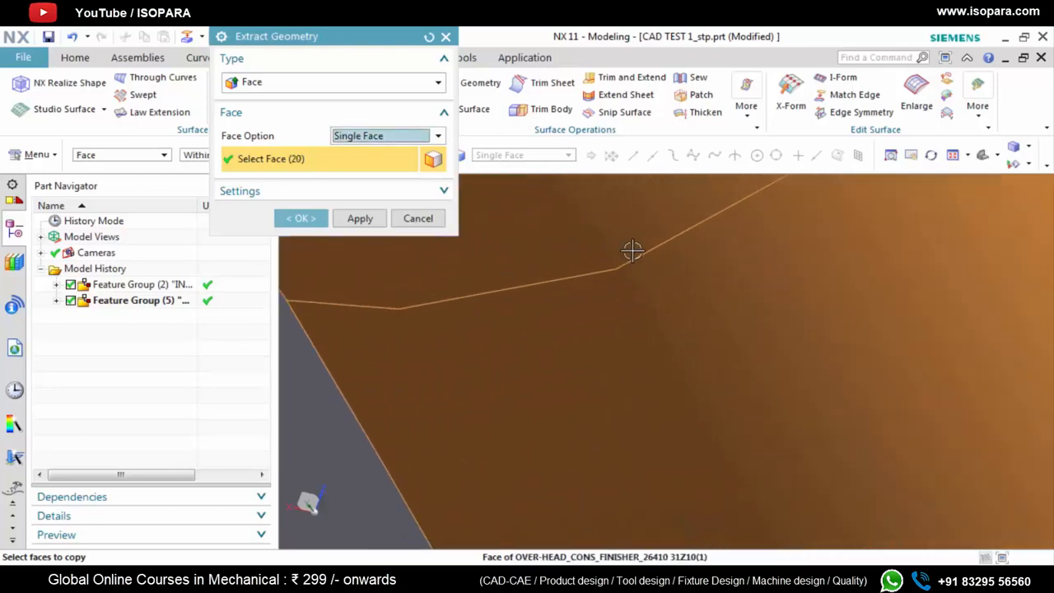
scroll(761, 440, down, 3)
scroll(761, 440, up, 6)
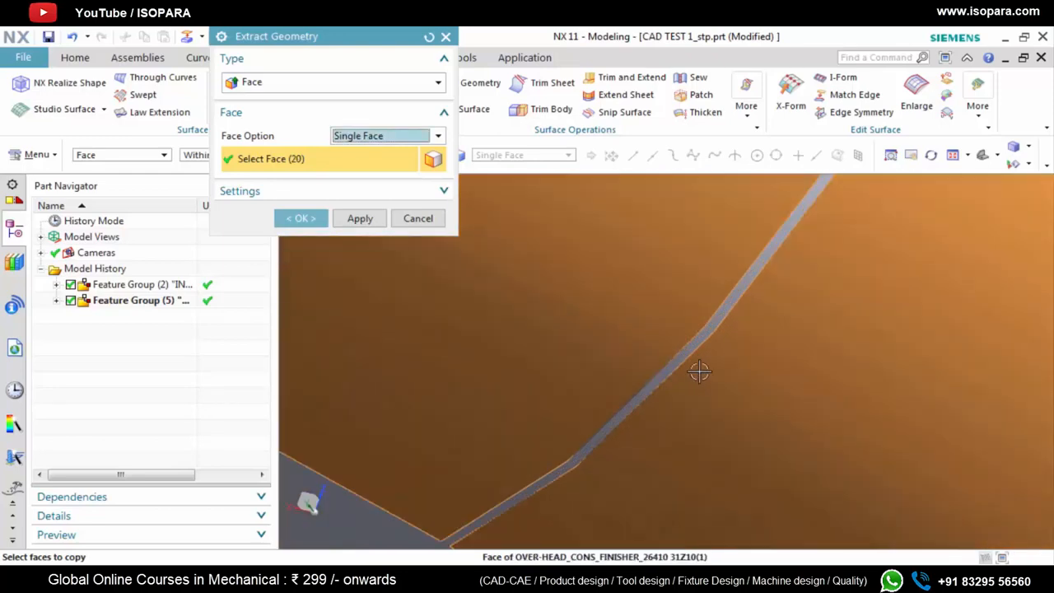
click(686, 349)
Add the short wall face and the fillet faces leading into the third corner to the extraction
scroll(692, 348, down, 6)
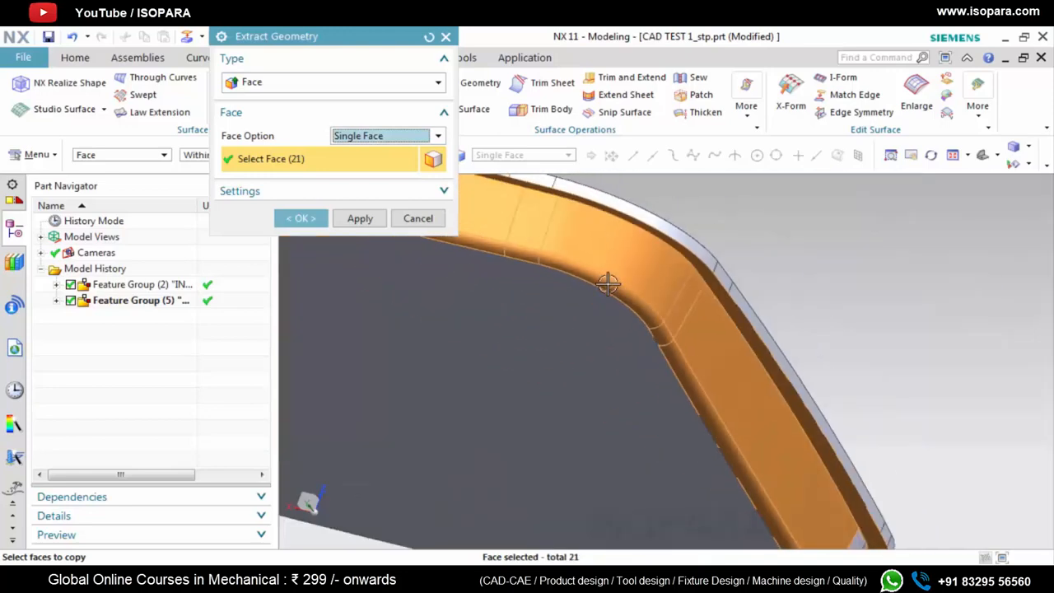
scroll(672, 355, up, 6)
click(607, 384)
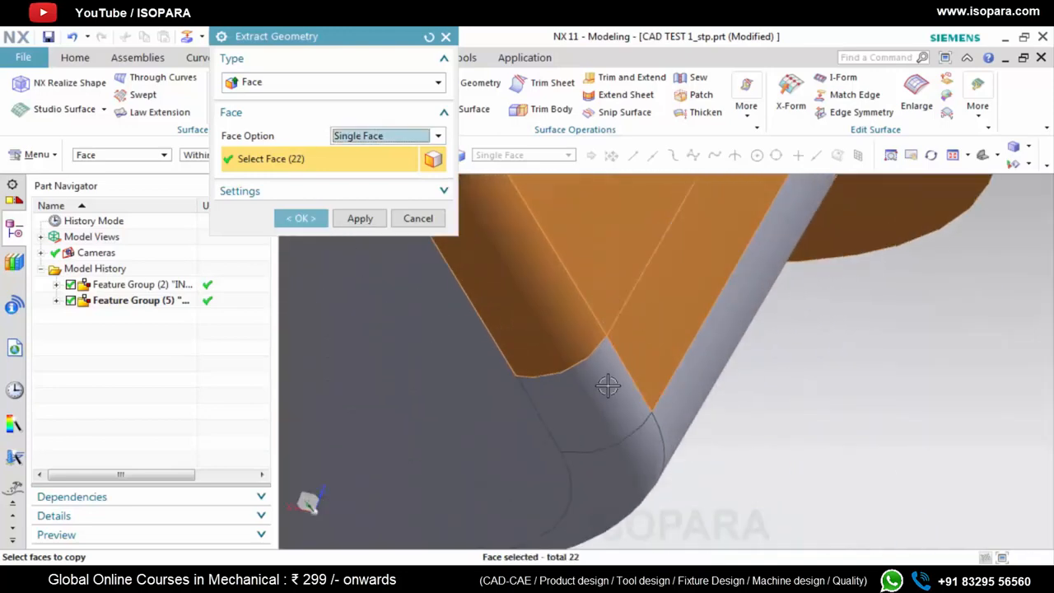
click(569, 363)
scroll(568, 362, up, 5)
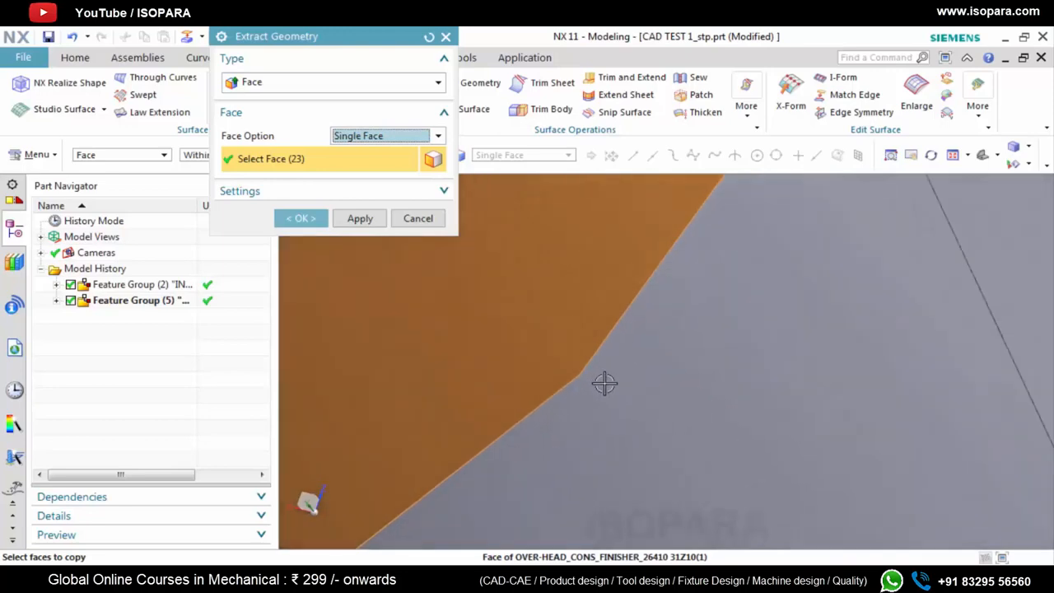
click(659, 383)
scroll(562, 384, down, 3)
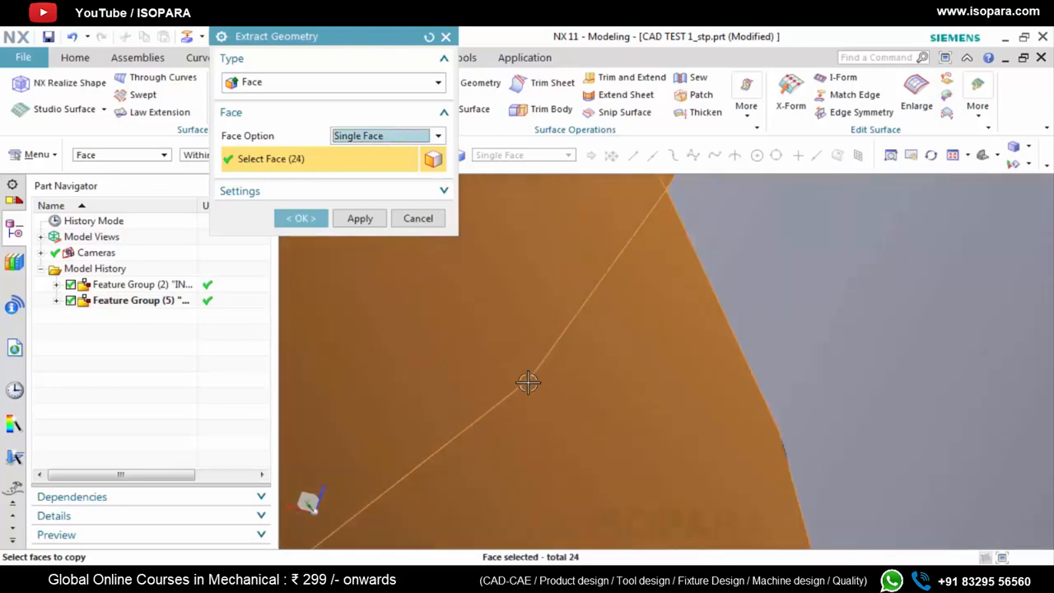
click(690, 356)
scroll(610, 365, down, 4)
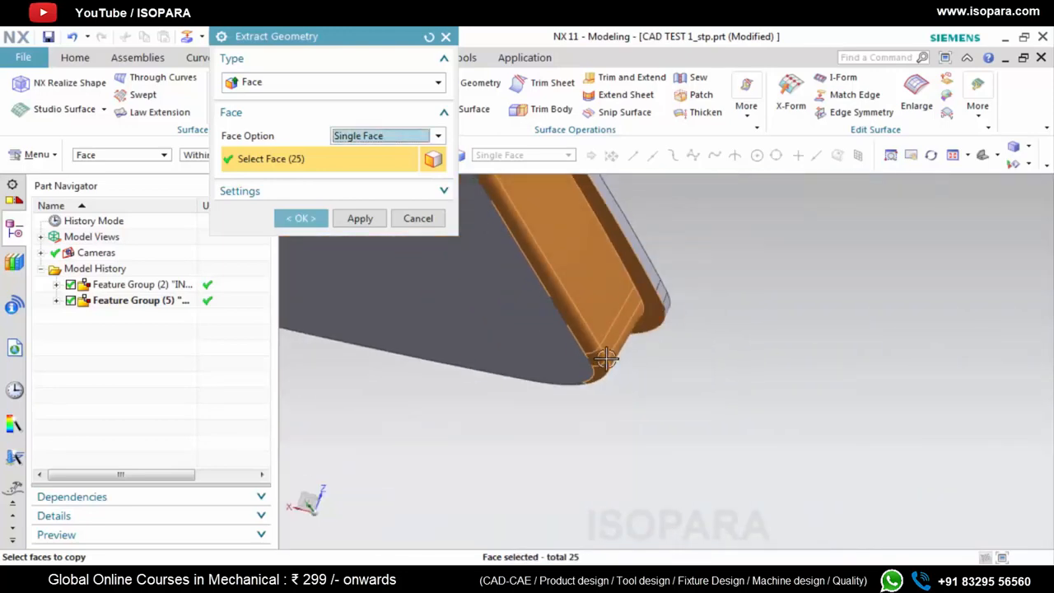
Add the remaining fillet face and its adjoining sliver face at the third corner to the extraction
middle_drag(606, 358, 574, 293)
scroll(629, 402, up, 8)
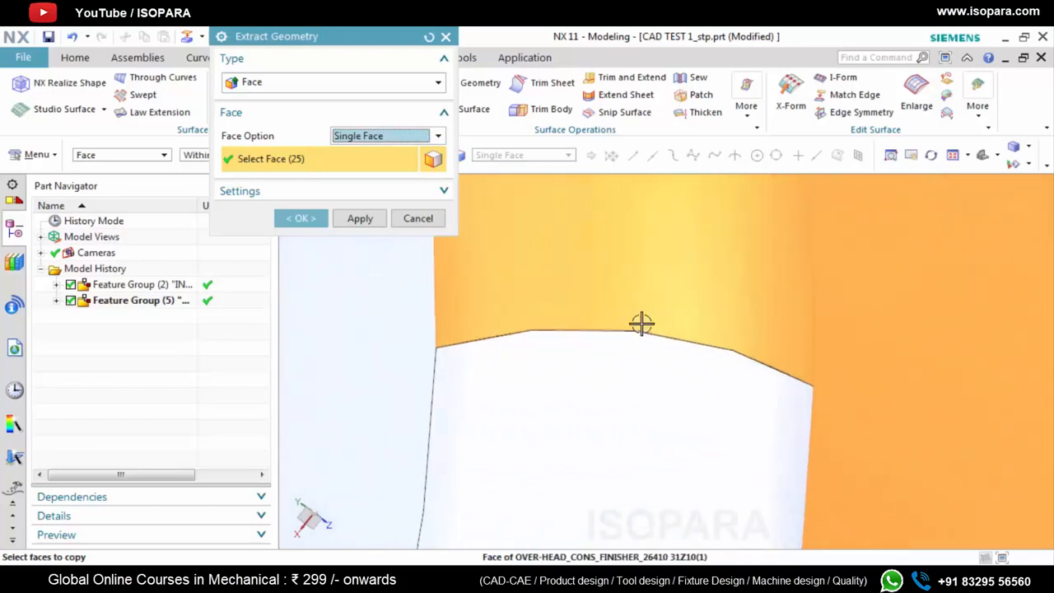
scroll(642, 324, up, 8)
click(632, 362)
click(632, 378)
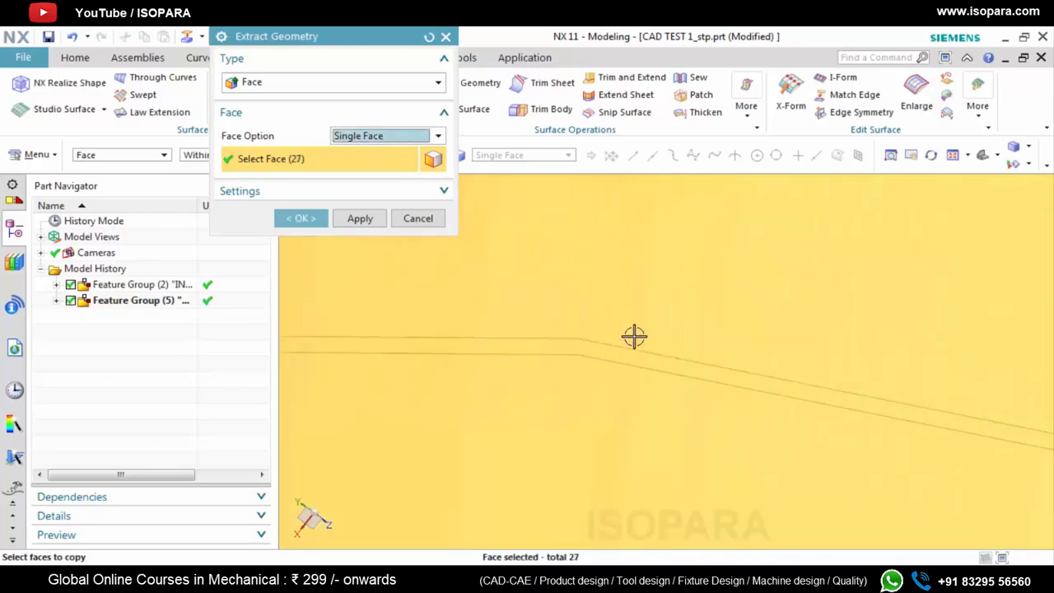
Add the small faces where the third corner meets the following straight side to the extraction
scroll(662, 304, down, 6)
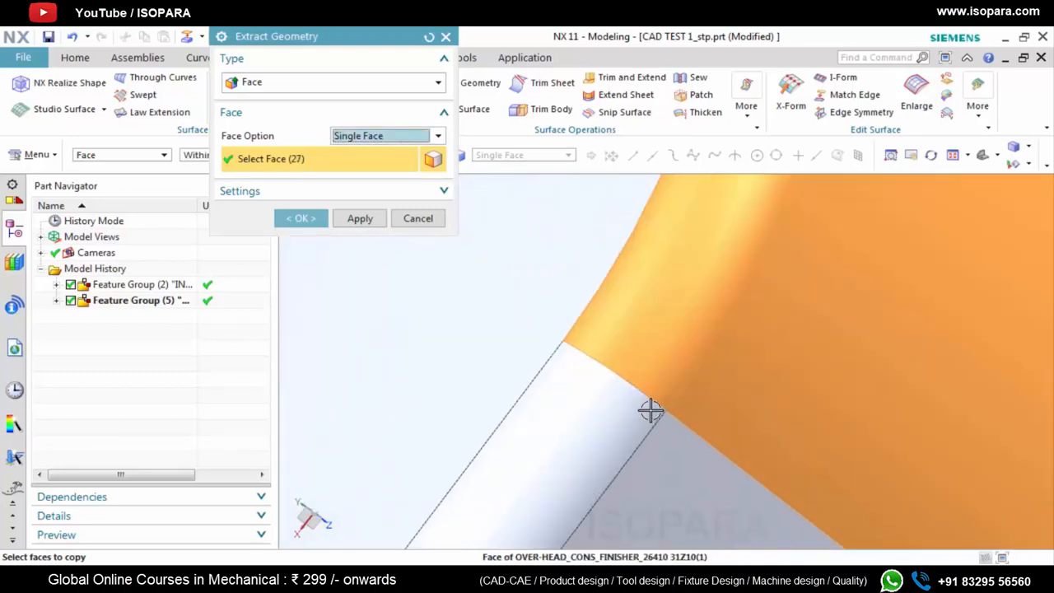
scroll(649, 410, up, 7)
click(588, 403)
scroll(709, 359, down, 8)
click(711, 419)
scroll(700, 437, down, 5)
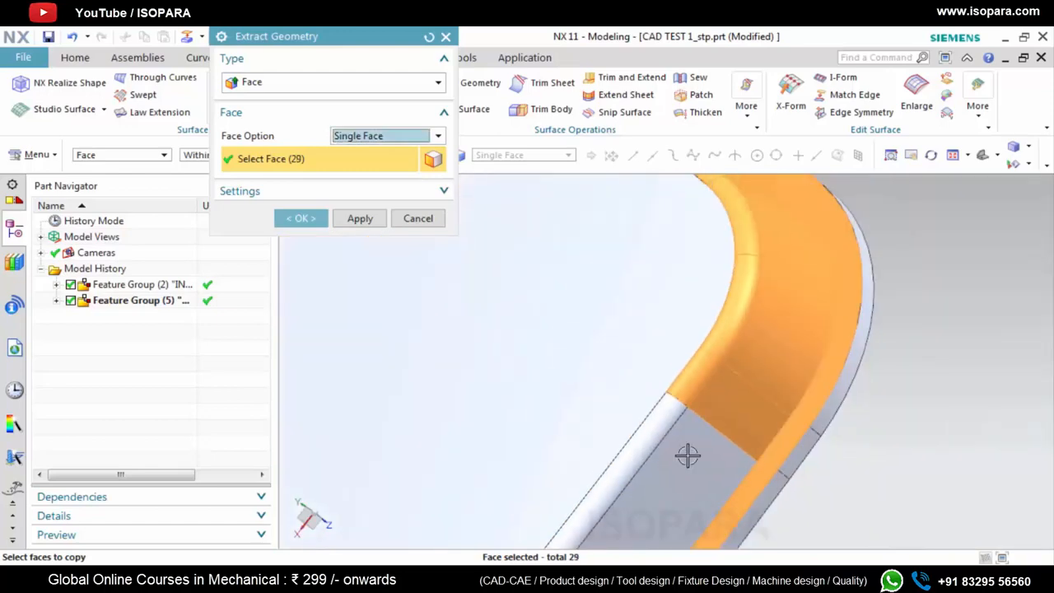
Add the fillet and outer wall of the long straight side beyond the third corner to the extraction
scroll(692, 412, up, 6)
click(713, 344)
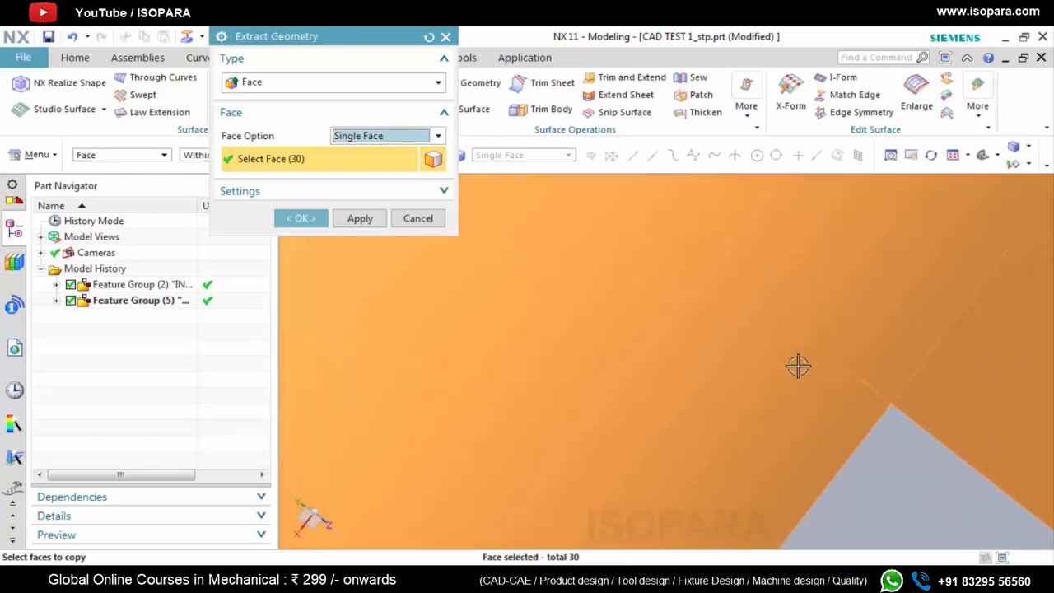
scroll(798, 366, down, 2)
click(850, 398)
scroll(788, 252, down, 9)
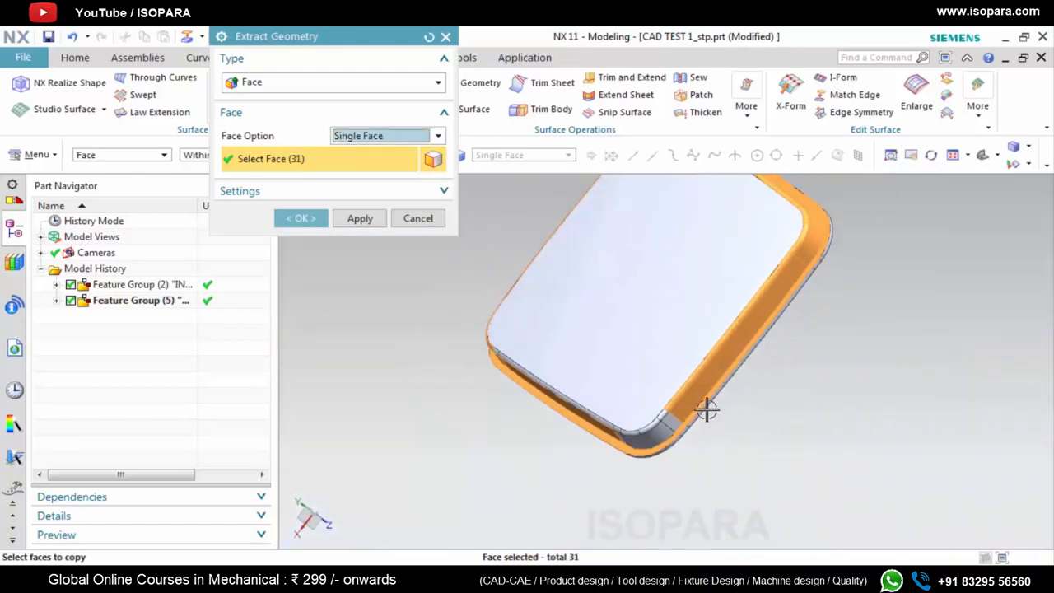
Add the fourth corner's curved wall and fillet to the extraction, together with the short wall and fillet faces leading into it
scroll(706, 410, up, 8)
click(717, 275)
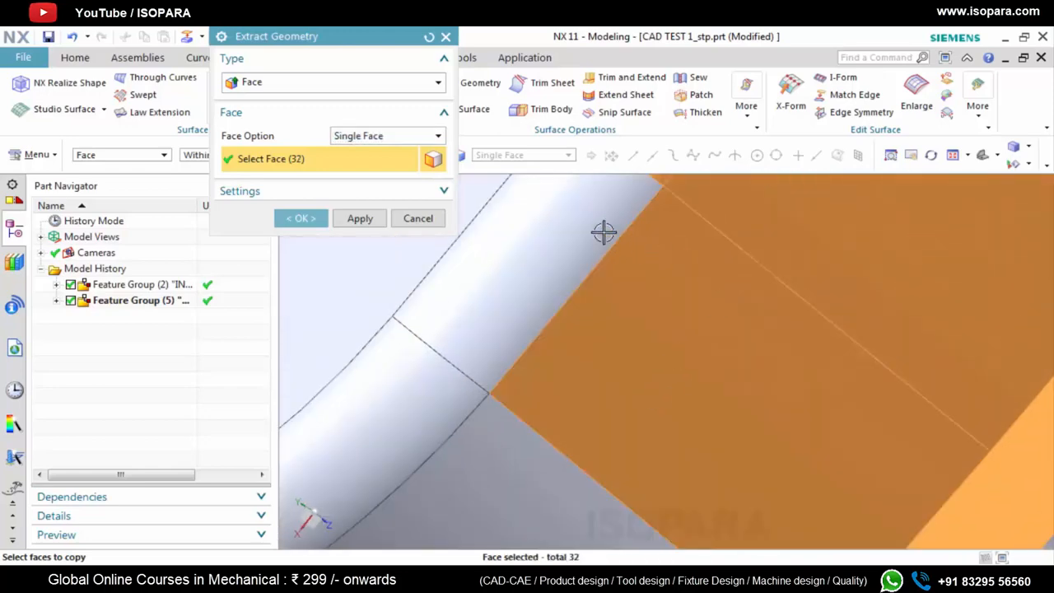
click(603, 233)
click(448, 438)
click(520, 466)
Add the remaining fillet faces around the corner and the narrow unselected wall strip beside it to the extraction
scroll(678, 306, down, 4)
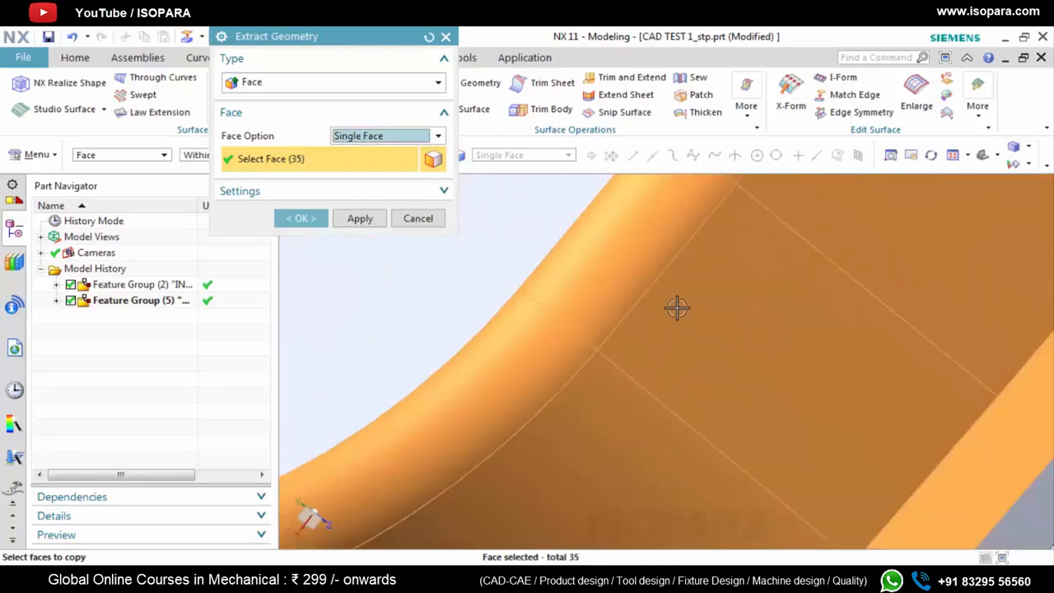
scroll(584, 358, up, 4)
click(572, 358)
scroll(383, 435, up, 3)
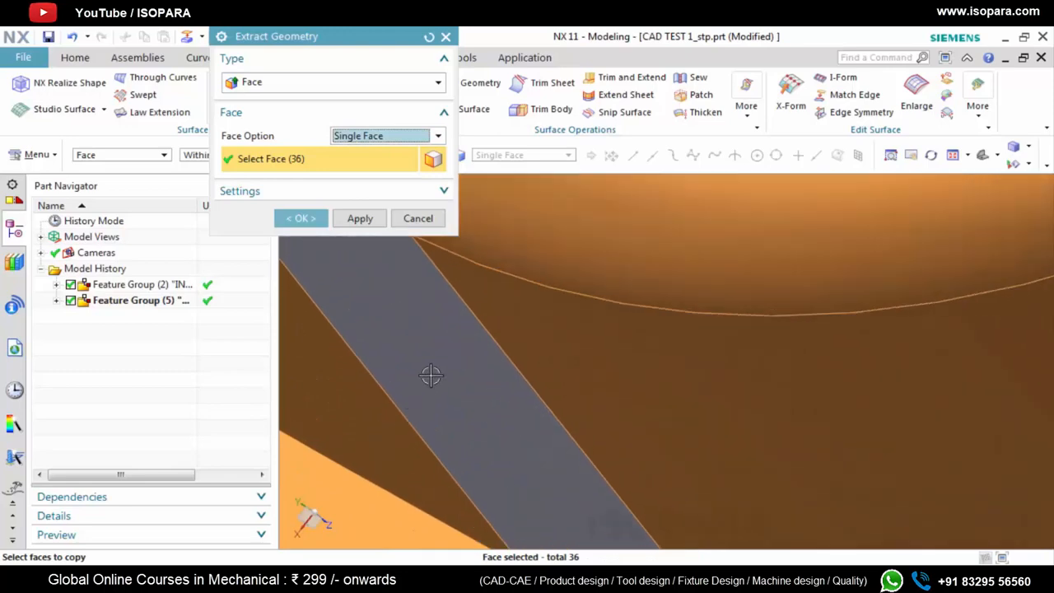
click(430, 376)
scroll(670, 386, down, 3)
Add the fillet segment adjoining the curved corner fillet and the other still unselected small rim and fillet faces to the extraction
middle_drag(671, 389, 617, 271)
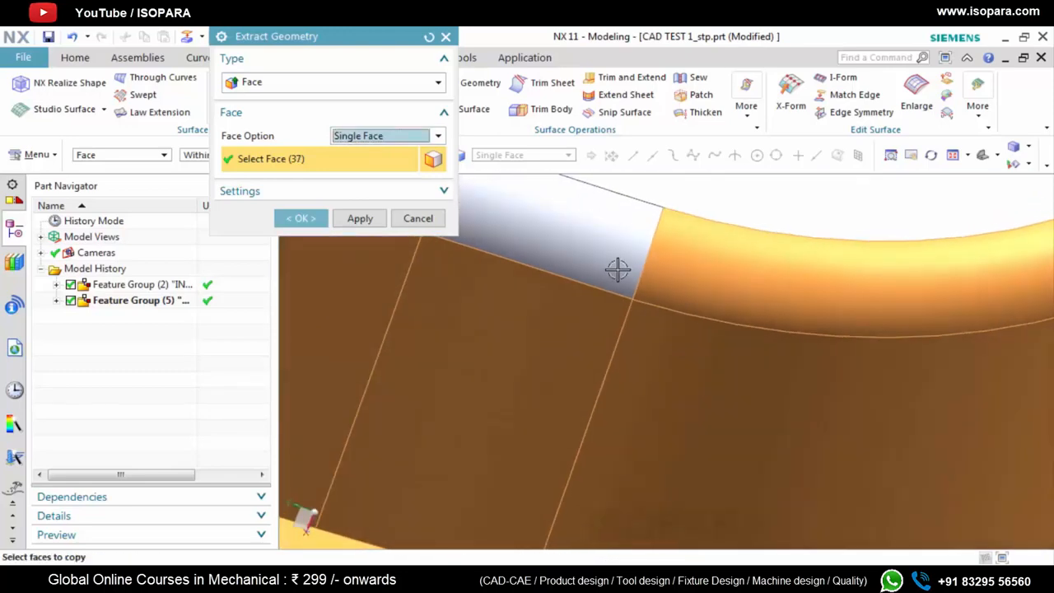
click(617, 271)
scroll(646, 360, down, 4)
click(643, 362)
scroll(732, 442, down, 4)
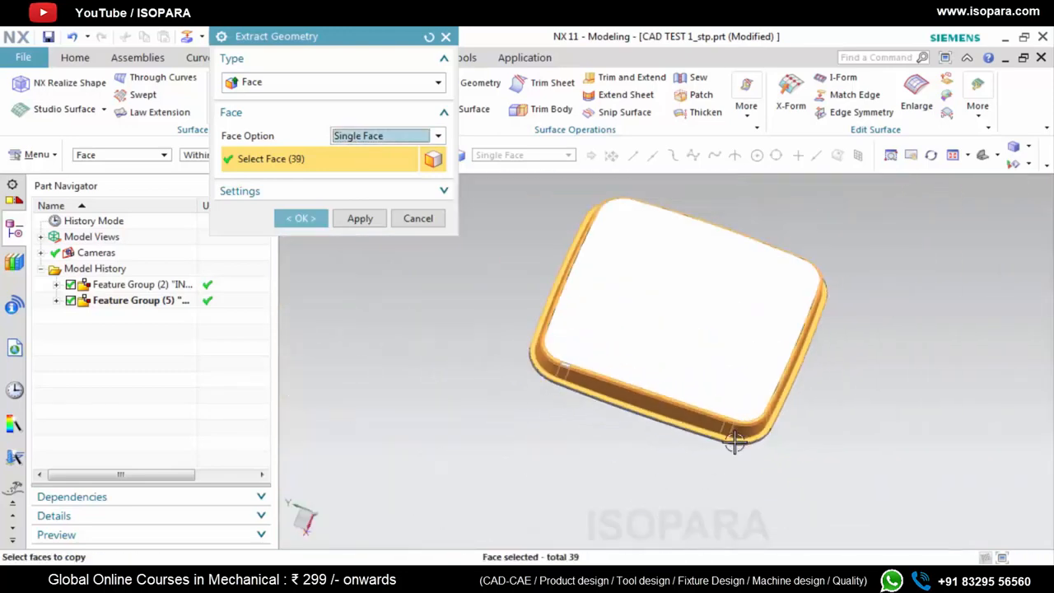
scroll(591, 388, up, 5)
scroll(584, 384, down, 2)
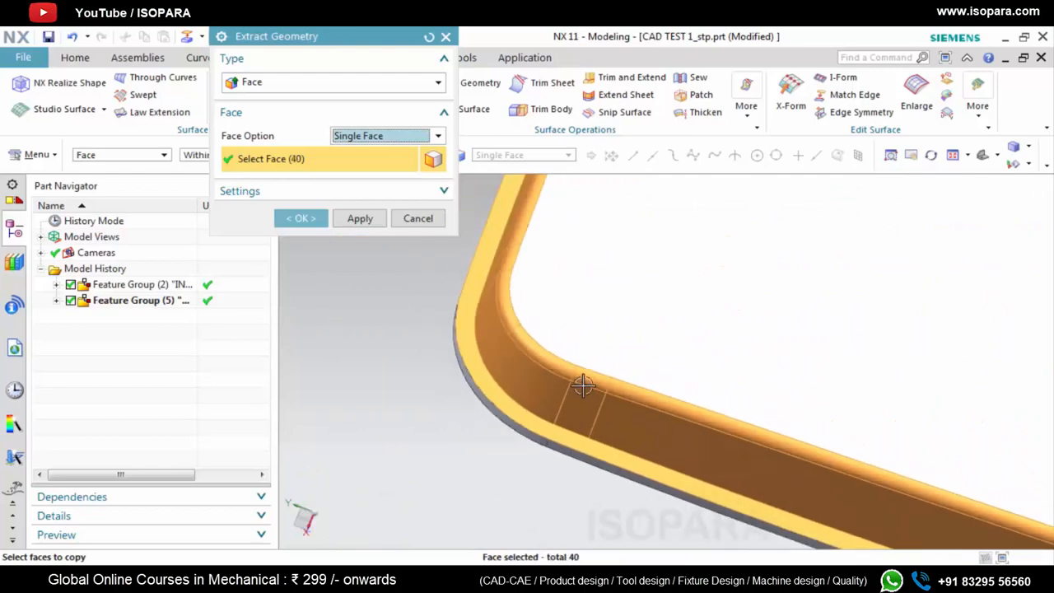
Add the large flat face to the selection and extract all the selected faces
click(614, 337)
scroll(636, 378, down, 6)
scroll(643, 370, up, 2)
middle_drag(643, 370, 424, 266)
click(371, 191)
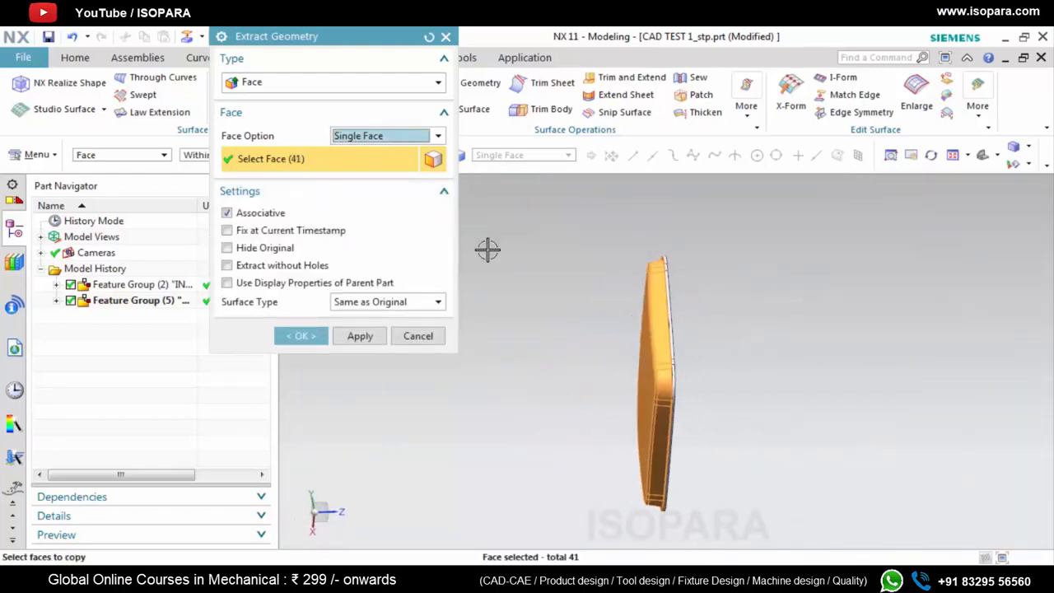
click(301, 336)
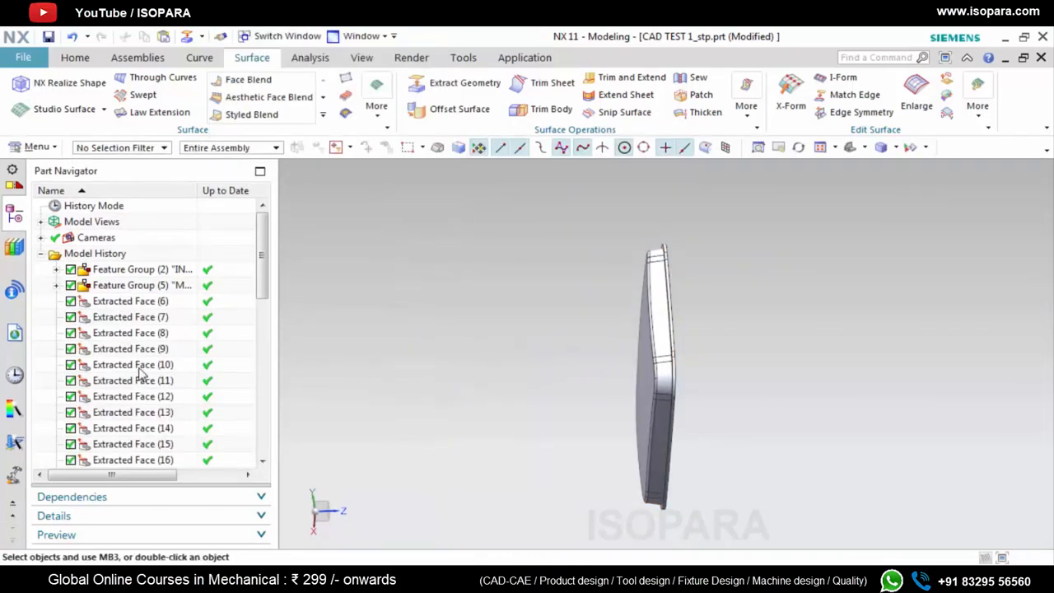
Group all the extracted faces in a feature group named A SUR
scroll(144, 370, down, 5)
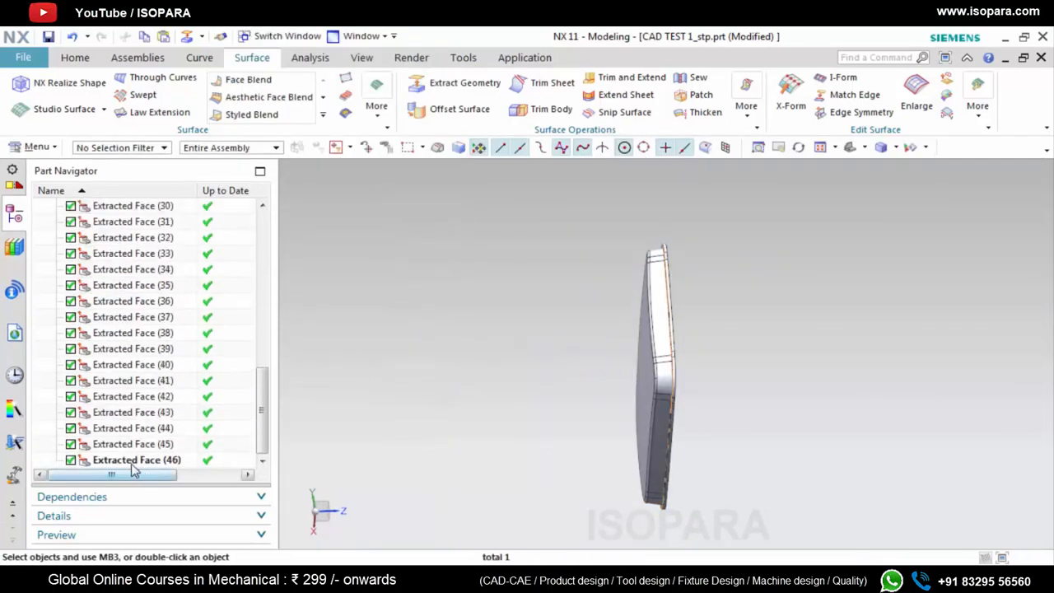
shift+click(134, 461)
right_click(134, 461)
click(185, 234)
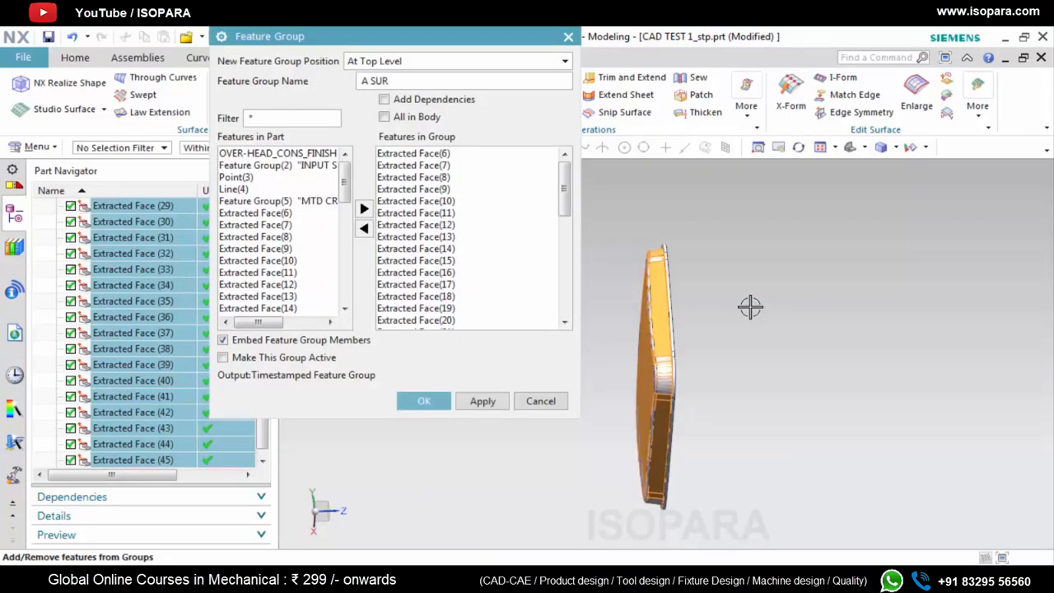
click(422, 402)
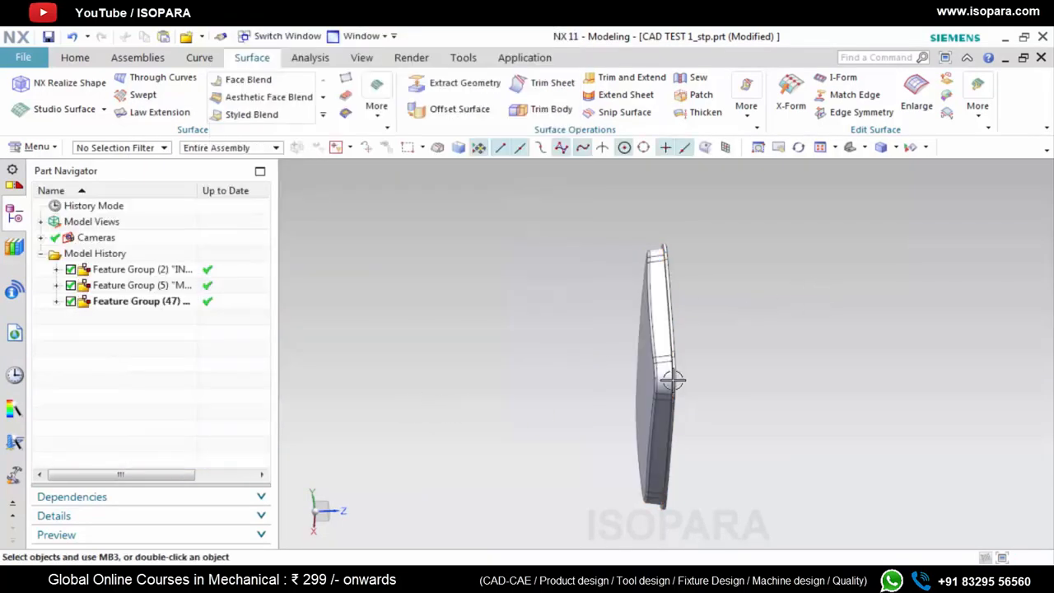
Hide the original solid body so only the extracted surfaces and reference geometry are displayed
right_click(93, 281)
click(152, 124)
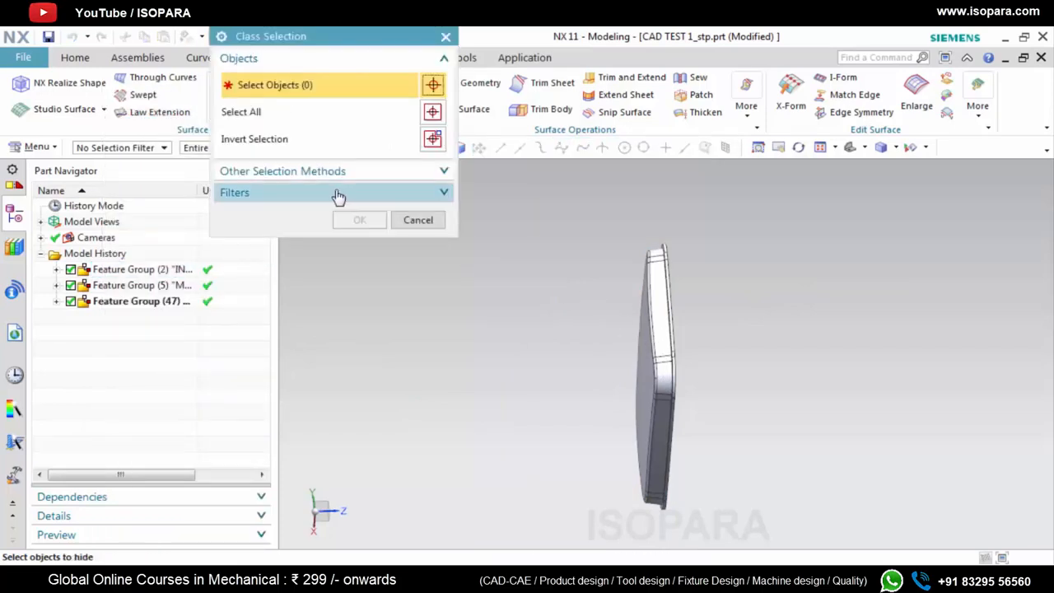
click(658, 315)
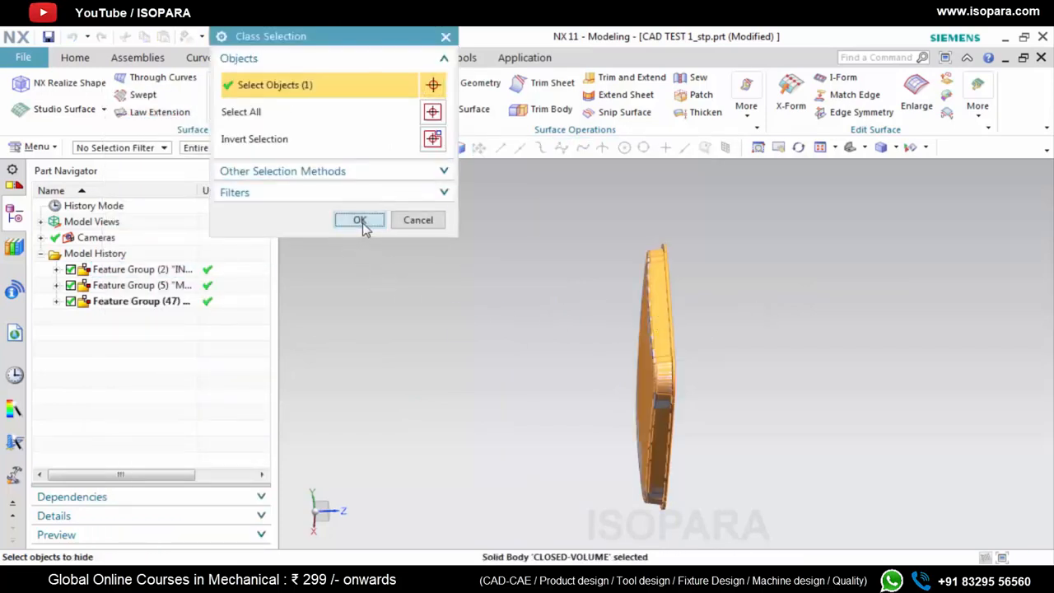
click(363, 224)
scroll(668, 352, up, 6)
middle_drag(669, 344, 612, 308)
scroll(485, 266, down, 5)
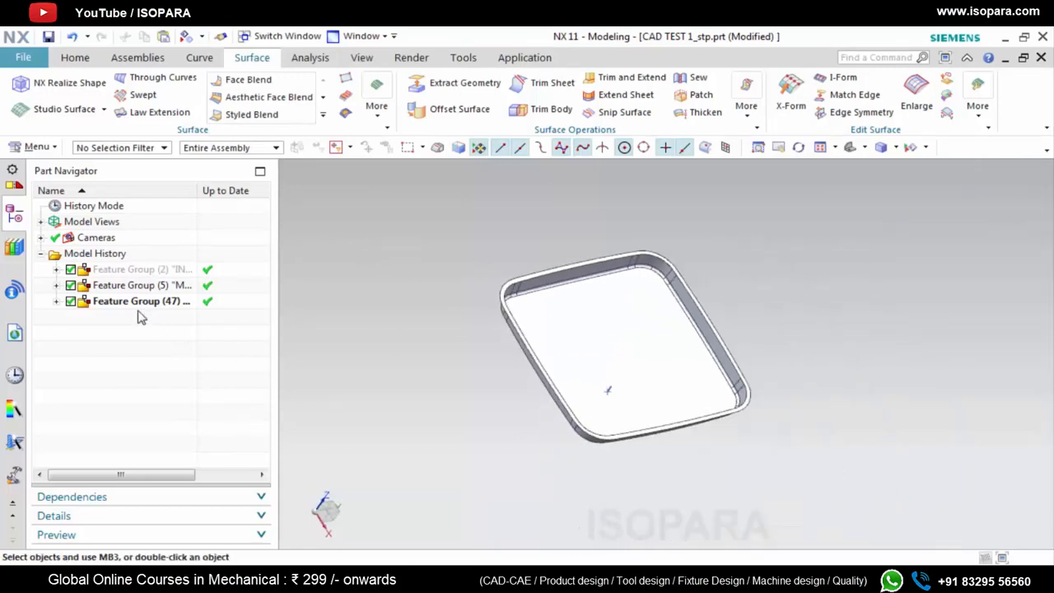
Set the display color of the A SUR feature group to Blue
click(124, 302)
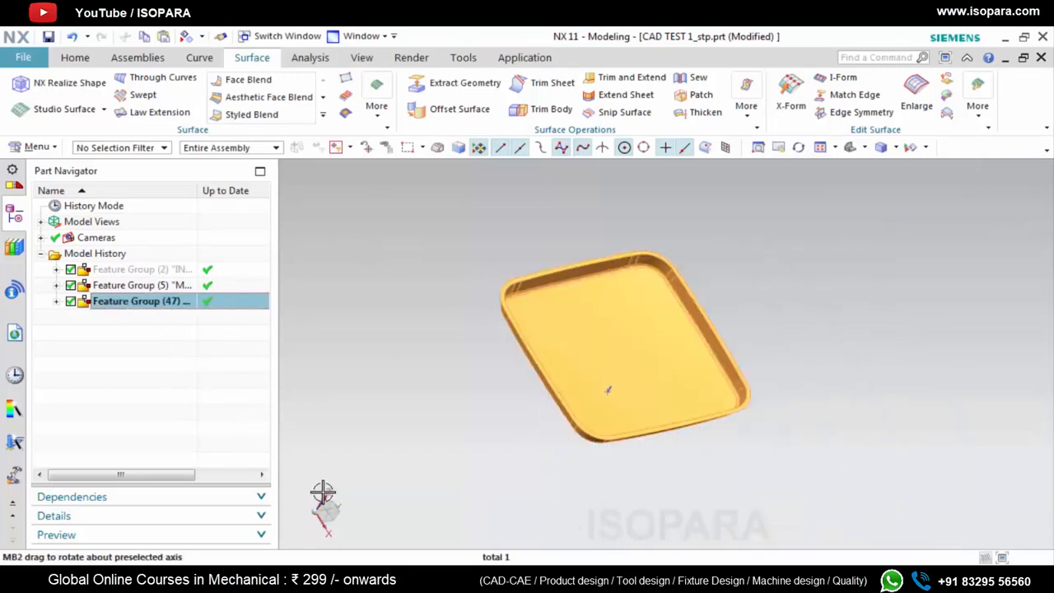
key(ctrl+j)
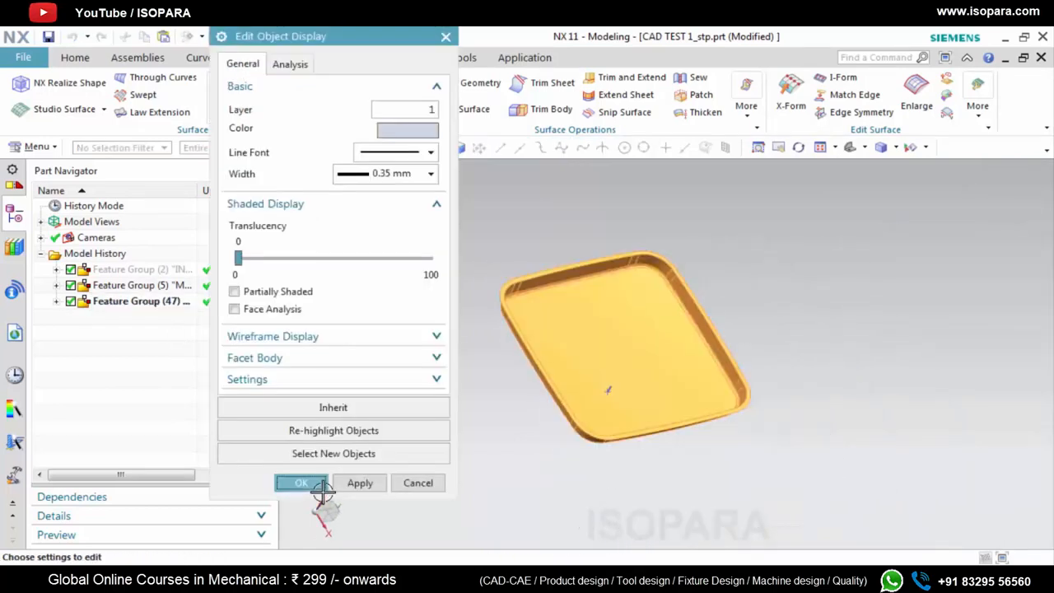
click(382, 135)
click(384, 82)
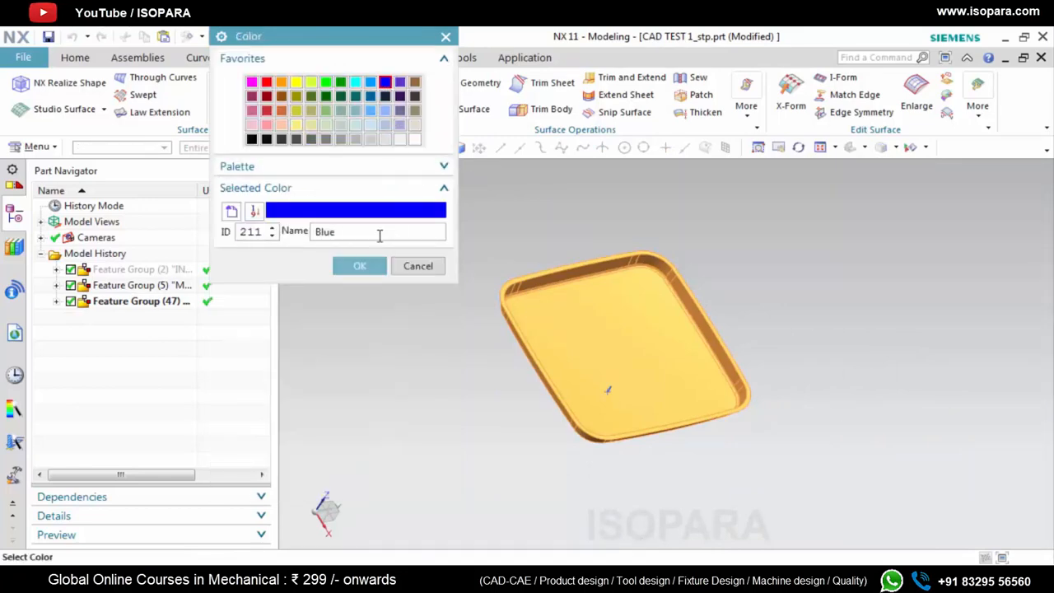
click(360, 266)
click(299, 481)
scroll(558, 355, down, 2)
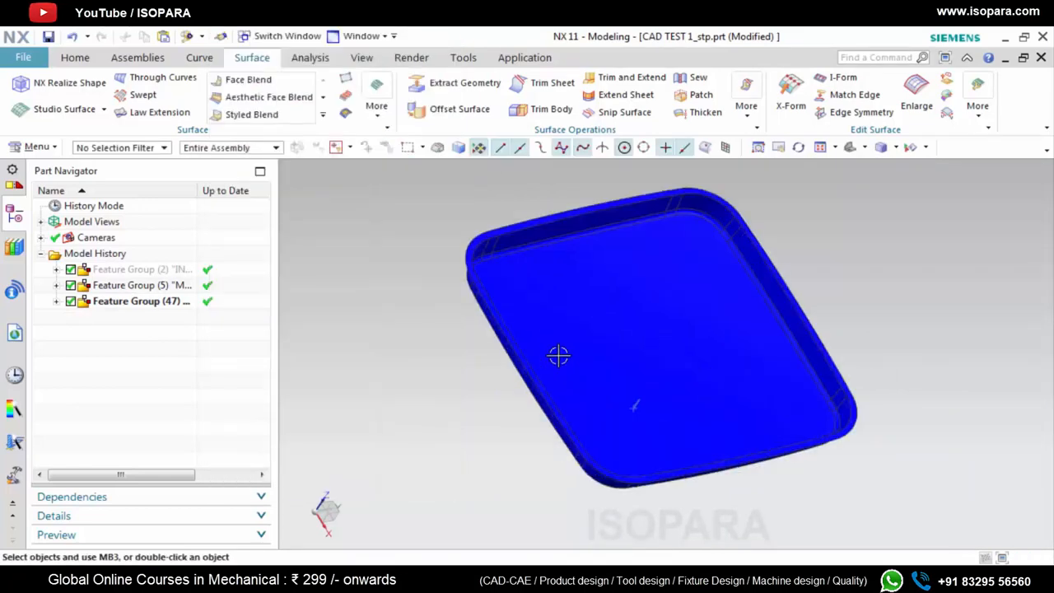
click(159, 301)
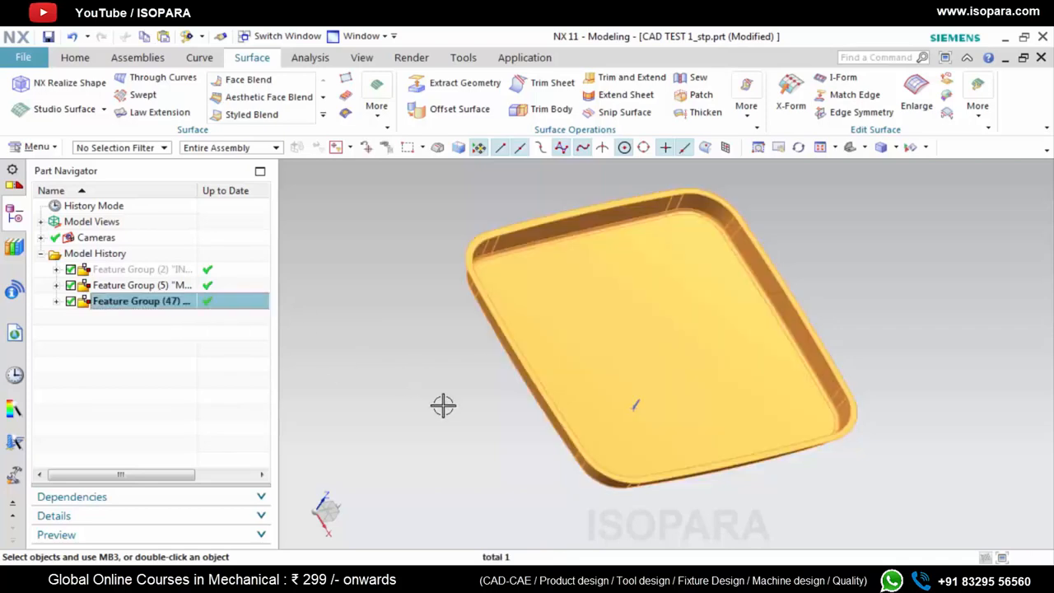
key(ctrl+h)
key(Escape)
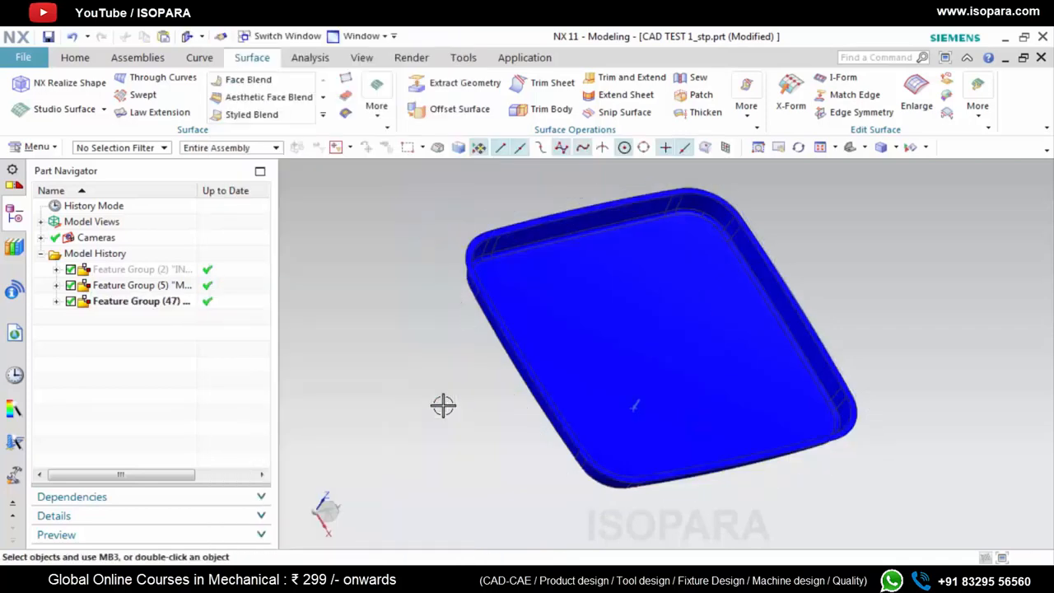
Set the display color of the A SUR feature group to Cyan
click(141, 302)
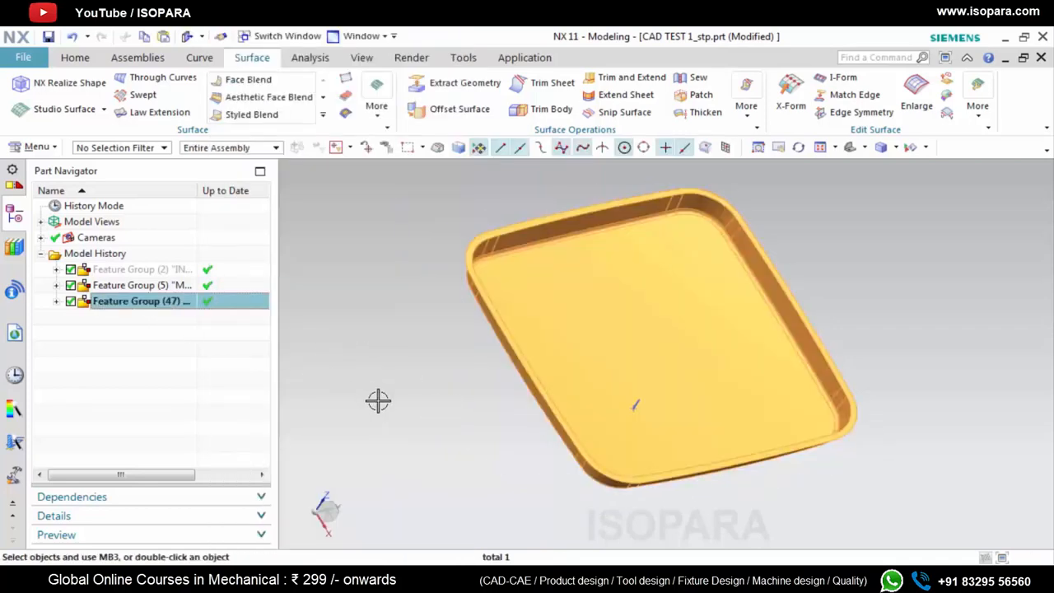
key(ctrl+j)
click(404, 132)
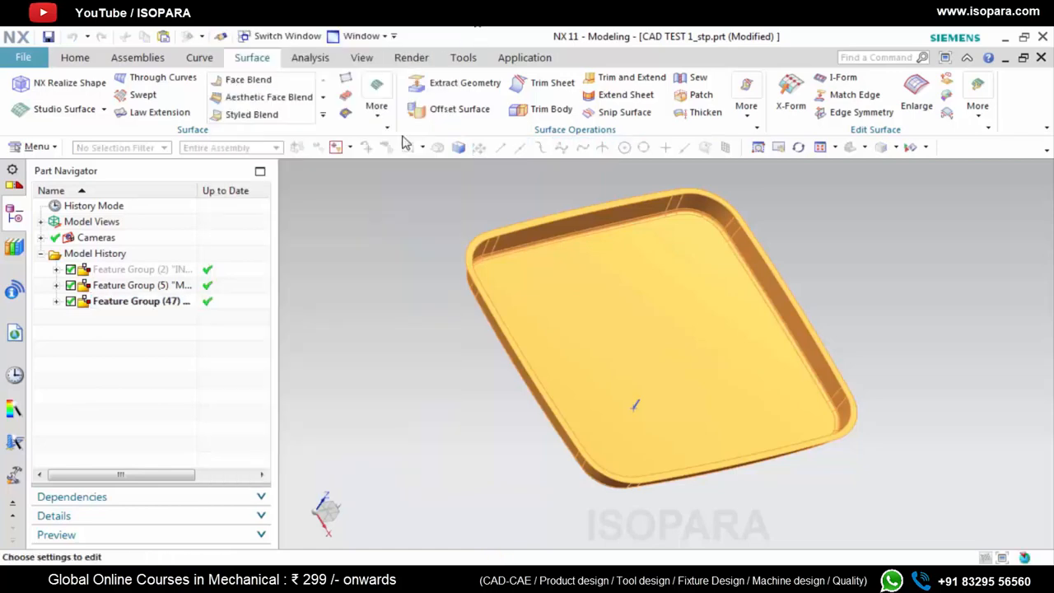
click(355, 83)
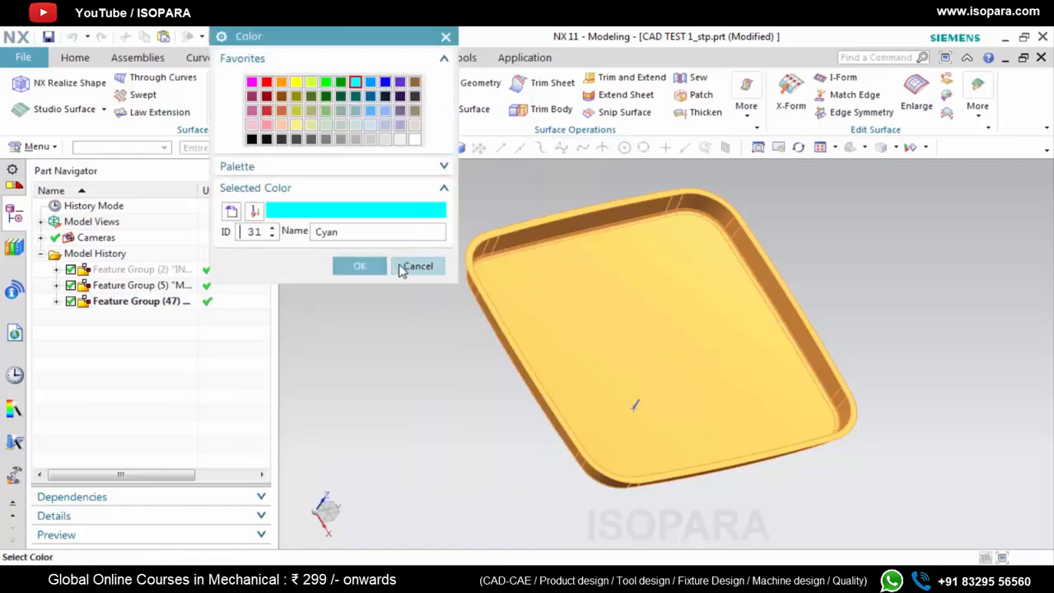
click(360, 266)
click(301, 484)
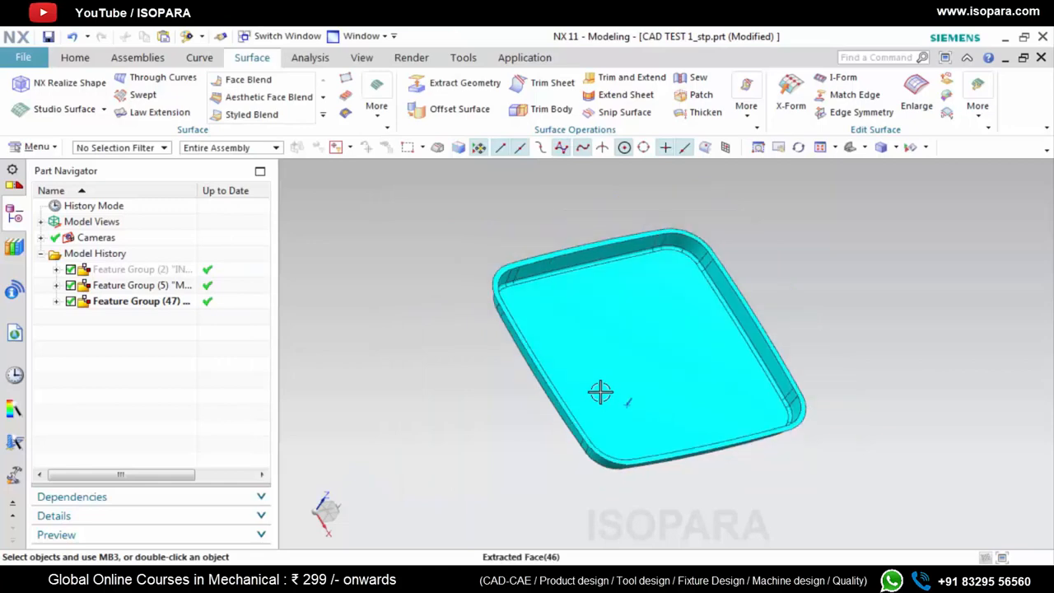
Inspect the extracted surfaces from several angles and check the coordinates of the MTD reference point
middle_drag(600, 391, 560, 386)
scroll(593, 386, up, 4)
scroll(642, 427, down, 4)
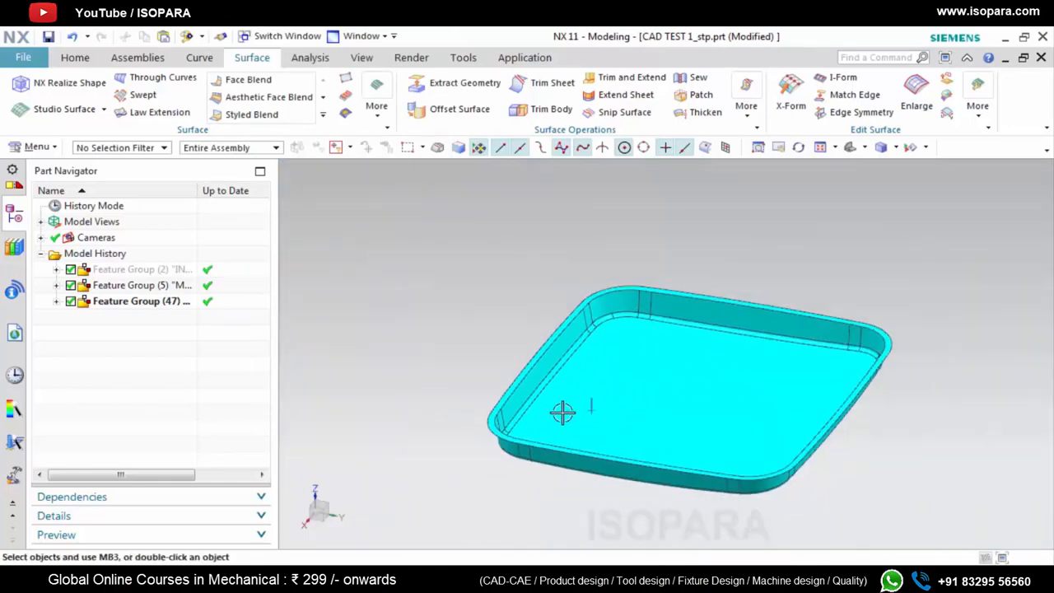
scroll(569, 411, up, 6)
scroll(597, 409, down, 3)
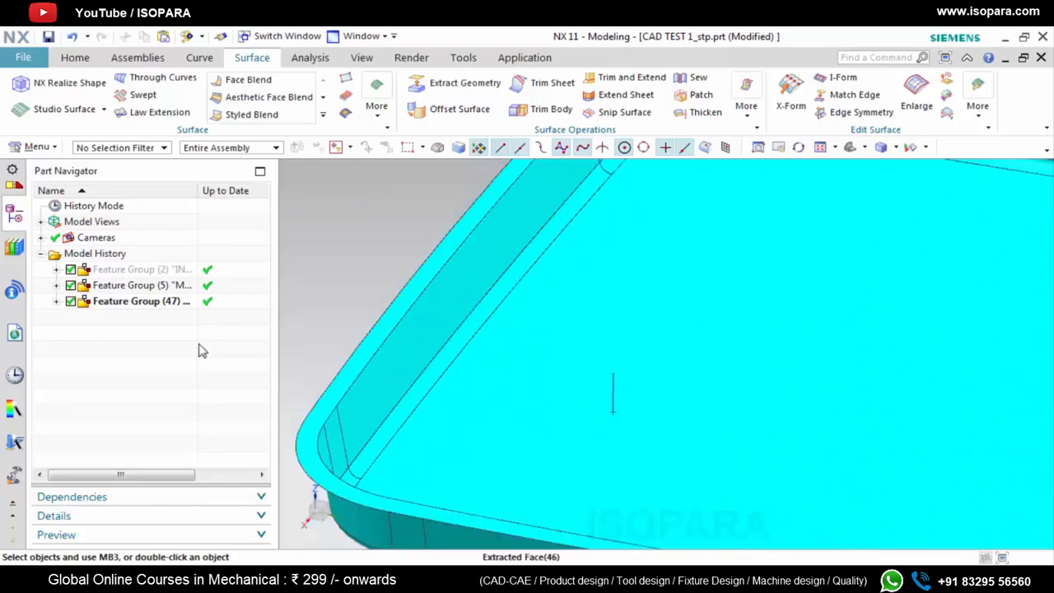
click(56, 285)
double_click(124, 302)
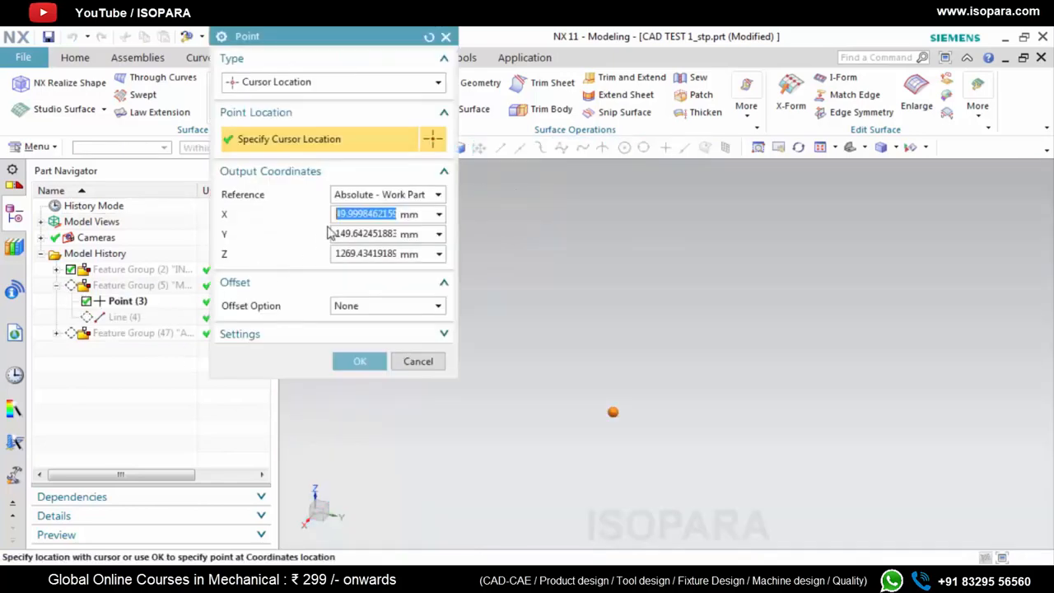
click(359, 363)
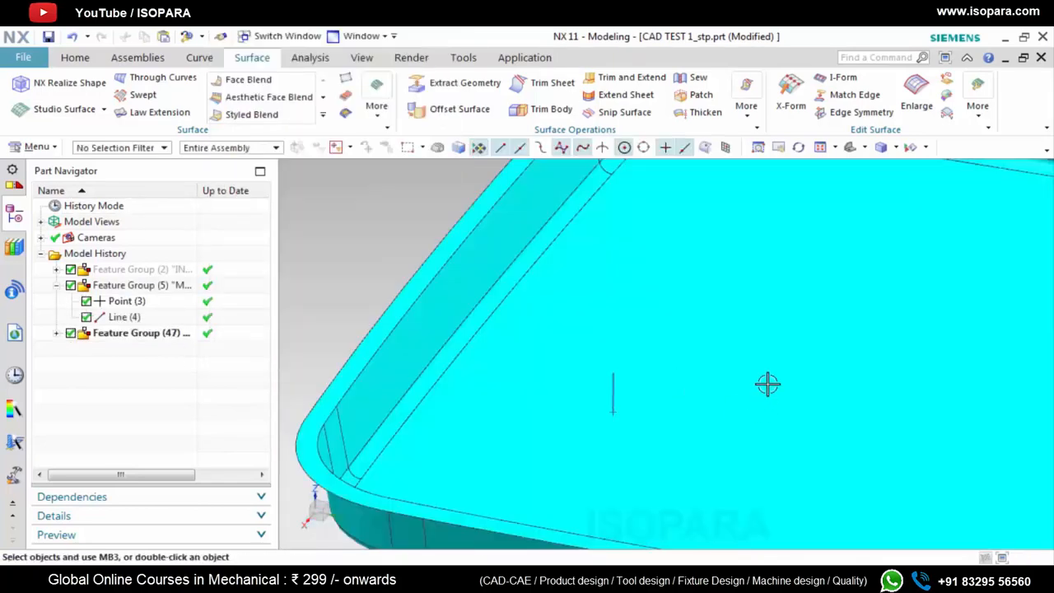
Sew the sheets together with the large flat face as target and all the remaining extracted sheets as tools
middle_drag(766, 381, 645, 387)
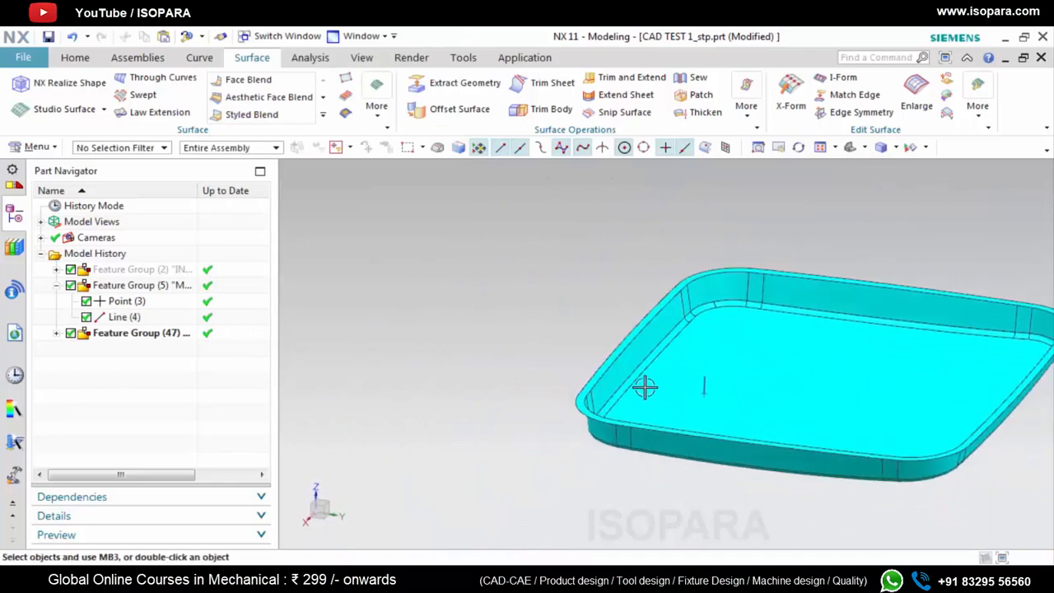
click(309, 56)
click(252, 57)
click(679, 80)
click(765, 400)
scroll(722, 379, down, 5)
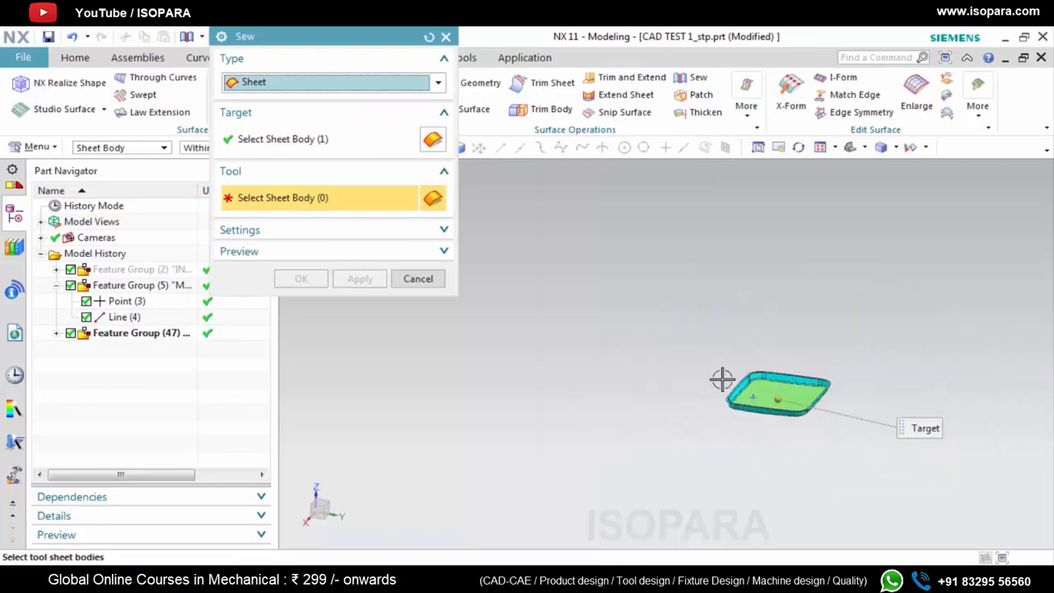
drag(898, 513, 927, 536)
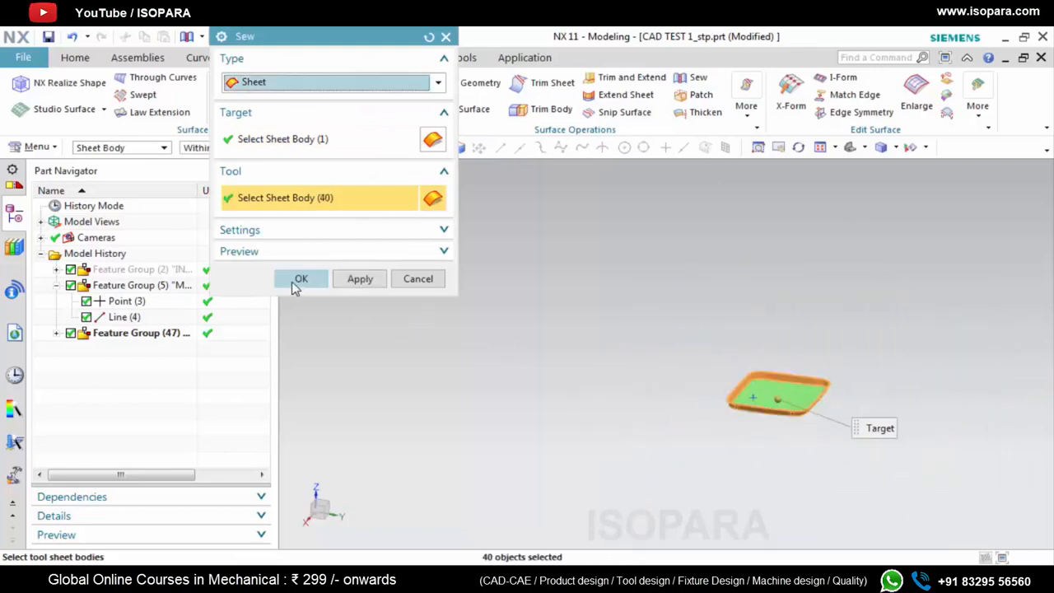
click(300, 279)
Run Examine Geometry on the sewn sheet body with all object, body, face and edge checks enabled
drag(124, 347, 122, 334)
scroll(142, 449, down, 8)
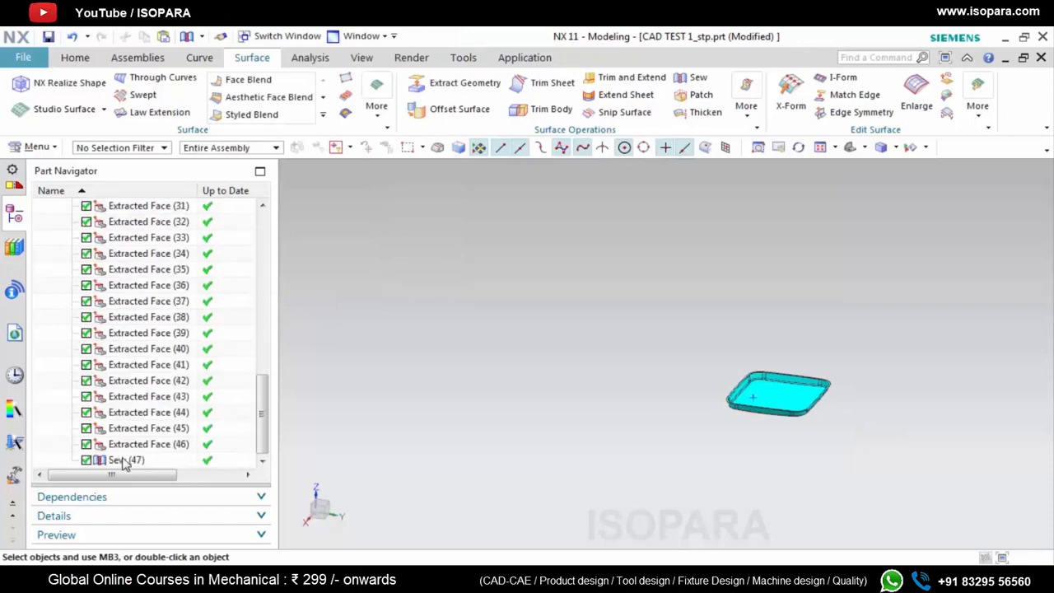
click(124, 461)
click(310, 58)
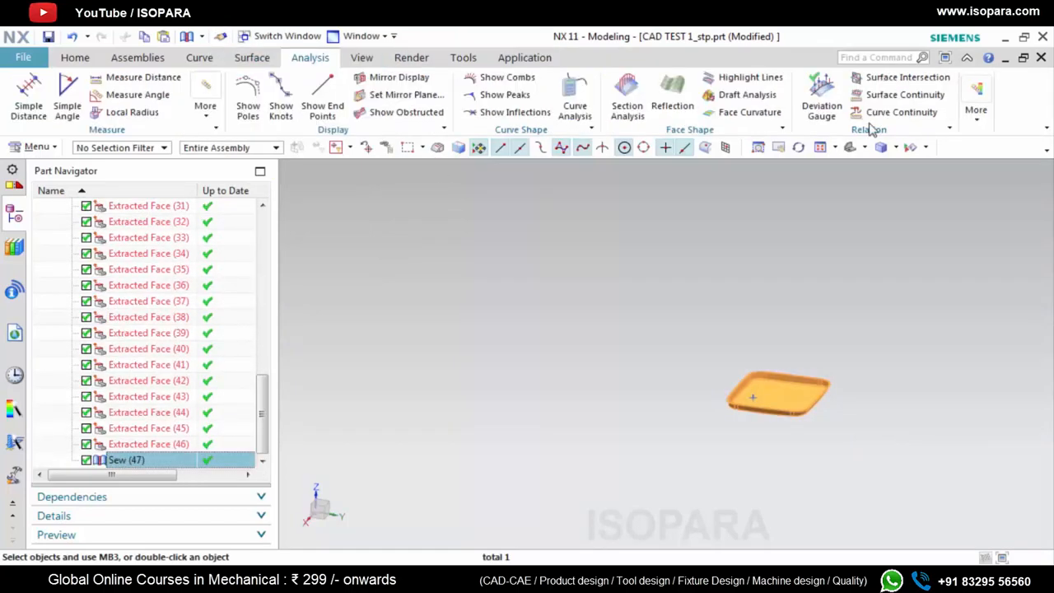
click(977, 107)
click(977, 109)
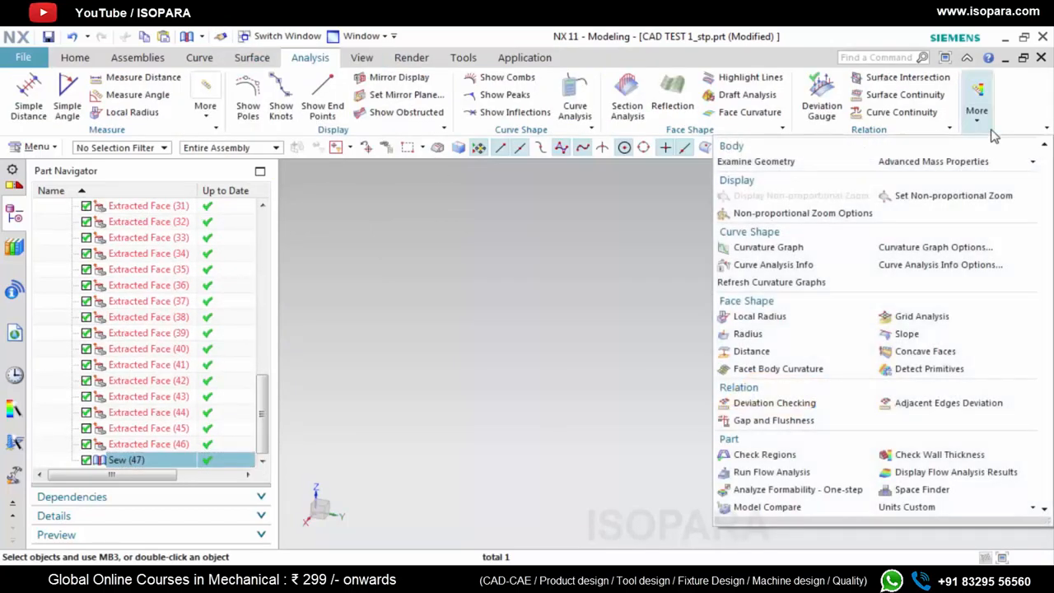
click(779, 162)
scroll(324, 374, down, 2)
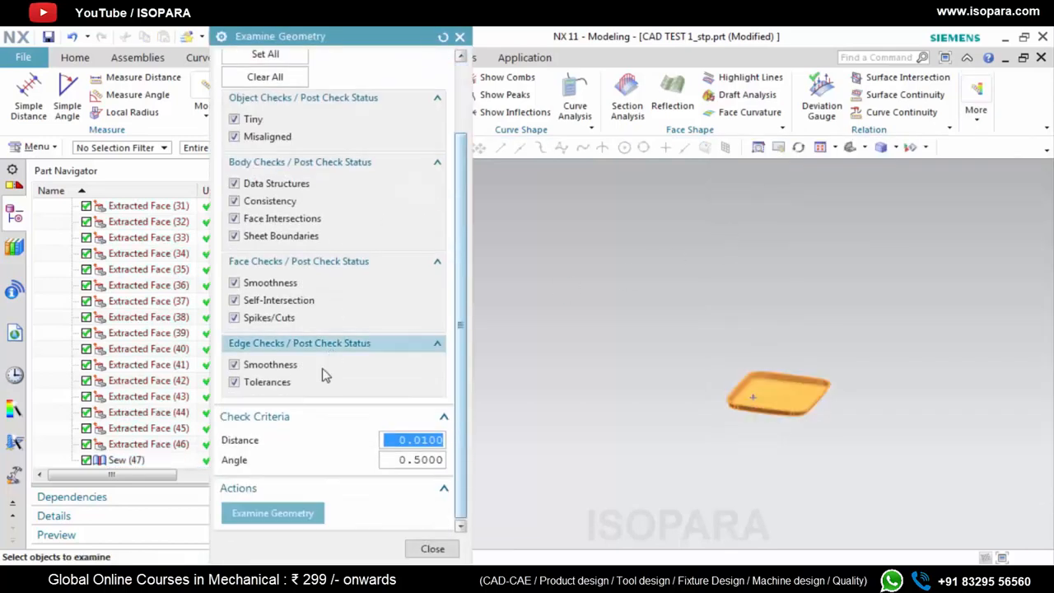
click(302, 509)
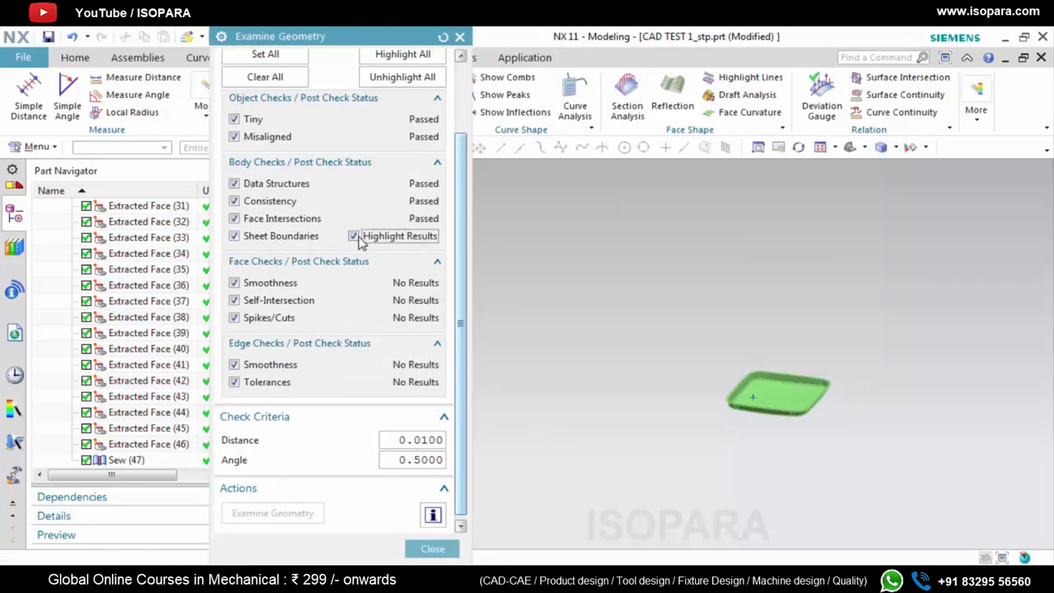
Examine the highlighted sheet boundaries of the sewn body up close at the corner blend, and close the geometry check
scroll(762, 378, up, 5)
middle_drag(675, 433, 700, 397)
scroll(544, 384, down, 8)
scroll(683, 447, up, 6)
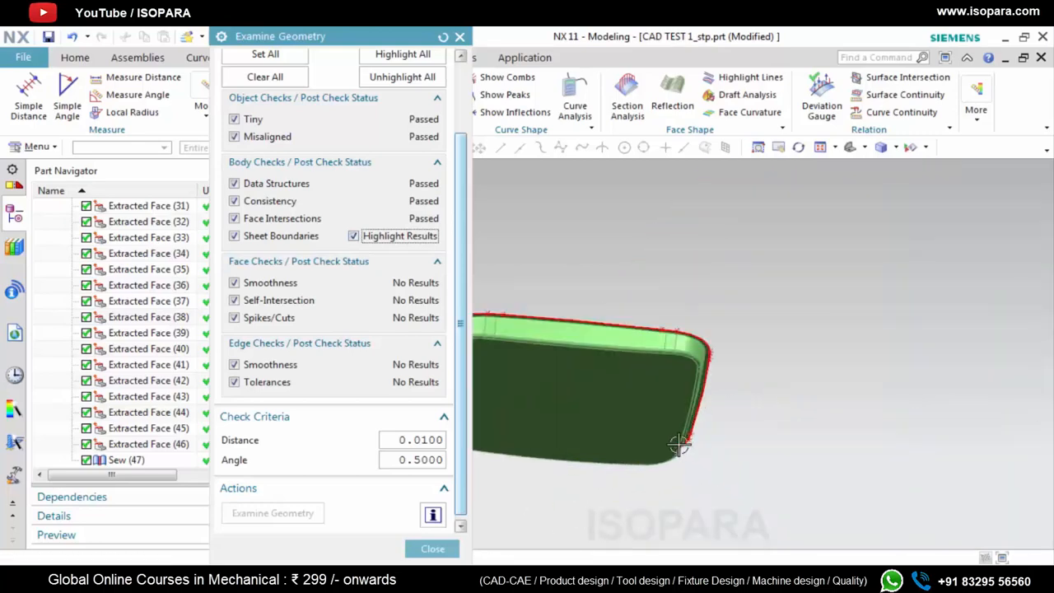
scroll(729, 350, up, 8)
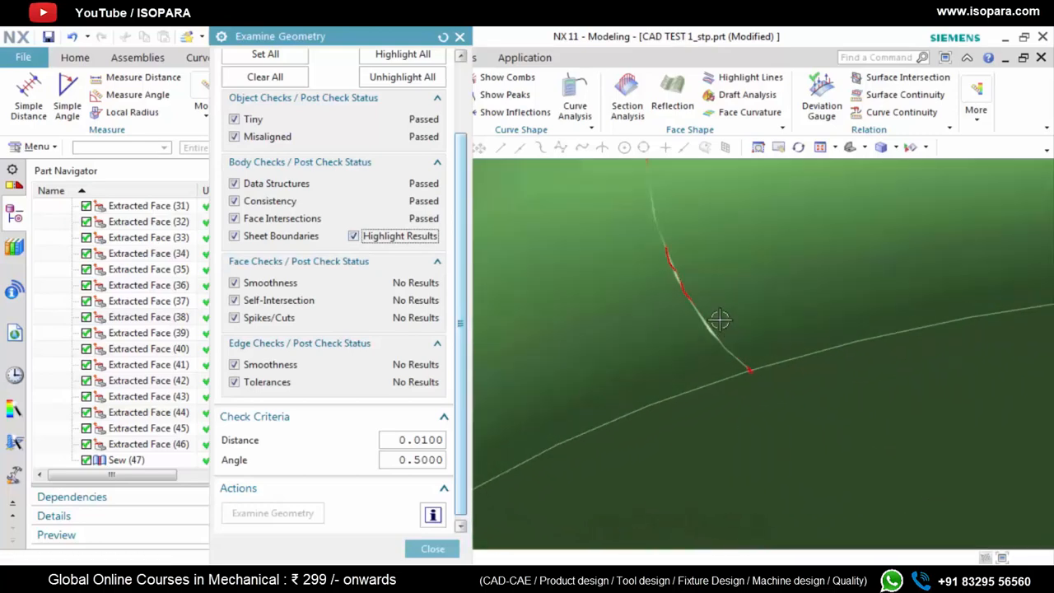
click(460, 36)
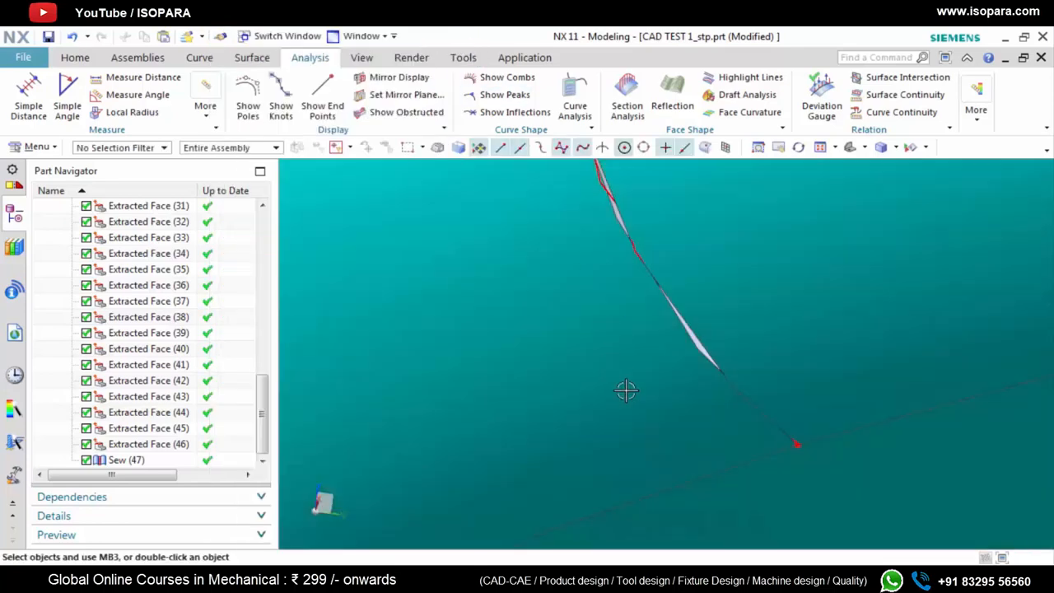
scroll(658, 432, down, 8)
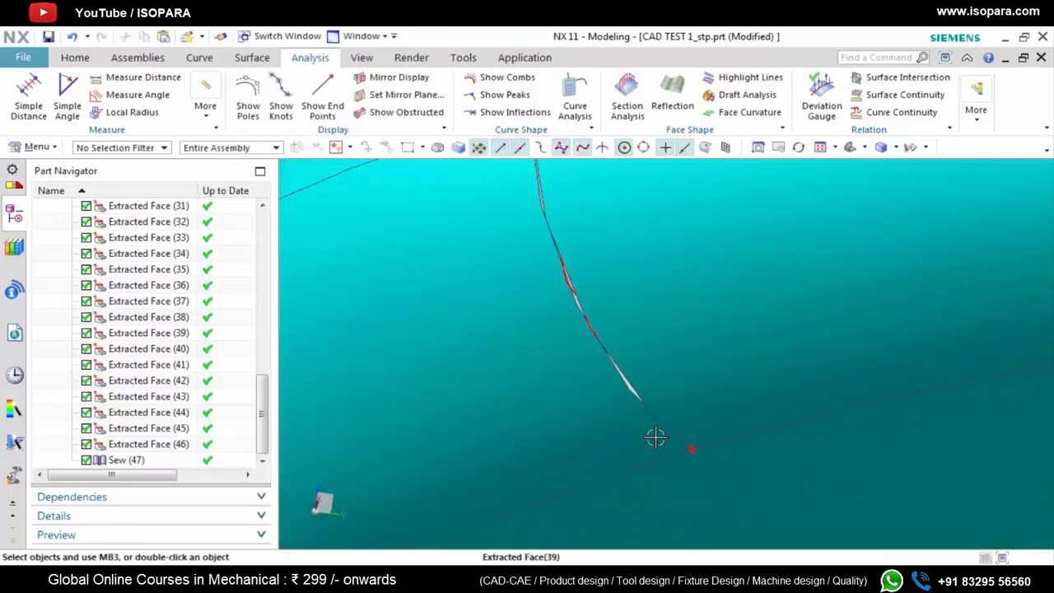
scroll(656, 436, down, 5)
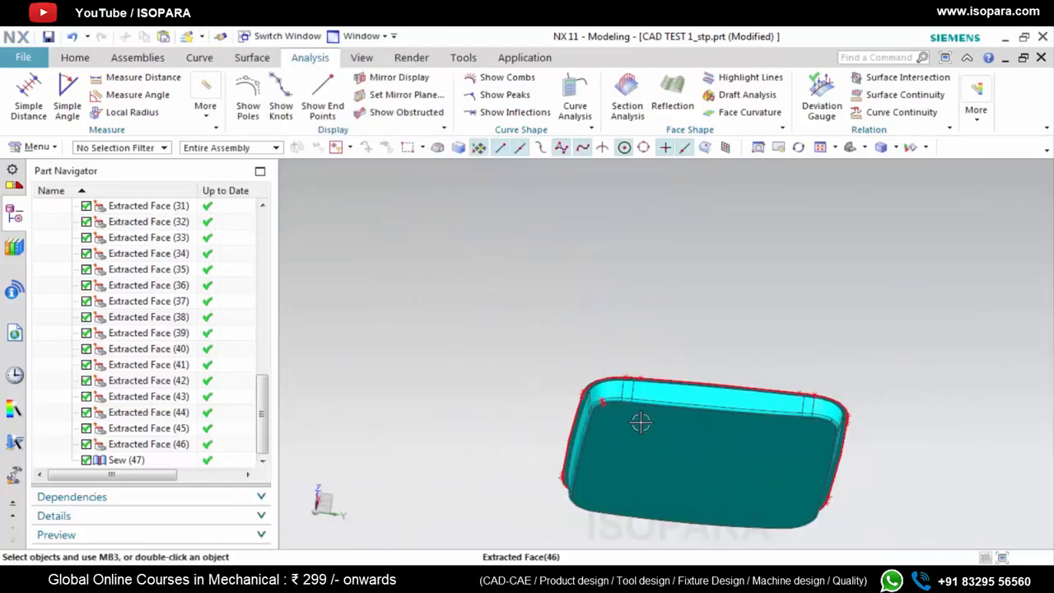
middle_drag(642, 422, 648, 326)
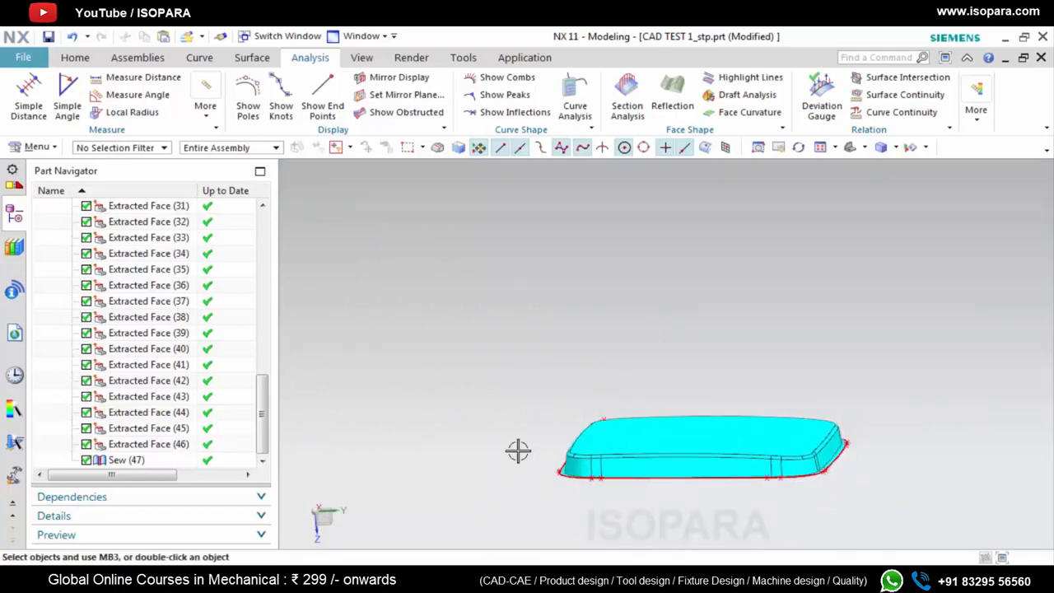
Delete the Sew feature that joins the extracted faces
right_click(130, 463)
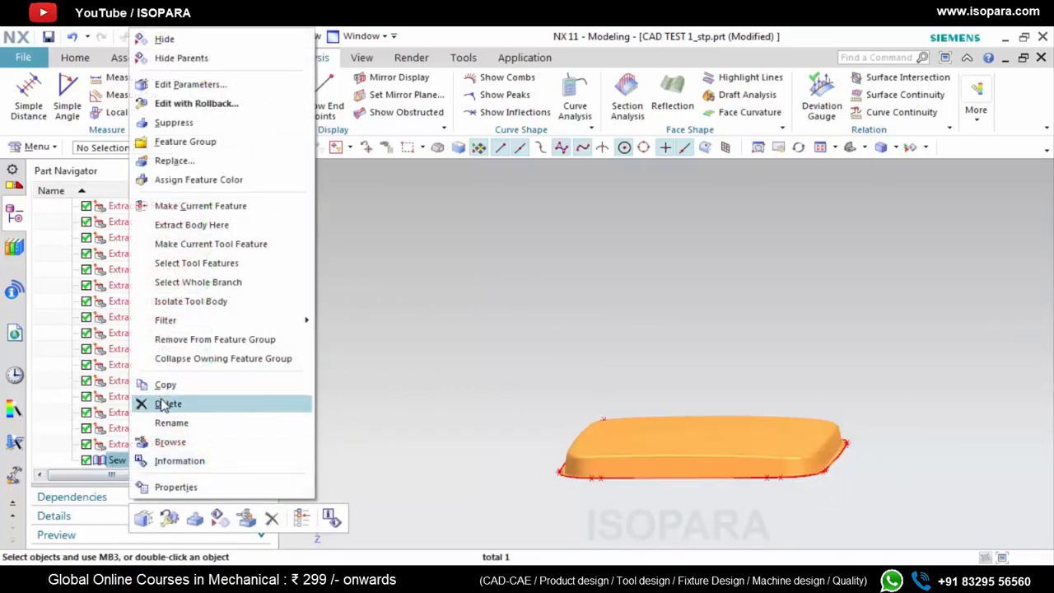
click(175, 403)
click(305, 275)
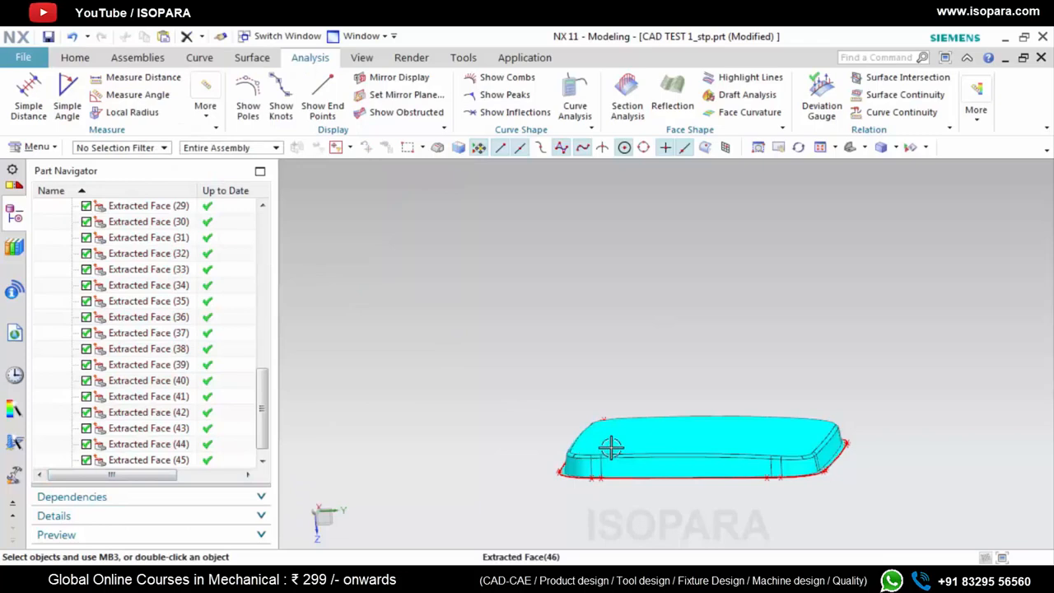
Inspect the highlighted seam between the adjoining blend faces at the part's corner for gaps
middle_drag(612, 448, 644, 502)
scroll(531, 284, up, 11)
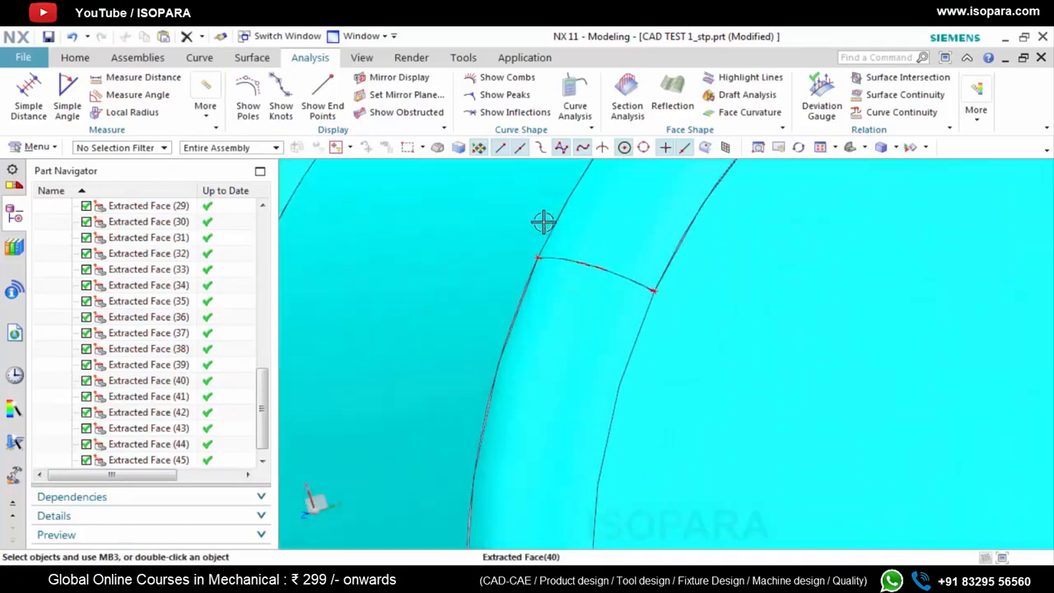
scroll(571, 257, up, 9)
scroll(632, 330, down, 14)
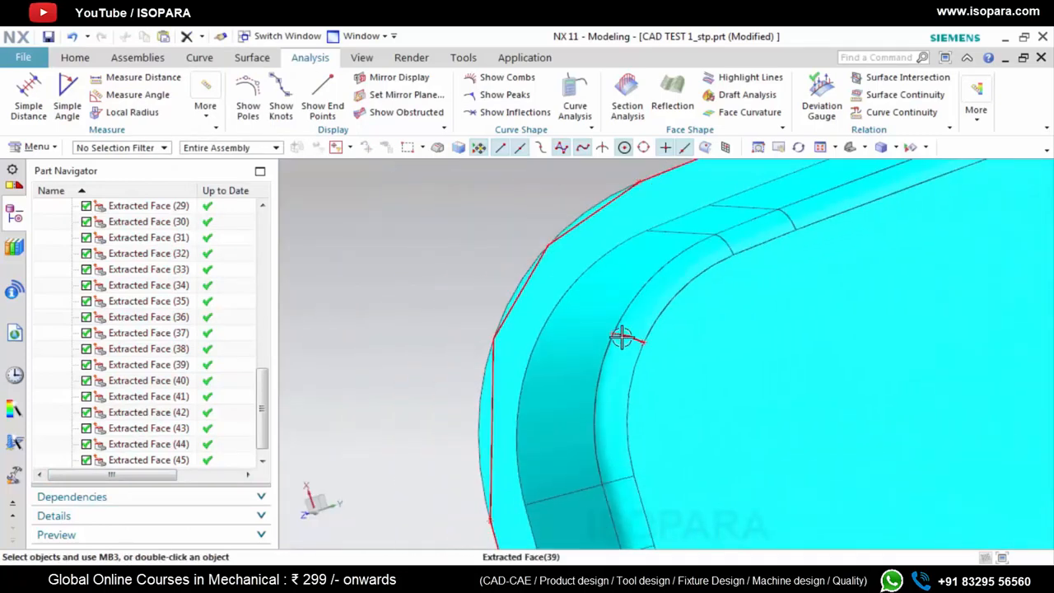
scroll(622, 338, up, 12)
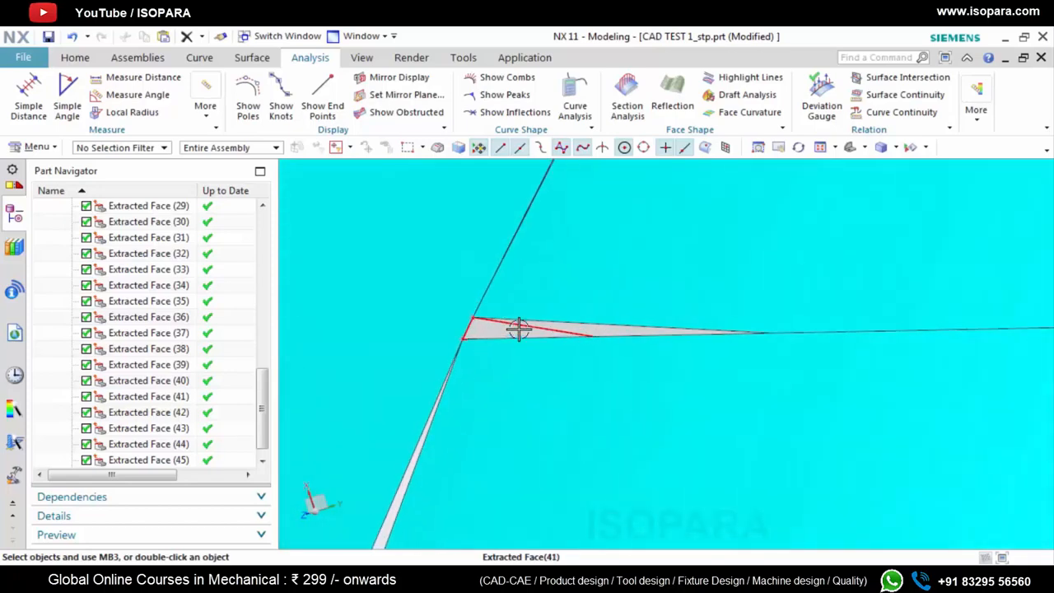
middle_drag(475, 329, 401, 236)
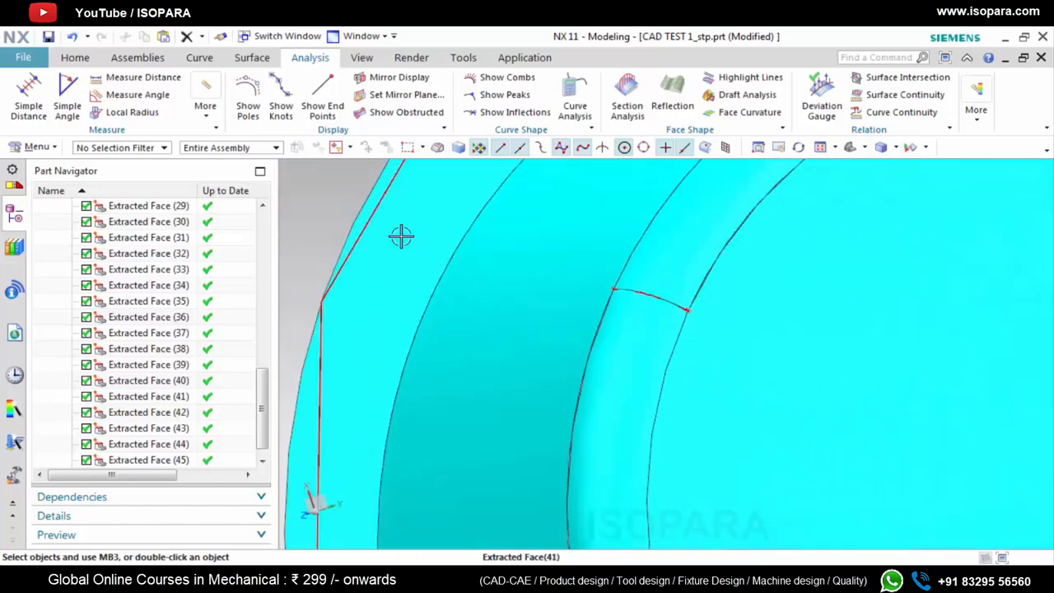
Create an isoparametric curve in the U direction across the corner blend face, just beside its highlighted end edge
click(201, 60)
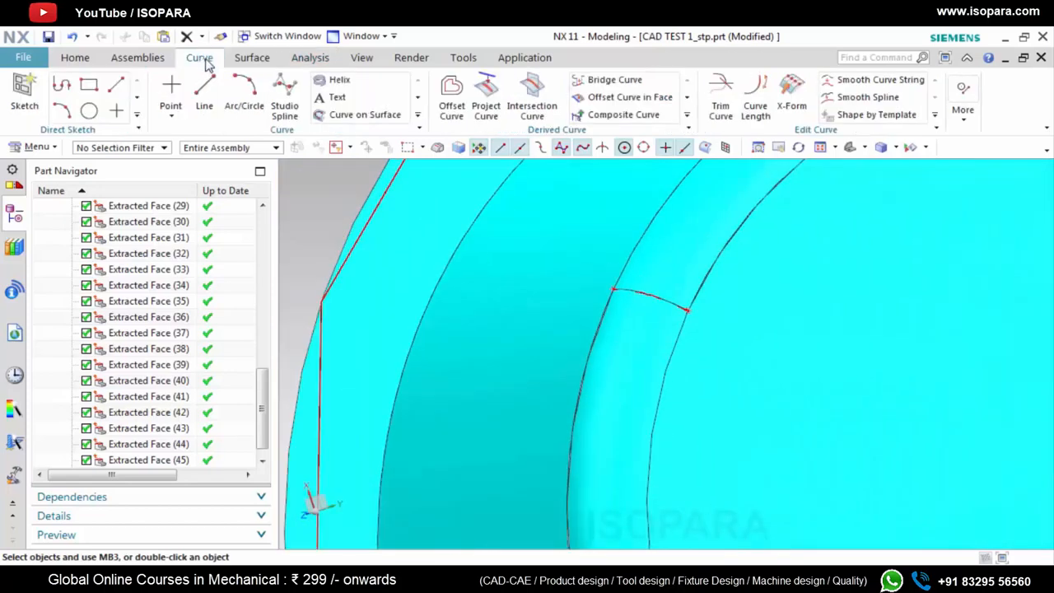
click(687, 114)
click(626, 150)
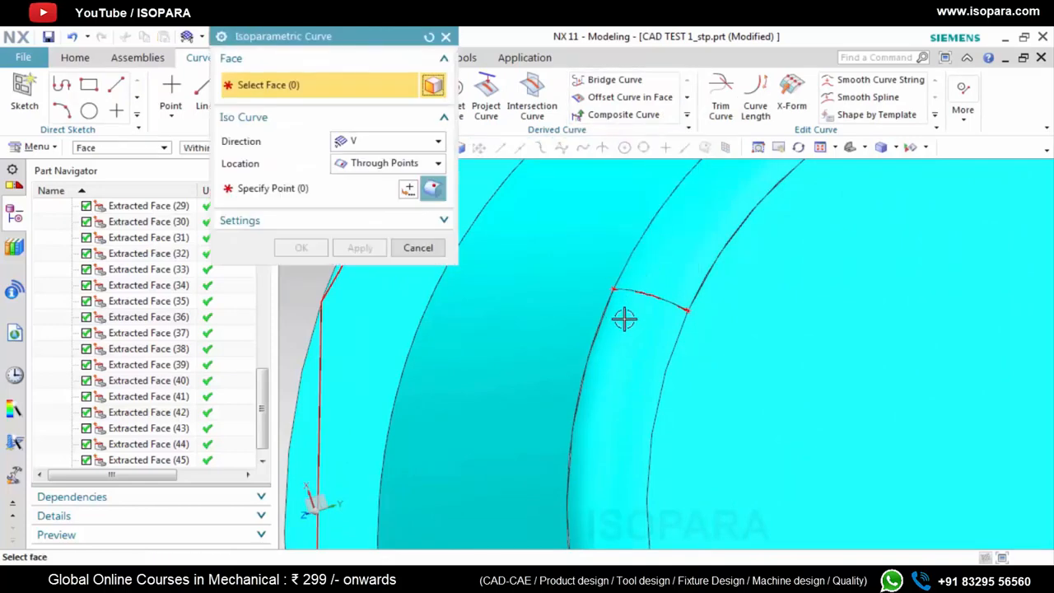
click(618, 338)
scroll(645, 303, up, 2)
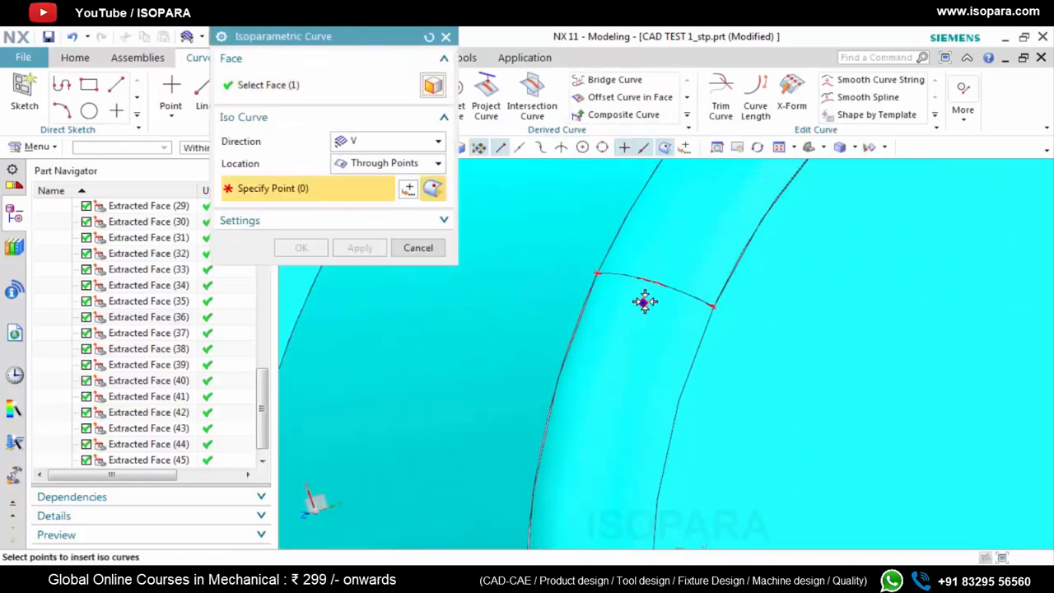
click(645, 302)
click(388, 142)
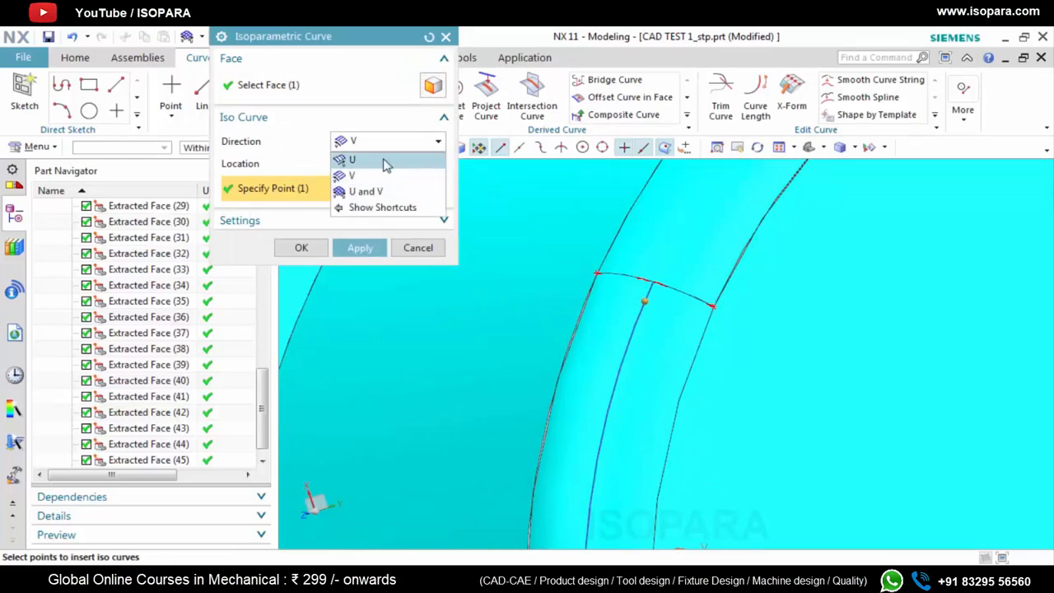
click(352, 176)
click(302, 249)
scroll(623, 296, up, 3)
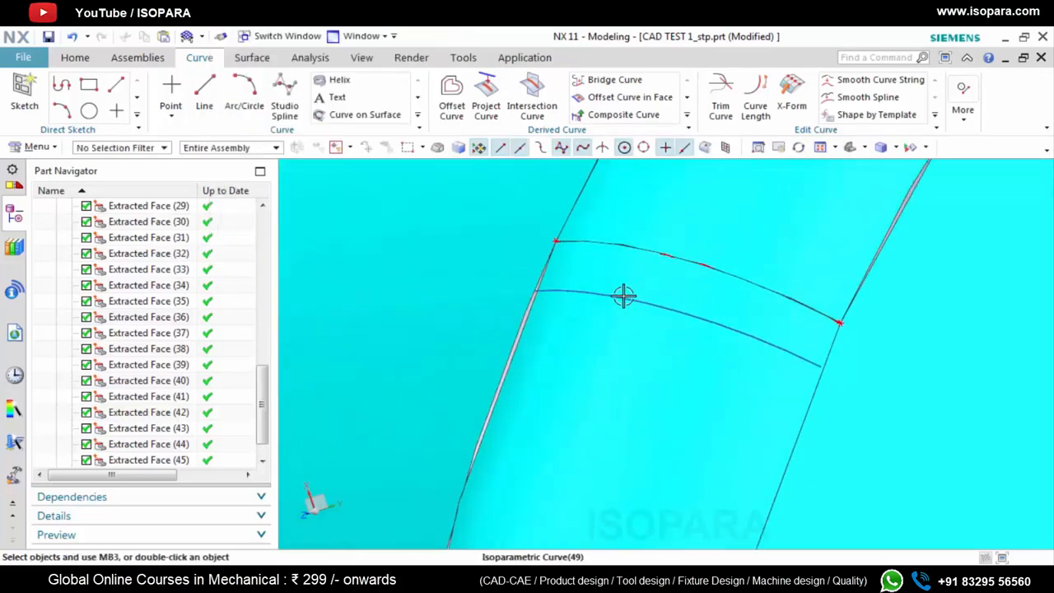
Trim the corner blend sheet with the isoparametric curve as boundary, discarding the narrow strip next to the highlighted seam
click(252, 58)
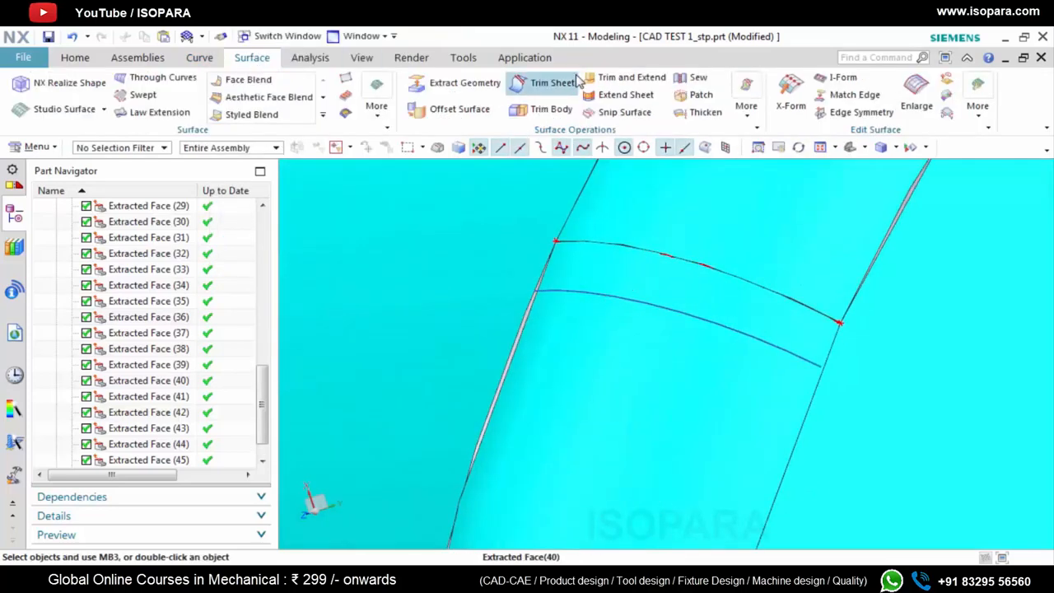
click(548, 82)
click(643, 305)
click(644, 306)
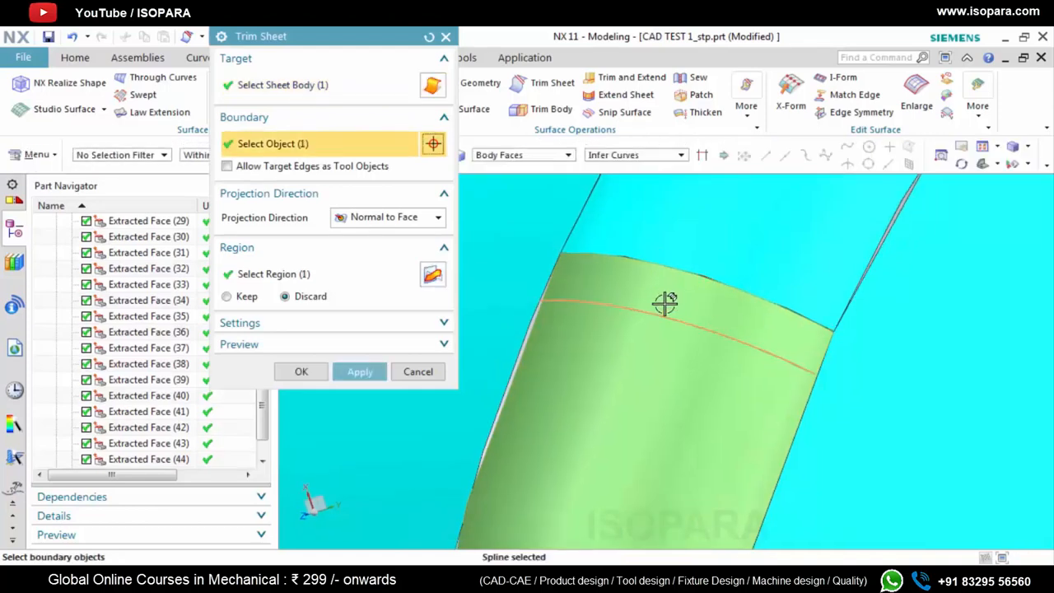
click(360, 374)
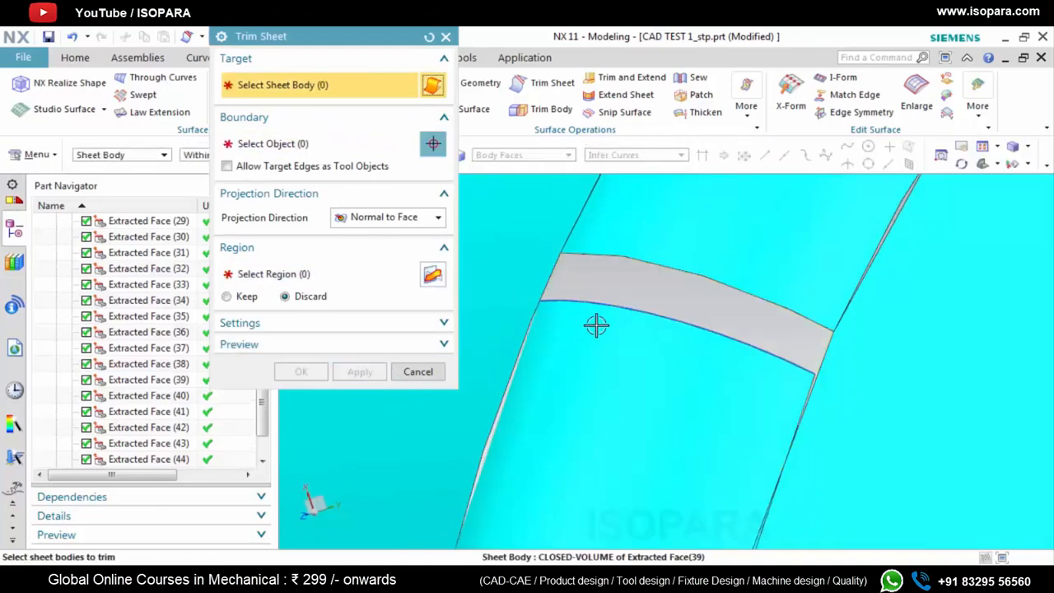
key(Escape)
right_click(639, 250)
click(660, 64)
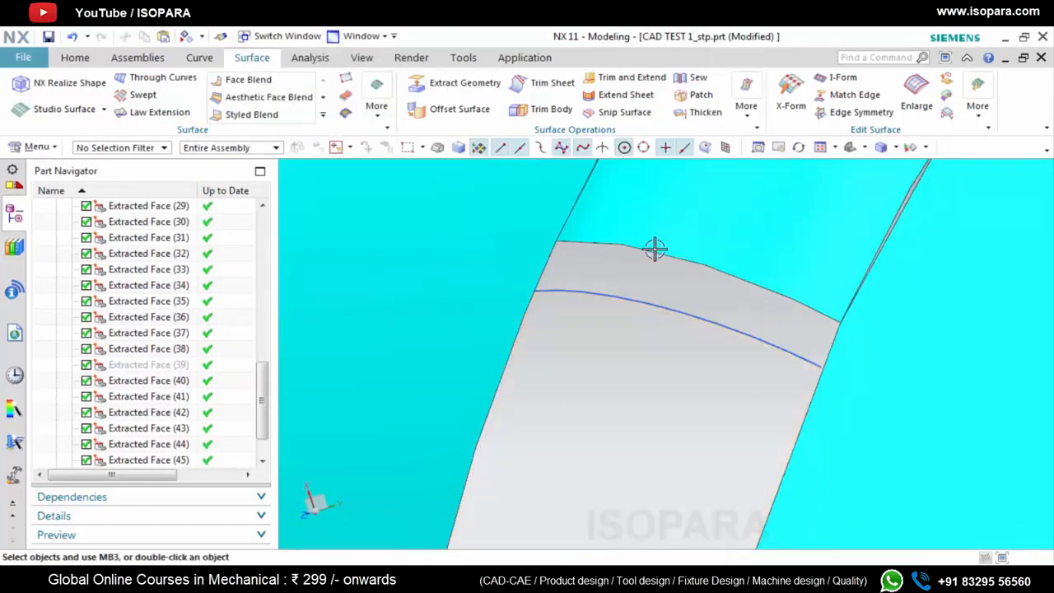
right_click(654, 249)
click(671, 216)
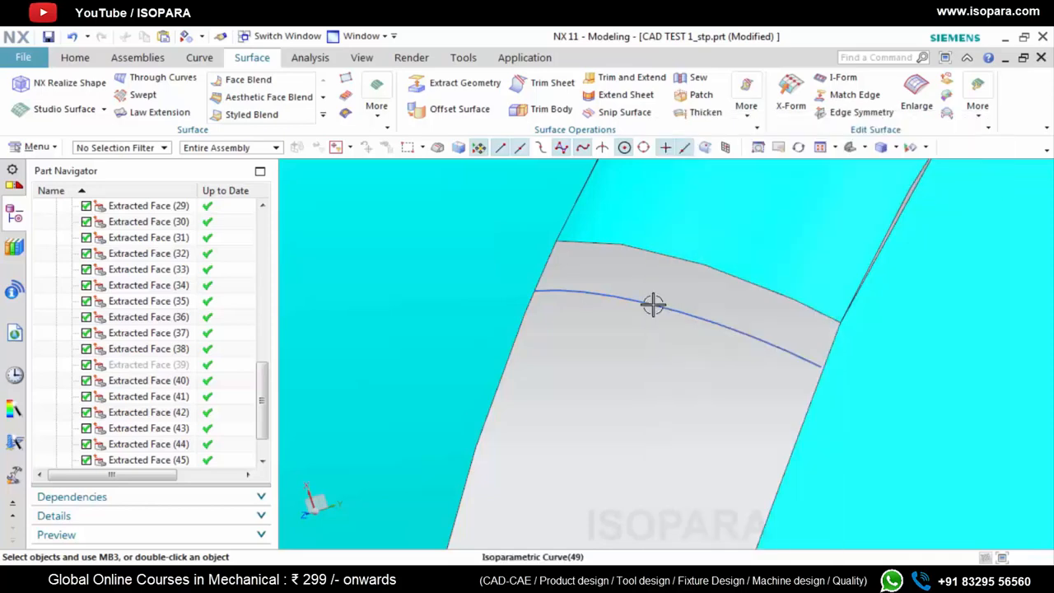
Hide the isoparametric curve and refresh the display of the faces around the trimmed strip
right_click(654, 302)
click(700, 65)
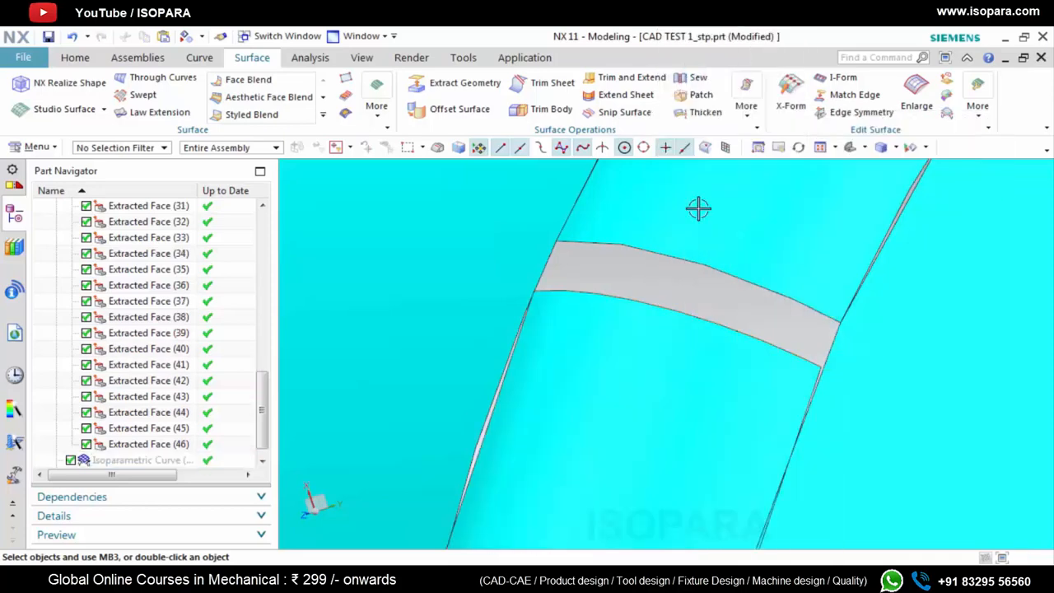
right_click(666, 283)
click(737, 304)
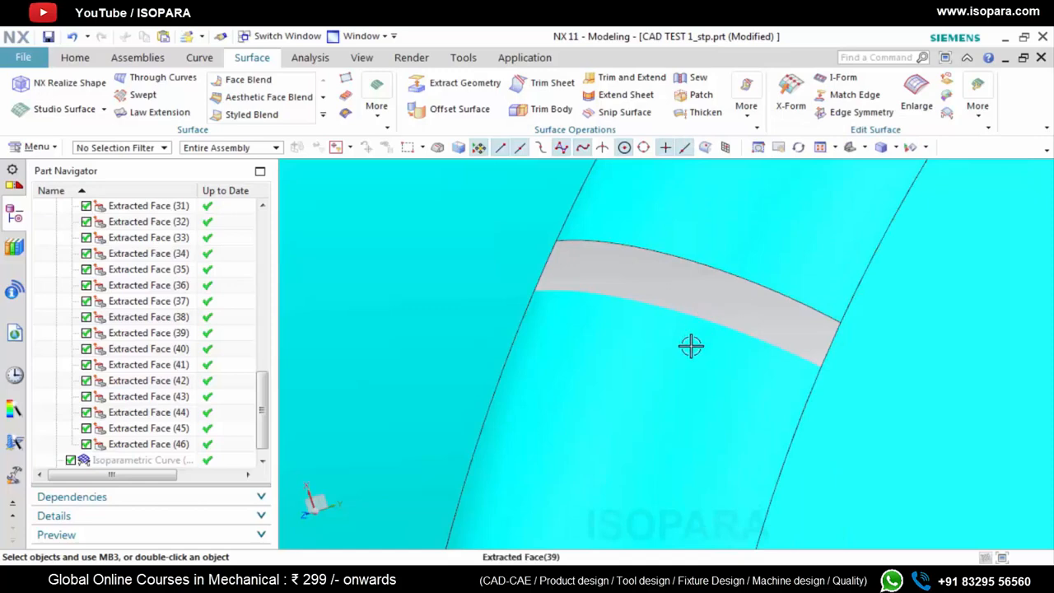
Start a Through Curve Mesh surface over the gap, using its two long curved edges as the primary curves
scroll(691, 346, down, 2)
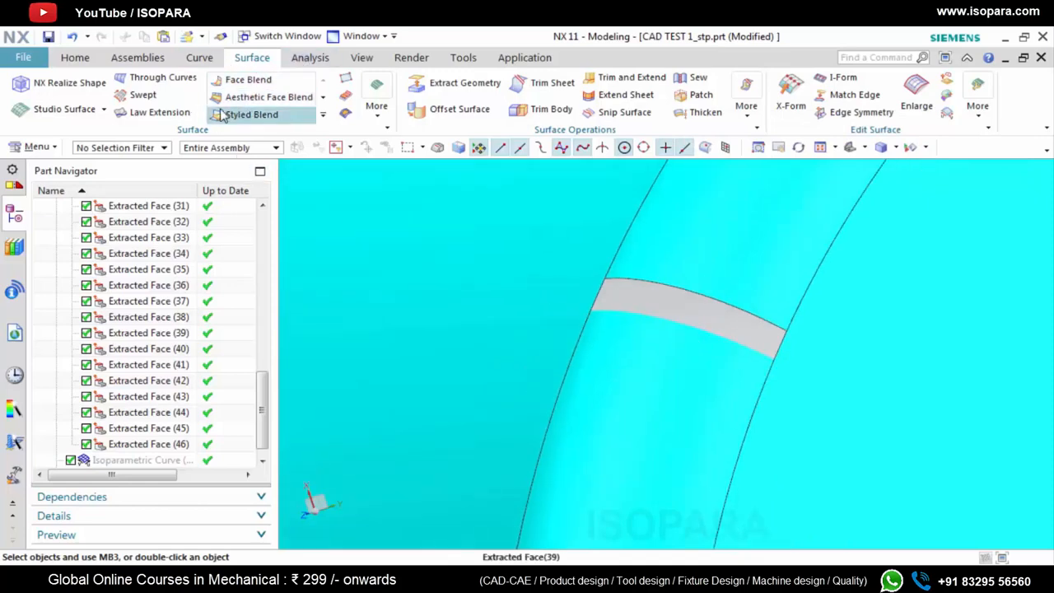
click(103, 109)
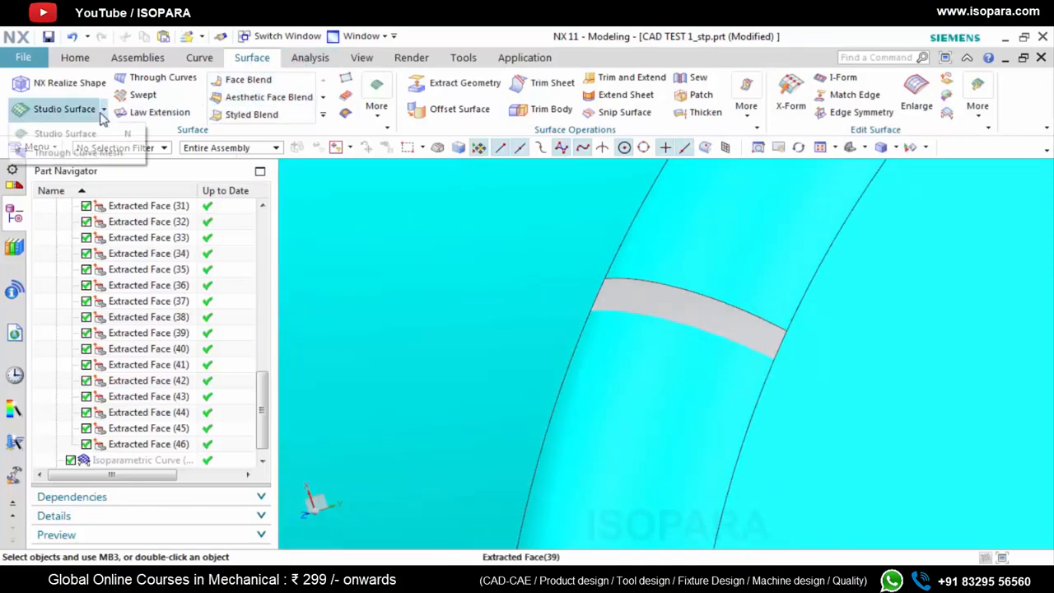
click(103, 156)
click(684, 298)
middle_click(682, 379)
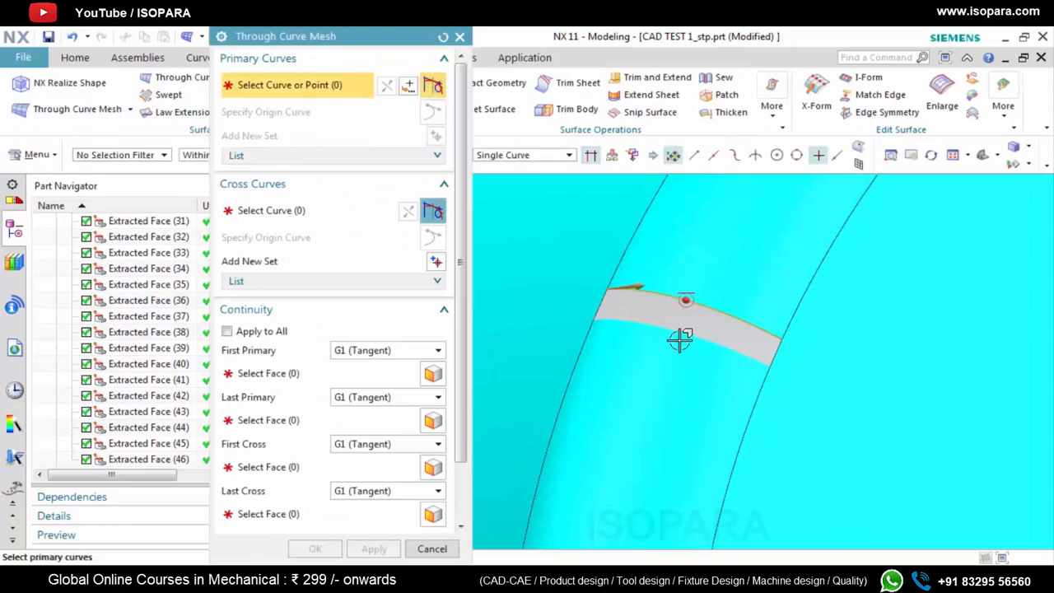
click(677, 332)
middle_click(629, 301)
Set the gap's two short side edges as the cross curves of the mesh surface
middle_click(618, 305)
scroll(607, 306, up, 2)
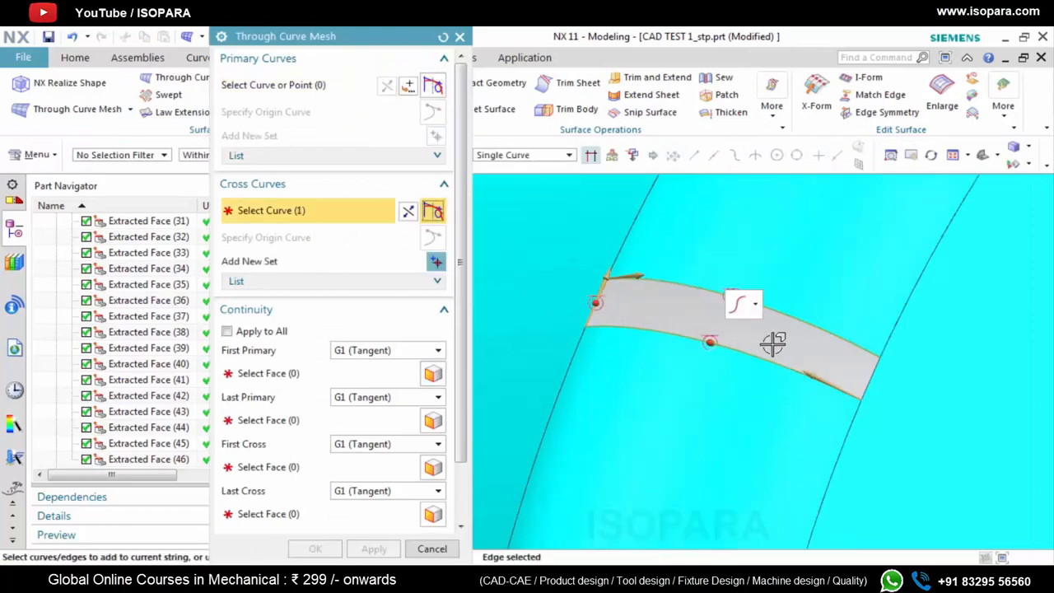
scroll(895, 376, up, 2)
click(863, 376)
Try extending the second cross curve with the adjoining edge at the gap's upper corner, and deselect that added edge again
scroll(897, 348, up, 3)
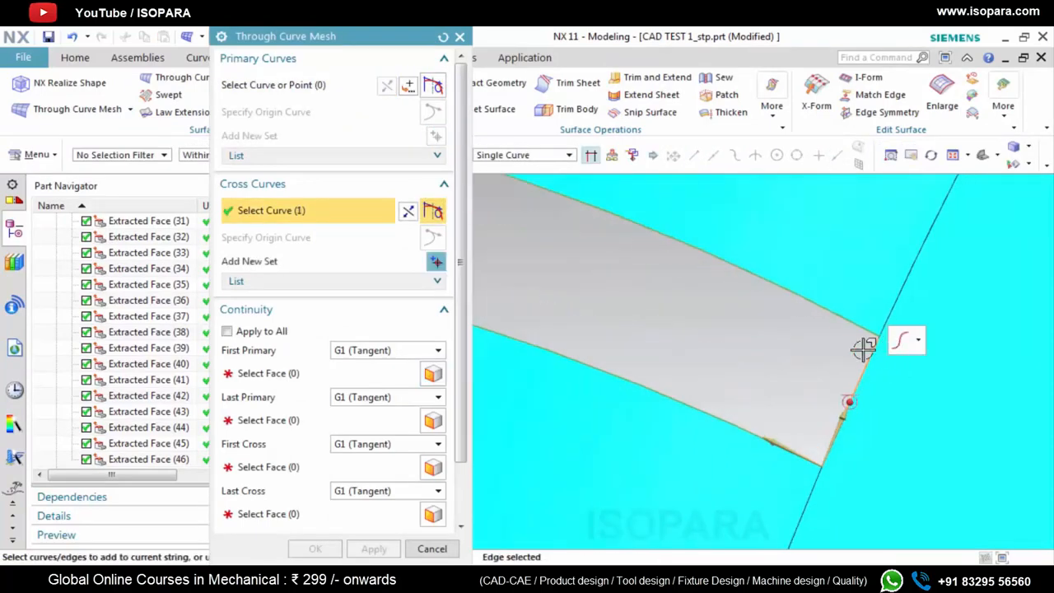
scroll(852, 304, up, 5)
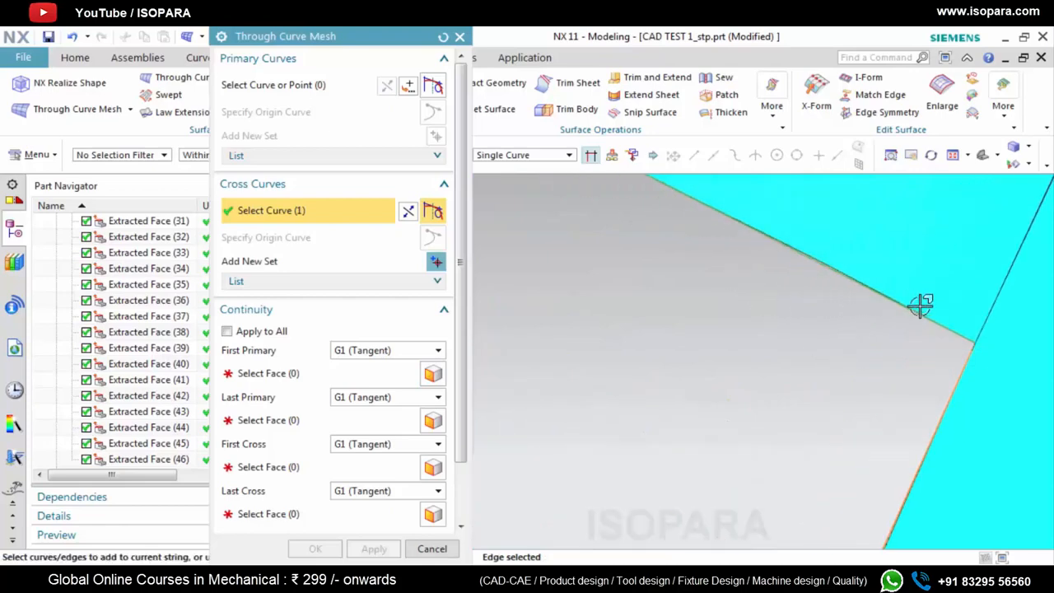
scroll(859, 344, down, 1)
scroll(859, 343, down, 2)
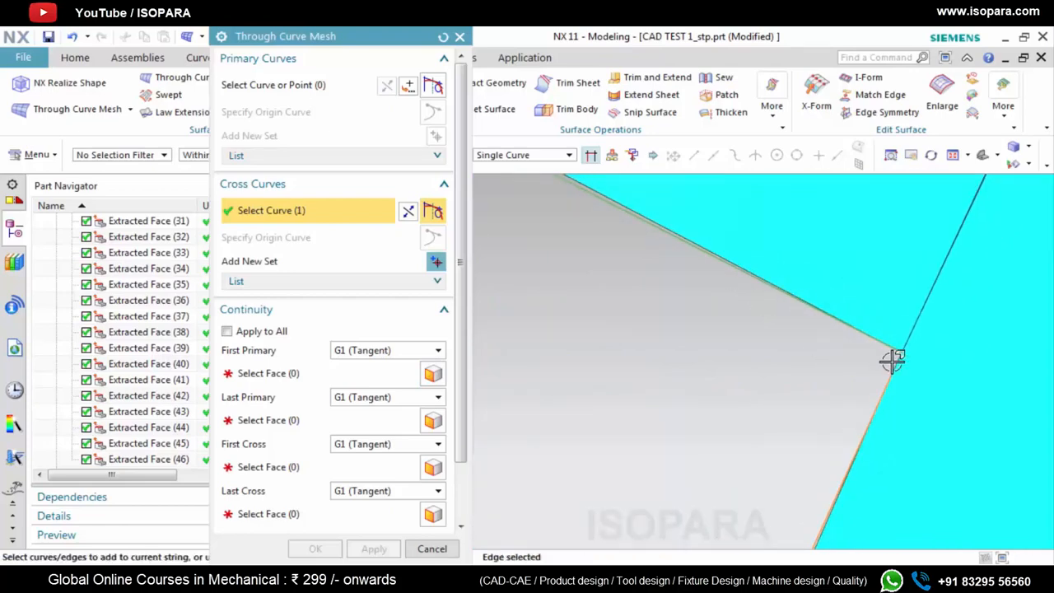
scroll(893, 362, up, 3)
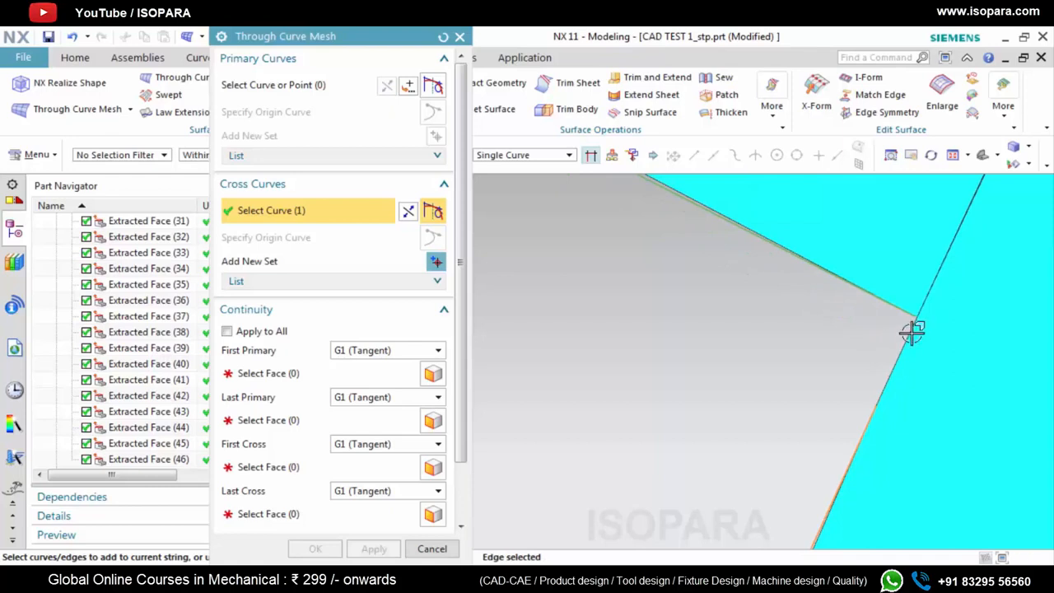
scroll(913, 334, up, 1)
scroll(906, 350, down, 2)
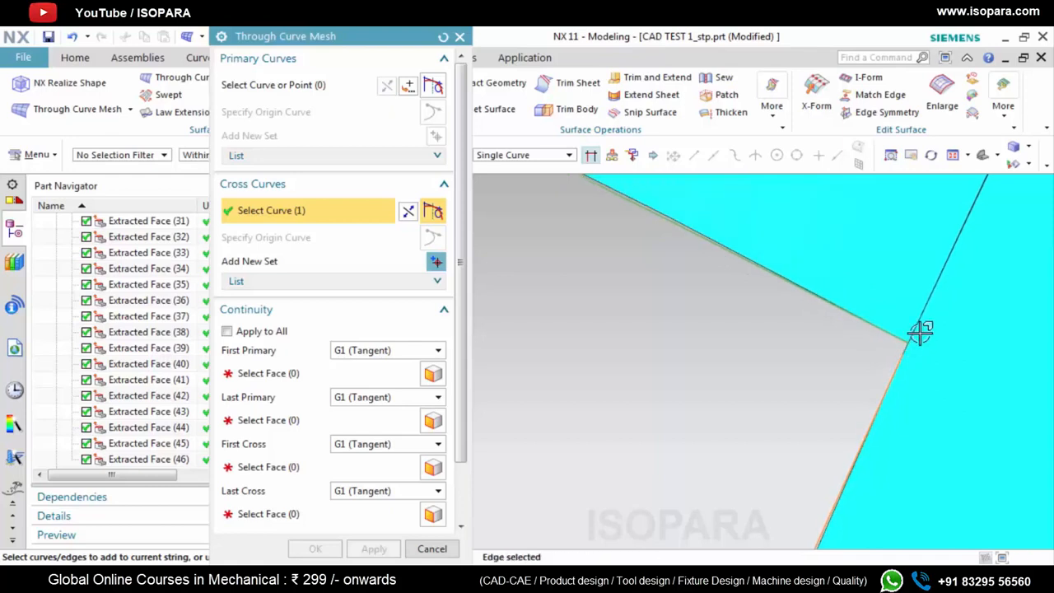
scroll(914, 341, down, 3)
scroll(913, 343, up, 3)
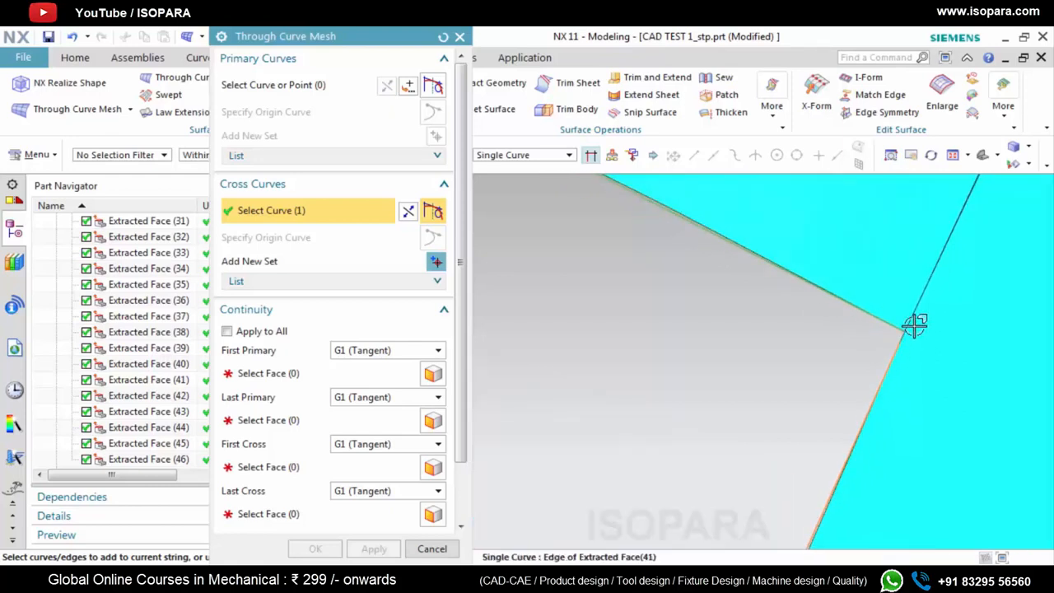
click(914, 323)
scroll(912, 343, up, 3)
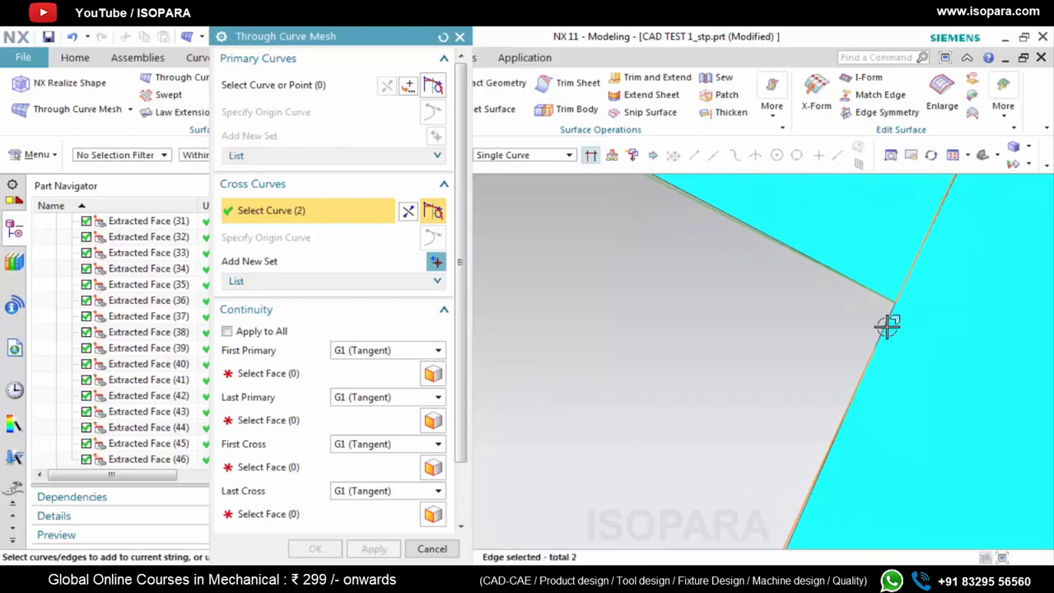
scroll(873, 346, down, 6)
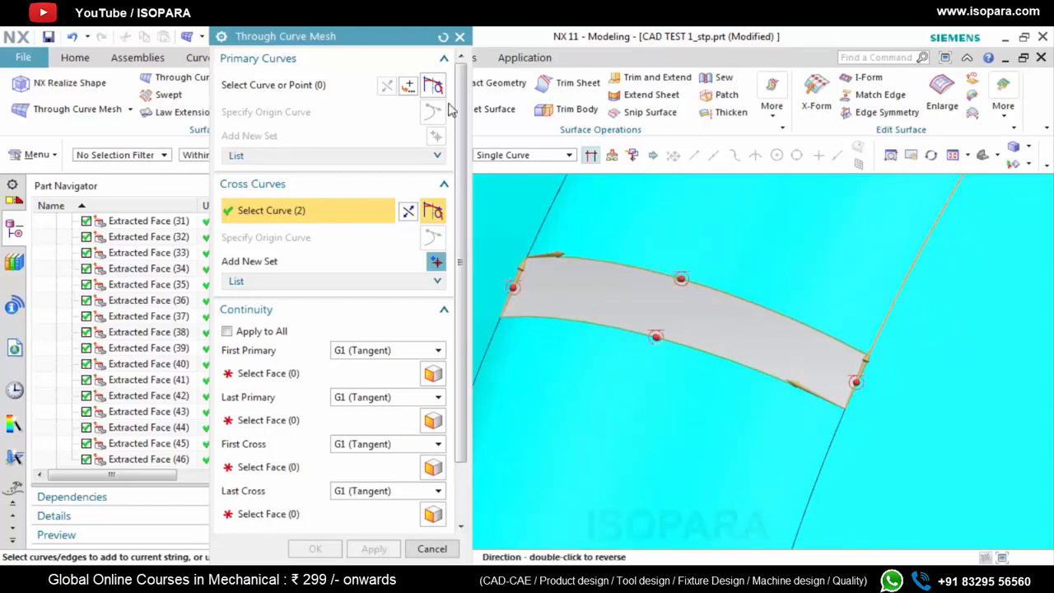
scroll(880, 344, up, 2)
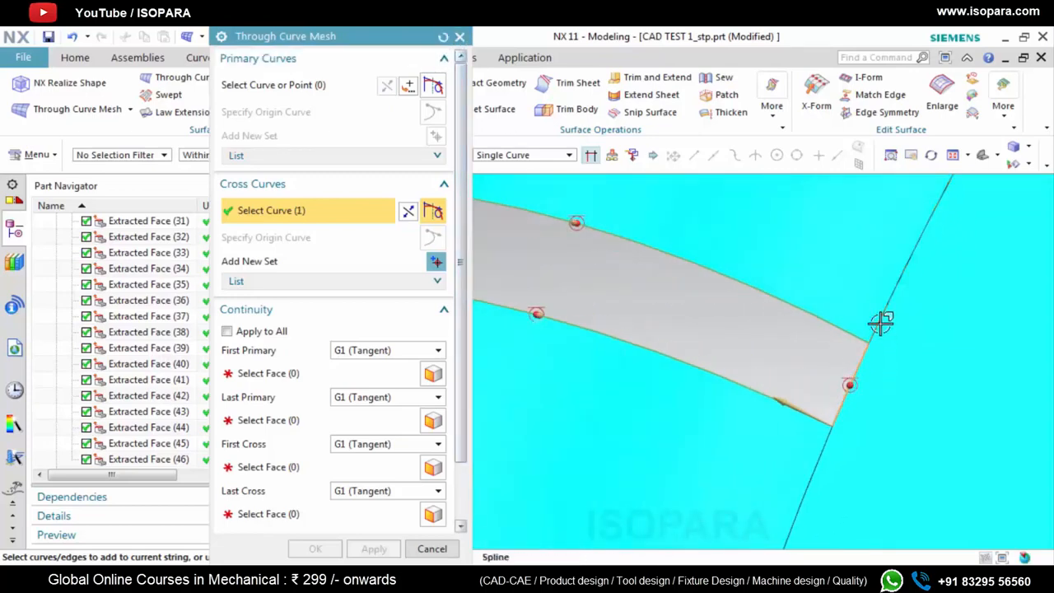
scroll(864, 348, up, 8)
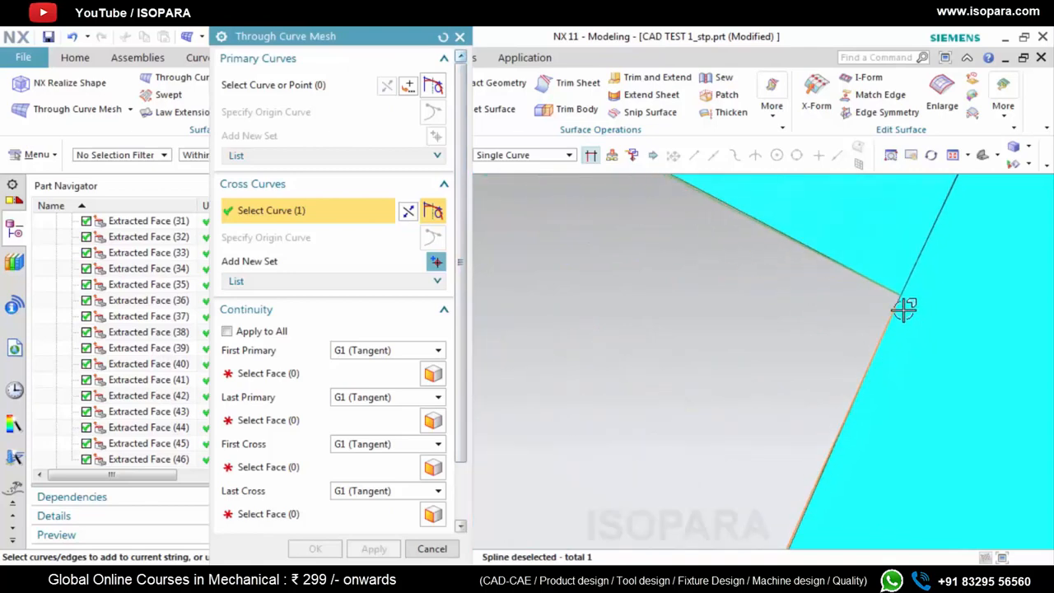
scroll(896, 332, down, 5)
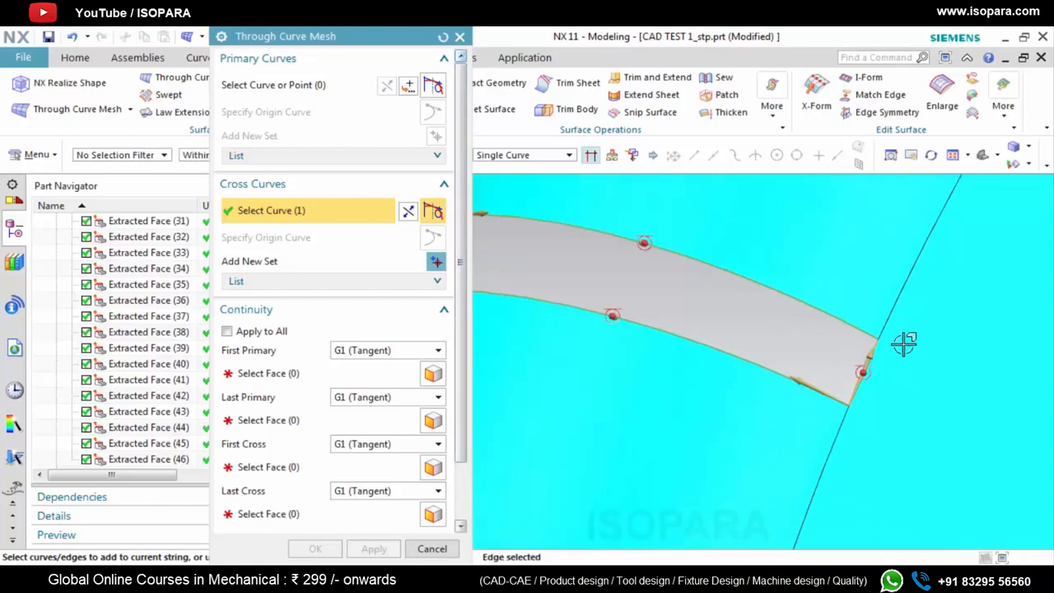
scroll(917, 334, down, 5)
Assign the four faces surrounding the gap as G1 (Tangent) constraints for the first and last primary and cross curves
click(404, 373)
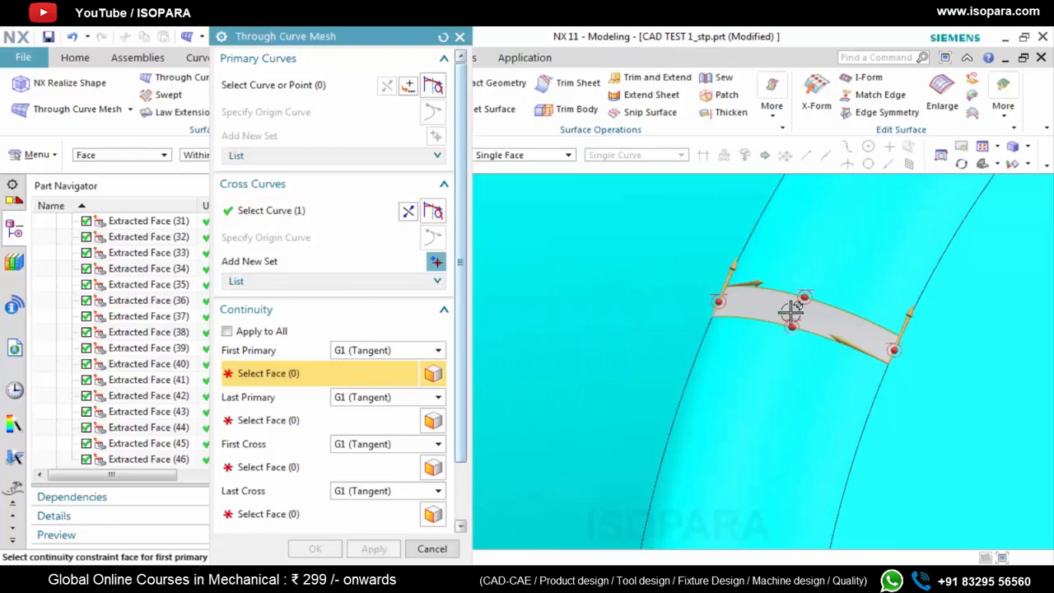
scroll(805, 307, up, 2)
click(780, 346)
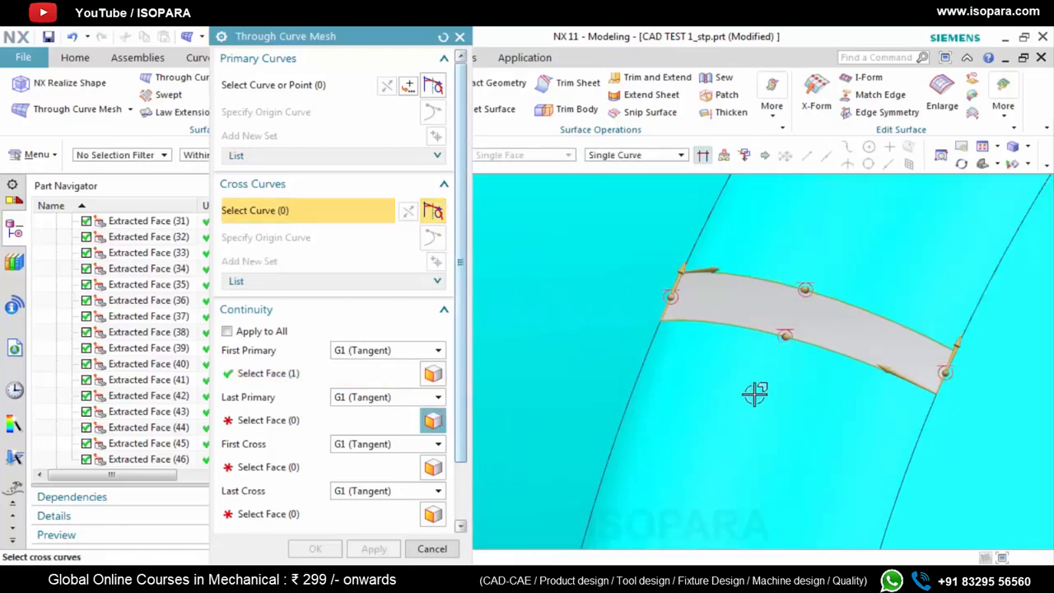
click(300, 420)
click(706, 381)
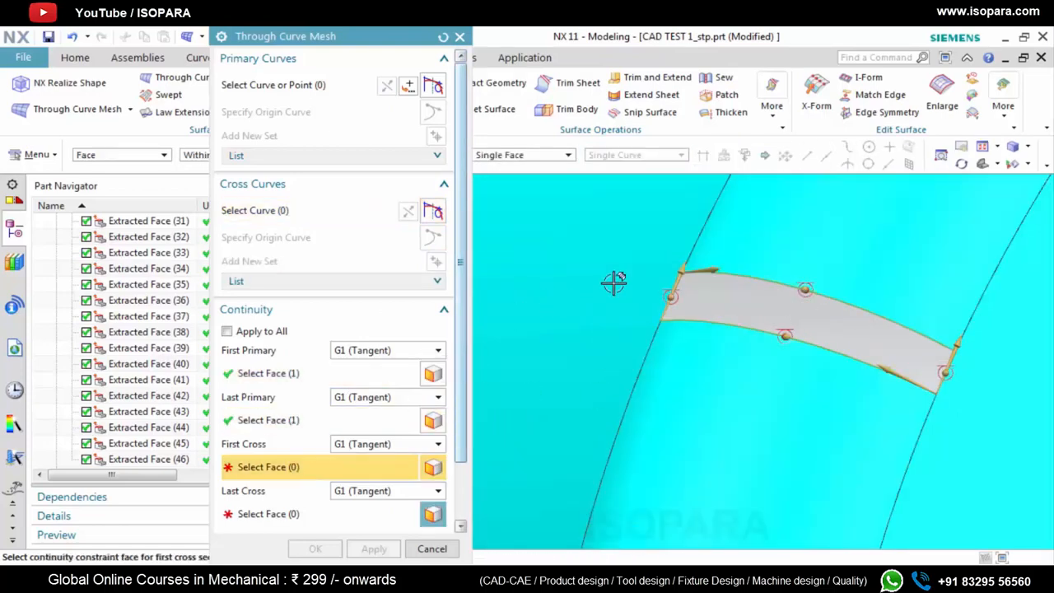
click(616, 283)
click(963, 394)
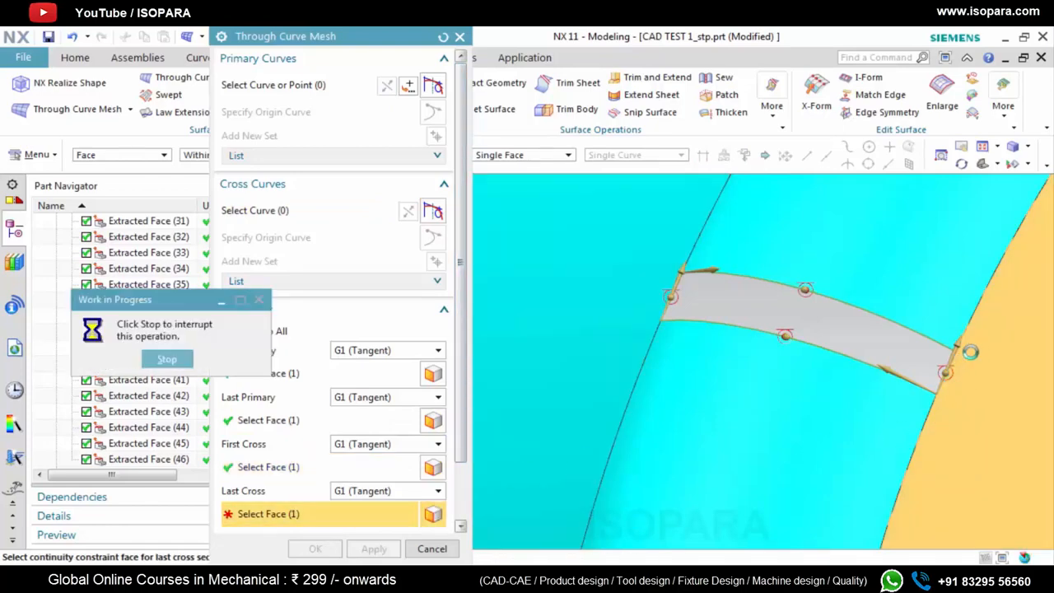
Try to re-select the edges of Cross Curve 2 at the gap's corner, and cancel the mesh surface
scroll(971, 353, up, 8)
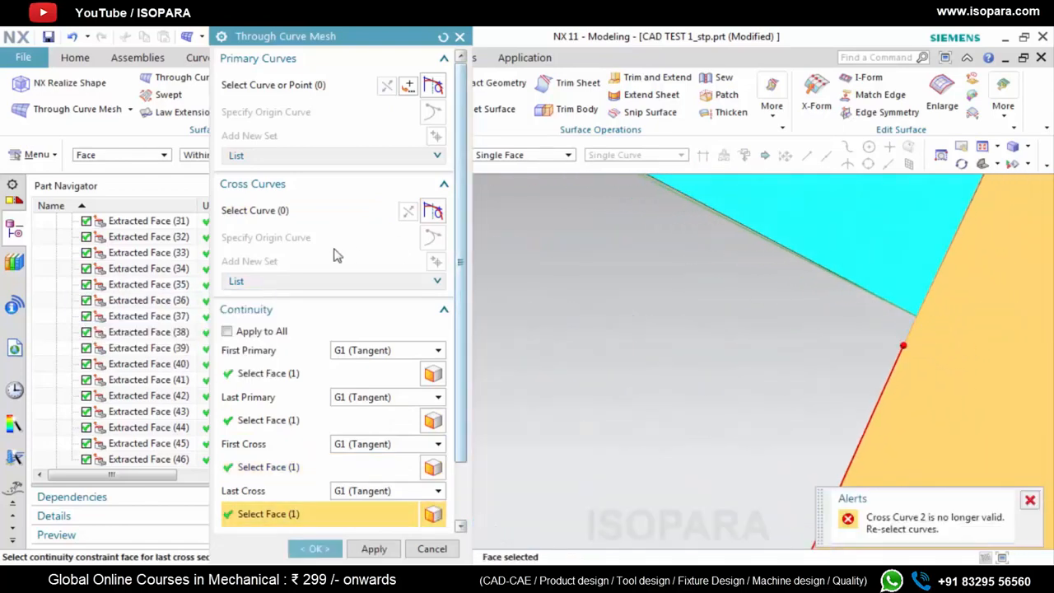
click(315, 212)
click(336, 284)
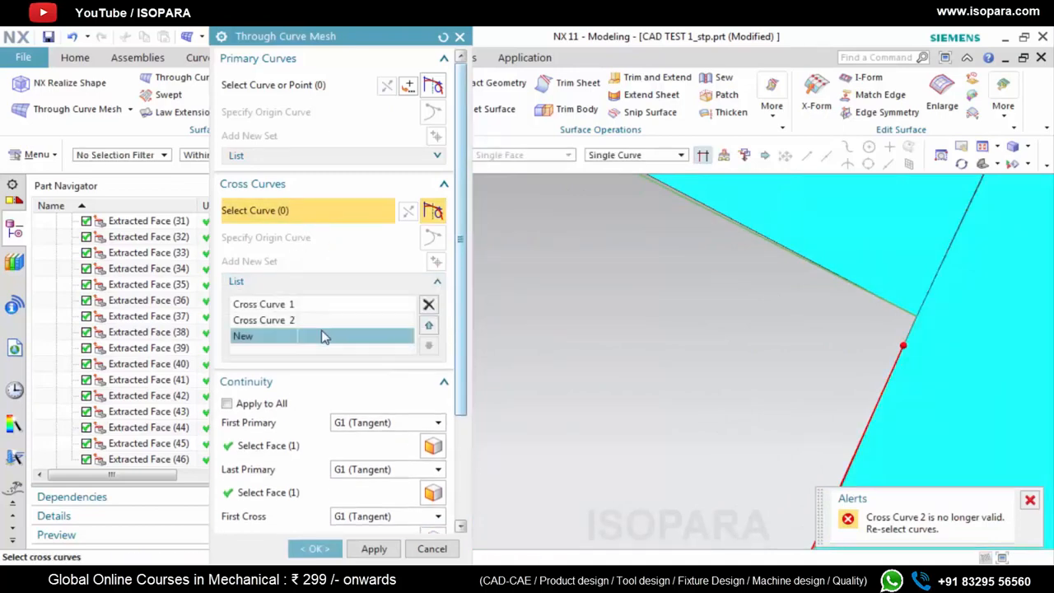
click(322, 320)
click(880, 319)
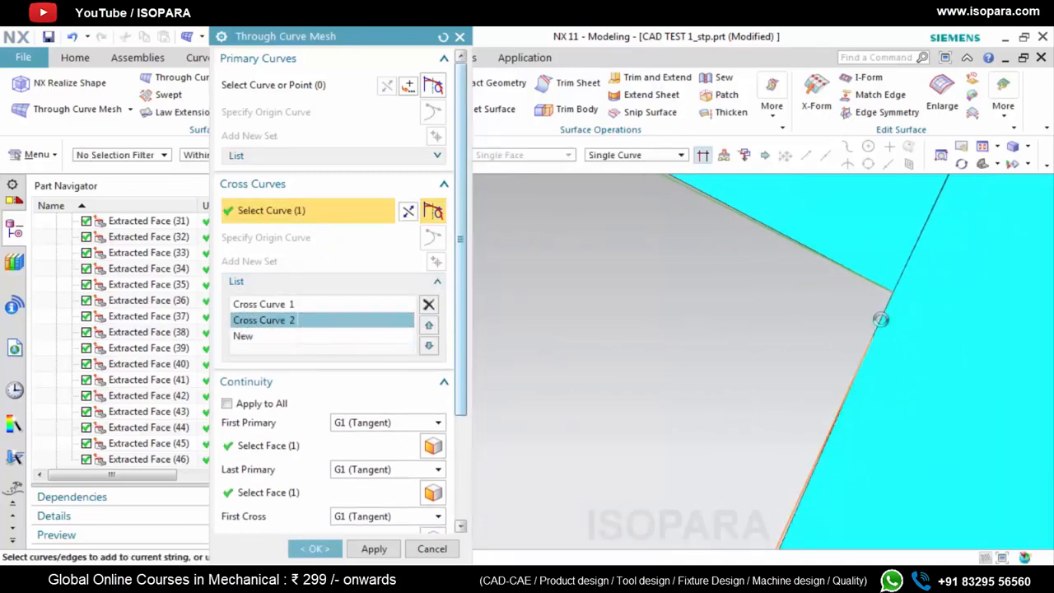
click(887, 304)
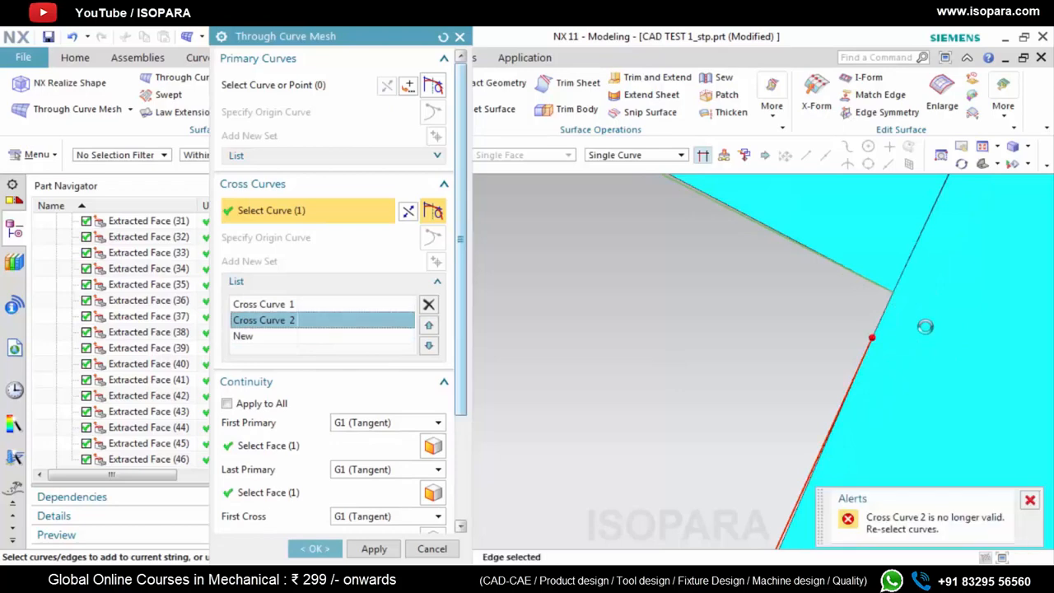
scroll(857, 321, down, 2)
click(894, 287)
scroll(864, 357, down, 1)
click(872, 330)
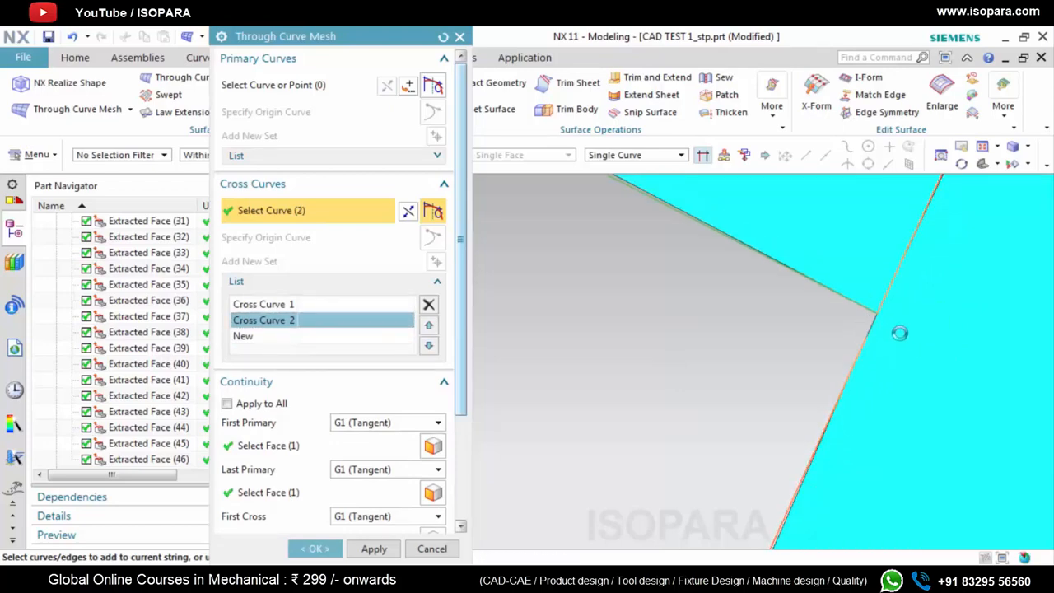
key(Escape)
Delete the Trim Sheet (50) feature together with its isoparametric curve
middle_drag(647, 239, 762, 270)
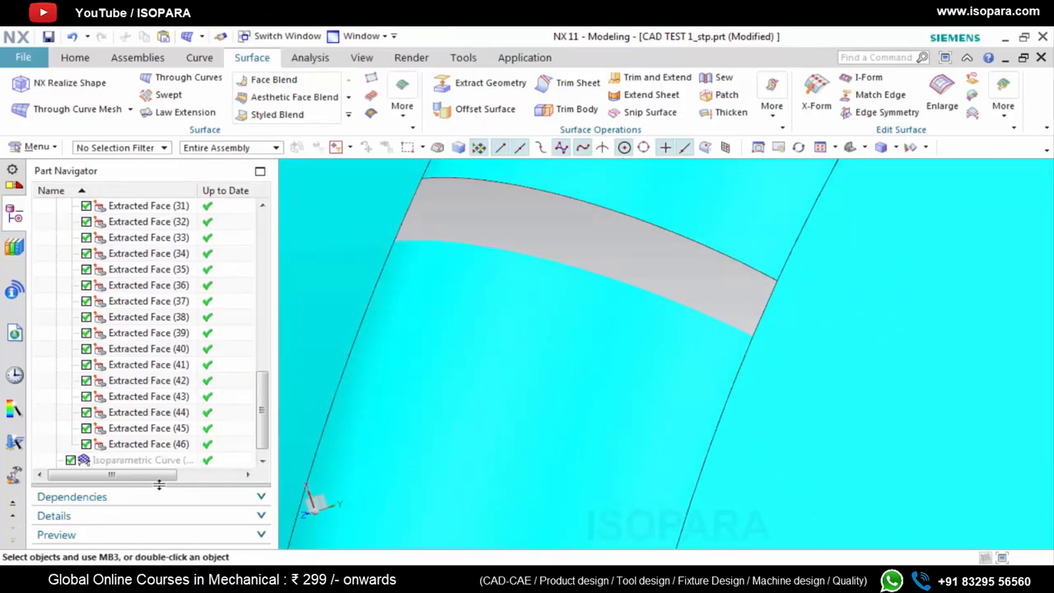
scroll(153, 469, down, 1)
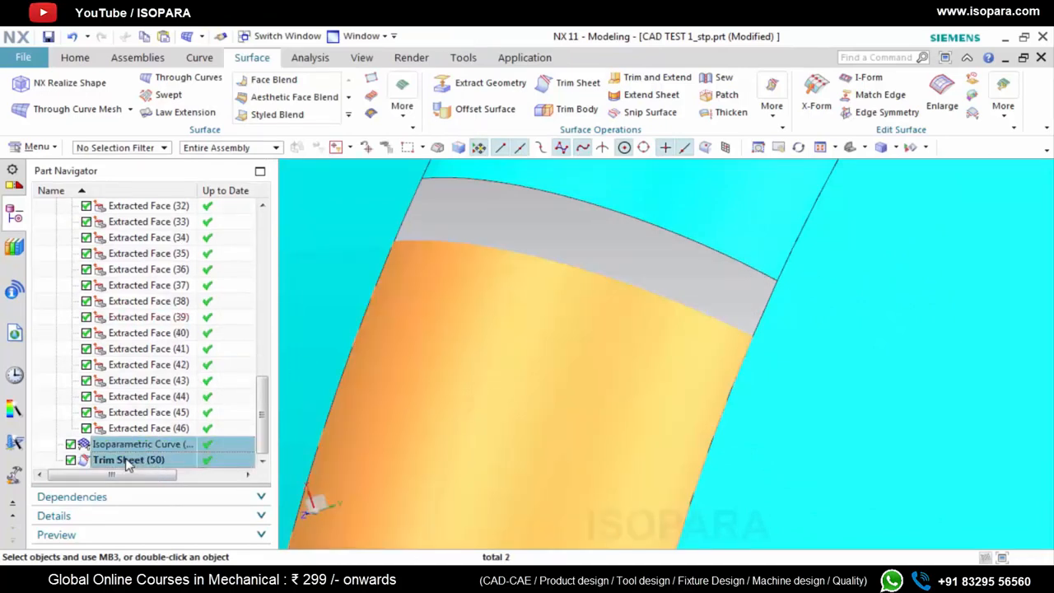
right_click(127, 462)
click(164, 400)
scroll(577, 326, down, 4)
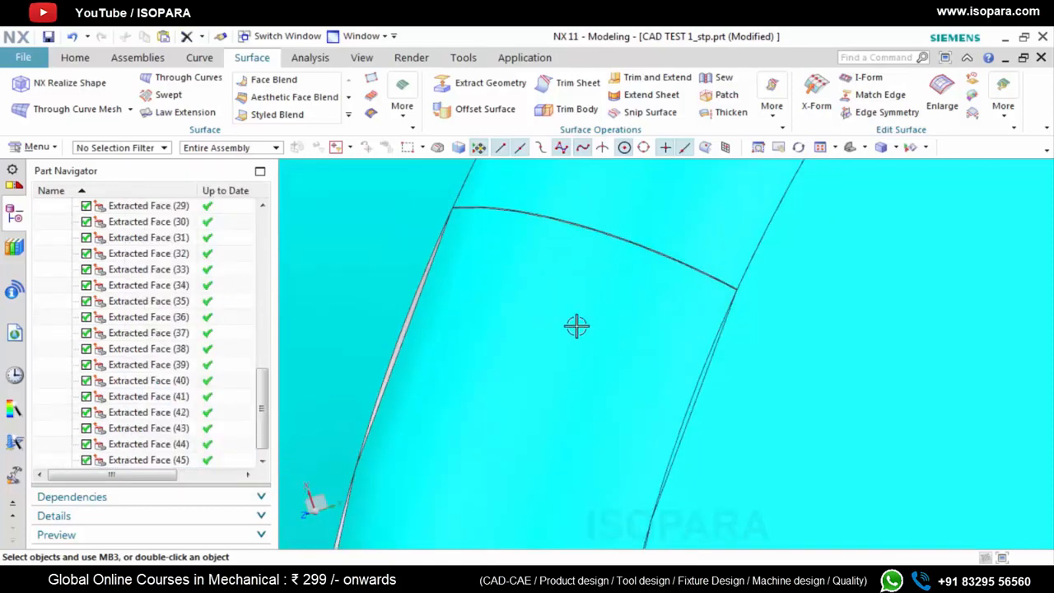
Create an isoparametric curve in the U direction through a point on the upper blend face, just above the seam
scroll(610, 235, up, 1)
click(204, 60)
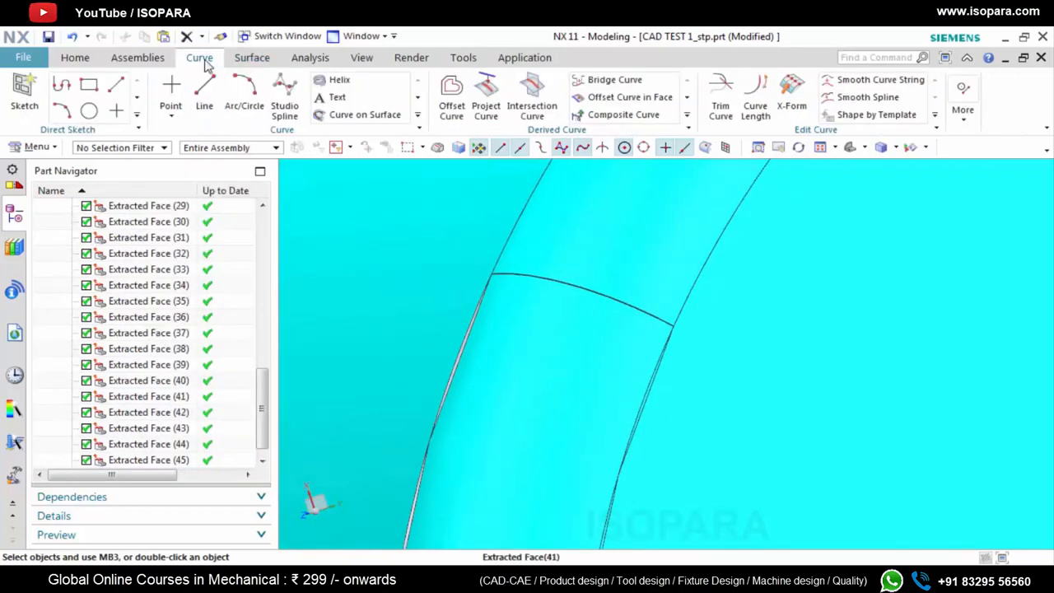
click(687, 114)
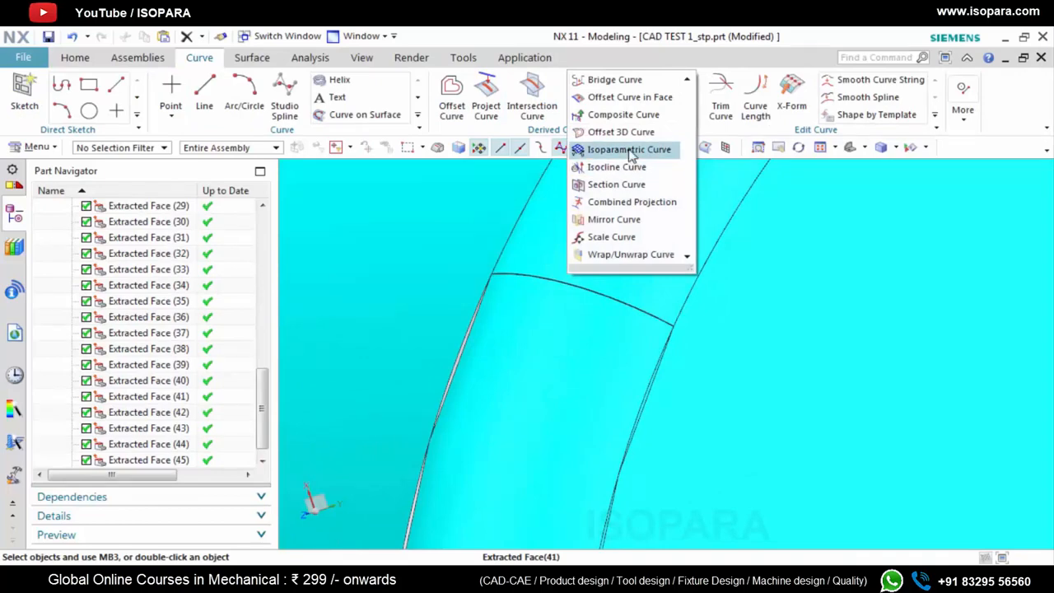
click(631, 150)
click(621, 255)
click(600, 238)
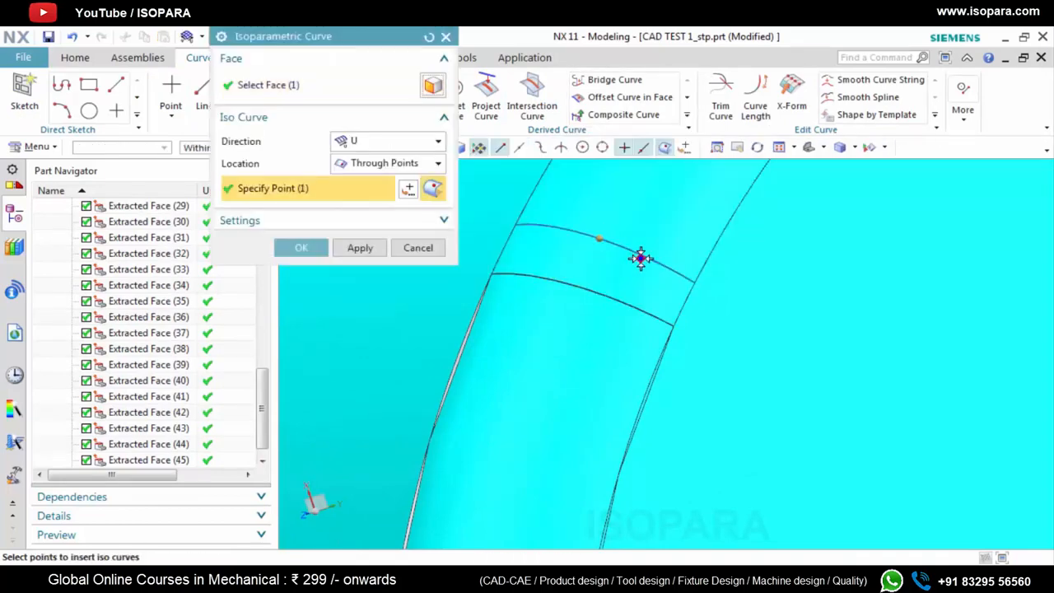
click(359, 250)
click(446, 36)
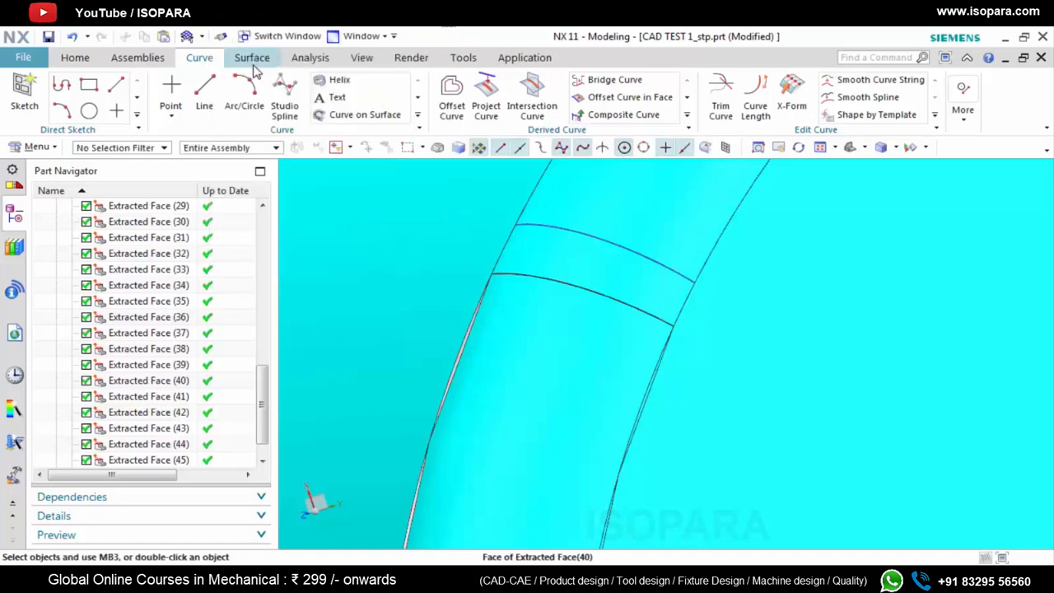
Trim the upper blend sheet with the new isoparametric curve as boundary, discarding the narrow strip next to the seam
click(252, 58)
click(574, 82)
click(576, 269)
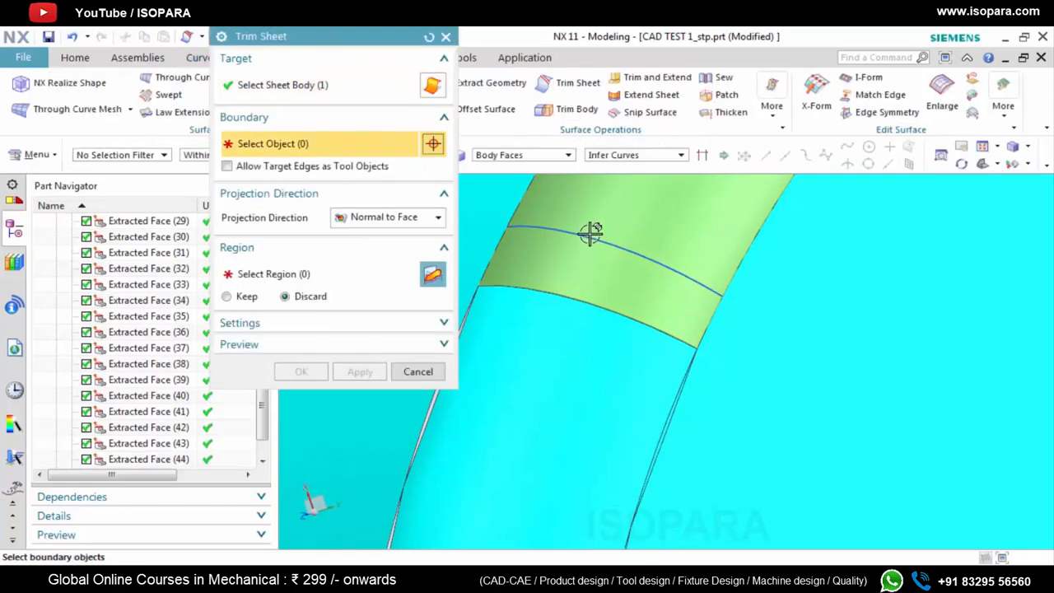
click(589, 237)
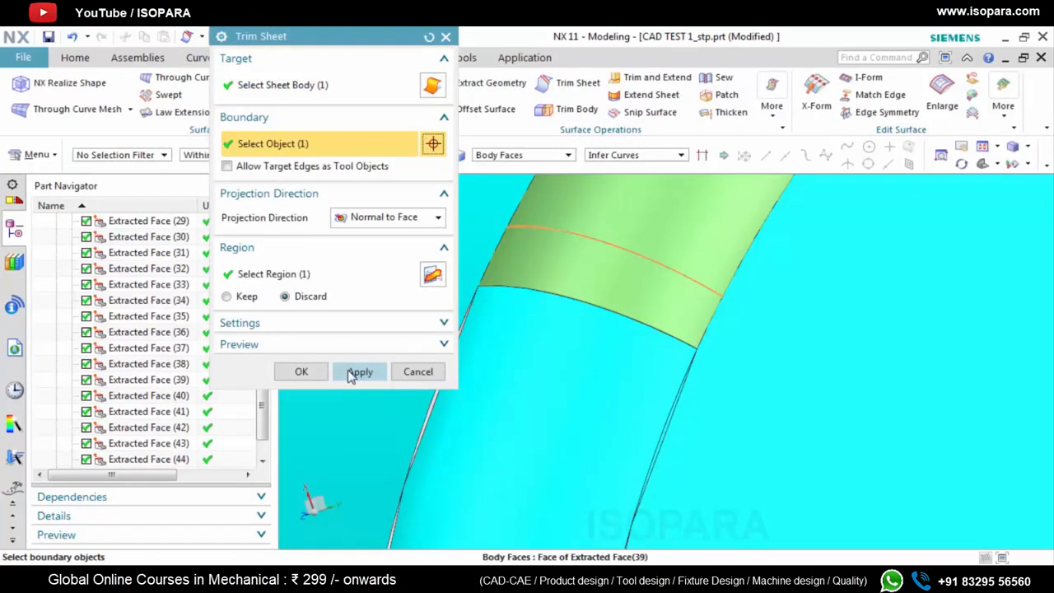
click(359, 371)
key(Escape)
Hide the isoparametric curve along the new trim edge and refresh the display around the gap
right_click(698, 271)
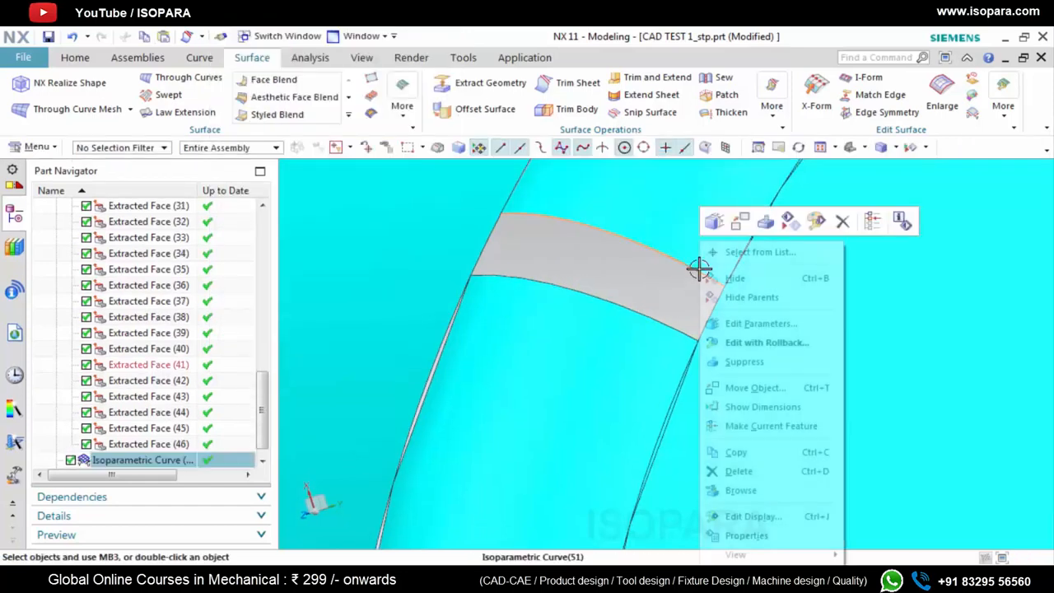
click(748, 282)
right_click(617, 264)
click(698, 306)
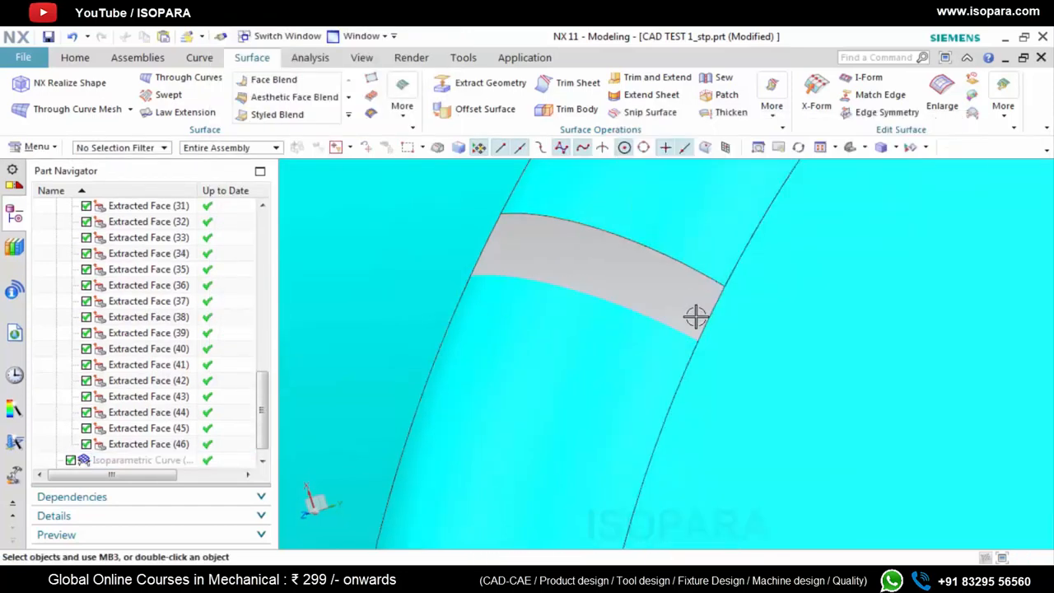
Start a Through Curve Mesh surface over the new gap, using its upper and lower curved edges as the primary curves
scroll(698, 371, down, 2)
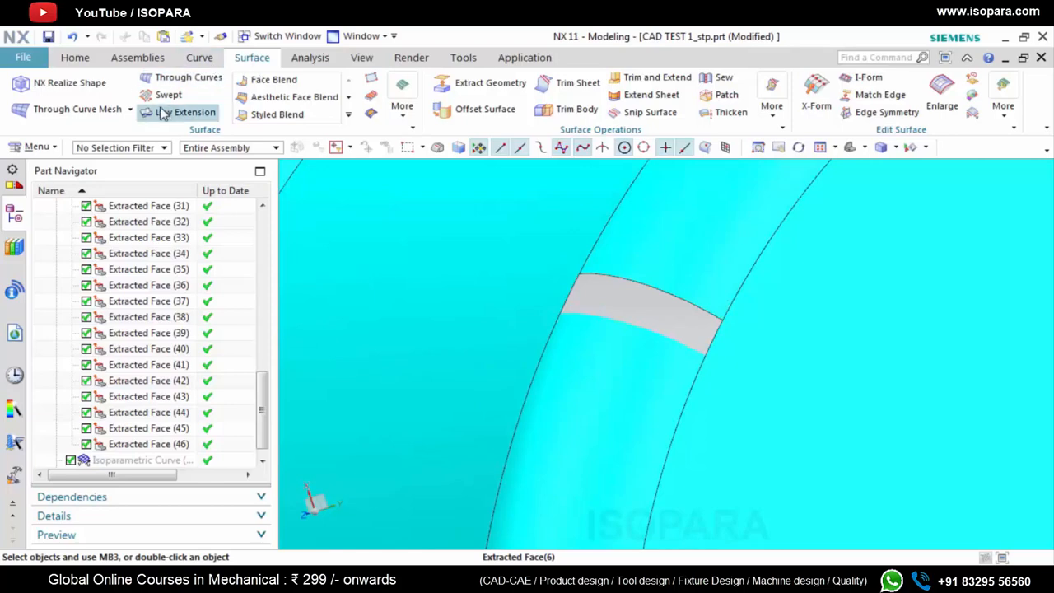
click(90, 109)
click(644, 294)
middle_click(647, 346)
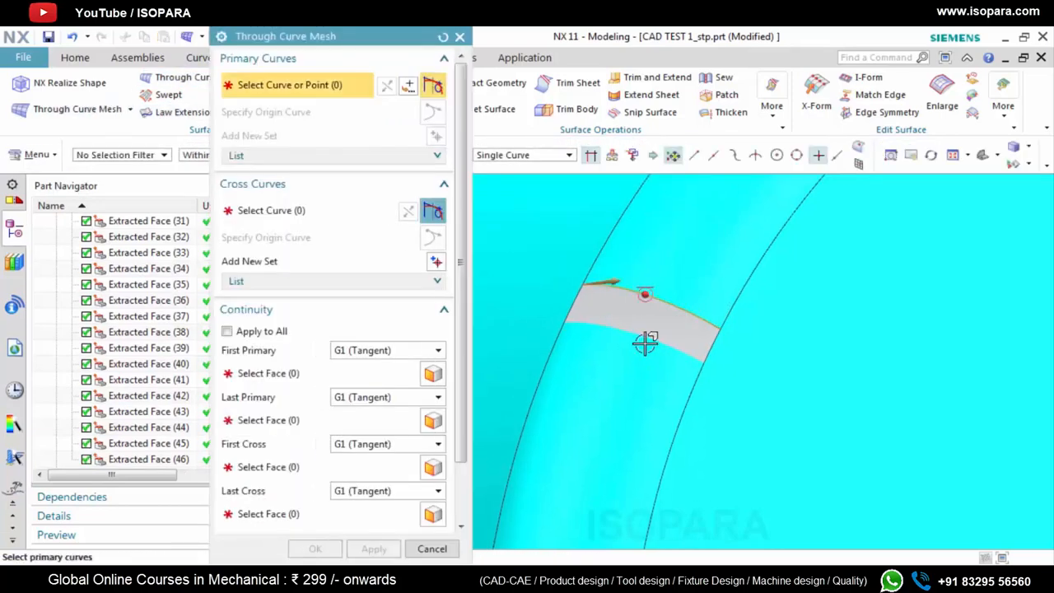
click(644, 339)
middle_click(633, 321)
Set the new gap's two short side edges as separate cross curves of the mesh surface
middle_click(579, 311)
scroll(579, 311, up, 2)
click(571, 299)
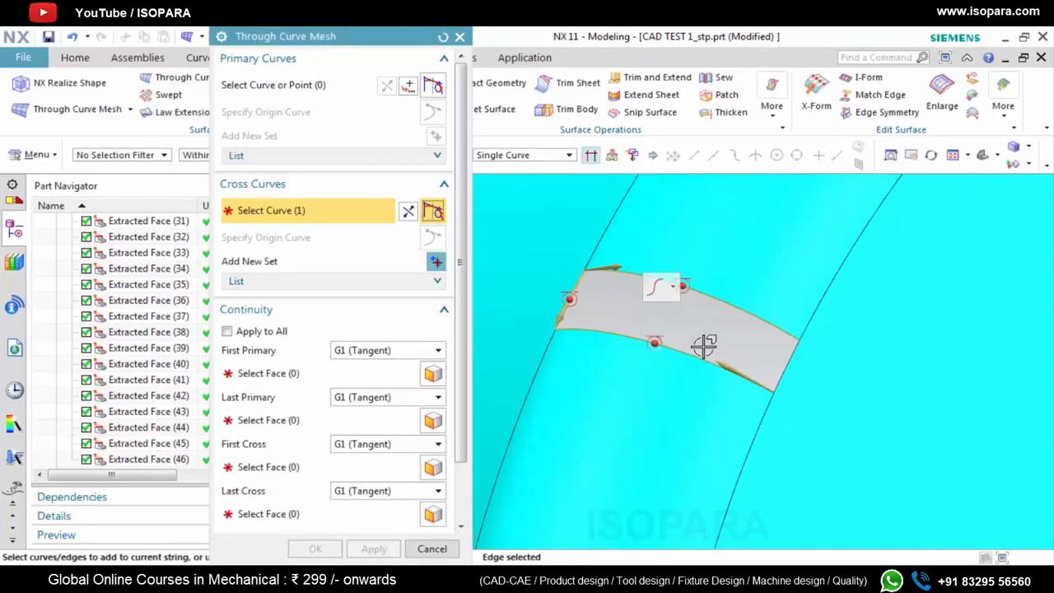
middle_click(725, 352)
click(784, 368)
scroll(778, 380, up, 3)
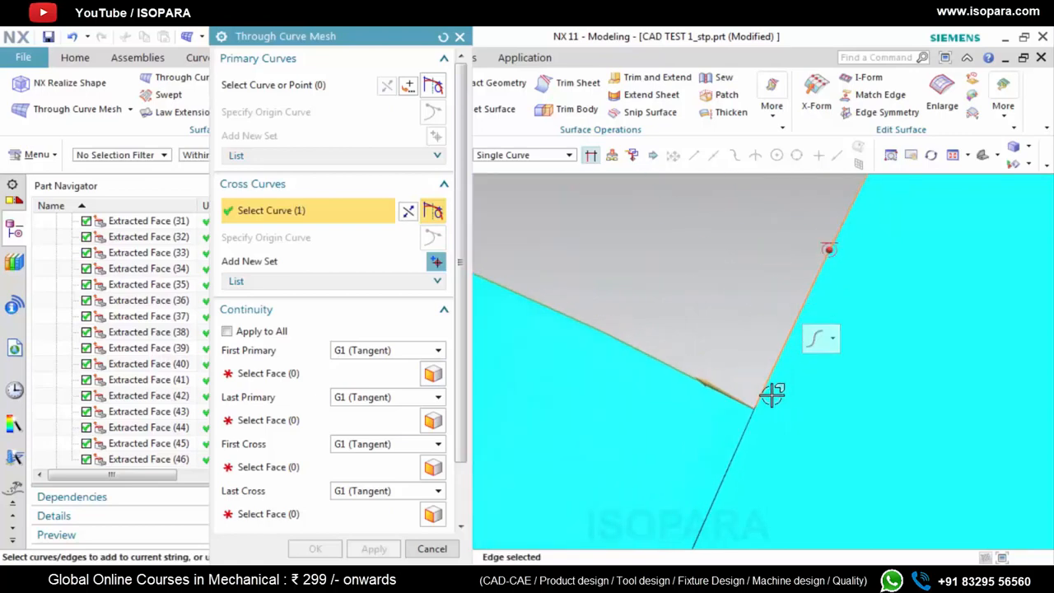
scroll(771, 406, up, 3)
scroll(741, 410, up, 3)
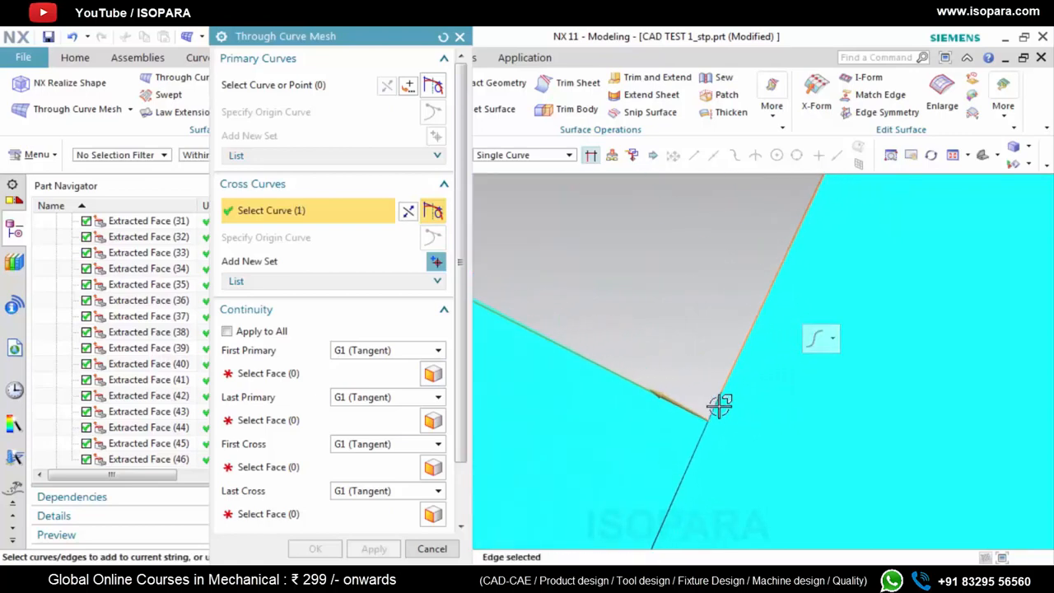
scroll(749, 419, down, 4)
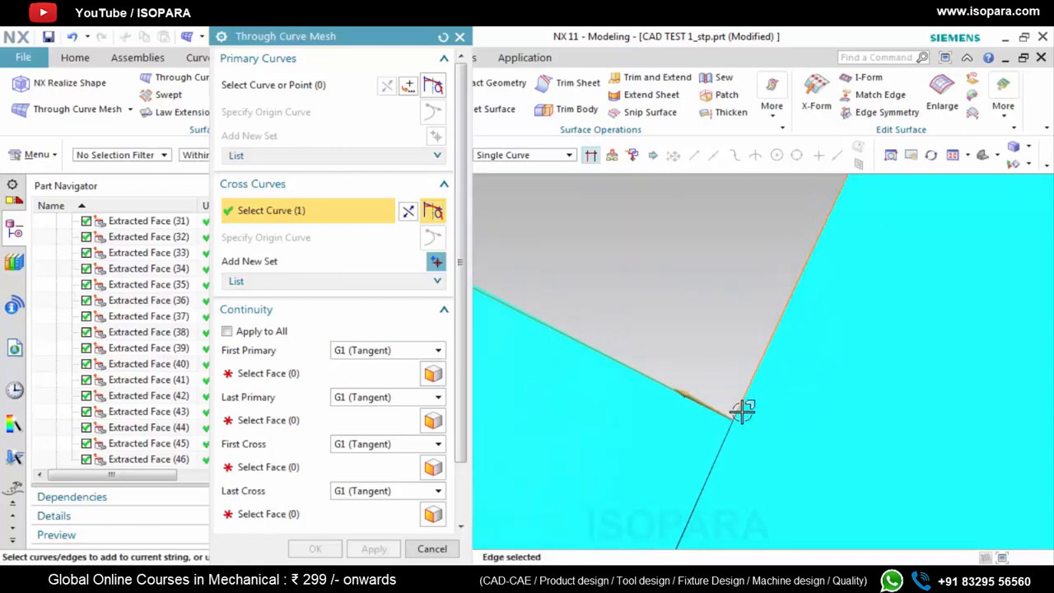
scroll(763, 419, down, 2)
key(Escape)
scroll(764, 425, down, 6)
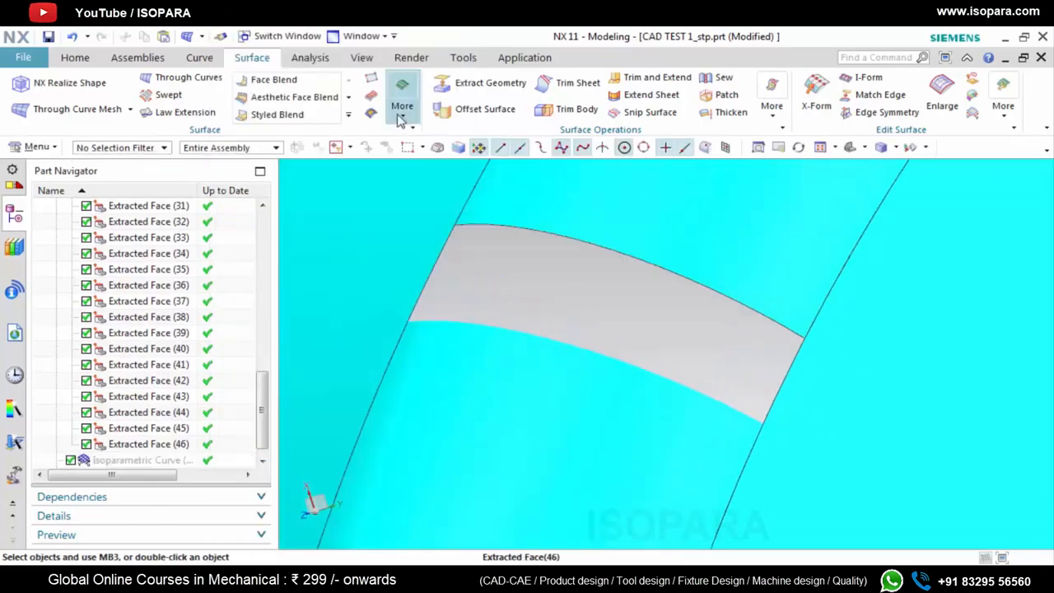
Extend the lower blend sheet's curved edge at the gap by 0.1 mm with Extend Sheet, using natural curvature
click(310, 59)
click(251, 57)
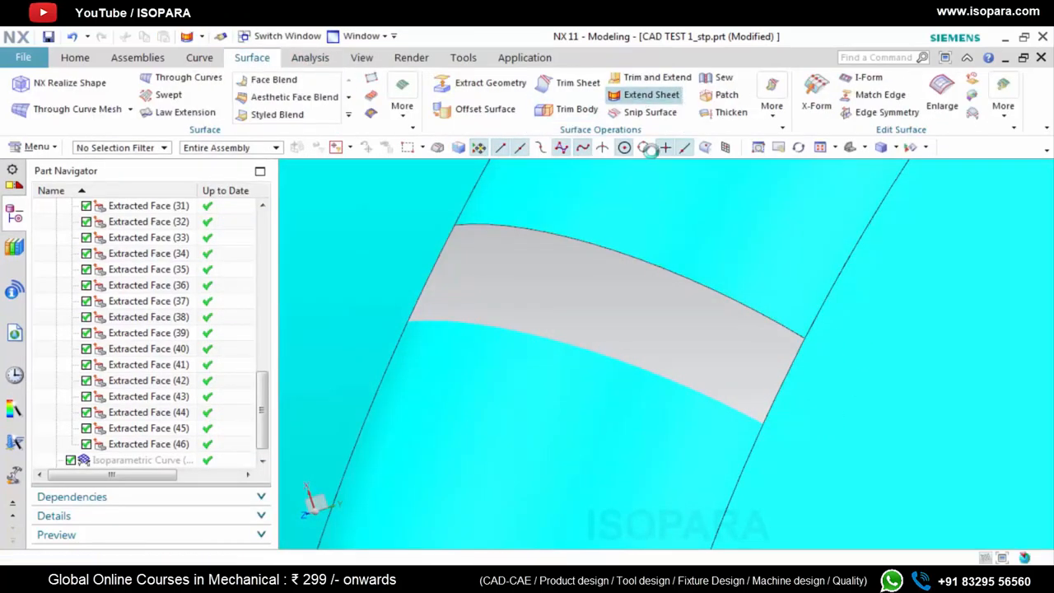
click(617, 367)
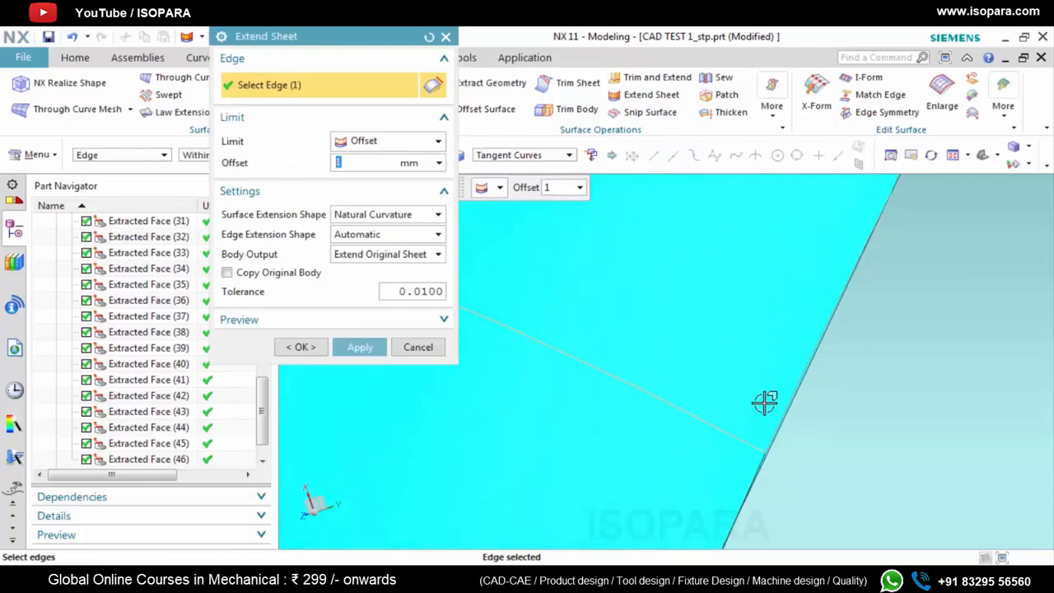
scroll(765, 402, down, 5)
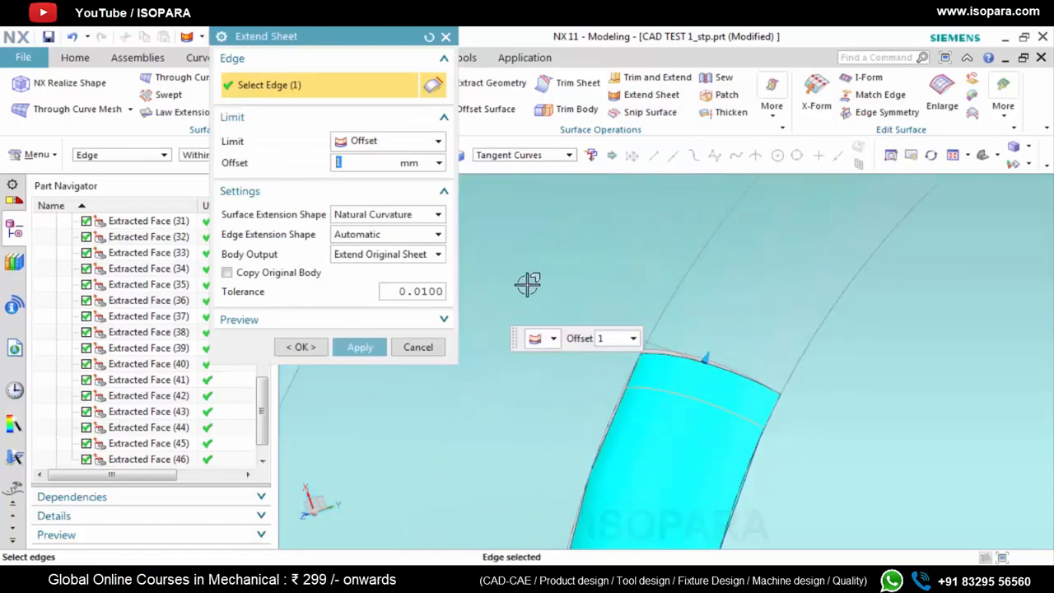
click(384, 348)
scroll(767, 415, up, 7)
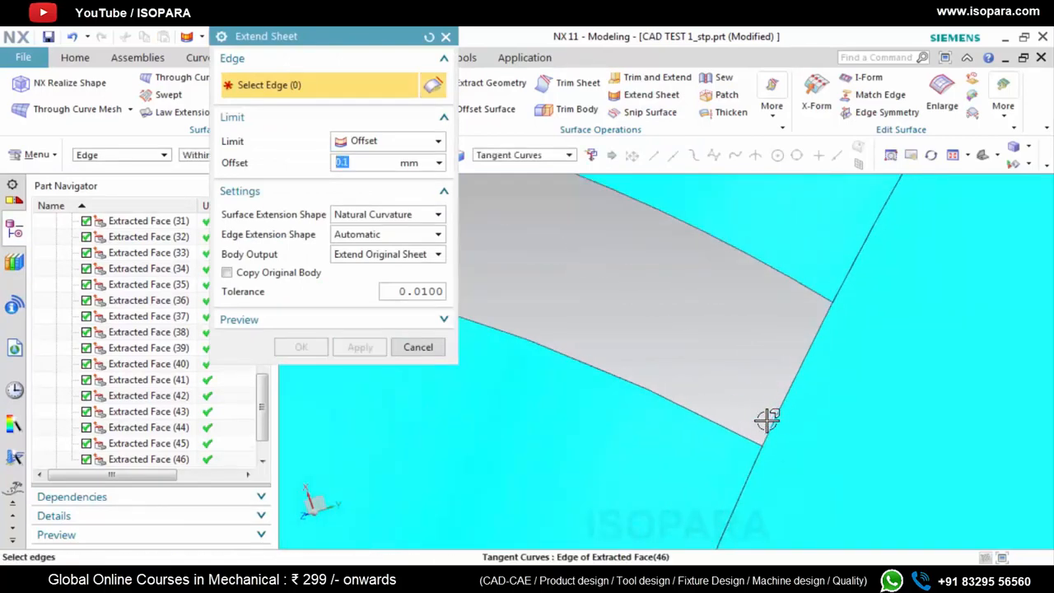
scroll(852, 441, down, 3)
right_click(715, 375)
click(783, 179)
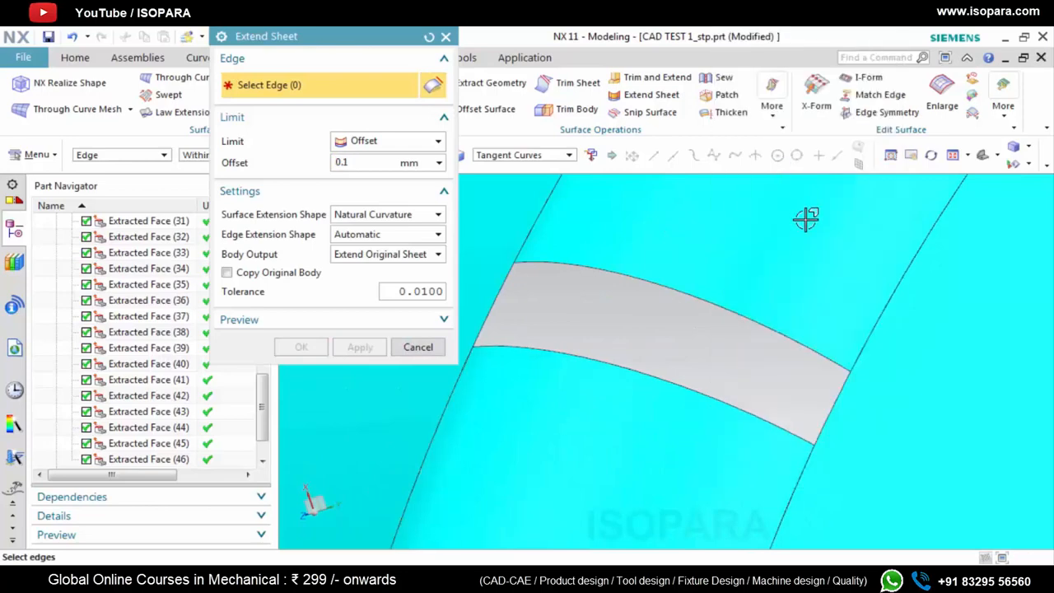
scroll(813, 447, up, 5)
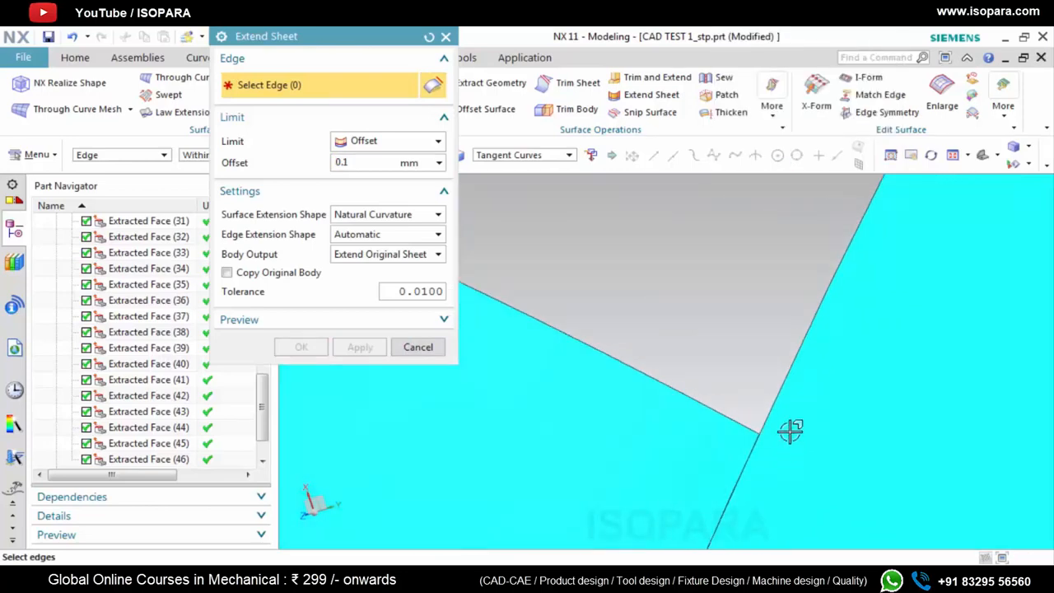
scroll(791, 431, down, 6)
click(446, 37)
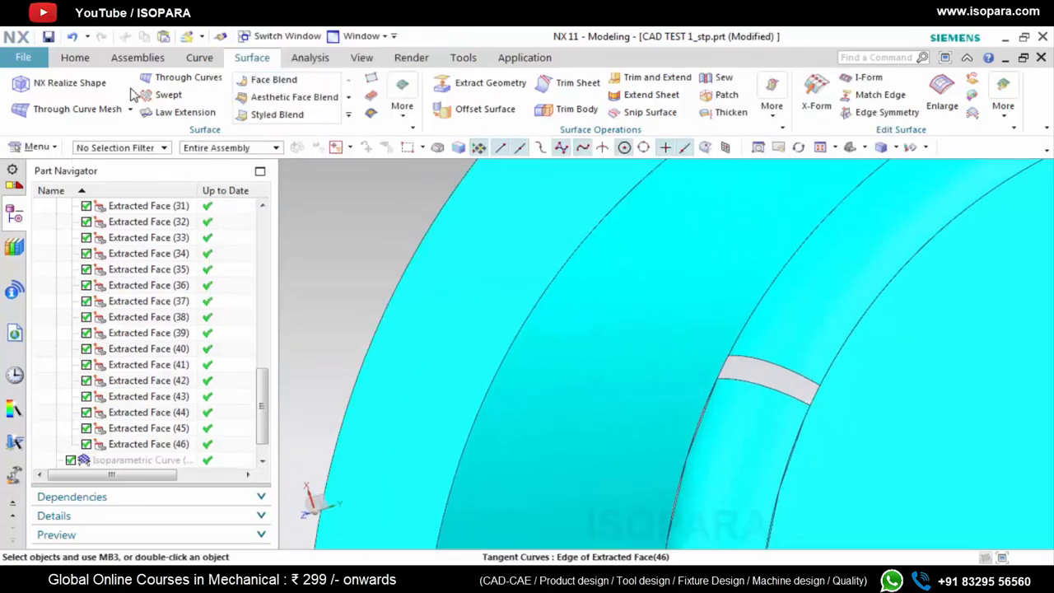
Restart a Through Curve Mesh over the gap, with its upper and lower curved edges as primary curves
click(77, 108)
scroll(795, 377, up, 3)
click(790, 363)
middle_click(778, 418)
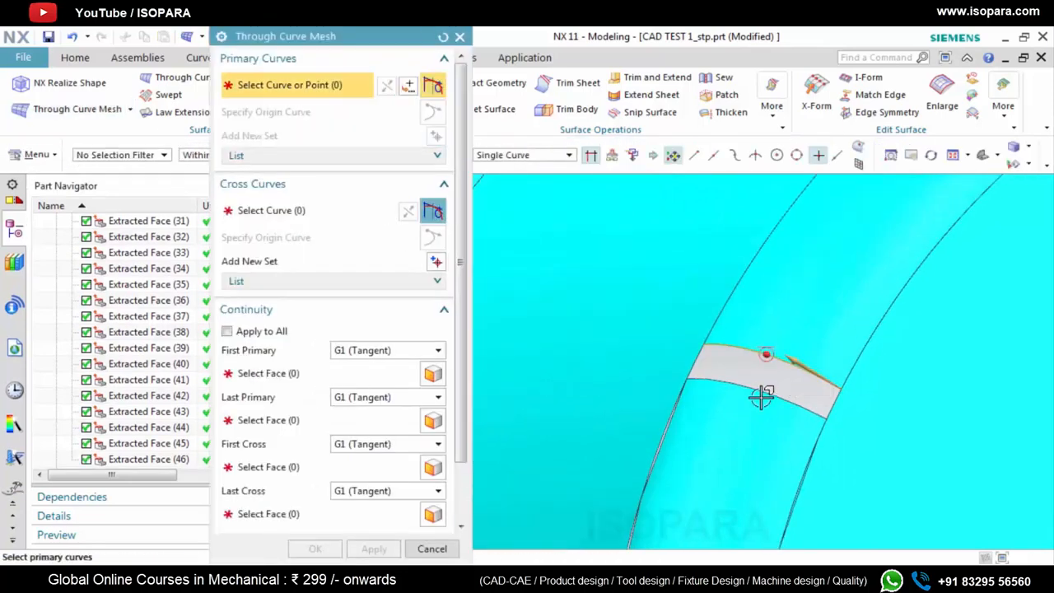
click(762, 396)
middle_click(734, 372)
middle_click(733, 372)
Assign both short side edges of the gap as separate cross curves of the restarted mesh surface
scroll(702, 359, up, 2)
click(698, 360)
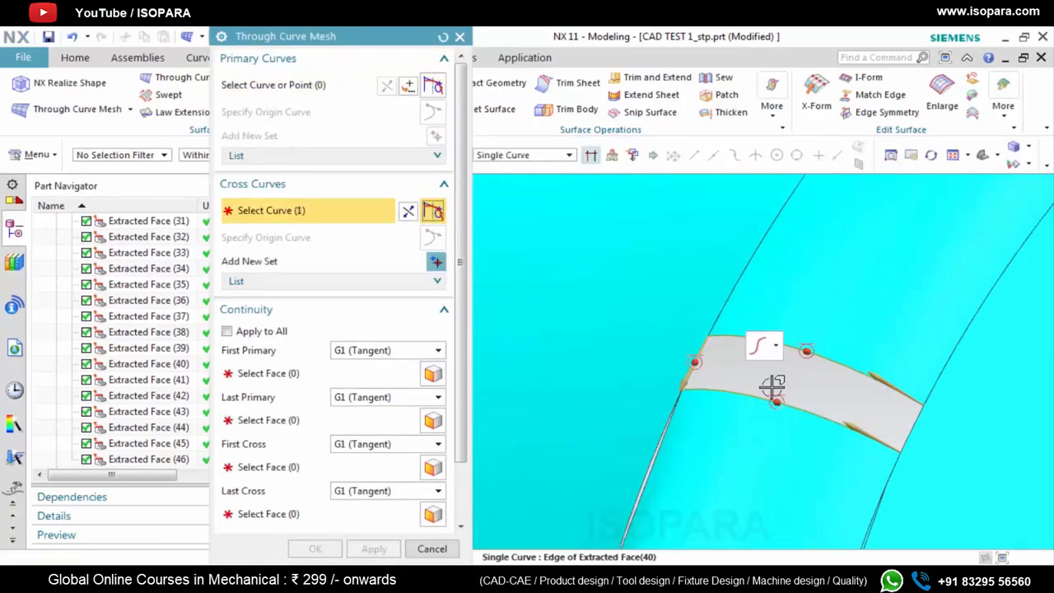
middle_click(871, 420)
scroll(889, 427, up, 2)
scroll(921, 463, up, 5)
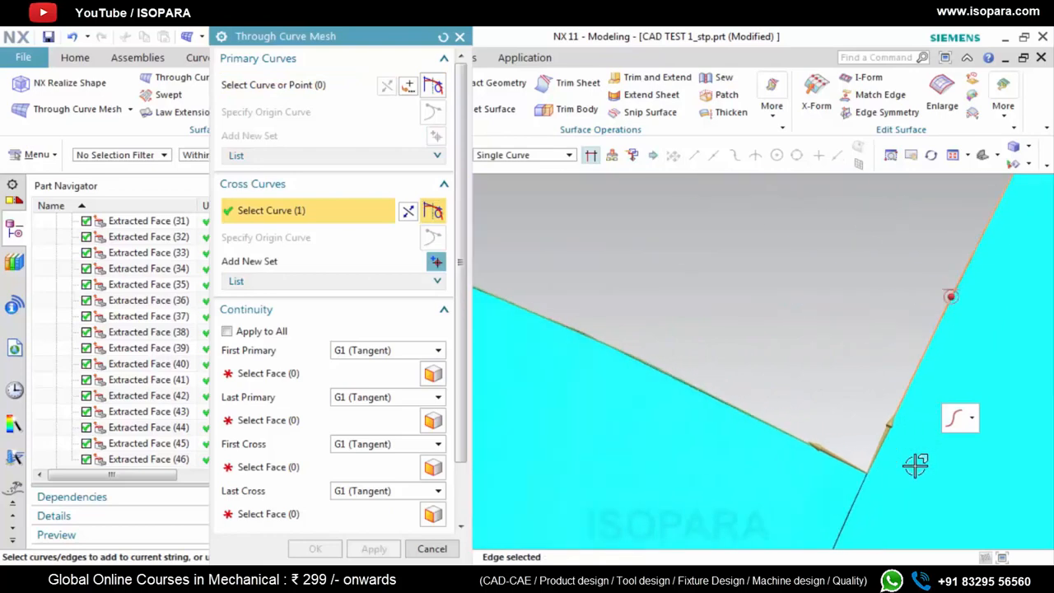
scroll(866, 447, down, 3)
Assign the neighbouring faces as G1 (Tangent) constraints for all primary and cross curves, and create the mesh surface
click(293, 373)
scroll(766, 417, down, 4)
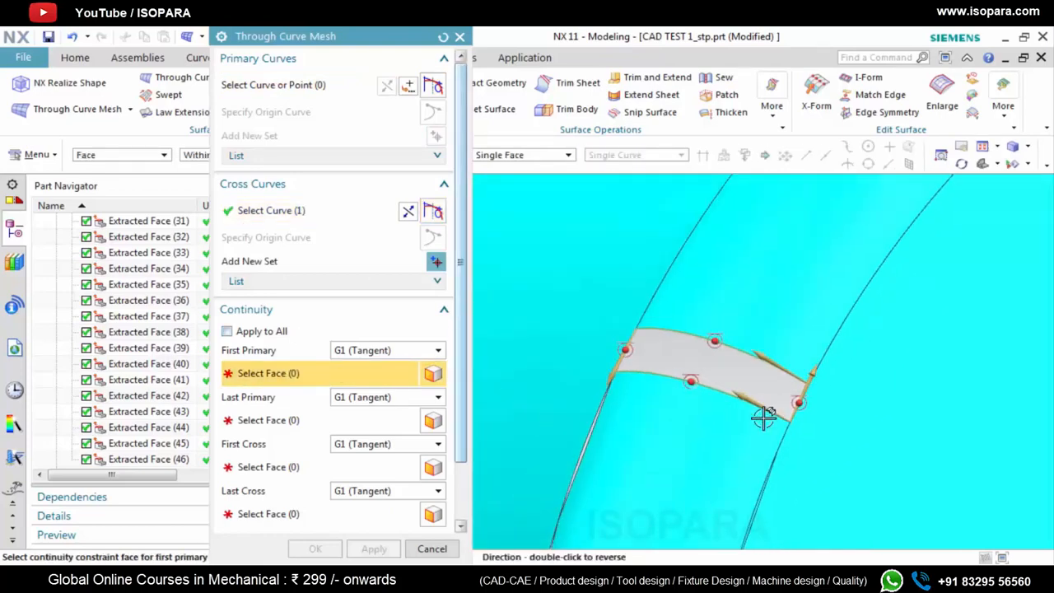
click(704, 396)
click(738, 323)
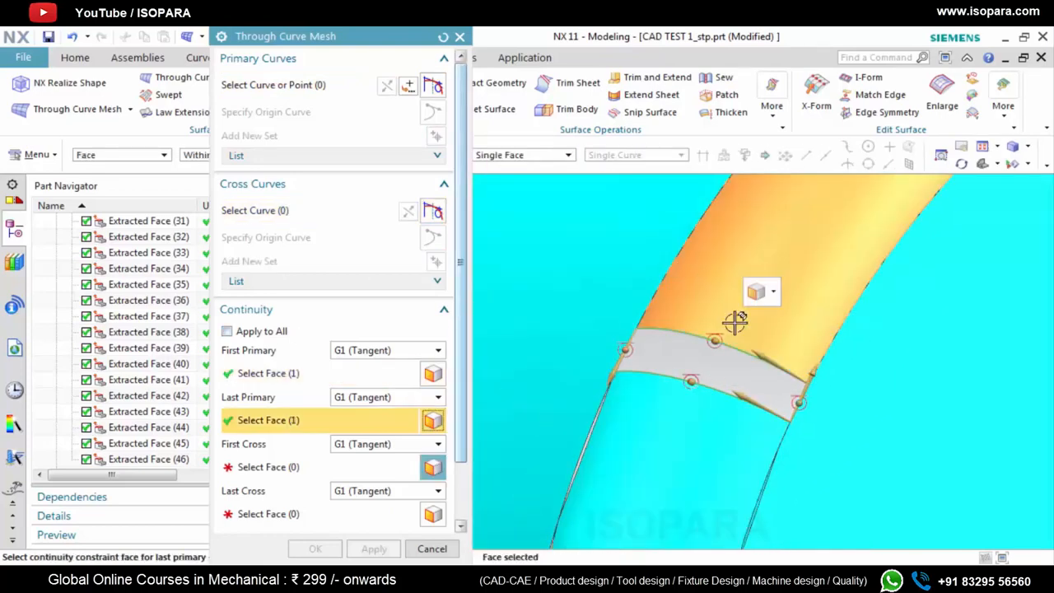
click(812, 354)
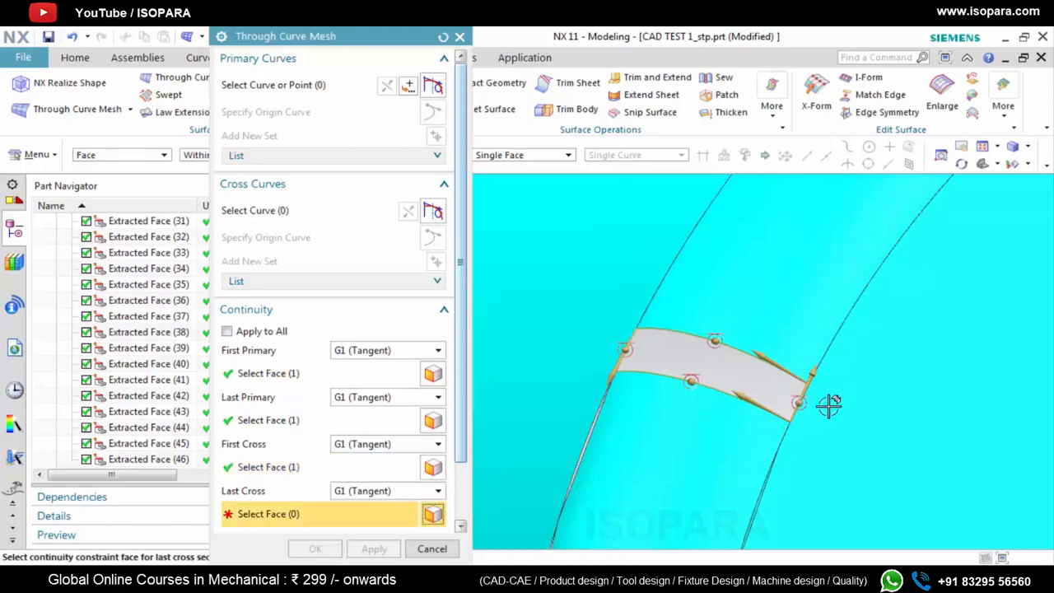
scroll(643, 327, up, 9)
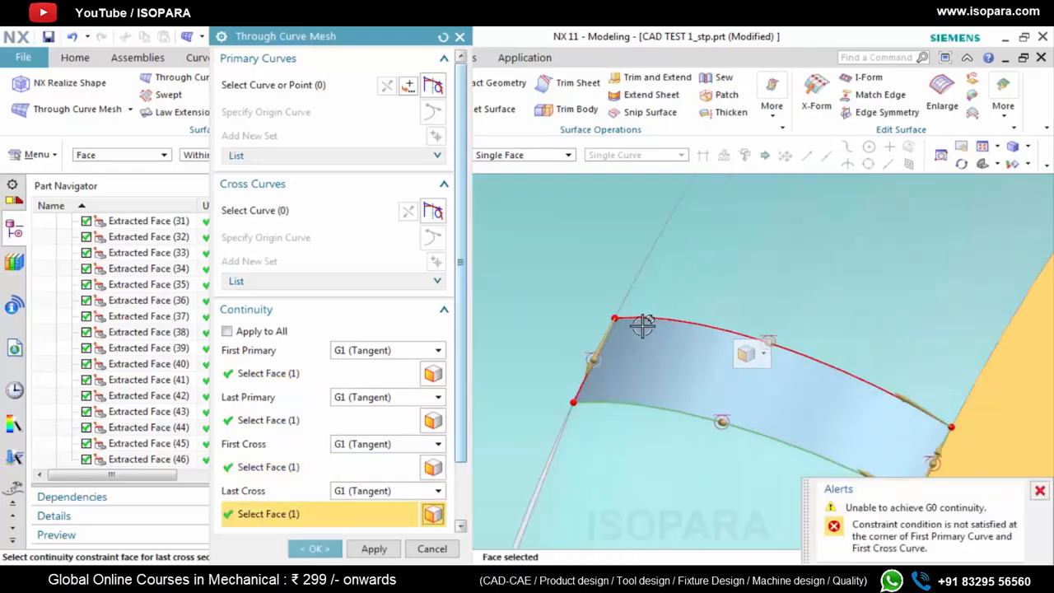
scroll(571, 322, up, 5)
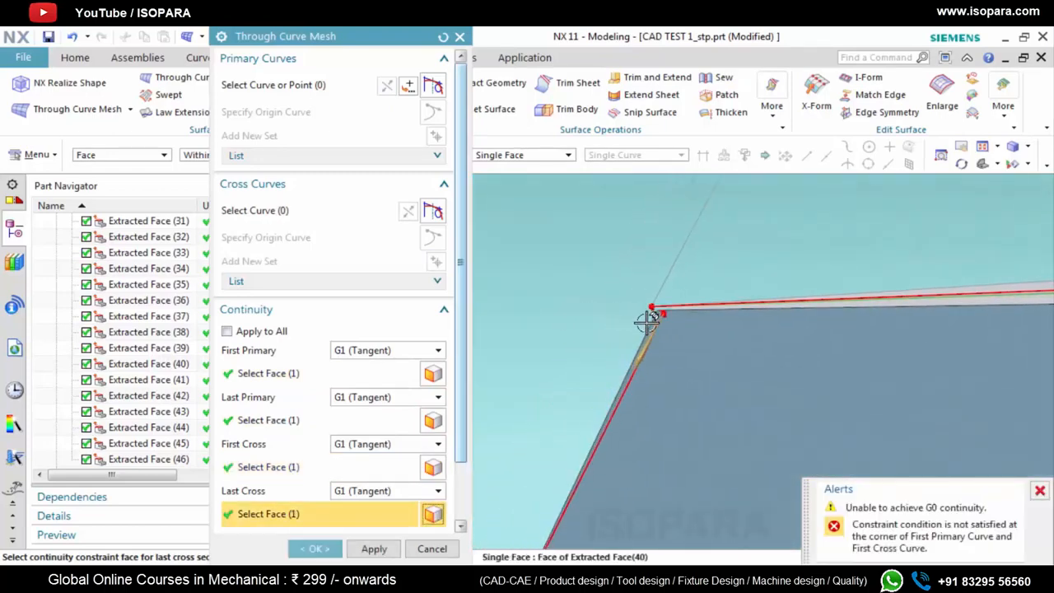
scroll(651, 320, up, 3)
scroll(651, 301, down, 4)
scroll(650, 299, down, 4)
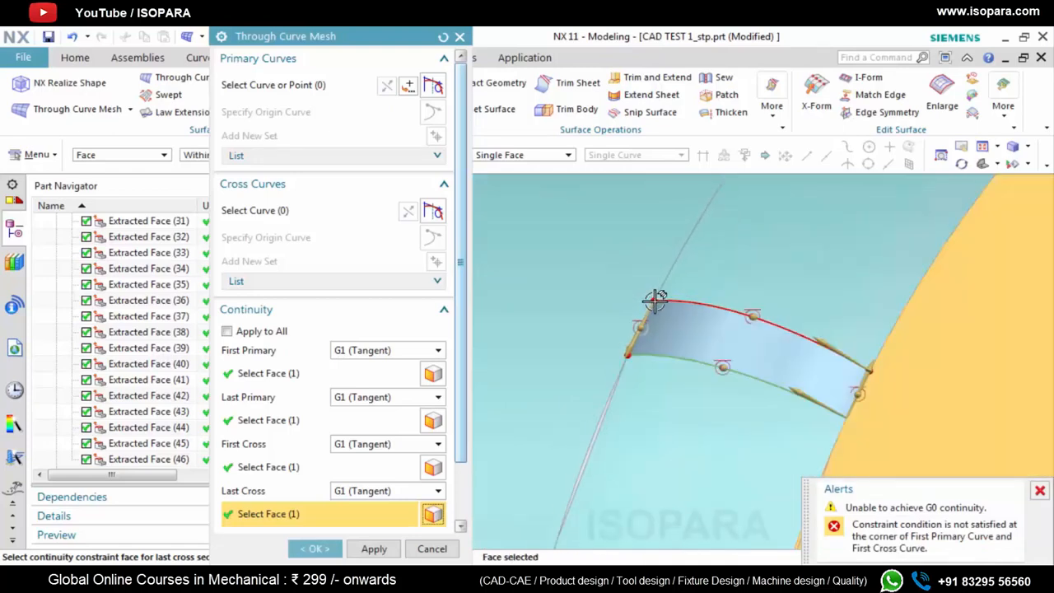
click(320, 550)
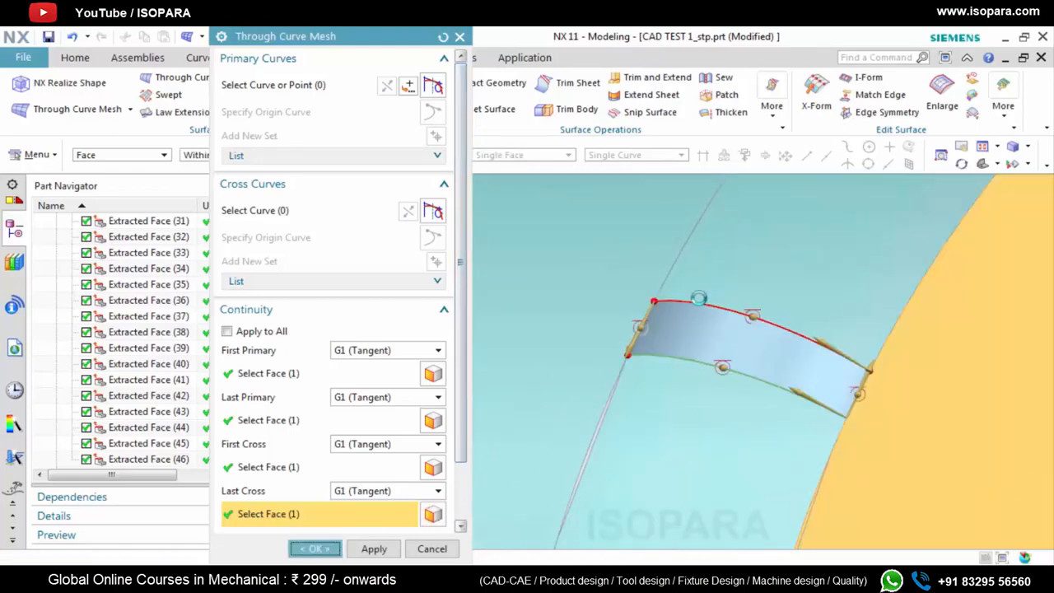
Examine the new mesh surface's corners and edges against the surrounding sheets for gaps
scroll(650, 296, up, 5)
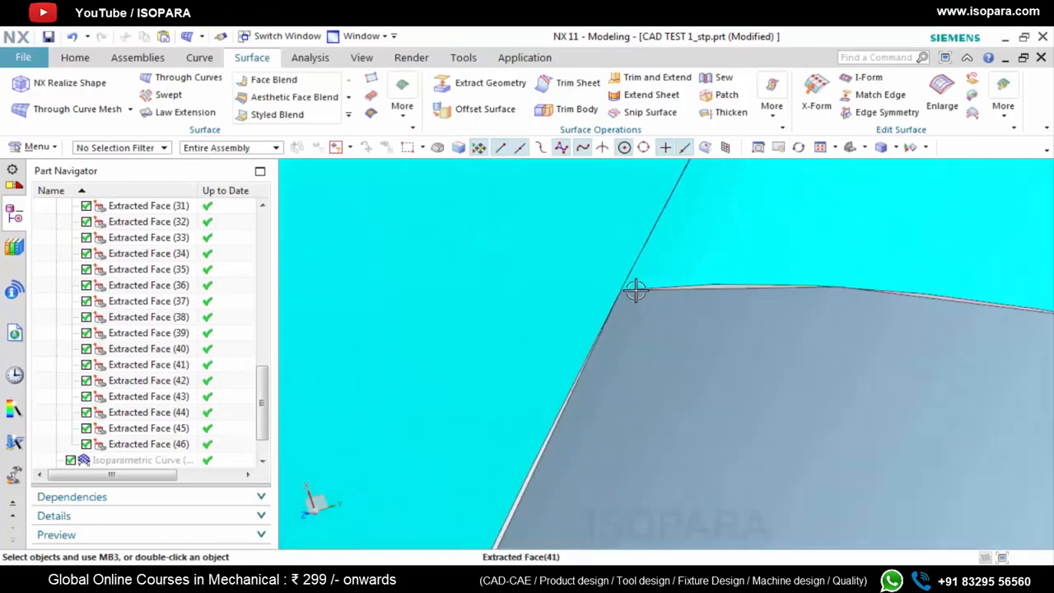
scroll(630, 301, down, 6)
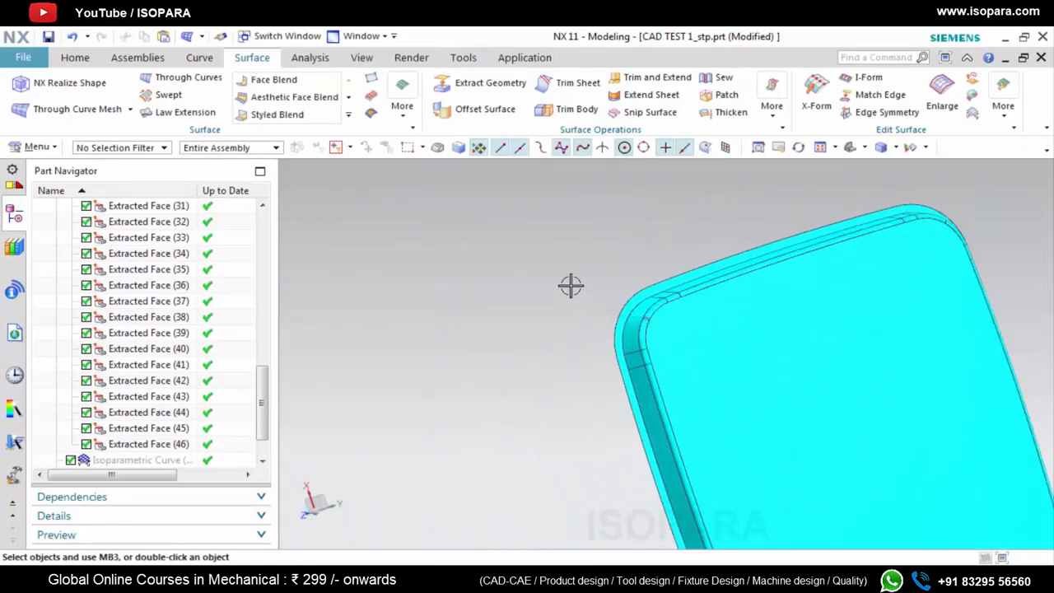
right_click(577, 203)
click(673, 305)
scroll(610, 316, up, 6)
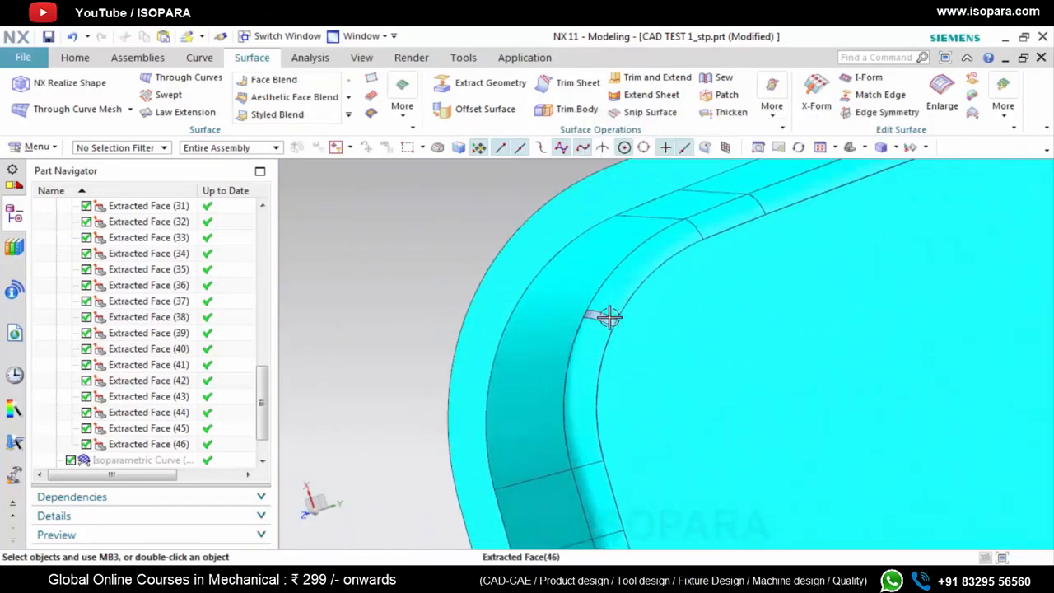
middle_drag(583, 312, 516, 397)
scroll(601, 282, up, 4)
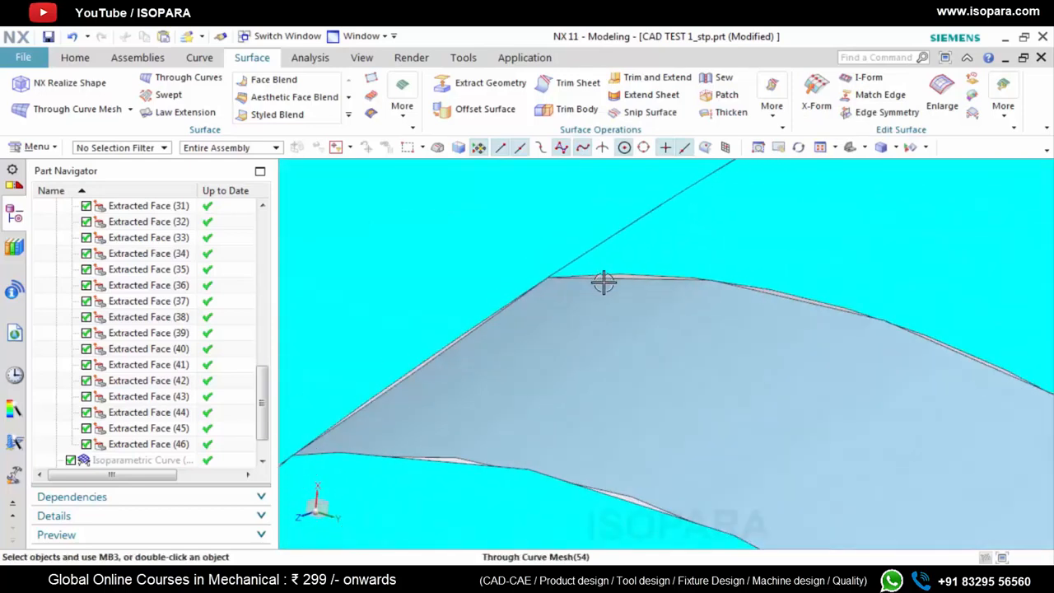
scroll(426, 341, down, 5)
scroll(107, 459, down, 1)
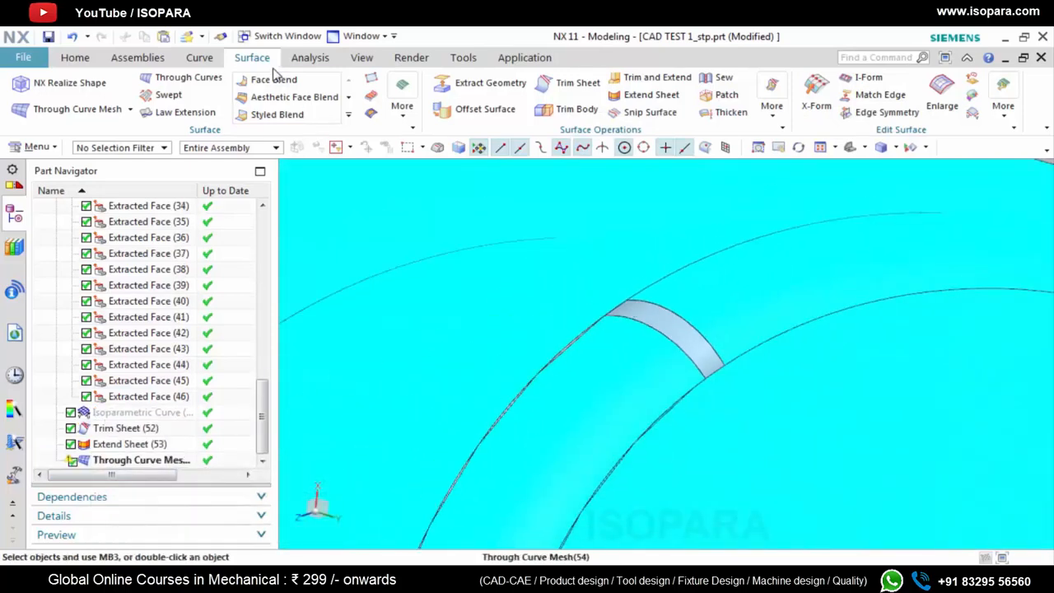
Sew all the part's surface sheets into one sheet body, using the large flat face as the target
click(725, 78)
scroll(753, 292, down, 6)
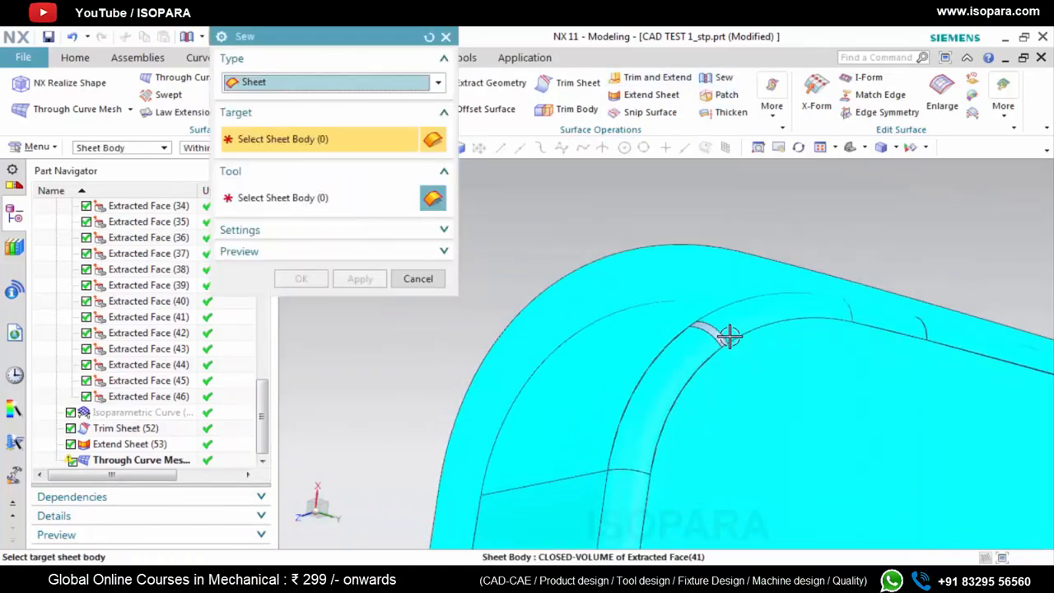
click(761, 394)
scroll(761, 395, down, 5)
drag(607, 275, 791, 470)
click(303, 278)
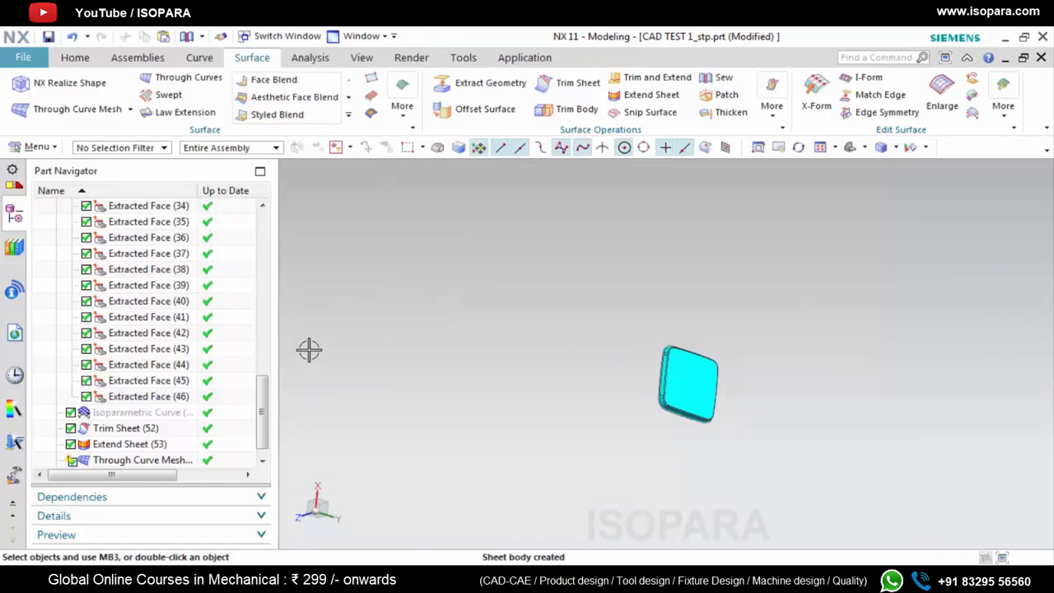
scroll(704, 360, up, 3)
scroll(609, 313, up, 6)
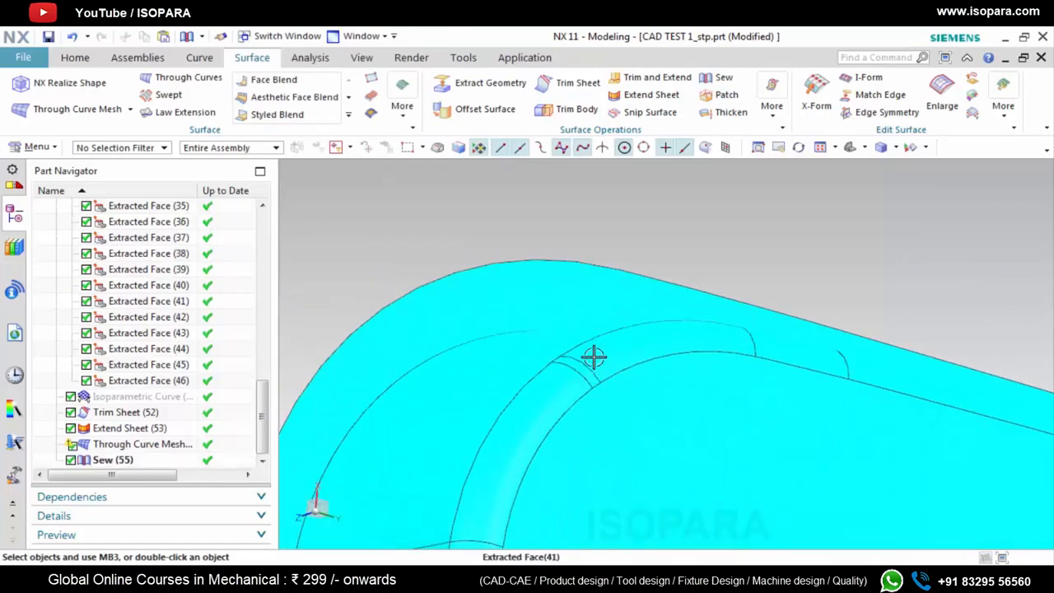
scroll(577, 313, down, 2)
Run Examine Geometry on the entire sewn sheet body with all object, body, face and edge checks enabled
click(310, 58)
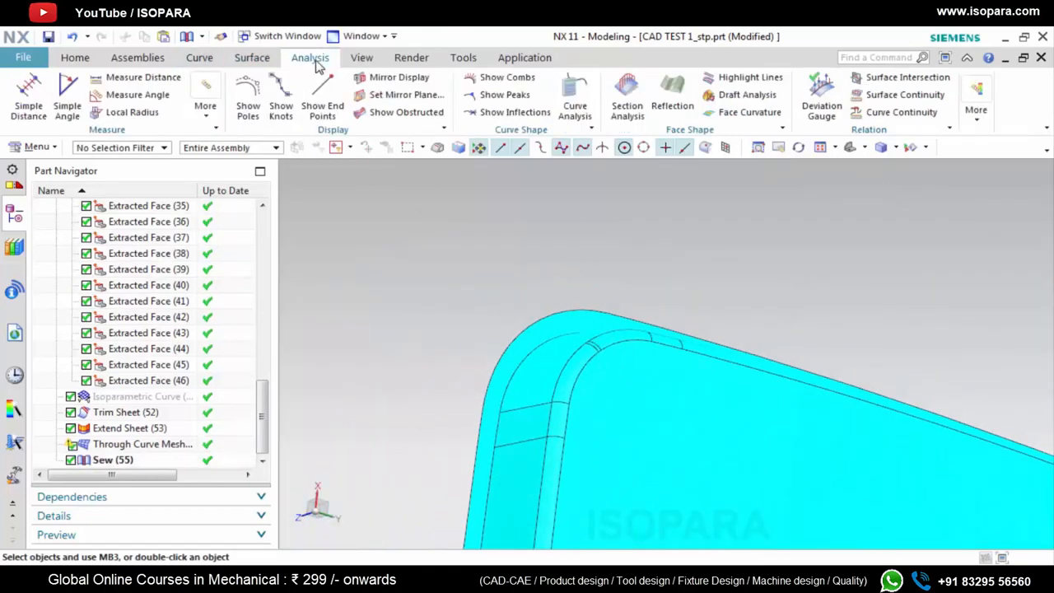
click(976, 111)
click(980, 115)
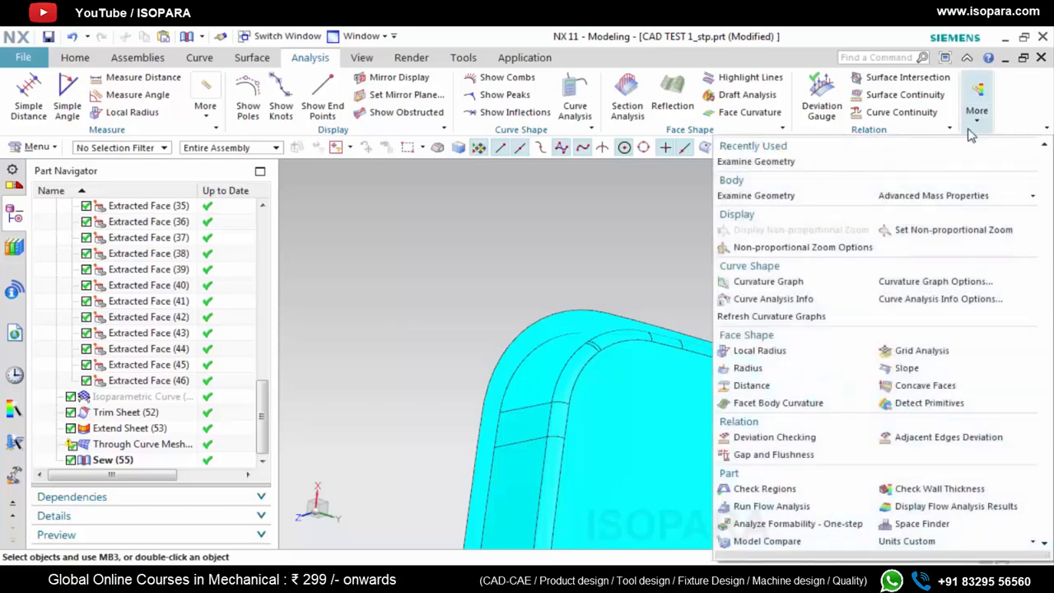
click(975, 114)
click(857, 164)
scroll(717, 277, down, 7)
click(719, 311)
drag(581, 202, 864, 465)
scroll(337, 330, down, 3)
click(272, 511)
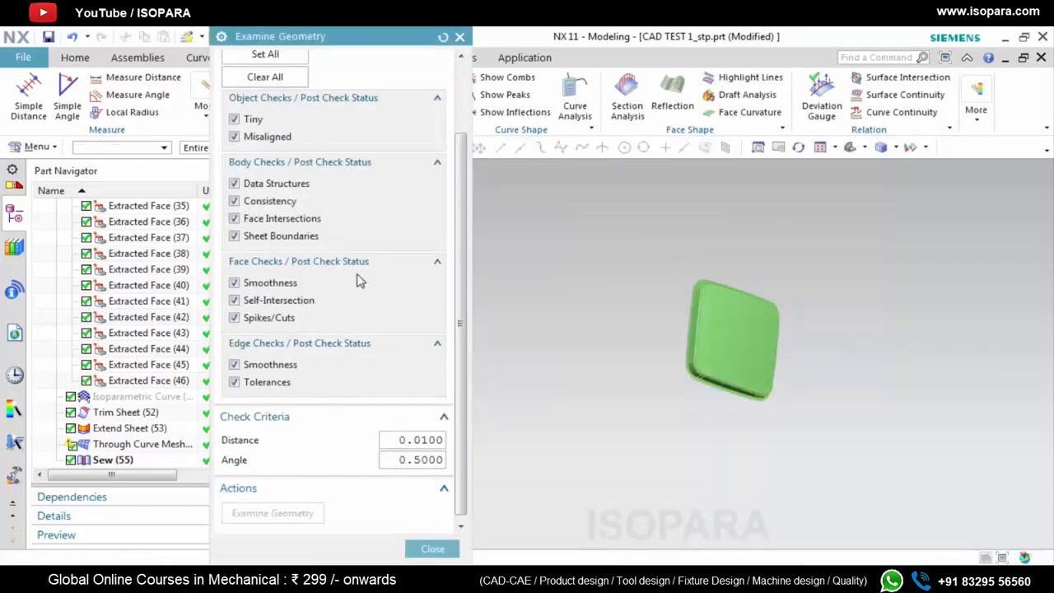
Highlight the Sheet Boundaries results, inspect them around the body from several angles, and close the geometry check
scroll(719, 350, up, 4)
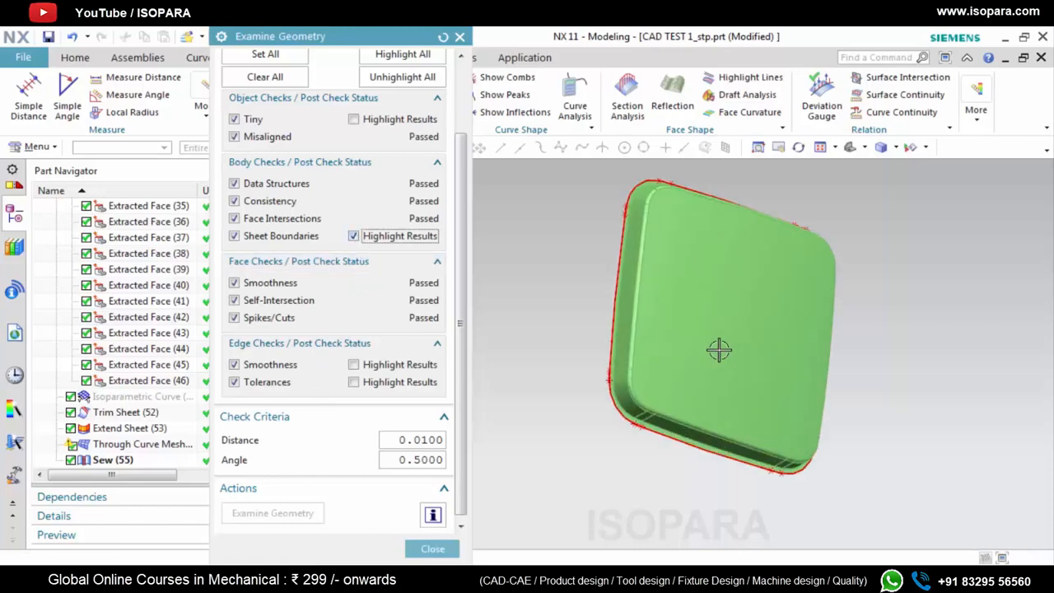
middle_drag(711, 364, 669, 338)
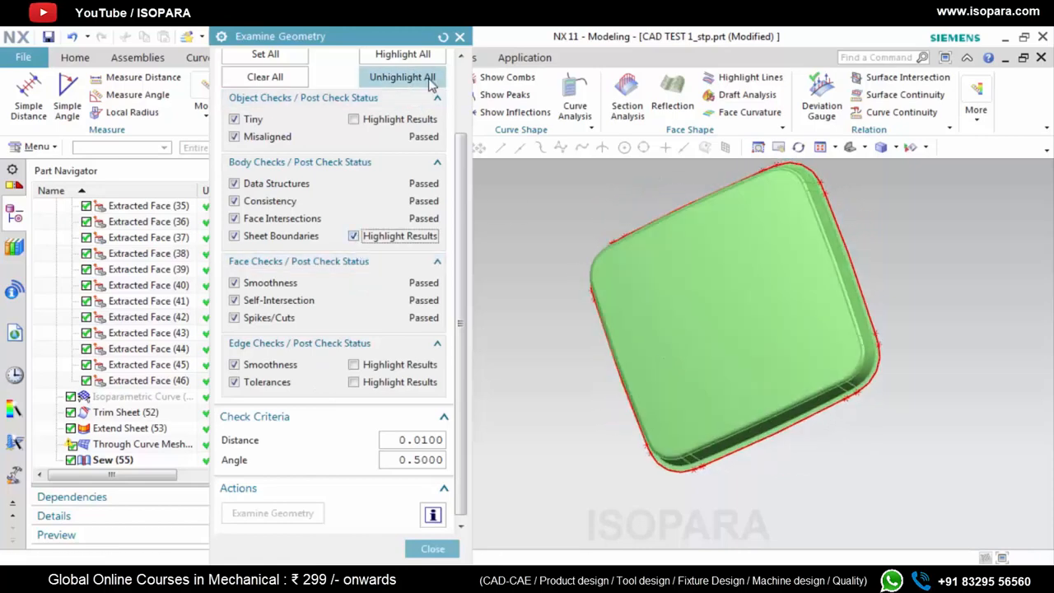
click(459, 36)
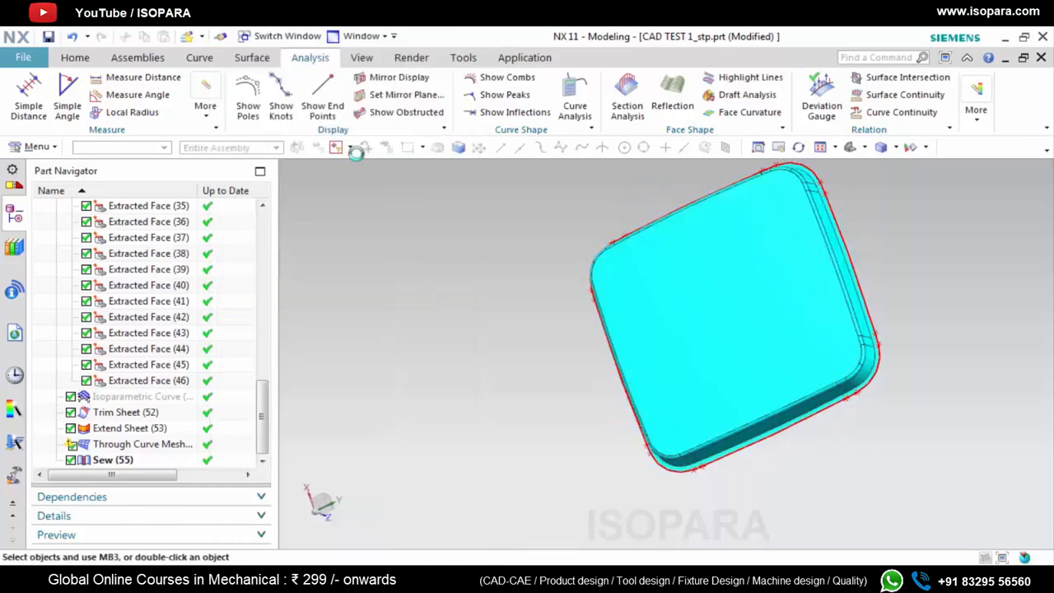
Move the Isoparametric Curve, Trim Sheet, Extend Sheet, Through Curve Mesh and Sew features into the A surface feature group and collapse it
shift+click(124, 462)
scroll(265, 416, up, 2)
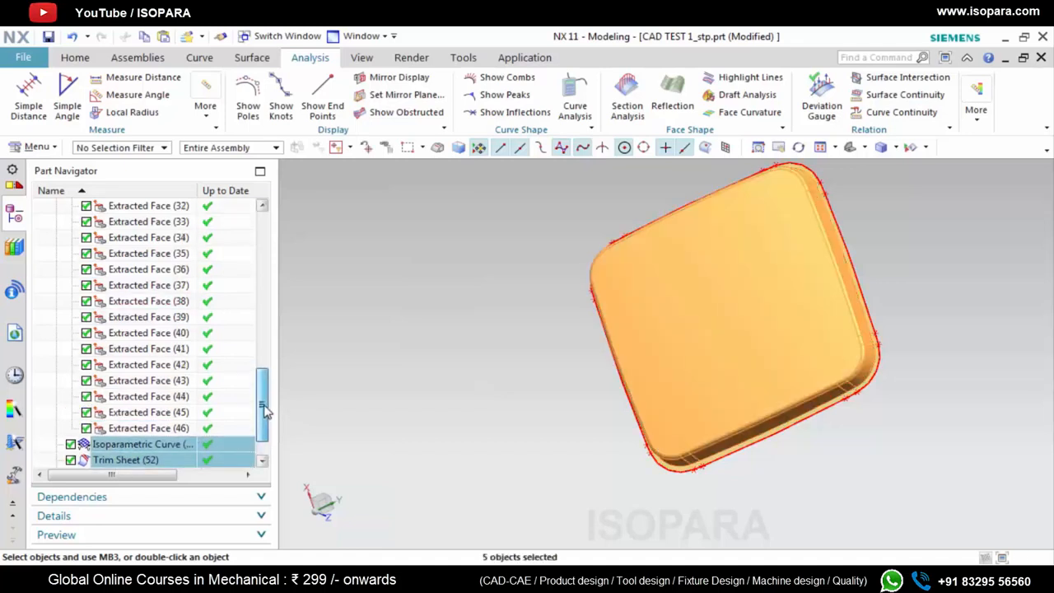
drag(185, 434, 175, 319)
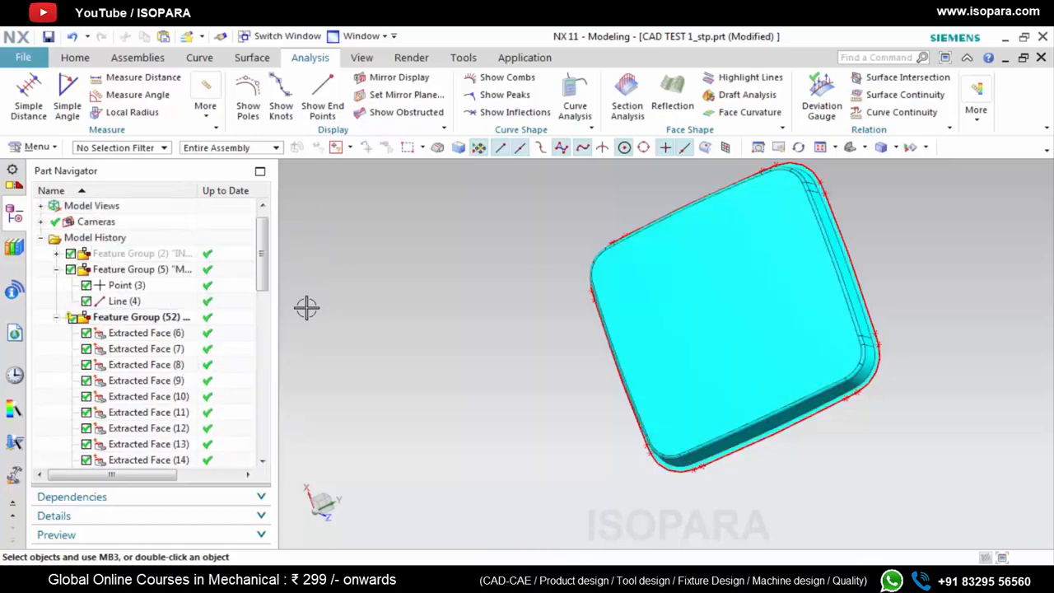
click(58, 318)
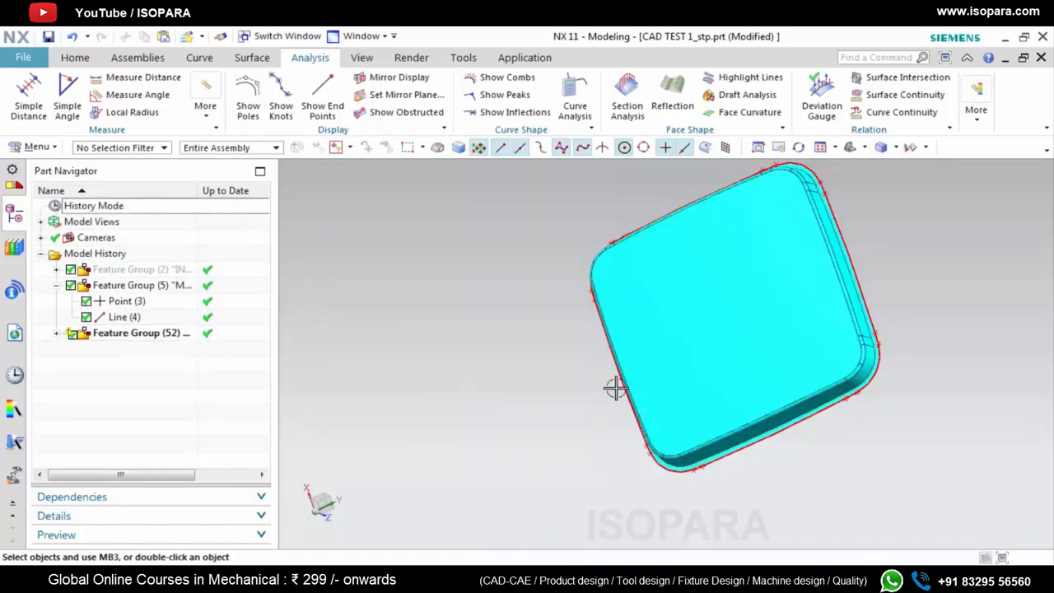
Clear the temporary boundary highlights and inspect the sewn surface body's rim, walls and corners from several angles
middle_drag(615, 389, 591, 372)
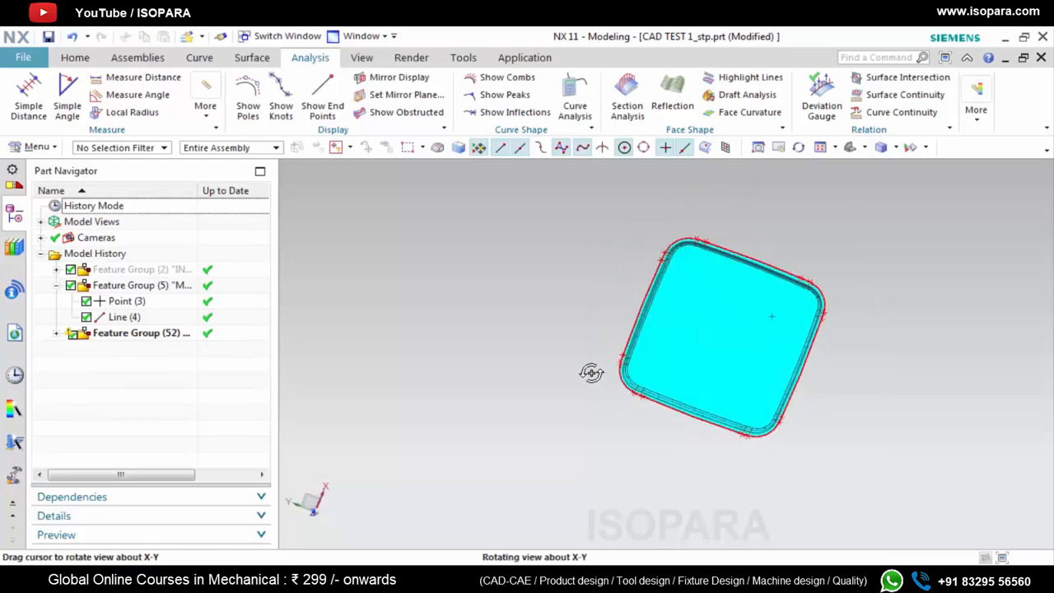
right_click(910, 298)
click(939, 134)
scroll(727, 223, up, 3)
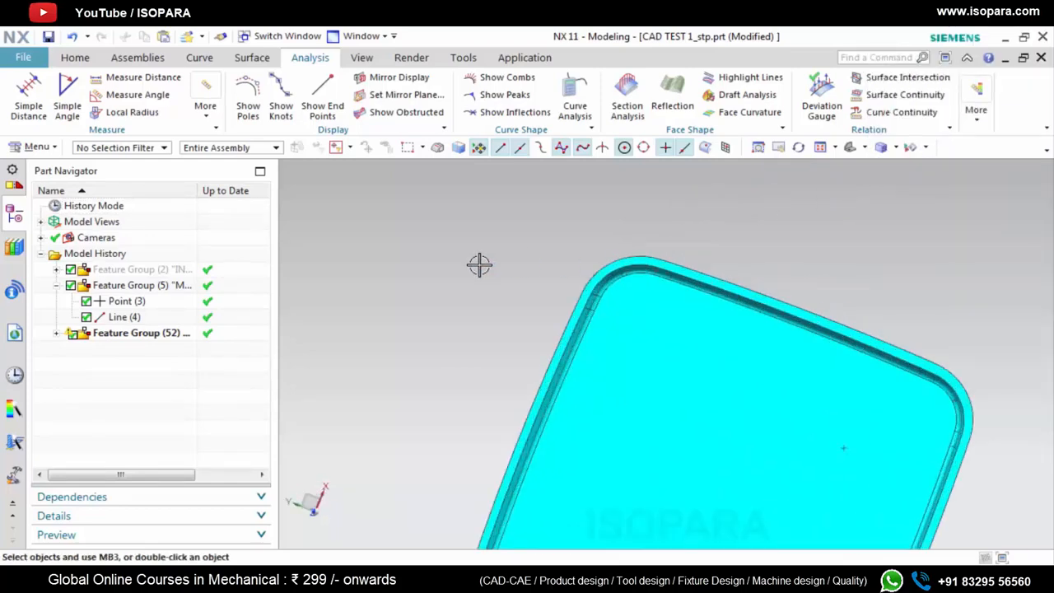
scroll(480, 264, down, 4)
scroll(544, 316, up, 4)
scroll(547, 296, down, 4)
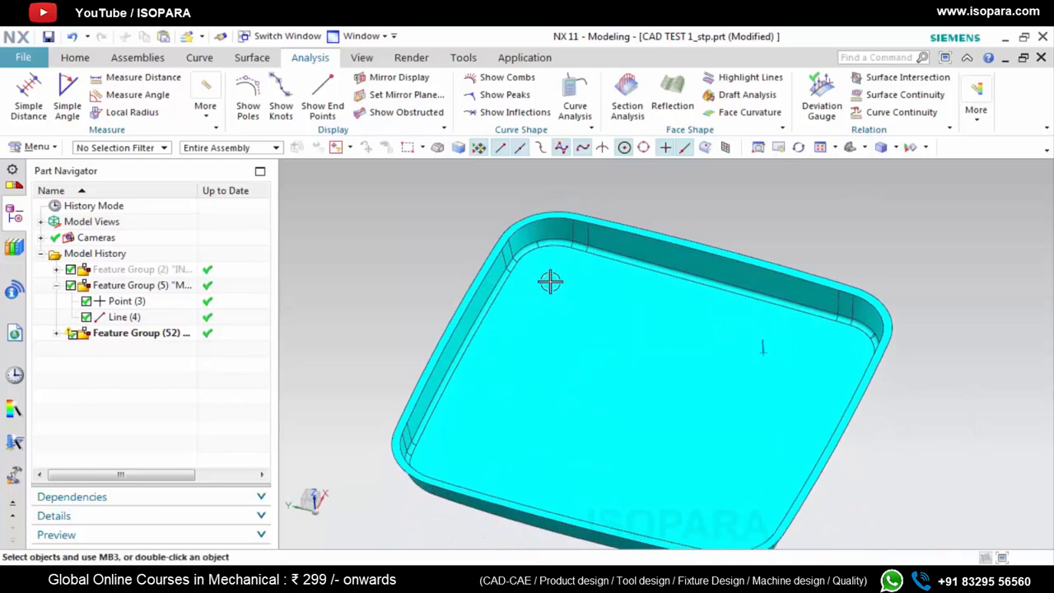
scroll(511, 247, up, 4)
scroll(522, 280, down, 4)
middle_drag(523, 280, 463, 319)
scroll(461, 318, up, 4)
scroll(459, 320, down, 4)
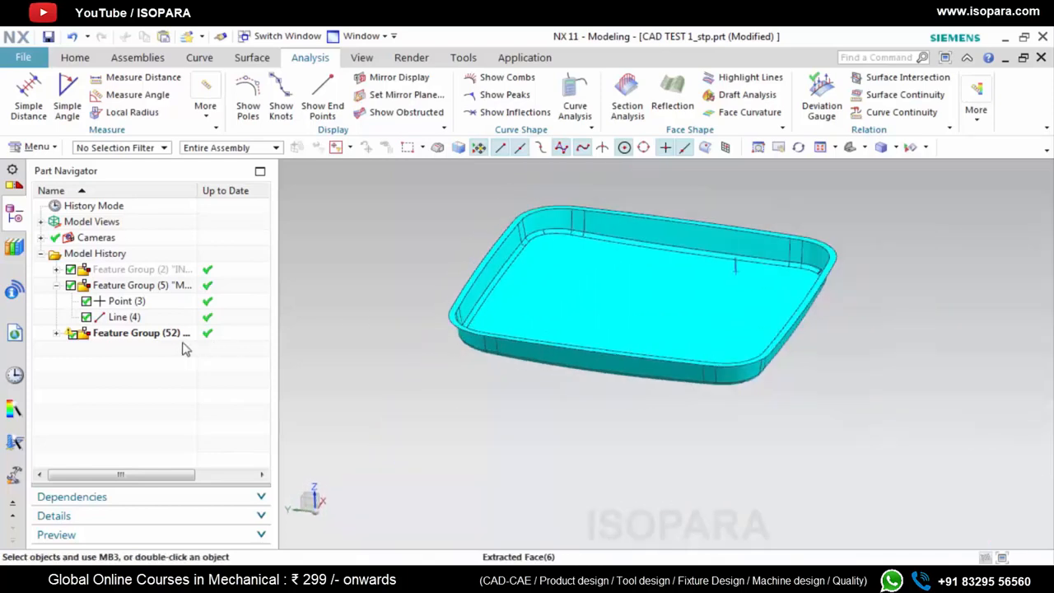
Create an empty top-level feature group for the B surface, with a name starting "B S" and members embedded
click(40, 147)
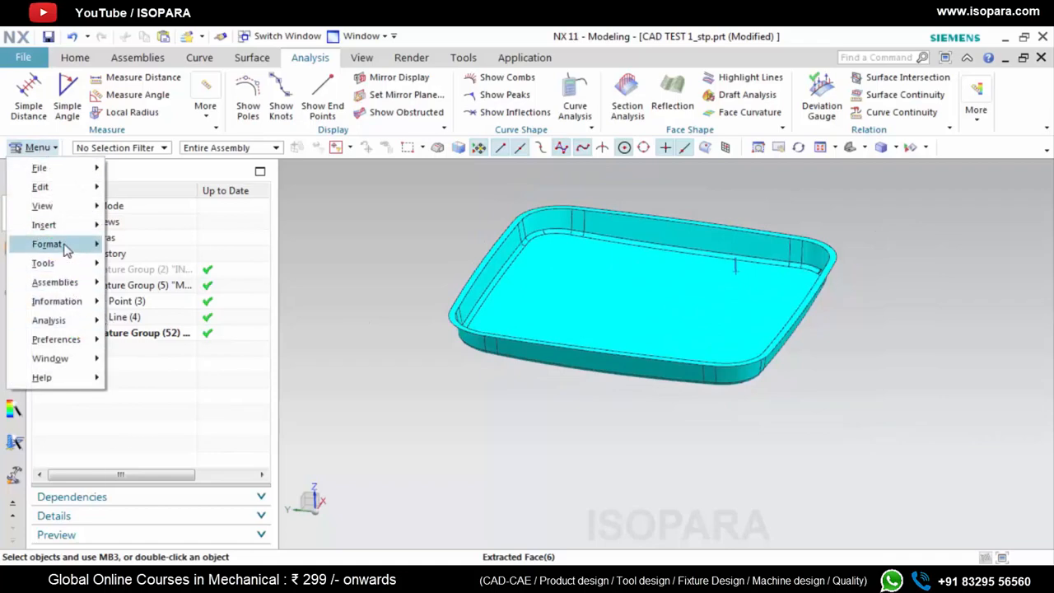
mouse_move(65, 244)
mouse_move(157, 427)
click(306, 554)
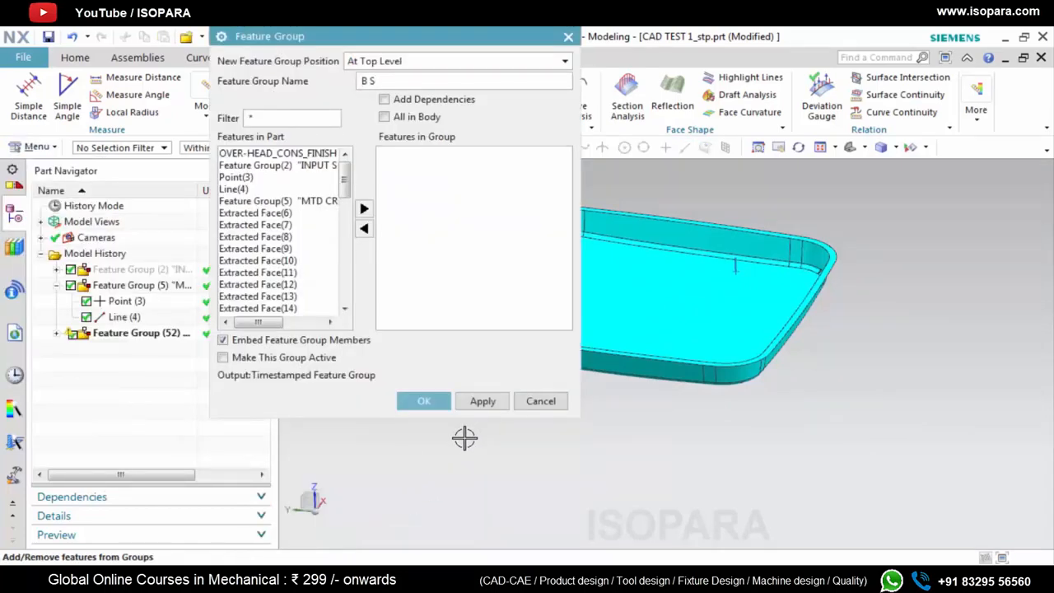
click(424, 401)
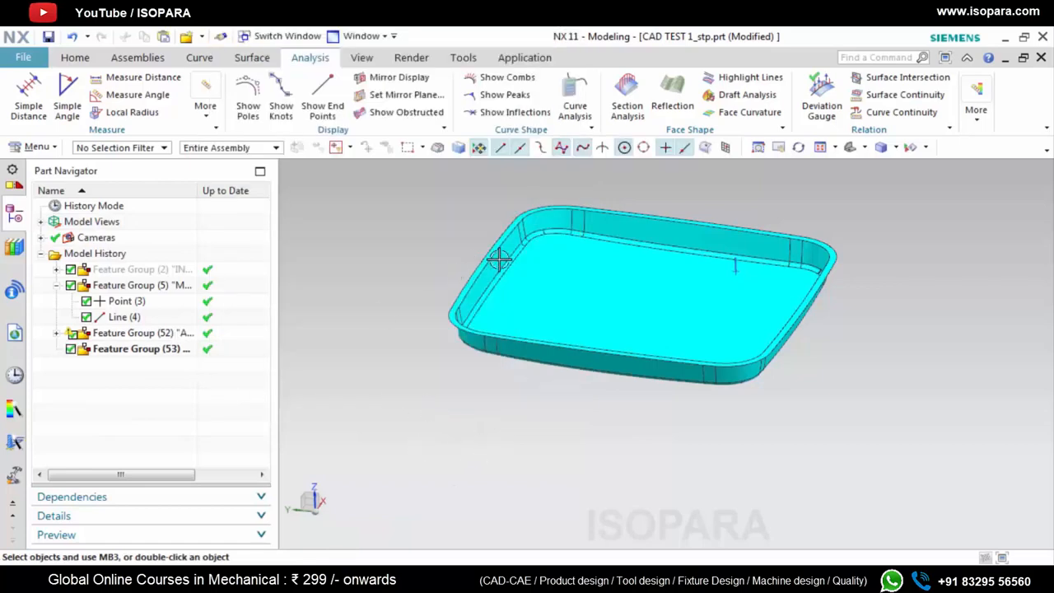
right_click(163, 275)
click(212, 145)
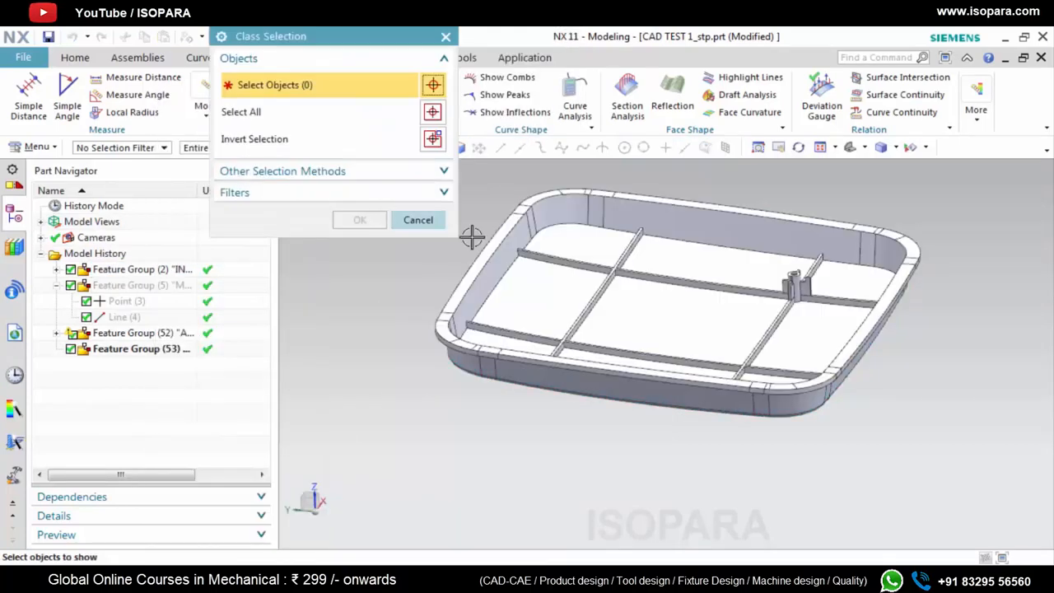
scroll(463, 329, down, 5)
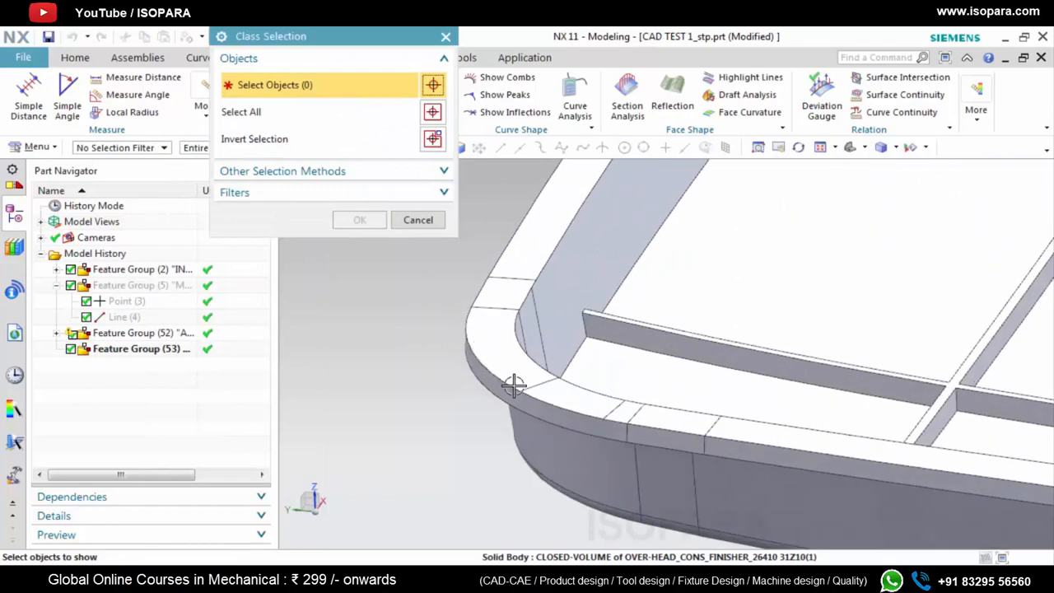
mouse_move(534, 396)
middle_down()
mouse_move(536, 354)
mouse_move(536, 387)
middle_up()
click(443, 38)
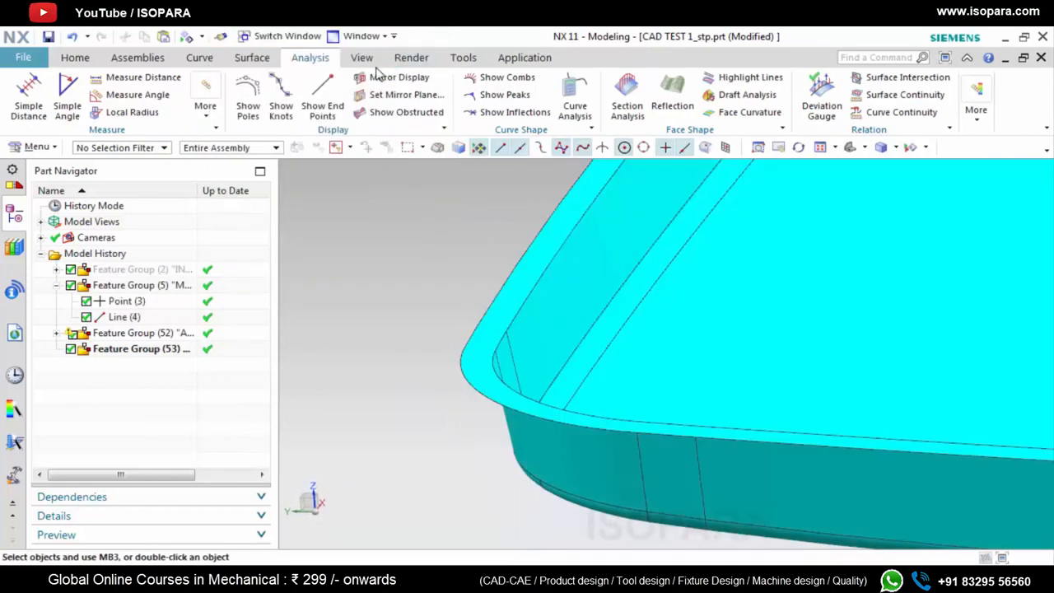
click(142, 77)
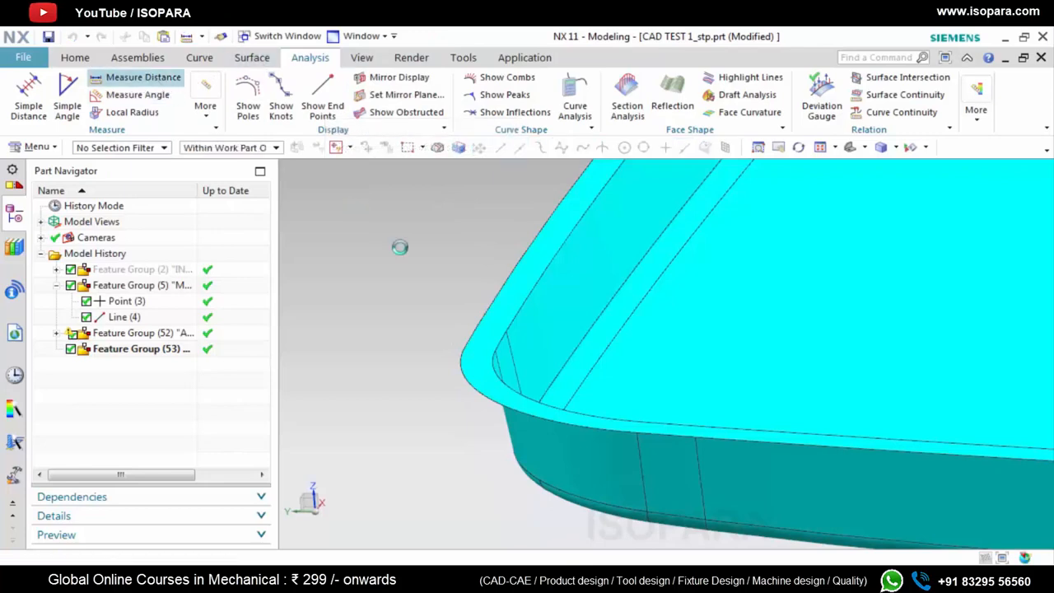
key(ctrl+shift+k)
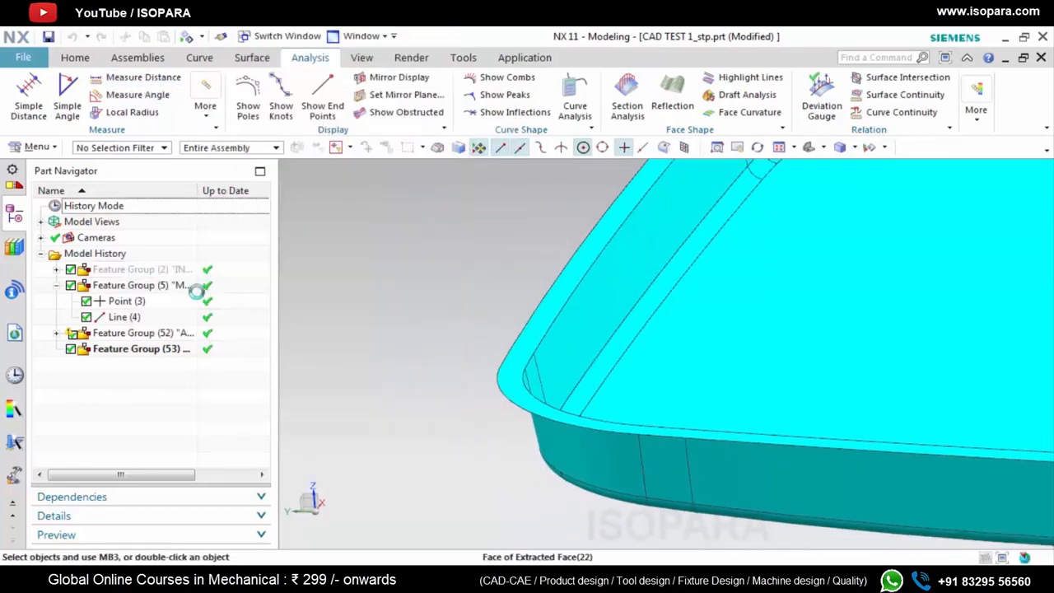
scroll(682, 436, up, 4)
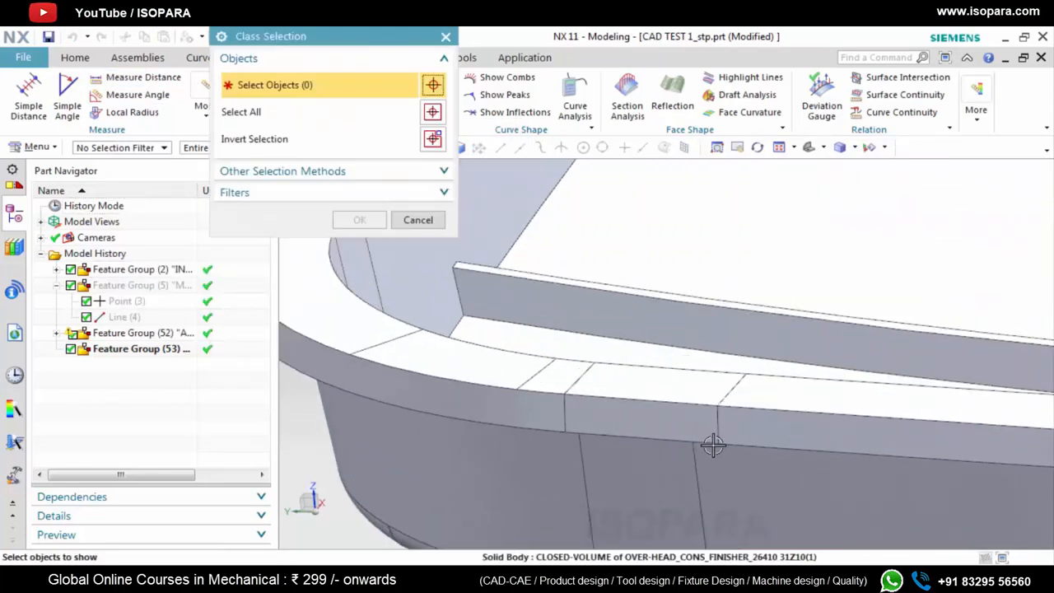
click(448, 38)
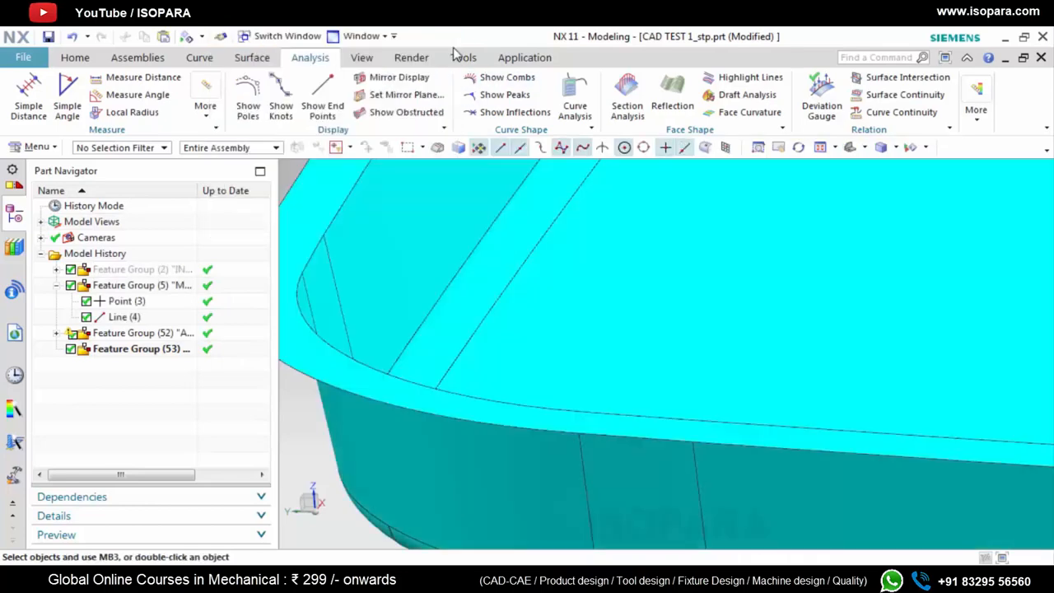
Show the hidden original solid body from the input feature group alongside the sewn surface body
right_click(121, 268)
click(169, 131)
click(358, 297)
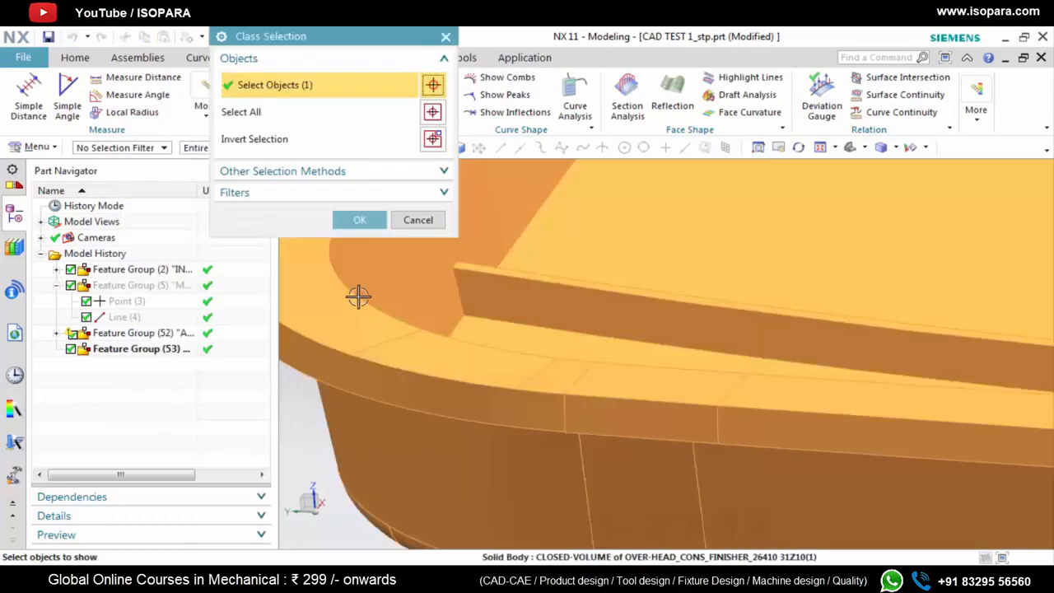
middle_click(543, 309)
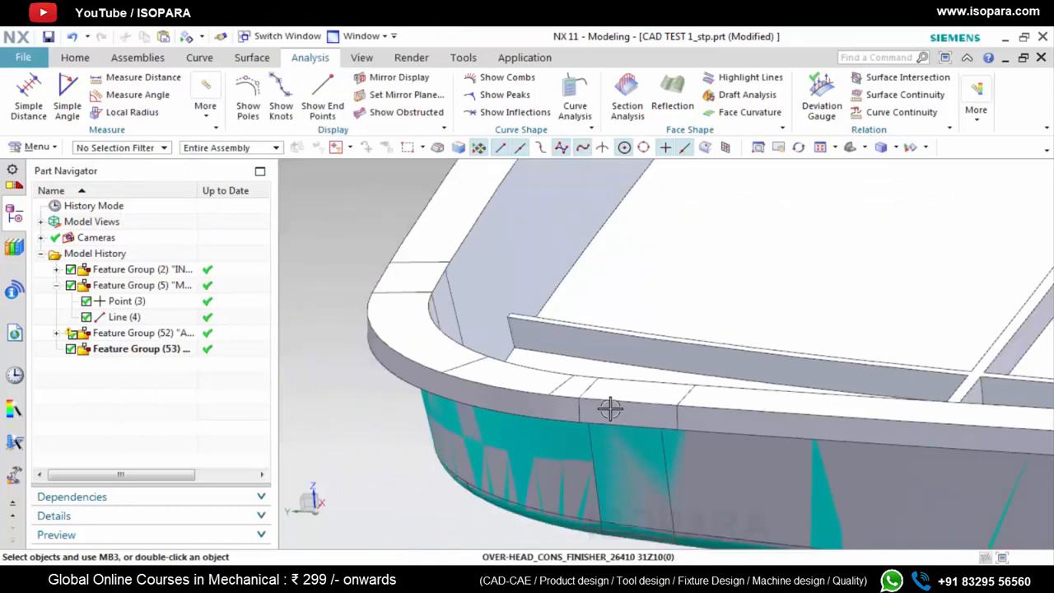
Measure the solid's rim thickness between the upper and lower ends of the vertical edge near the front corner
click(176, 80)
scroll(659, 424, up, 3)
click(674, 407)
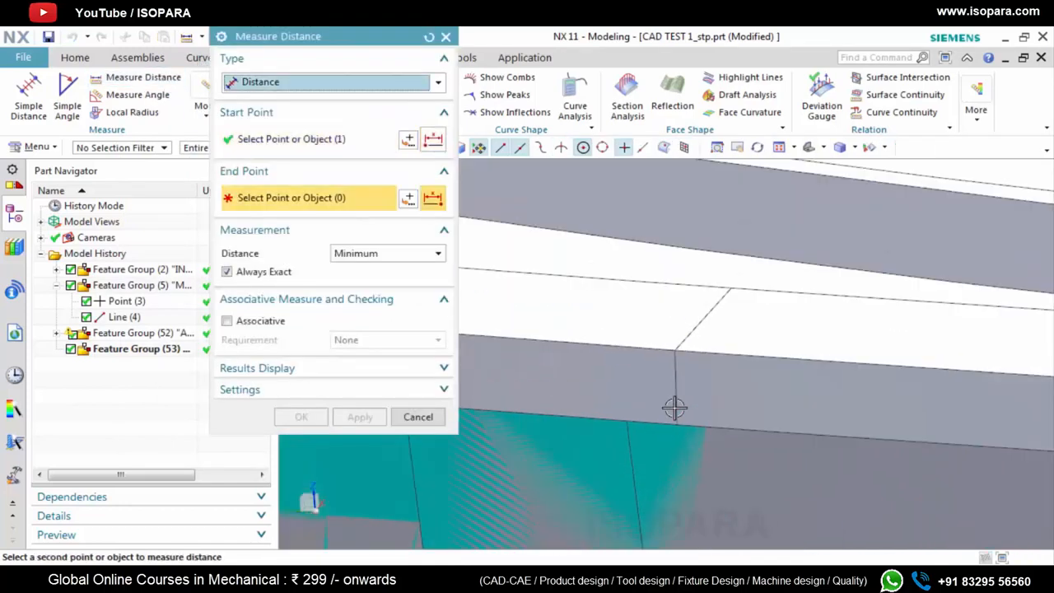
click(676, 353)
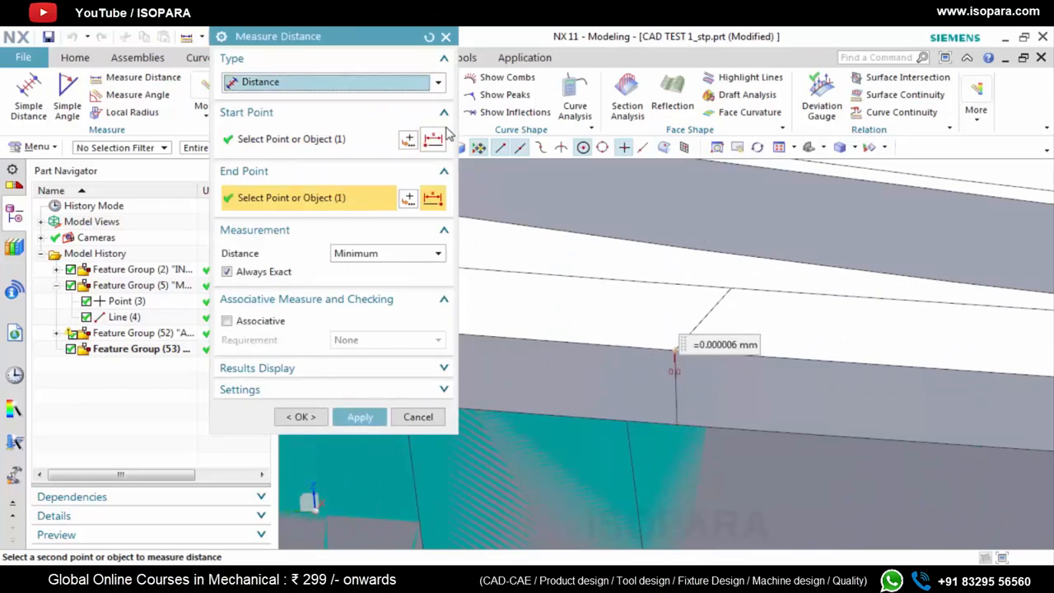
click(429, 36)
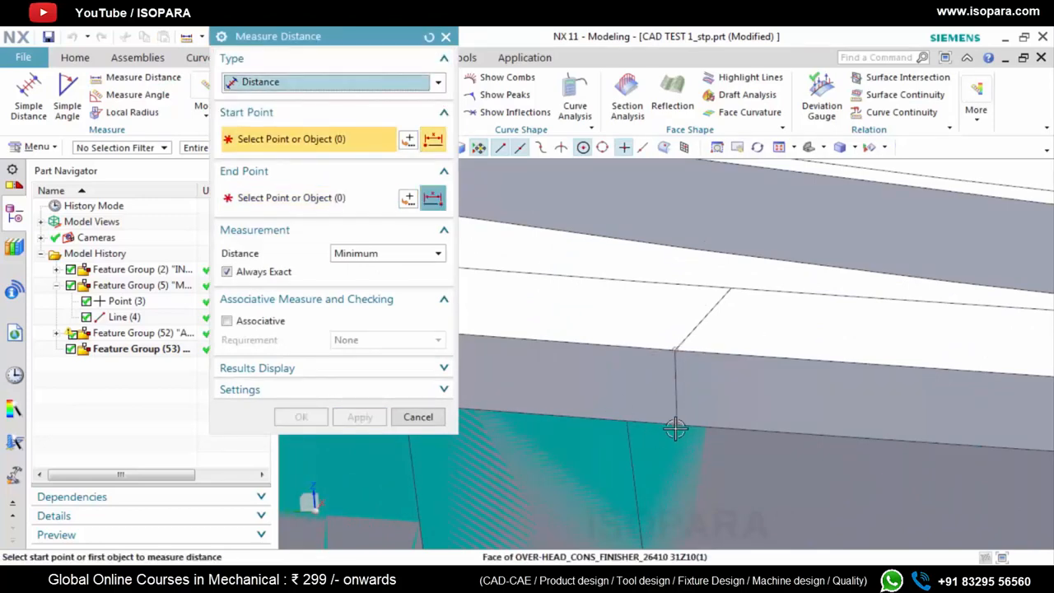
click(676, 425)
click(672, 354)
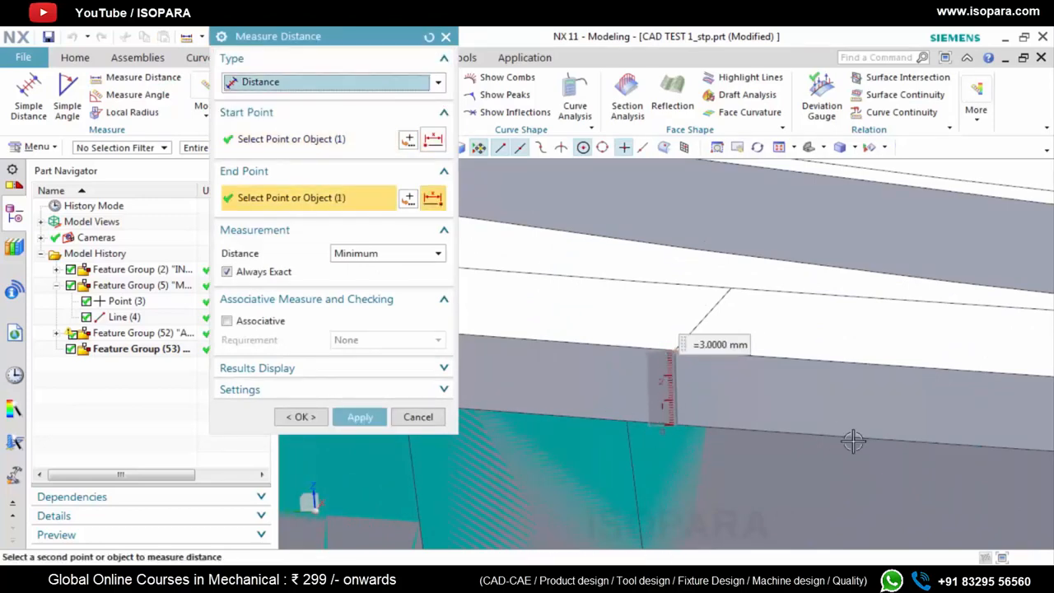
scroll(853, 439, down, 3)
scroll(721, 430, up, 2)
click(695, 392)
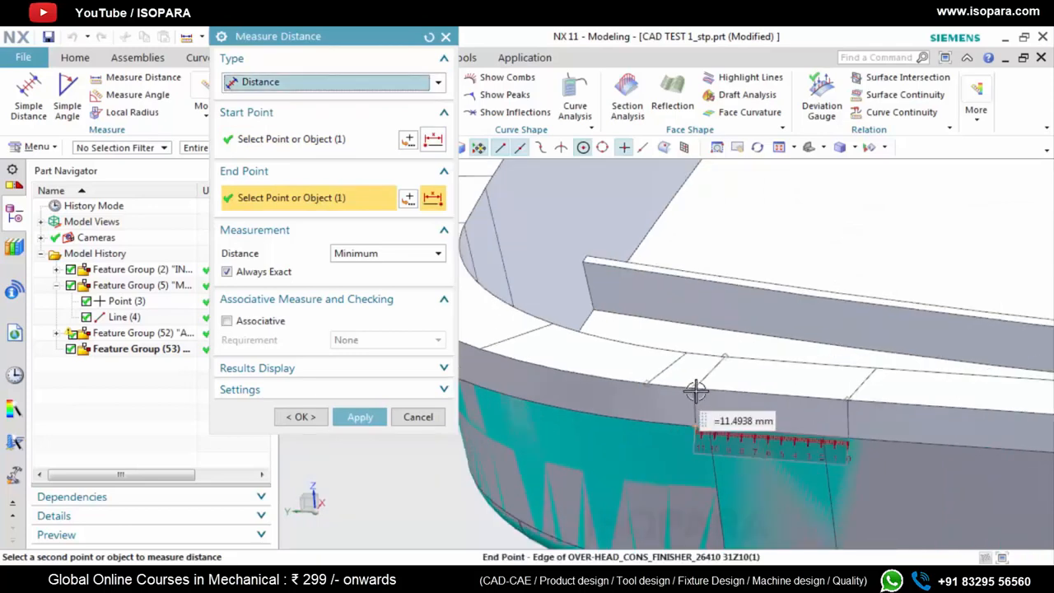
scroll(666, 414, down, 4)
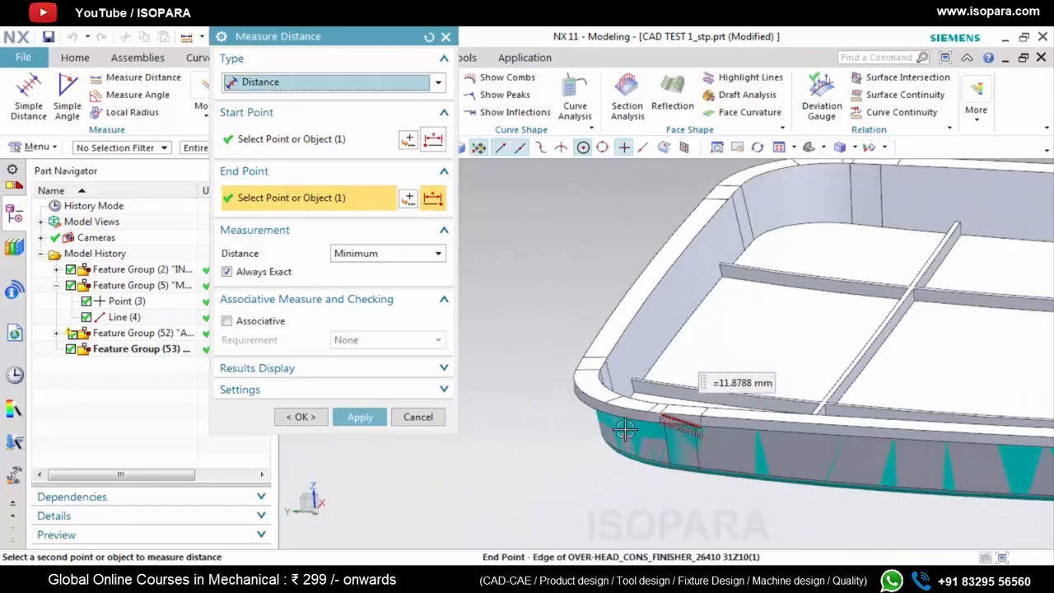
Measure the rim thickness again along the vertical outer edge at another corner of the solid
click(429, 37)
scroll(876, 296, up, 5)
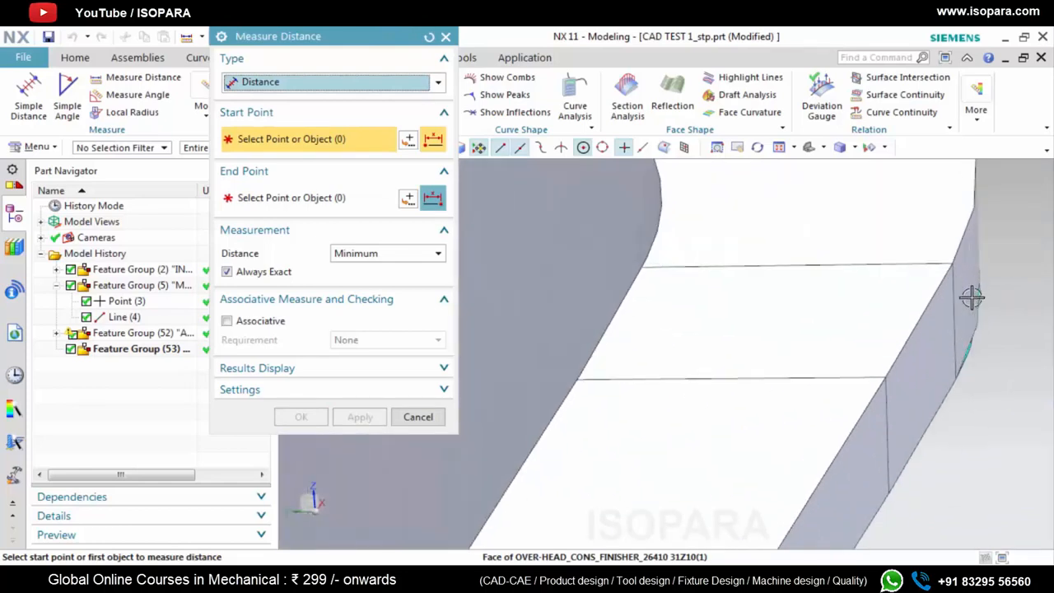
click(953, 266)
click(959, 375)
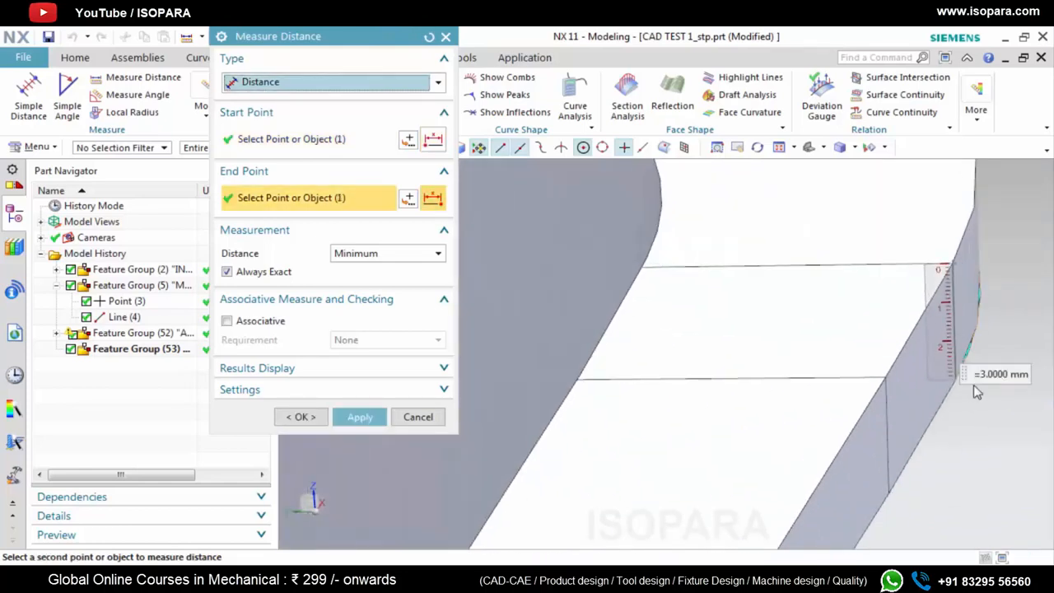
scroll(959, 381, down, 3)
Measure the floor thickness between the solid's inner floor face and its outer face, and close the distance measurement
click(429, 38)
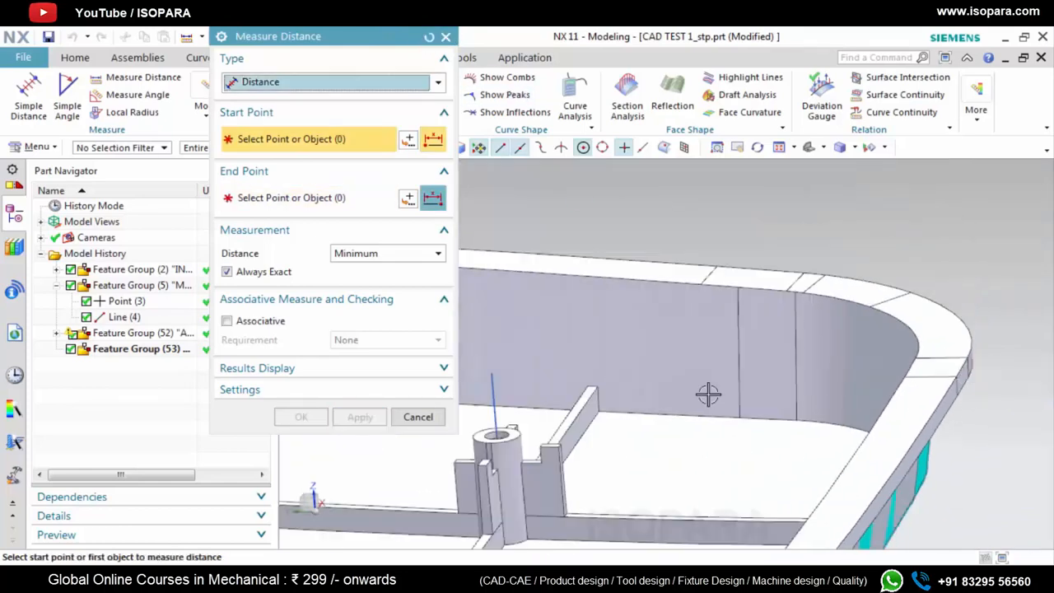
click(737, 463)
scroll(848, 474, down, 4)
middle_drag(852, 484, 819, 405)
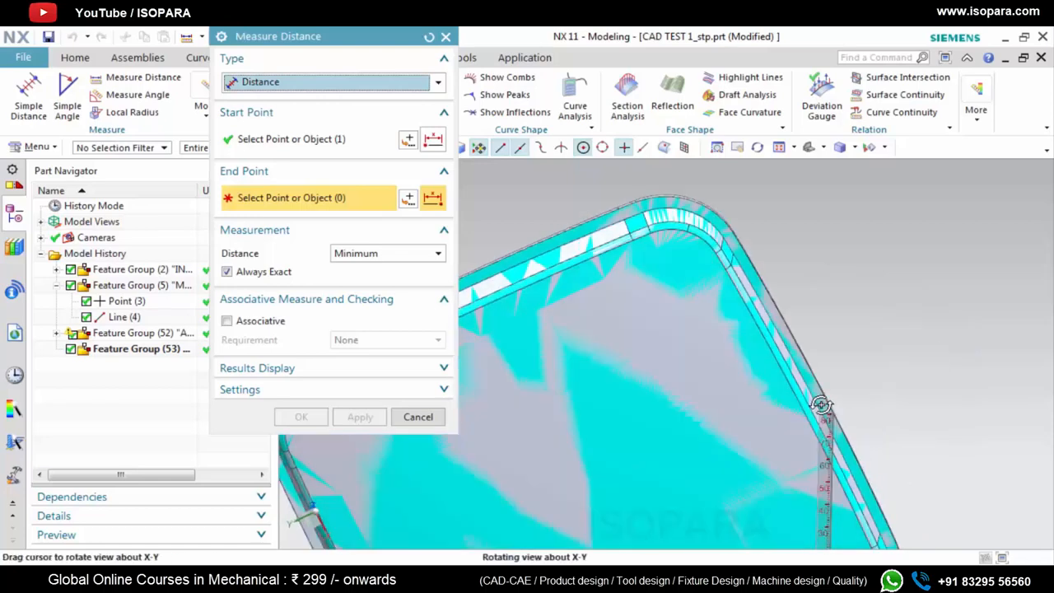
click(642, 400)
scroll(672, 380, down, 3)
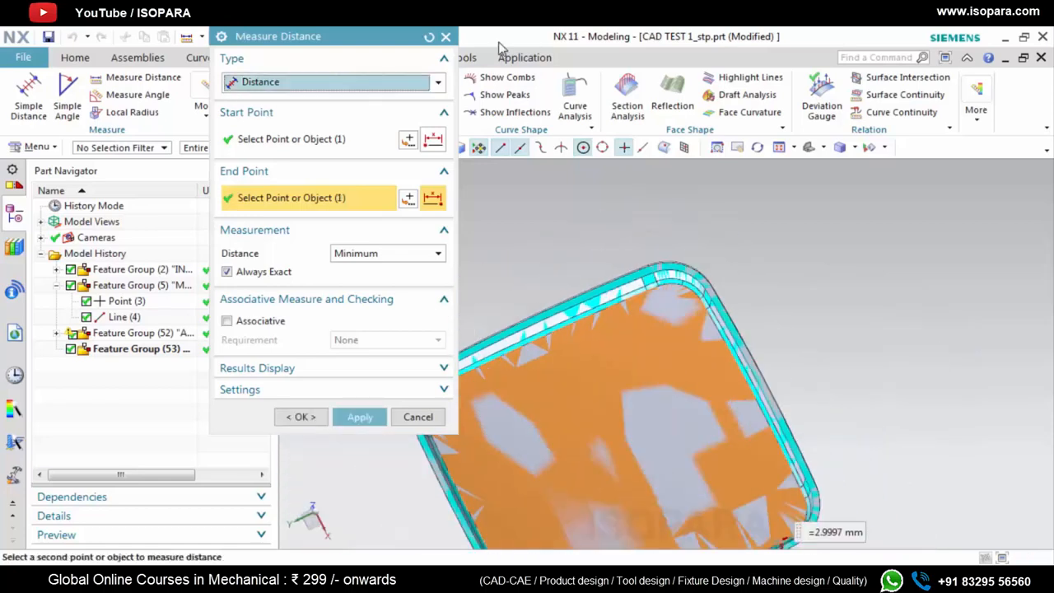
click(444, 37)
Hide the original solid body of the input feature group so only the sewn surface body is displayed
right_click(127, 276)
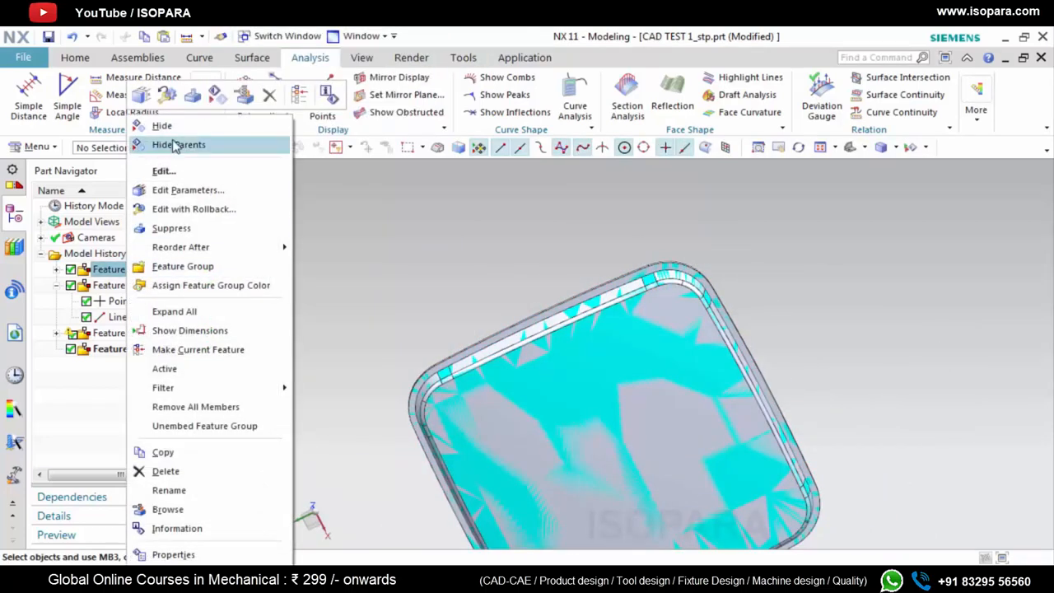
click(157, 144)
middle_drag(618, 368, 617, 458)
click(612, 332)
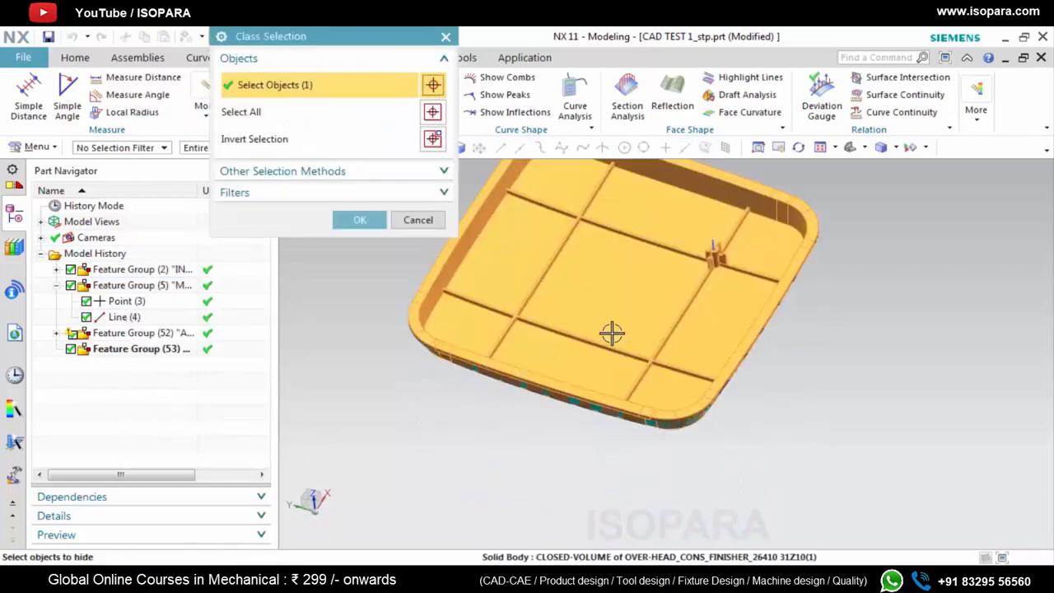
click(360, 221)
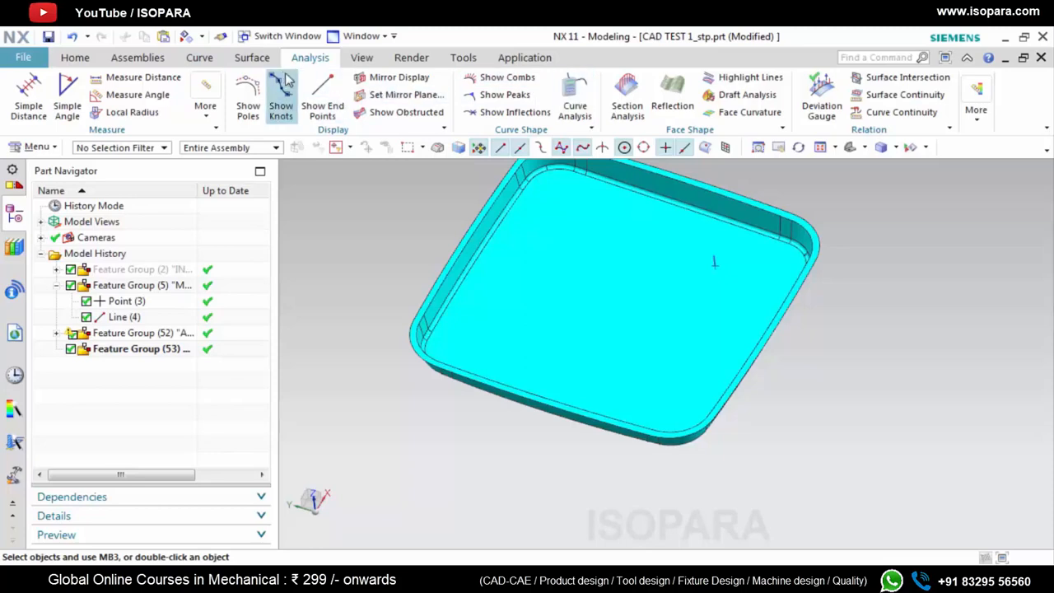
Set up an Offset Surface of 3 mm on all faces of the sewn surface body
click(261, 63)
click(485, 108)
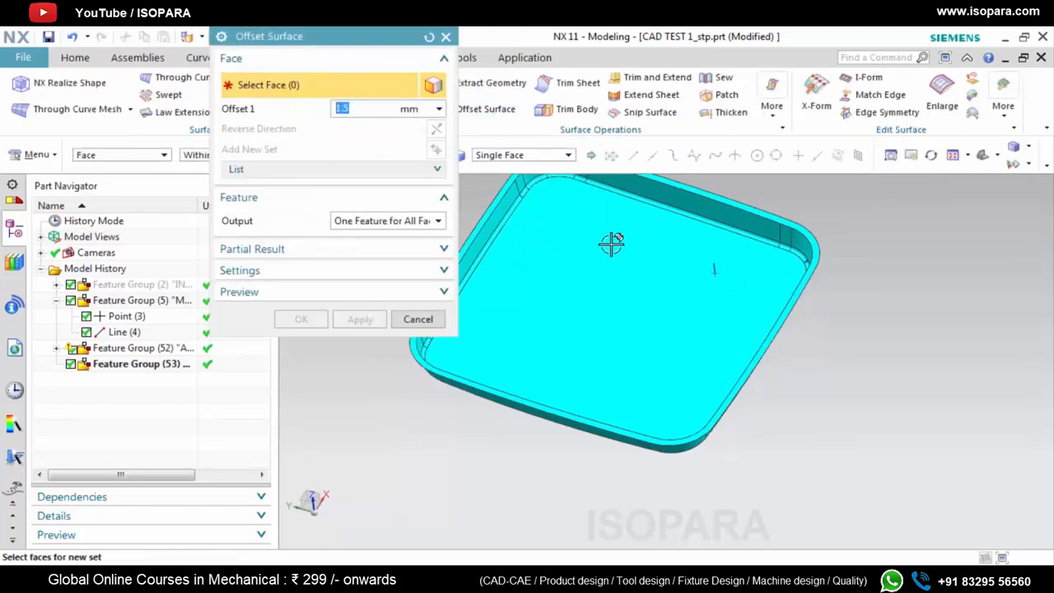
click(626, 301)
scroll(696, 334, down, 3)
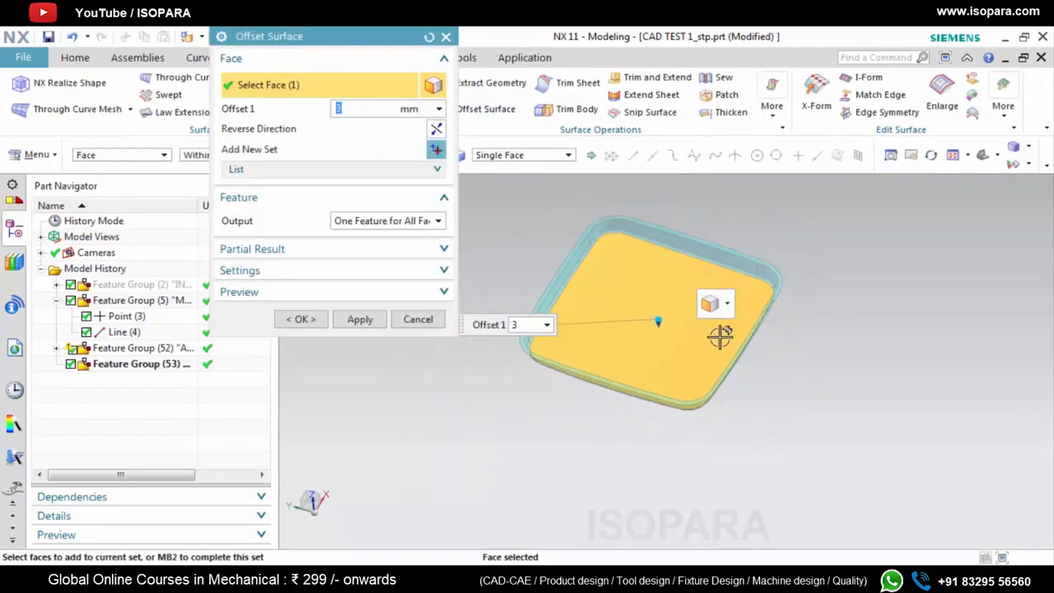
scroll(704, 336, down, 4)
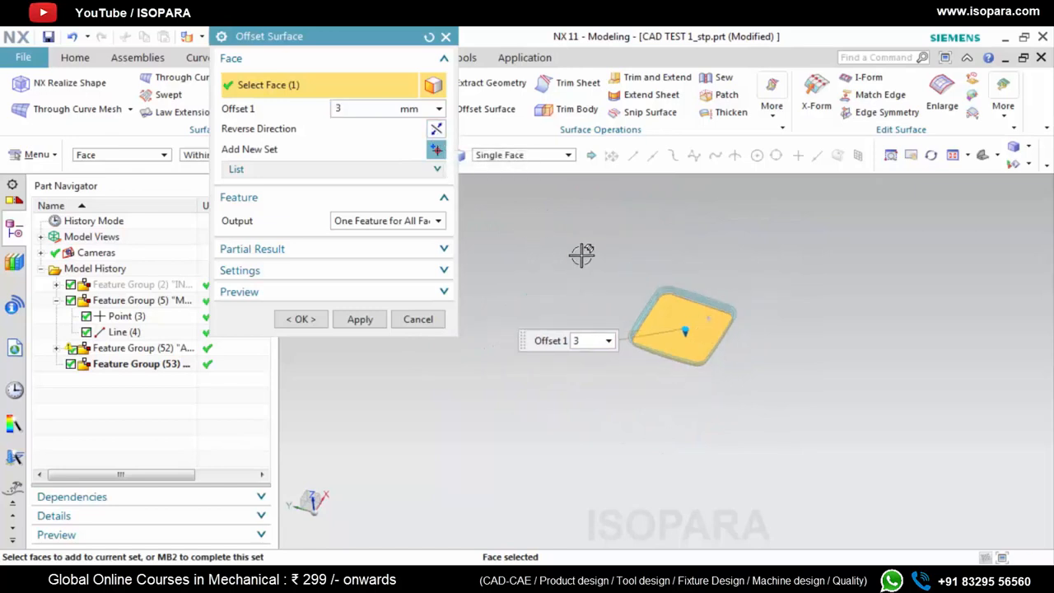
drag(530, 225, 811, 430)
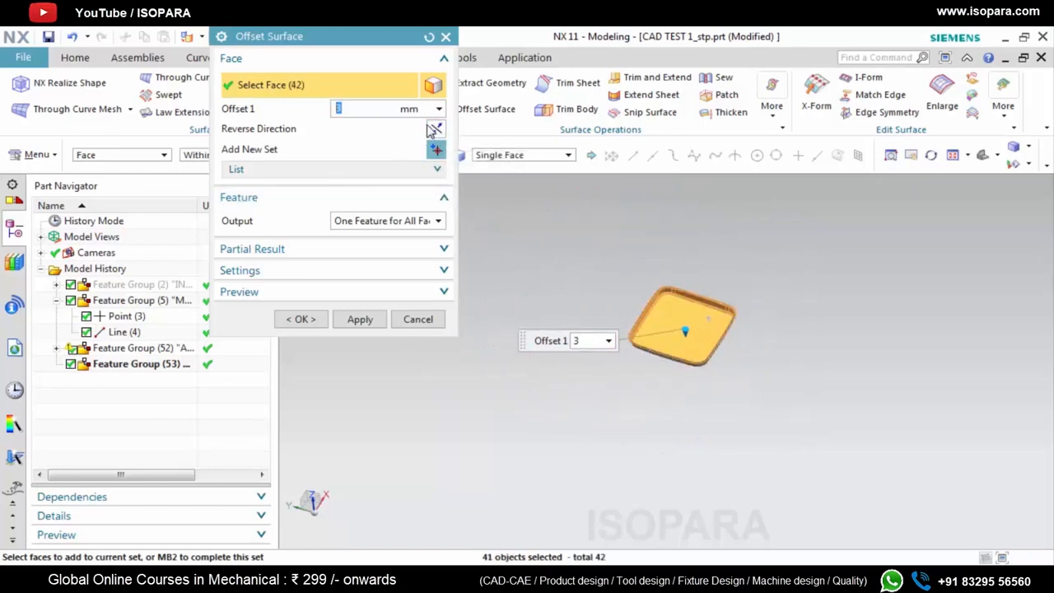
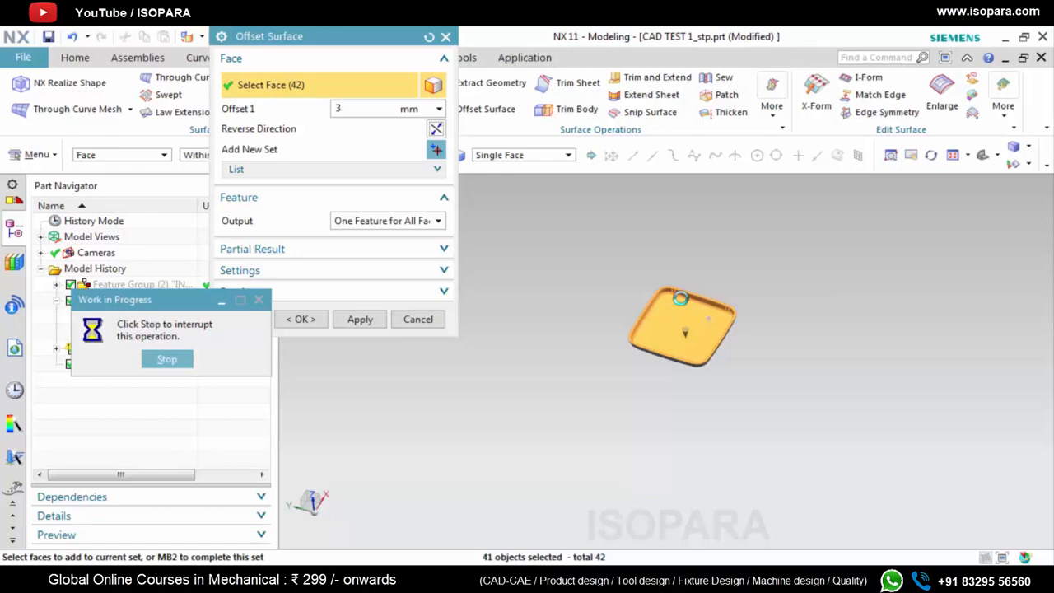
Discard the all-face selection, restrict picking to single faces, and offset only the inner floor face by 3 mm in the reversed direction
click(429, 37)
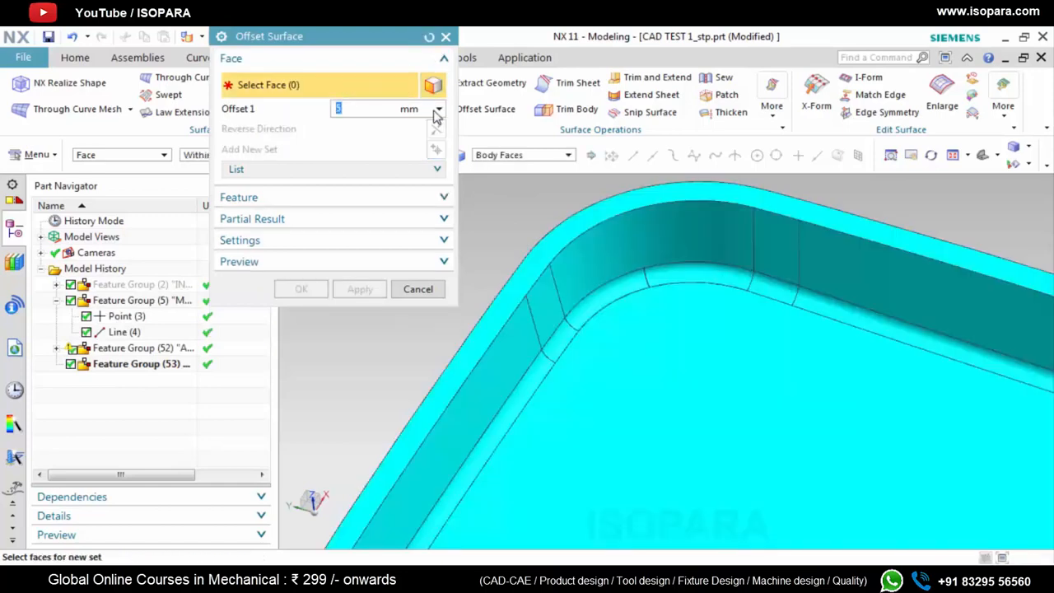
click(488, 155)
click(513, 184)
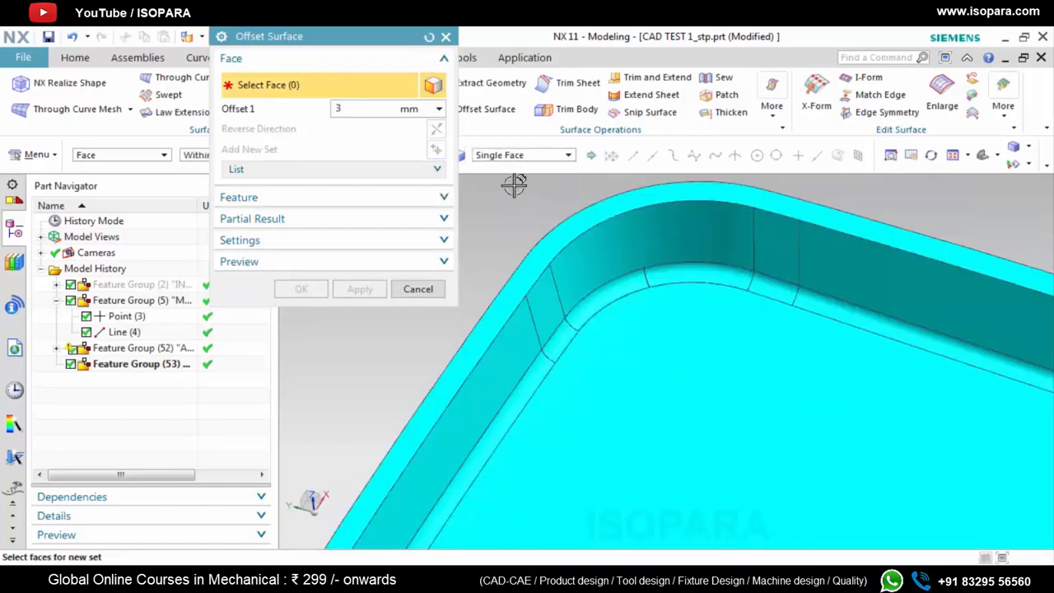
scroll(656, 350, down, 3)
click(656, 355)
click(437, 131)
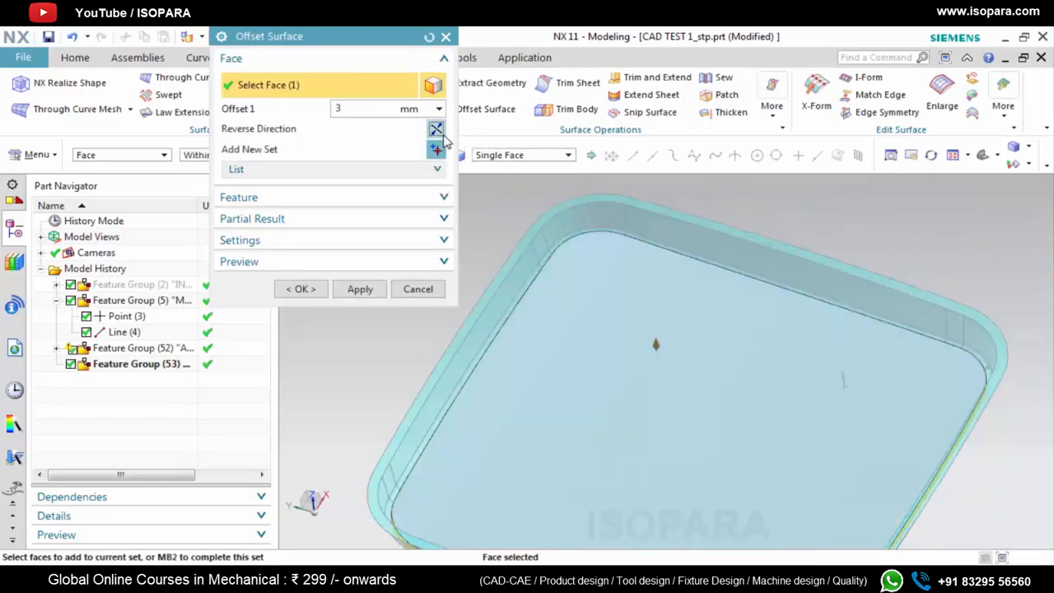
click(377, 291)
Set up a reversed 3 mm offset of the inner wall, picking the first long wall and the faces at both of its corners
scroll(655, 273, up, 2)
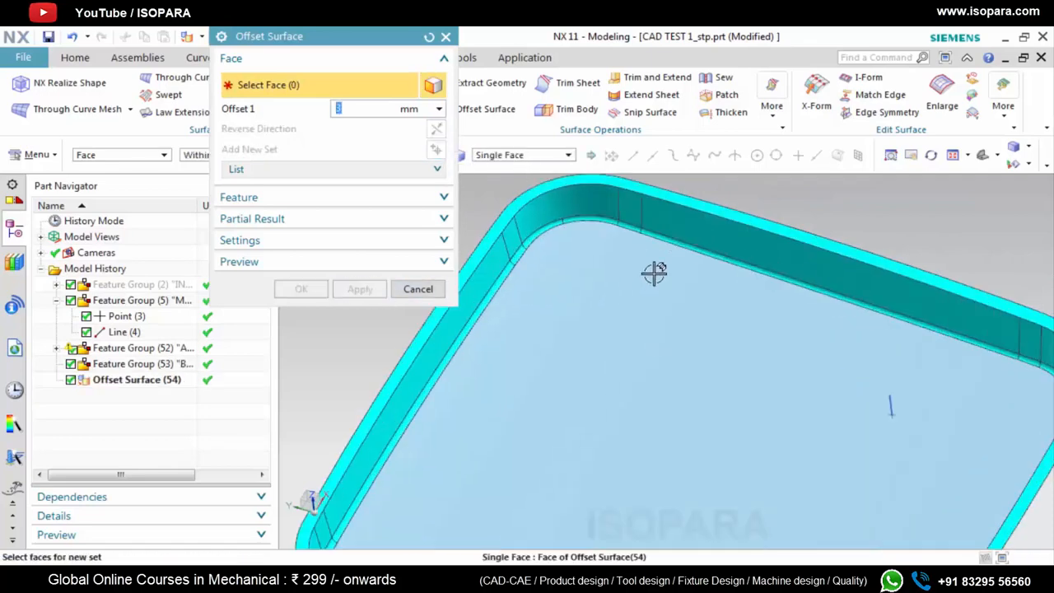
click(709, 225)
scroll(652, 212, up, 2)
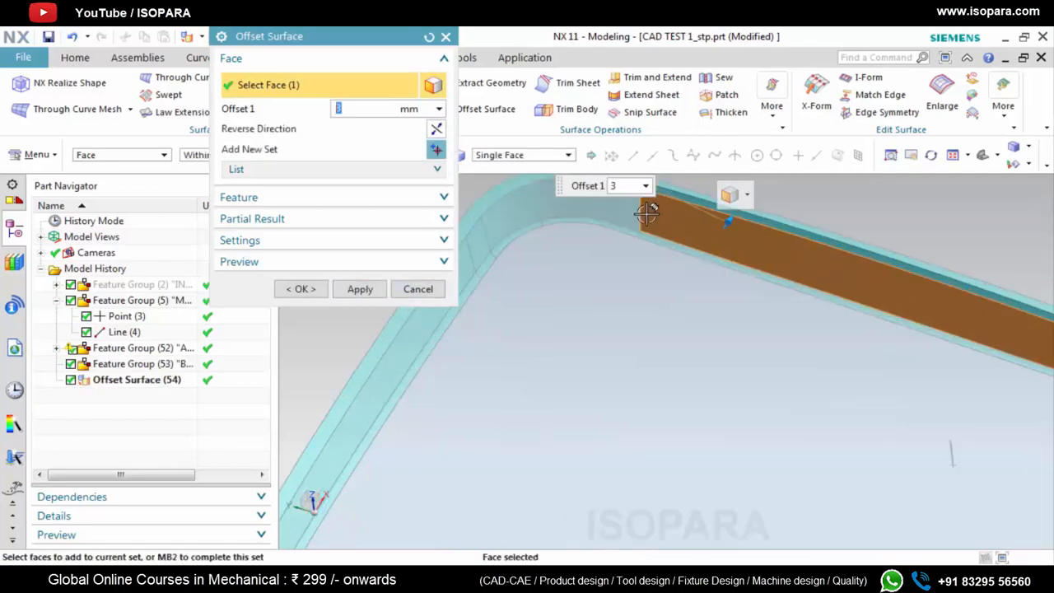
click(437, 129)
scroll(633, 221, up, 1)
click(612, 198)
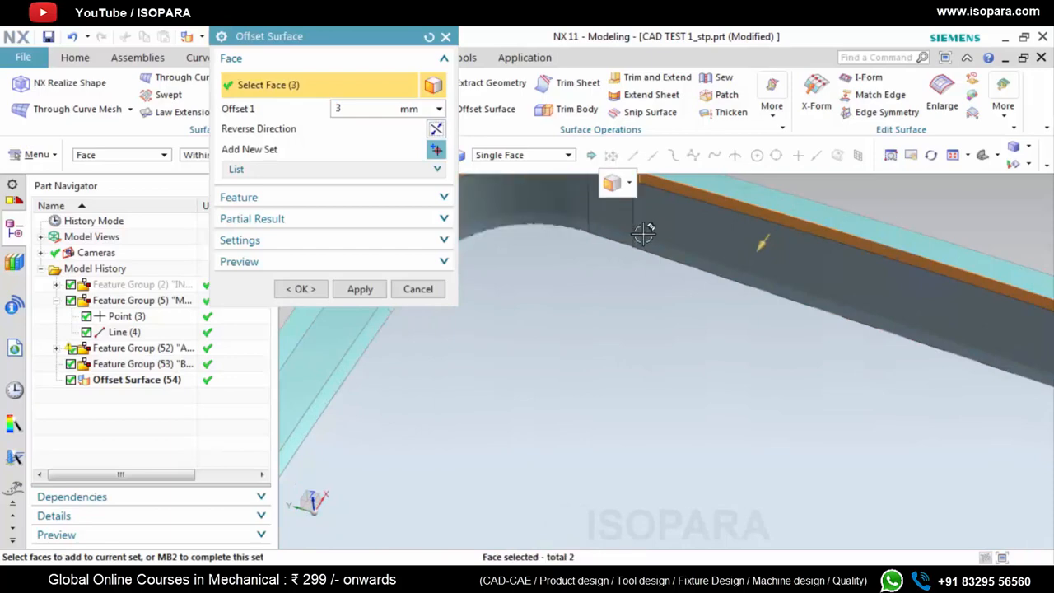
scroll(593, 285, down, 2)
scroll(549, 239, up, 2)
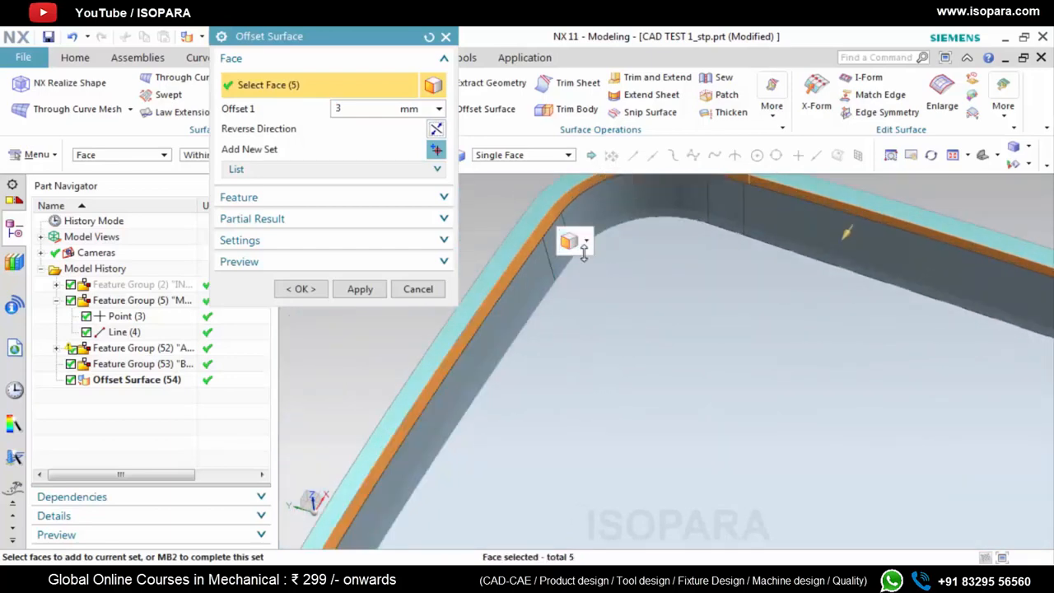
scroll(599, 256, down, 3)
scroll(890, 317, up, 4)
click(819, 271)
click(840, 274)
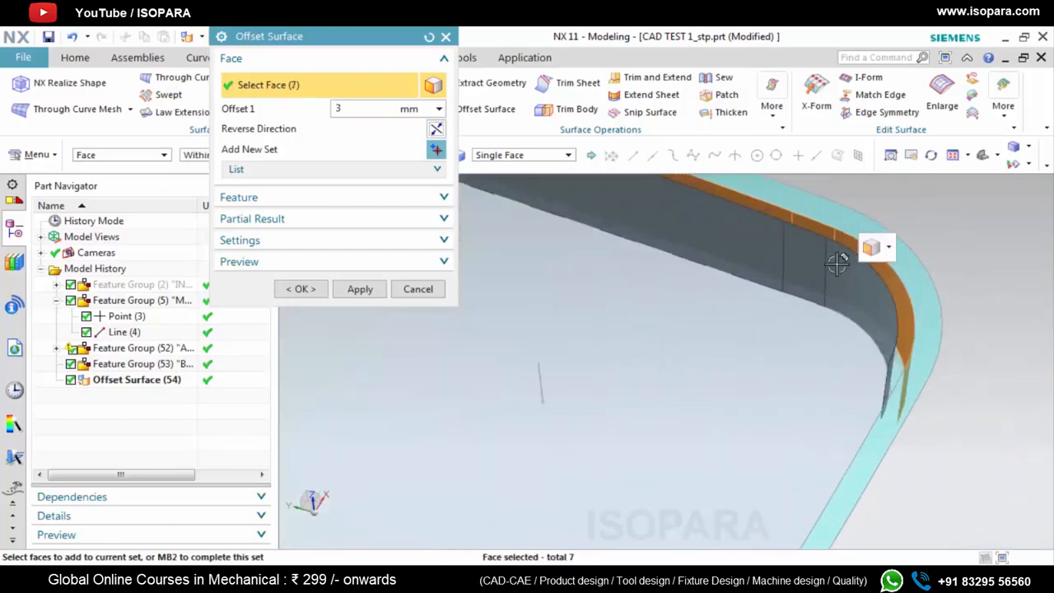
Add the inner faces of the next side wall and its far rounded corner to the 3 mm wall offset
scroll(802, 349, down, 3)
middle_drag(803, 349, 840, 327)
scroll(840, 327, up, 4)
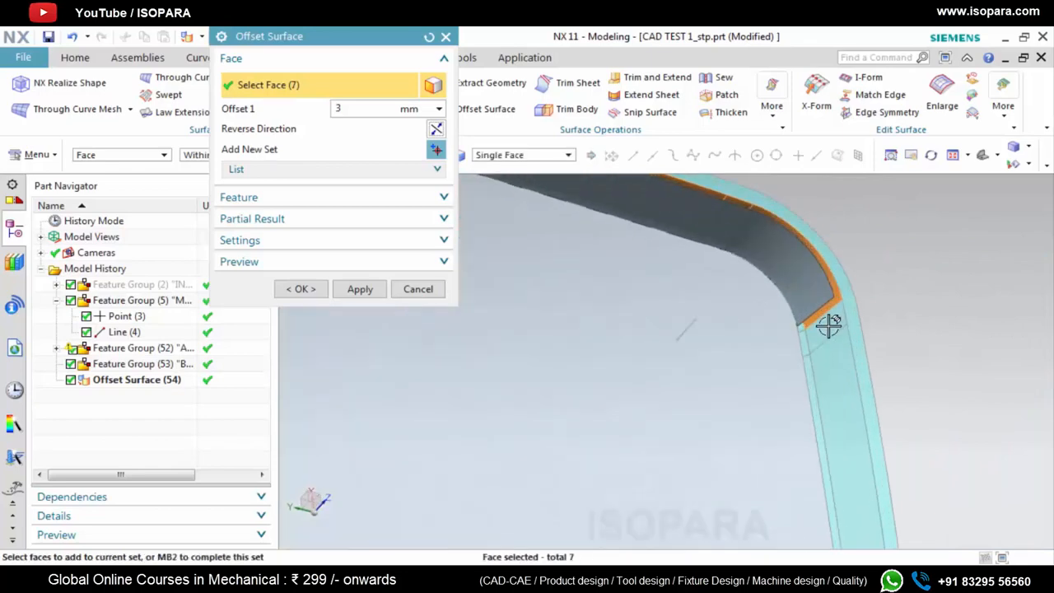
click(829, 325)
scroll(834, 346, down, 3)
click(805, 353)
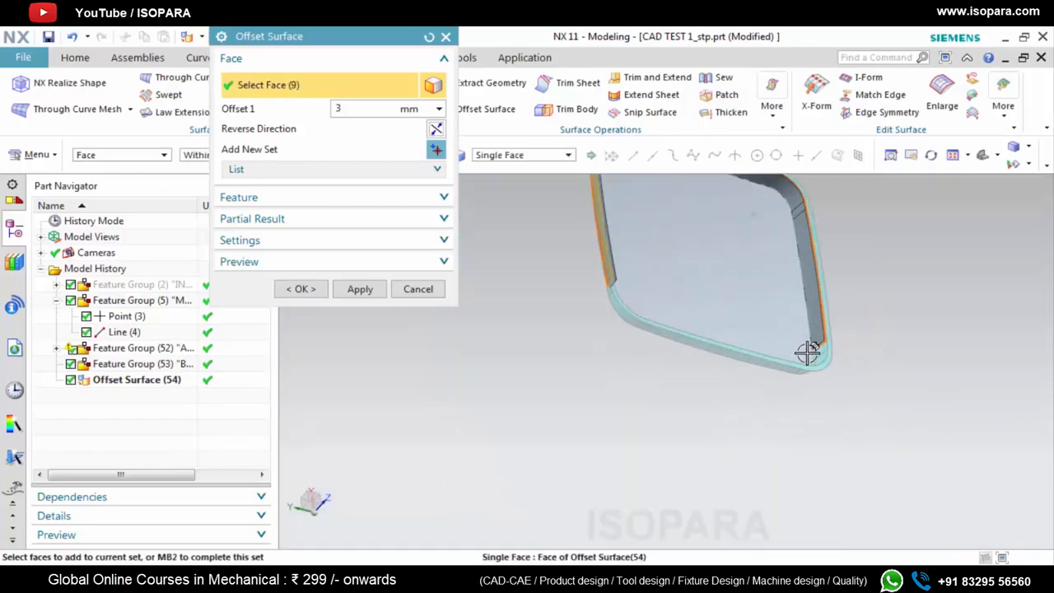
middle_drag(807, 352, 815, 374)
scroll(819, 365, up, 4)
click(819, 308)
click(817, 378)
scroll(815, 397, down, 3)
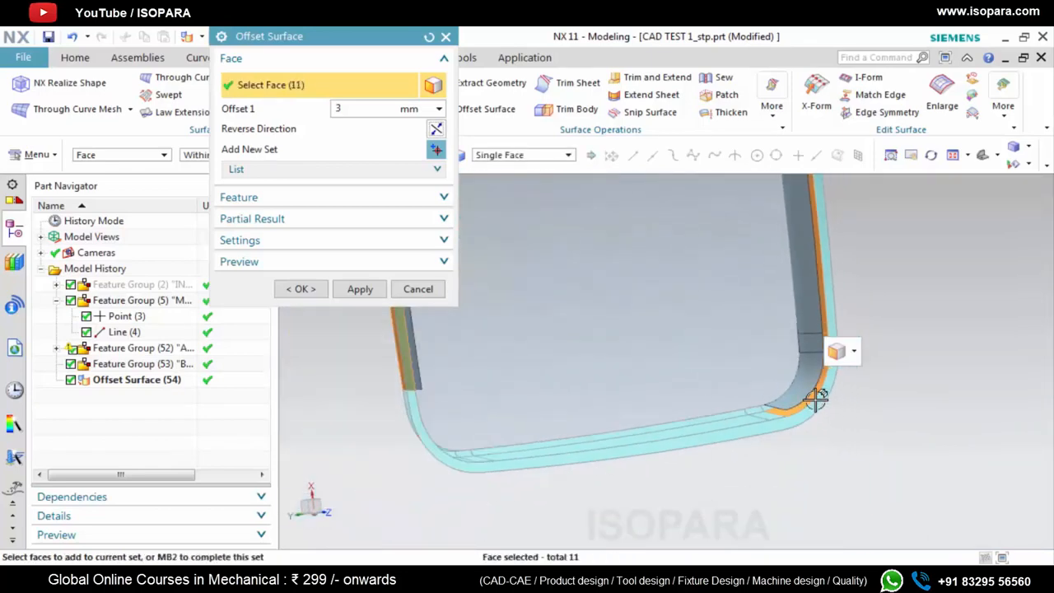
Add the last inner side wall and the remaining corner faces, and create the 3 mm wall offset surface
scroll(765, 429, up, 4)
click(779, 382)
click(755, 380)
scroll(745, 379, down, 4)
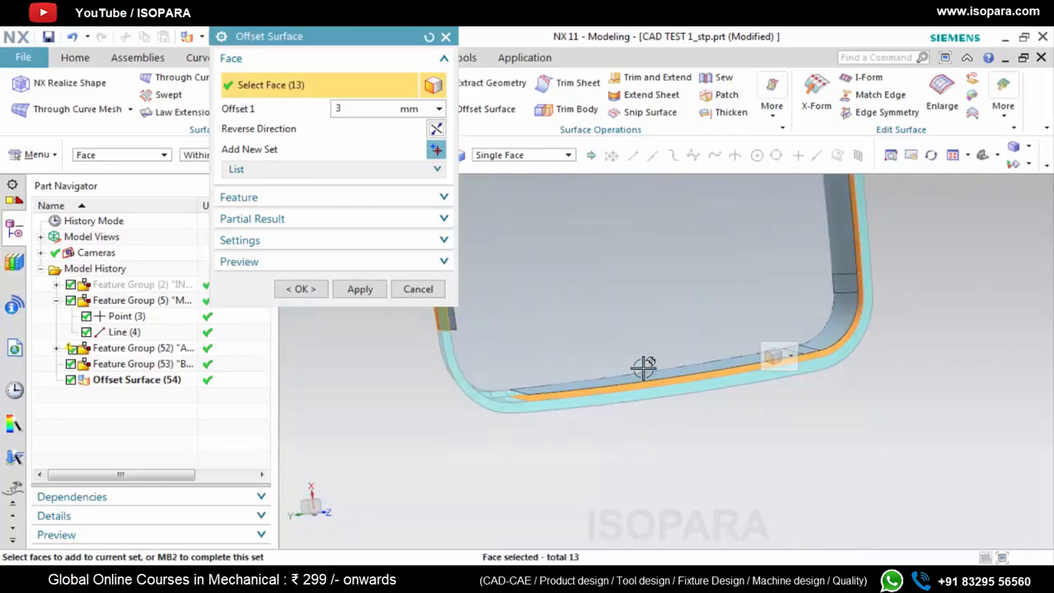
middle_drag(541, 370, 499, 407)
scroll(493, 416, up, 3)
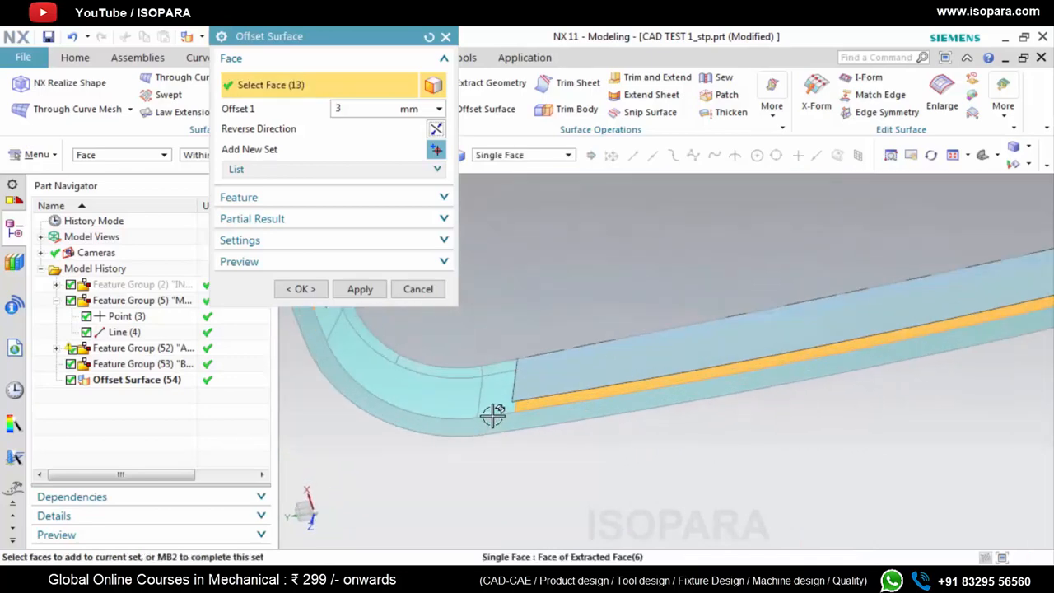
click(438, 404)
scroll(540, 445, down, 4)
scroll(459, 393, up, 4)
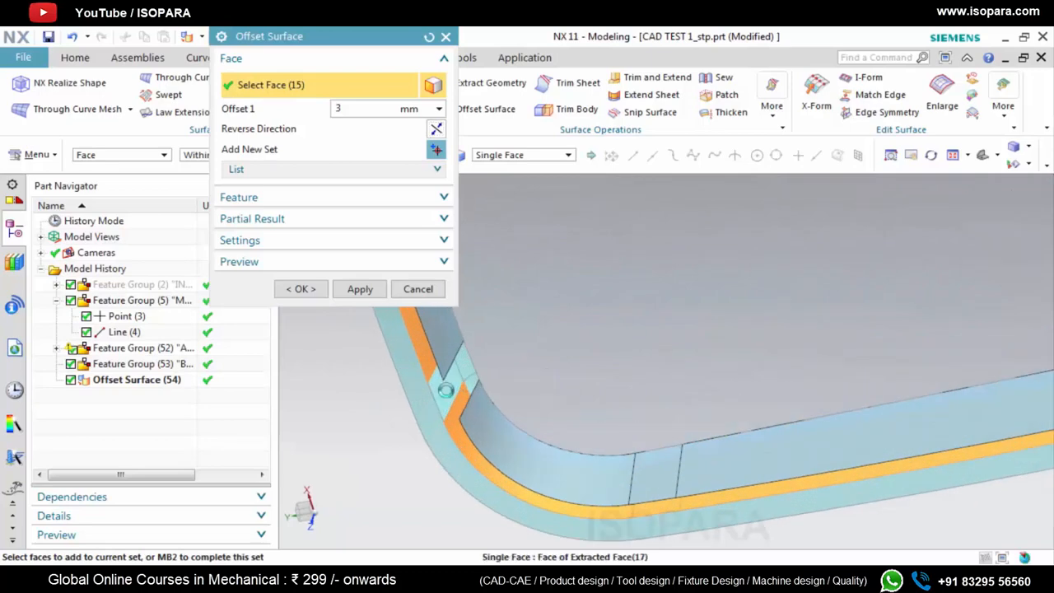
click(448, 388)
scroll(519, 412, down, 4)
click(360, 290)
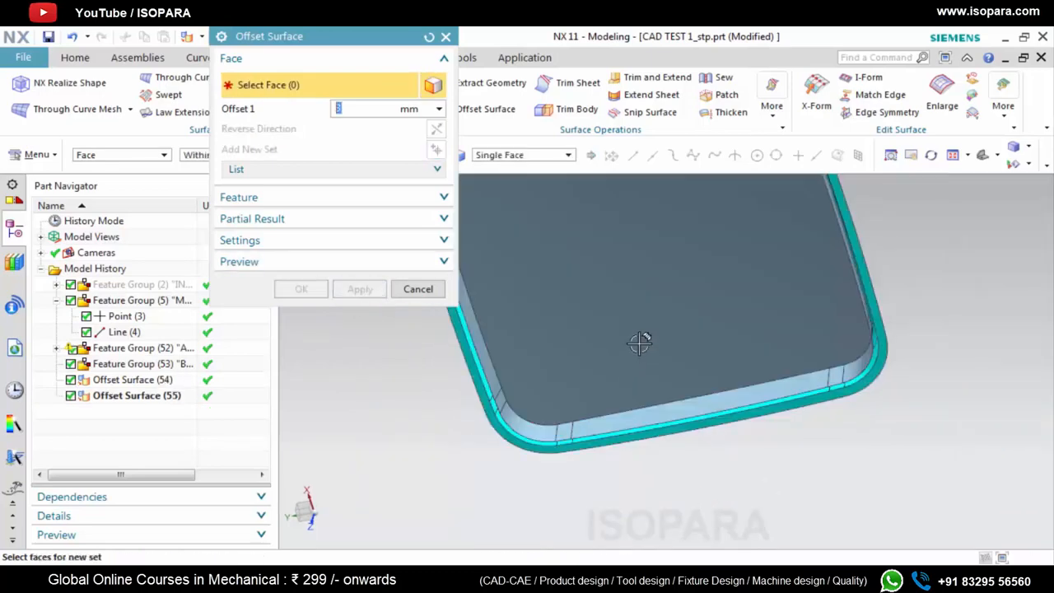
scroll(640, 341, down, 5)
middle_drag(640, 341, 616, 273)
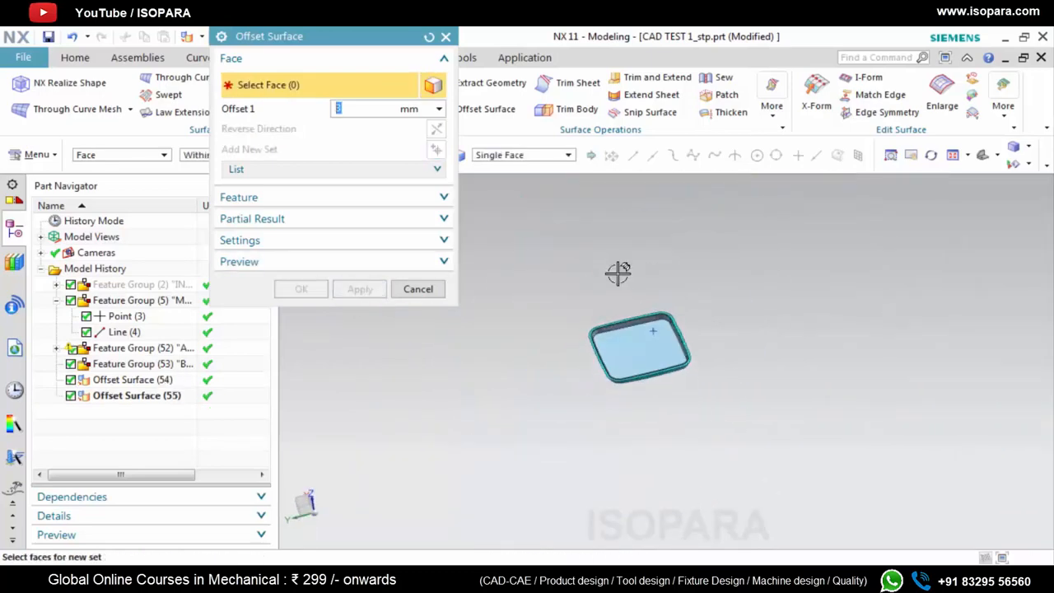
scroll(590, 337, up, 6)
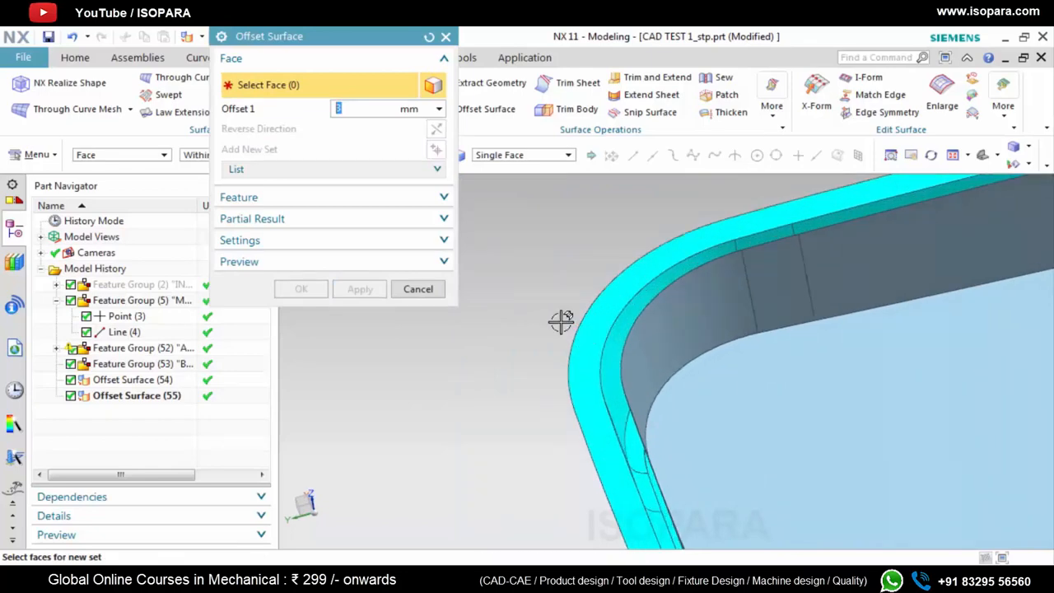
click(591, 317)
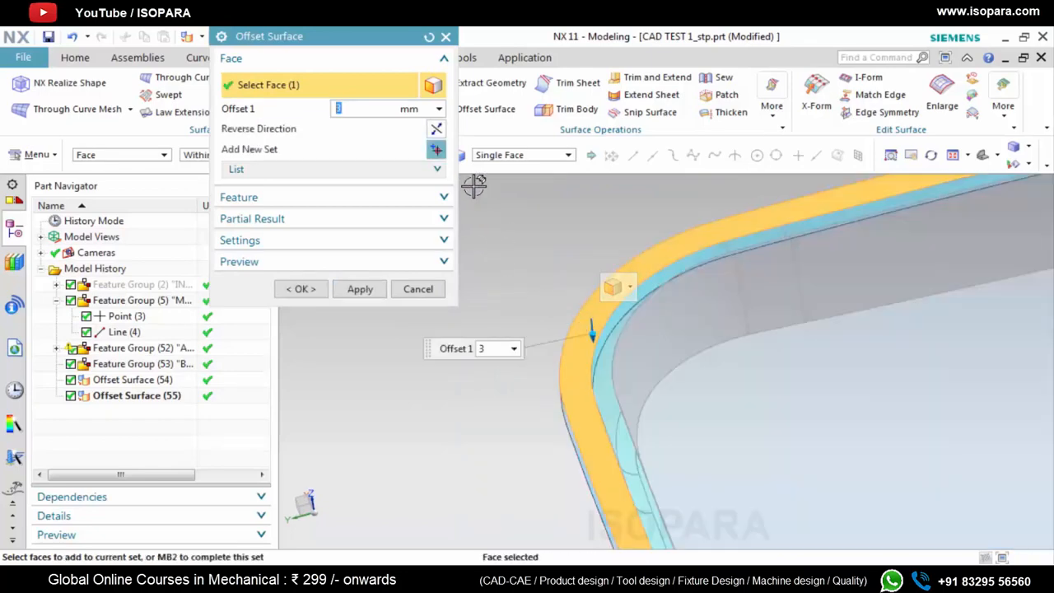
click(446, 38)
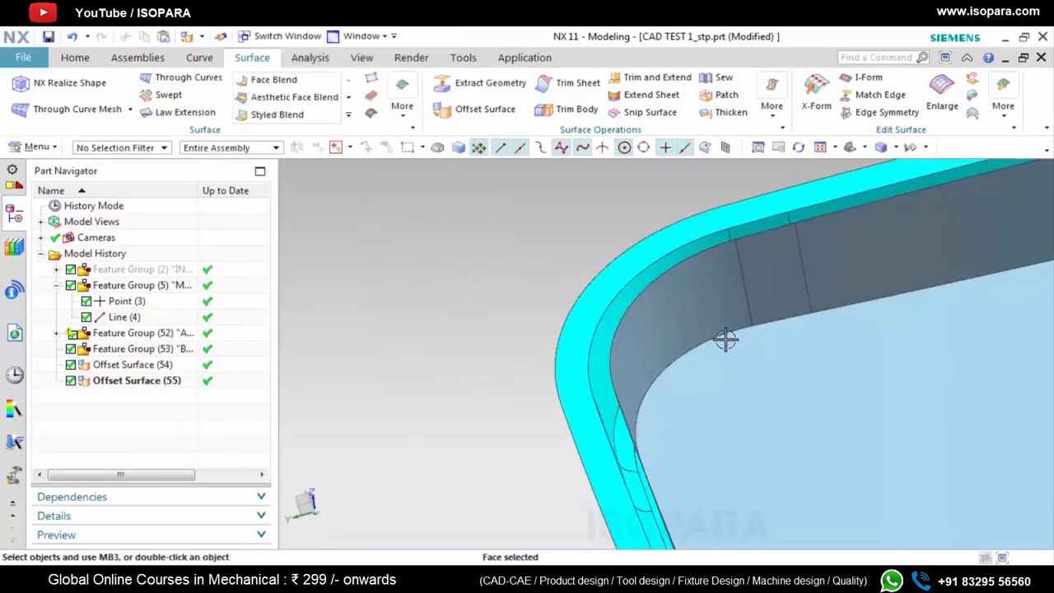
Edit the wall offset surface to include the flat rim face in the 3 mm offset
double_click(689, 308)
scroll(636, 300, up, 2)
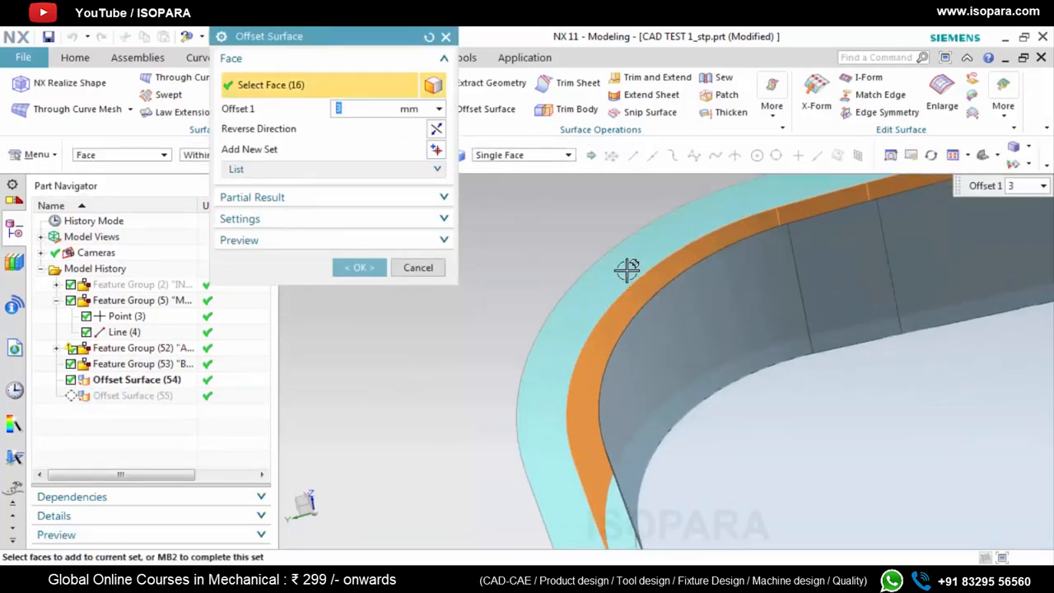
click(782, 323)
scroll(573, 322, down, 5)
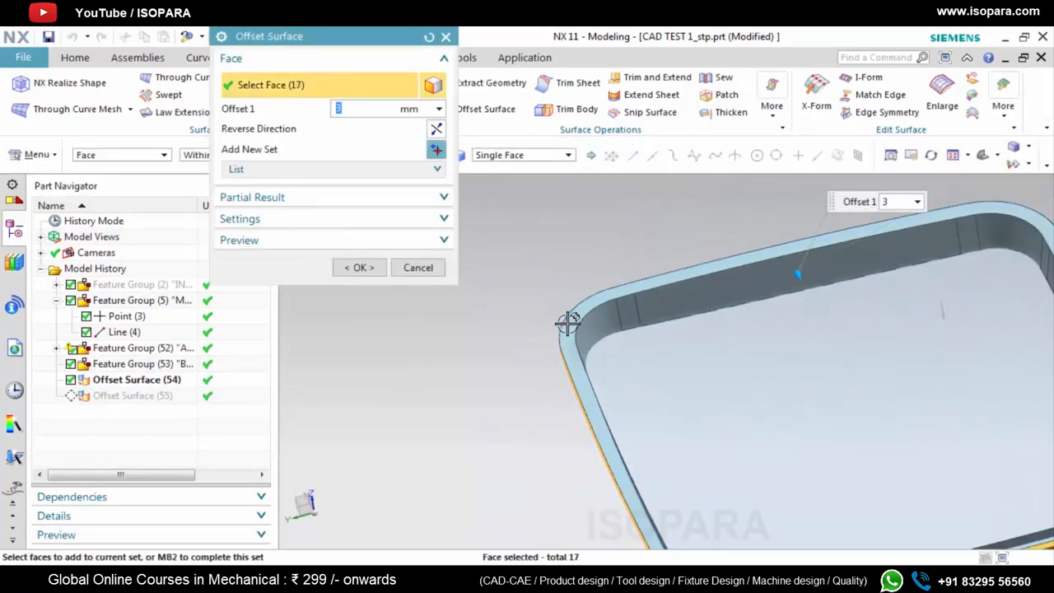
click(359, 268)
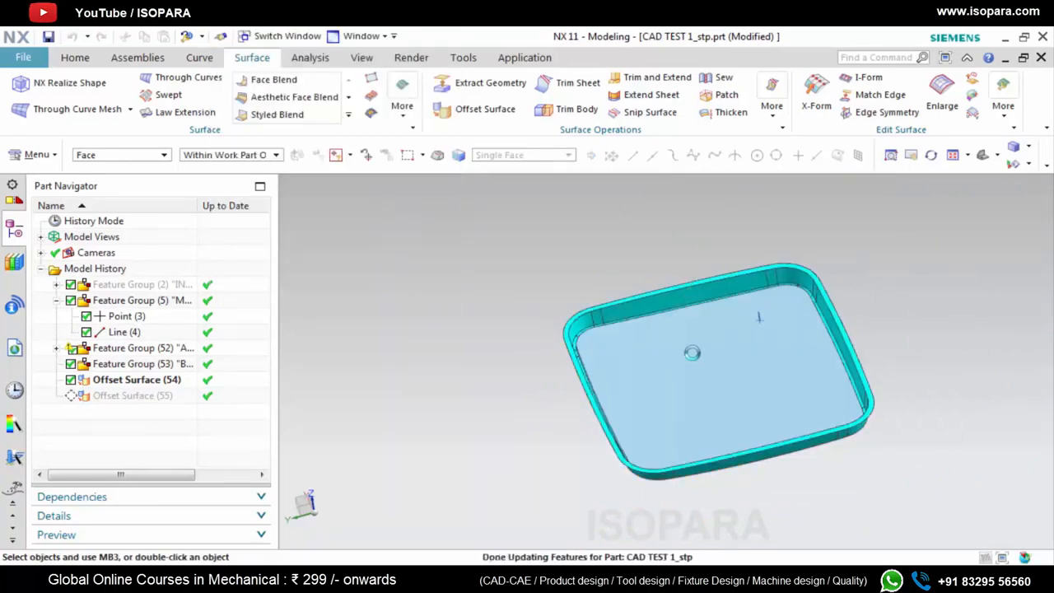
Extend the inner lower edge loop of the offset wall sheet by 0.9 mm, using natural curvature on the original sheet
scroll(568, 324, up, 5)
middle_drag(537, 308, 788, 266)
scroll(513, 307, down, 5)
click(652, 96)
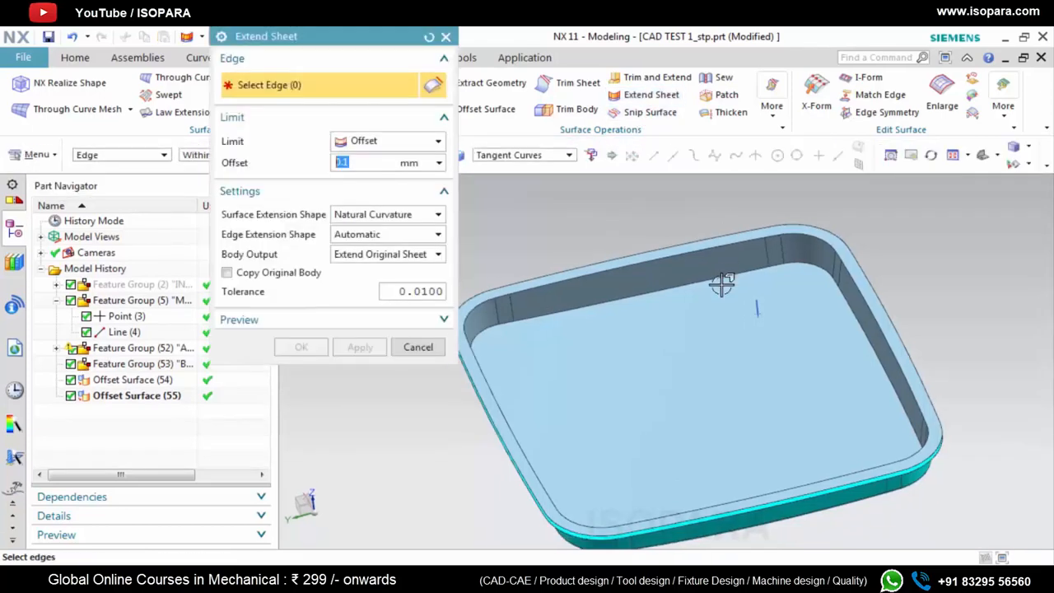
scroll(722, 285, up, 2)
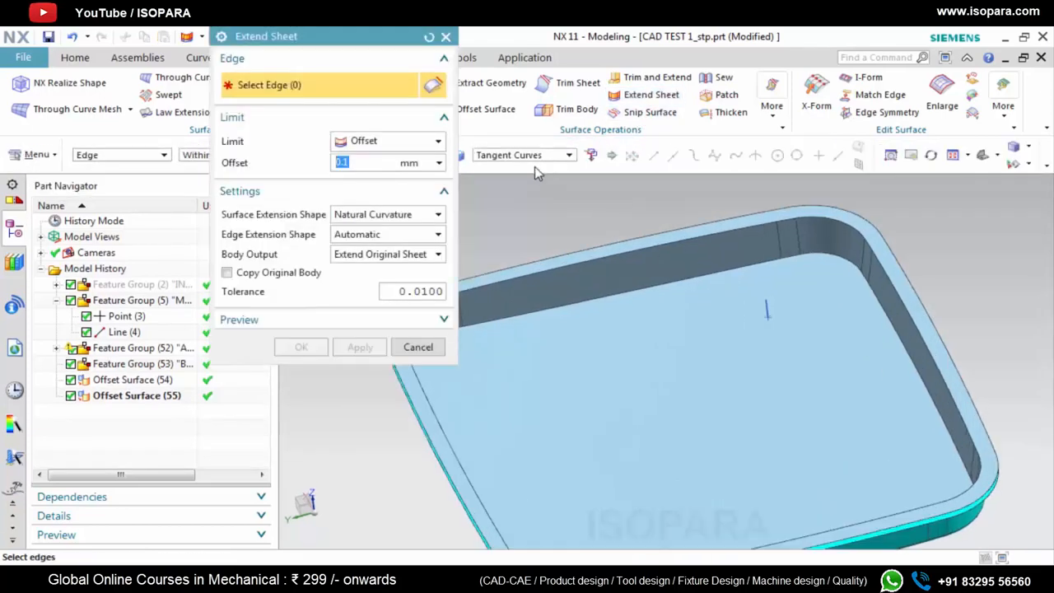
click(885, 311)
scroll(774, 314, down, 3)
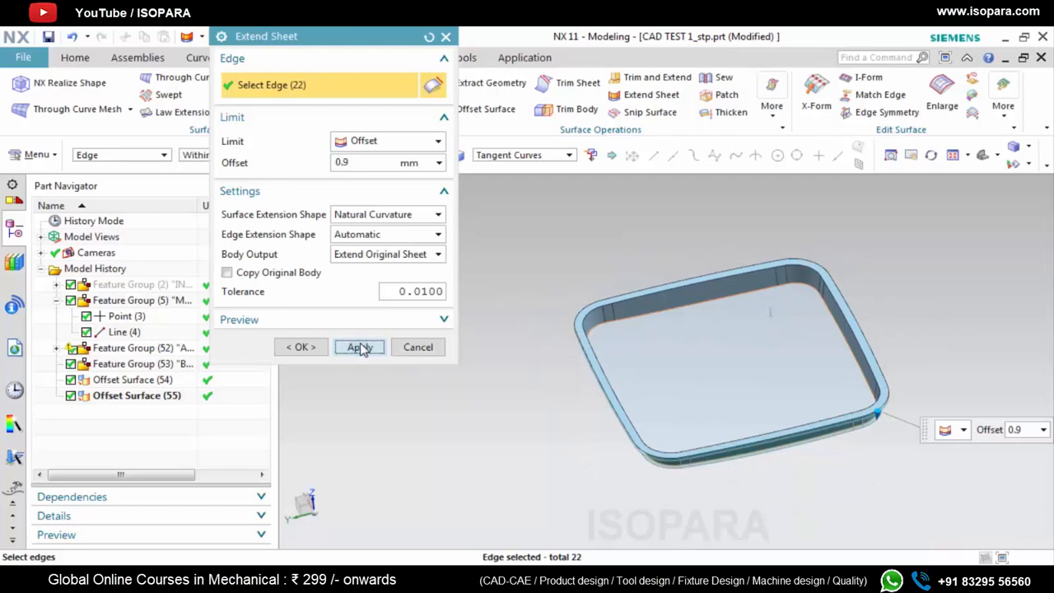
middle_click(624, 319)
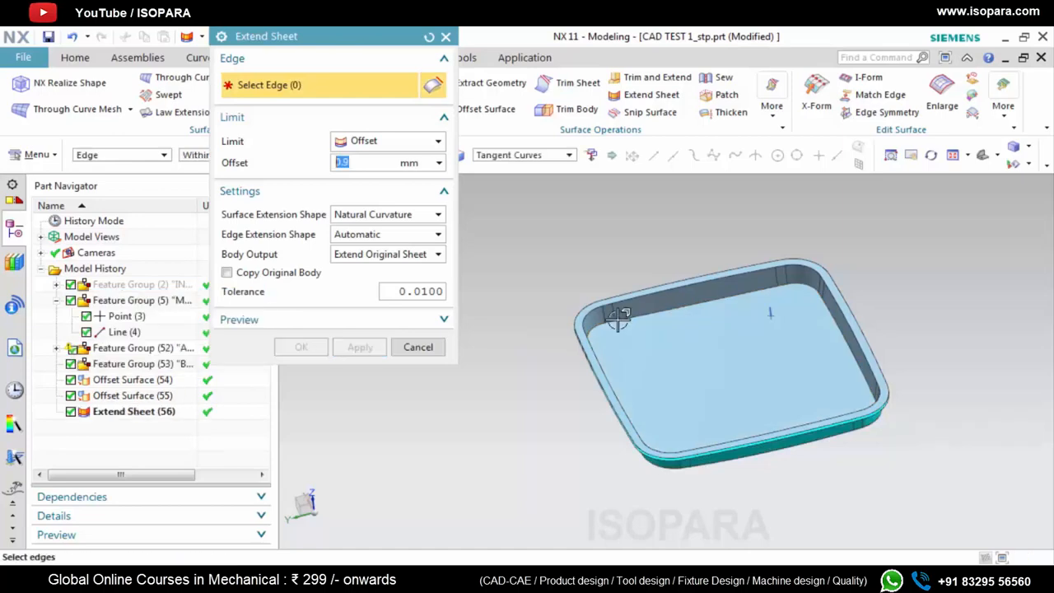
Extend the boundary edges of the offset floor sheet by 0.9 mm and close Extend Sheet
scroll(645, 314, up, 5)
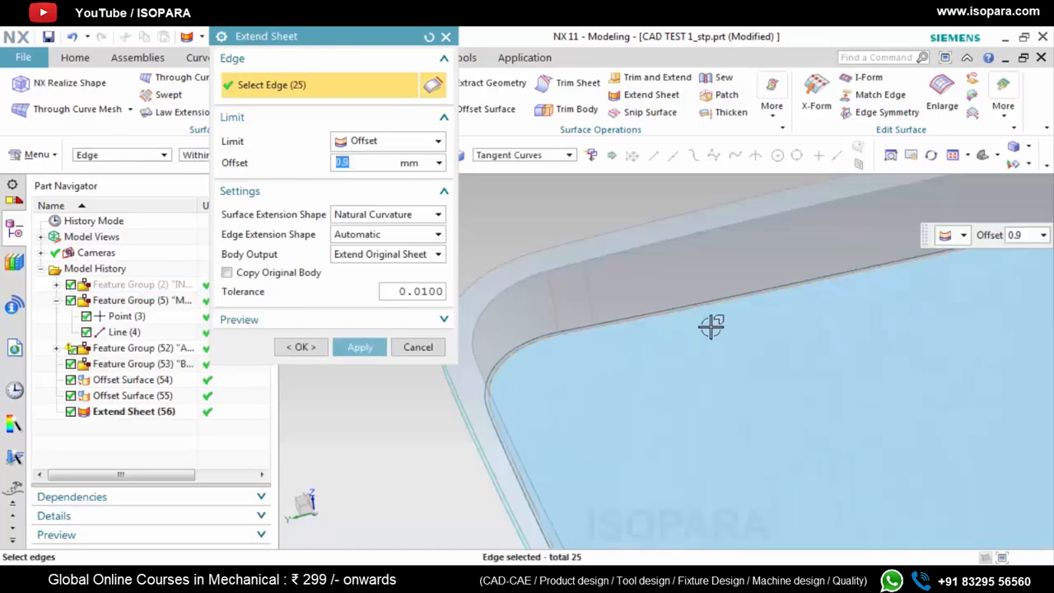
click(358, 347)
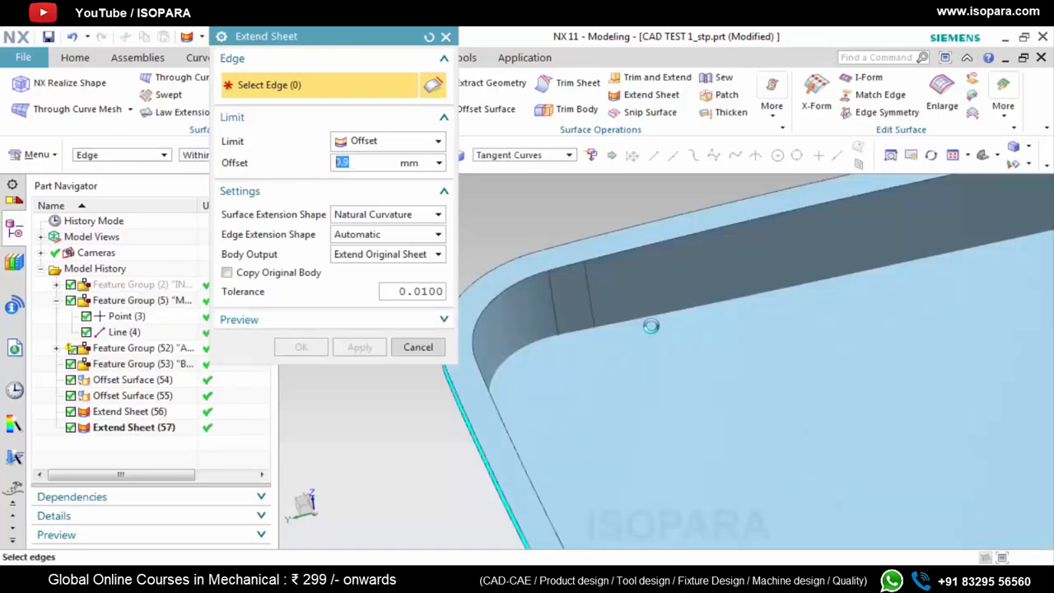
middle_click(652, 324)
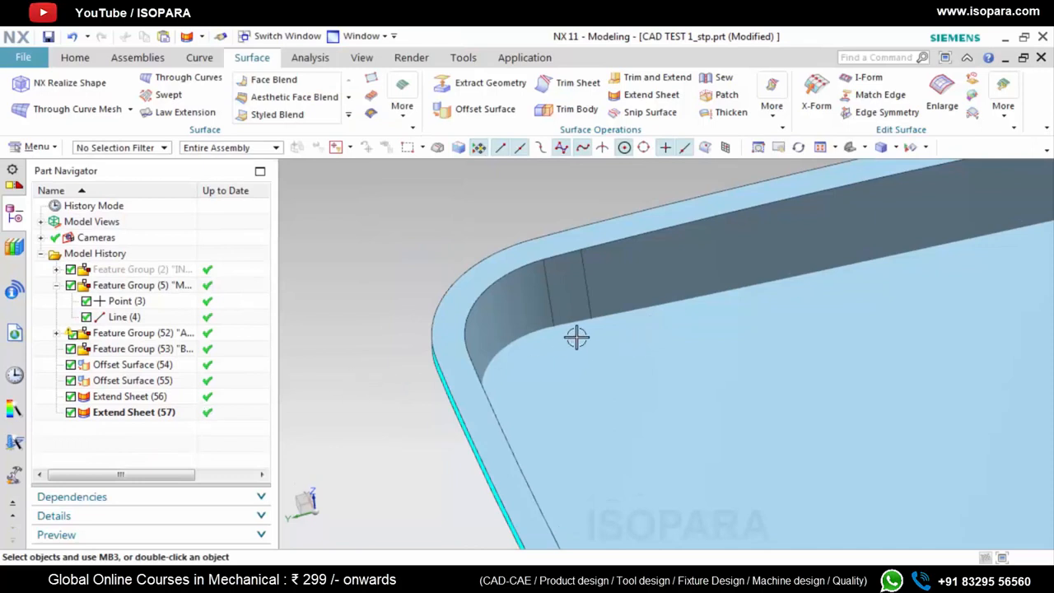
Trim the offset wall sheet against the offset floor with Trim and Extend, using Until Selected and the reversed direction
scroll(560, 340, up, 2)
click(657, 78)
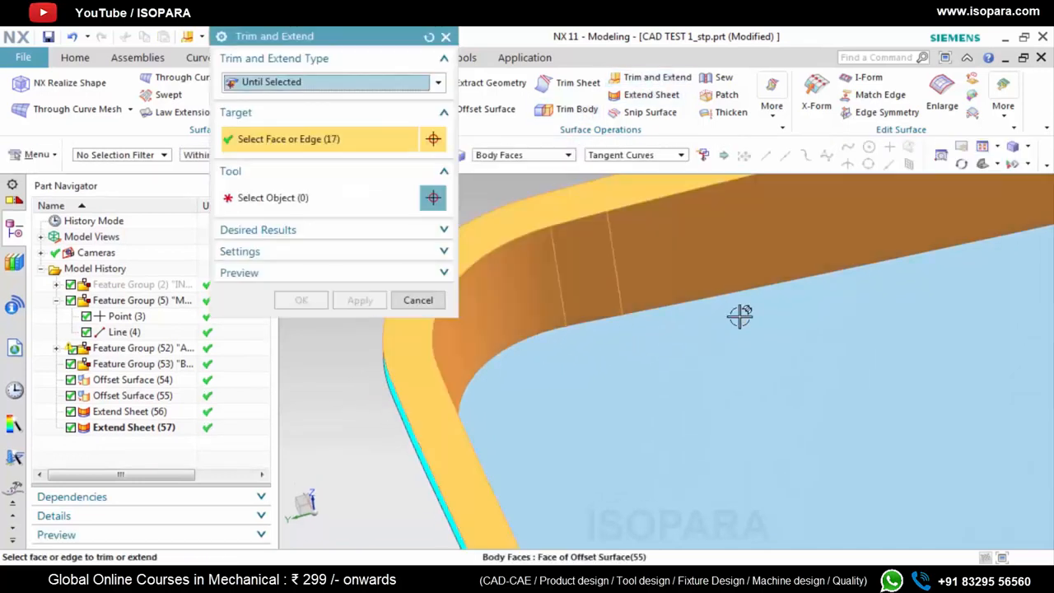
middle_click(733, 337)
click(735, 358)
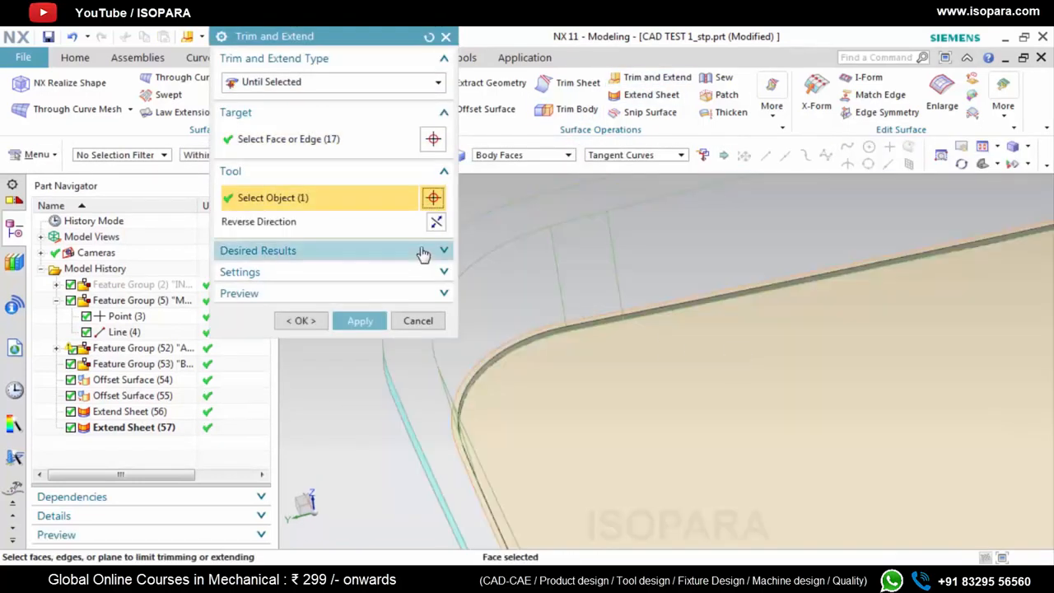
click(436, 223)
click(362, 323)
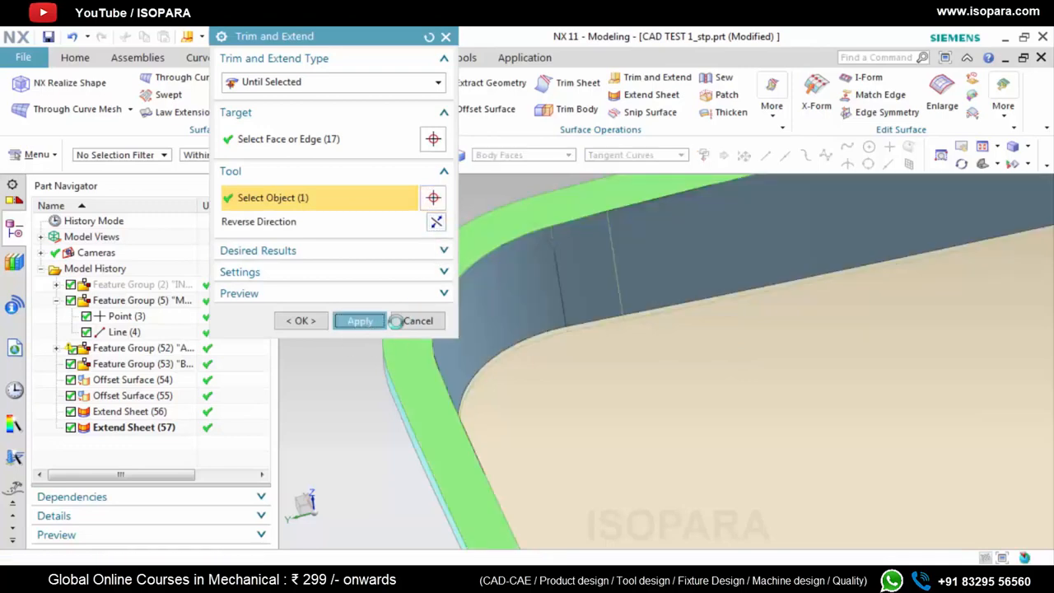
Trim the offset floor sheet against the offset wall body, reversing the direction to keep the inner floor area
click(688, 324)
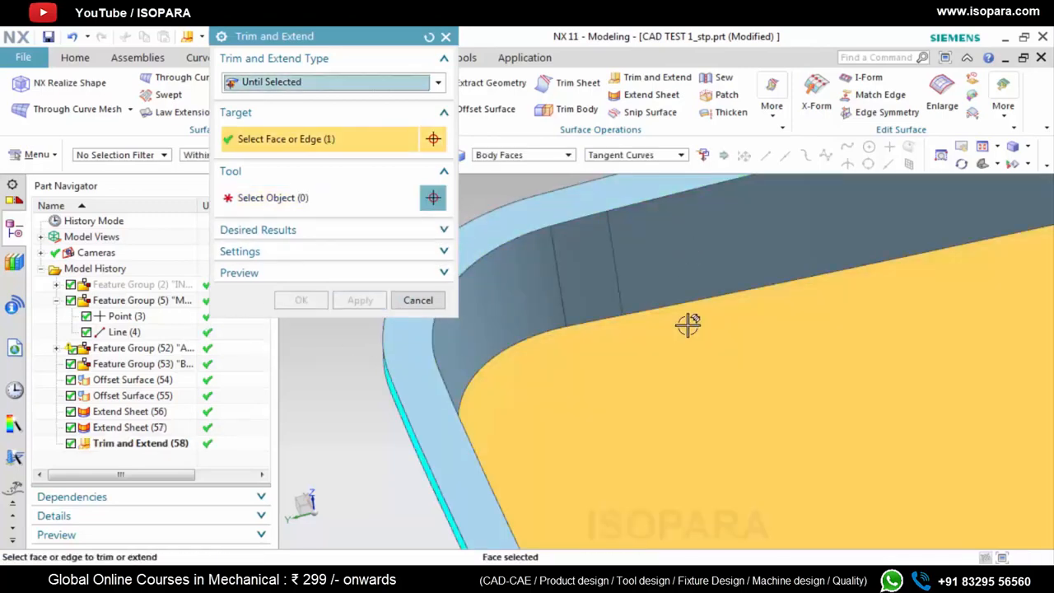
middle_click(706, 252)
click(704, 262)
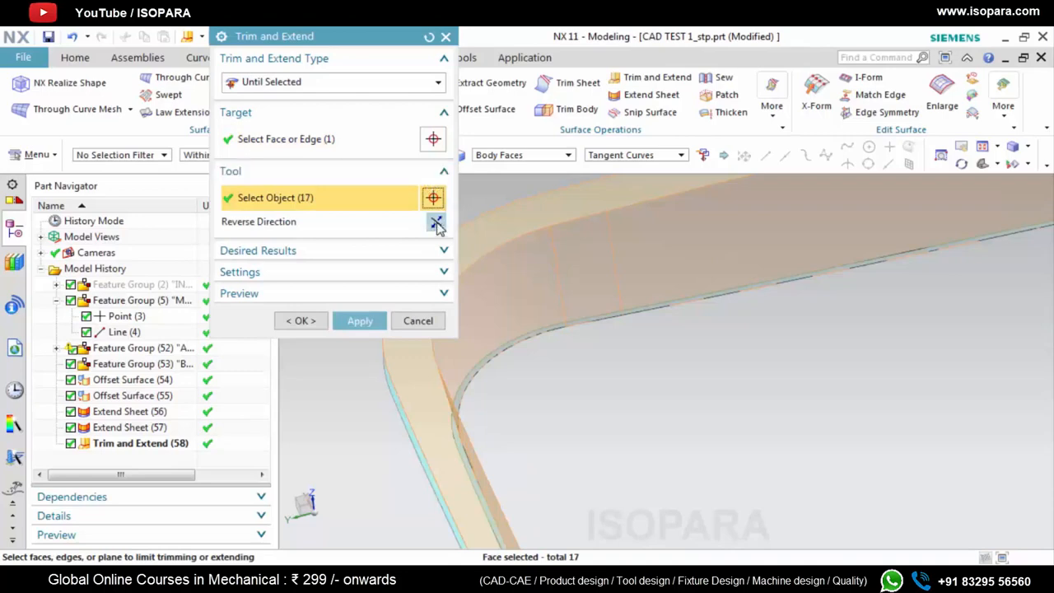
click(367, 326)
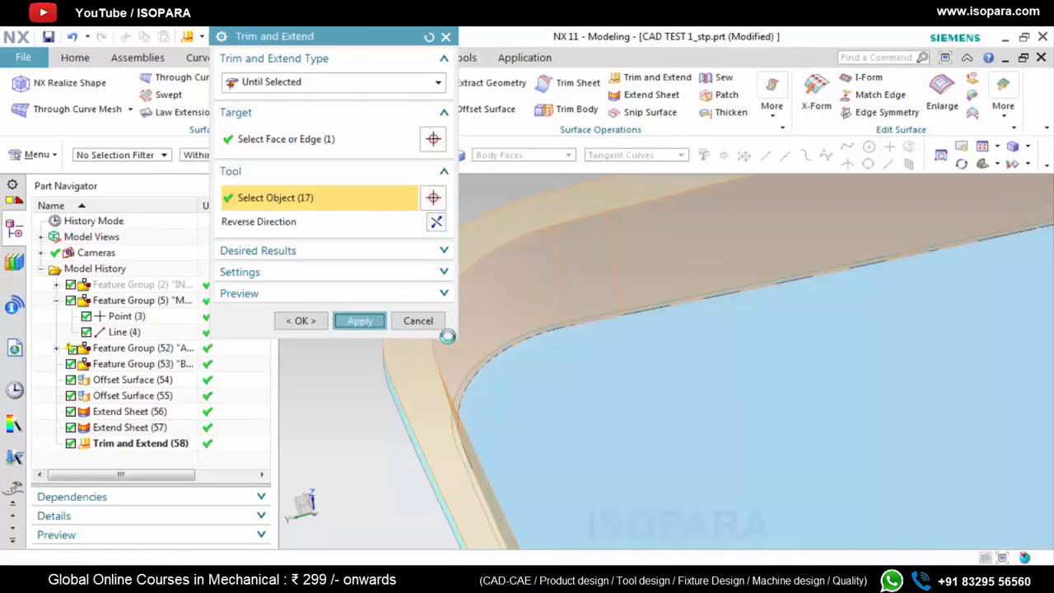
Close Trim and Extend and inspect the trimmed B surface floor, walls and flange rim around the tray
click(446, 36)
key(ctrl+f)
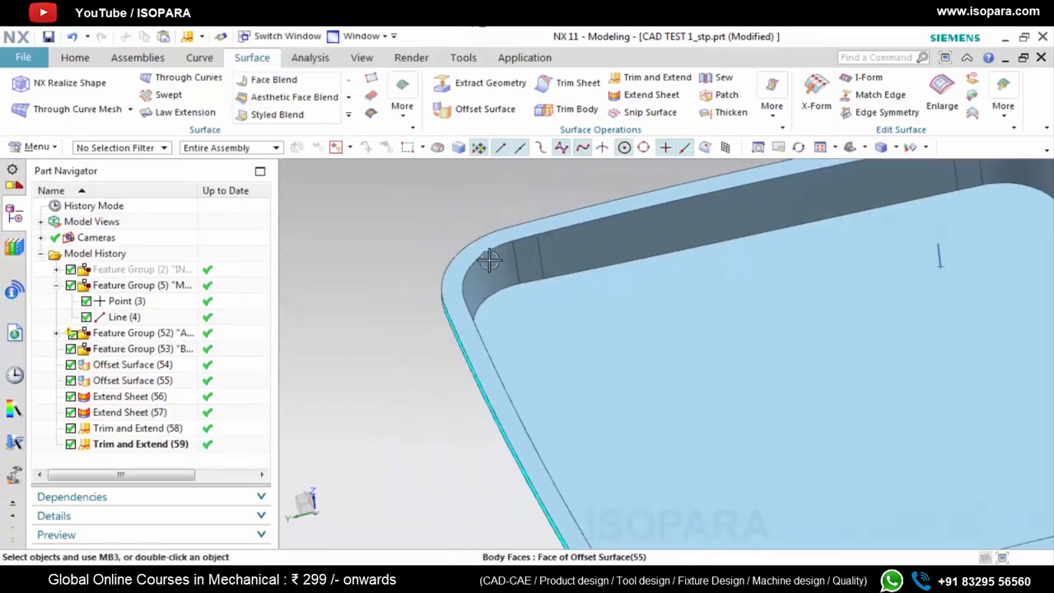
scroll(595, 356, up, 3)
middle_drag(595, 355, 594, 328)
scroll(865, 328, up, 4)
middle_drag(835, 317, 856, 293)
scroll(828, 346, down, 3)
scroll(862, 299, up, 4)
middle_drag(794, 313, 749, 258)
scroll(774, 247, down, 3)
scroll(752, 271, up, 4)
Show the hidden input solid body and compare its rim with the offset surface
right_click(148, 269)
click(203, 127)
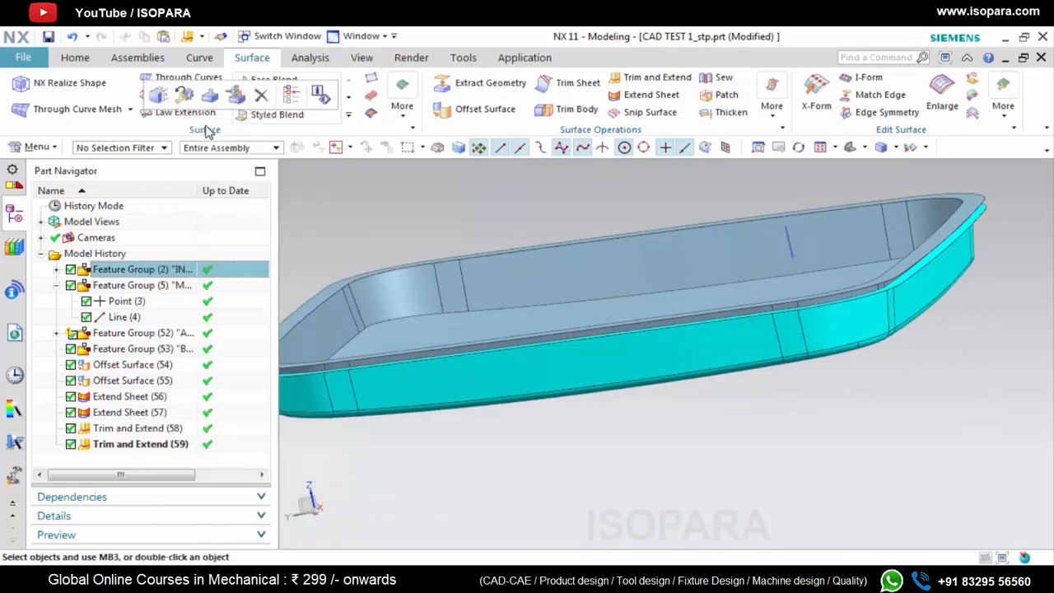
click(770, 239)
click(360, 229)
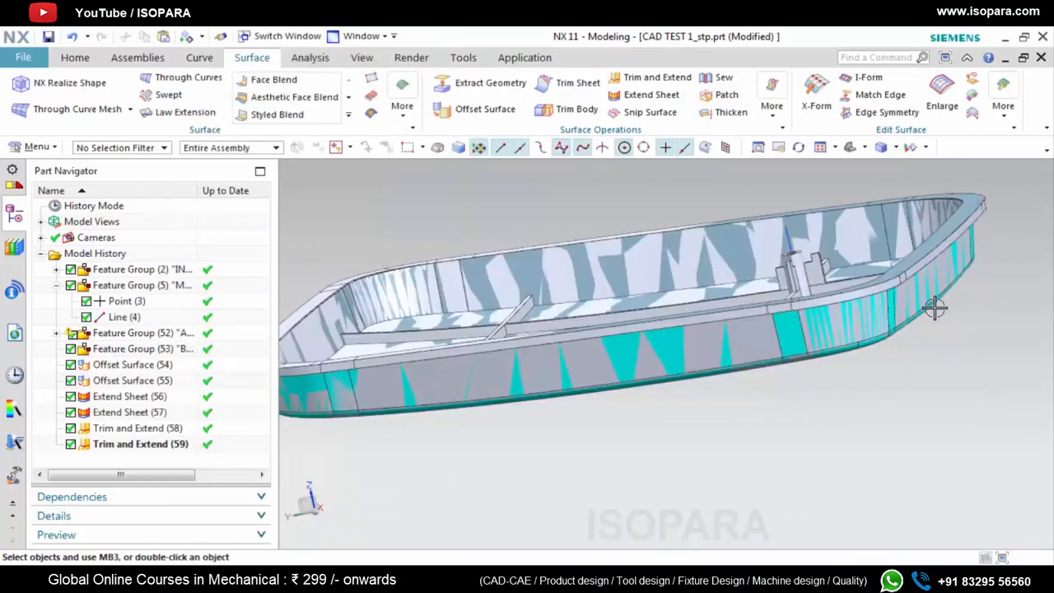
scroll(882, 273, up, 5)
middle_drag(868, 297, 963, 330)
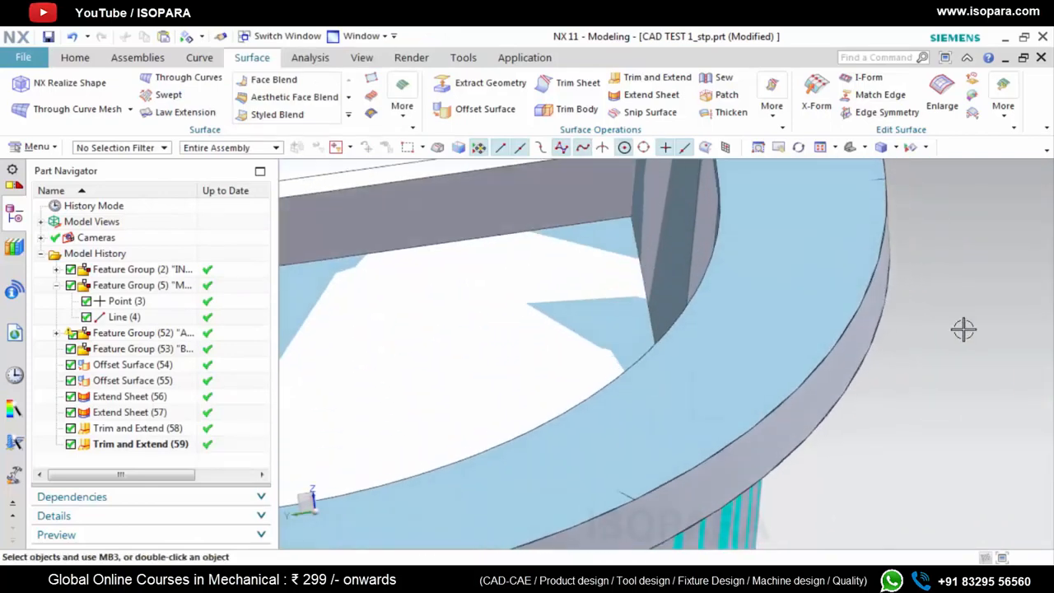
scroll(963, 330, down, 5)
Hide the input solid body, leaving only the surface sheets in view
right_click(147, 272)
click(183, 127)
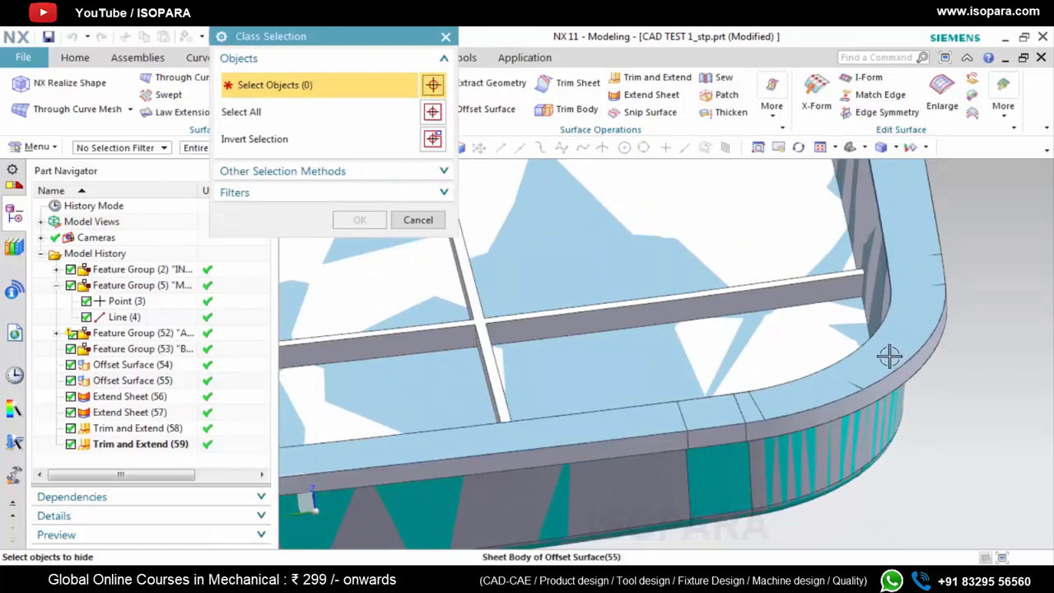
scroll(898, 395, up, 3)
click(861, 388)
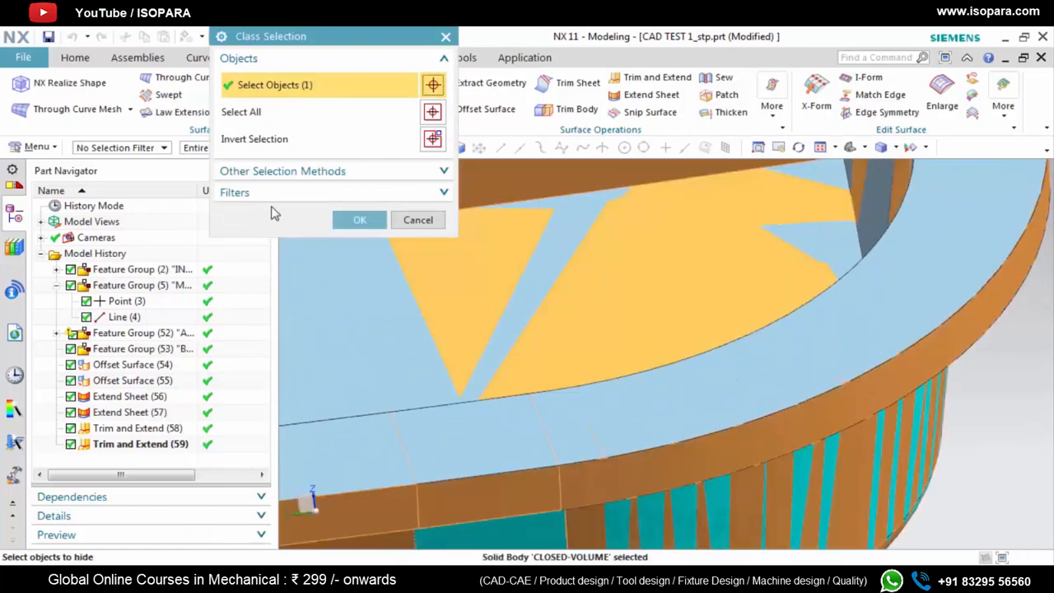
click(360, 221)
scroll(908, 374, down, 5)
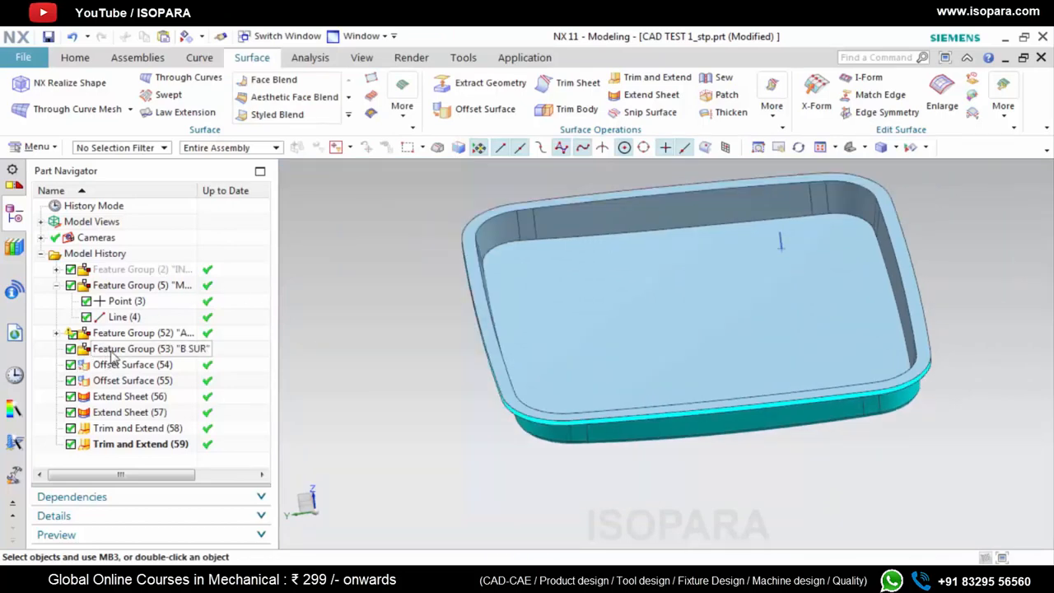
Move the features from Offset Surface (54) through Trim and Extend (59) into the B SUR feature group
click(115, 366)
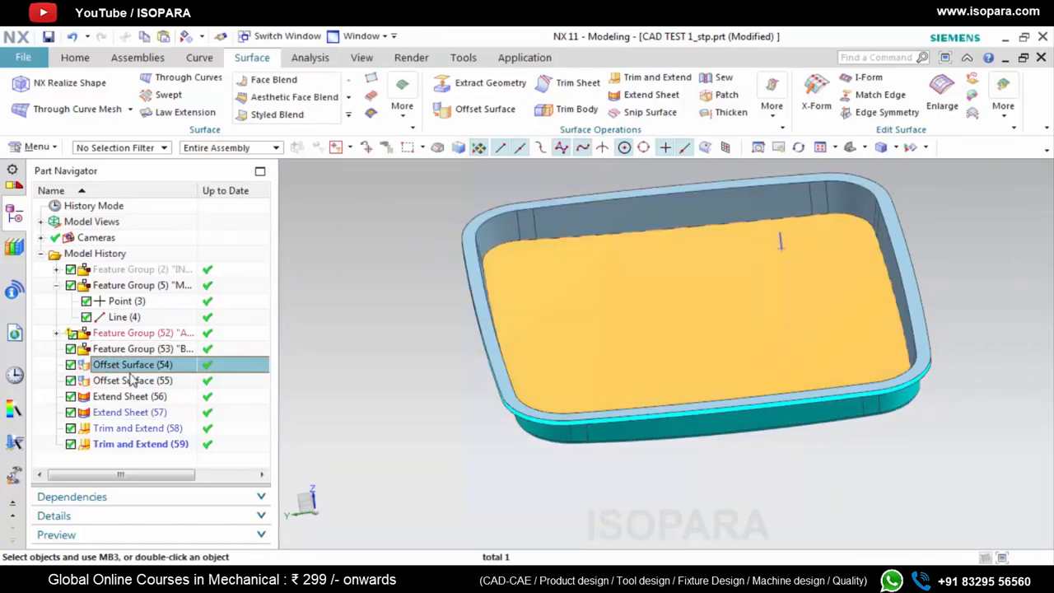
shift+click(134, 444)
drag(112, 365, 127, 350)
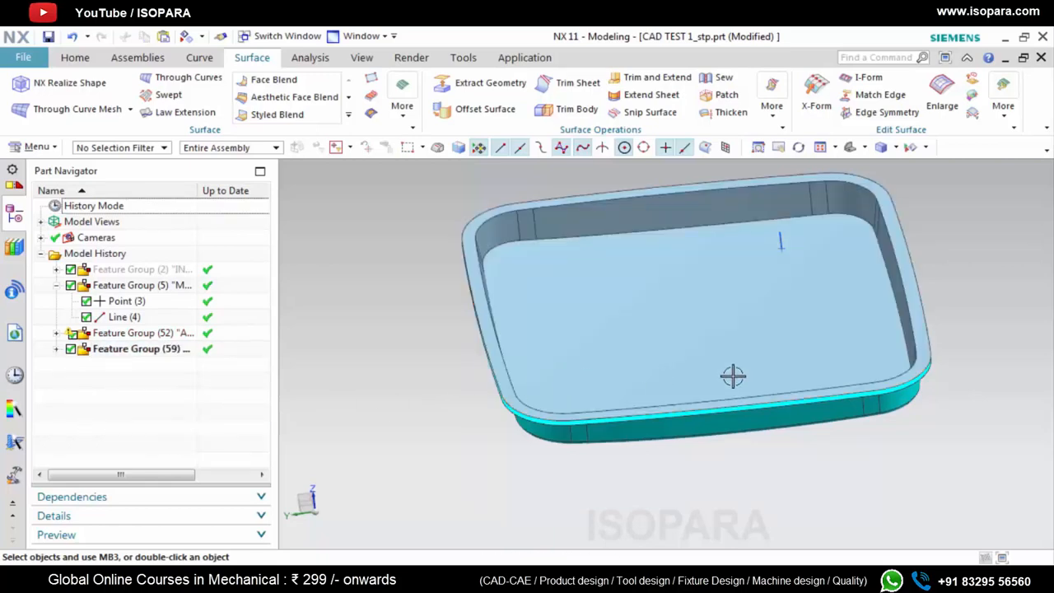
Create an empty feature group named C SUR at the top level of the model history
scroll(747, 377, down, 2)
middle_drag(747, 378, 741, 368)
scroll(588, 394, up, 5)
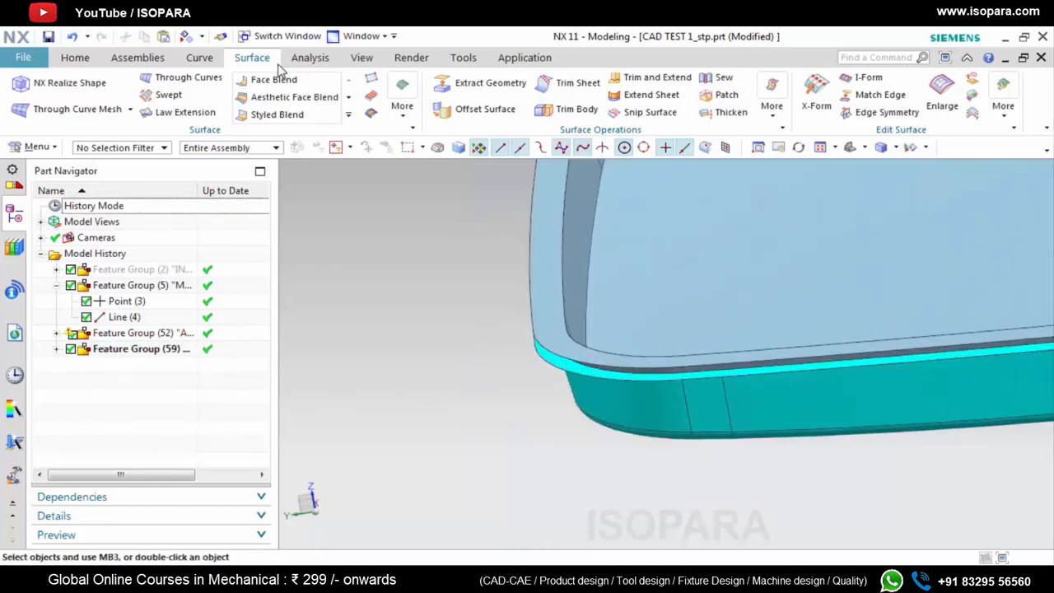
click(33, 147)
mouse_move(47, 244)
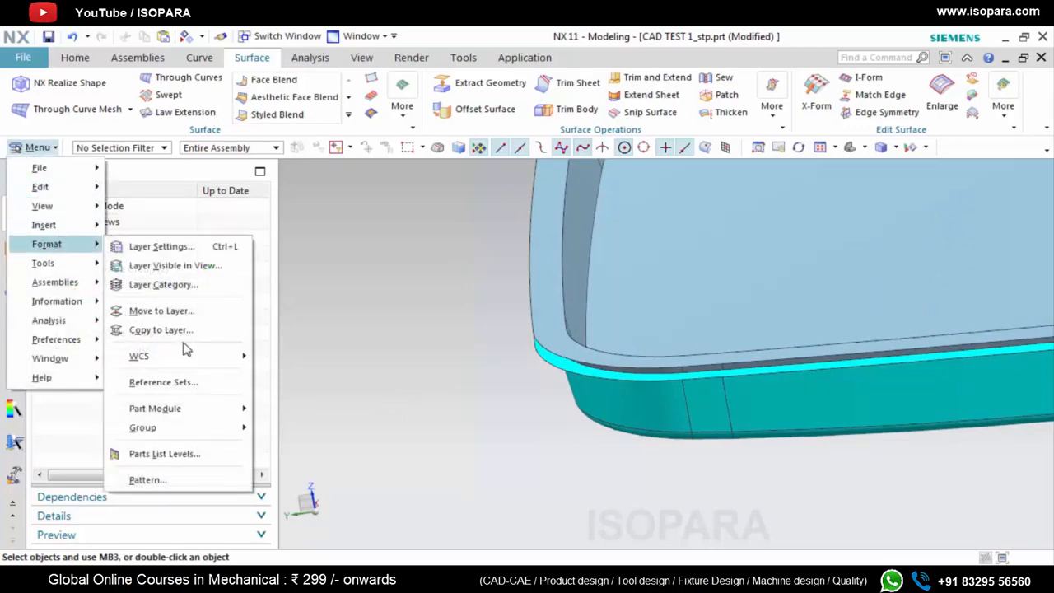
mouse_move(181, 427)
click(325, 554)
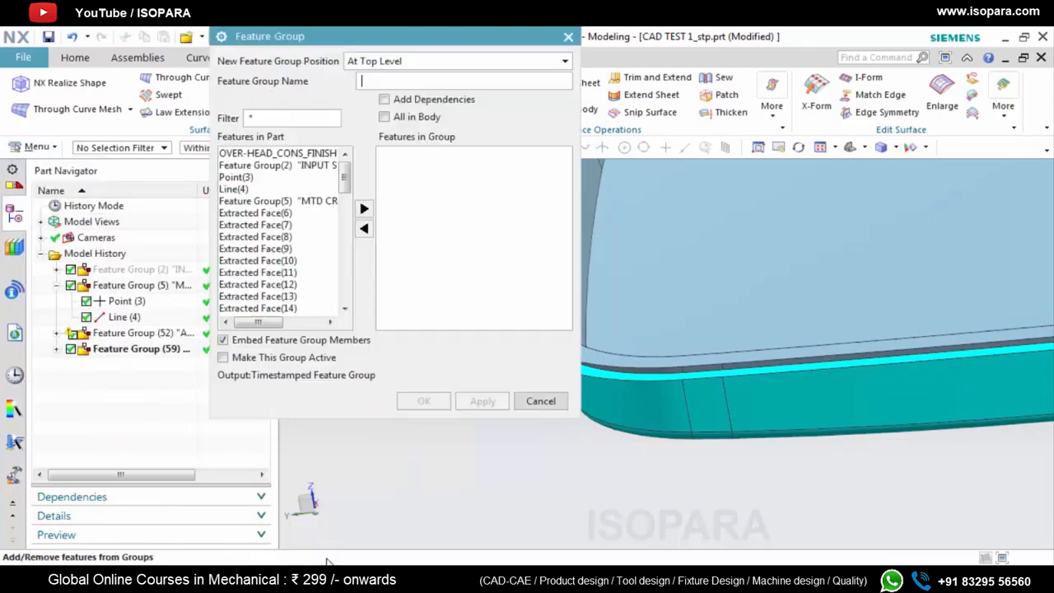
text(C SUR)
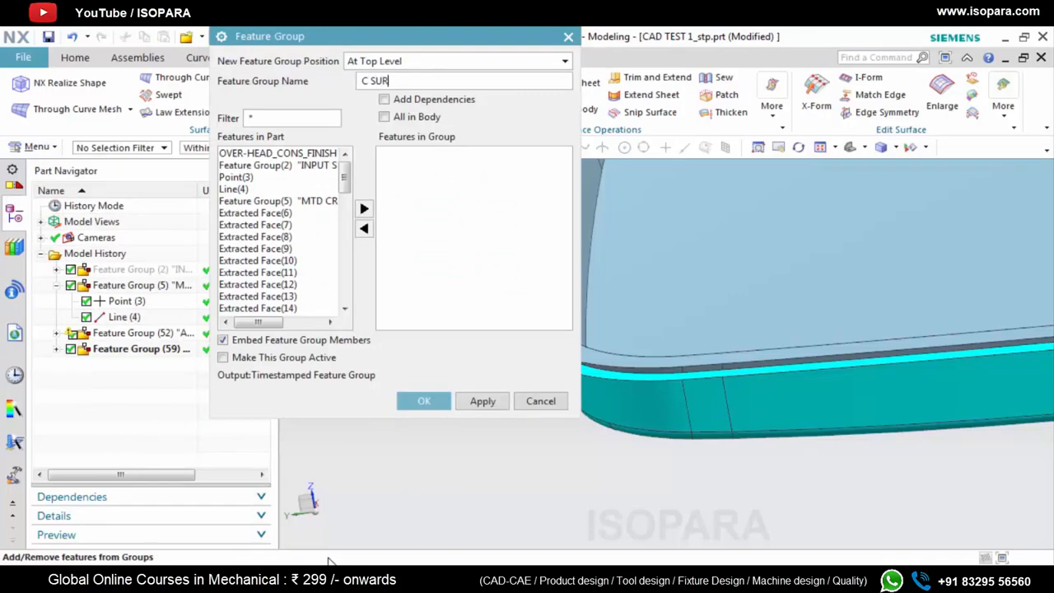
click(424, 402)
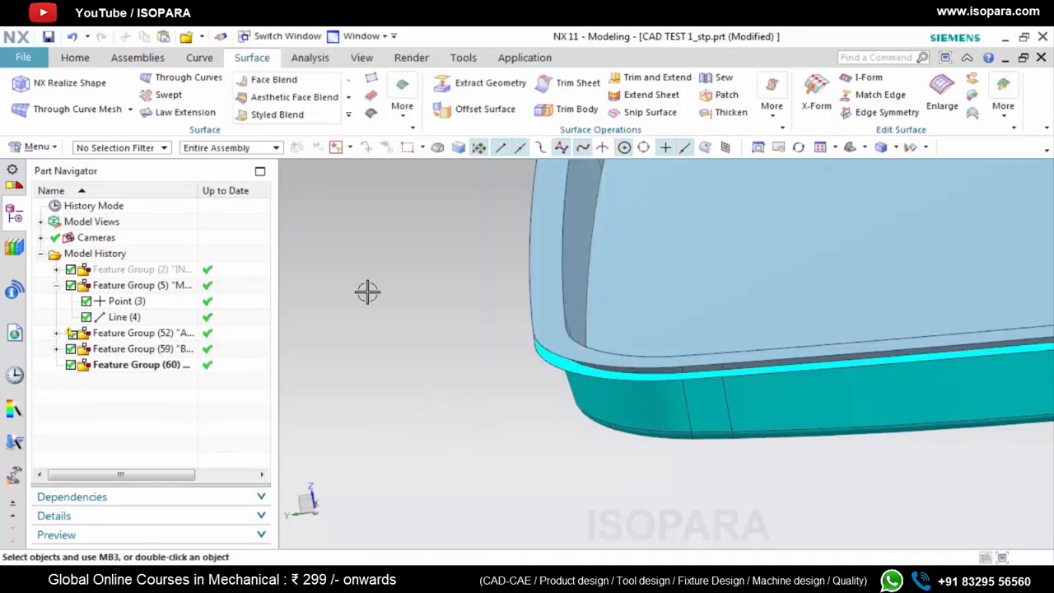
Set up a Vector-type Law Extension on the A surface's outer rim edge loop, using the vertical line as reference vector
click(176, 112)
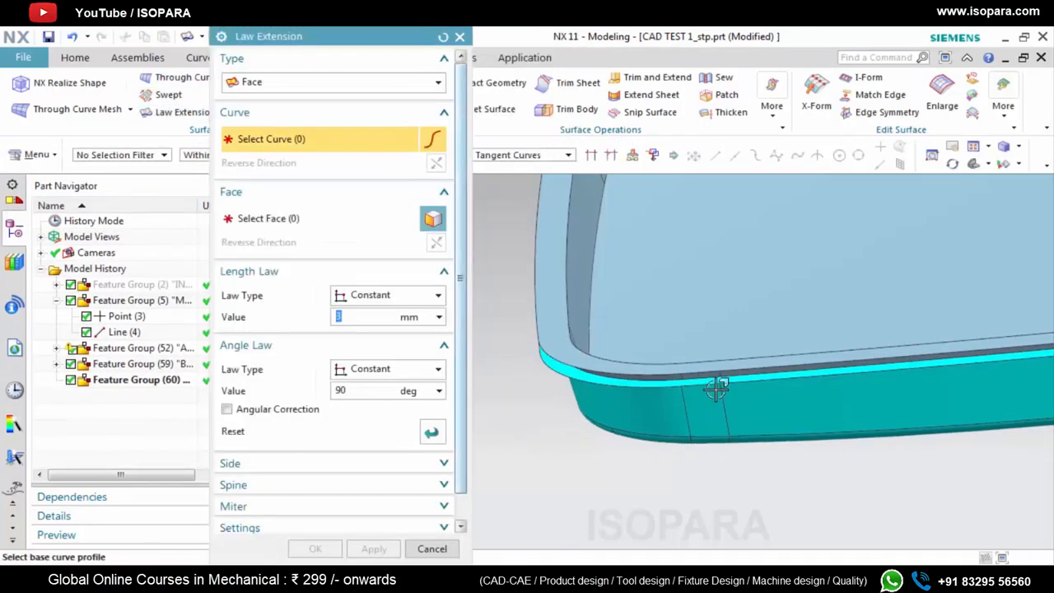
click(341, 82)
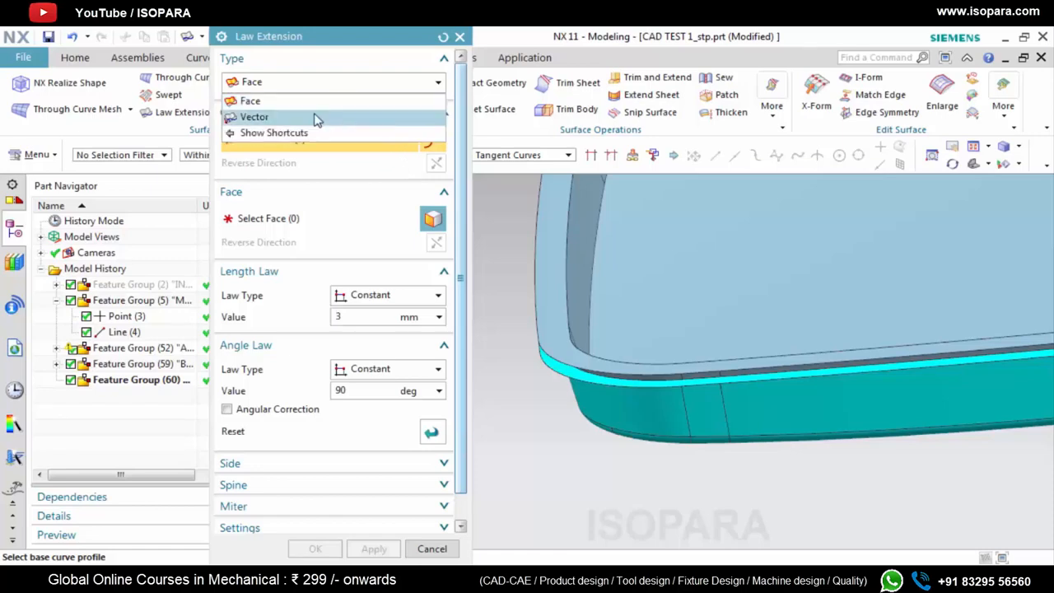
click(316, 116)
scroll(780, 356, up, 3)
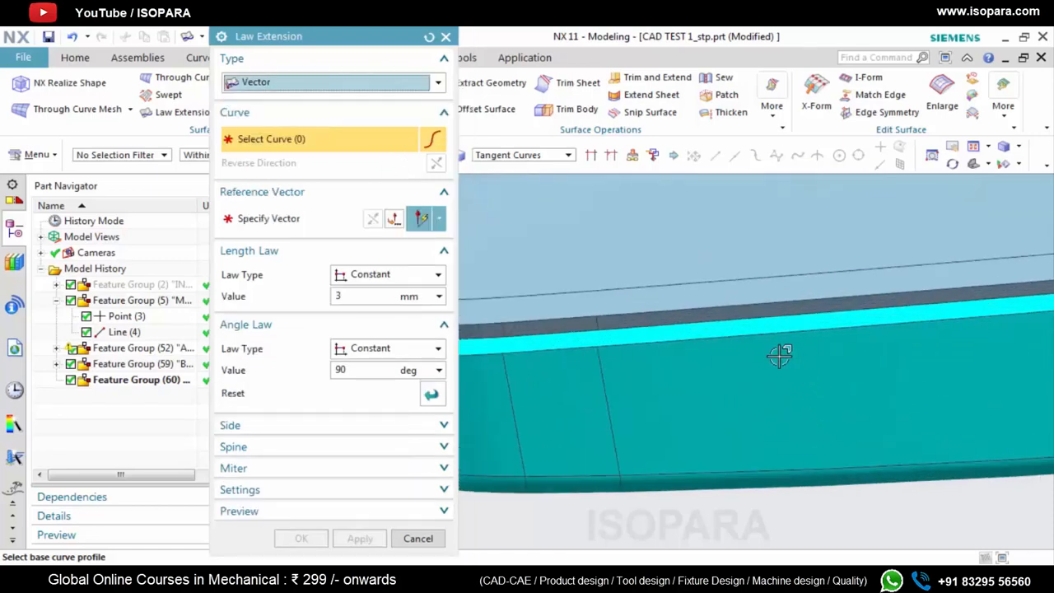
click(731, 341)
scroll(653, 396, down, 5)
click(305, 221)
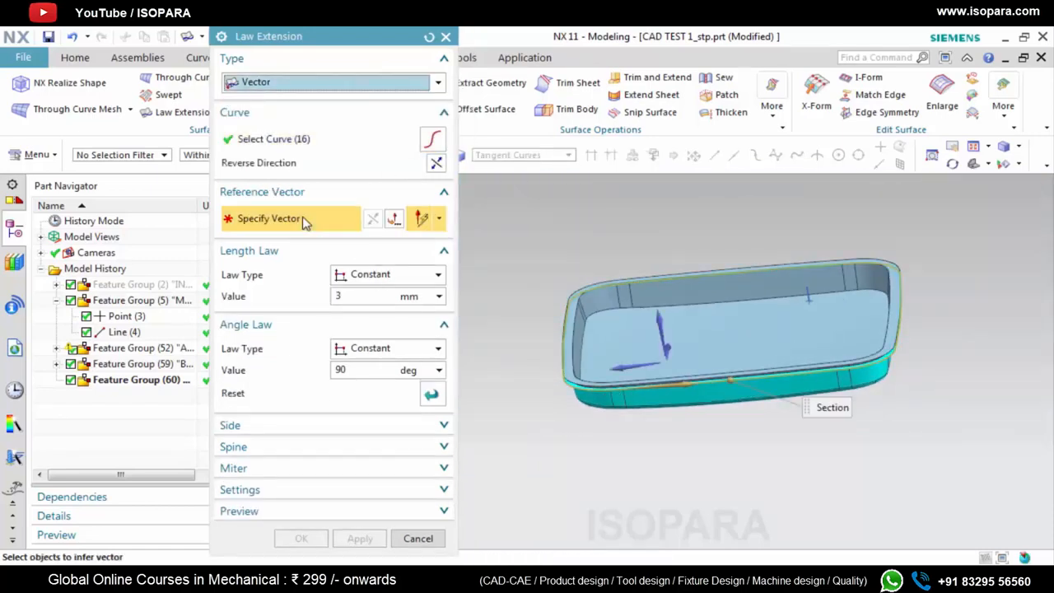
scroll(820, 310, up, 9)
click(771, 227)
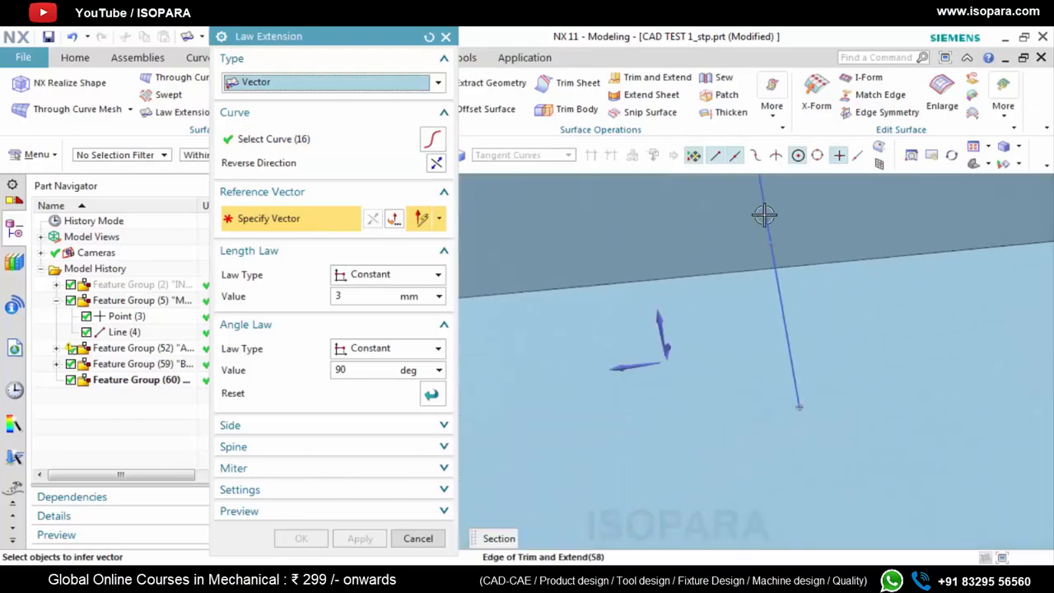
scroll(780, 296, down, 8)
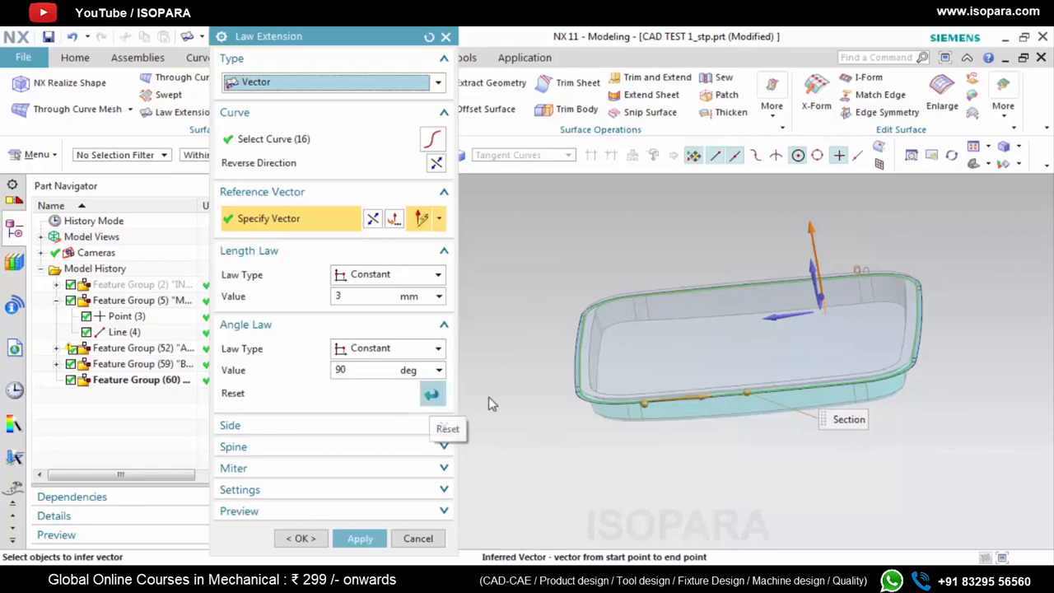
Set the law extension's constant angle to -1 degree, apply it with a 3 mm length and close the command
scroll(859, 370, up, 6)
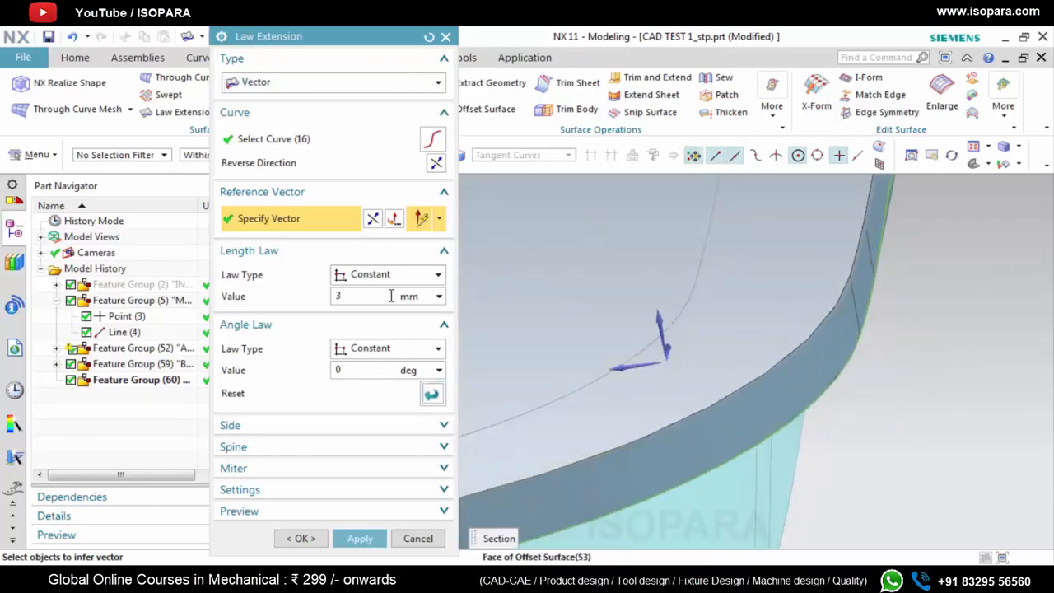
double_click(380, 370)
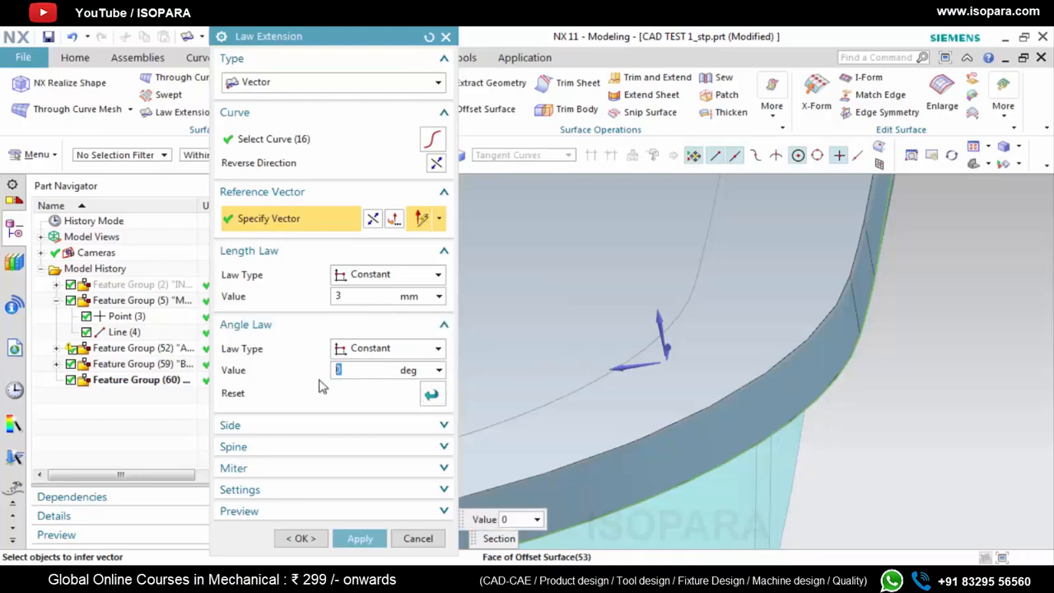
click(375, 300)
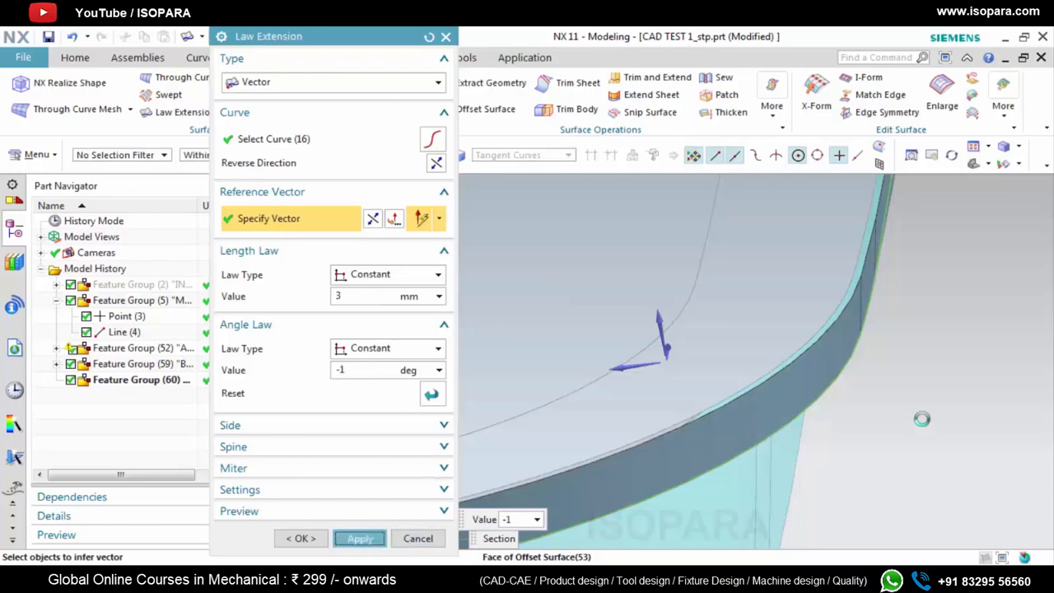
click(360, 538)
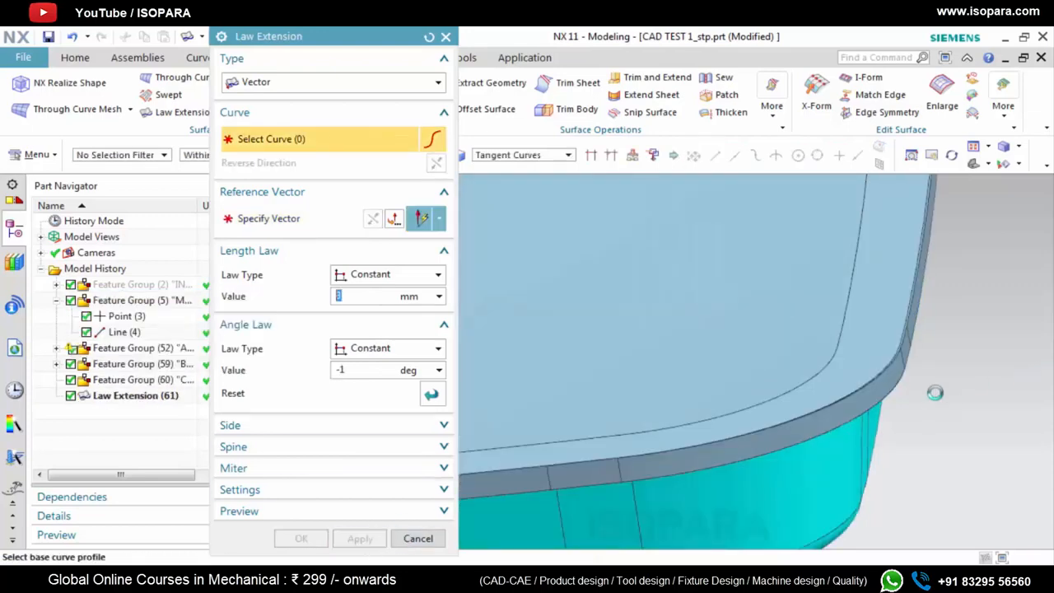
click(445, 38)
Edit the law extension around the rim to a constant length of 4 mm
middle_drag(894, 377, 871, 370)
double_click(128, 383)
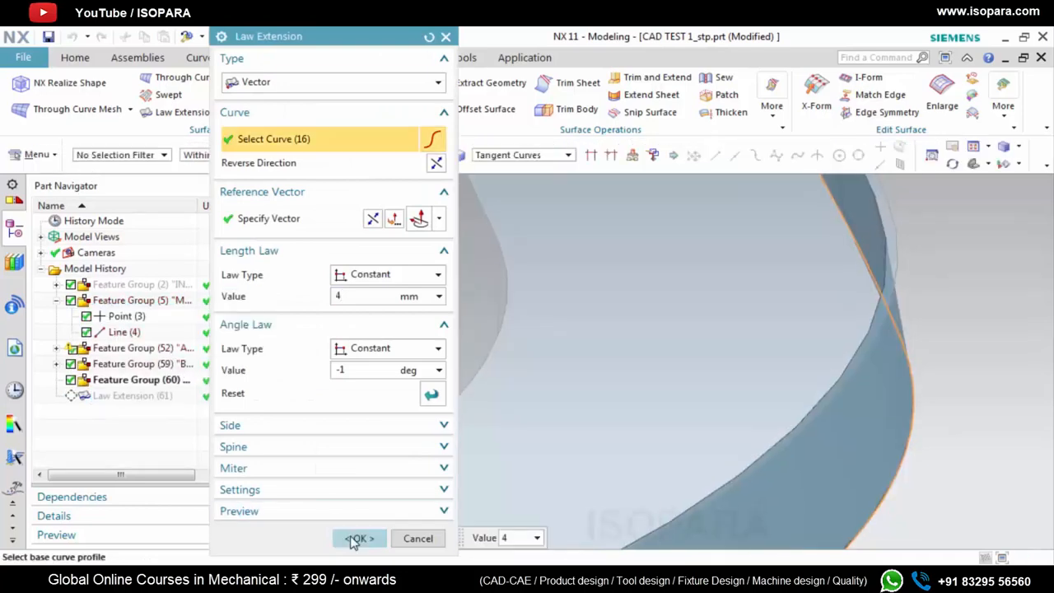
middle_click(889, 346)
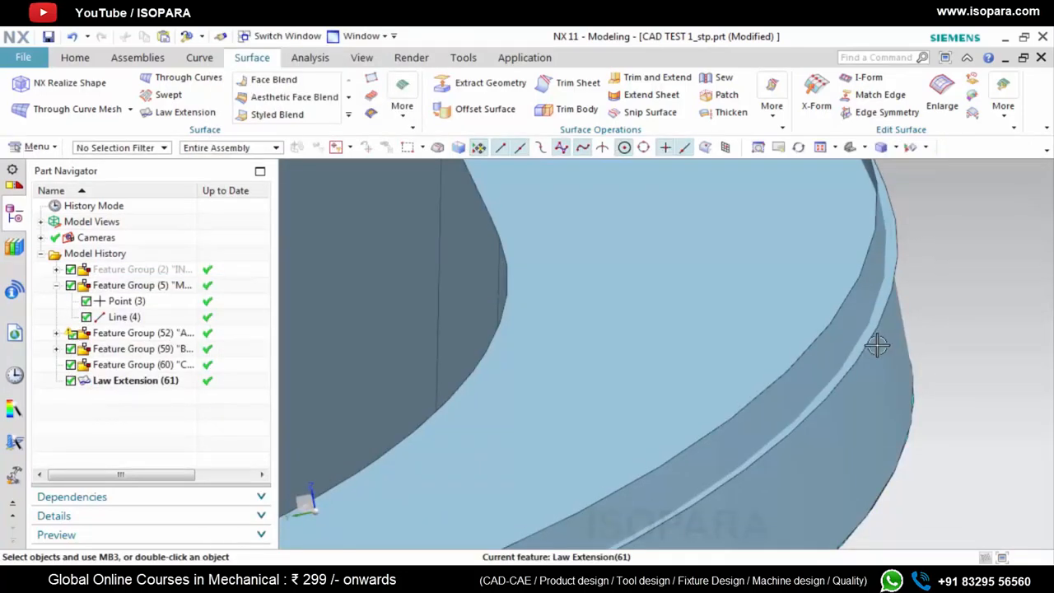
Trim the B surface's flange against the law extension wall with Trim and Extend, using Until Selected
scroll(889, 341, down, 5)
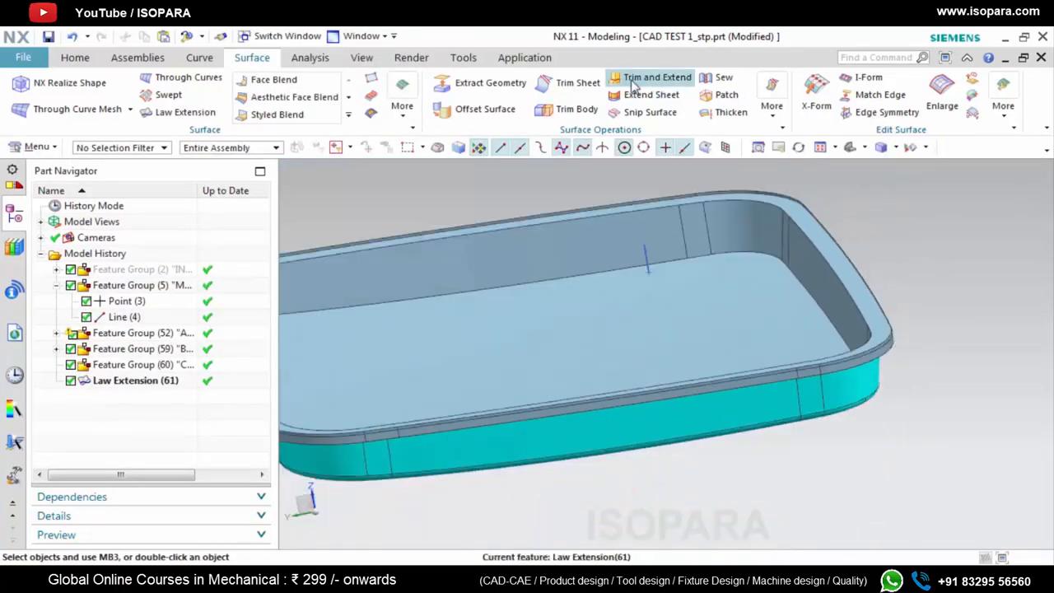
click(633, 82)
scroll(910, 355, up, 5)
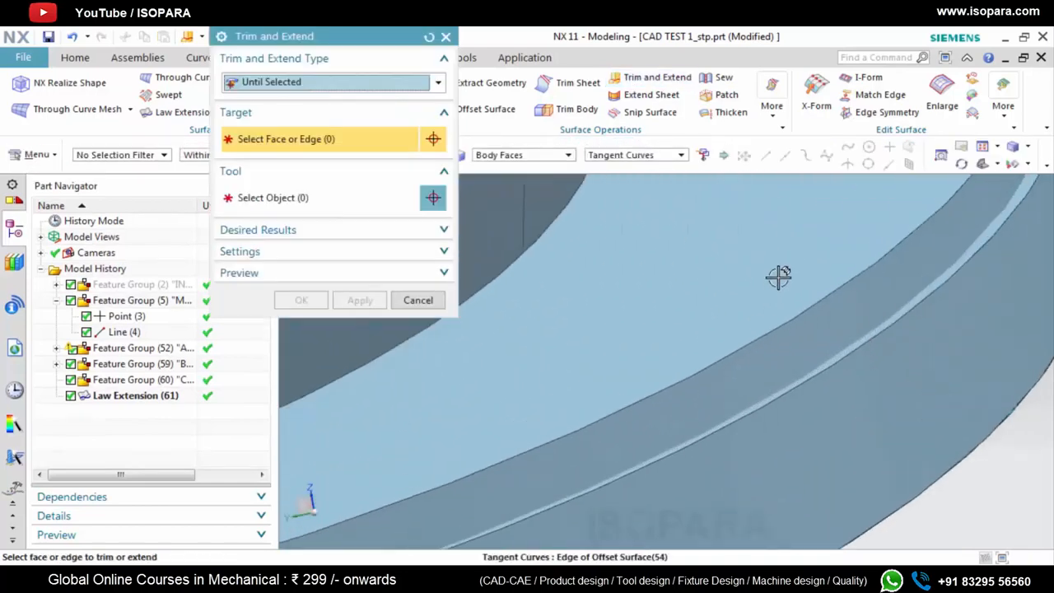
click(781, 280)
click(805, 313)
middle_drag(740, 334, 750, 367)
click(371, 329)
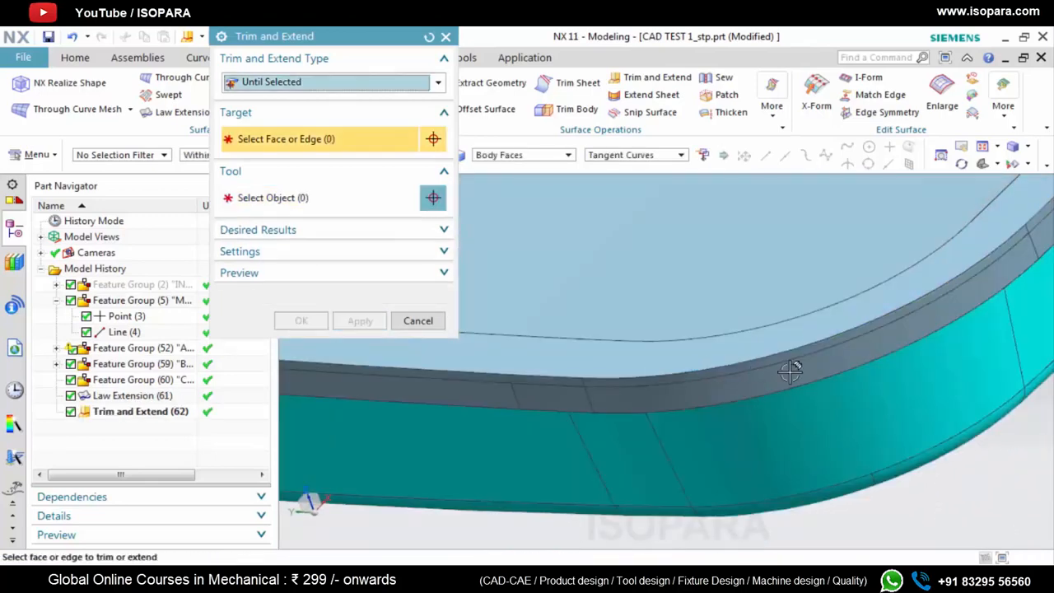
Trim the law extension wall against the B surface's flange using Until Selected, and close Trim and Extend
scroll(782, 353, down, 3)
scroll(778, 318, down, 3)
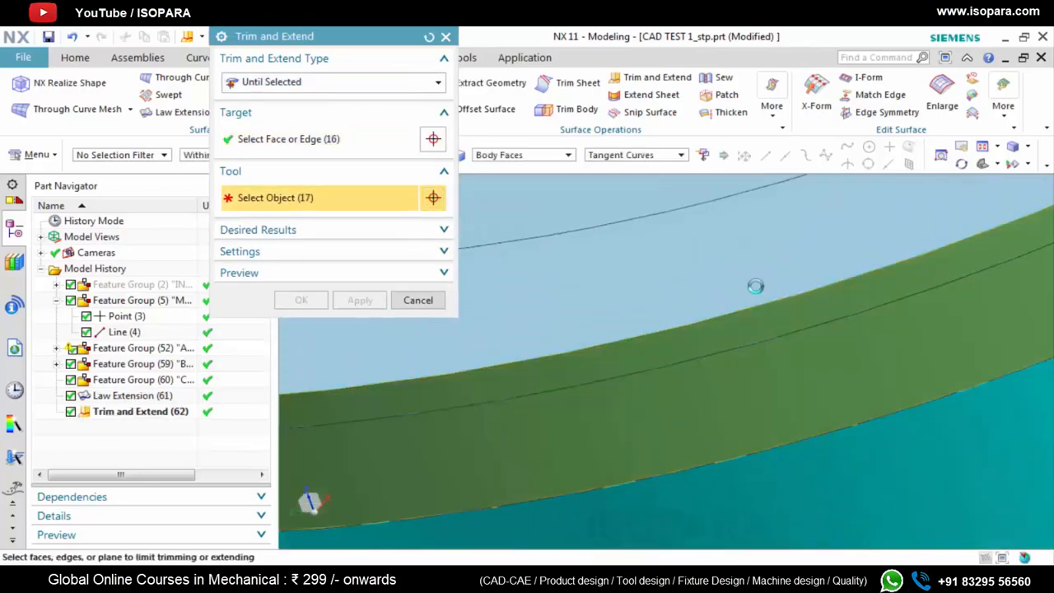
middle_drag(755, 286, 566, 348)
click(566, 347)
click(354, 326)
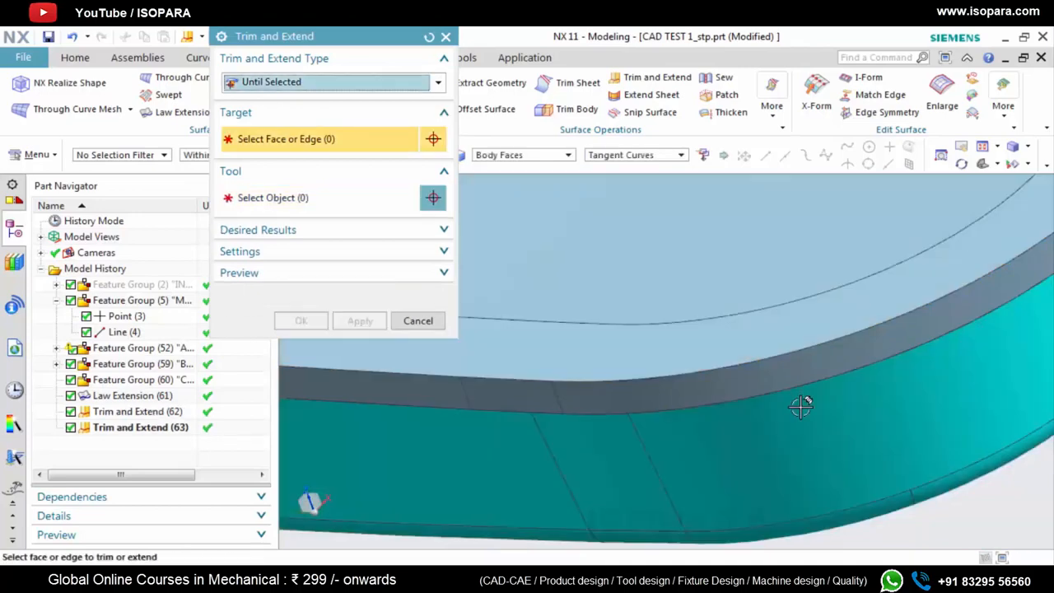
scroll(801, 405, up, 6)
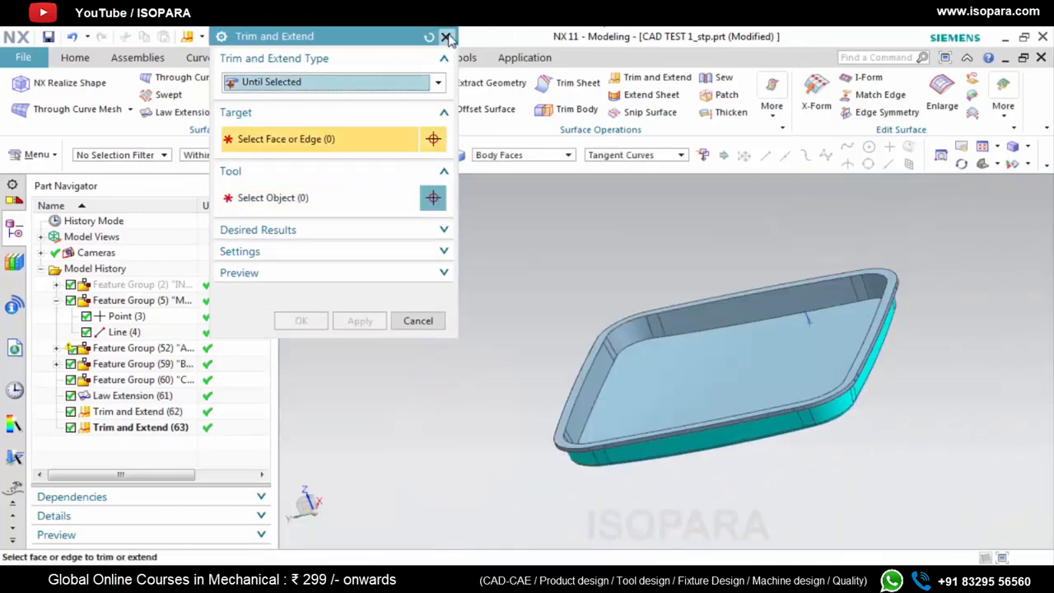
click(445, 37)
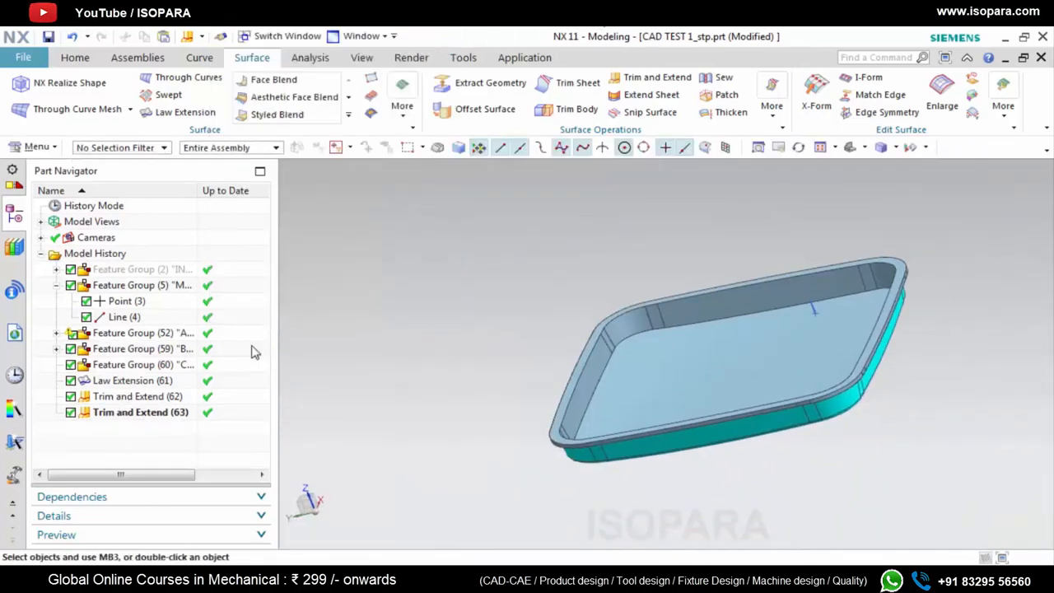
Move Law Extension (61) and the two Trim and Extend features following it into the C SUR feature group
click(127, 382)
shift+click(136, 411)
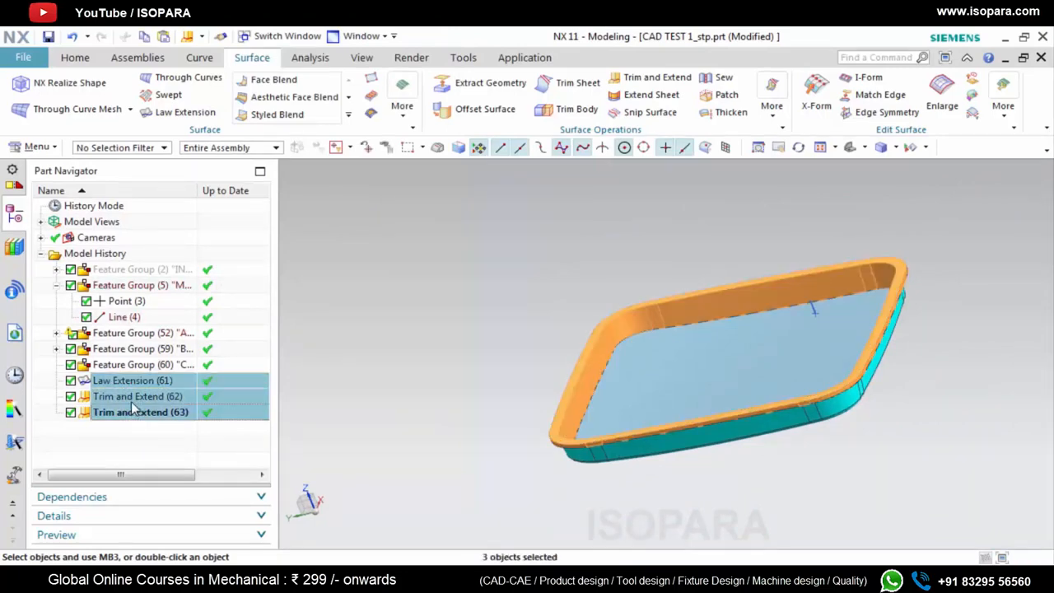
drag(128, 384, 132, 366)
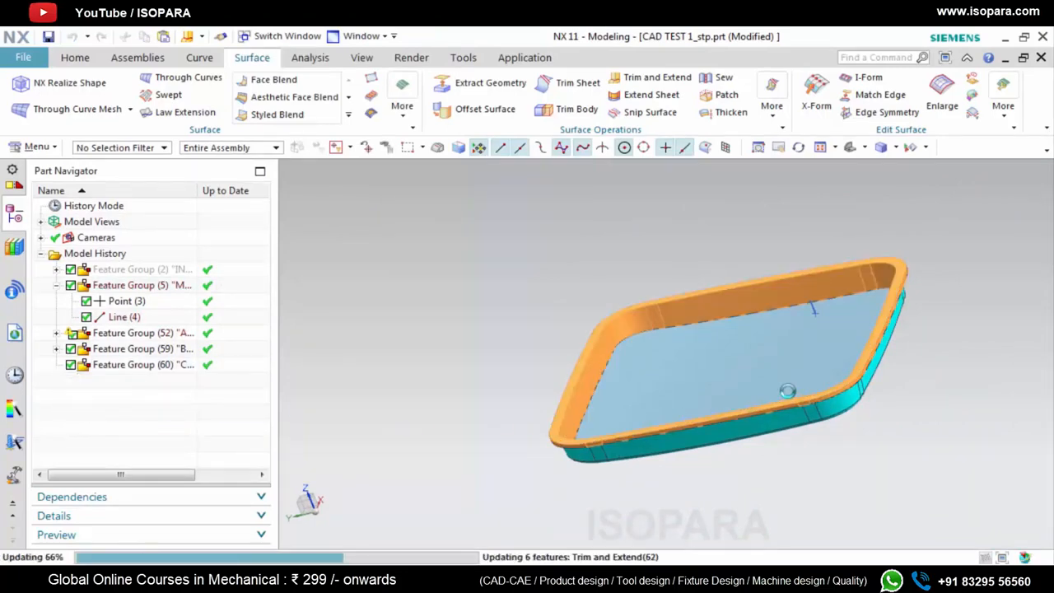
Sew the tray's three remaining sheet bodies to the outer wall sheet as the target
click(719, 79)
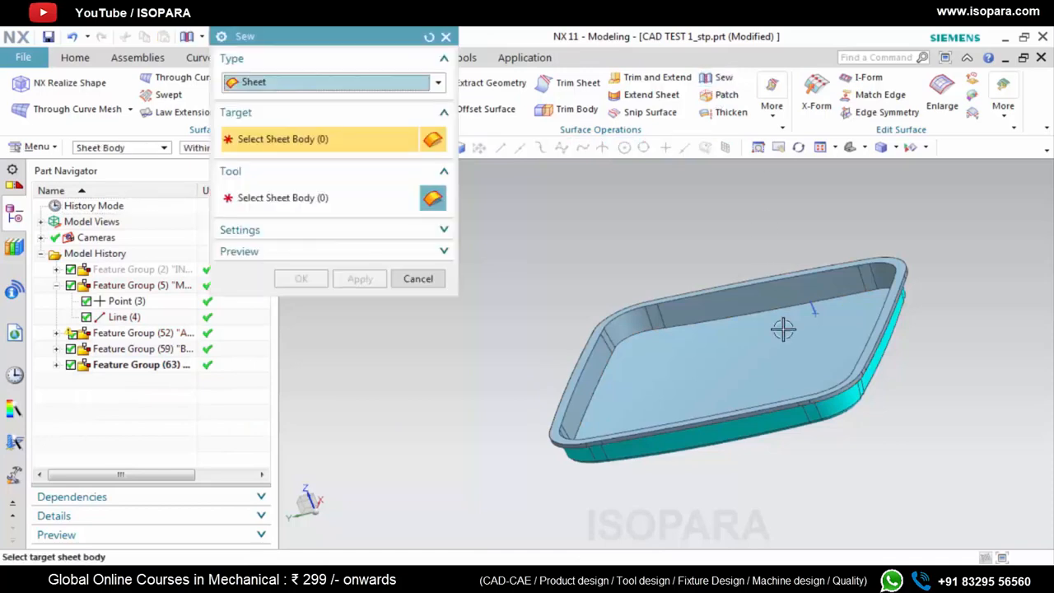
scroll(788, 396, up, 3)
click(793, 457)
scroll(793, 452, down, 5)
scroll(797, 445, down, 3)
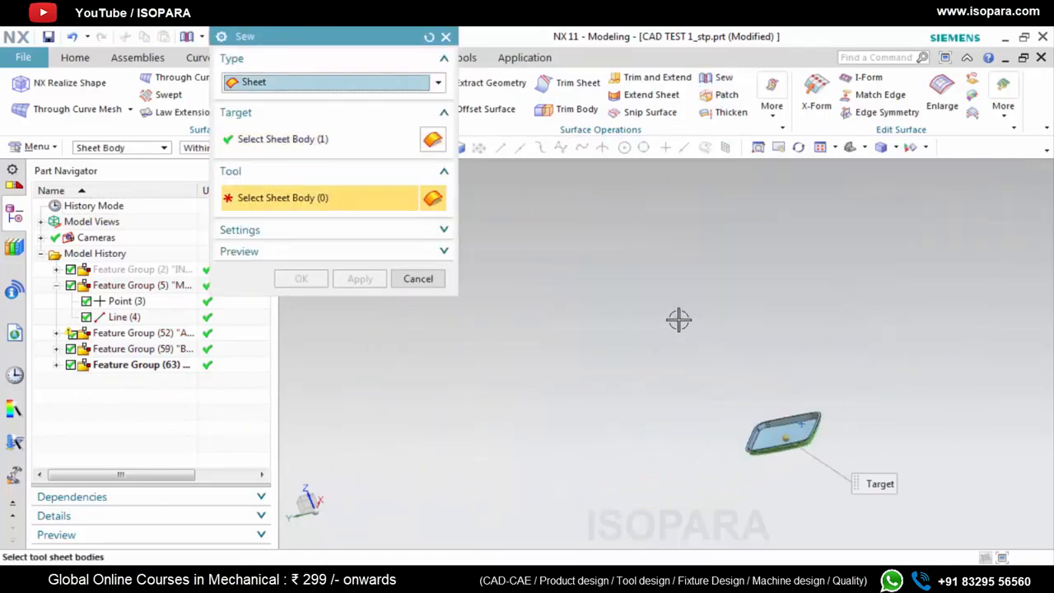
drag(678, 318, 882, 518)
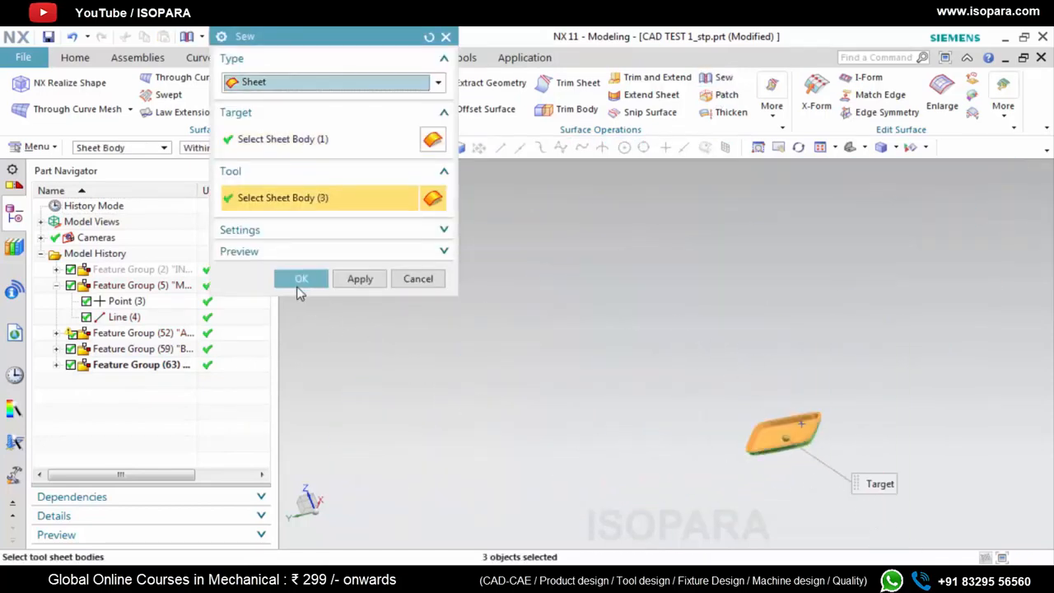
click(299, 284)
scroll(790, 445, up, 5)
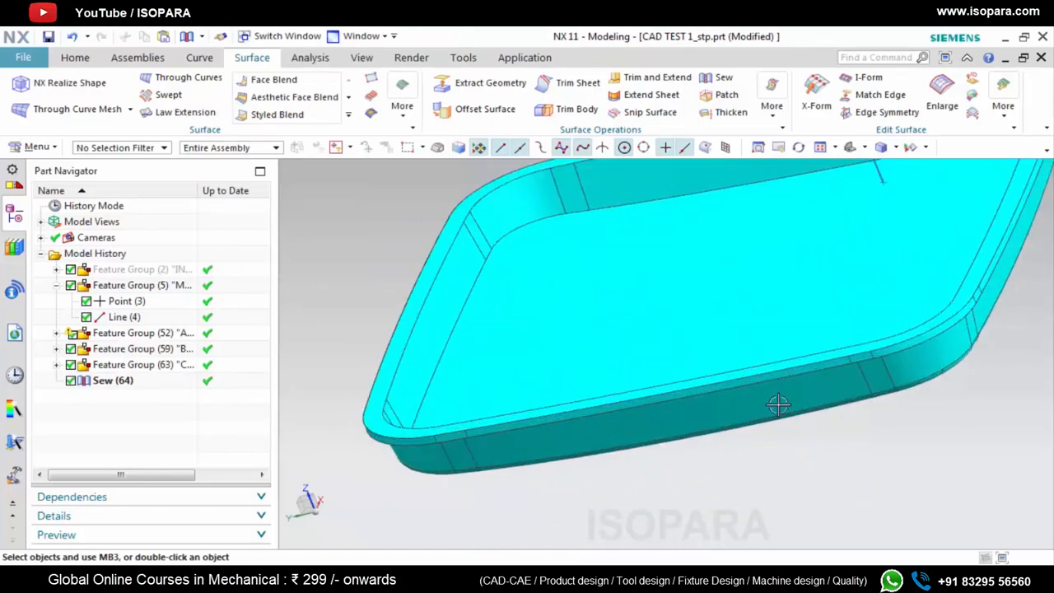
scroll(779, 403, up, 2)
scroll(717, 407, down, 3)
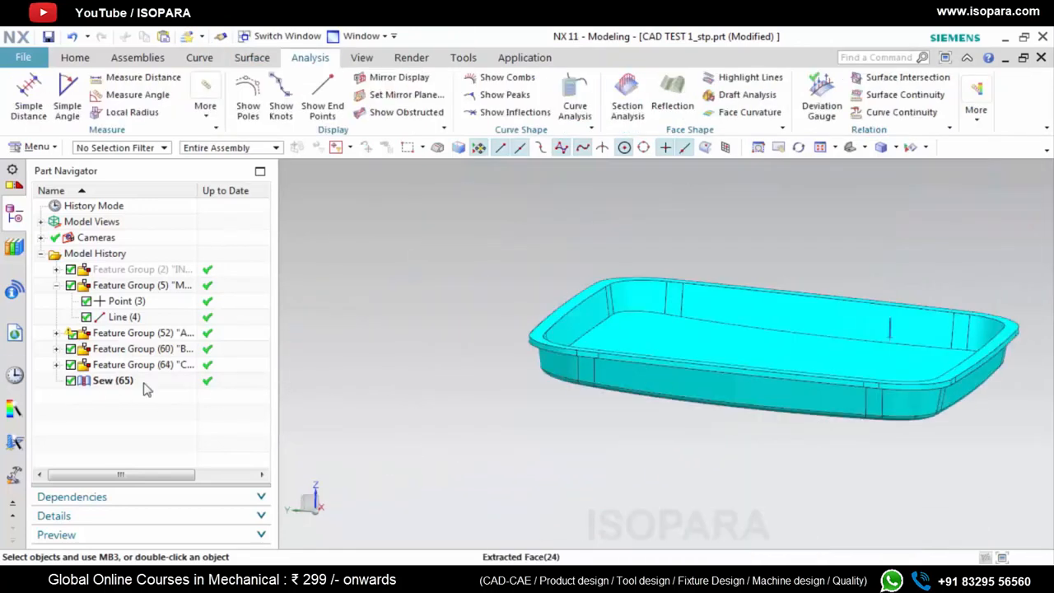
Run Examine Geometry with all checks on the sewn body, highlight the Sheet Boundaries results and inspect the rim's outer wall
click(116, 383)
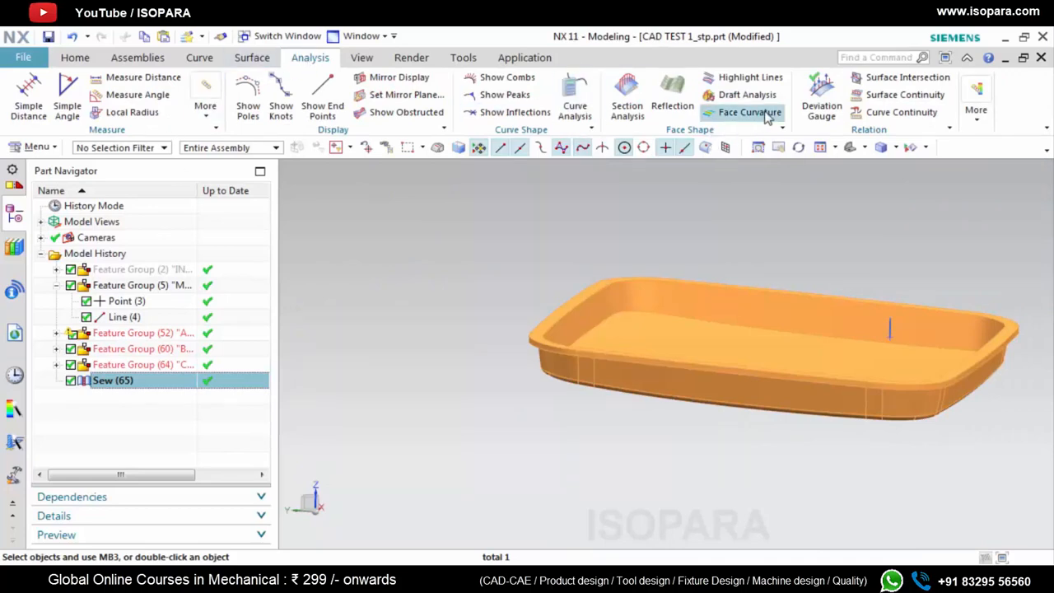
click(976, 115)
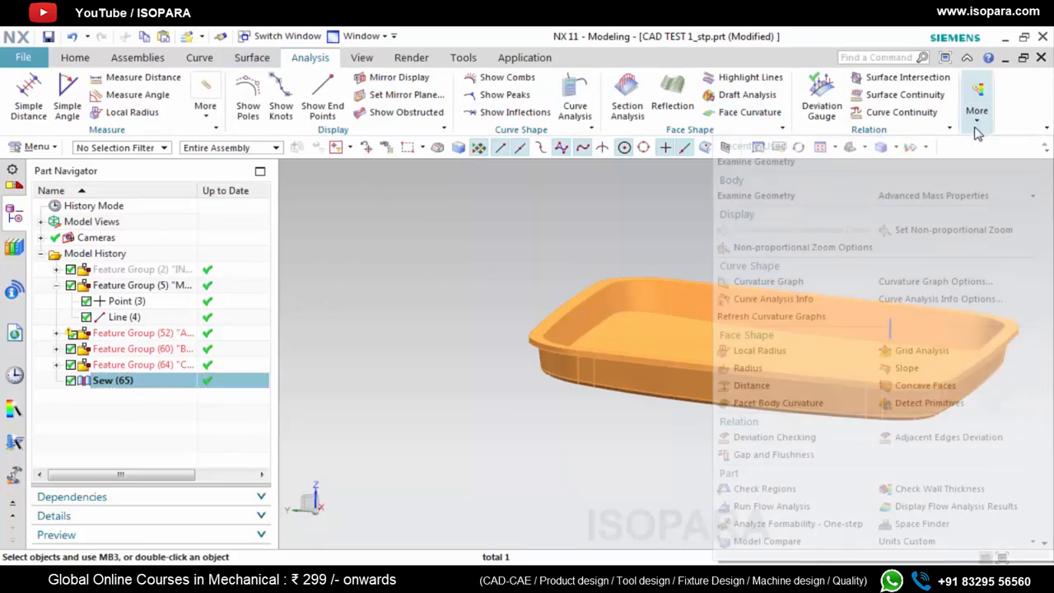
click(857, 161)
scroll(280, 519, down, 2)
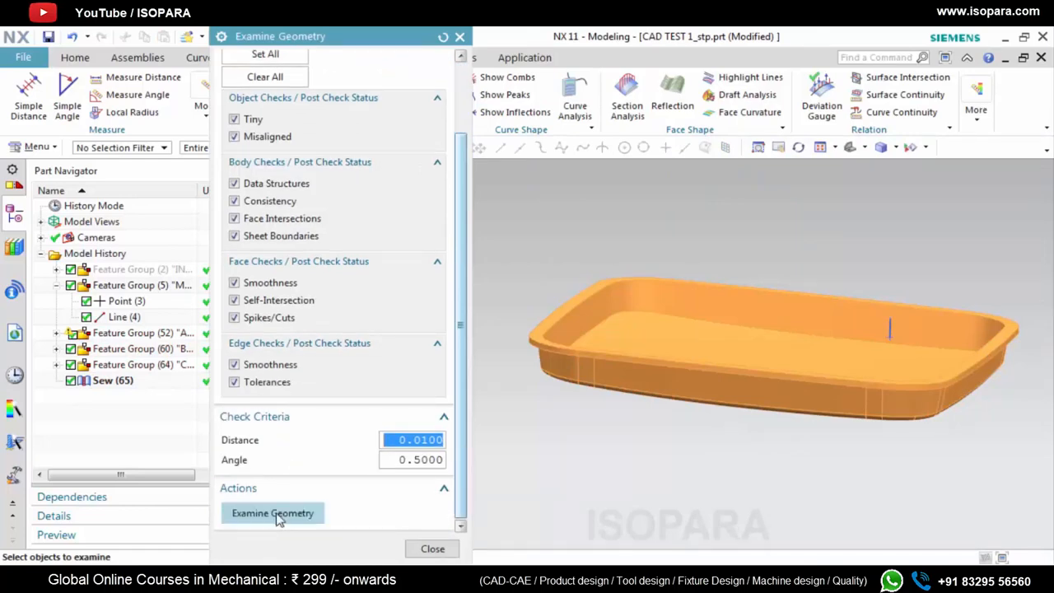
click(277, 515)
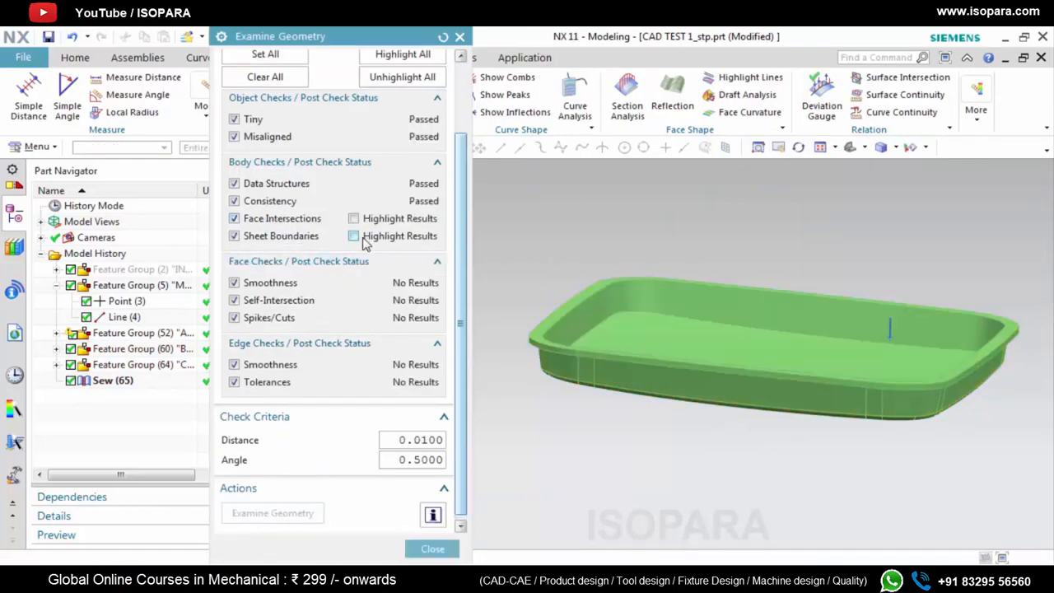
scroll(600, 348, up, 6)
middle_drag(619, 382, 680, 394)
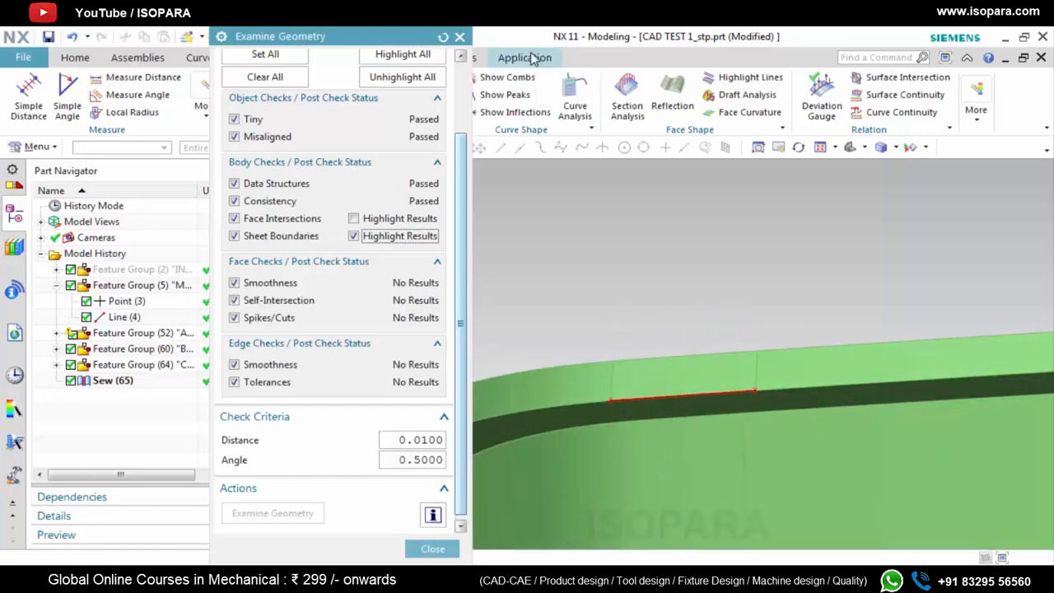
click(460, 38)
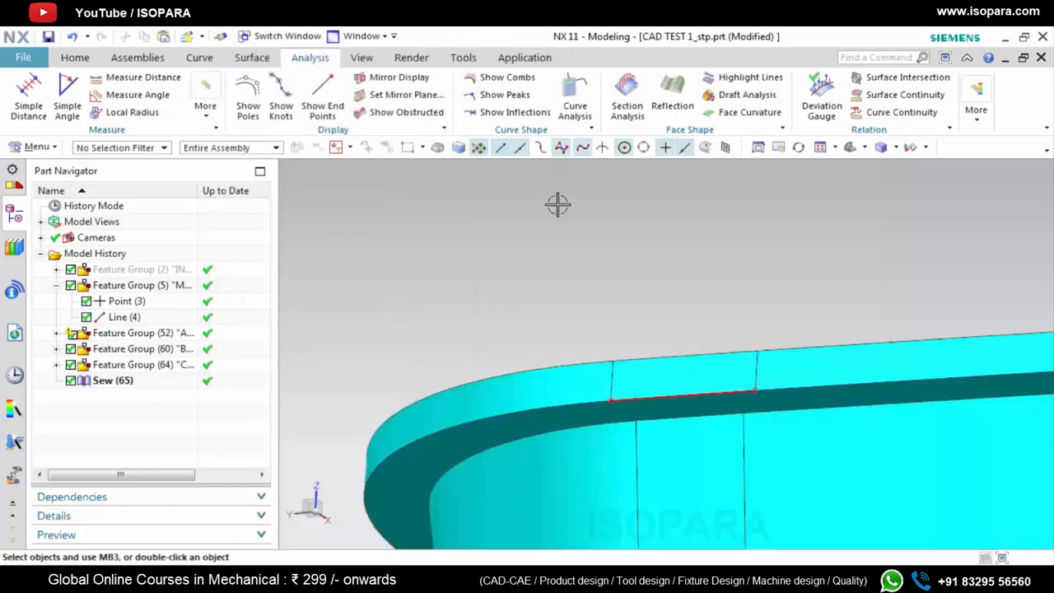
Delete the Sew feature that follows the C SUR feature group
click(113, 385)
right_click(99, 387)
click(119, 369)
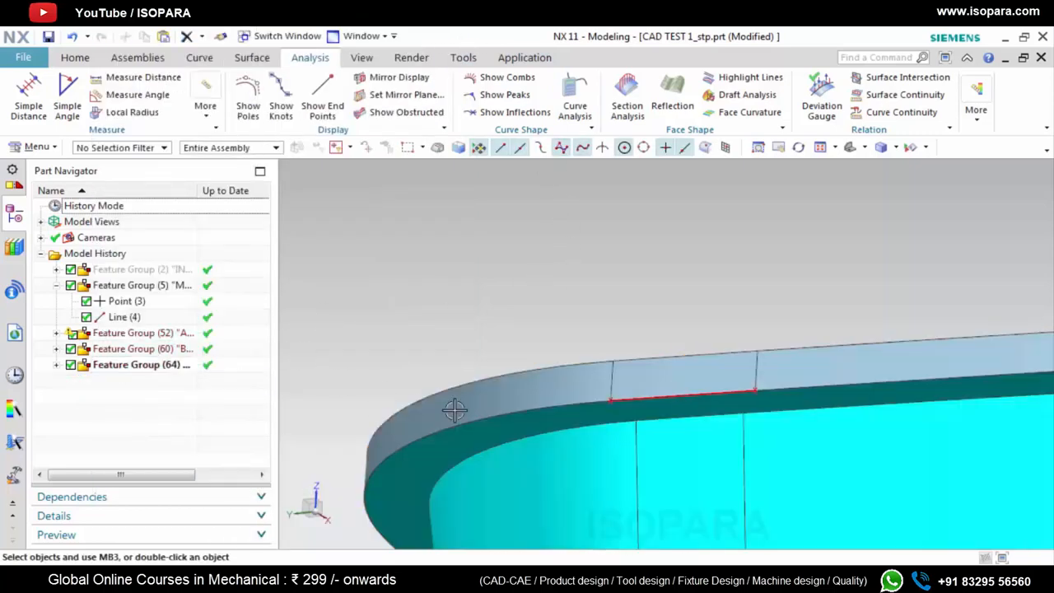
Create a composite curve from the two short vertical edges bounding the rim wall face beside the faulty boundary
scroll(648, 412, up, 4)
click(704, 357)
key(Escape)
click(204, 61)
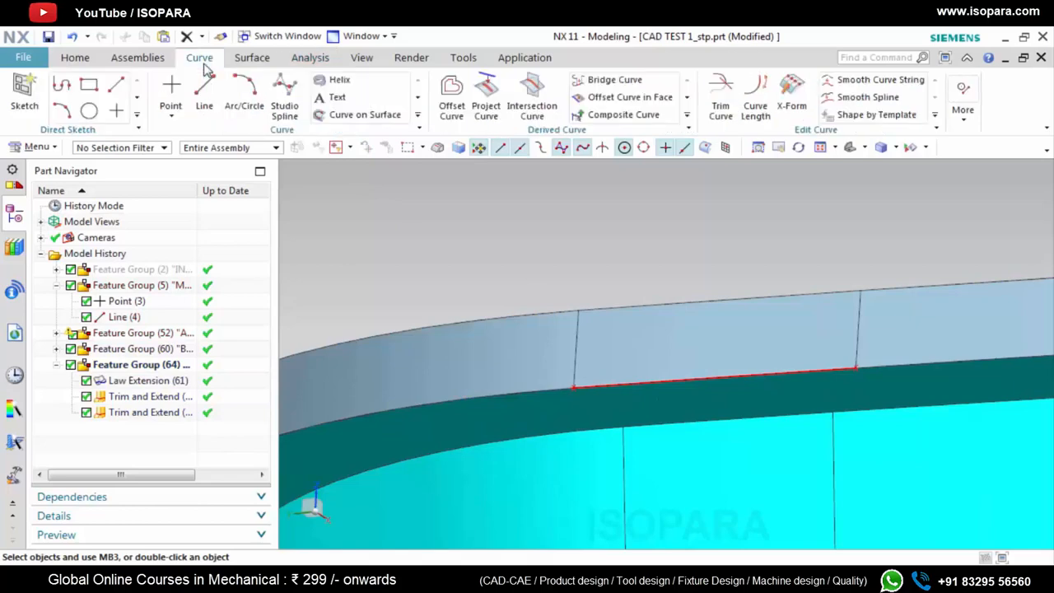
click(857, 333)
click(568, 357)
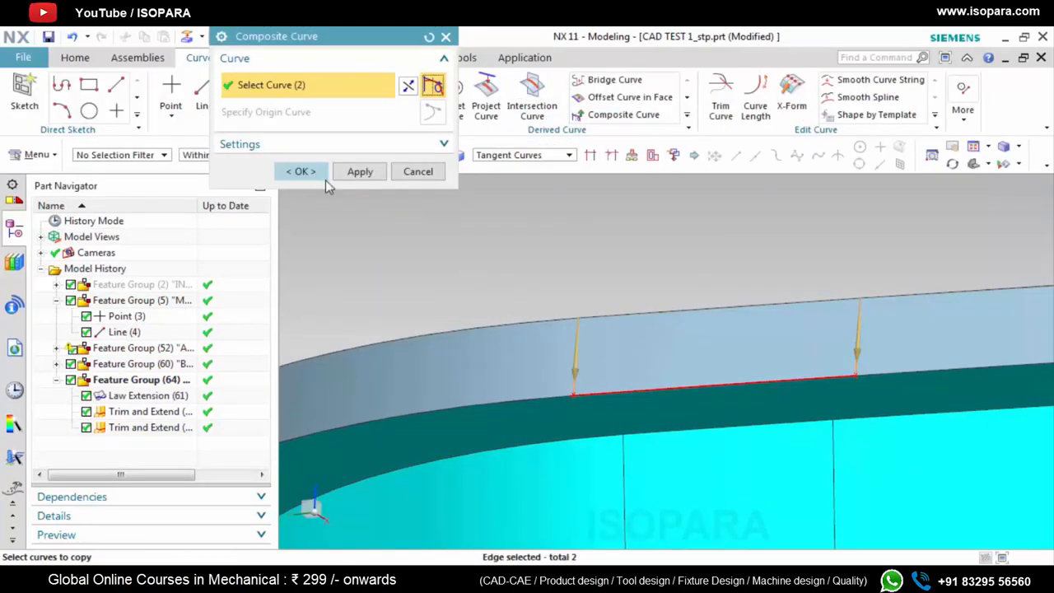
click(301, 171)
Trim the rim wall sheet with the composite curve as boundary, discarding the face between the two vertical curves
click(252, 57)
click(568, 82)
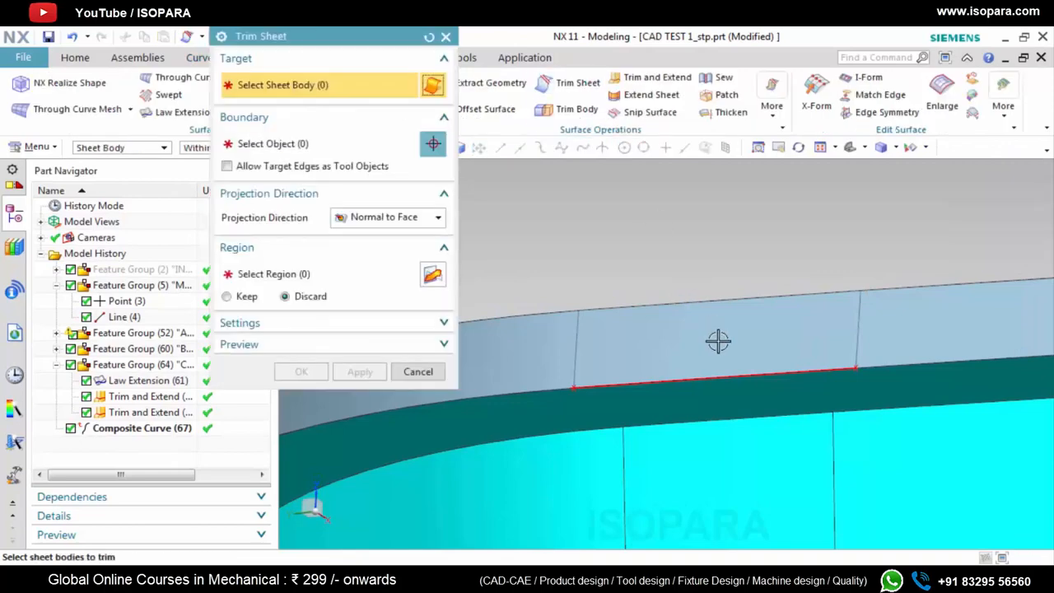
click(718, 341)
click(124, 447)
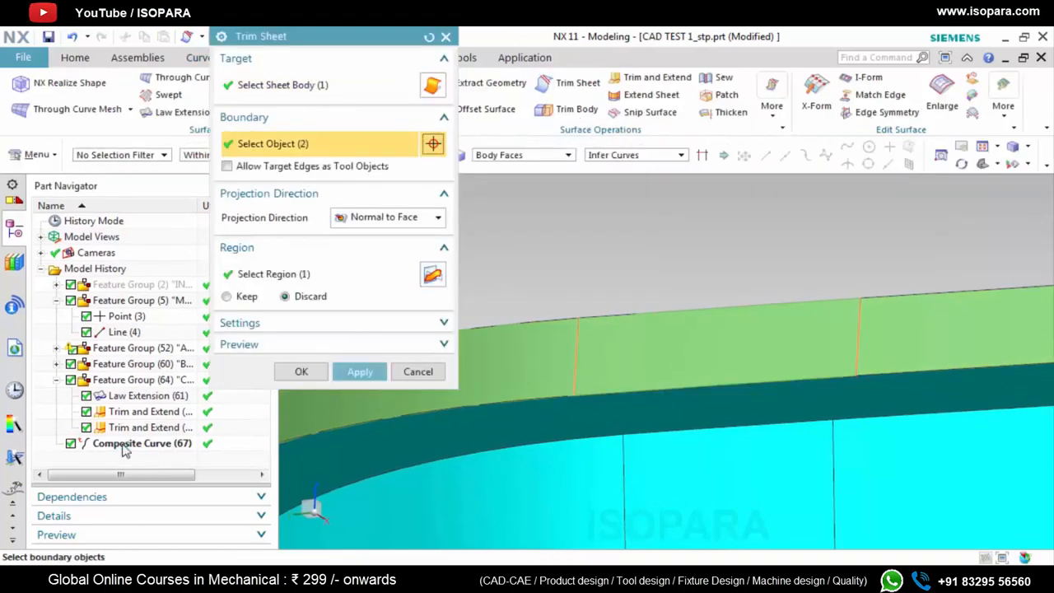
click(359, 372)
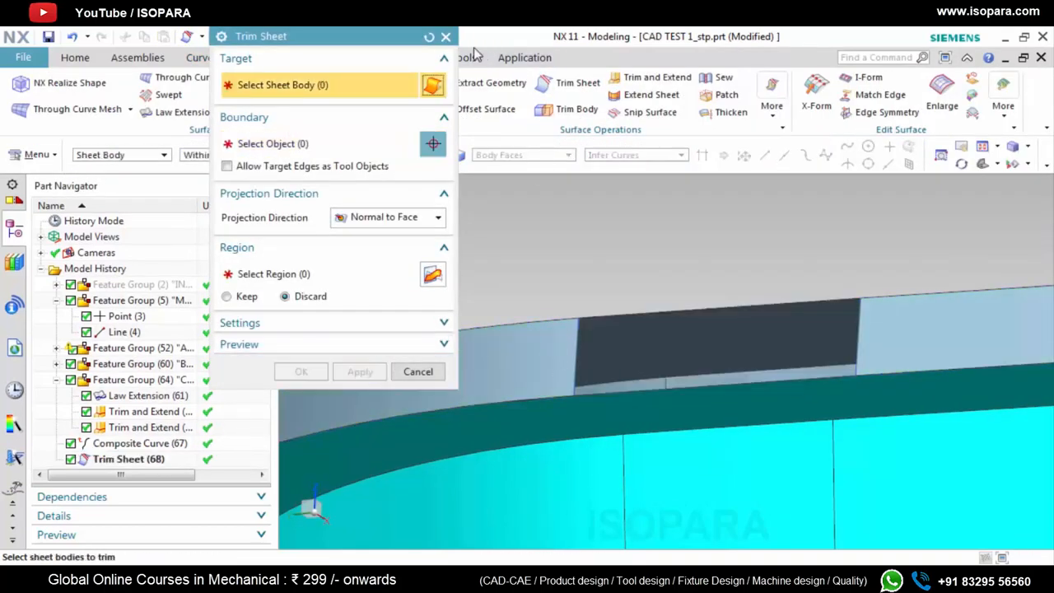
click(445, 36)
Define a Through Curve Mesh over the rim wall gap, with its upper and lower edges as primary curves and side edges as cross curves
click(83, 109)
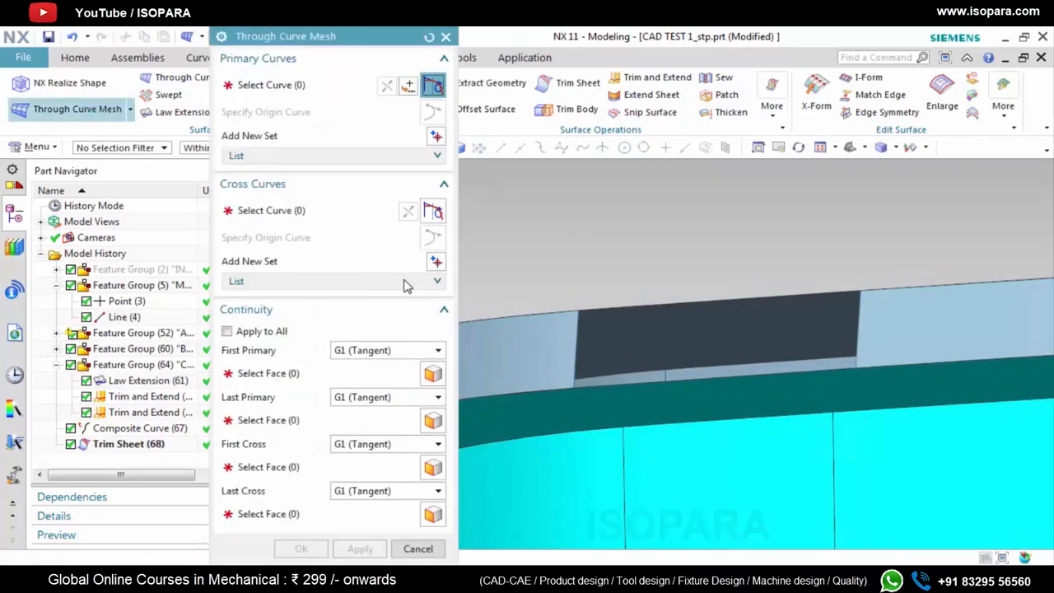
click(659, 312)
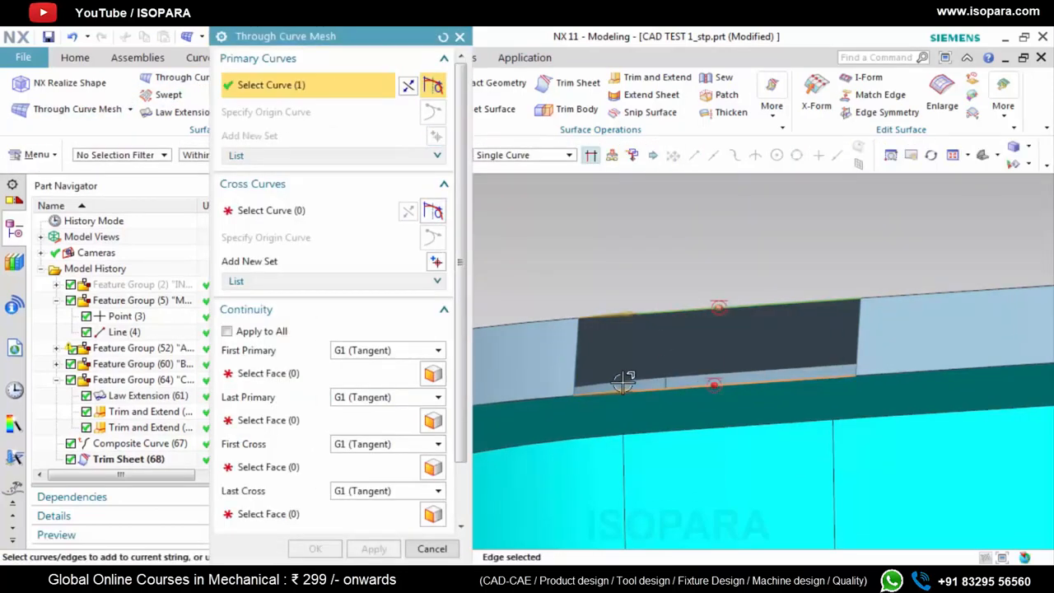
middle_click(623, 382)
middle_click(623, 382)
click(575, 361)
middle_click(789, 421)
click(857, 351)
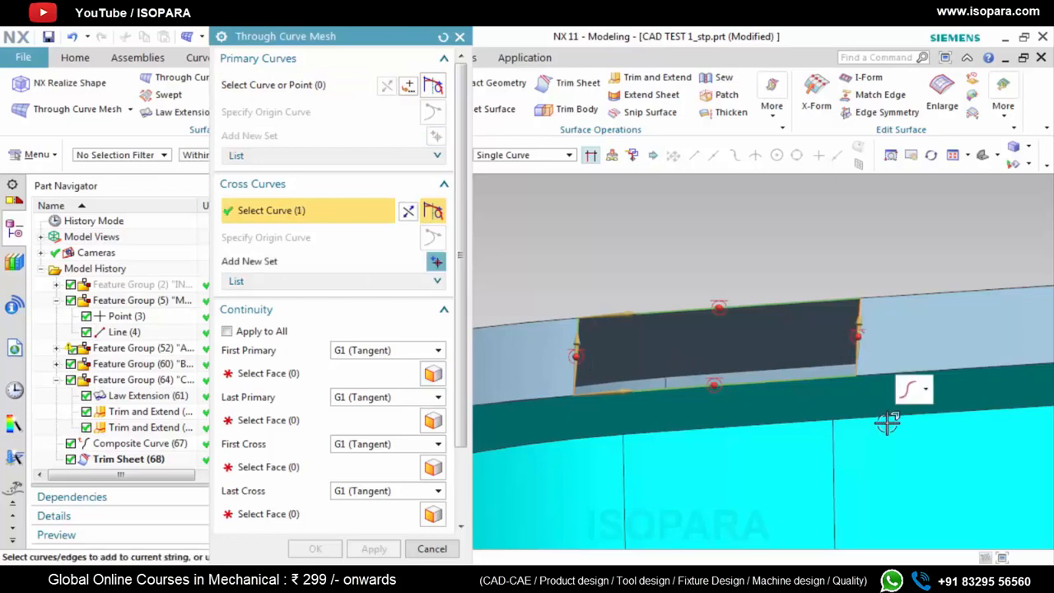
Set the mesh's First Primary and Last Primary continuity to G0 (Position)
click(364, 352)
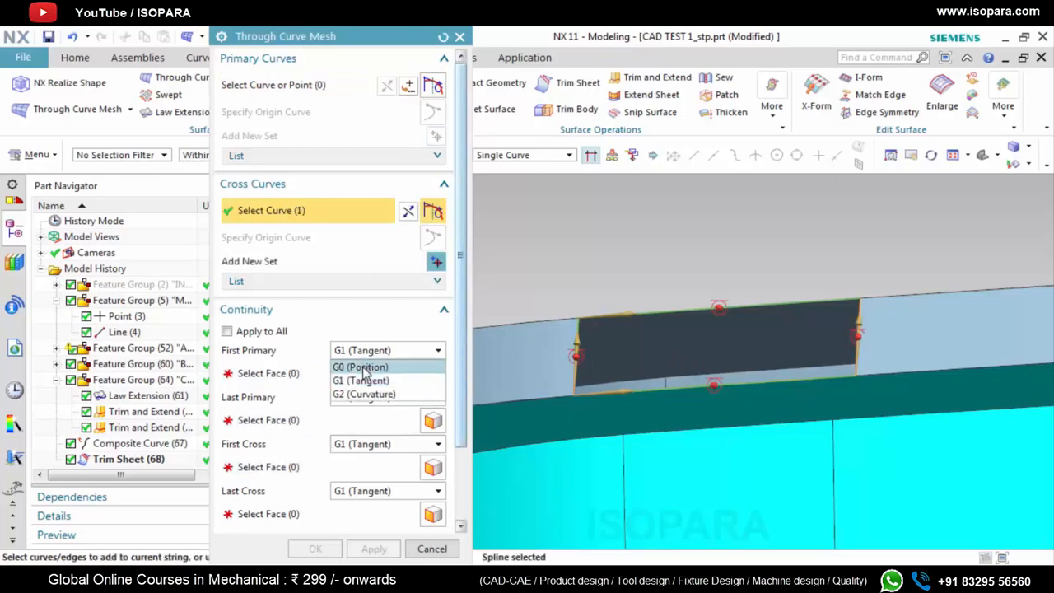
click(360, 367)
click(387, 370)
click(362, 384)
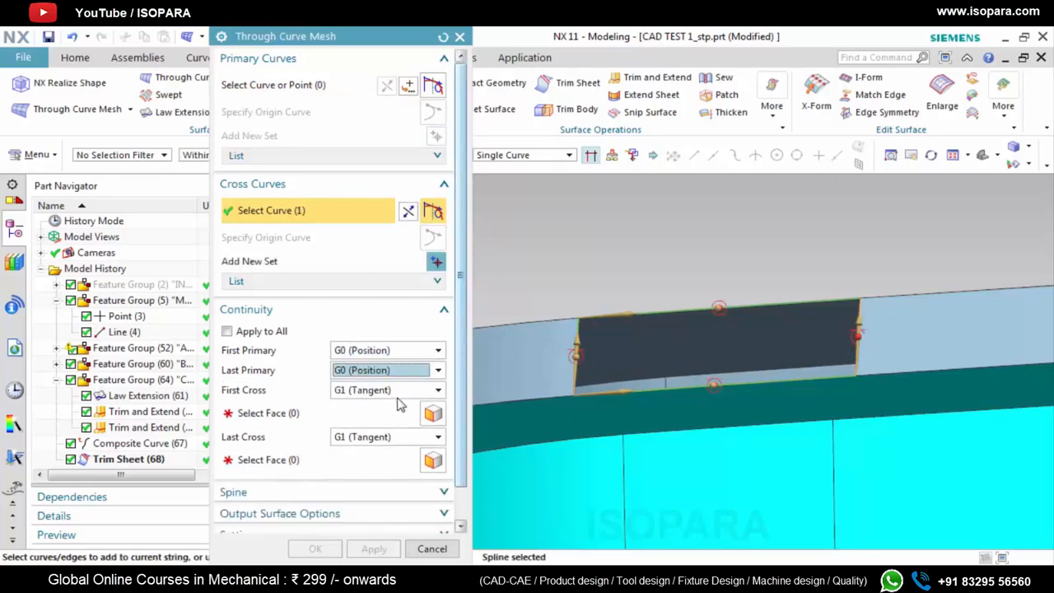
Try to make the mesh's first and last cross curves G1 (Tangent) to the rim wall faces on either side of the gap
click(508, 375)
click(939, 348)
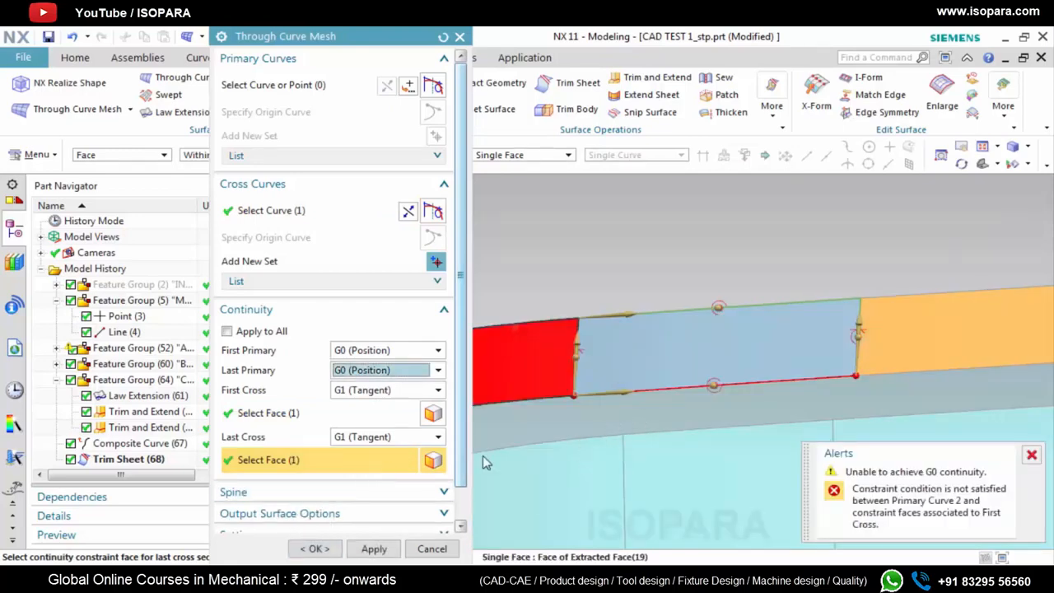
shift+click(896, 336)
click(552, 354)
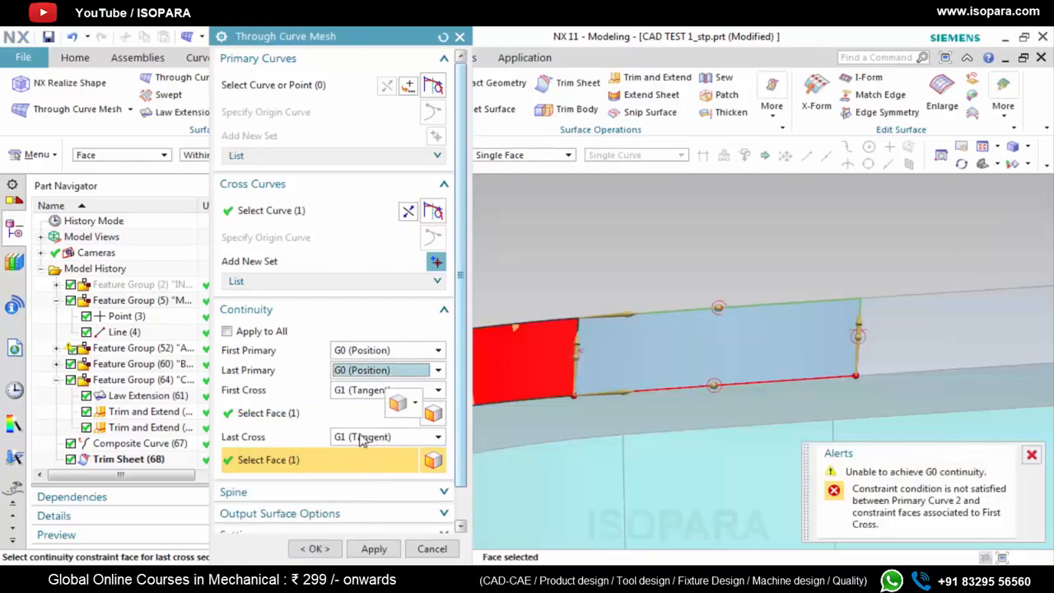
click(340, 414)
shift+click(553, 359)
click(899, 335)
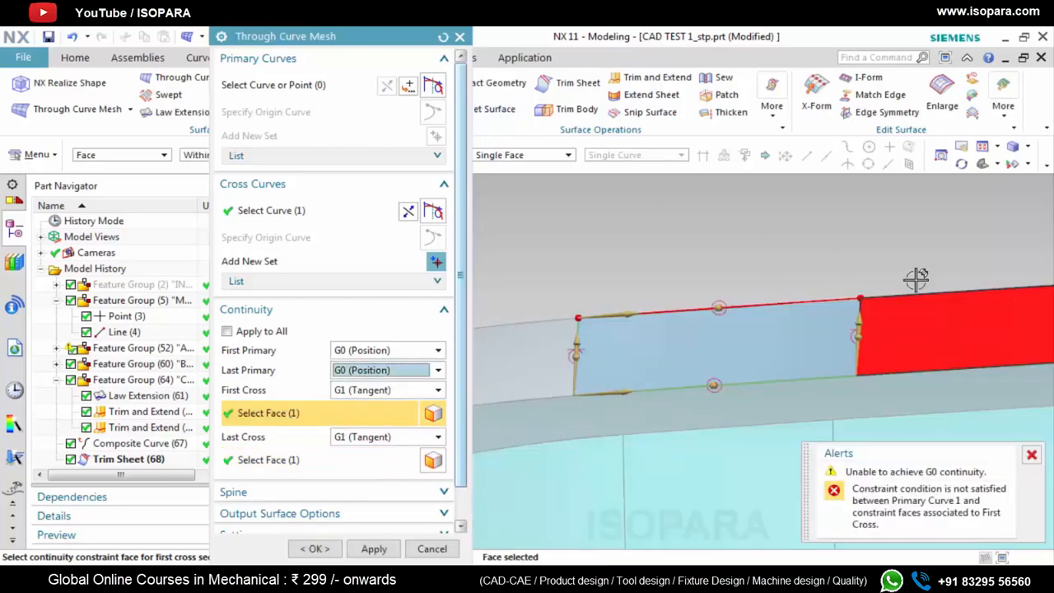
scroll(865, 297, down, 5)
scroll(826, 266, down, 3)
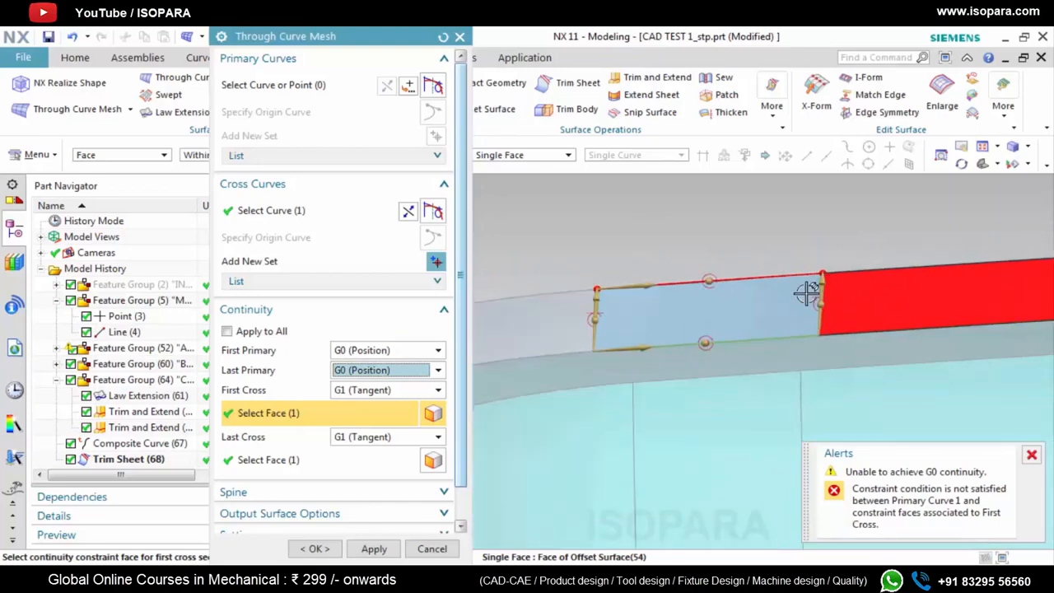
Set the First Cross and Last Cross continuity to G0 (Position) and create the mesh surface over the gap
click(379, 389)
click(377, 404)
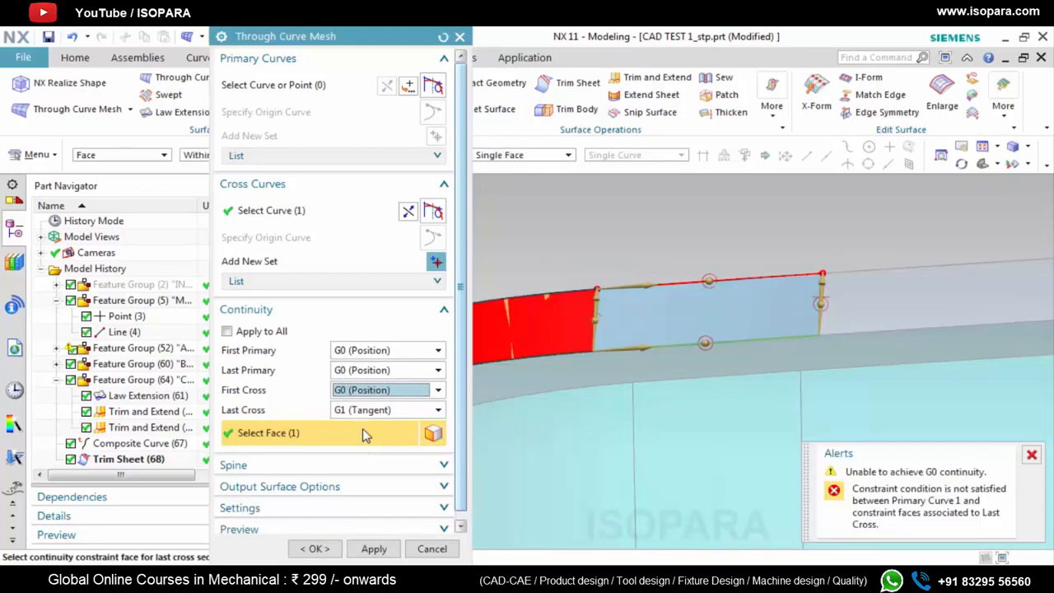
click(362, 411)
click(360, 427)
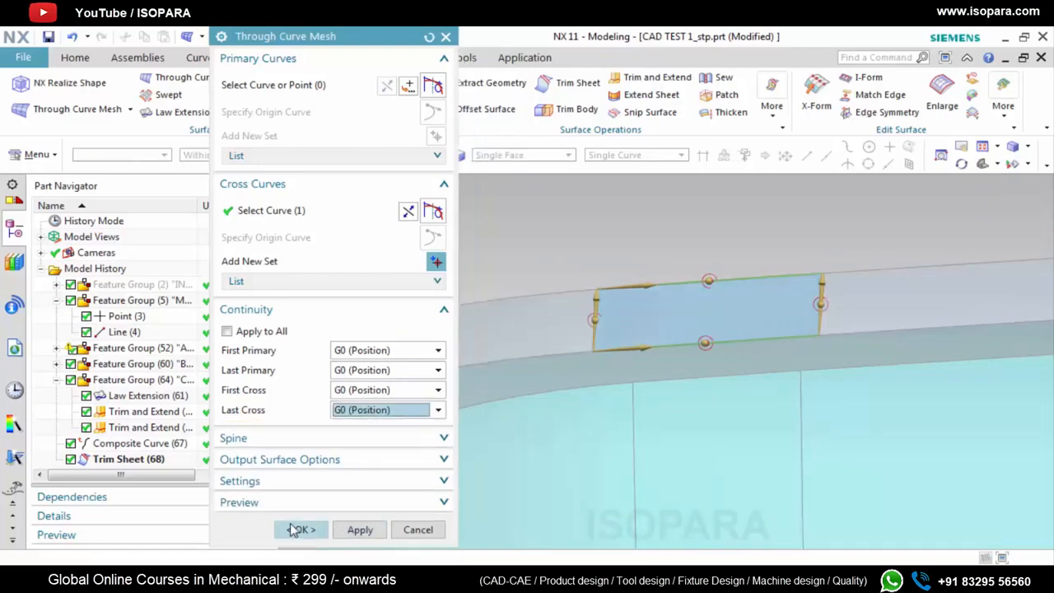
click(295, 530)
middle_drag(876, 289, 775, 333)
scroll(773, 334, down, 3)
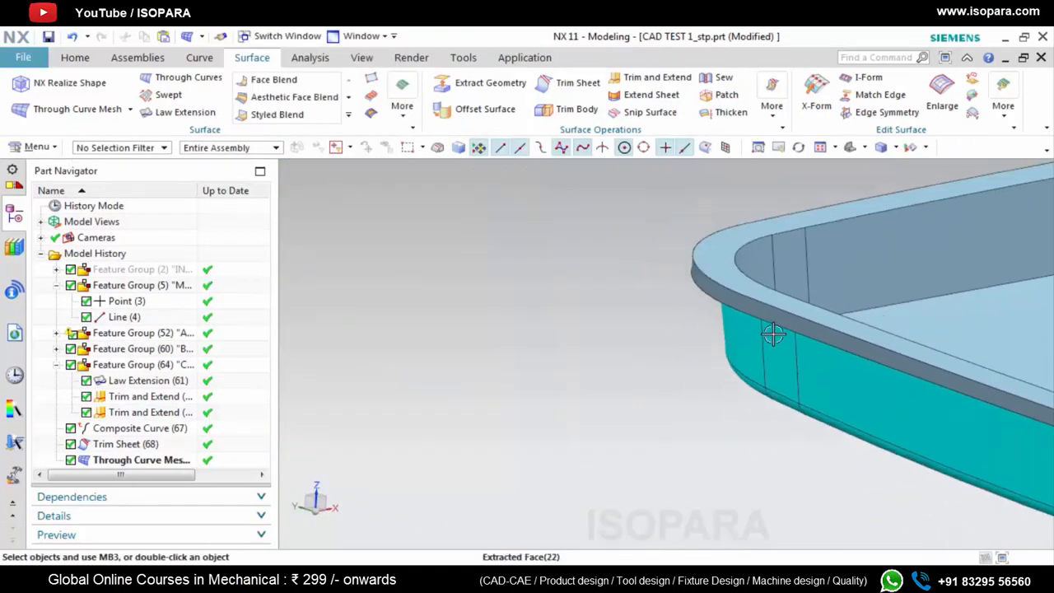
Move the Composite Curve, Trim Sheet and Through Curve Mesh features into the C SUR feature group
click(128, 431)
shift+click(127, 459)
drag(128, 451, 142, 365)
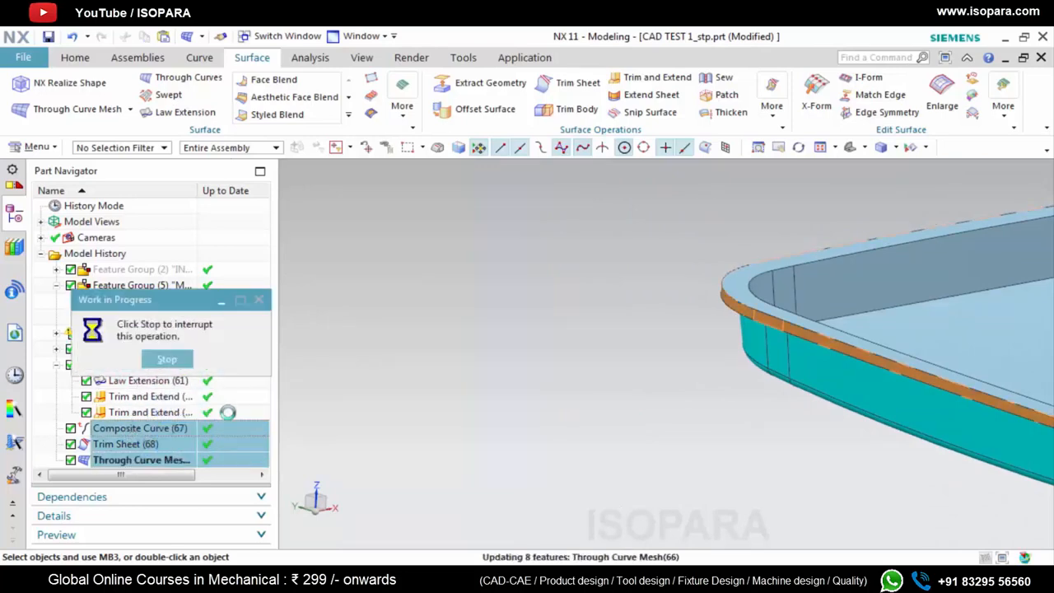
Sew the patched rim wall and the other tray sheets to the outer wall sheet as the target
scroll(692, 346, down, 4)
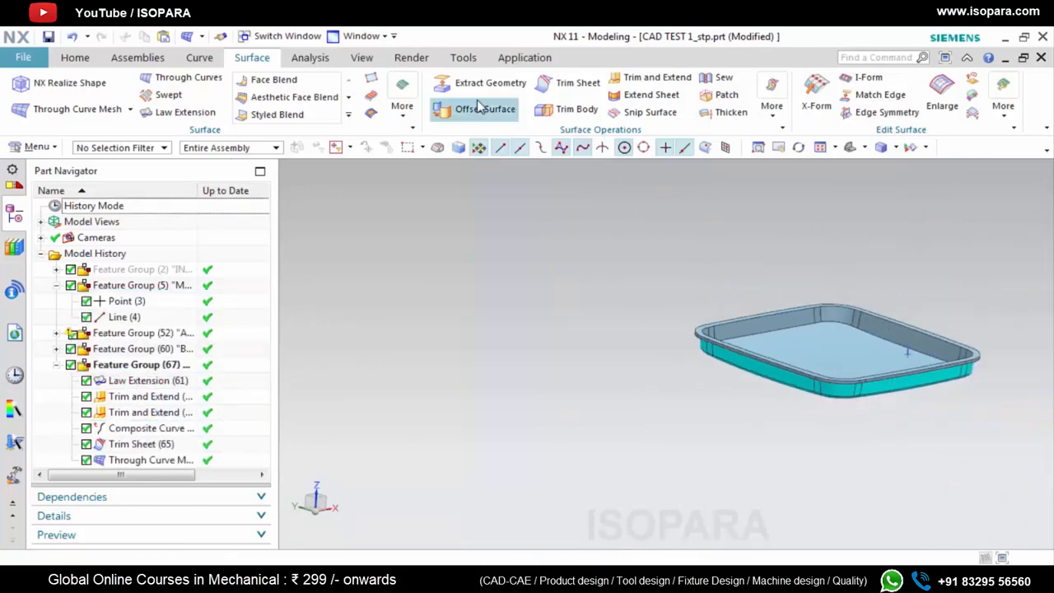
click(721, 84)
scroll(870, 385, up, 3)
click(871, 384)
scroll(866, 387, down, 4)
drag(640, 255, 961, 472)
click(301, 279)
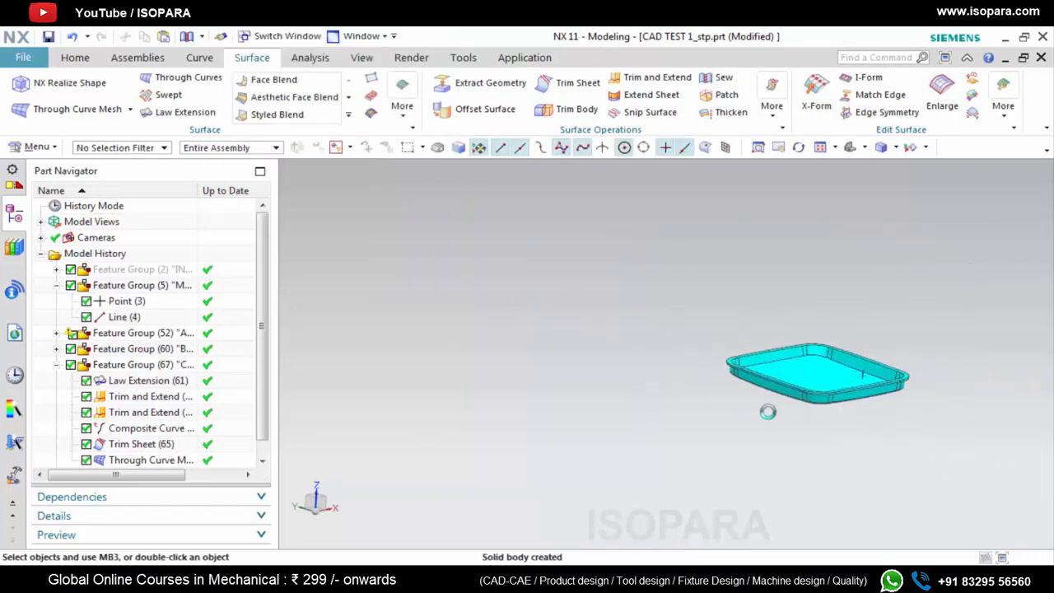
Check the sewn tray's interior with a one-plane View Section and close the section
scroll(895, 397, up, 5)
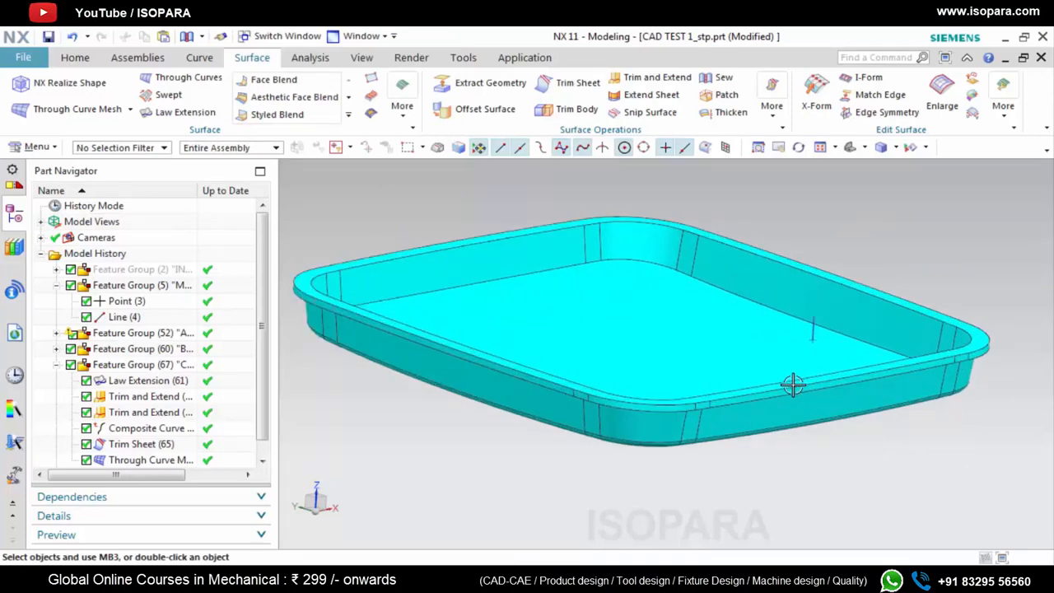
key(ctrl+h)
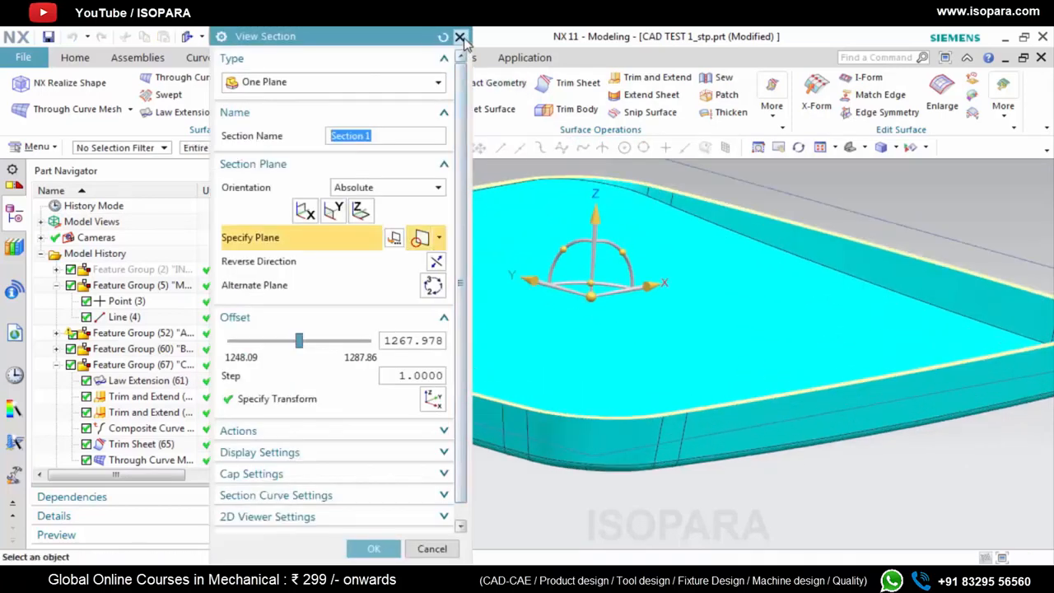
click(461, 38)
scroll(695, 345, down, 5)
mouse_move(706, 370)
middle_down()
mouse_move(701, 353)
mouse_move(700, 363)
middle_up()
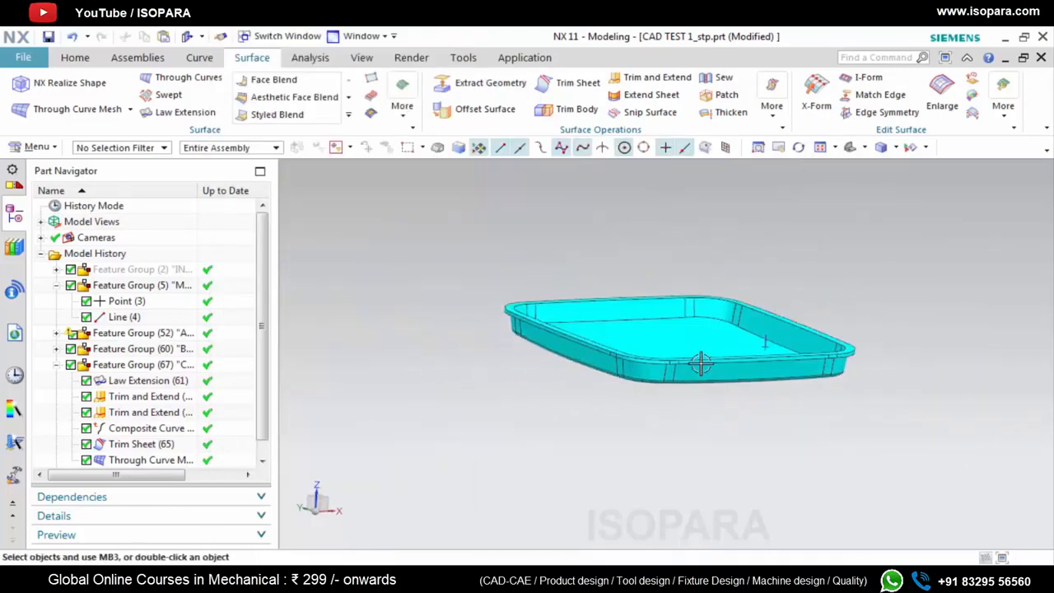
Show the hidden original tray body together with the sewn surface tray
right_click(138, 270)
click(187, 130)
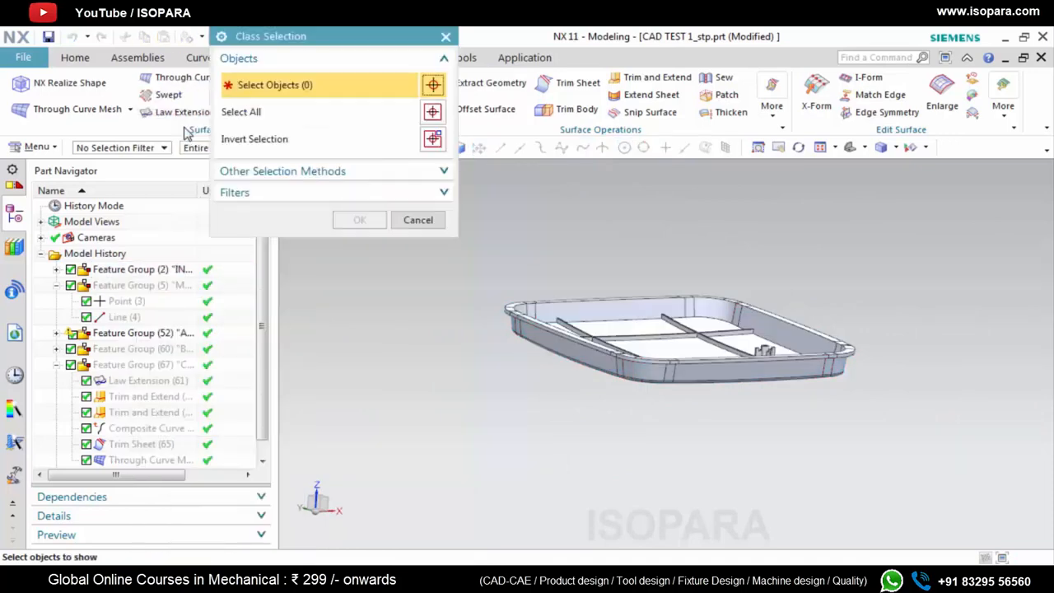
scroll(578, 315, up, 1)
scroll(578, 315, up, 1)
click(578, 308)
click(343, 226)
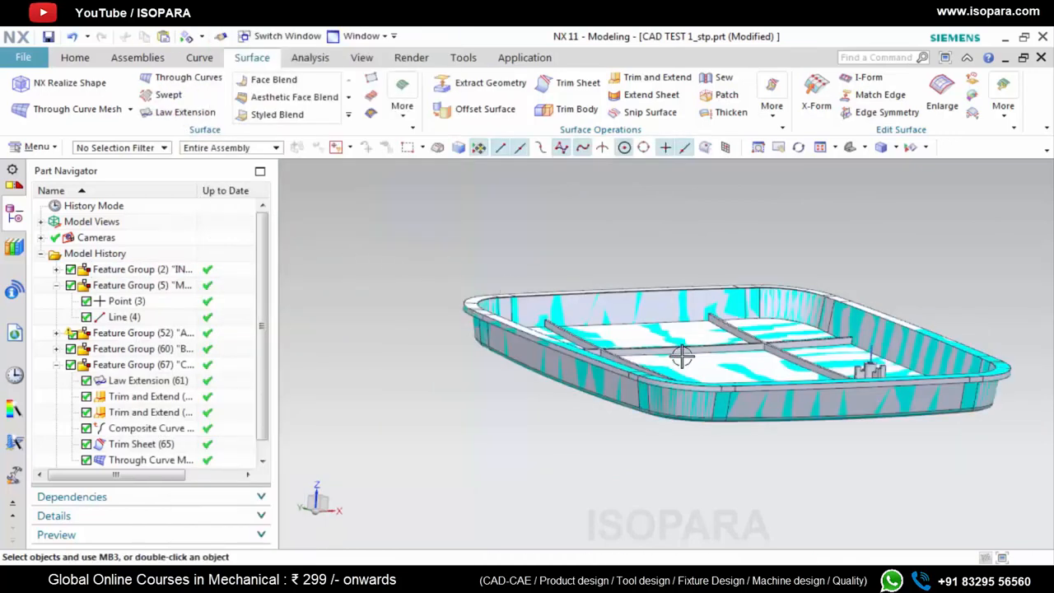
Examine the rim, corners, ribs and screw boss of the original part overlaid on the sewn tray
scroll(683, 353, up, 3)
middle_drag(659, 381, 648, 404)
scroll(562, 421, down, 5)
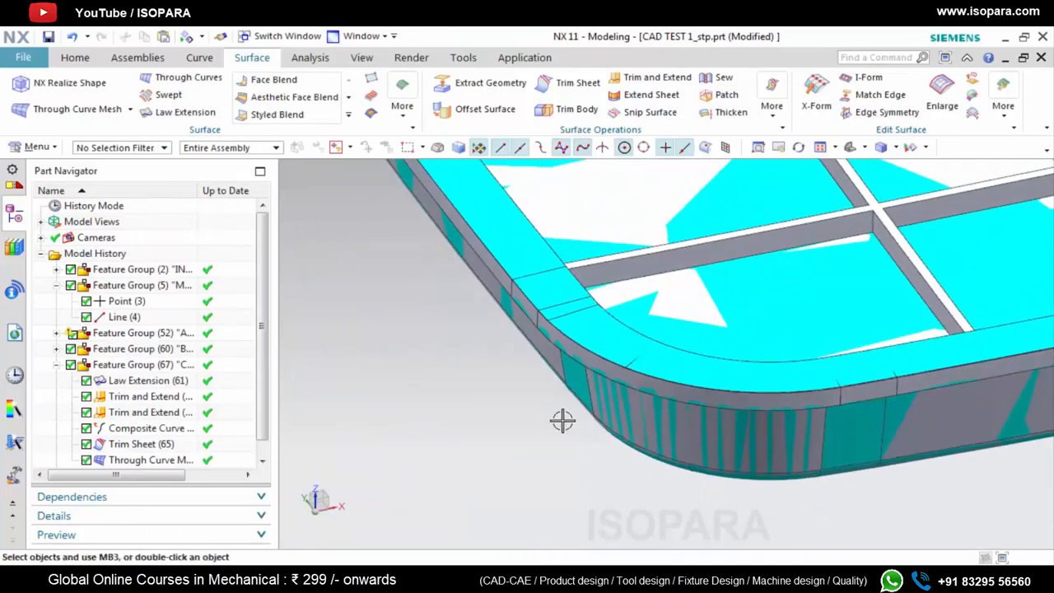
scroll(524, 298, up, 2)
scroll(524, 298, up, 2)
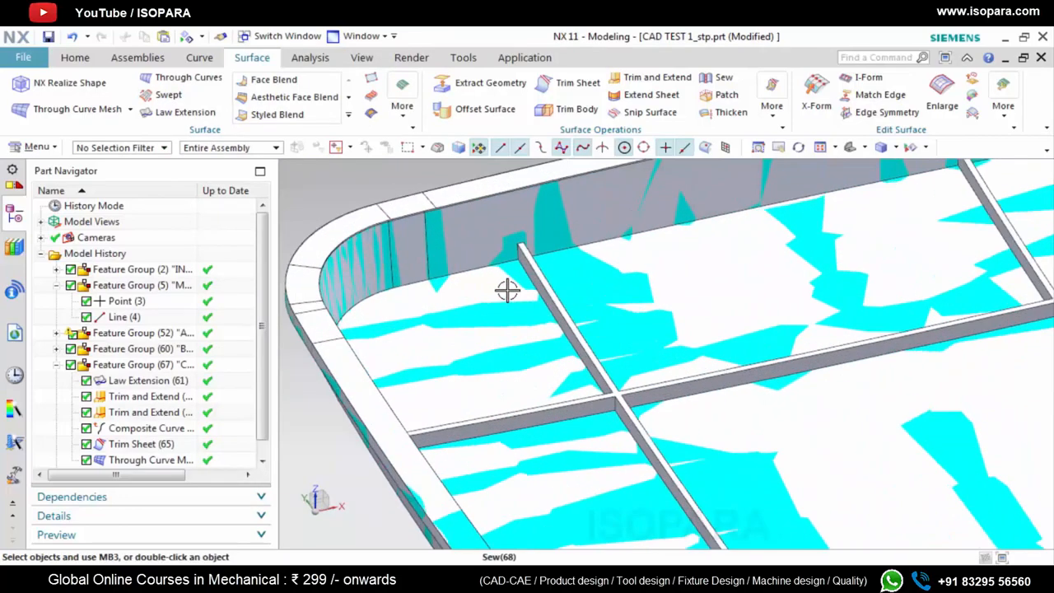
middle_drag(506, 292, 495, 278)
scroll(494, 279, down, 5)
scroll(840, 371, up, 2)
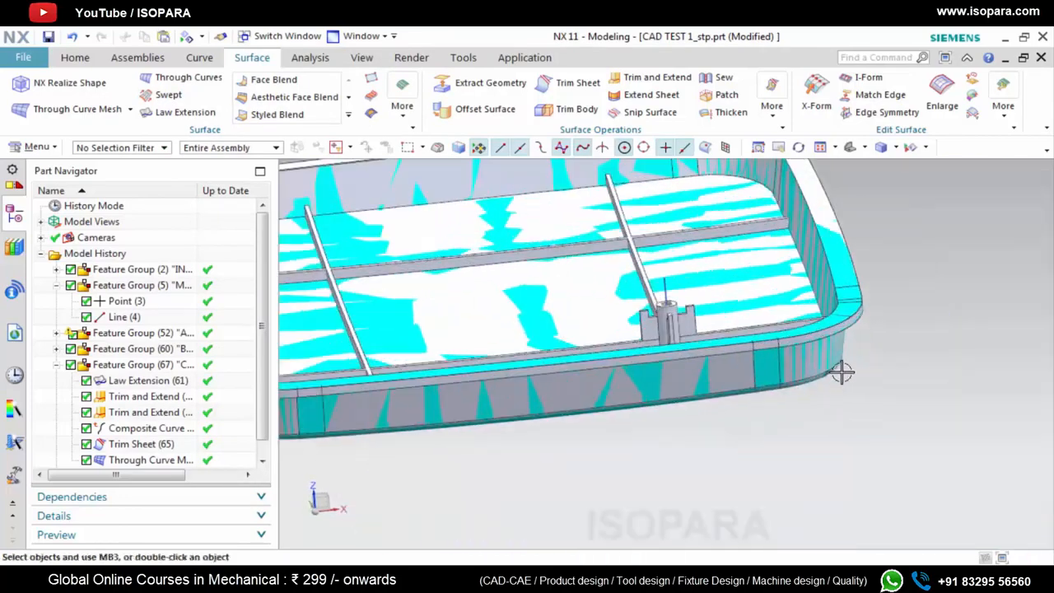
scroll(659, 316, up, 6)
middle_drag(618, 303, 602, 317)
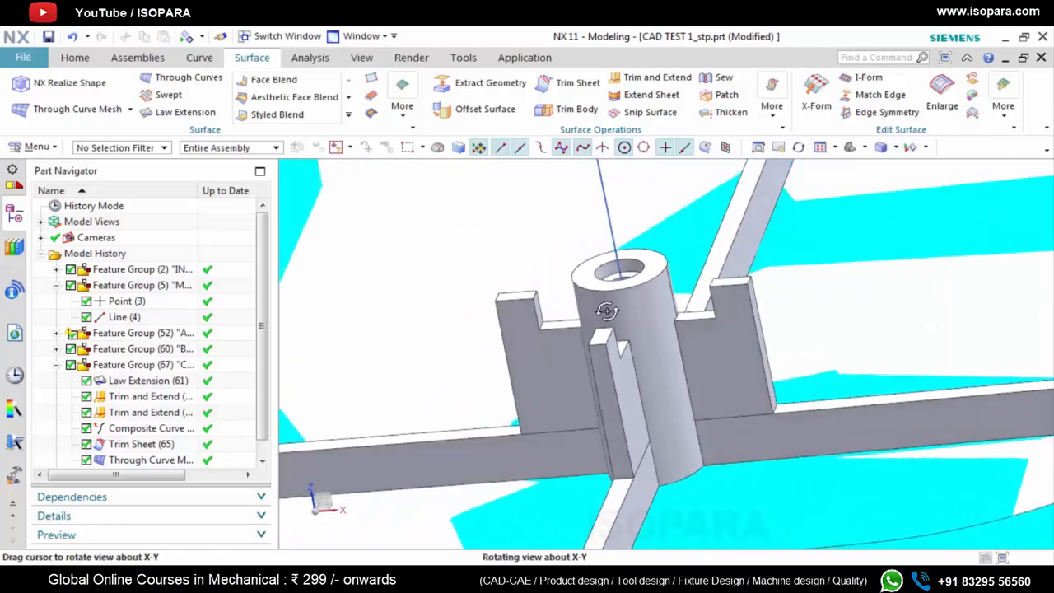
scroll(862, 384, down, 4)
scroll(165, 445, down, 1)
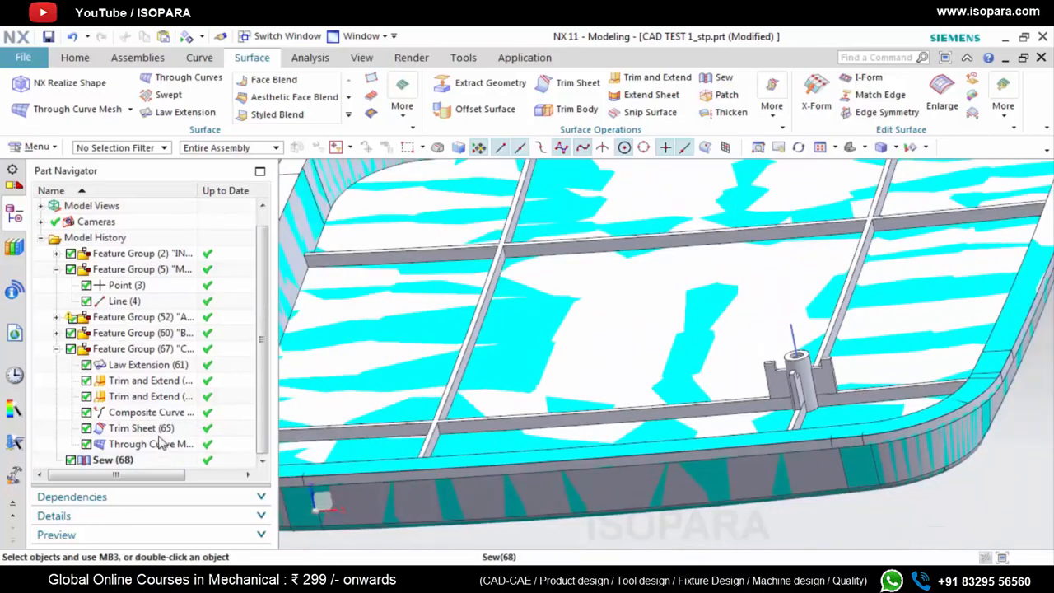
Collapse the C SUR group and put the Sew feature into a new top-level feature group named FINAL JION
click(55, 350)
right_click(107, 386)
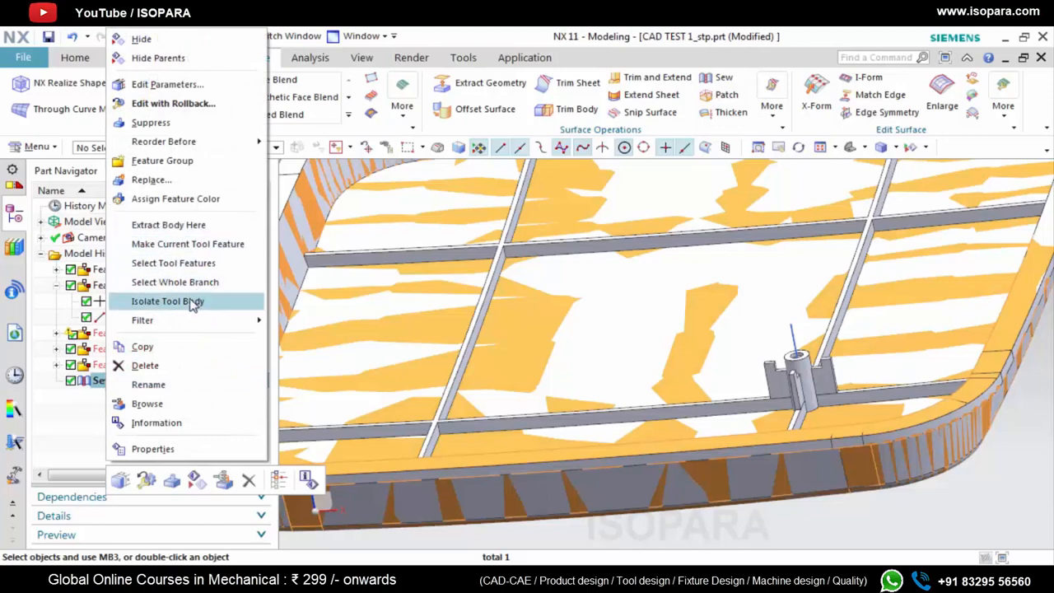
click(163, 160)
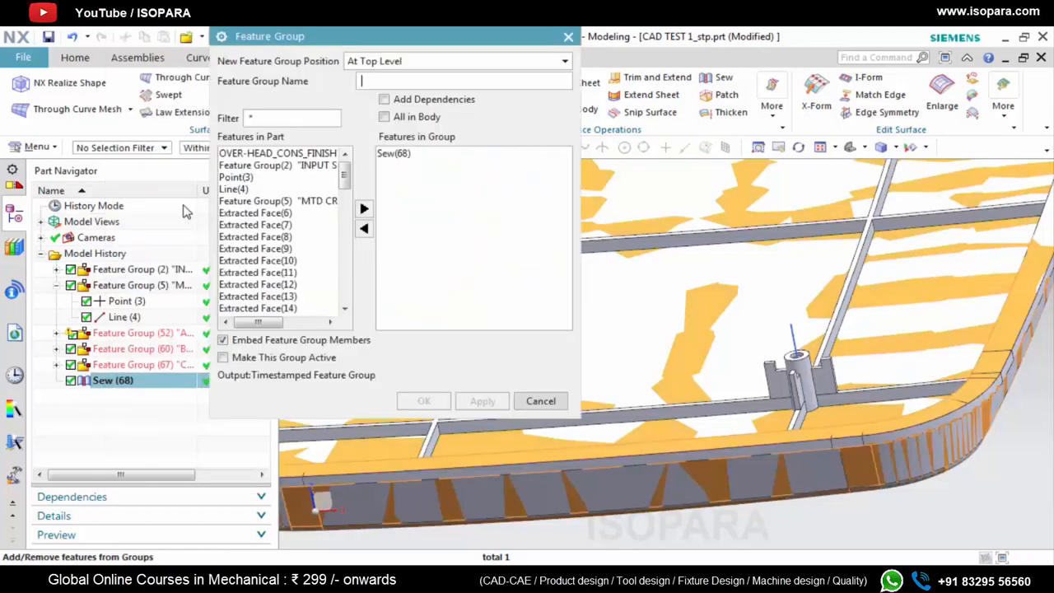
text(FlNAL JION)
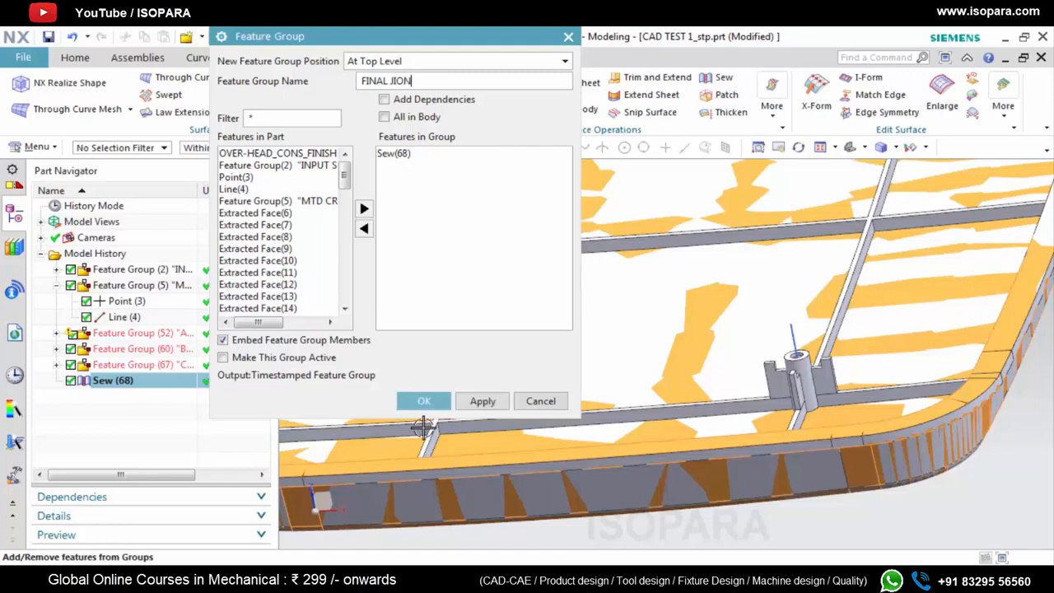
click(430, 402)
Create an empty top-level feature group named FEATURES
scroll(796, 407, up, 5)
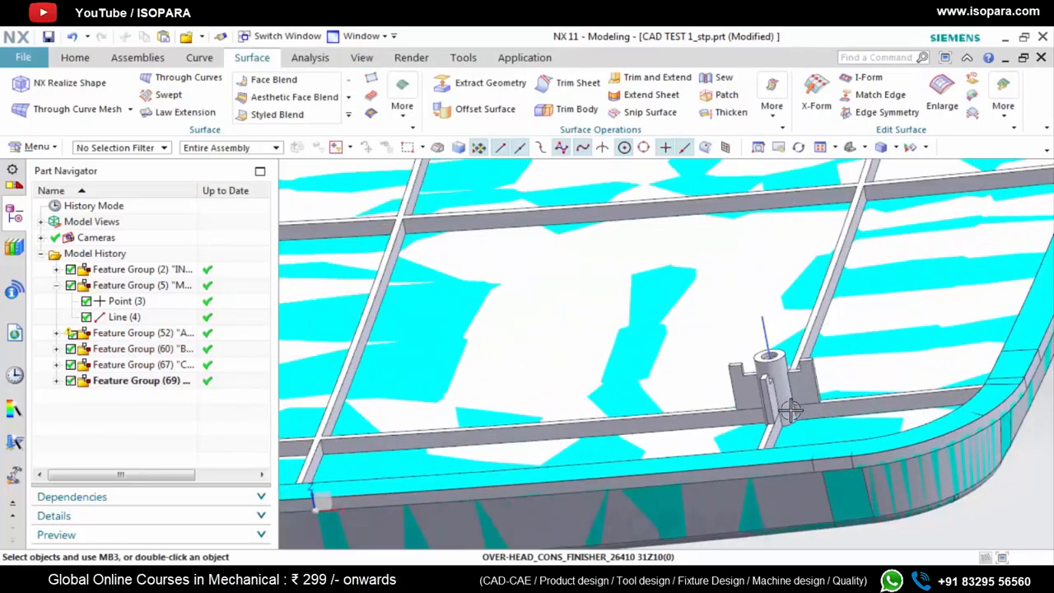
middle_drag(753, 363, 745, 377)
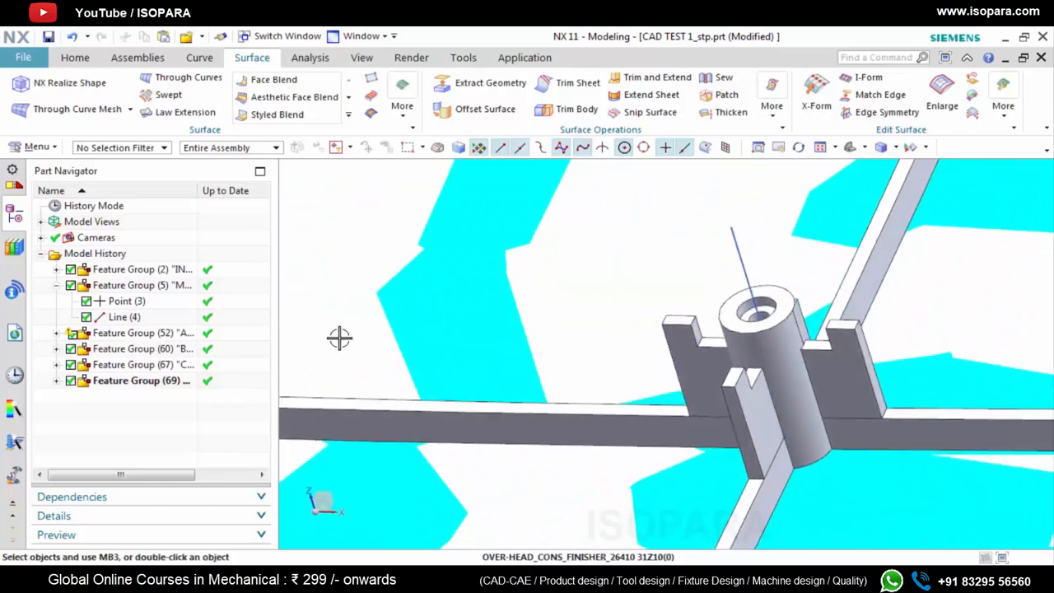
click(35, 146)
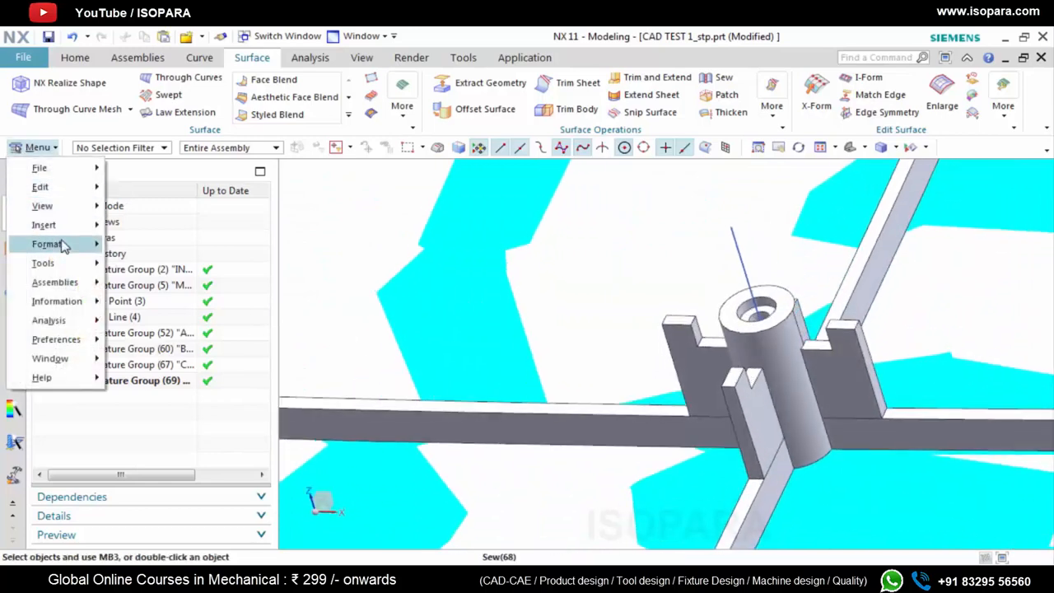
mouse_move(63, 244)
mouse_move(188, 429)
click(329, 555)
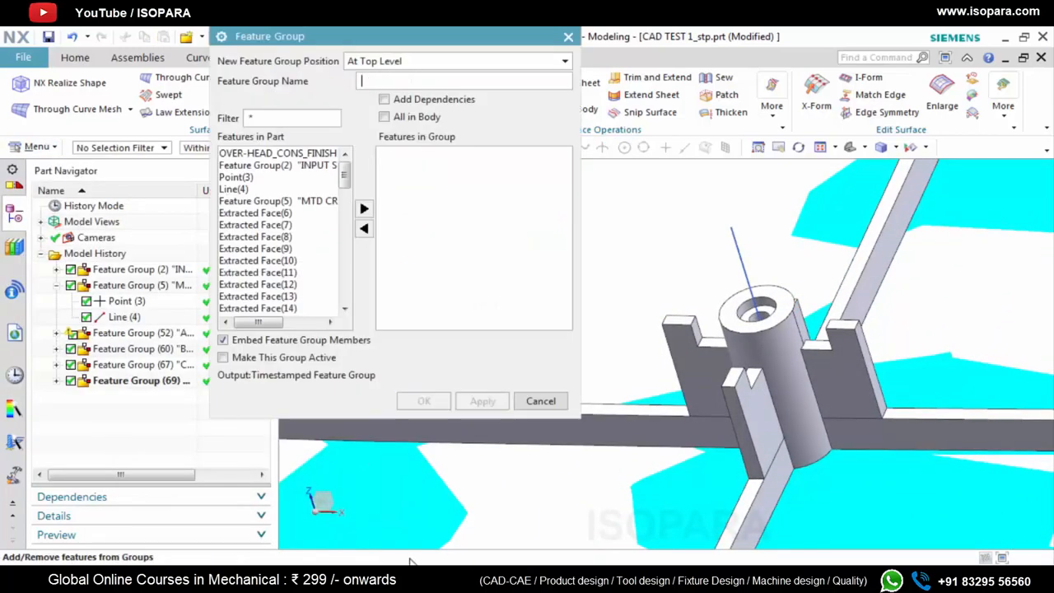
text(FEATURES)
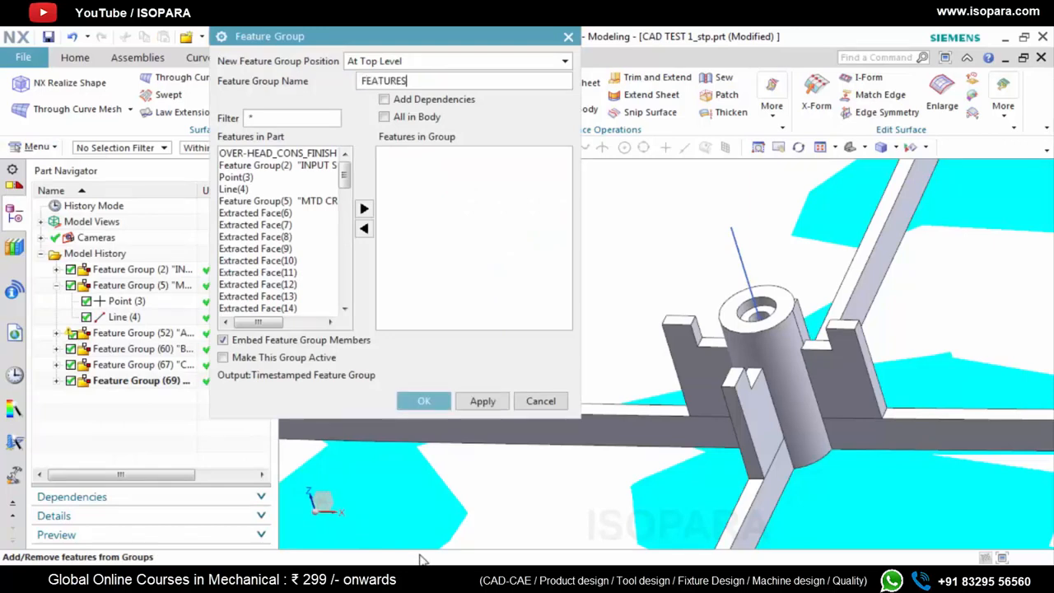
click(416, 399)
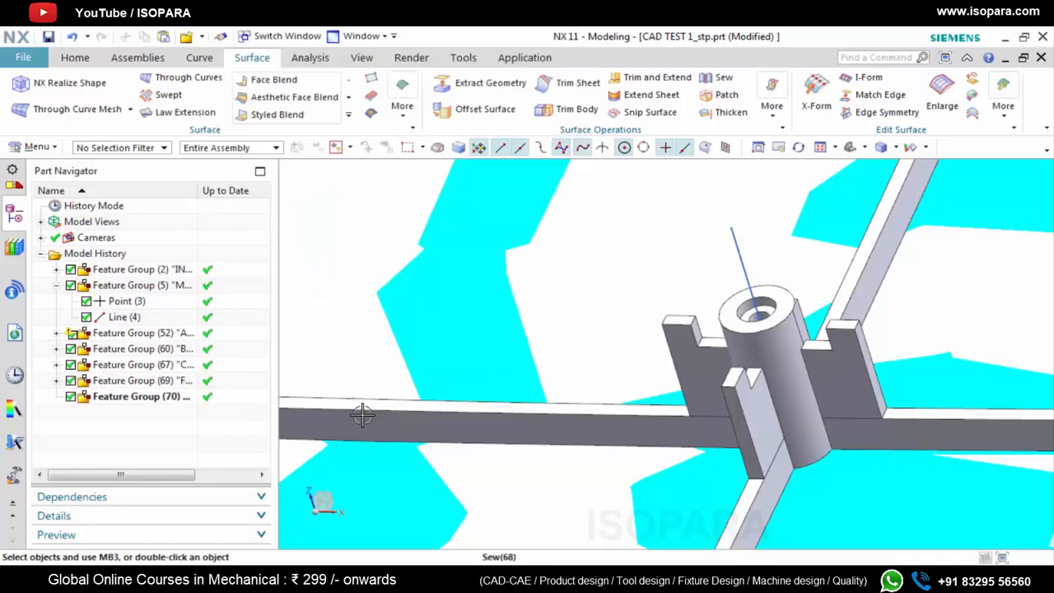
Make the FEATURES group active and create a nested feature group inside it named for the screw boss
right_click(142, 396)
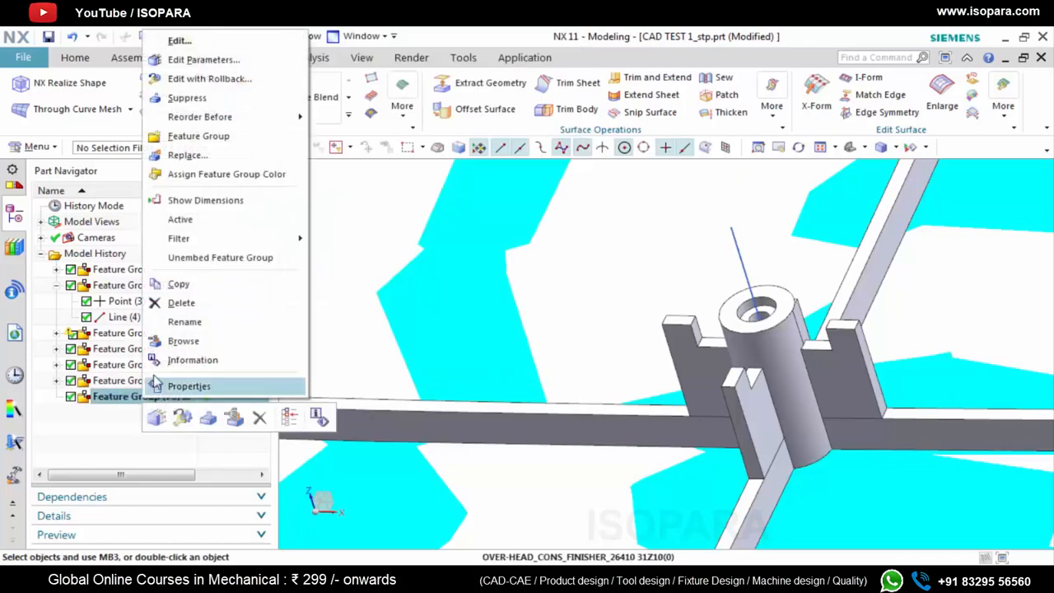
click(180, 220)
click(33, 147)
mouse_move(47, 243)
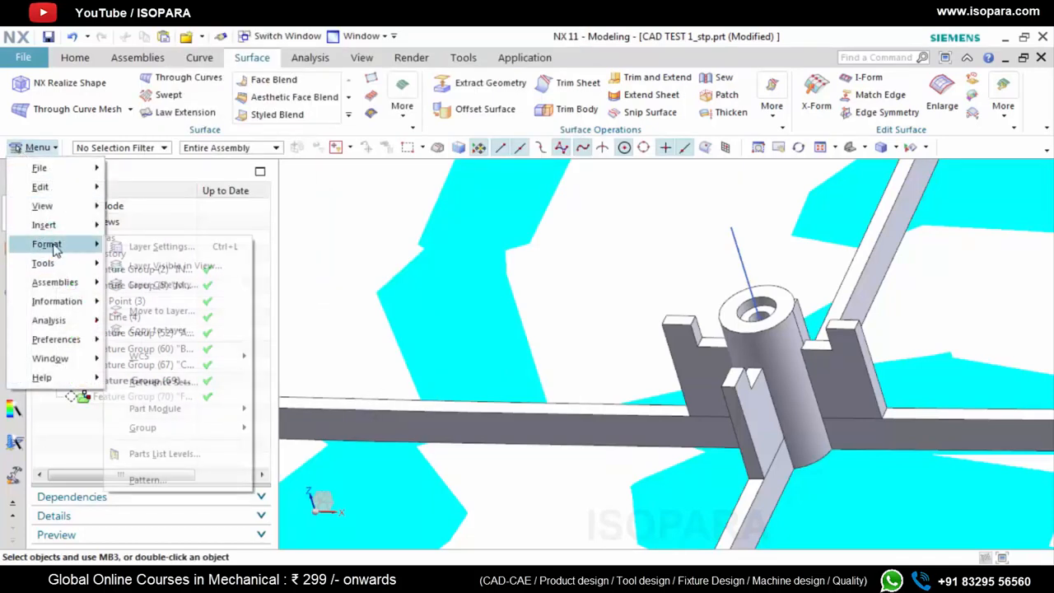
mouse_move(144, 427)
click(306, 555)
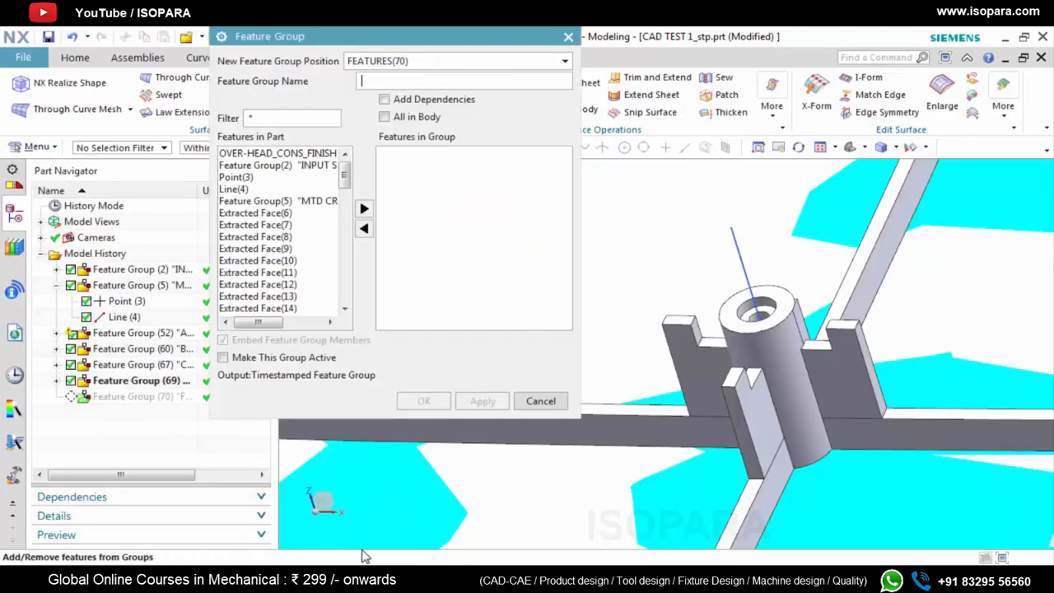
text(SC)
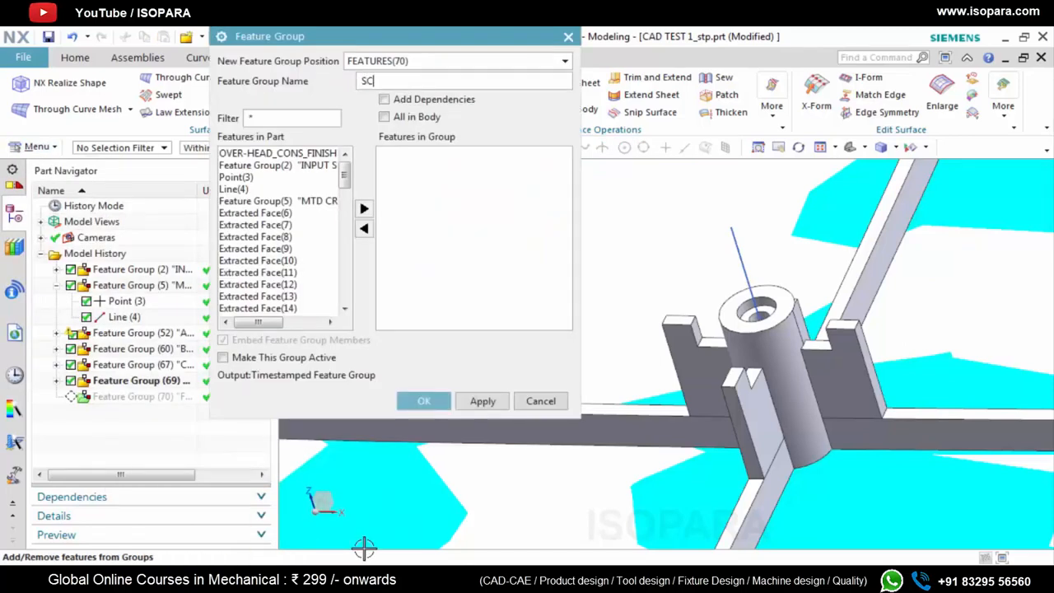
text(REW BOSS)
click(423, 401)
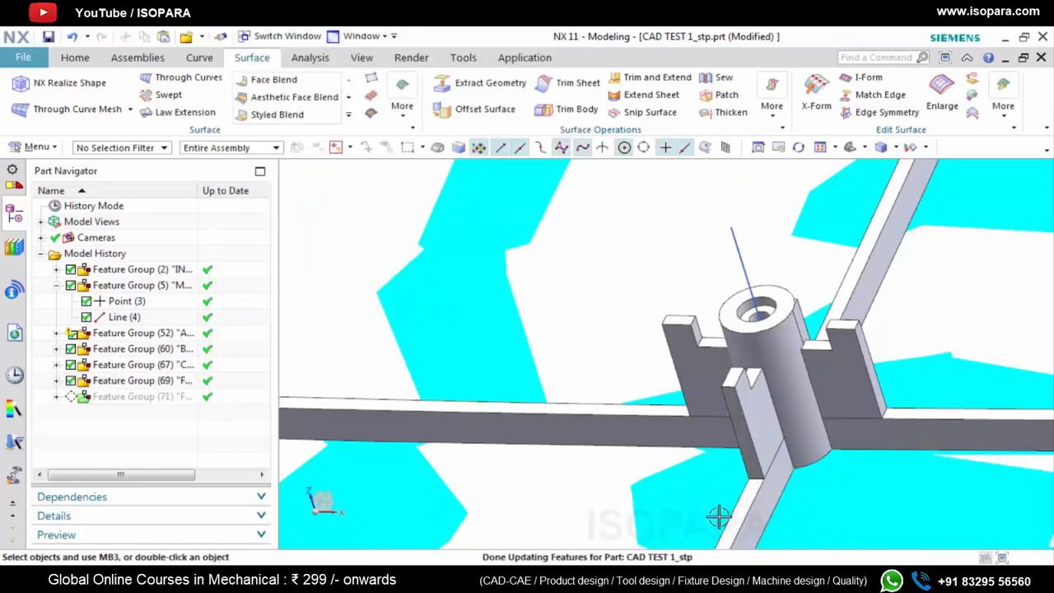
Examine the original screw boss, its stepped hole and the surrounding ribs
middle_drag(781, 439, 790, 365)
scroll(784, 394, down, 1)
scroll(780, 311, up, 2)
middle_drag(781, 310, 771, 311)
scroll(772, 308, down, 2)
scroll(772, 301, up, 2)
scroll(773, 304, up, 2)
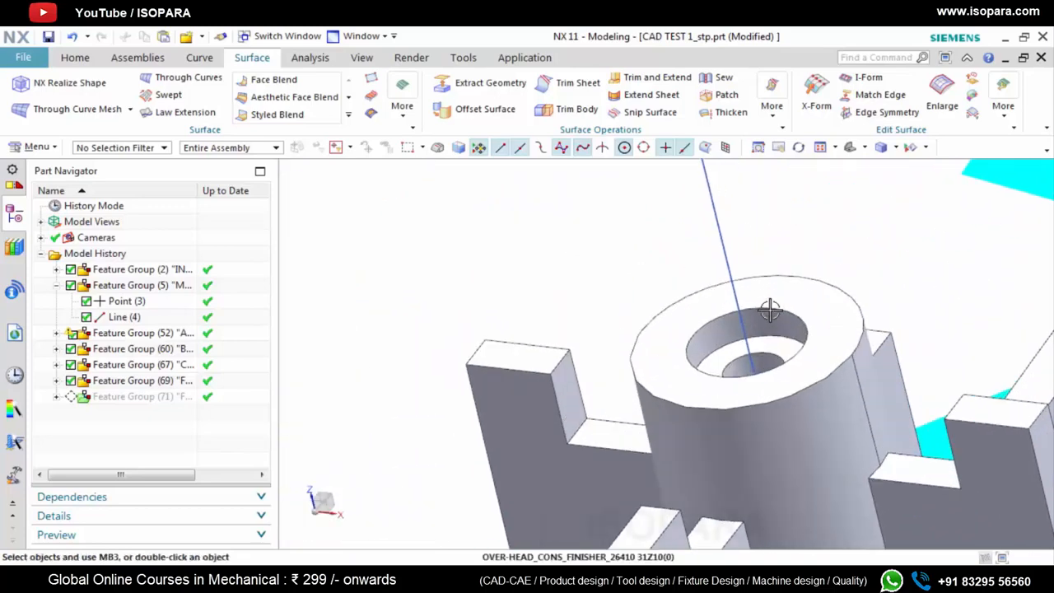
scroll(767, 334, down, 3)
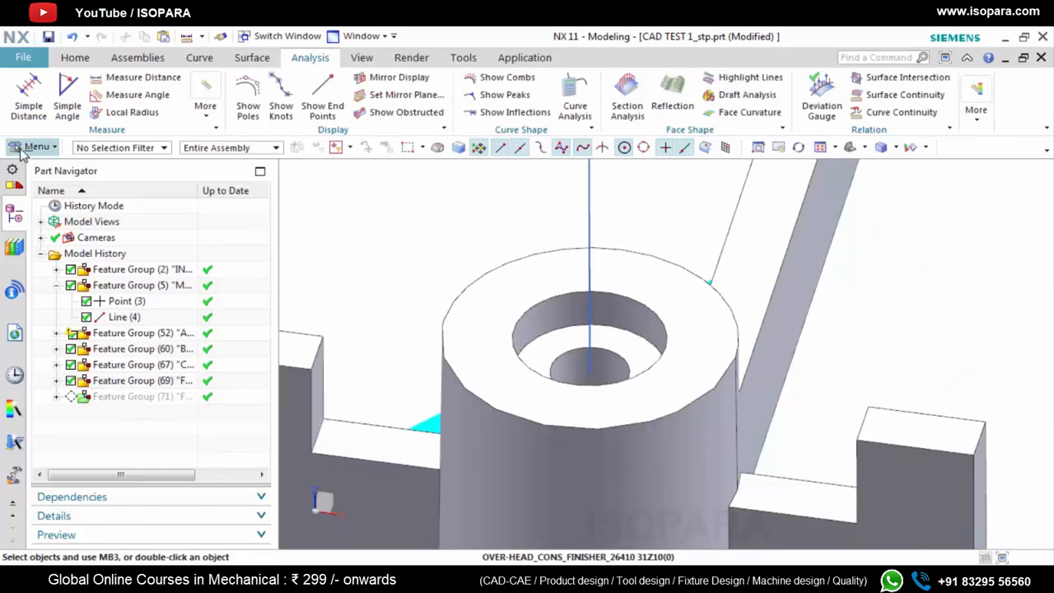
Make the nested screw boss feature group active
click(57, 398)
right_click(124, 415)
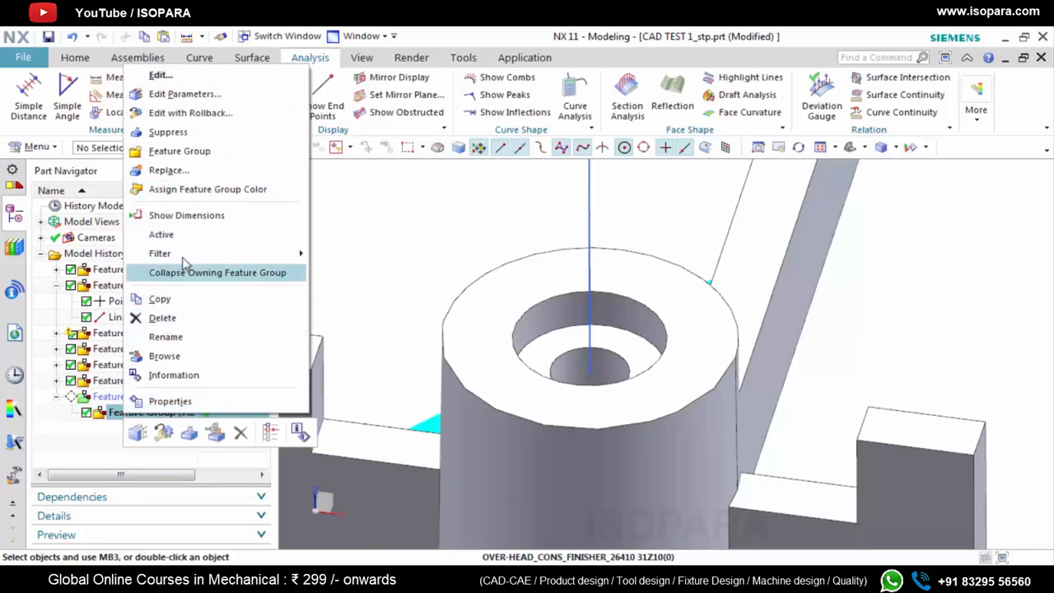
click(196, 238)
Create a dynamic Datum CSYS at the screw boss hole with its ZC axis aligned upward along the boss's axis line
click(75, 56)
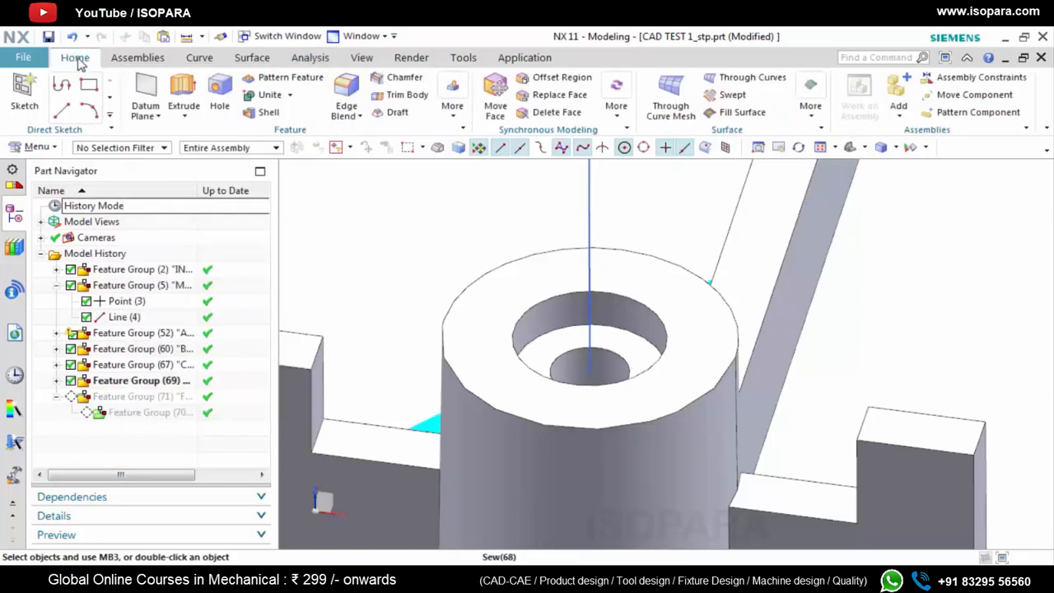
click(159, 116)
click(177, 172)
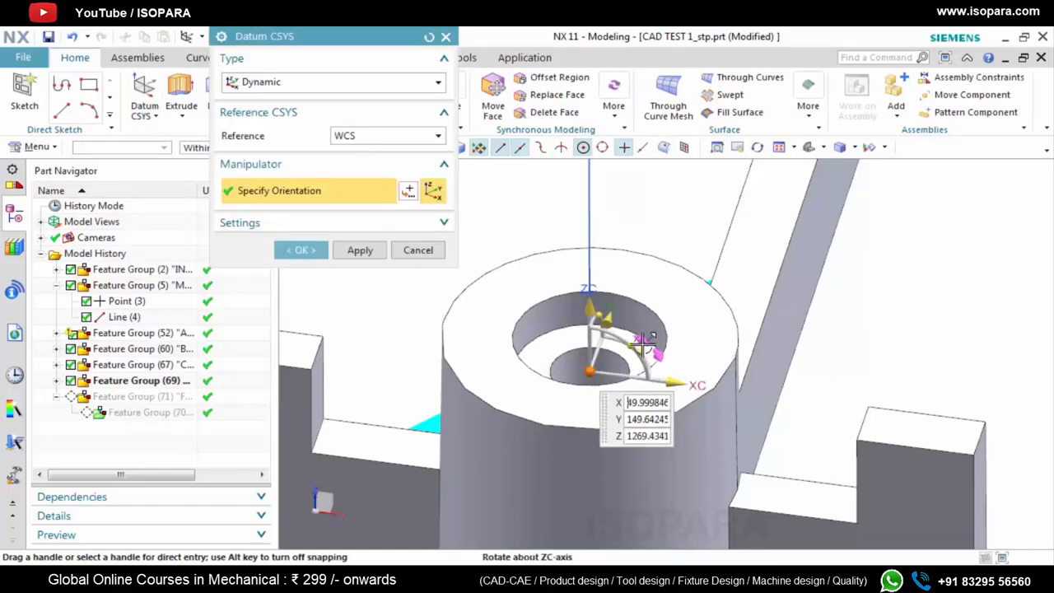
scroll(618, 338, up, 2)
click(576, 219)
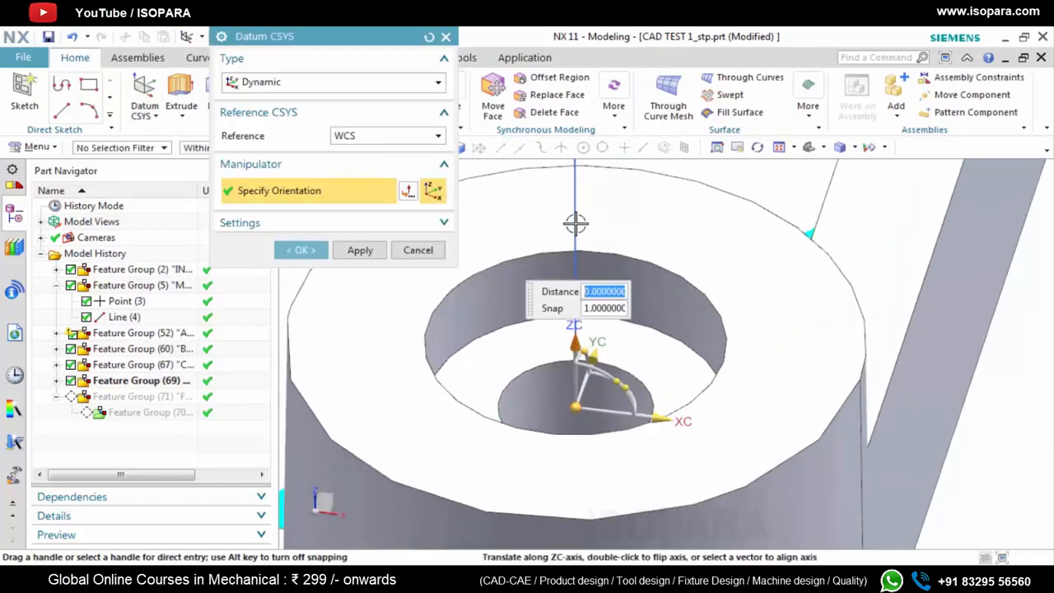
double_click(576, 218)
double_click(576, 474)
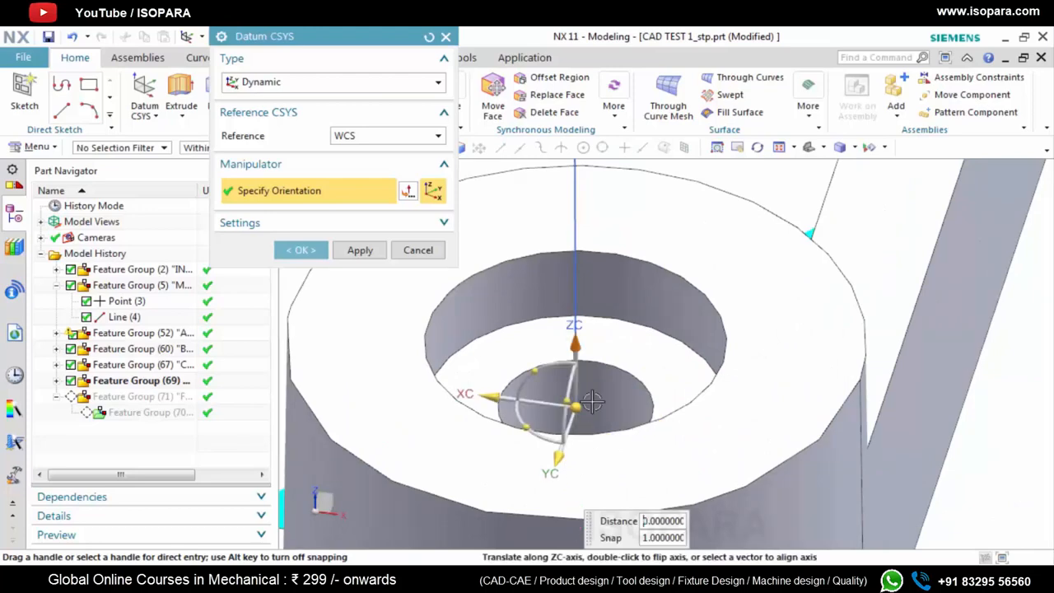
middle_drag(572, 437, 336, 299)
click(301, 250)
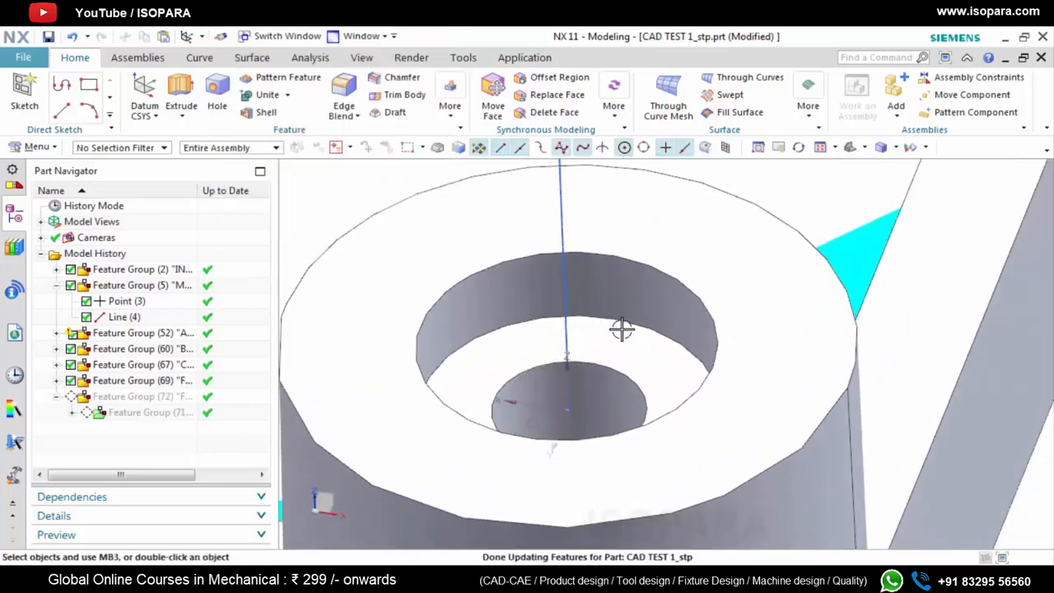
Open the new datum coordinate system inside the screw boss group to review its orientation, and close it
scroll(587, 460, up, 2)
middle_drag(587, 460, 593, 456)
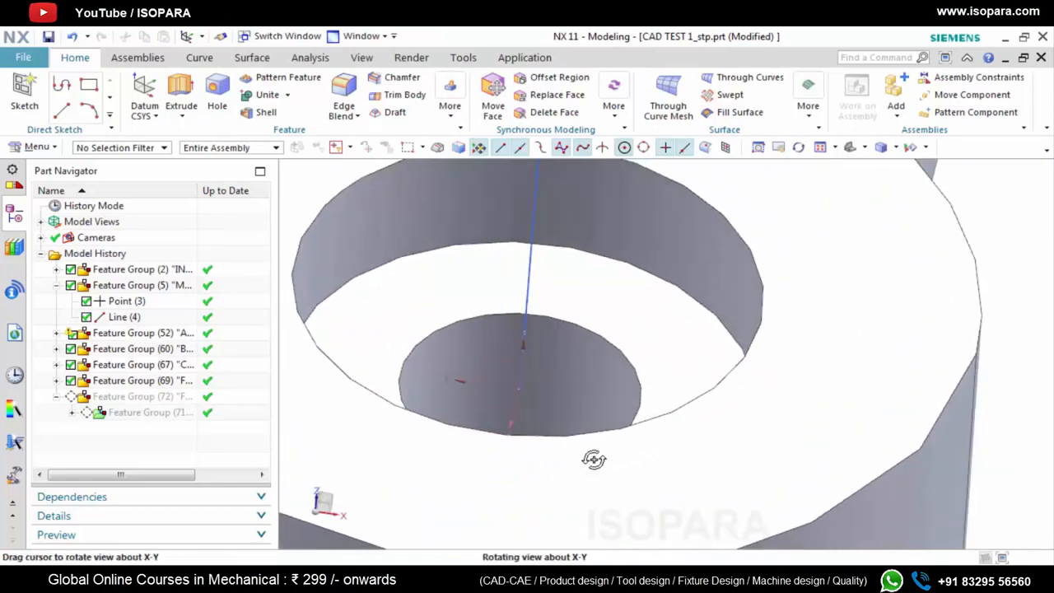
click(72, 413)
double_click(137, 433)
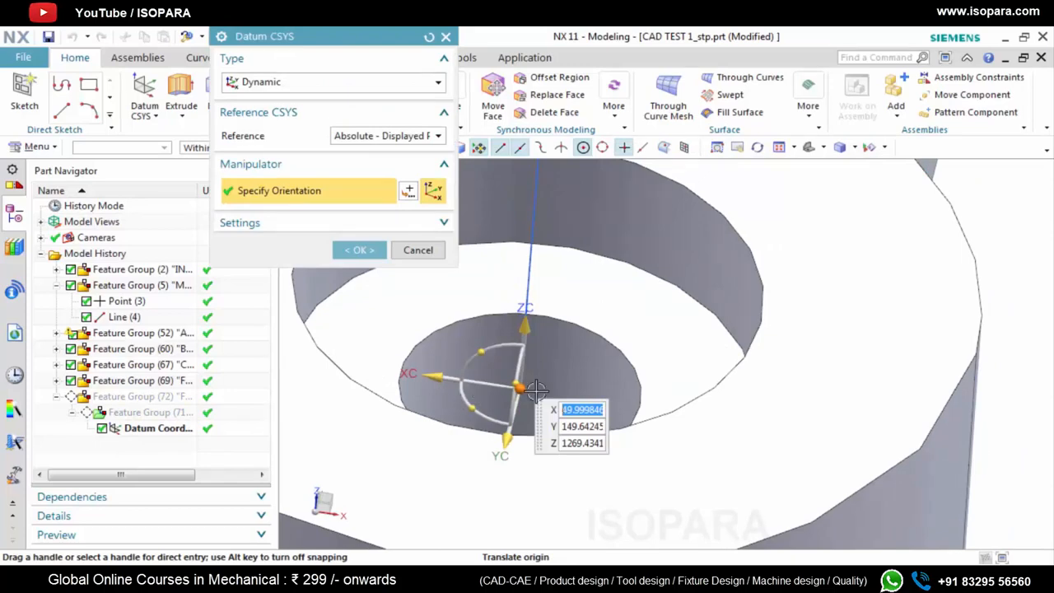
click(359, 251)
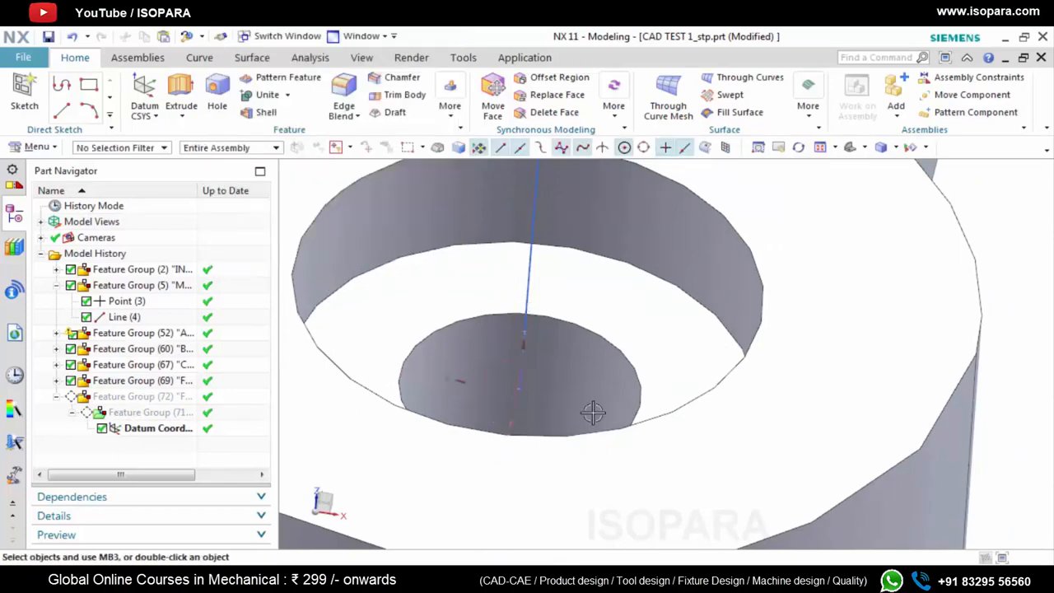
Create a sketch on the XY plane of the boss datum CSYS, with its X axis as horizontal reference and its origin as sketch origin
middle_drag(593, 412, 650, 439)
scroll(645, 433, down, 4)
scroll(650, 439, up, 2)
scroll(650, 439, up, 2)
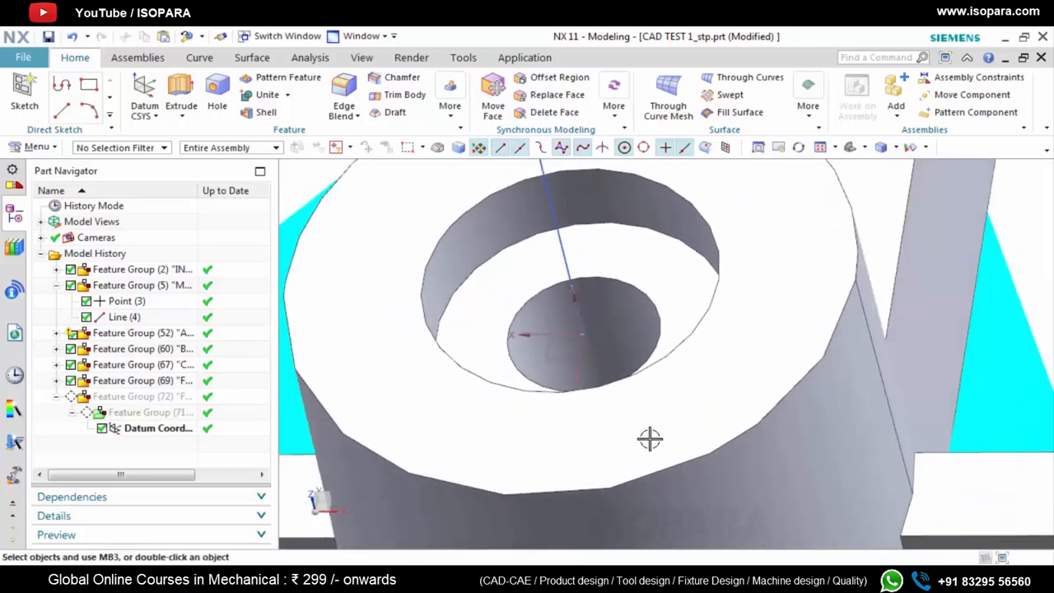
click(23, 92)
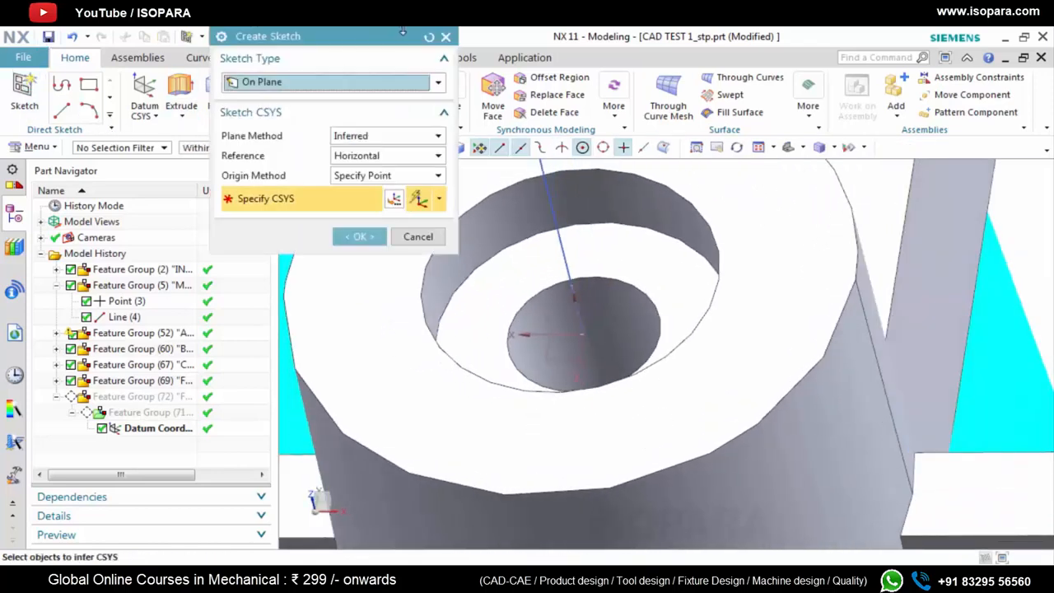
click(386, 137)
click(383, 167)
scroll(546, 362, up, 3)
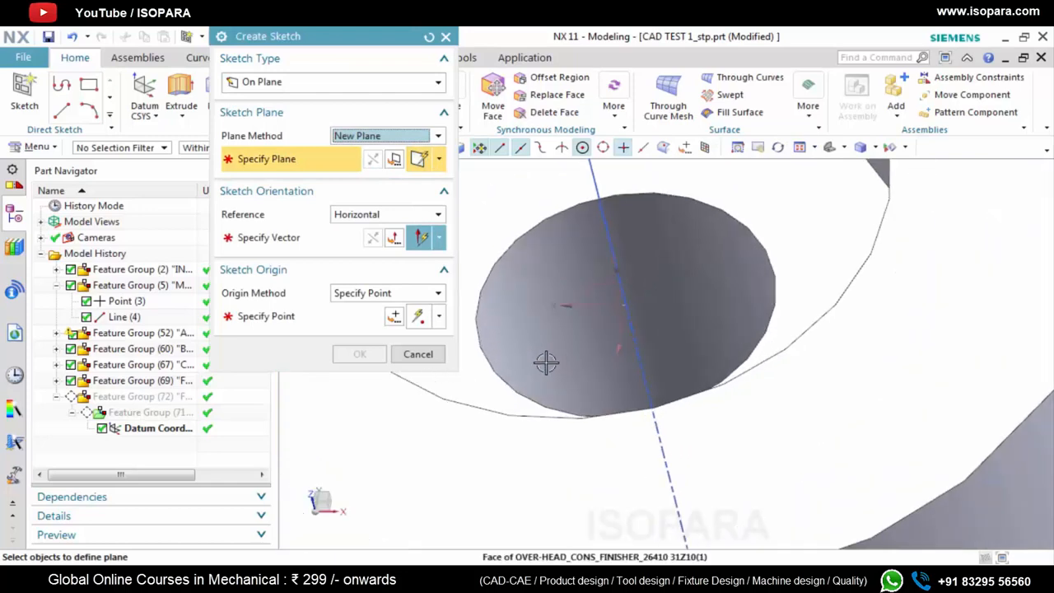
scroll(546, 362, up, 1)
click(608, 320)
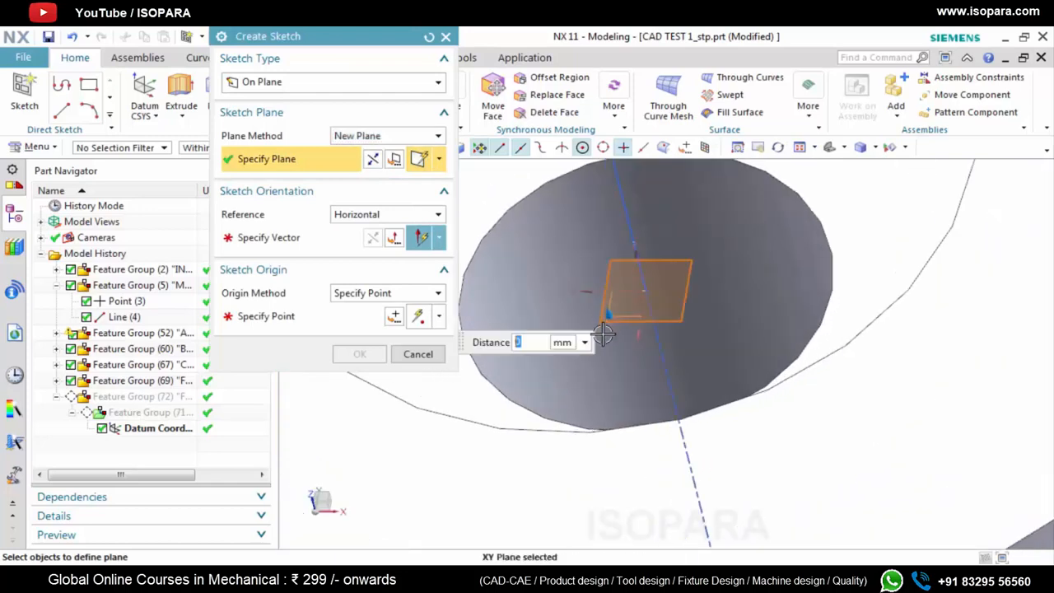
click(284, 238)
click(585, 288)
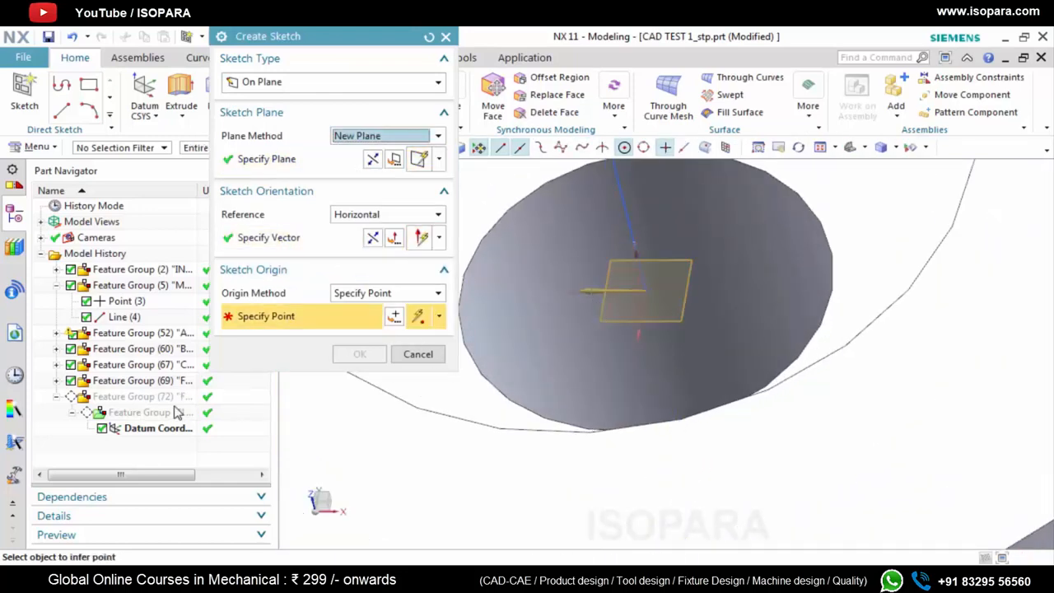
click(651, 289)
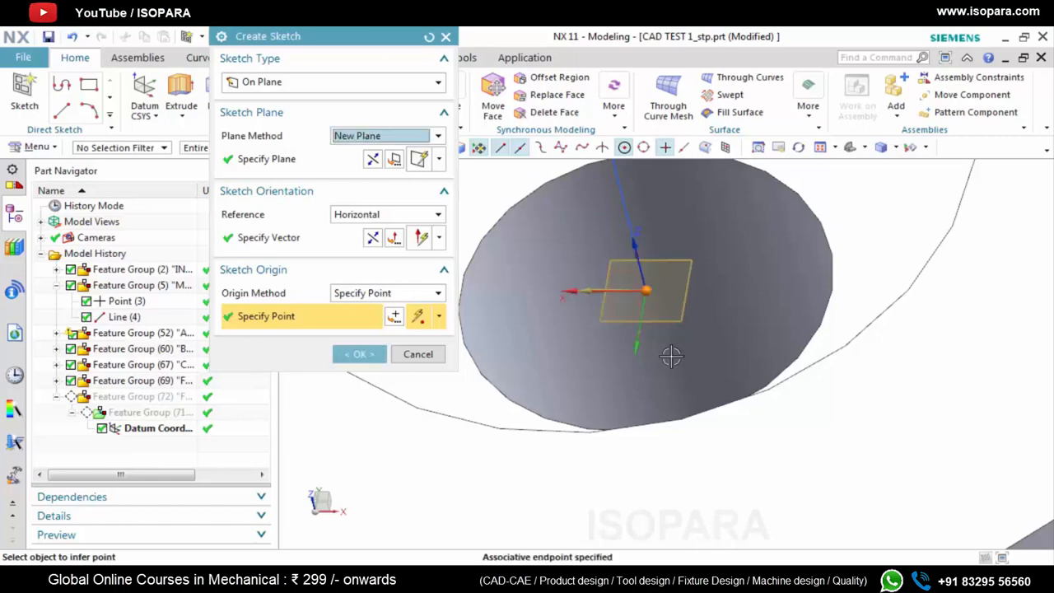
click(356, 355)
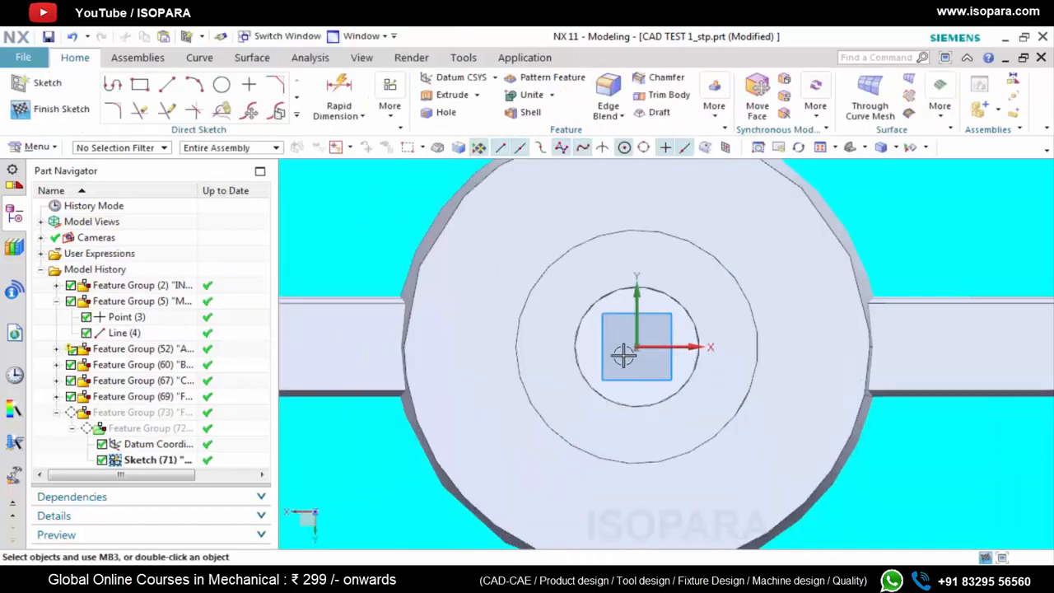
Check the local radius at one point on the boss's outer wall and another on its upper outer edge
middle_drag(618, 375, 616, 364)
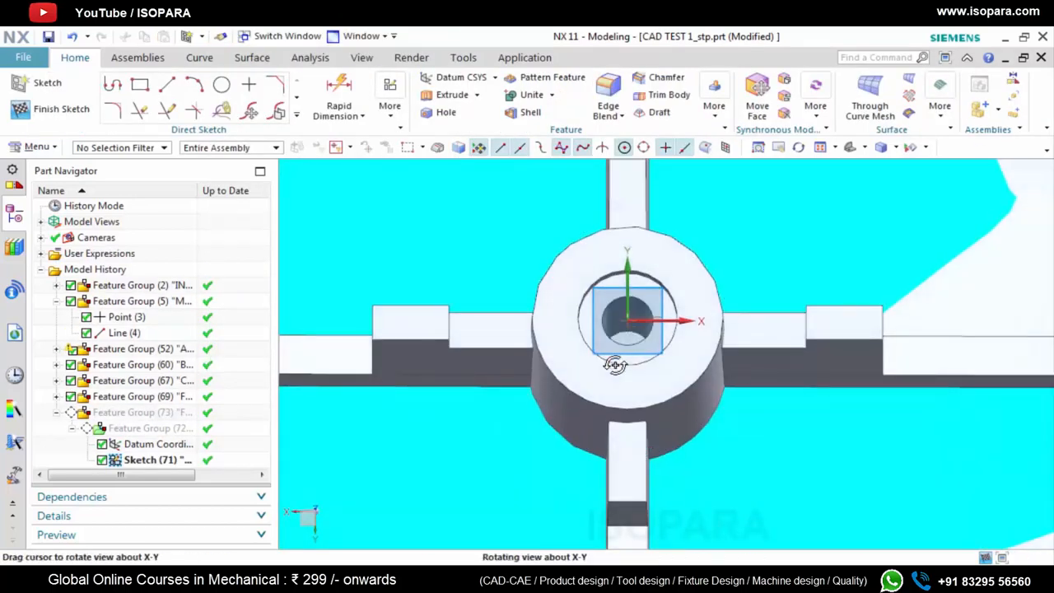
scroll(590, 365, up, 2)
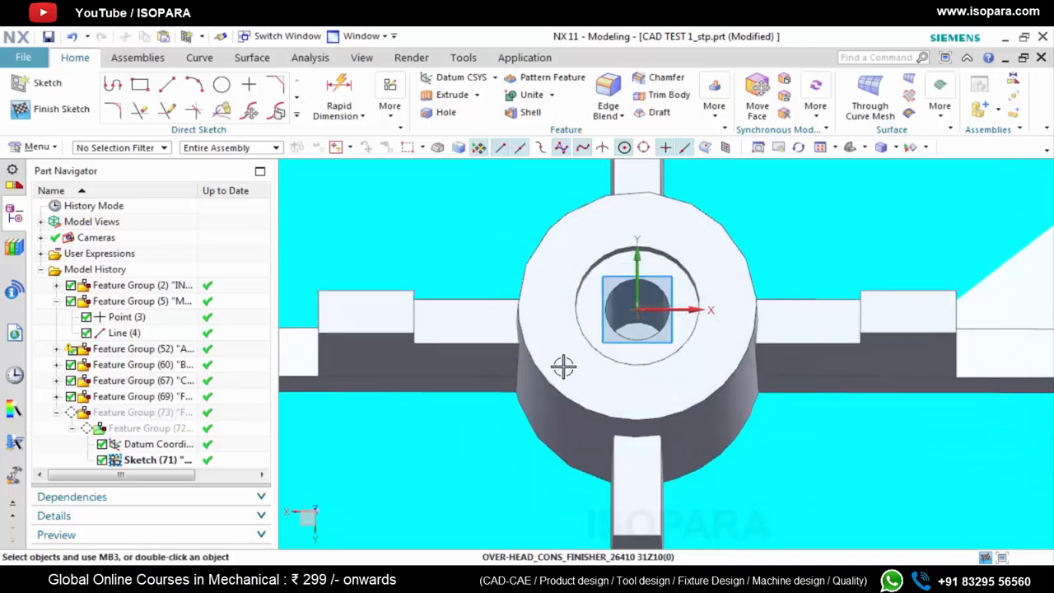
click(310, 57)
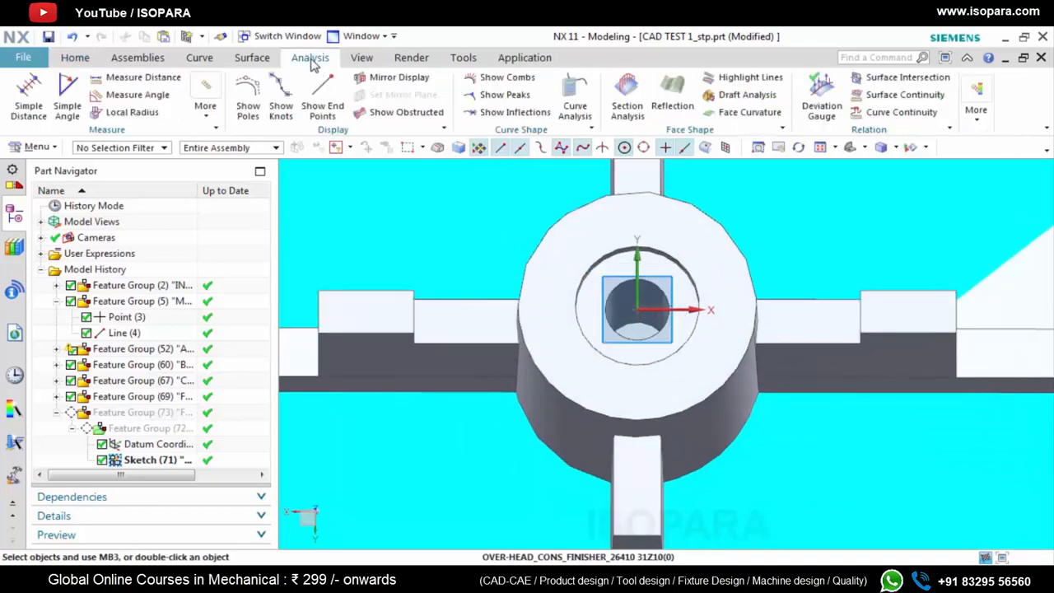
click(130, 113)
scroll(588, 389, up, 4)
click(591, 387)
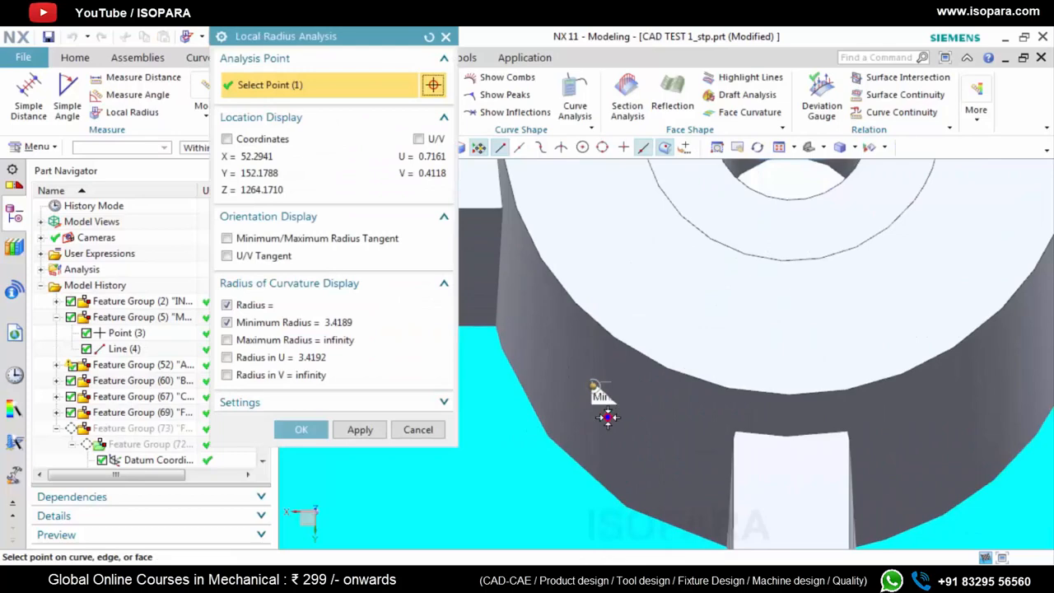
scroll(607, 417, up, 5)
scroll(642, 426, up, 10)
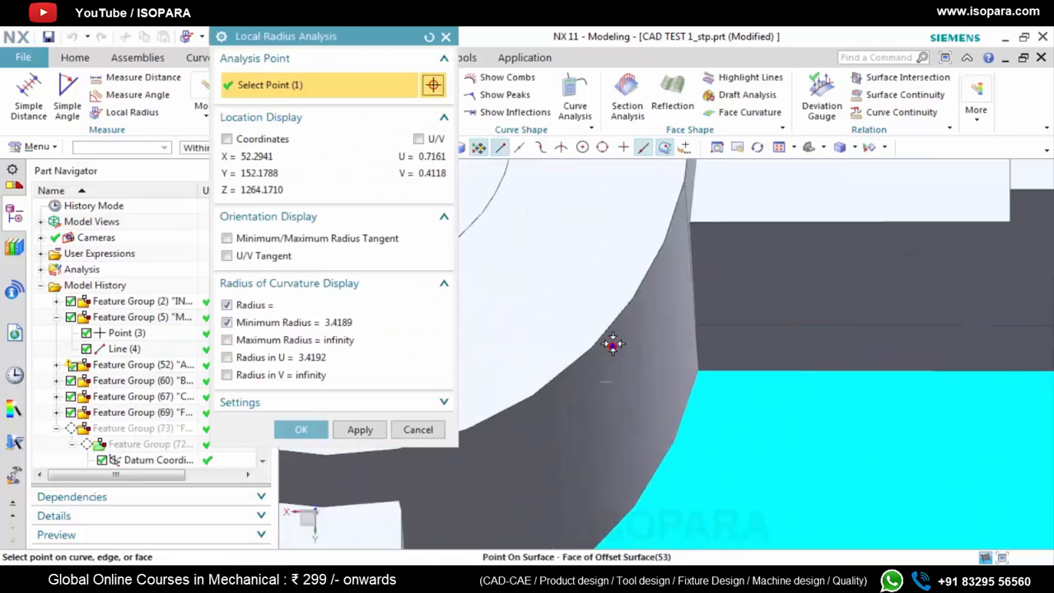
click(626, 366)
scroll(631, 379, down, 8)
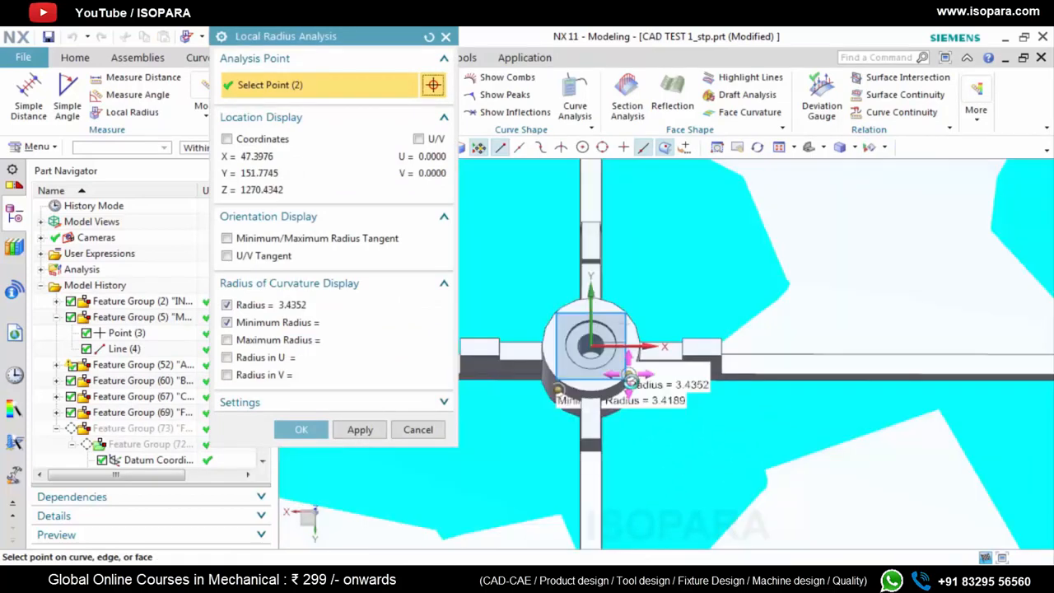
scroll(630, 377, up, 5)
click(445, 36)
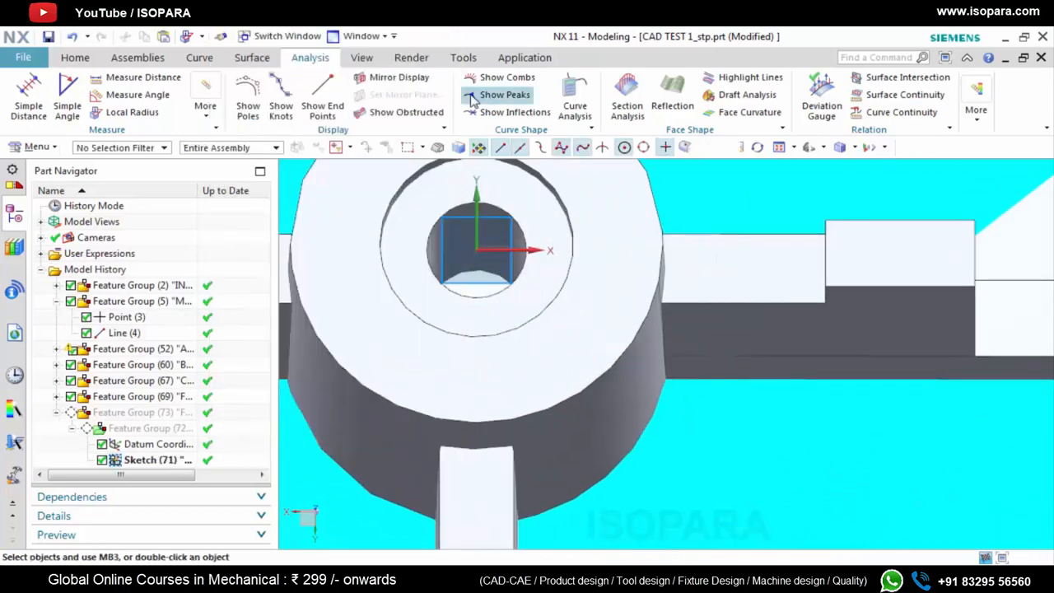
Measure the minimum distance from the boss's axis line to the vertical edge on its outer wall
scroll(546, 366, down, 4)
middle_drag(547, 366, 544, 339)
scroll(558, 275, up, 4)
scroll(568, 291, down, 2)
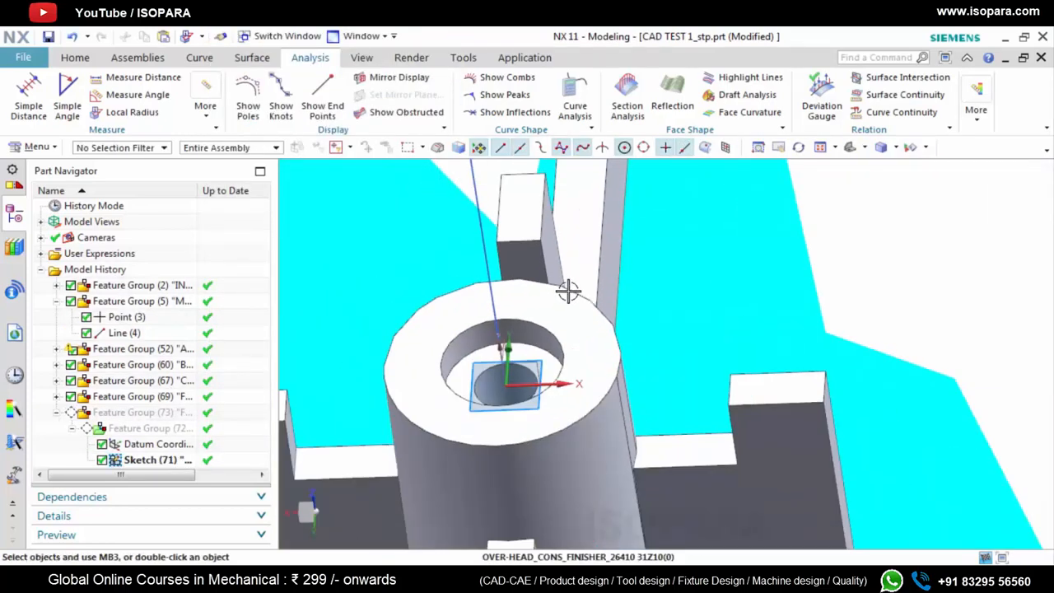
scroll(568, 291, up, 2)
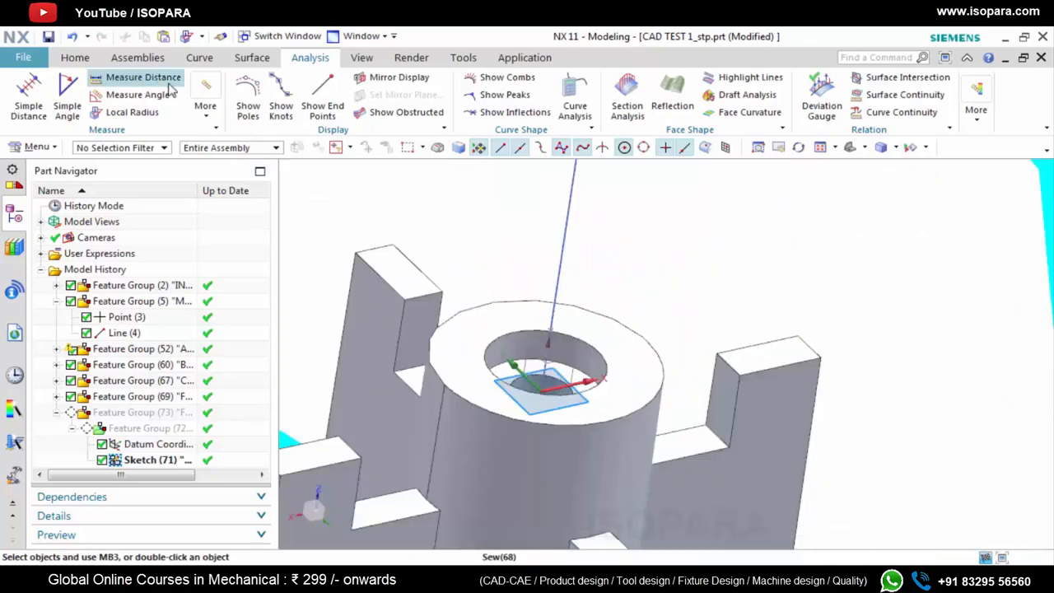
click(142, 77)
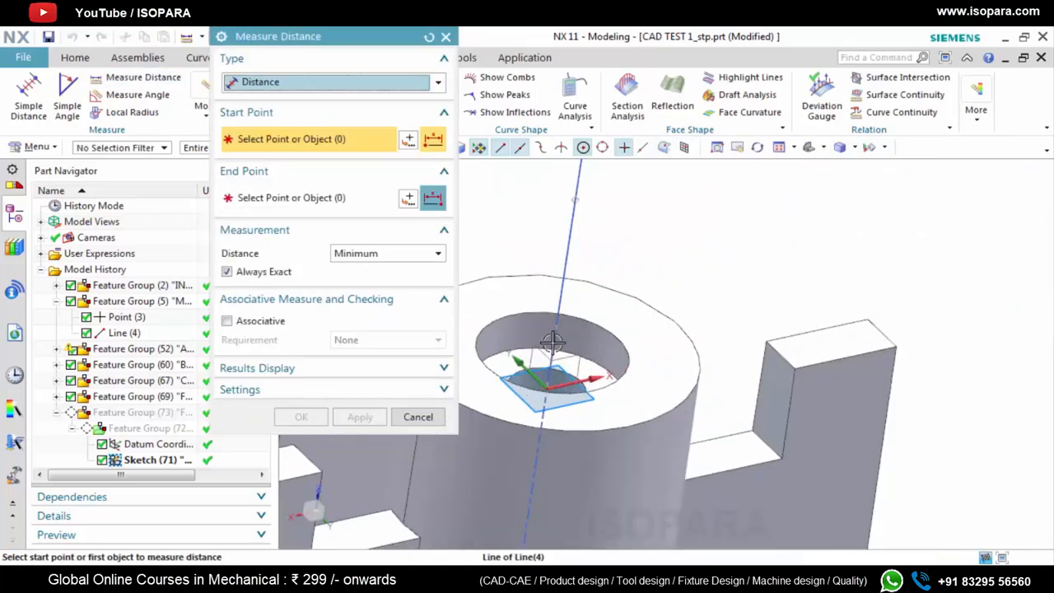
click(558, 346)
scroll(623, 435, down, 2)
scroll(494, 437, up, 2)
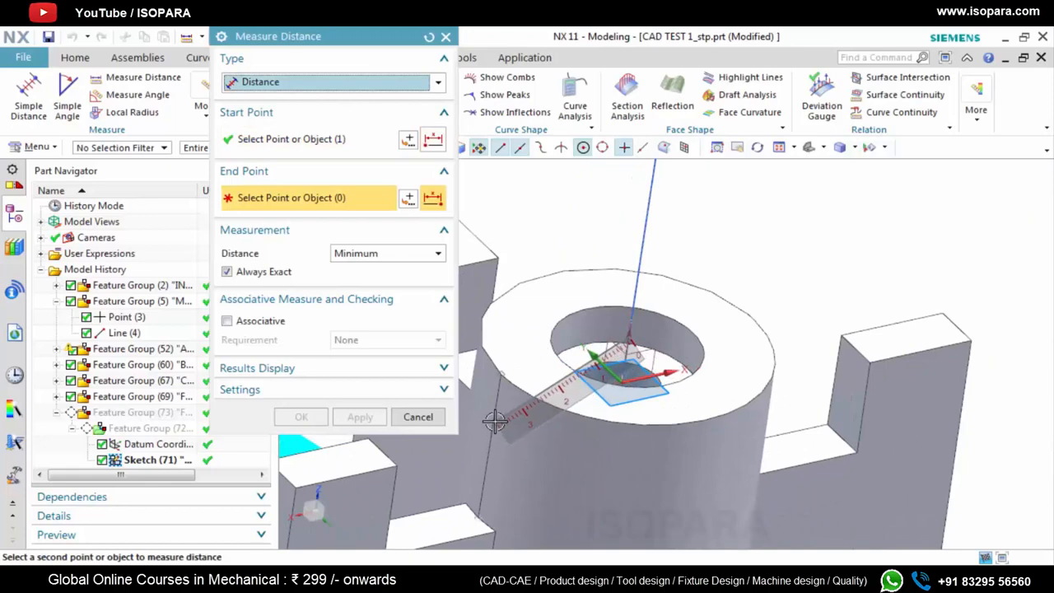
click(495, 420)
scroll(552, 439, down, 1)
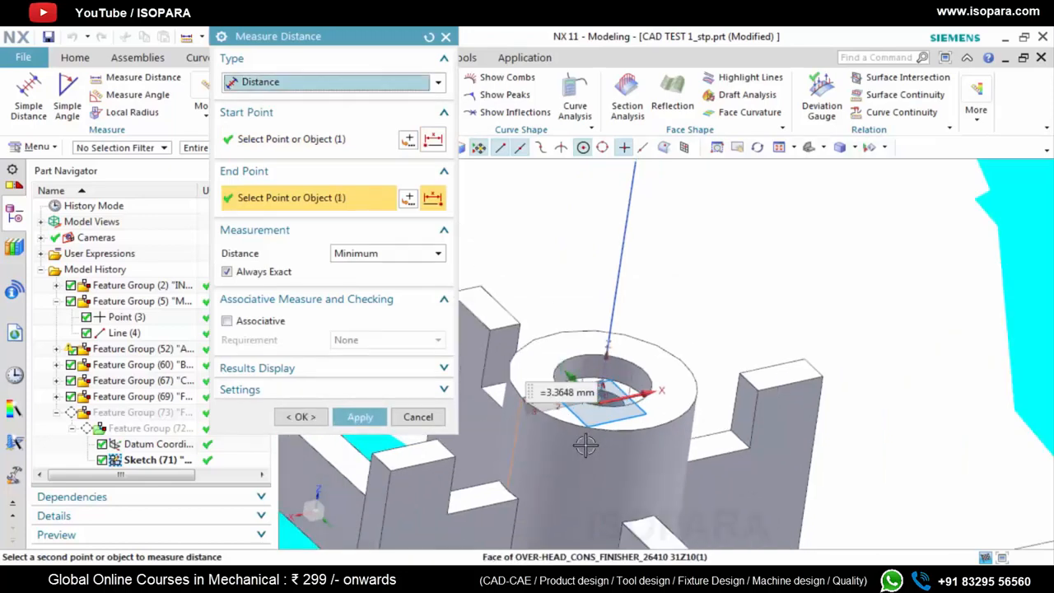
Measure the minimum distance from the axis line to the vertical edge on the opposite side of the boss
mouse_move(581, 447)
middle_down()
mouse_move(557, 450)
mouse_move(583, 438)
middle_up()
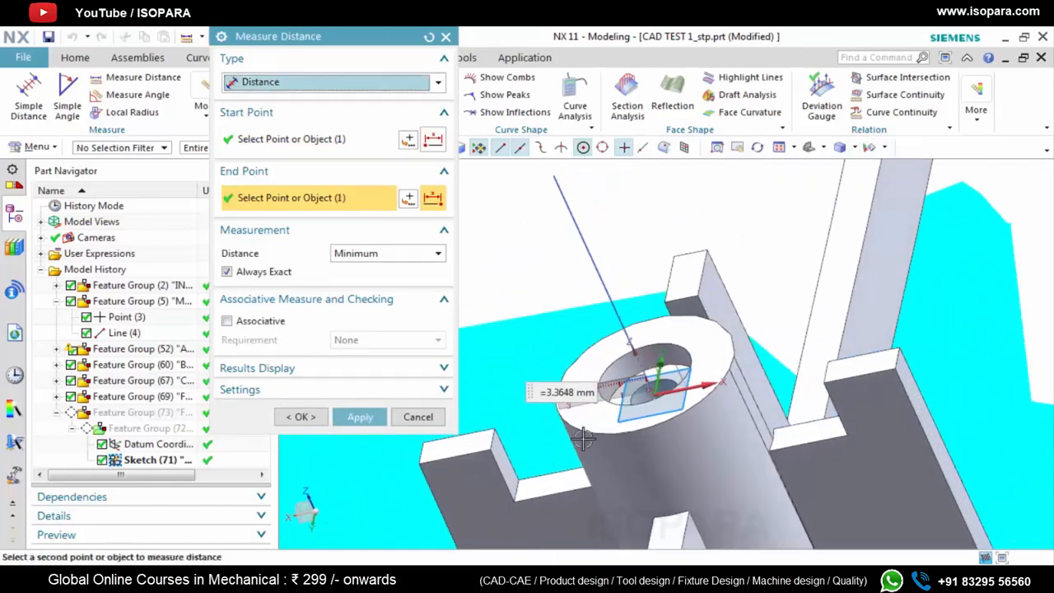
scroll(743, 395, up, 3)
scroll(743, 395, up, 2)
click(725, 369)
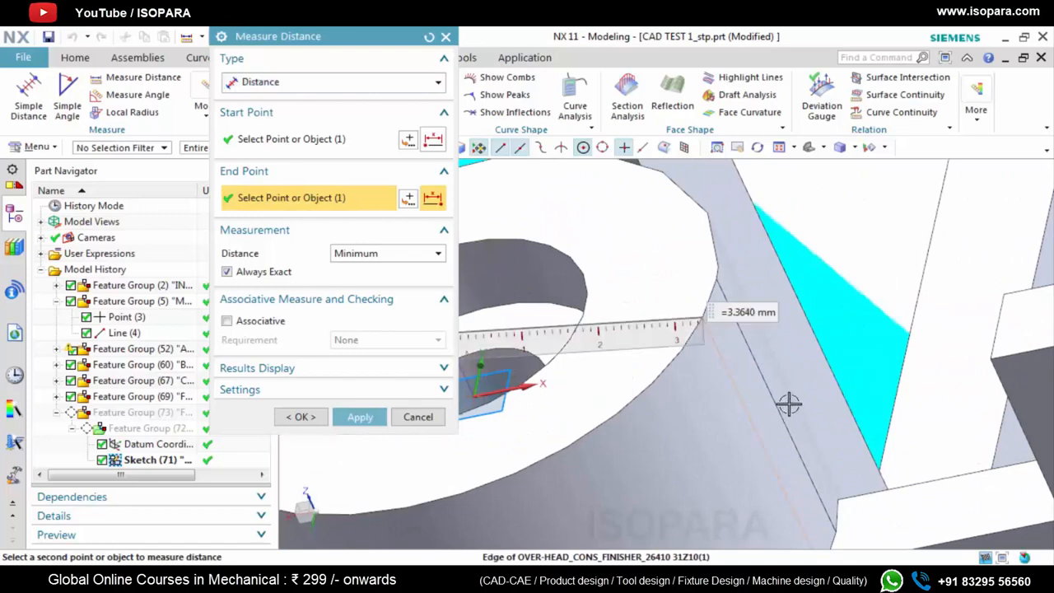
scroll(798, 420, down, 3)
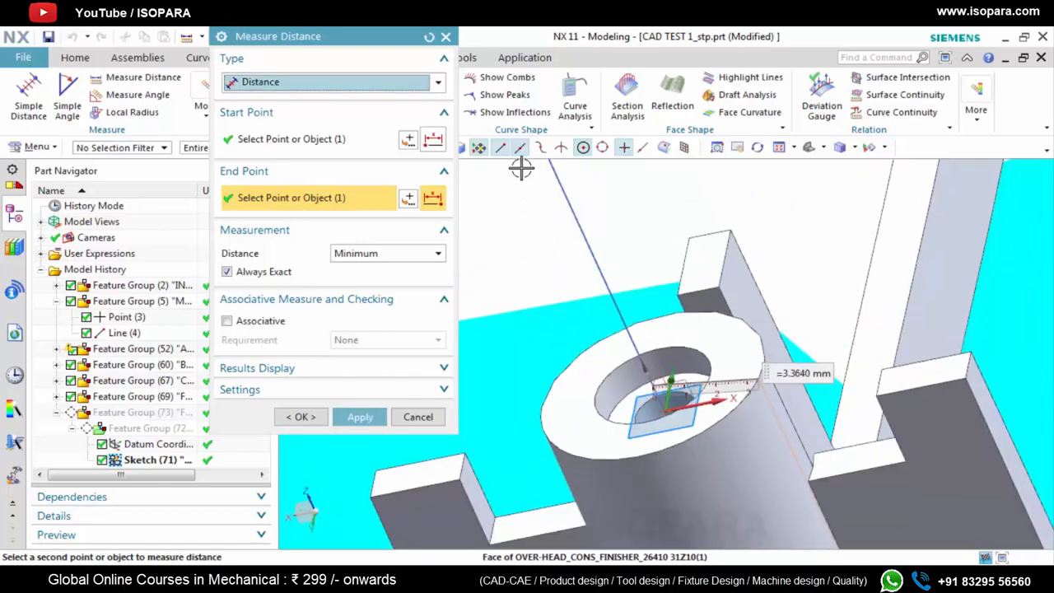
click(446, 37)
Try a circle of 3.364 mm diameter centred on the sketch origin, compare it with the boss outline, and undo it
click(78, 57)
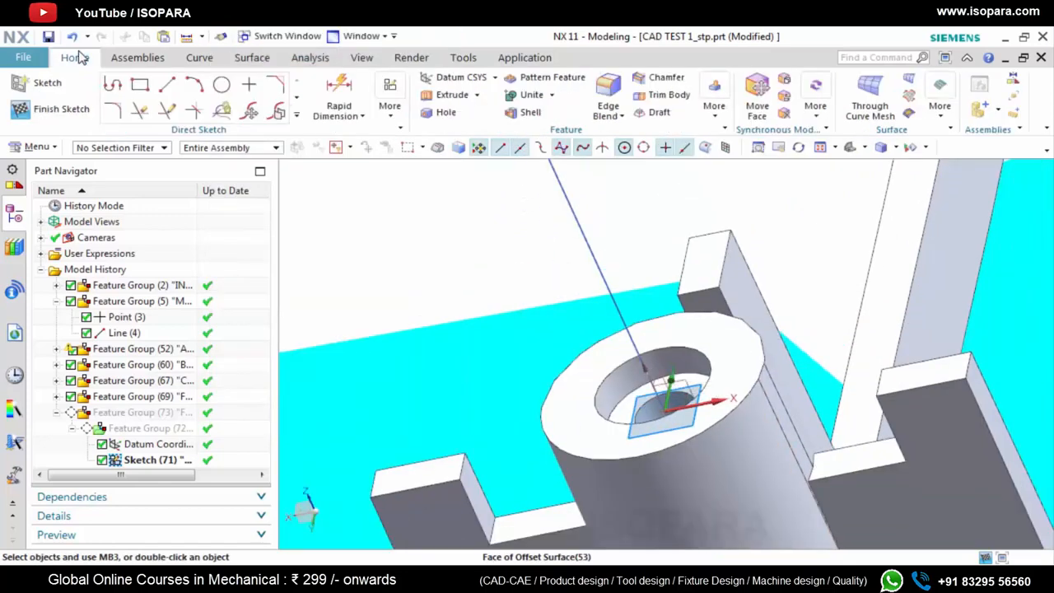
click(221, 85)
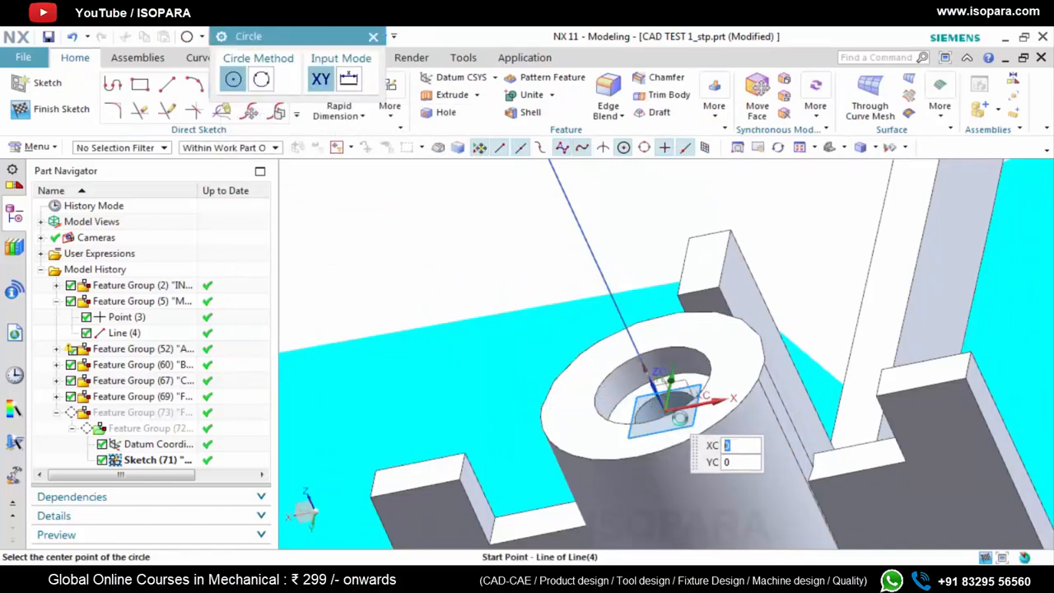
click(679, 418)
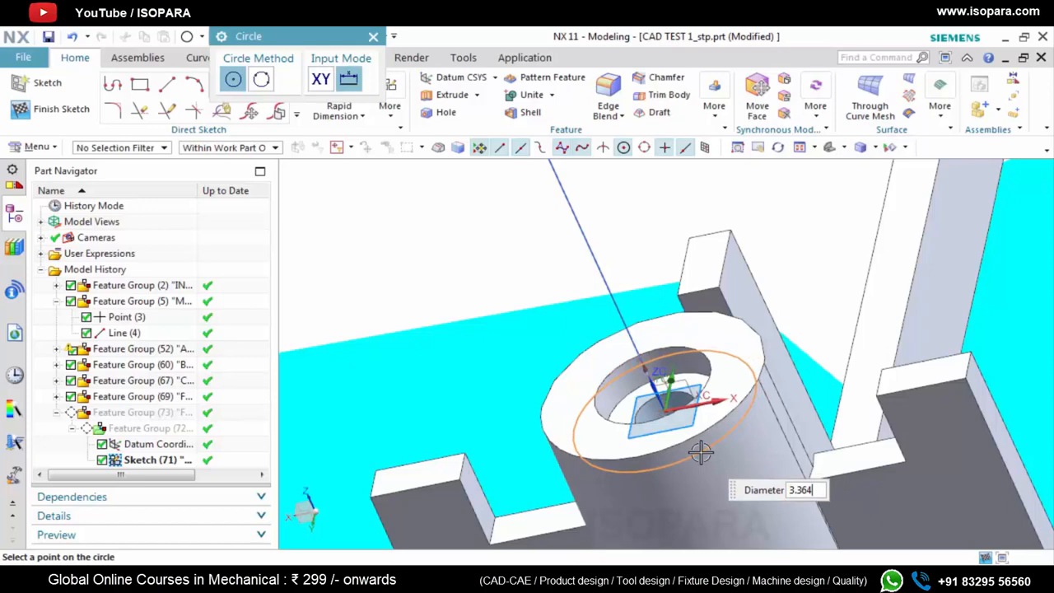
text(3.364)
key(Return)
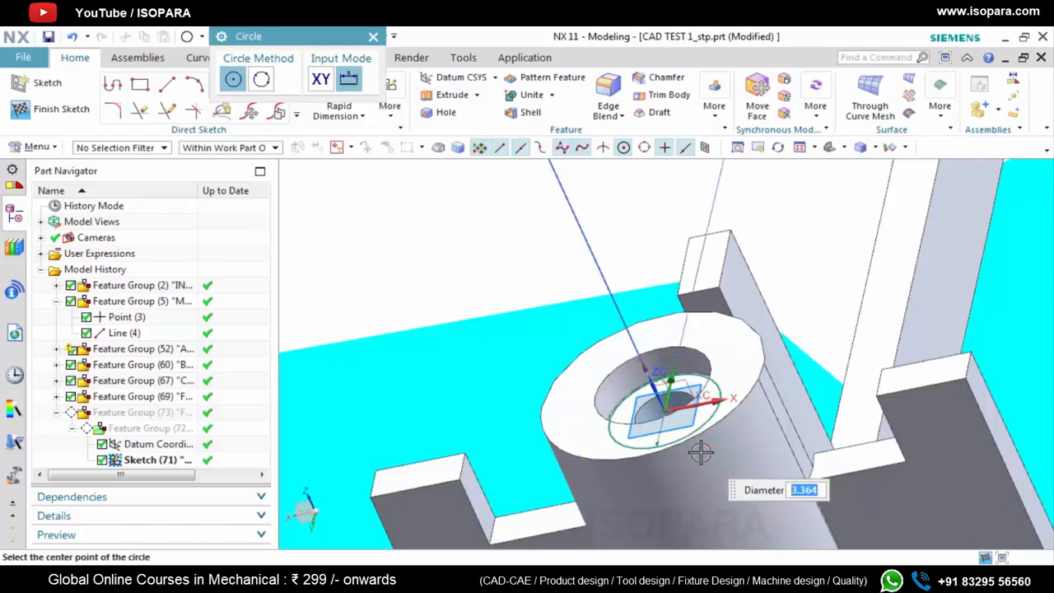
key(Escape)
key(Escape)
scroll(624, 428, up, 5)
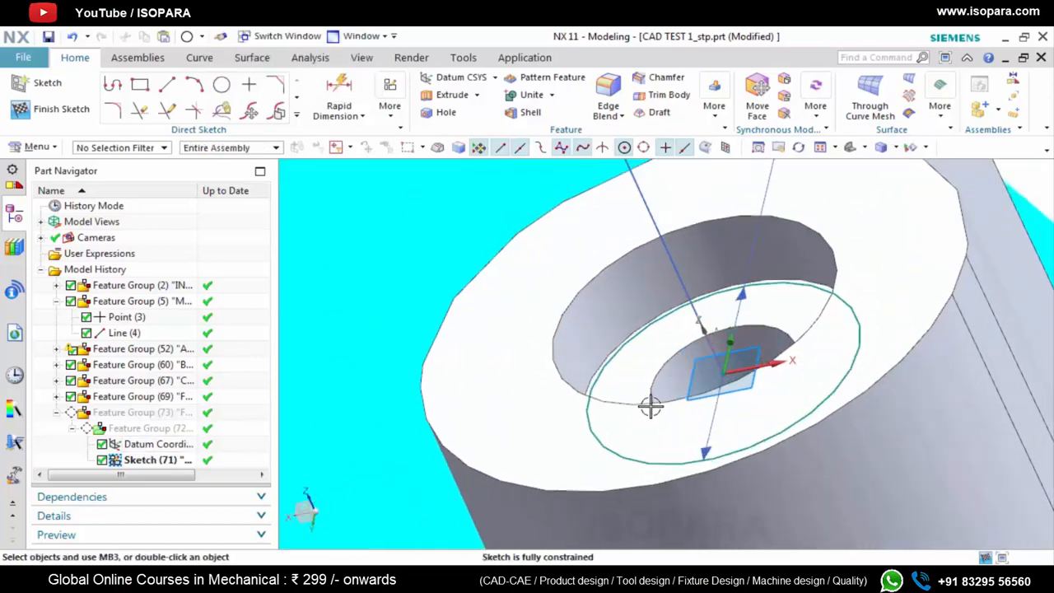
click(585, 361)
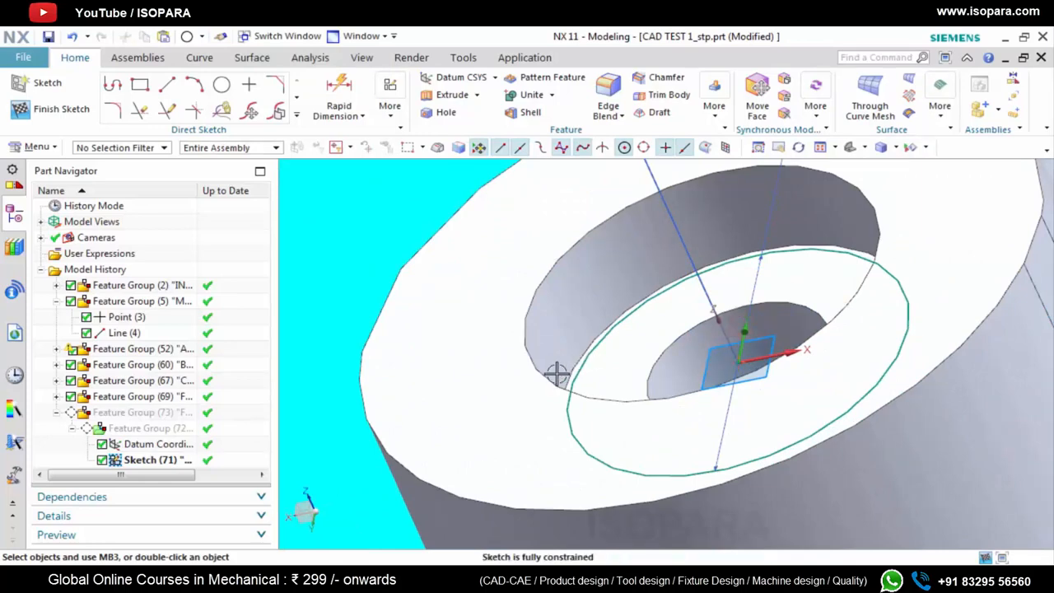
scroll(385, 360, down, 5)
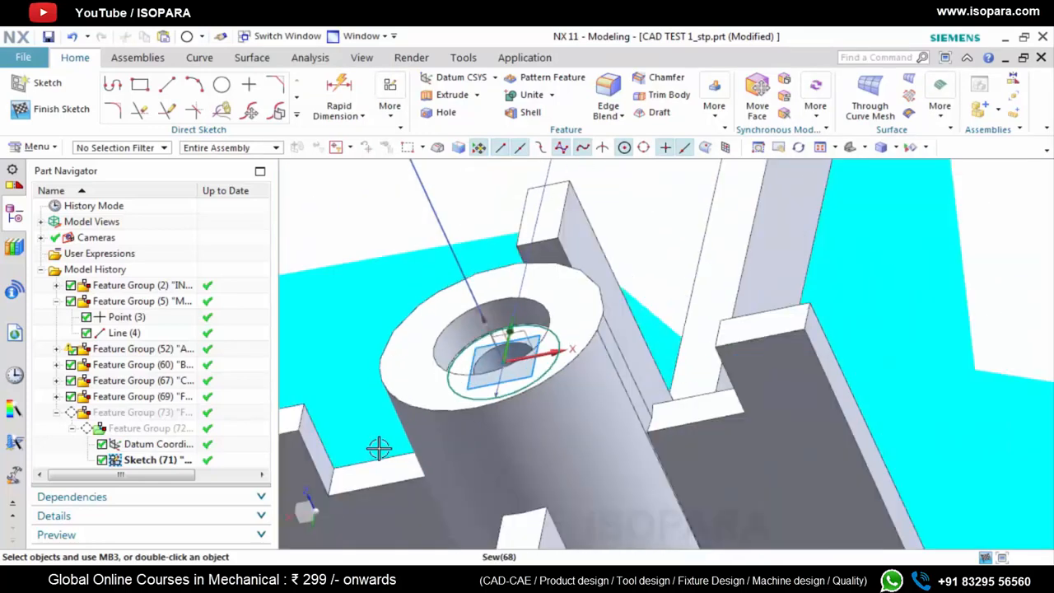
key(ctrl+z)
Sketch a circle of diameter 3.364*2 mm centred on the sketch origin, and finish the sketch
click(224, 87)
scroll(507, 371, up, 3)
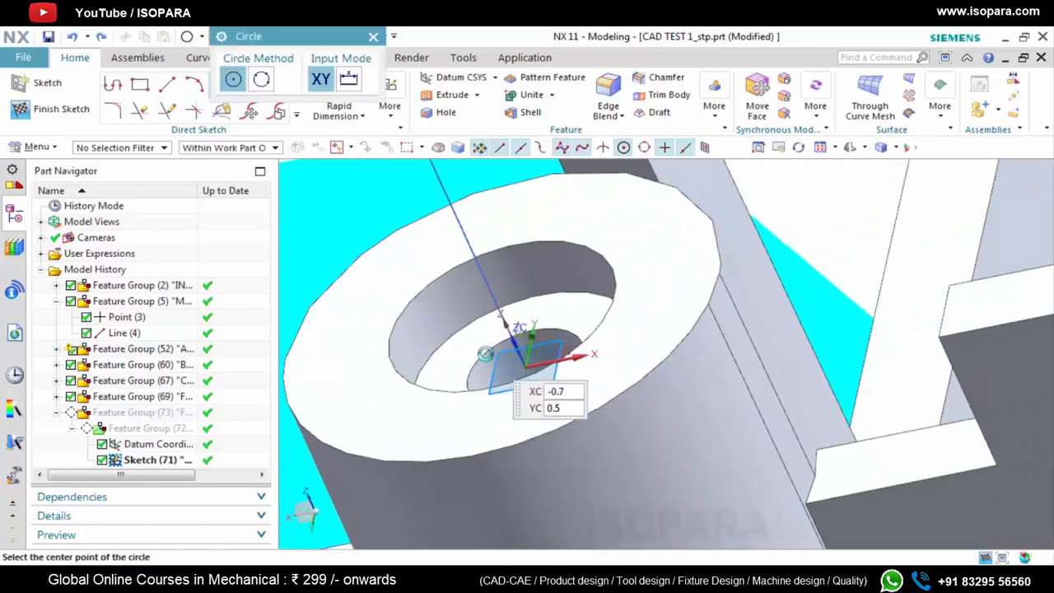
click(525, 360)
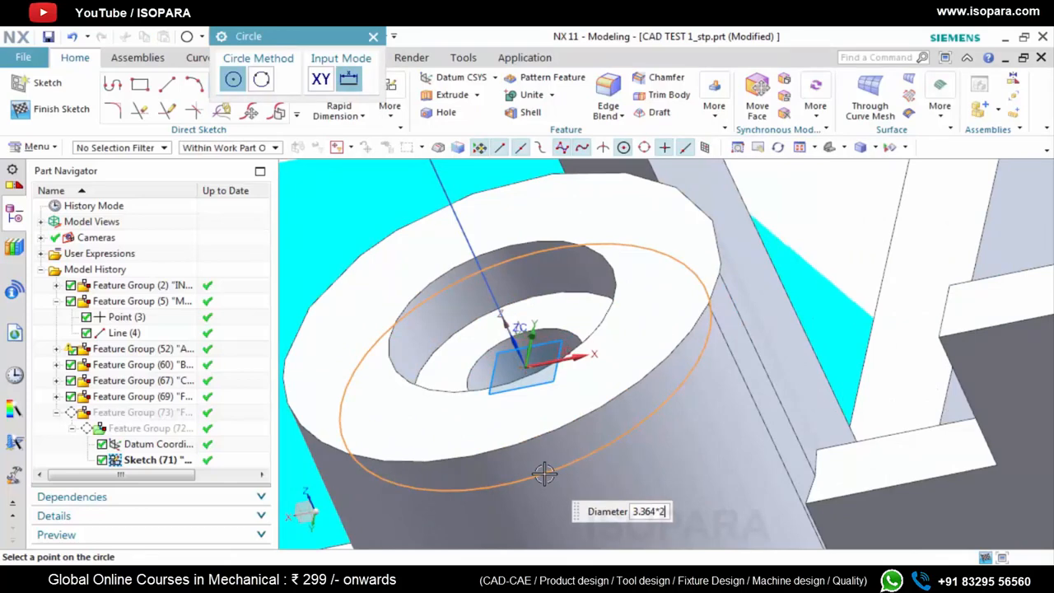
key(Return)
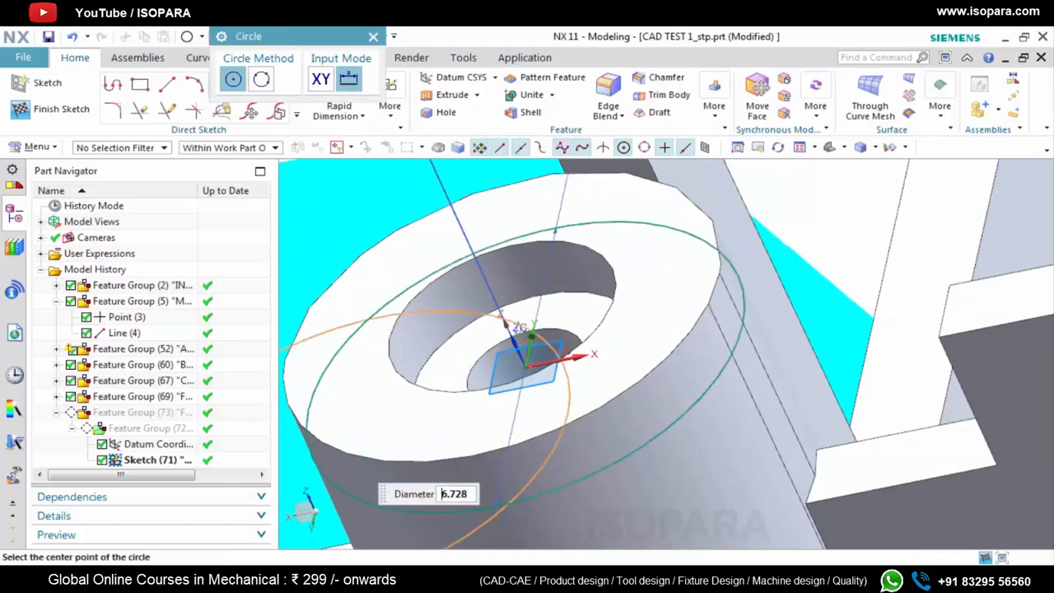
click(50, 109)
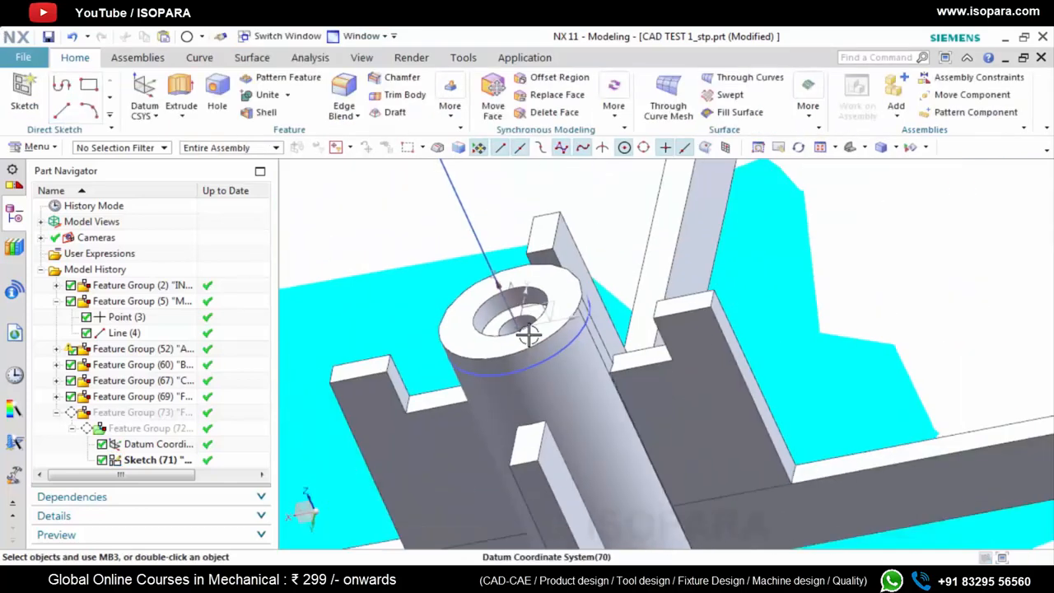
Extrude the sketched circle along the boss's axis line from -15 mm to 1 mm, with no boolean
middle_drag(517, 311, 549, 333)
key(x)
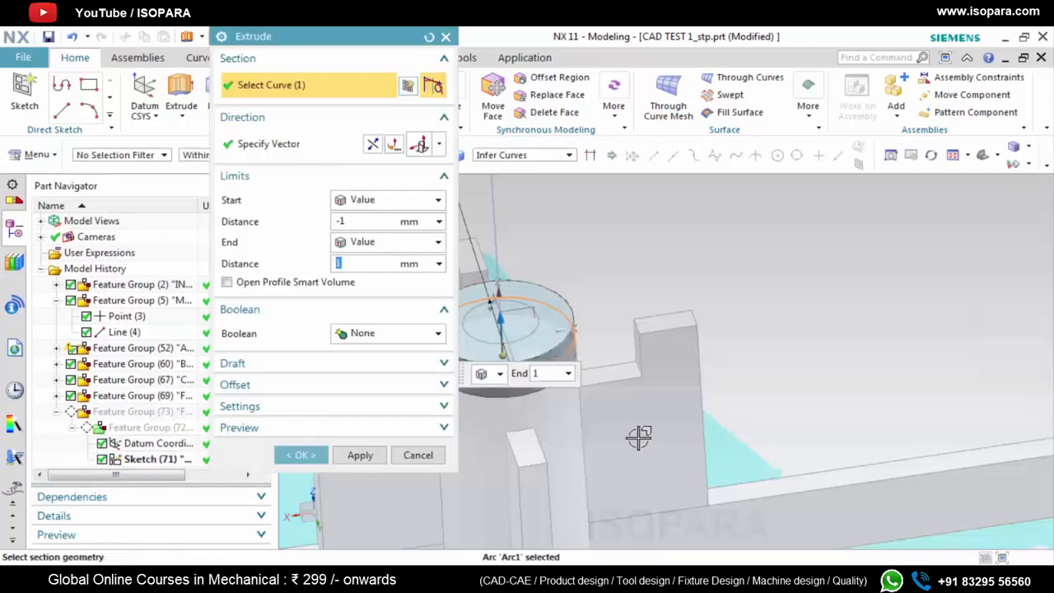
scroll(546, 348, up, 4)
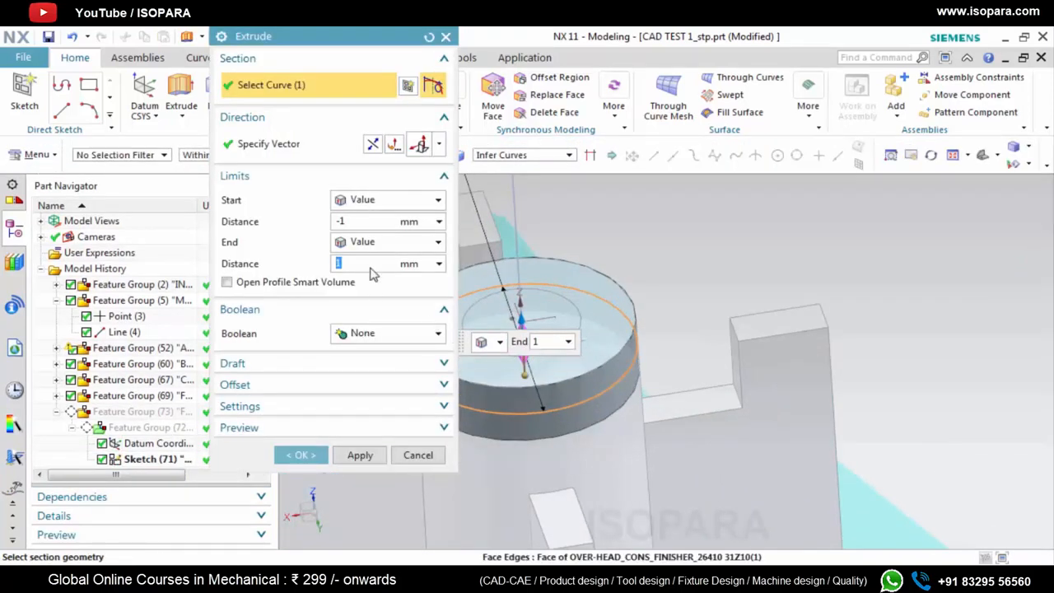
click(438, 146)
click(420, 169)
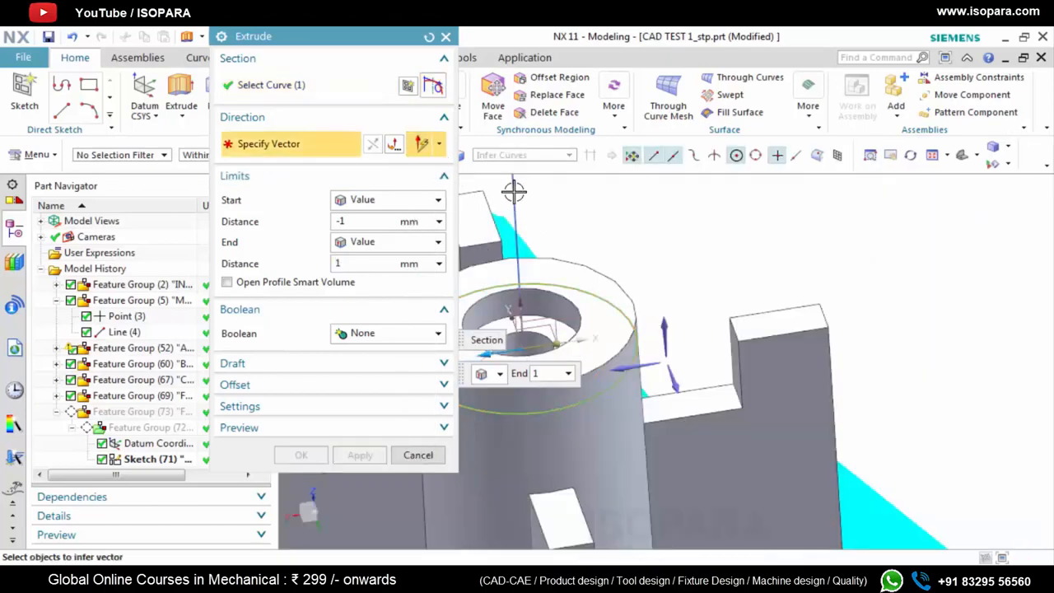
scroll(737, 407, down, 2)
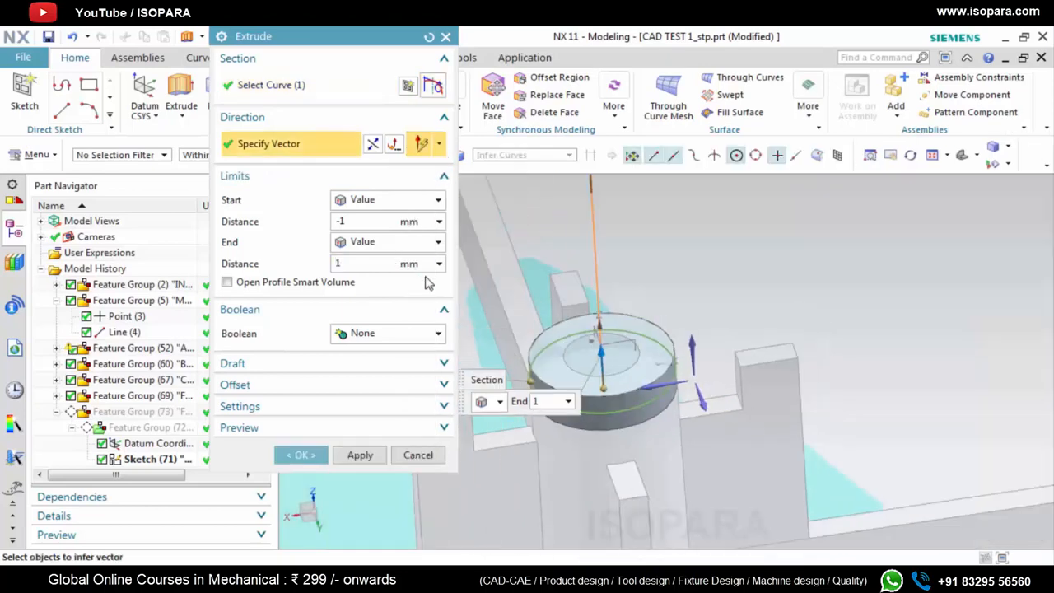
drag(607, 389, 621, 528)
scroll(638, 417, down, 2)
scroll(629, 450, up, 2)
scroll(639, 419, down, 4)
scroll(641, 418, up, 4)
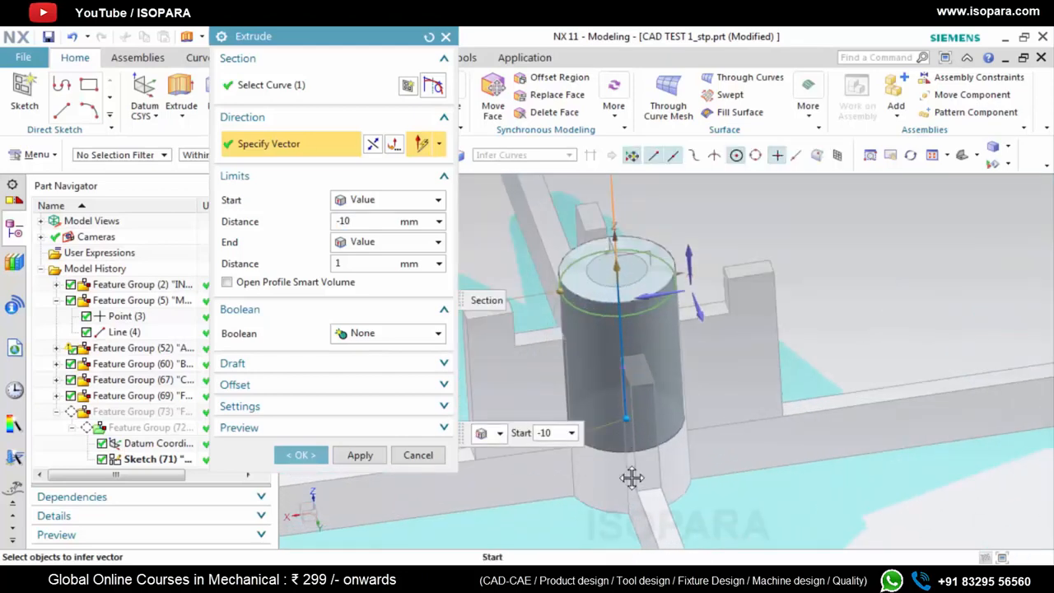
drag(631, 478, 630, 491)
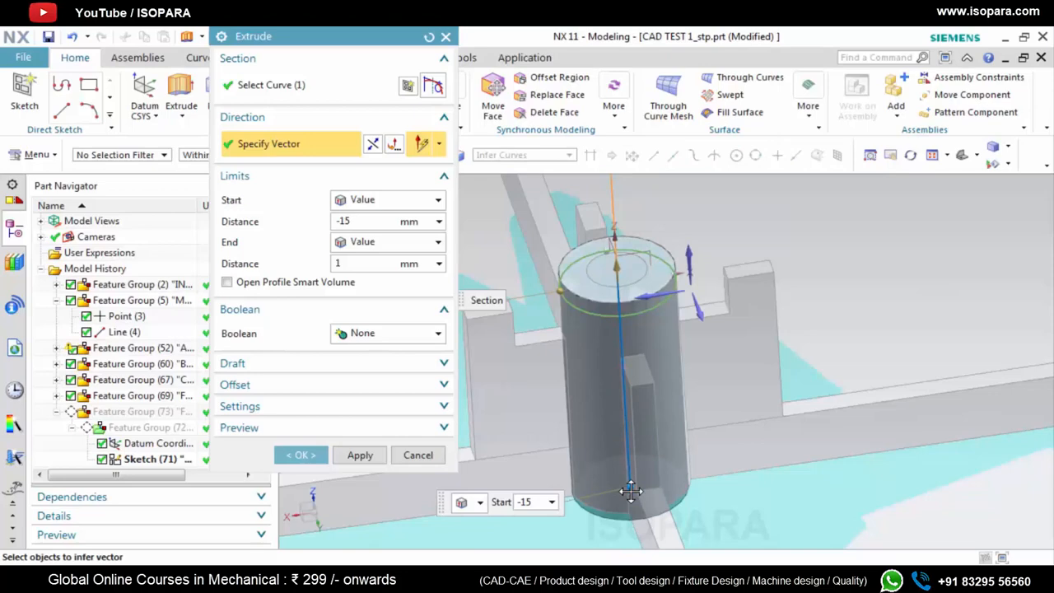
click(360, 455)
scroll(618, 261, up, 2)
scroll(614, 264, up, 3)
key(Escape)
Compare the extruded cylinder with the boss's upper rim, and hide the extrusion
scroll(605, 316, down, 4)
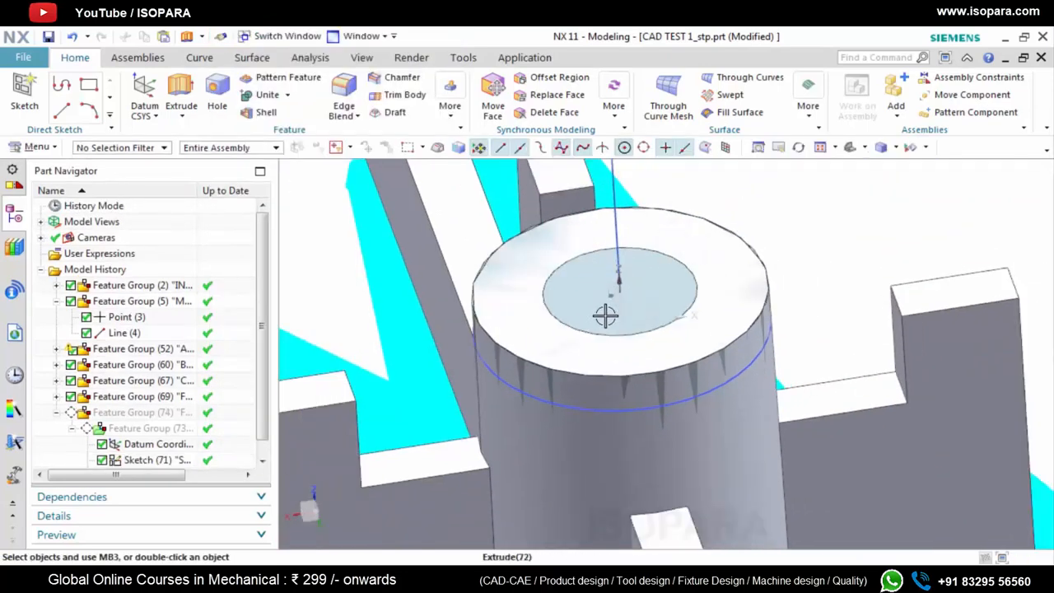
scroll(625, 330, up, 1)
scroll(580, 348, up, 3)
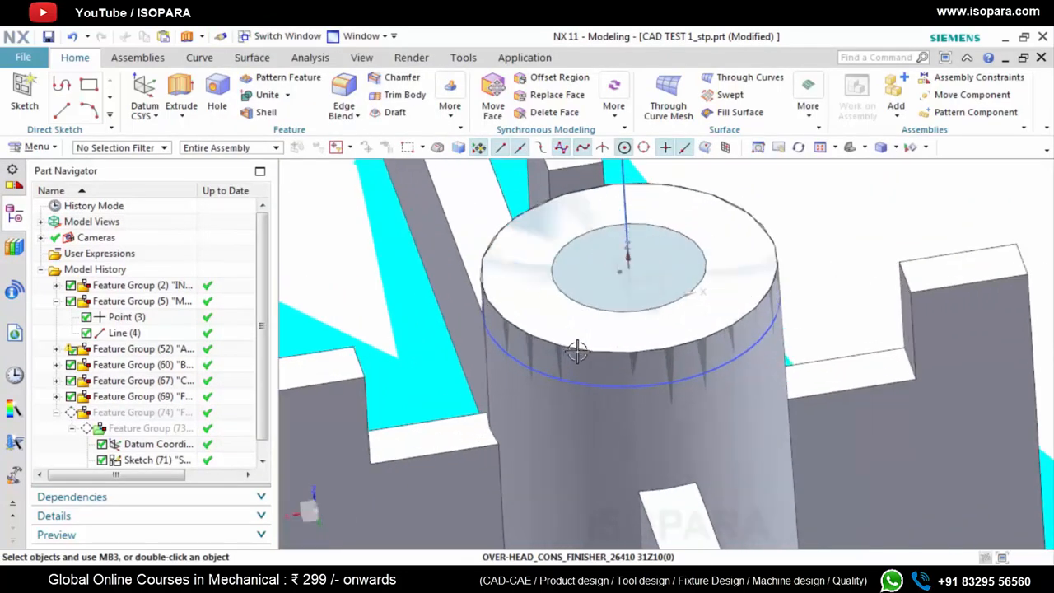
middle_drag(581, 347, 574, 341)
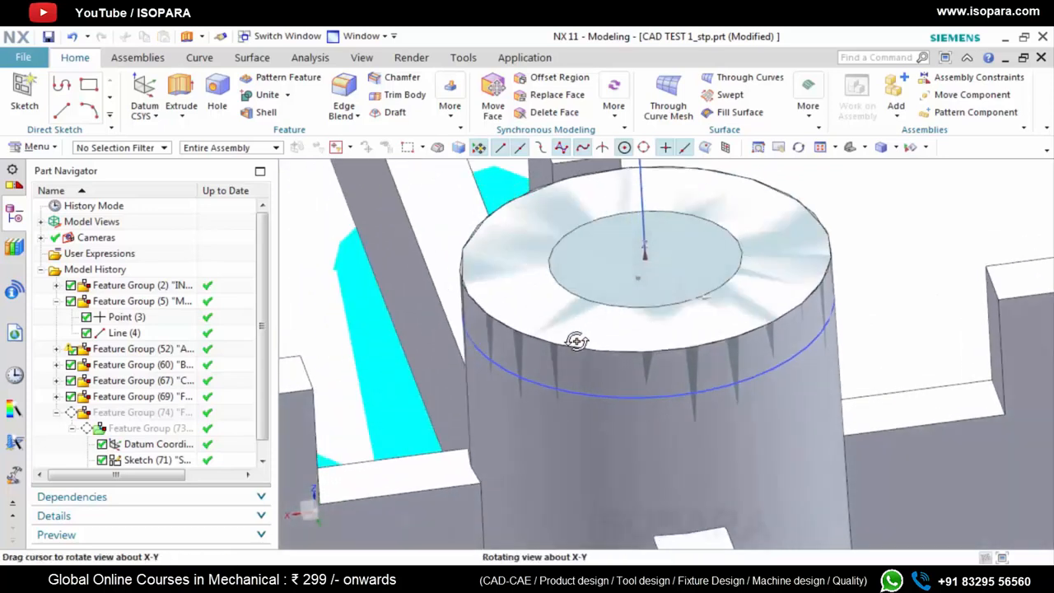
scroll(140, 459, down, 1)
right_click(140, 460)
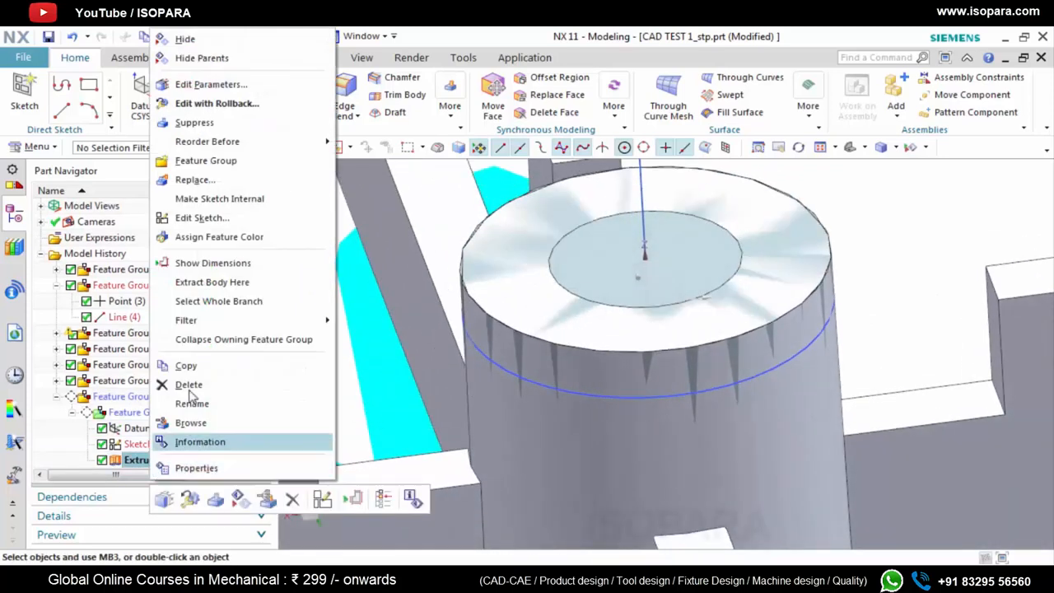
click(186, 39)
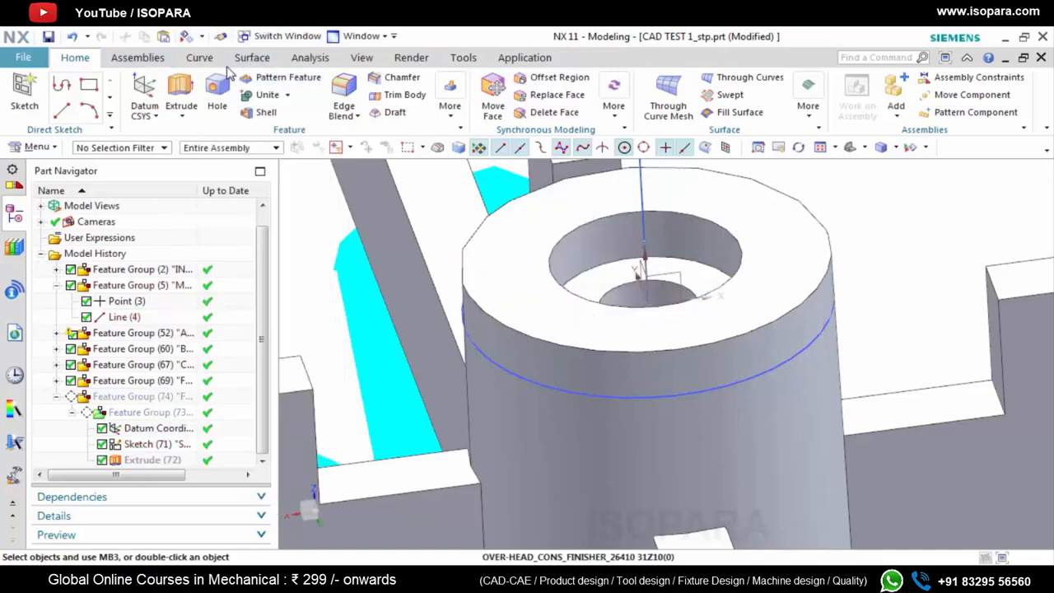
Measure the 3D angle between the axis line and the boss's outer wall
click(309, 58)
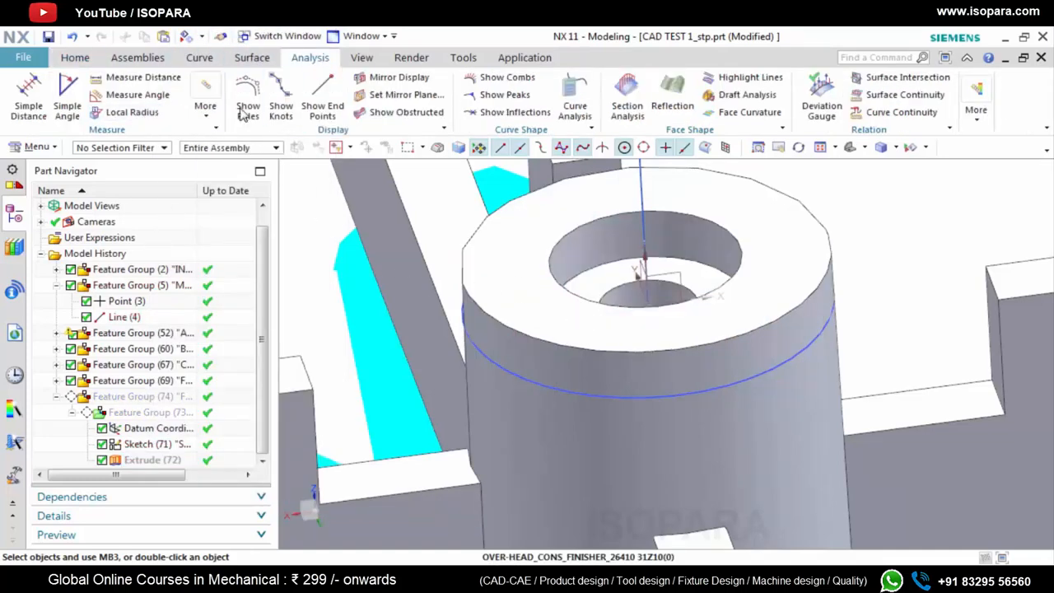
click(142, 76)
click(136, 94)
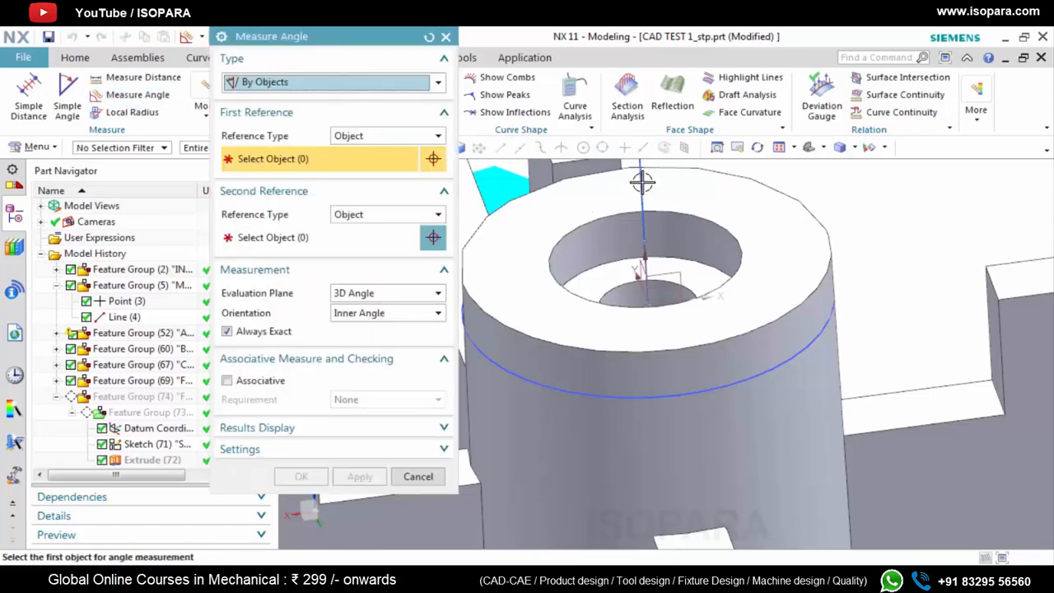
click(642, 181)
click(657, 363)
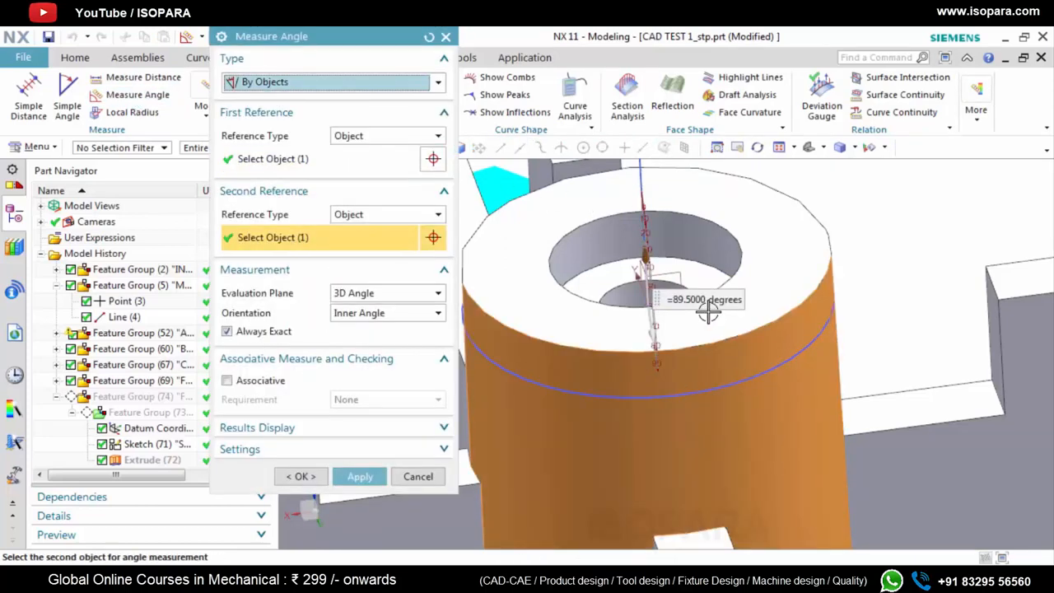
click(445, 36)
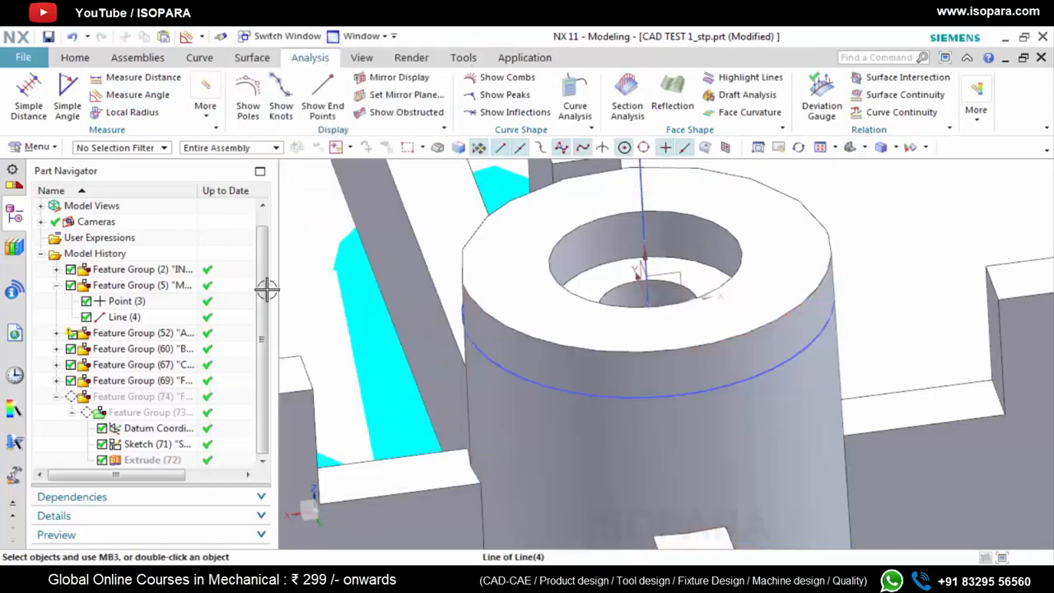
Show the extruded cylinder again and hide the imported reference part around it
right_click(149, 461)
click(183, 40)
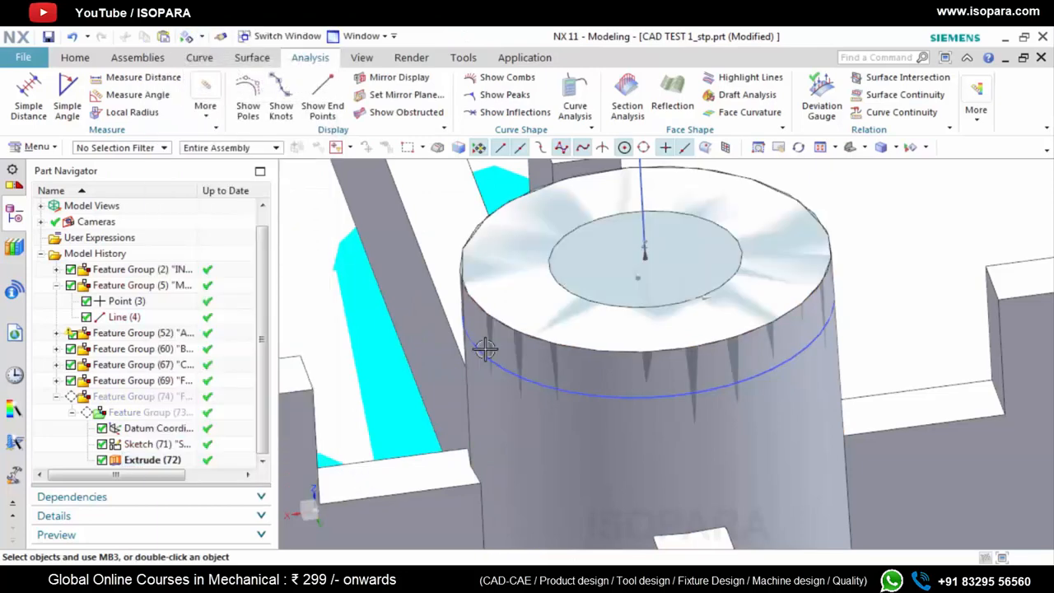
right_click(118, 269)
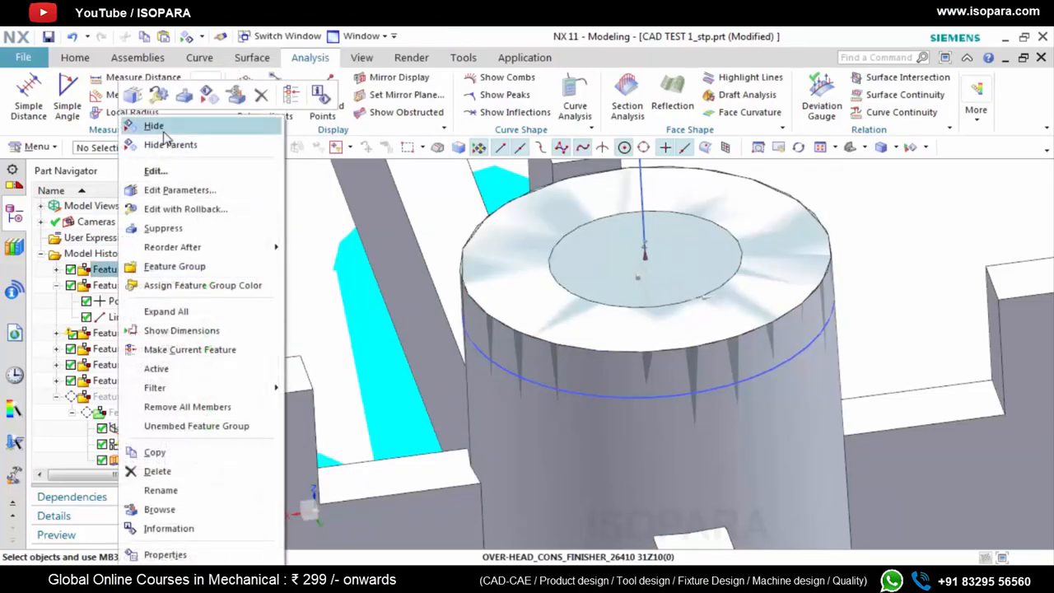
click(160, 128)
scroll(444, 324, down, 2)
key(ctrl+b)
click(529, 411)
click(357, 220)
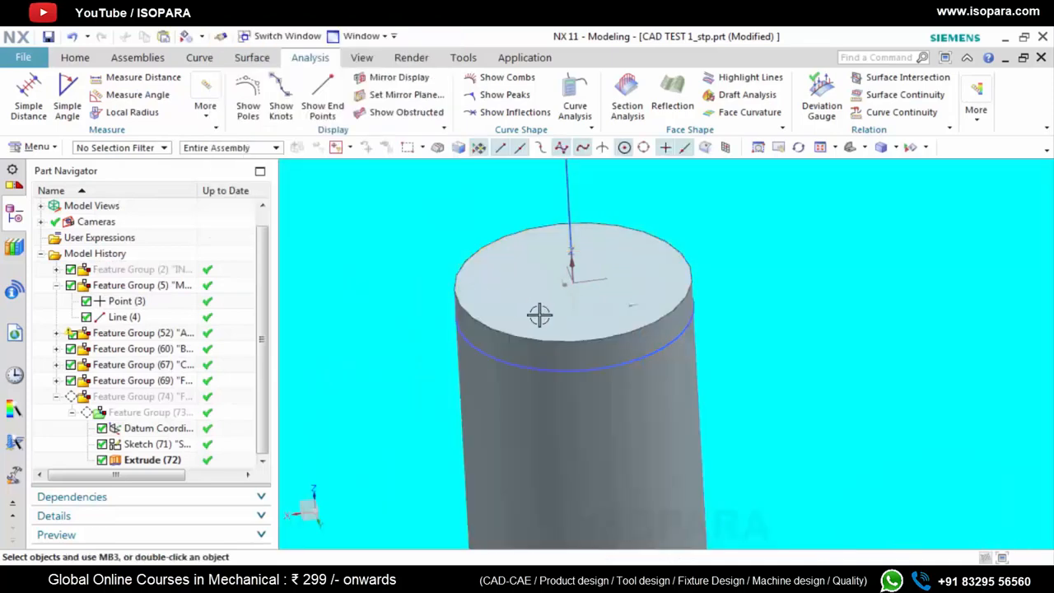
Draft the cylinder's side face by -0.5 degrees along the axis line, using its top face as the stationary face
click(75, 57)
click(394, 112)
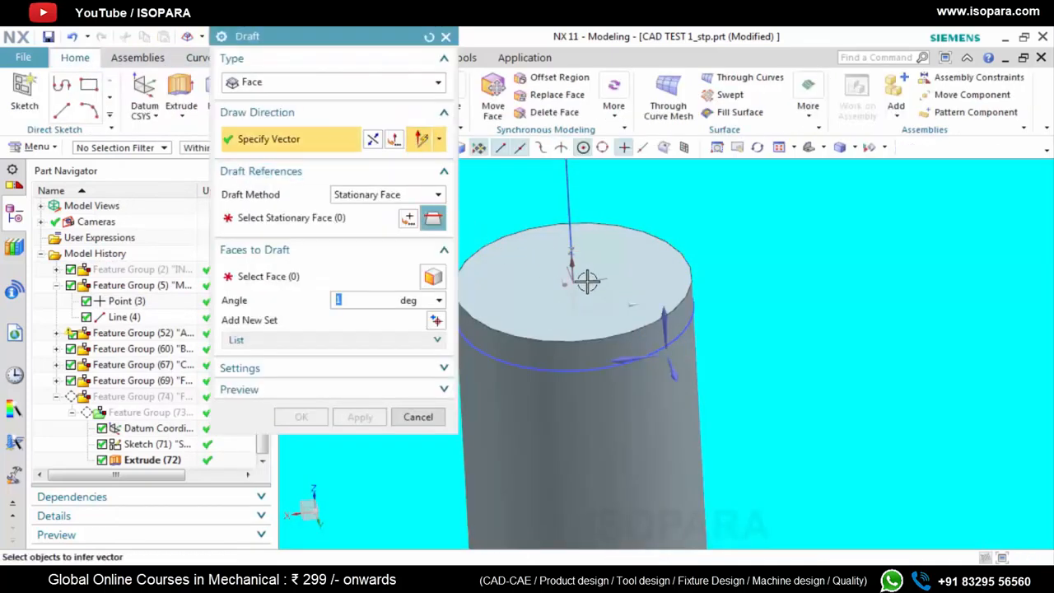
click(569, 194)
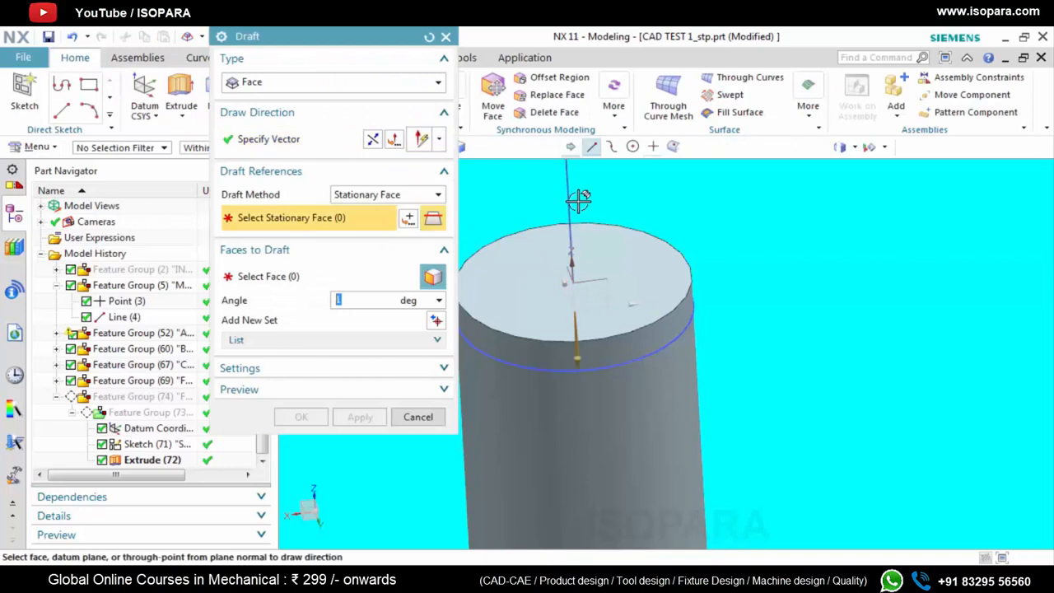
click(527, 304)
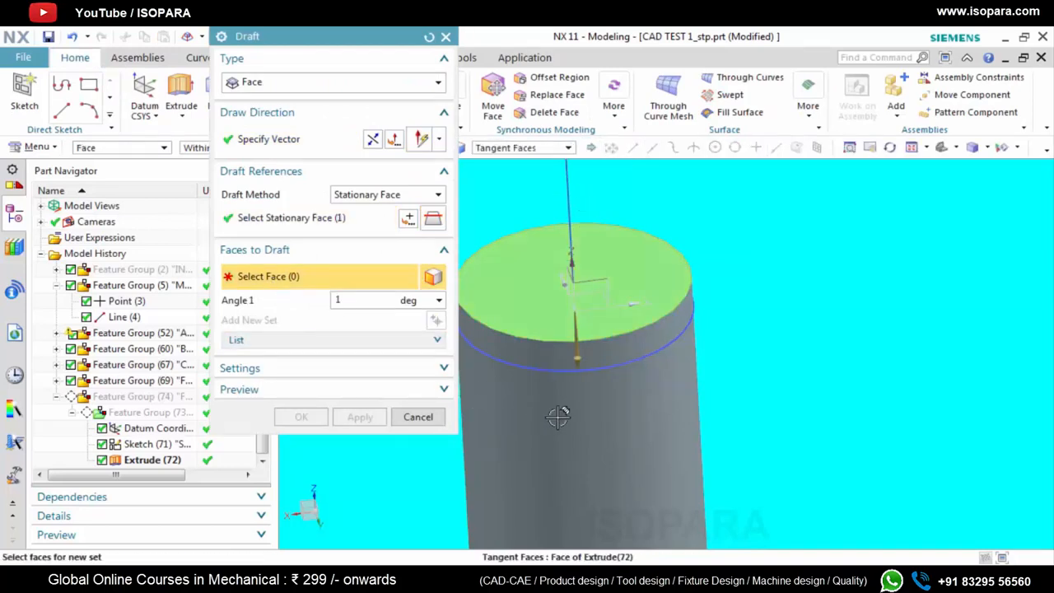
click(559, 418)
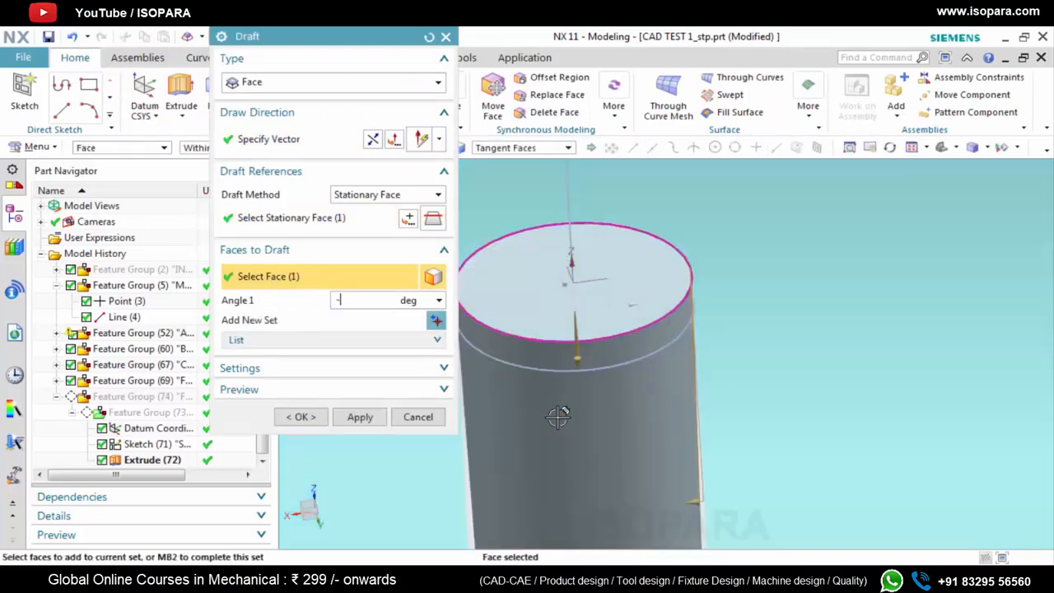
click(360, 416)
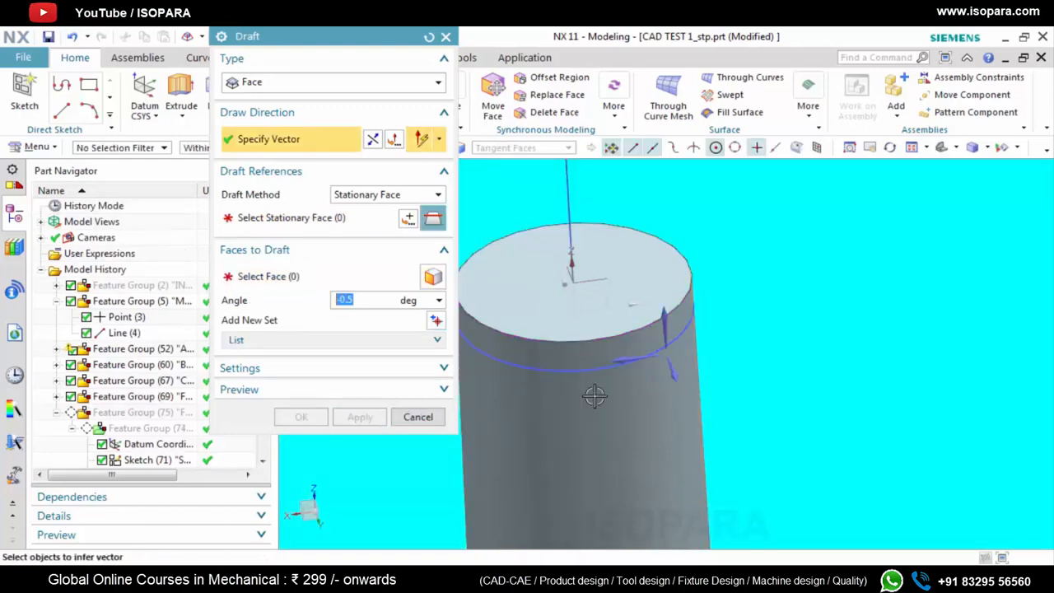
click(416, 417)
Hide the drafted cylinder and bring the imported reference part back into view
right_click(548, 397)
click(585, 152)
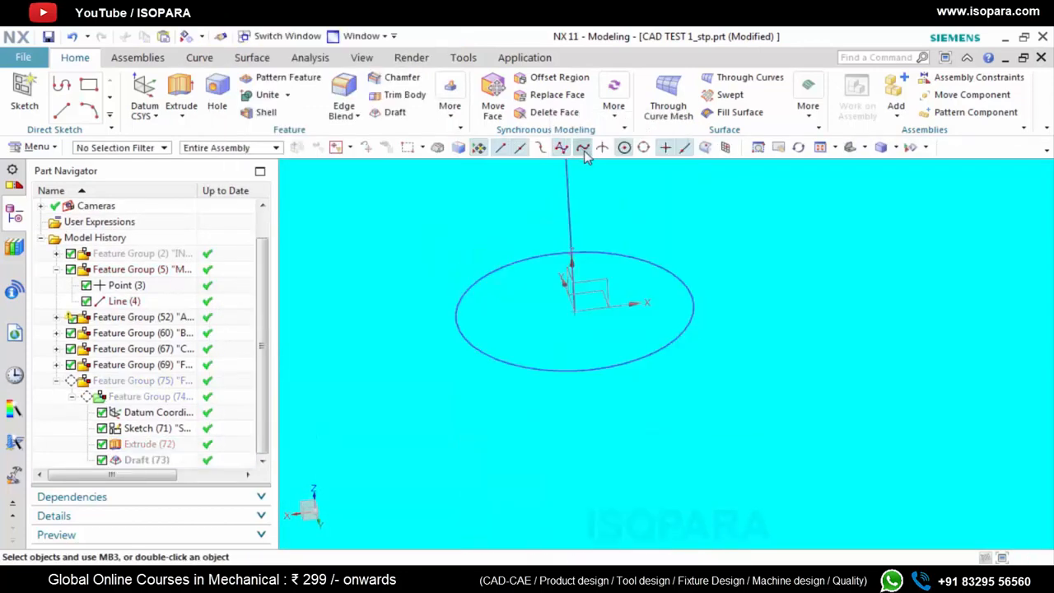
right_click(154, 260)
click(211, 126)
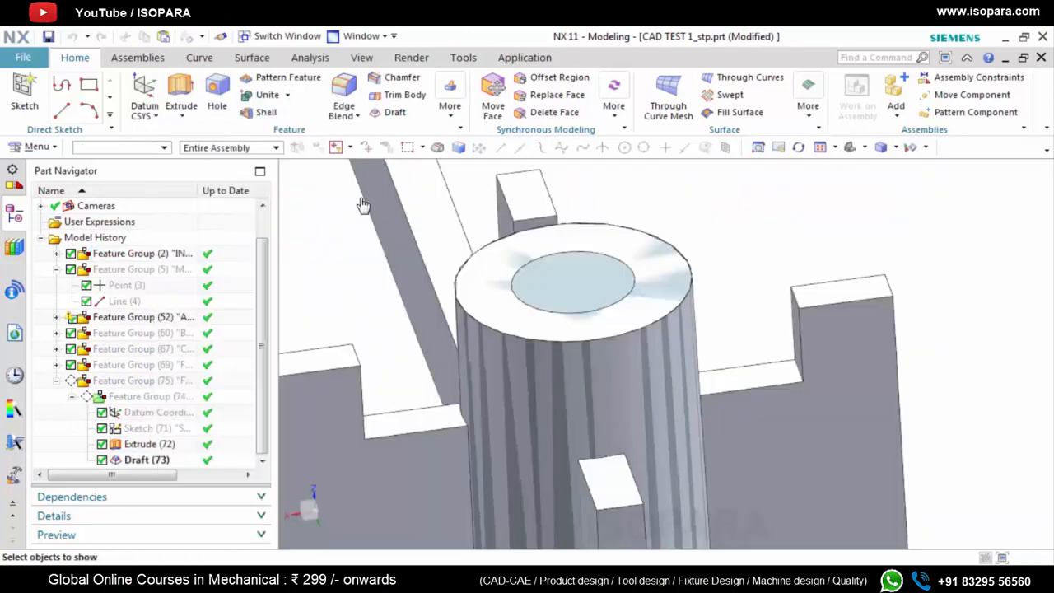
click(585, 360)
click(360, 220)
middle_drag(358, 217, 535, 327)
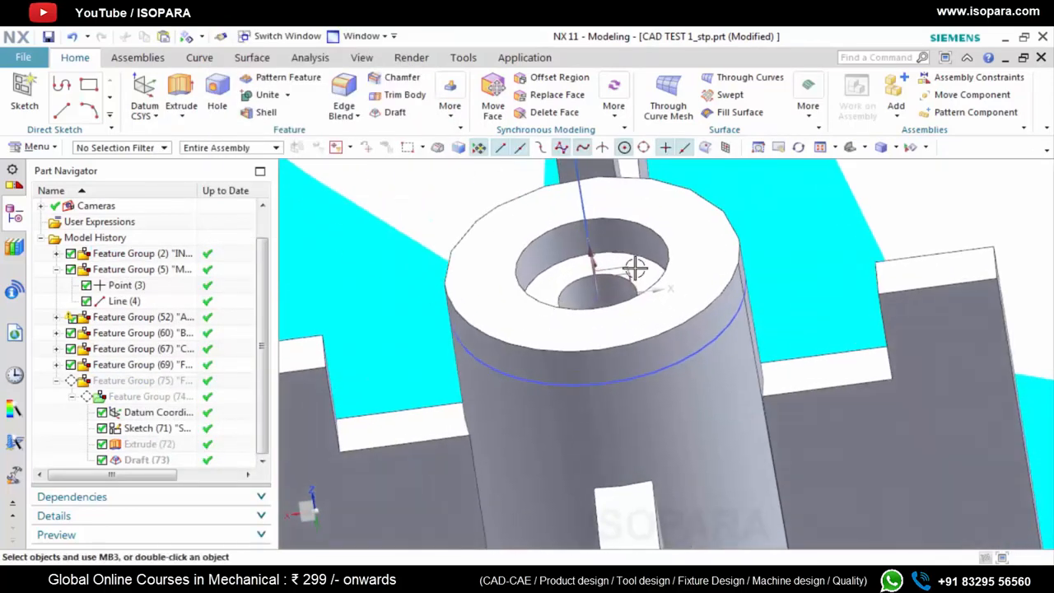
Measure the minimum distance from the boss's axis to the wall of its wider upper bore
scroll(632, 273, up, 2)
middle_drag(628, 279, 638, 280)
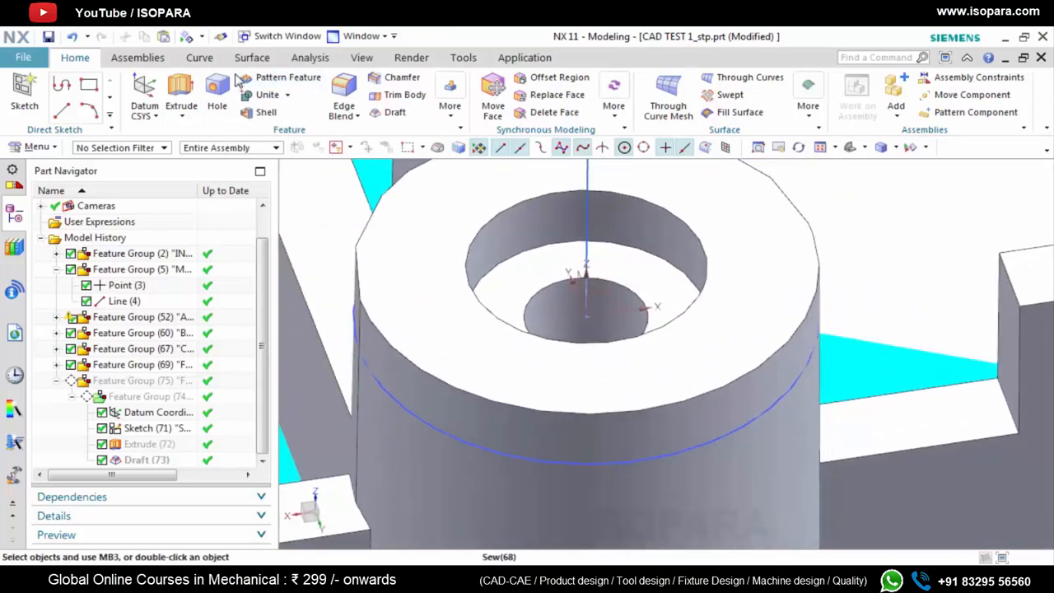
click(310, 57)
click(142, 78)
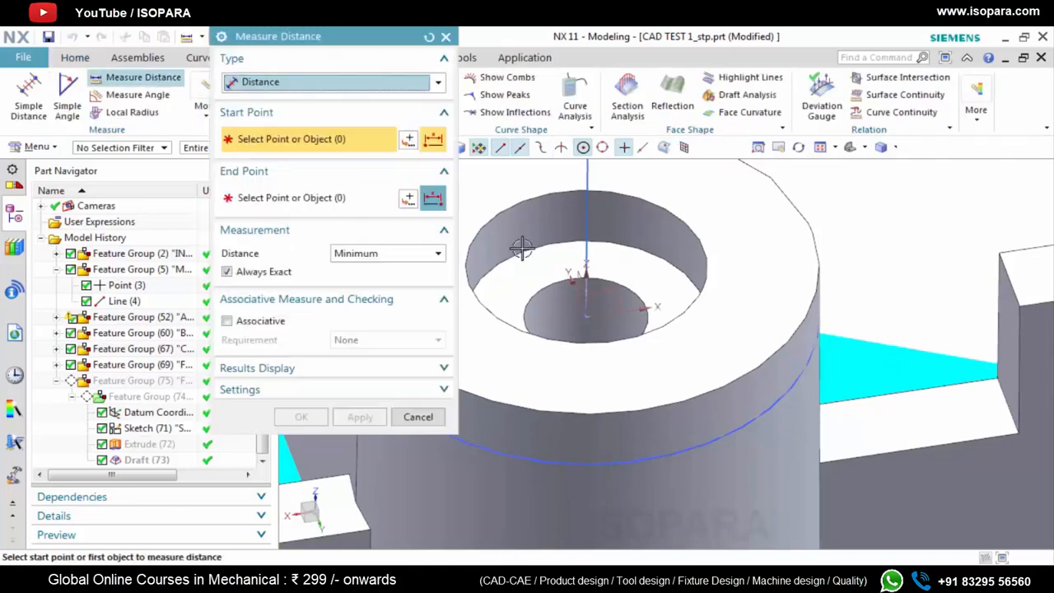
click(585, 317)
click(677, 263)
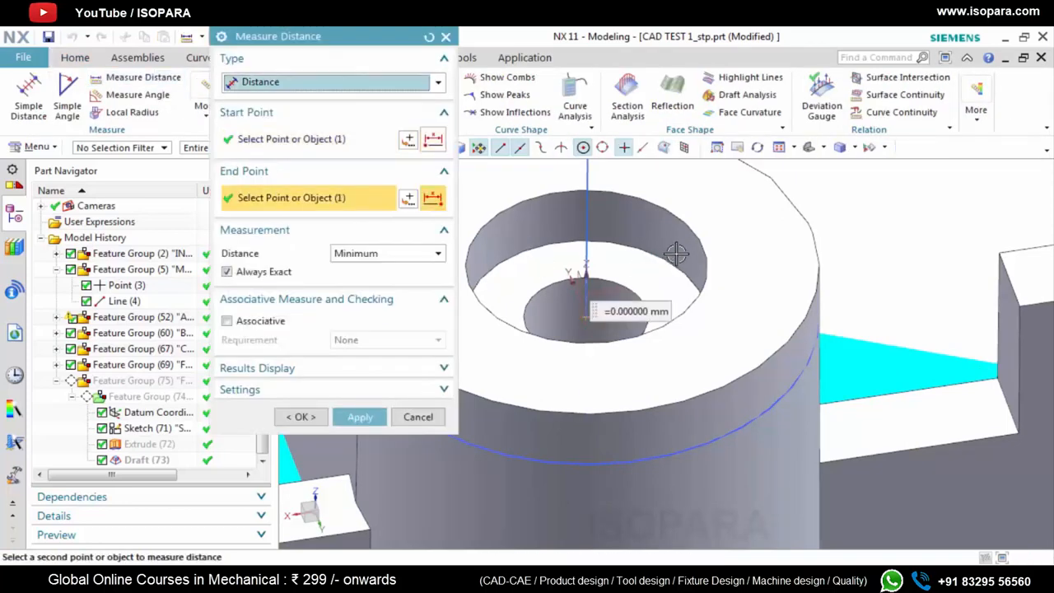
click(710, 266)
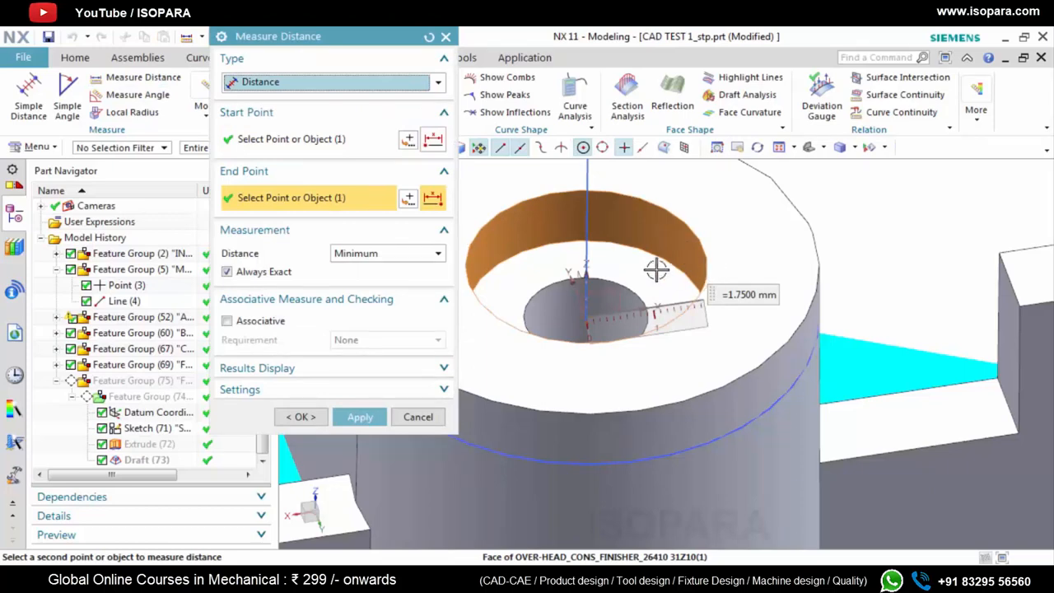
Measure the minimum distance from the boss's axis to the wall of the narrower inner hole
scroll(656, 269, up, 2)
mouse_move(647, 284)
middle_down()
mouse_move(637, 282)
mouse_move(659, 267)
middle_up()
scroll(602, 300, up, 2)
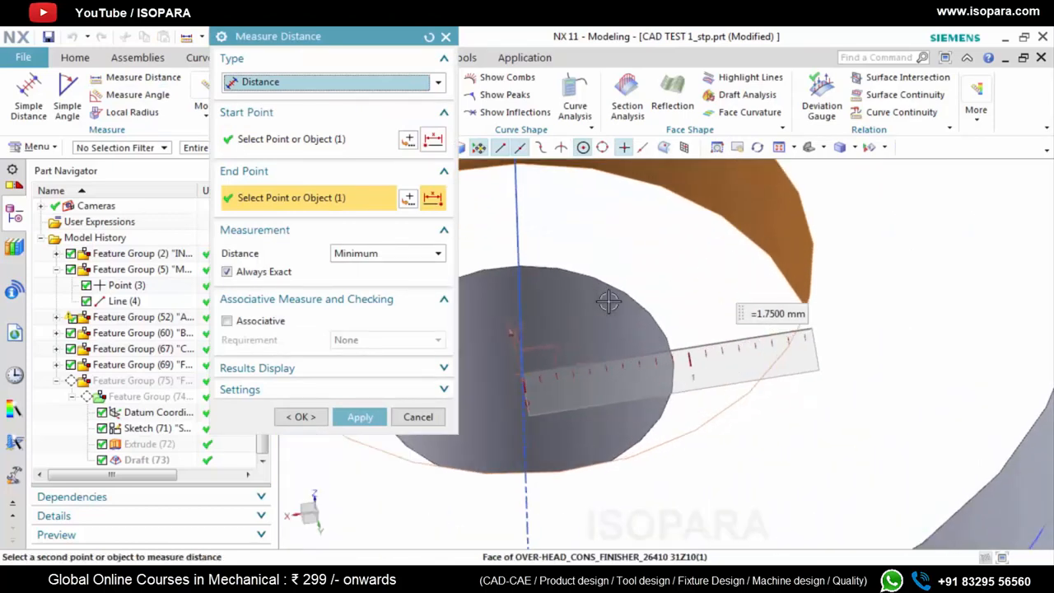
click(609, 302)
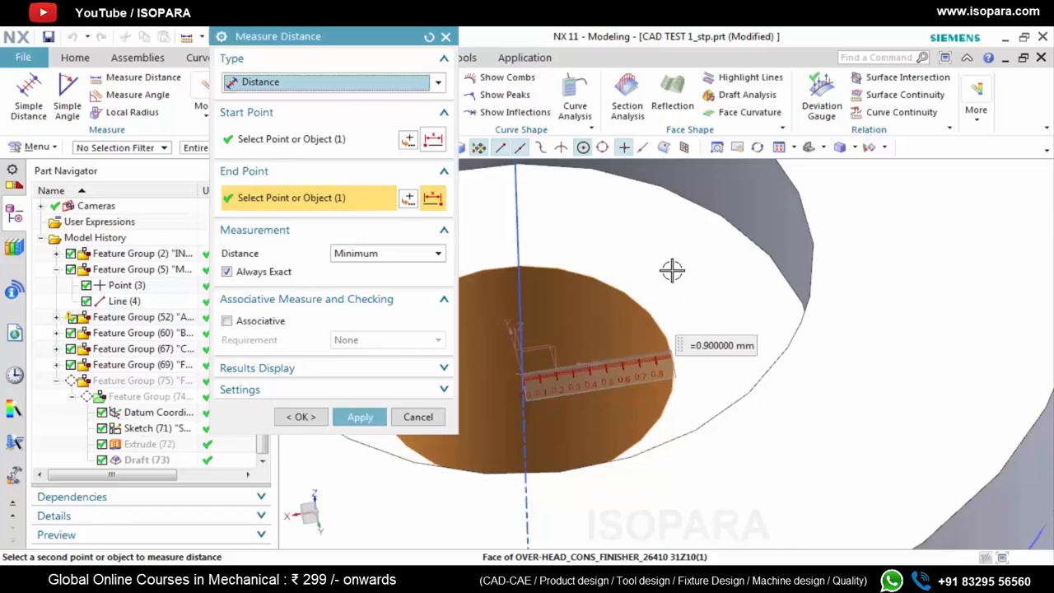
click(446, 37)
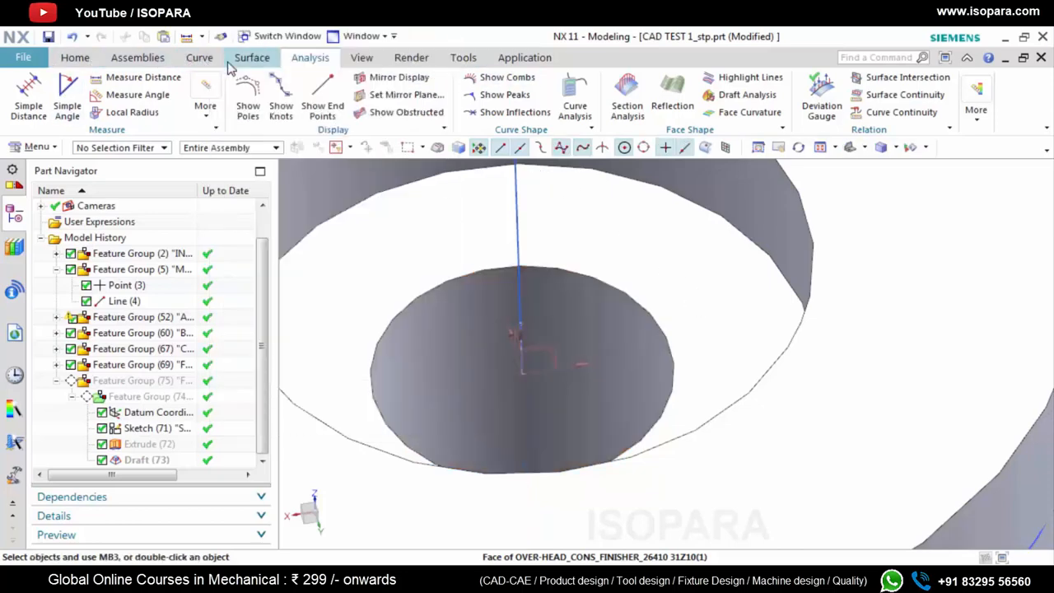
Create a sketch on a new plane from the boss's datum coordinate system, with its X axis as horizontal reference and its origin as sketch origin
click(75, 57)
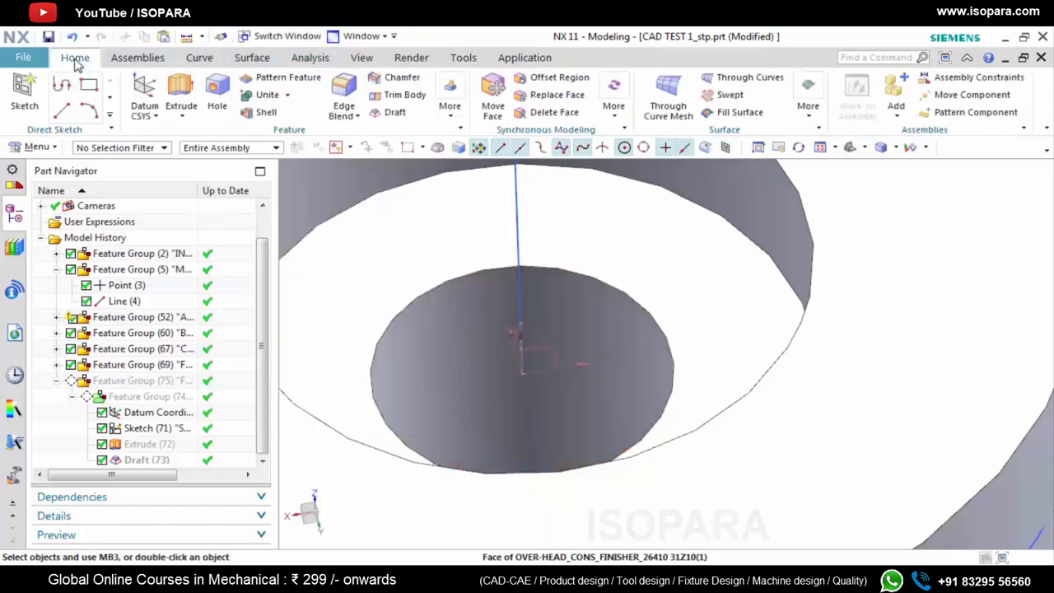
click(26, 90)
click(384, 136)
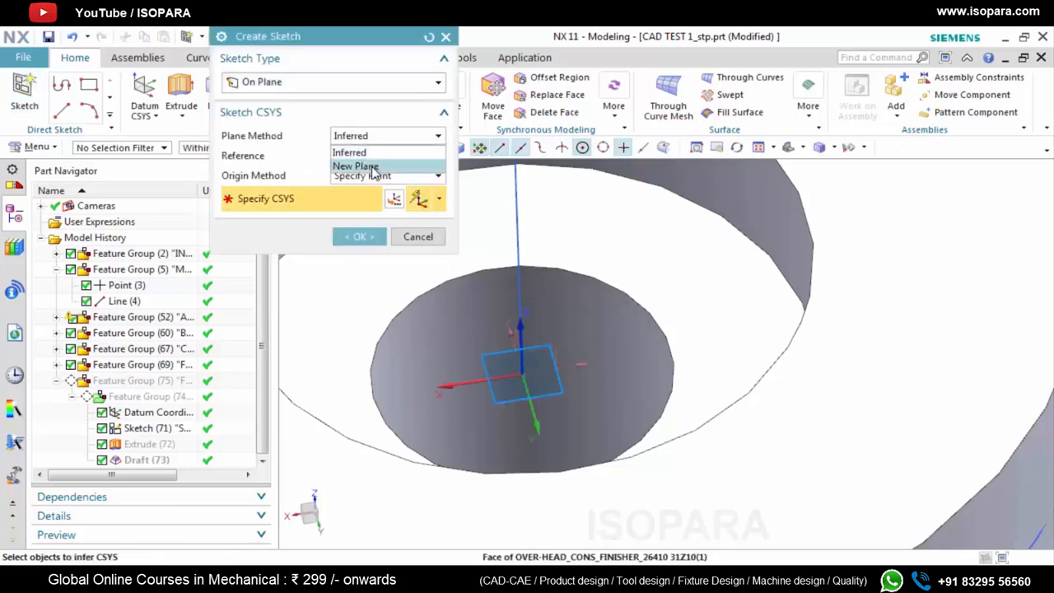
click(373, 167)
middle_drag(550, 360, 532, 407)
click(555, 419)
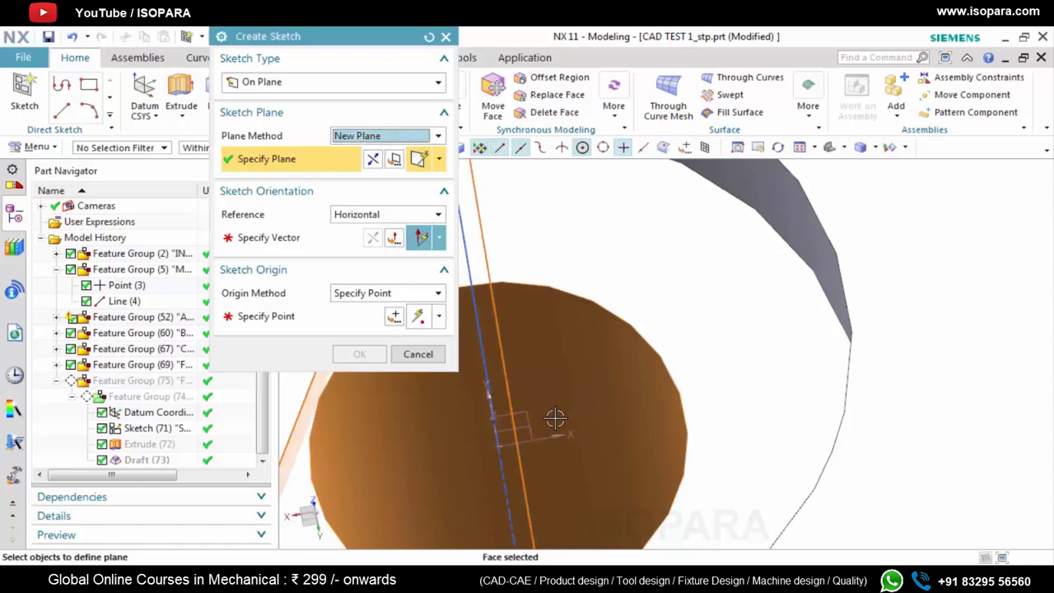
click(510, 435)
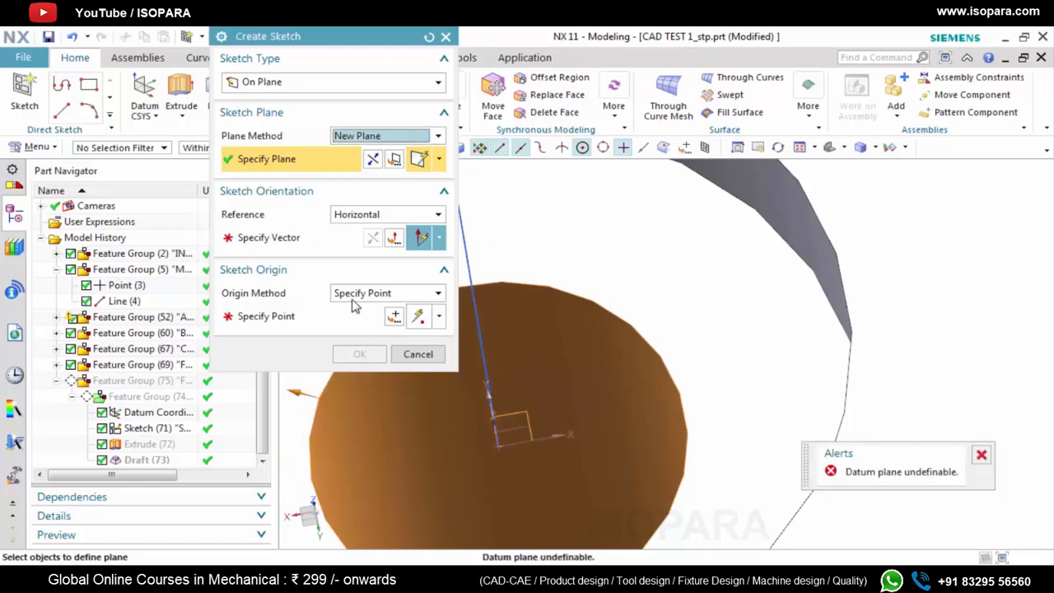
click(566, 333)
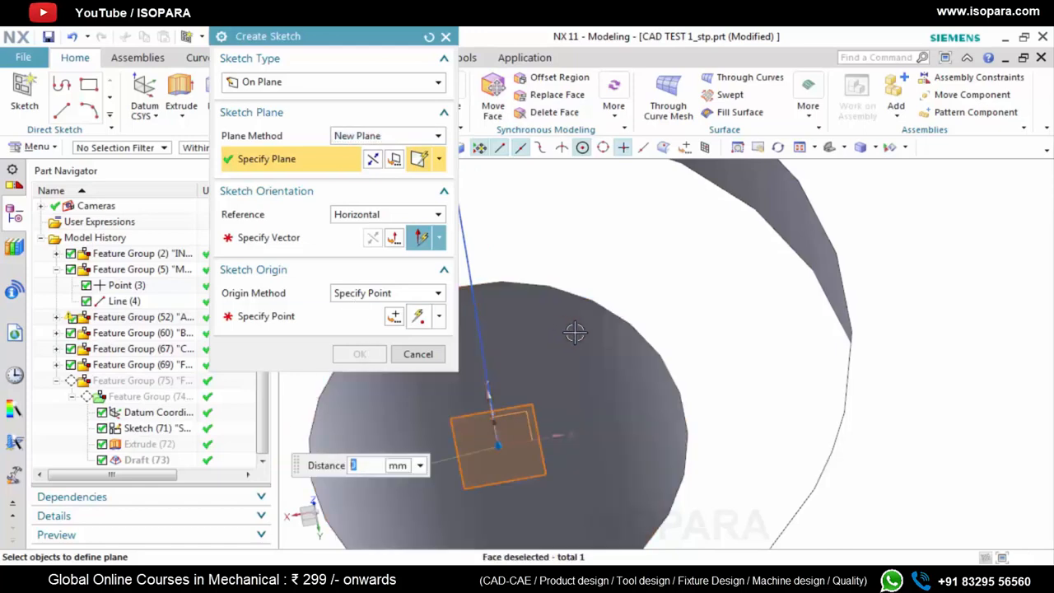
click(264, 238)
click(564, 437)
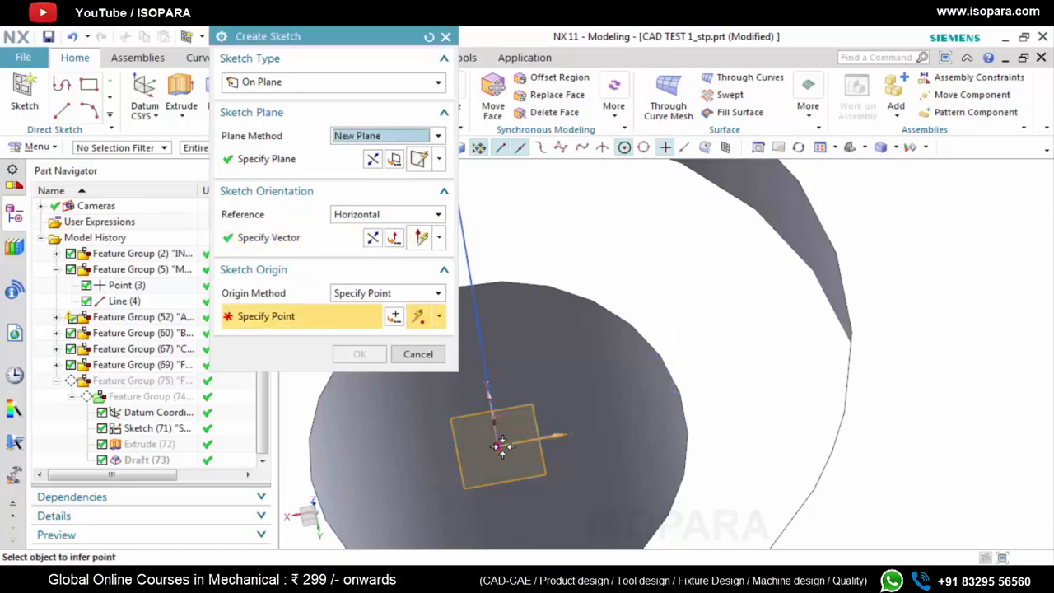
click(502, 446)
click(370, 356)
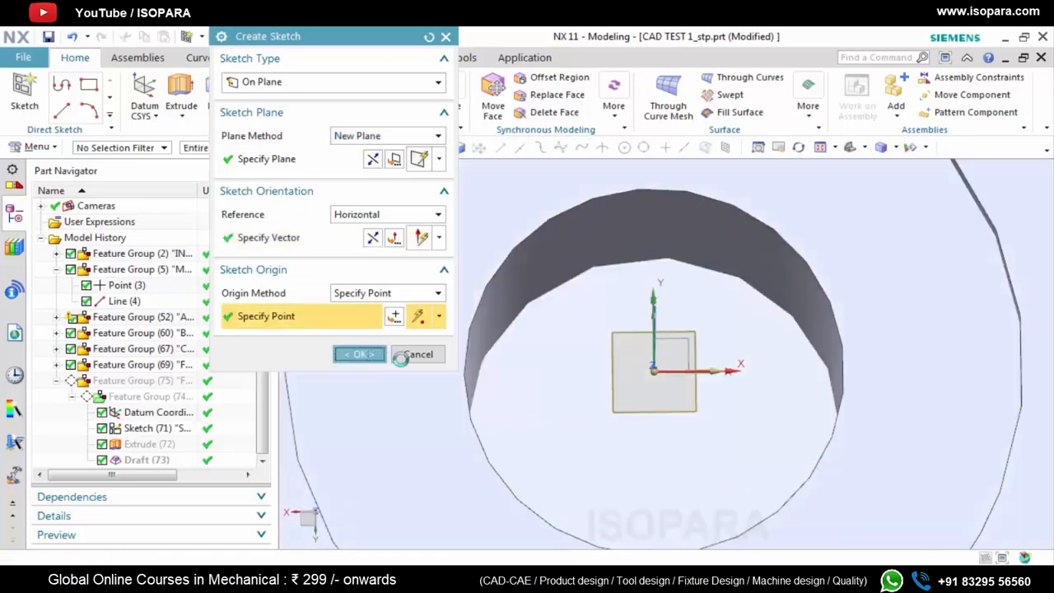
Draw a circle centred on the sketch origin with a diameter of 0.9*2 mm and finish the sketch
click(220, 85)
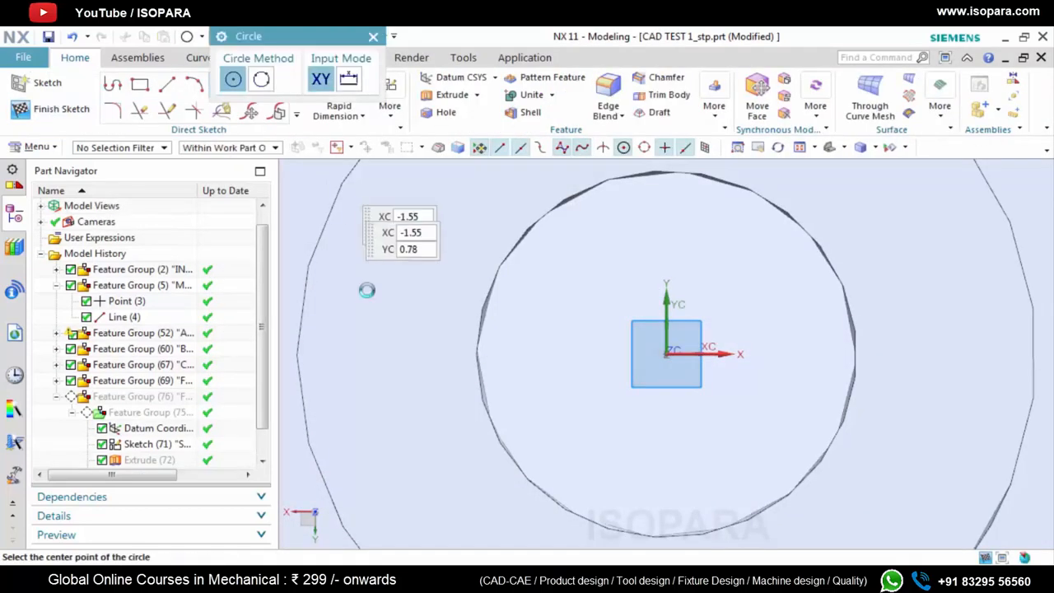
click(667, 354)
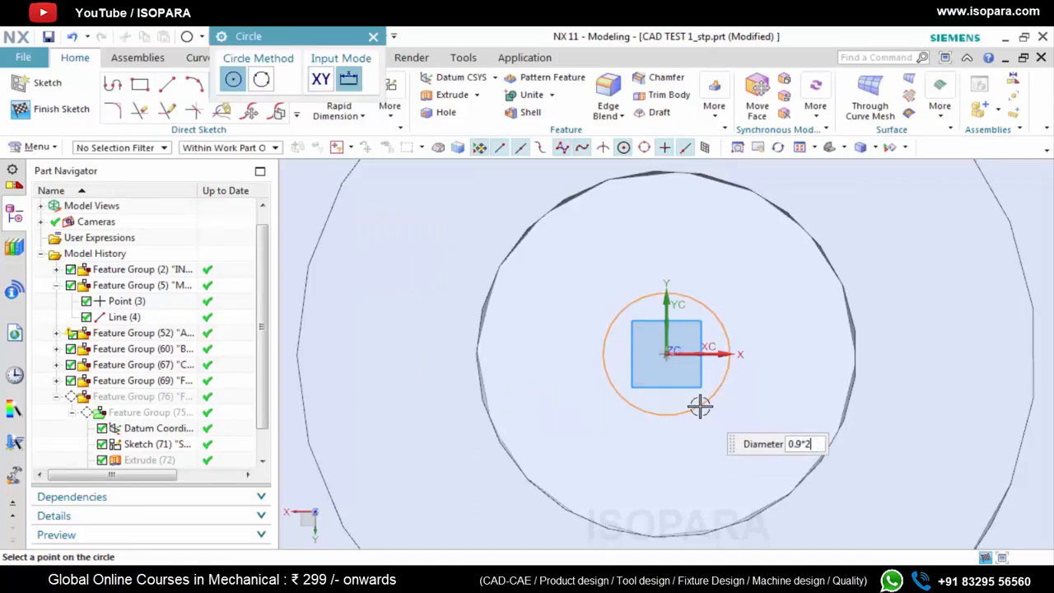
text(0.9*2)
key(Return)
click(372, 36)
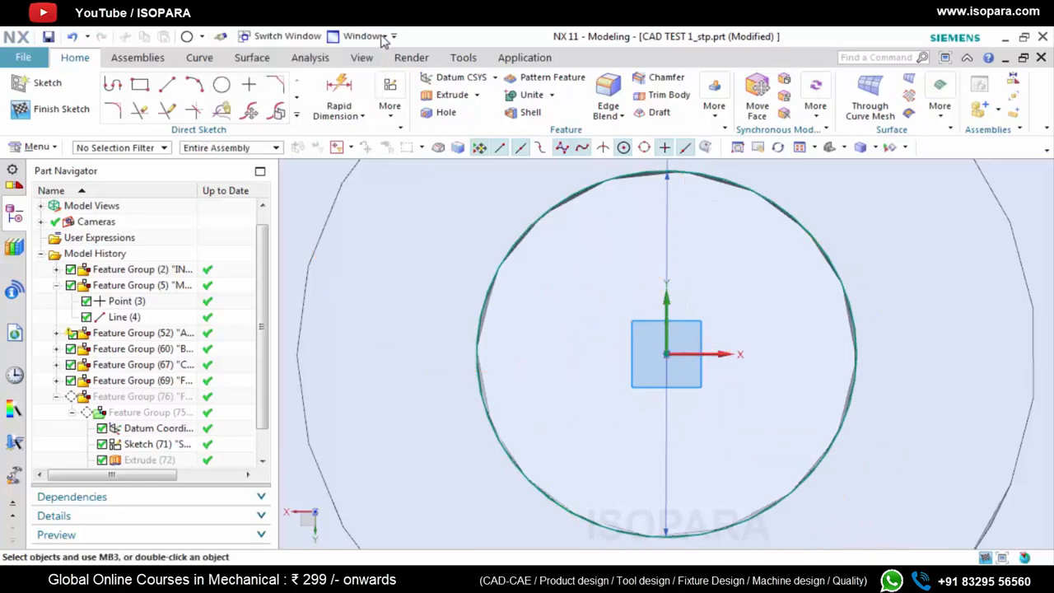
click(49, 109)
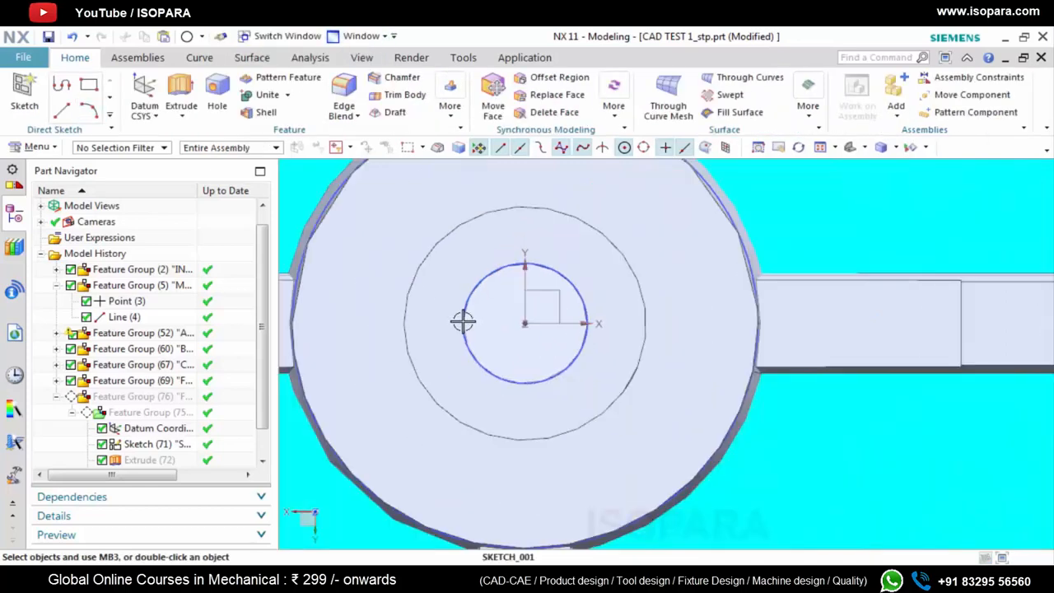
Extrude the new inner circle as a separate body from -15 mm to 1 mm
middle_drag(463, 321, 456, 301)
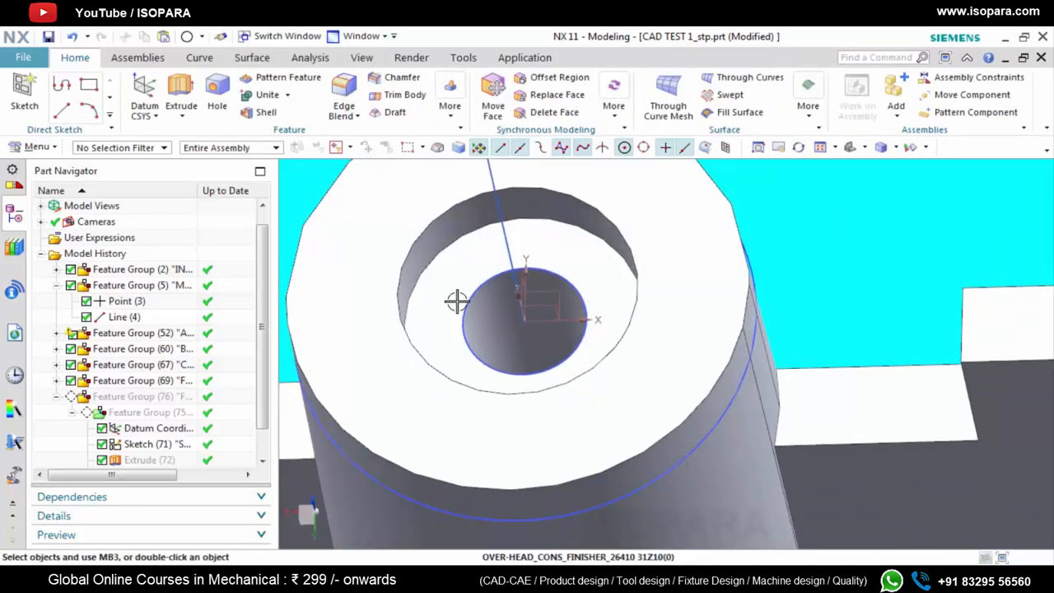
key(x)
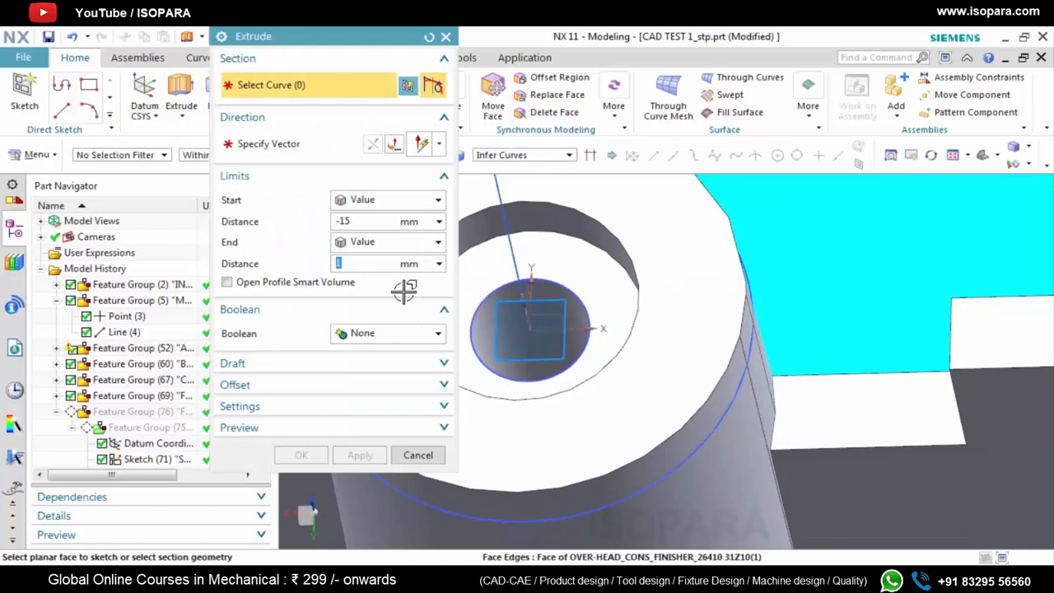
scroll(111, 449, down, 1)
click(137, 461)
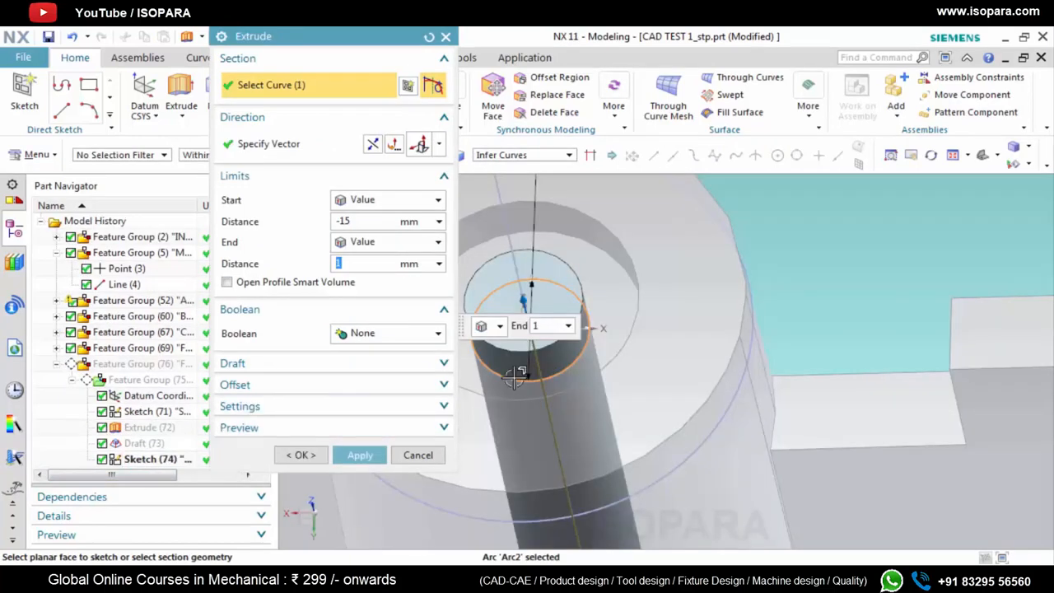
scroll(654, 365, down, 2)
click(362, 456)
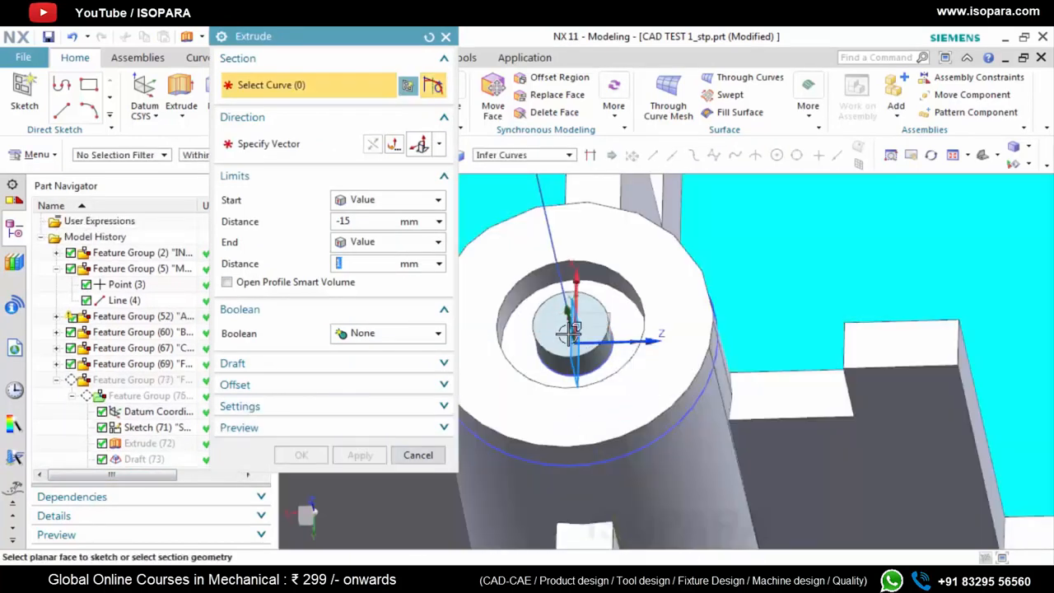
scroll(570, 330, up, 1)
click(445, 37)
Set the inner cylinder extrusion's end distance to 0 mm
scroll(557, 335, up, 1)
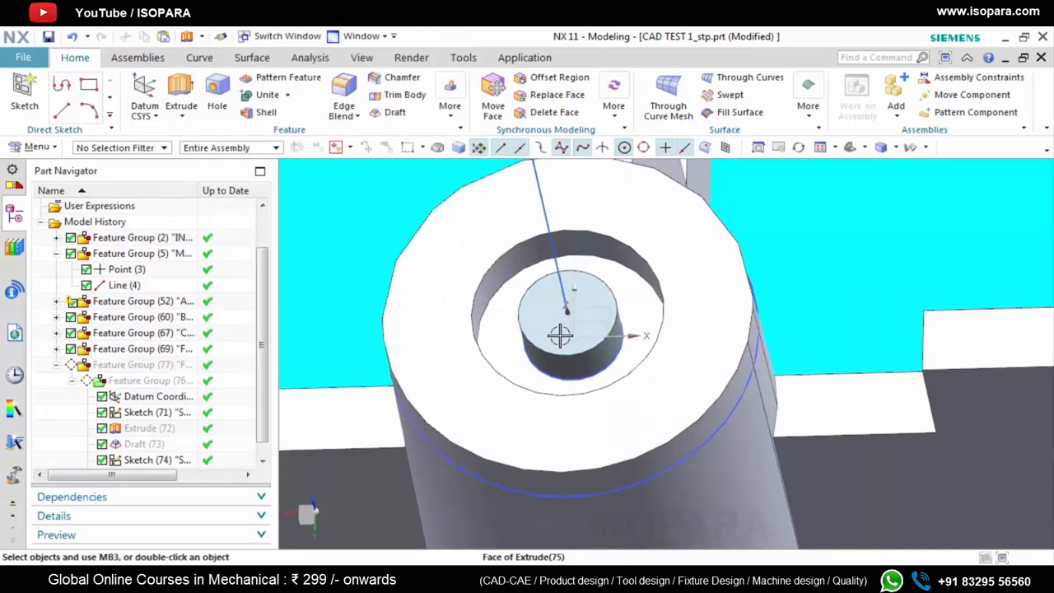
scroll(165, 470, down, 1)
double_click(153, 460)
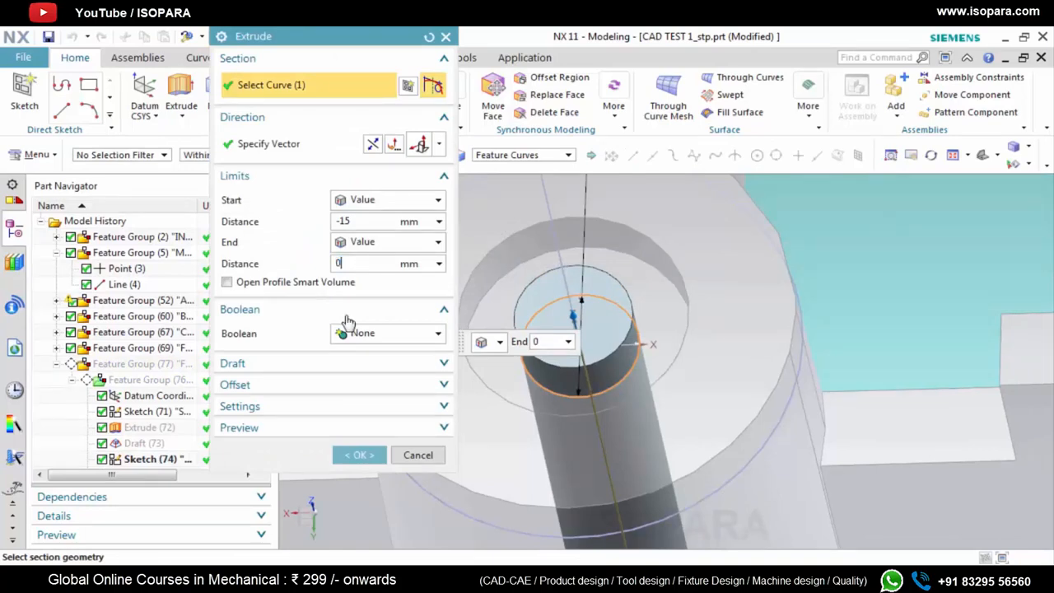
click(356, 455)
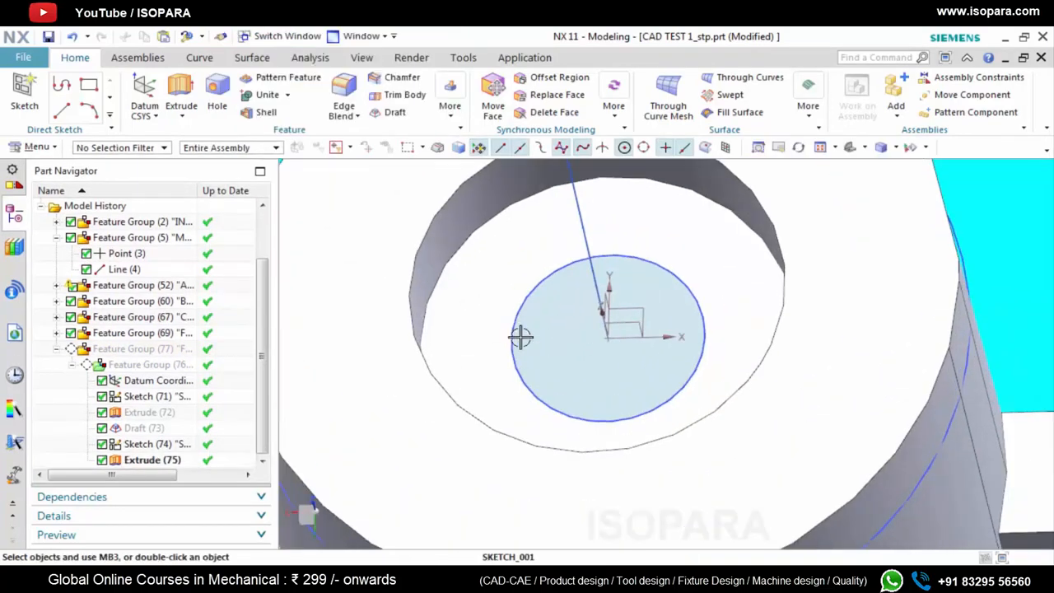
Measure the angle between the boss's axis line and the wall of its wider upper bore
middle_drag(520, 334, 521, 319)
scroll(562, 371, down, 2)
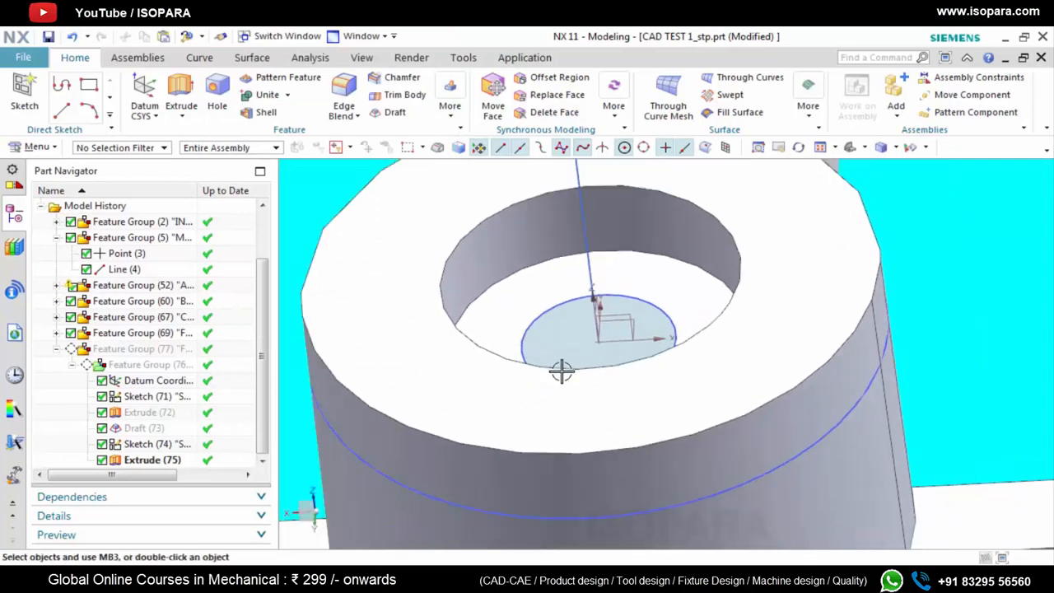
scroll(553, 339, up, 2)
scroll(646, 377, down, 2)
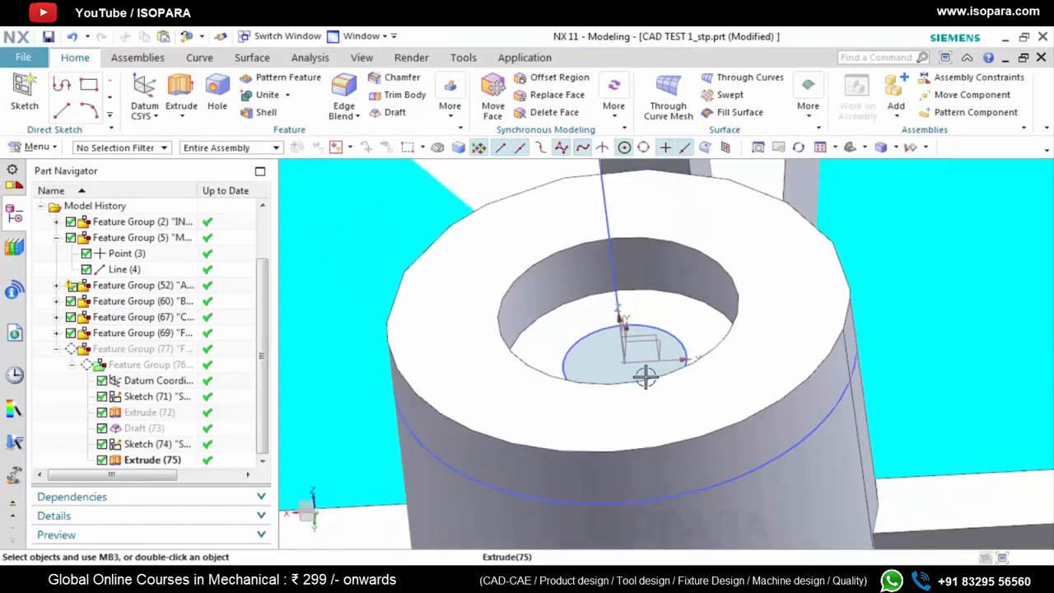
scroll(500, 305, up, 1)
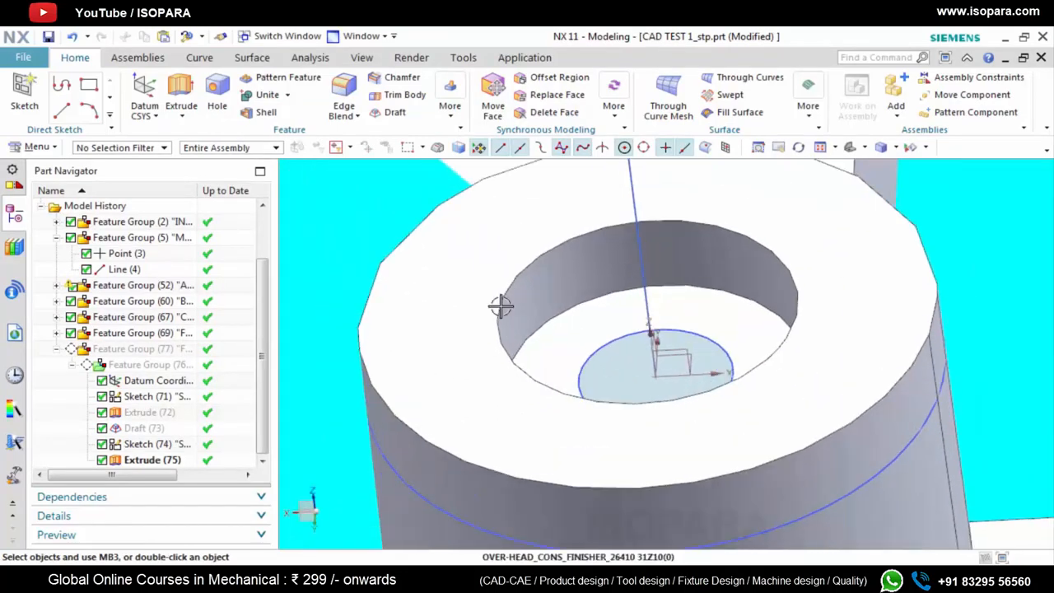
click(309, 57)
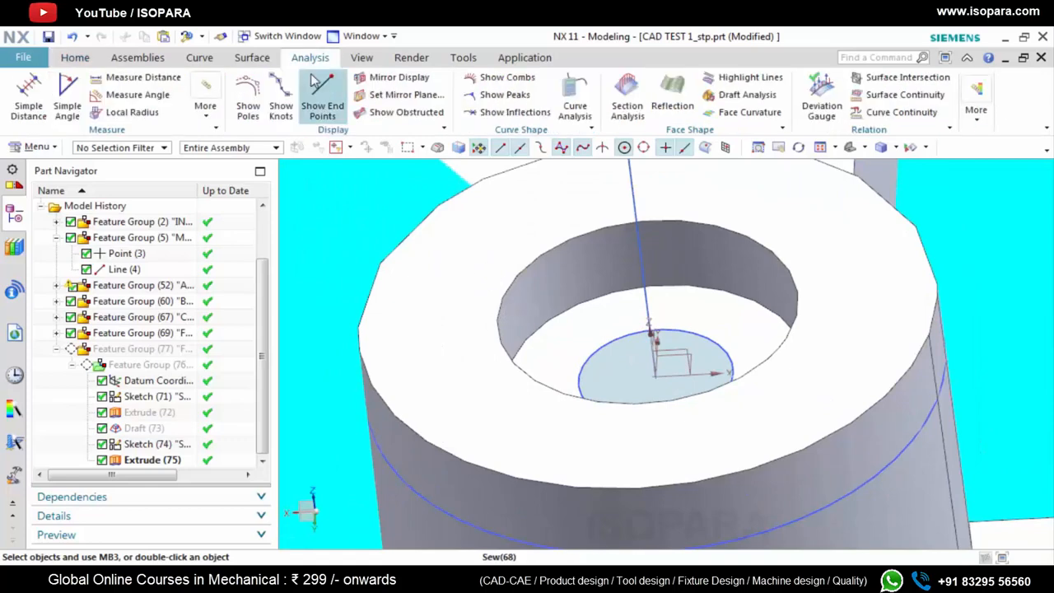
click(137, 95)
click(637, 206)
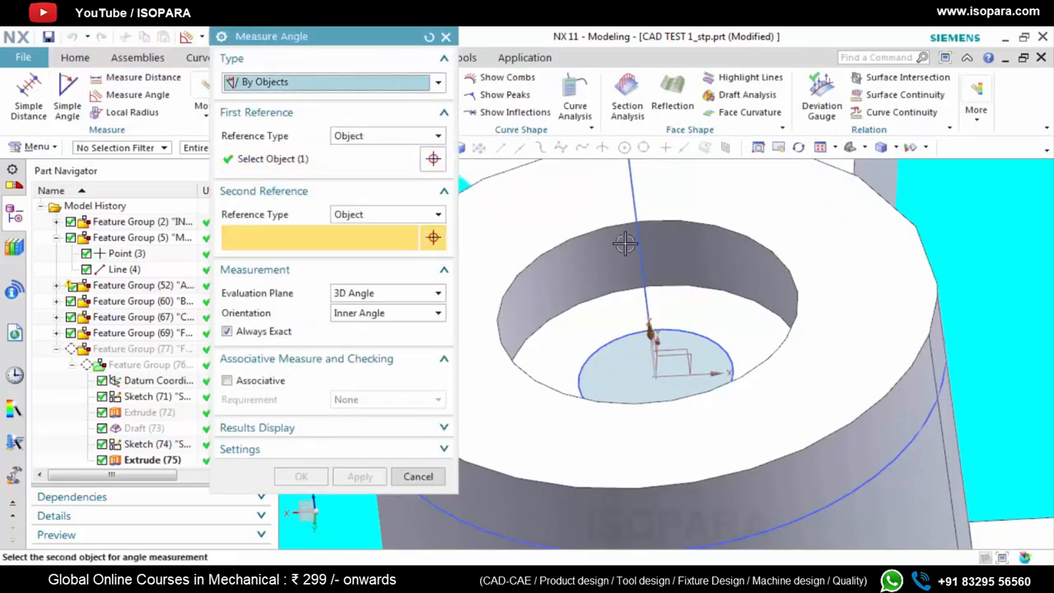
scroll(536, 277, up, 2)
click(536, 277)
scroll(668, 324, down, 1)
scroll(668, 324, down, 2)
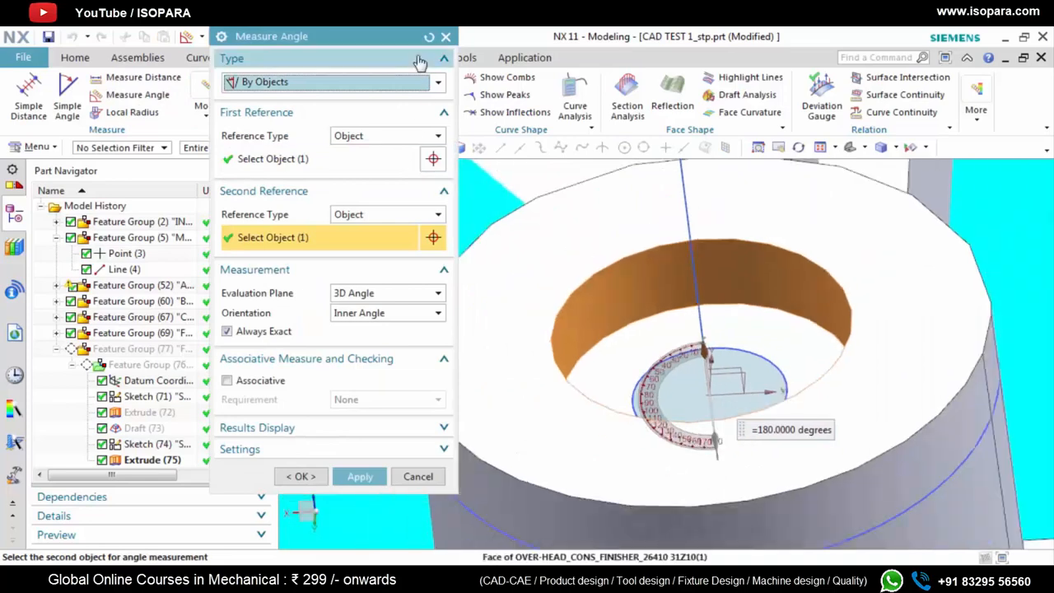
click(446, 38)
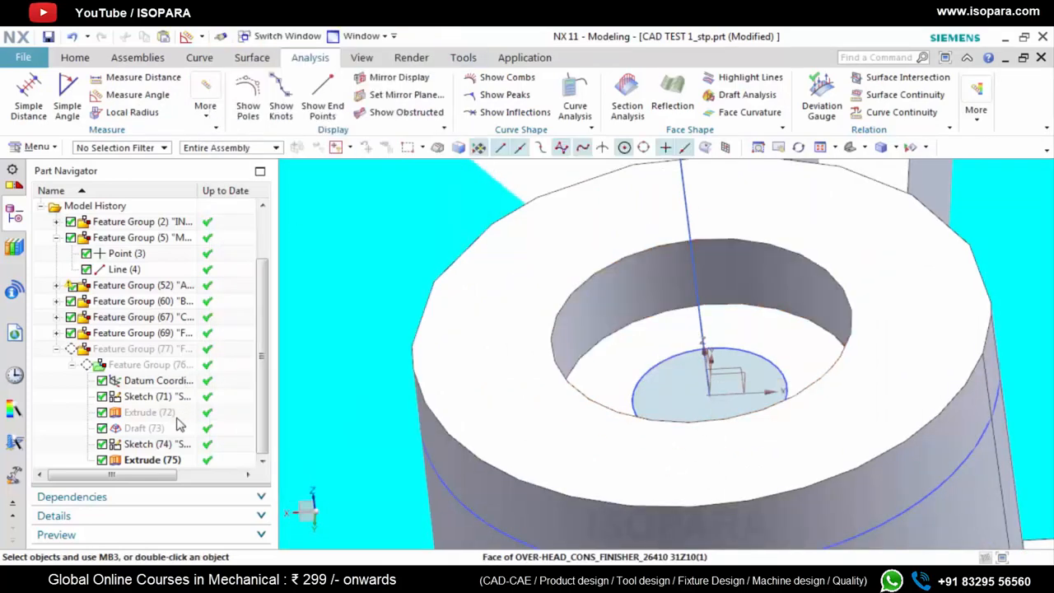
Hide the extruded inner cylinder and measure the angle between the axis line and the wall of the narrower inner hole
right_click(142, 459)
click(173, 40)
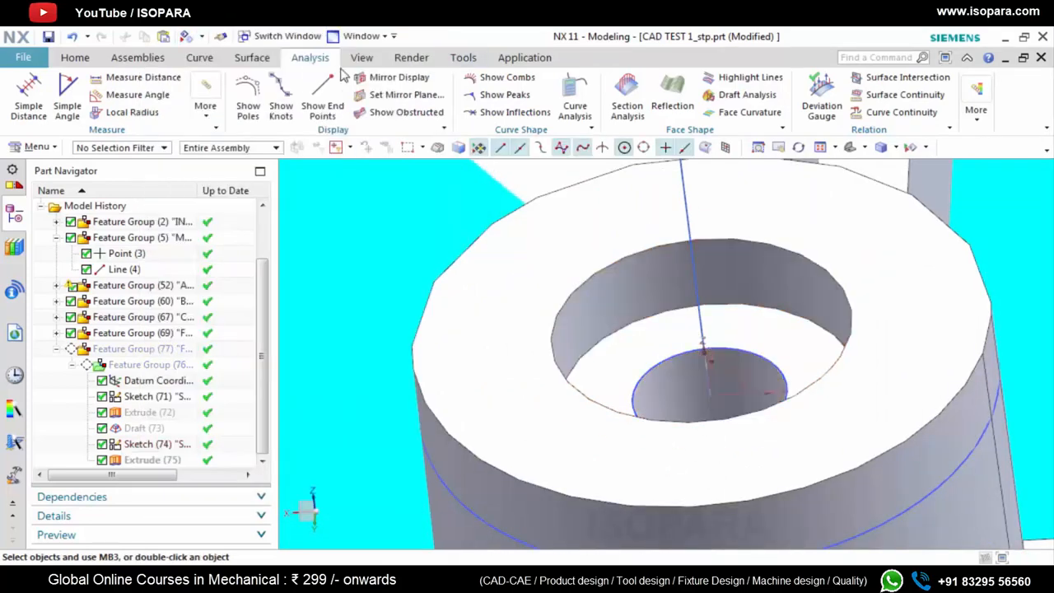
click(136, 95)
click(690, 255)
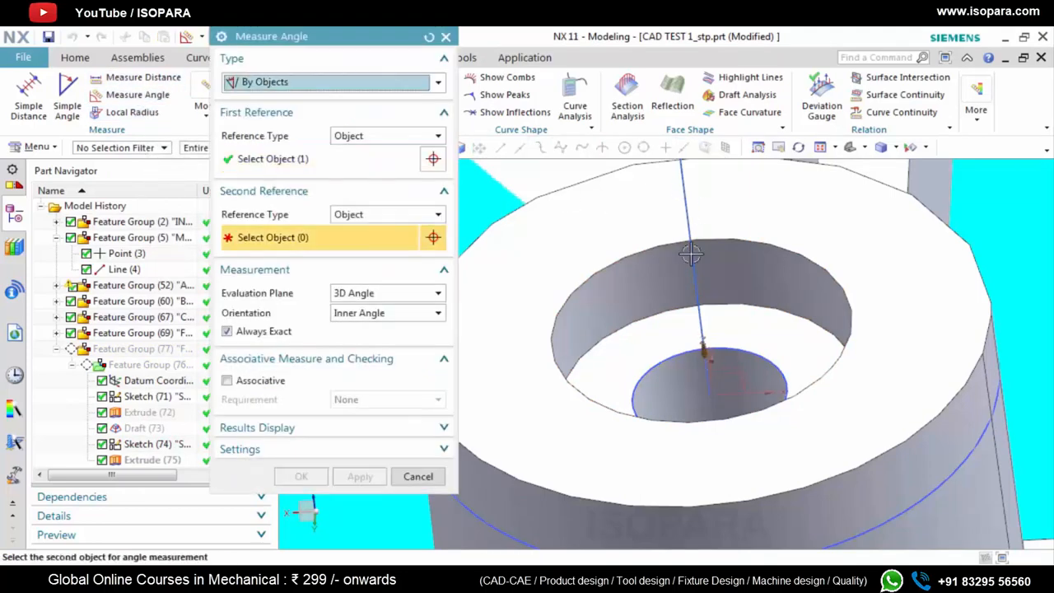
click(674, 379)
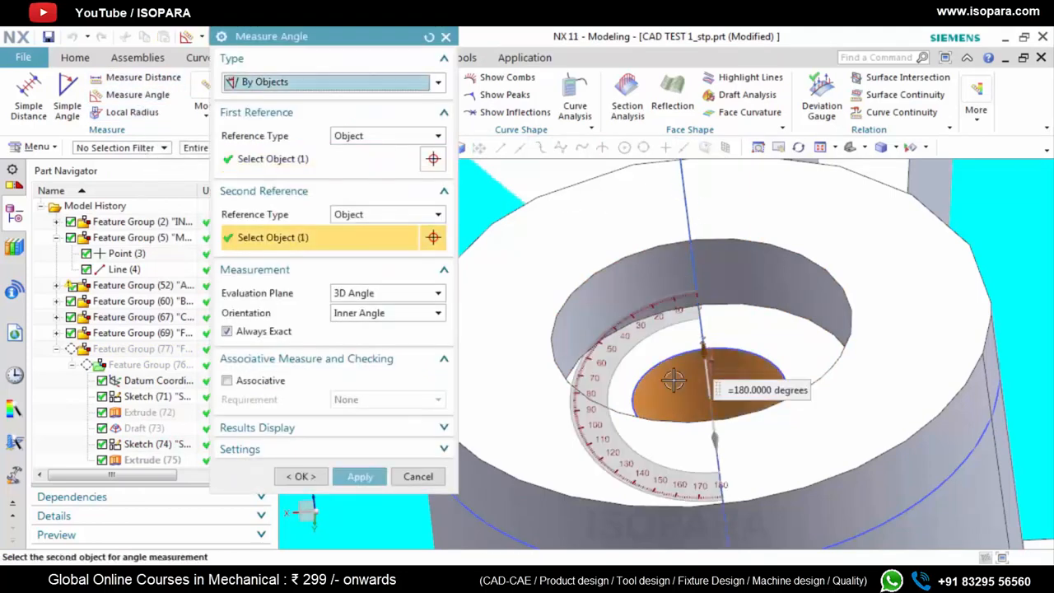
click(445, 37)
middle_drag(586, 332, 605, 414)
scroll(646, 338, up, 2)
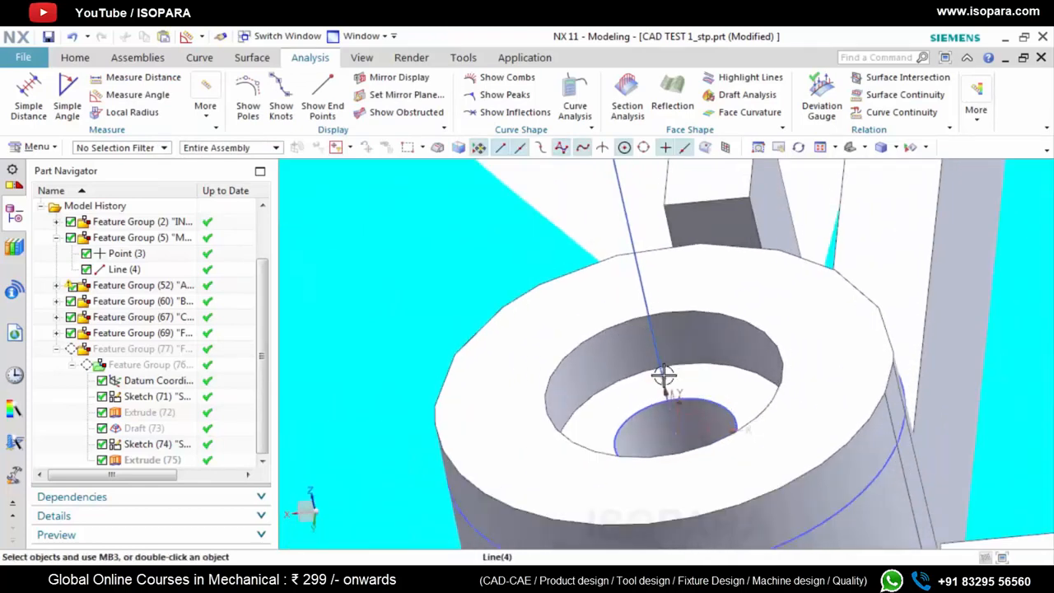
scroll(672, 409, up, 2)
scroll(694, 385, down, 1)
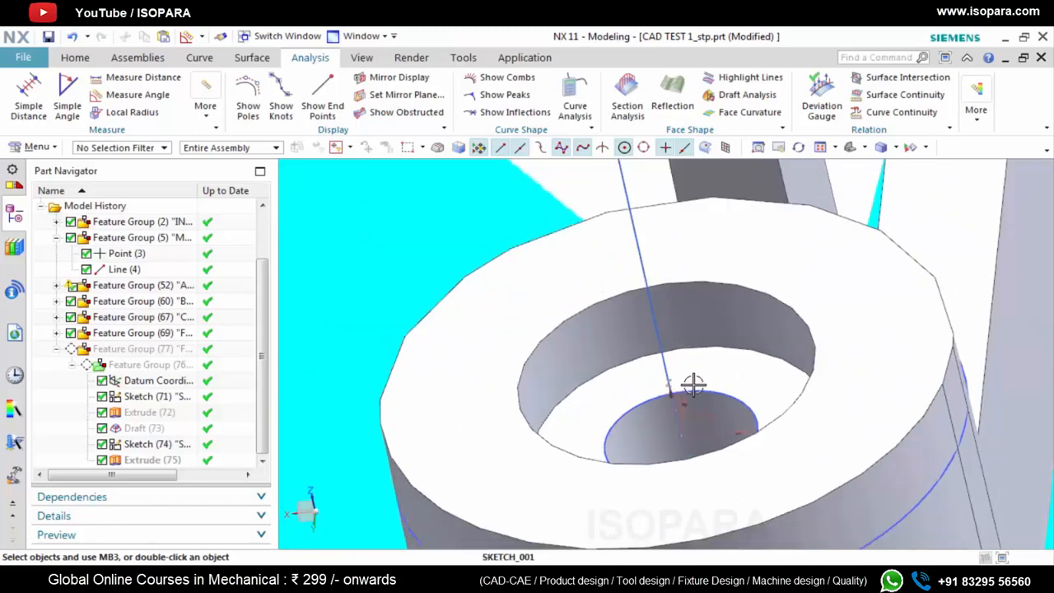
Create a sketch on a new plane on the boss datum's XY plane, with its X axis as horizontal reference and its origin as sketch origin
click(75, 59)
click(27, 61)
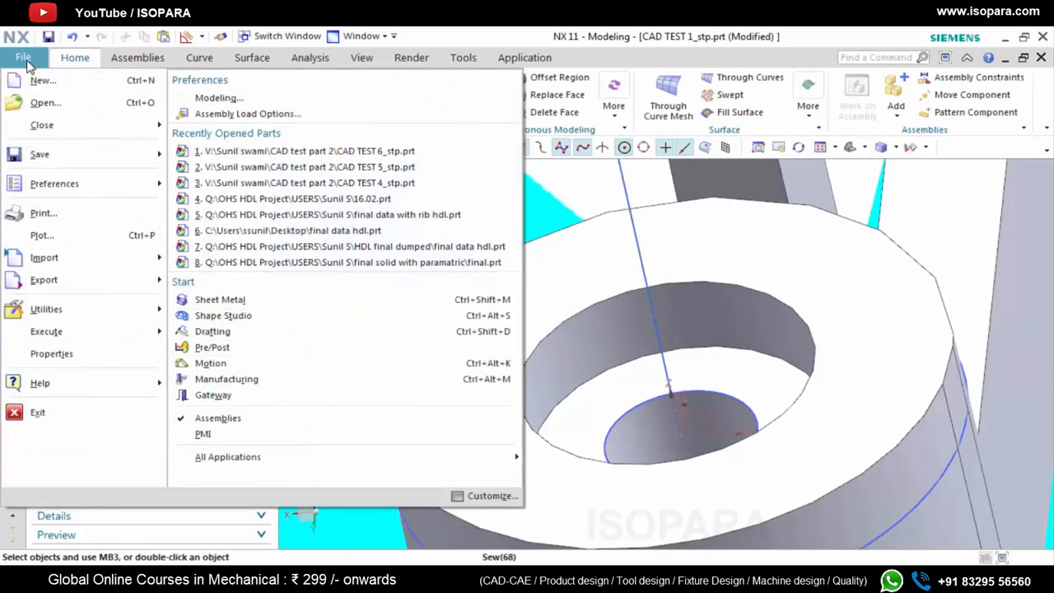
click(582, 181)
click(24, 92)
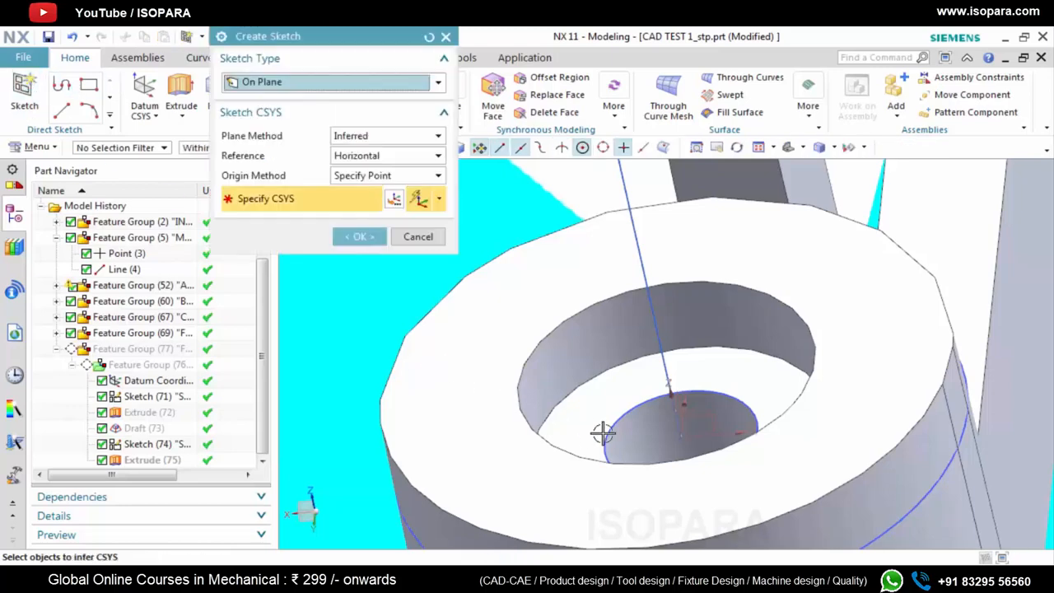
click(382, 137)
click(353, 165)
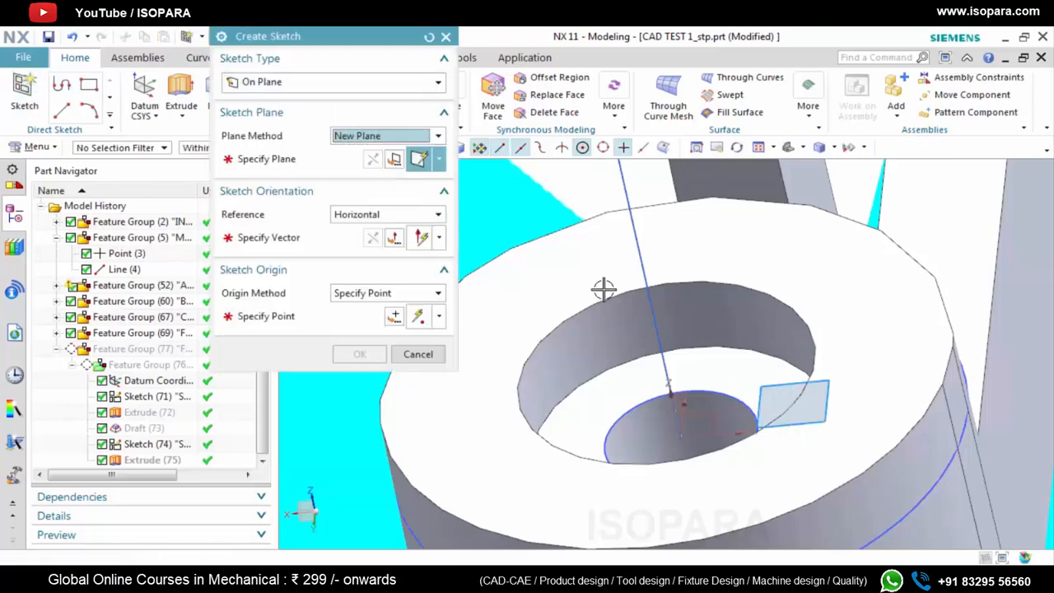
scroll(698, 411, up, 5)
click(705, 446)
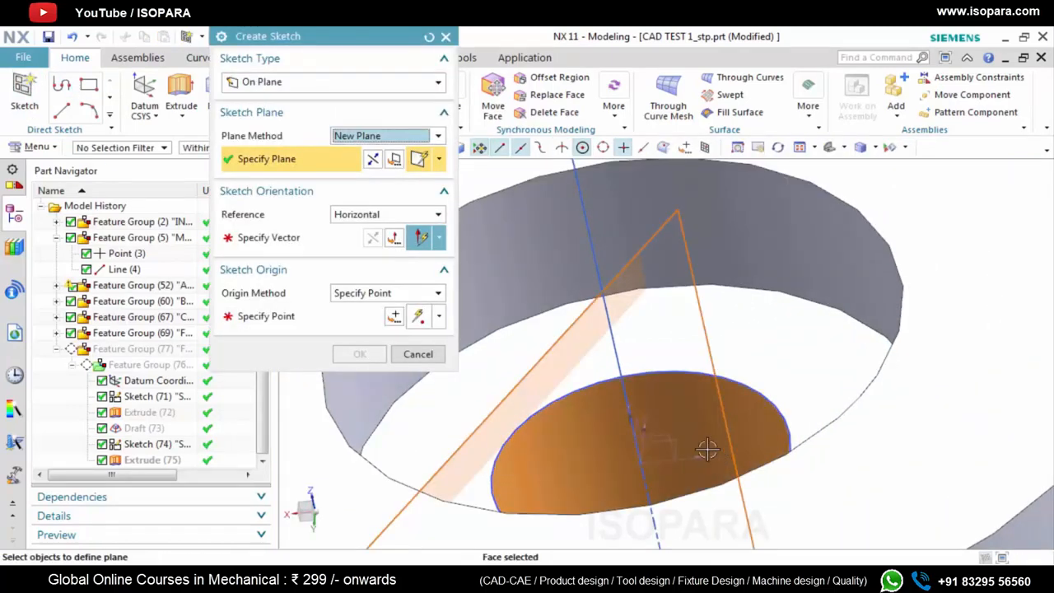
middle_drag(701, 443, 692, 451)
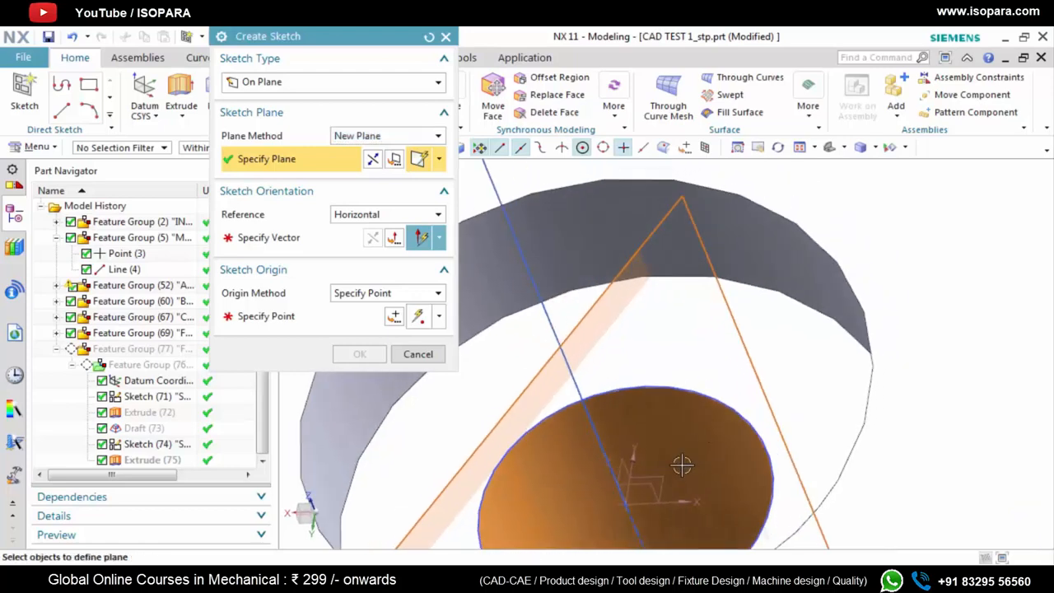
click(659, 481)
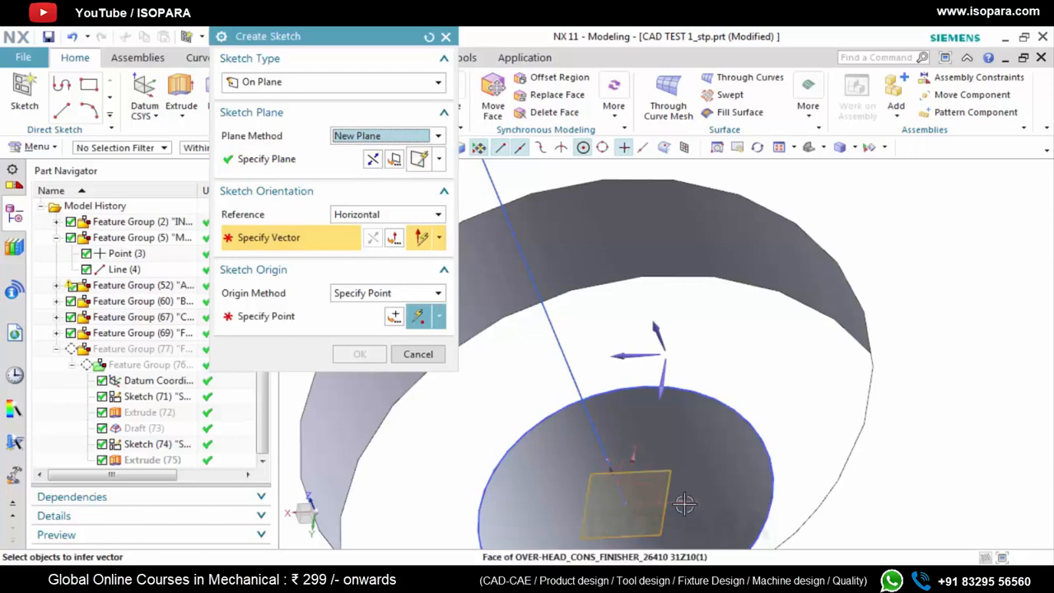
click(701, 514)
click(624, 503)
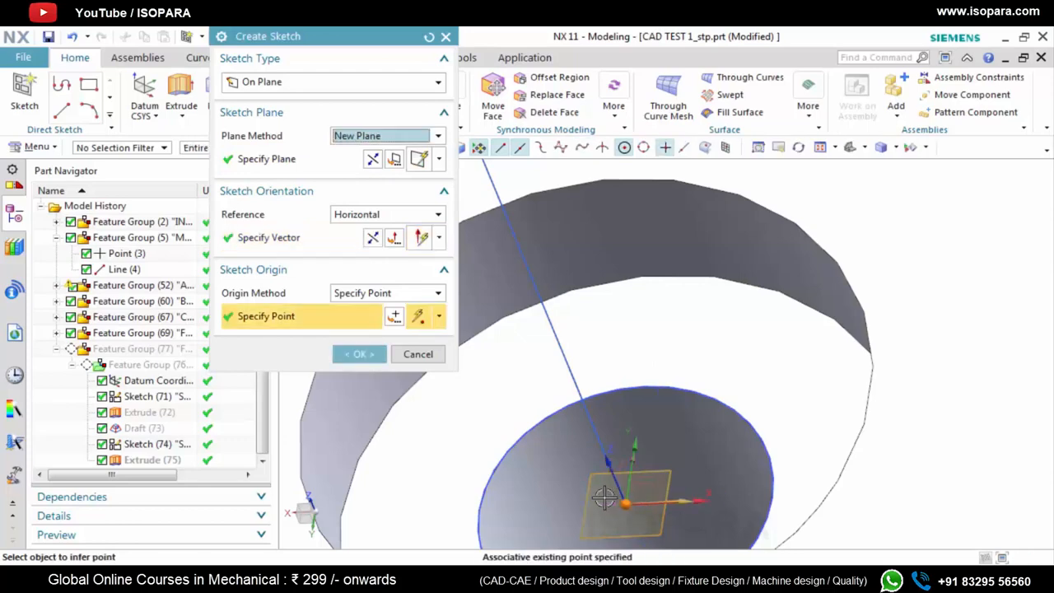
click(360, 354)
Measure the minimum distance from the sketch origin to the wall of the boss's wider upper bore
middle_drag(527, 437, 513, 416)
click(310, 56)
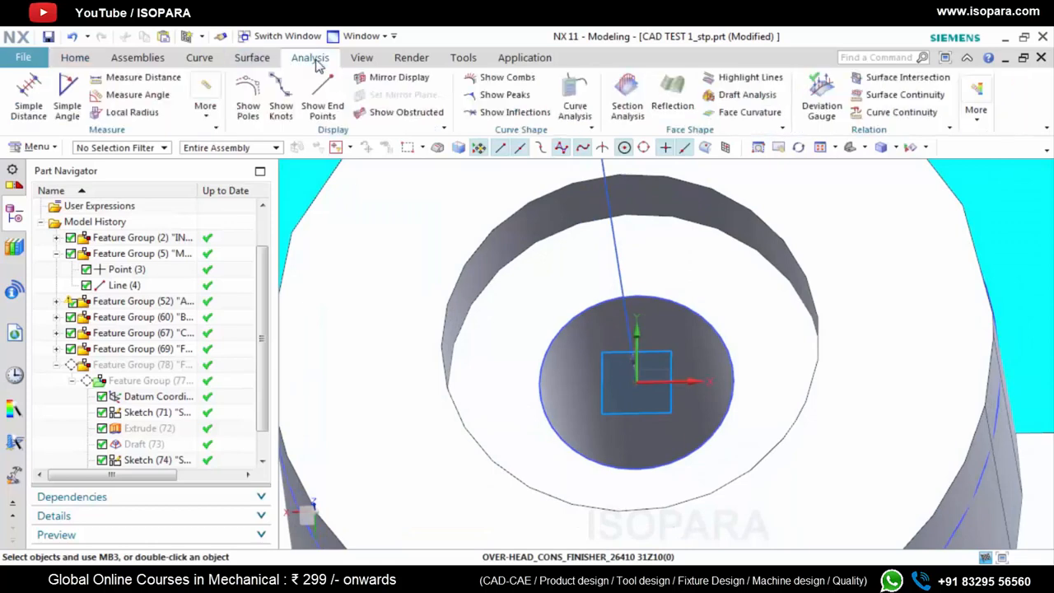
click(136, 78)
click(636, 383)
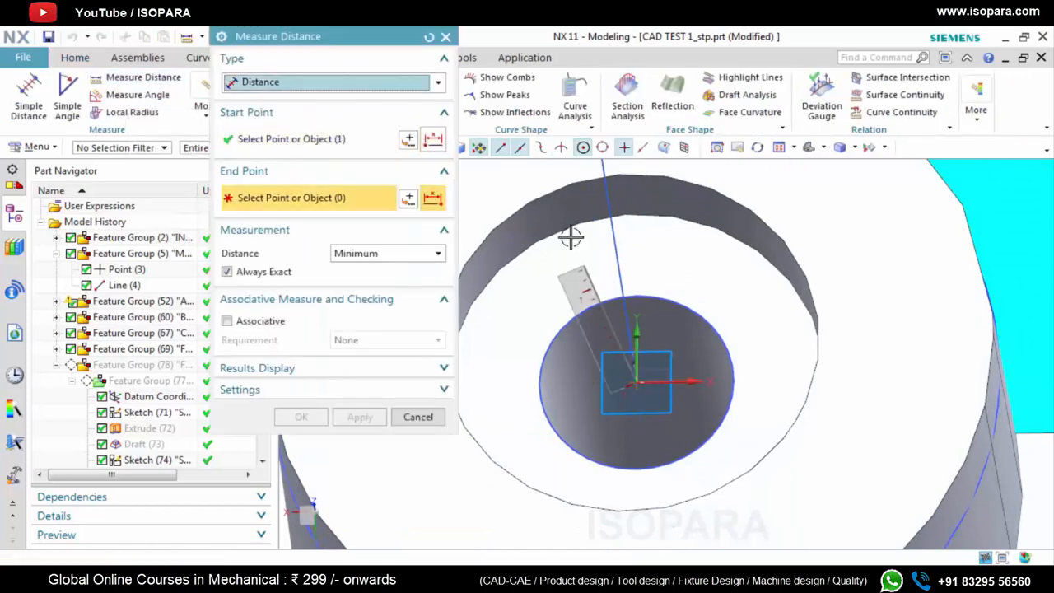
click(614, 283)
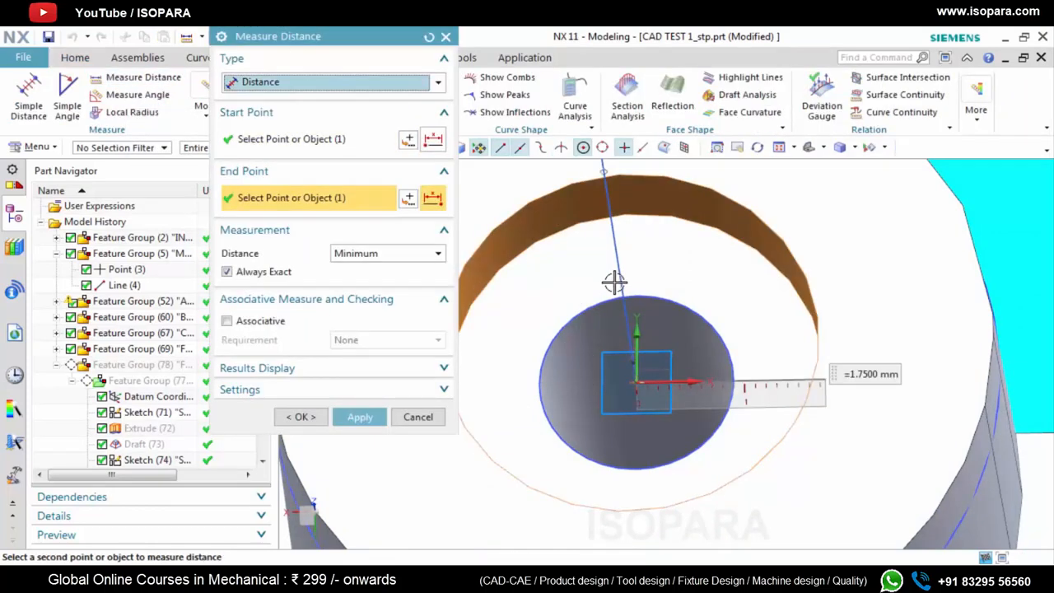
click(445, 38)
Draw a circle centred on the sketch origin with a diameter of 1.75*2 mm
click(81, 58)
click(217, 88)
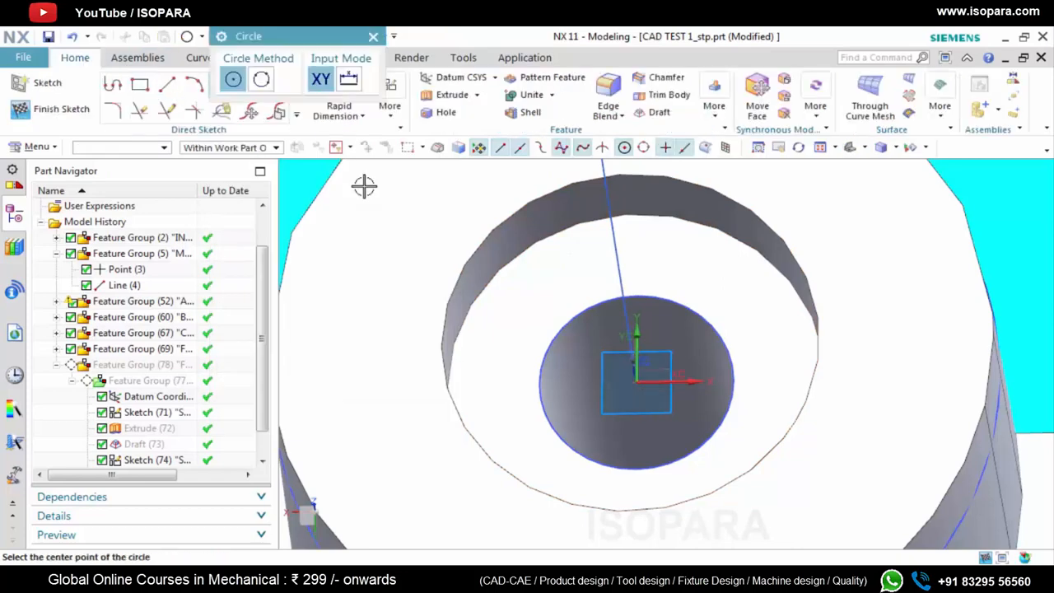
click(636, 380)
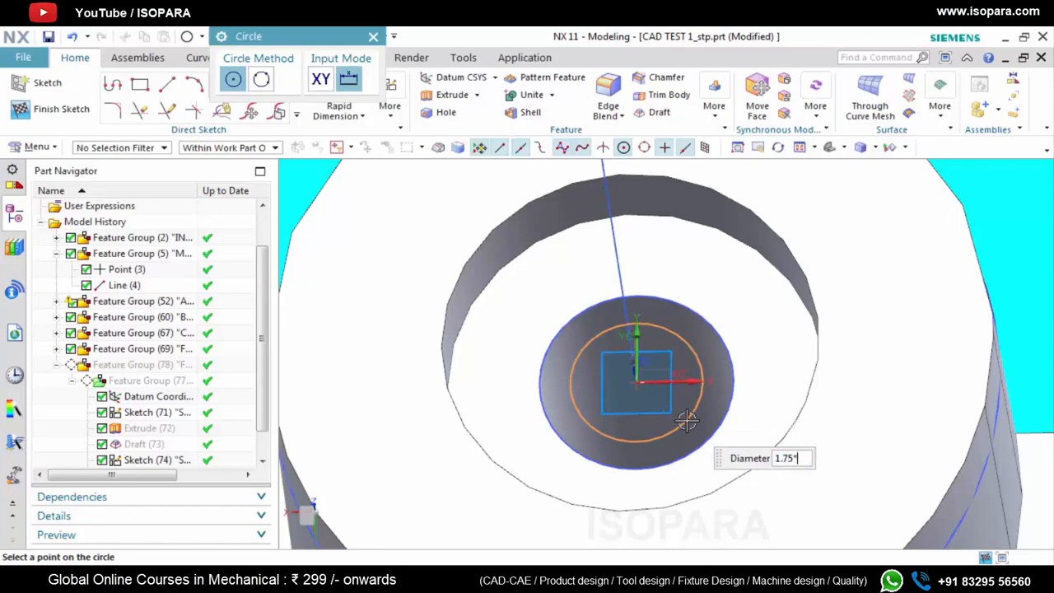
text(1.75*2)
key(Return)
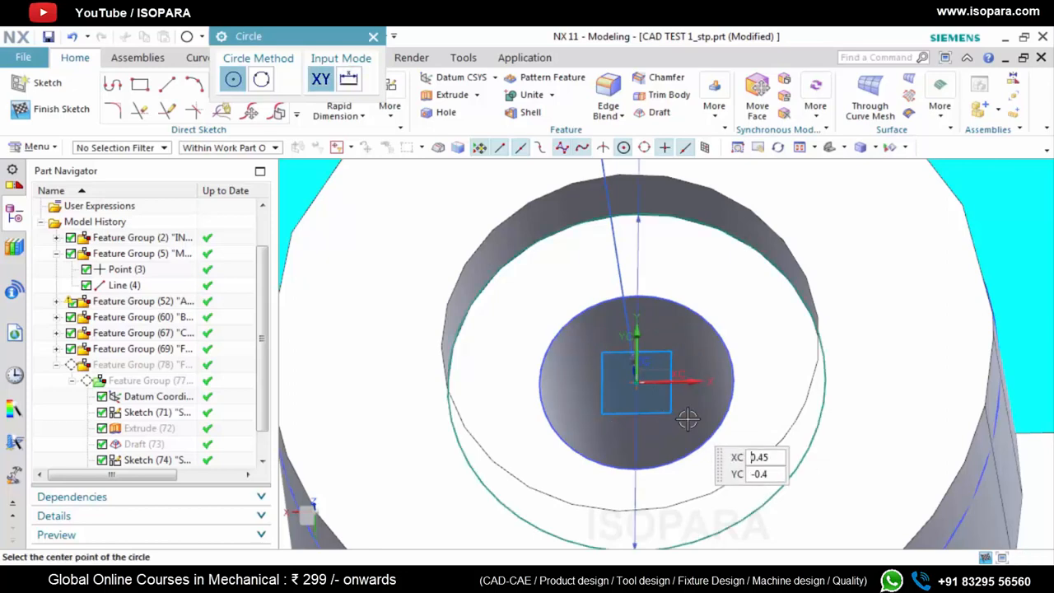
key(Escape)
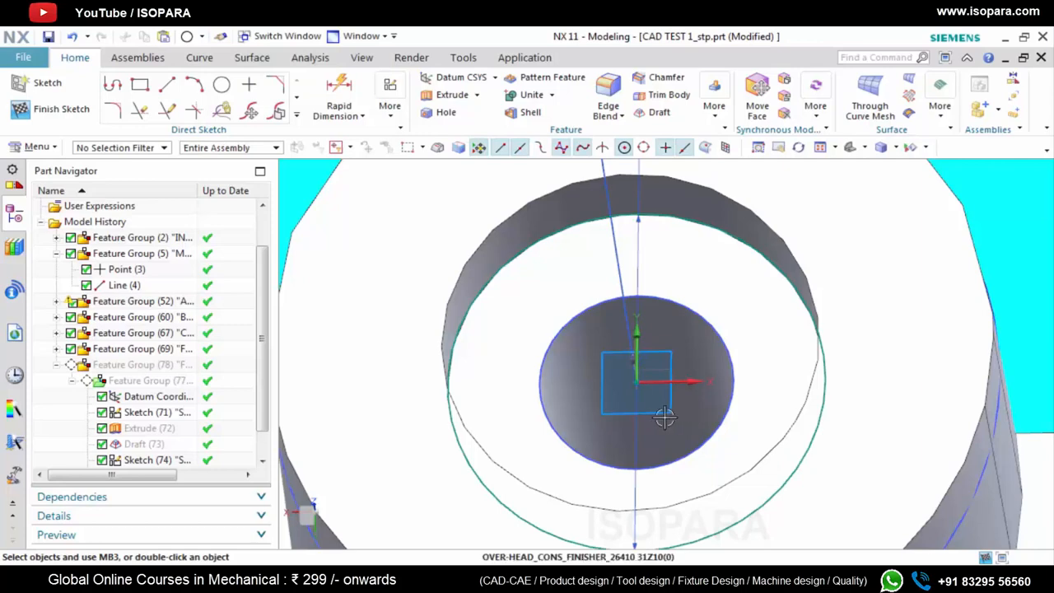
Extrude the upper bore circle from 0 mm to 1 mm as a separate body with no Boolean
key(x)
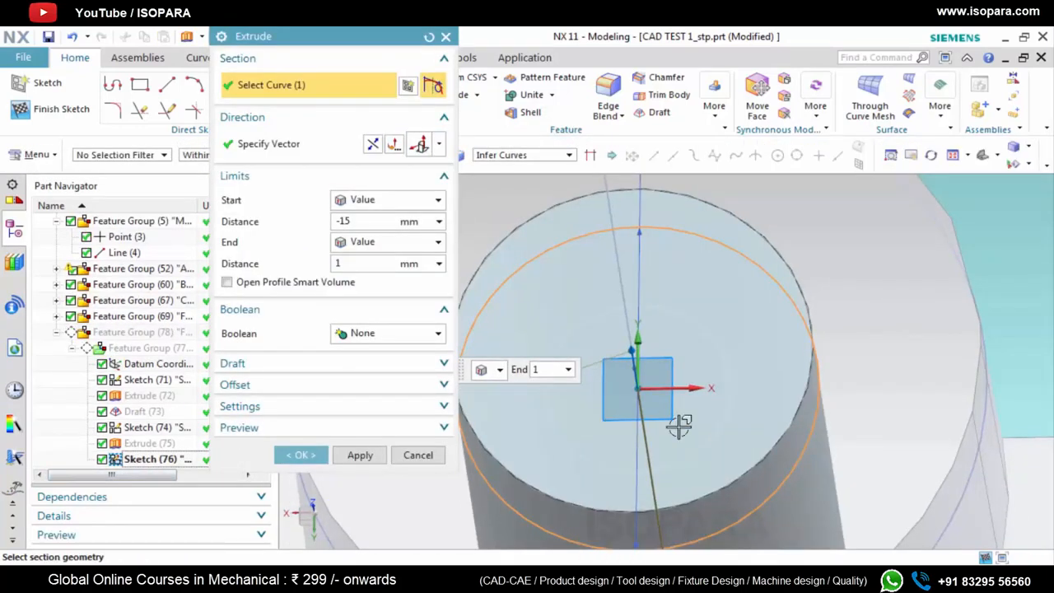
scroll(678, 426, up, 3)
double_click(354, 220)
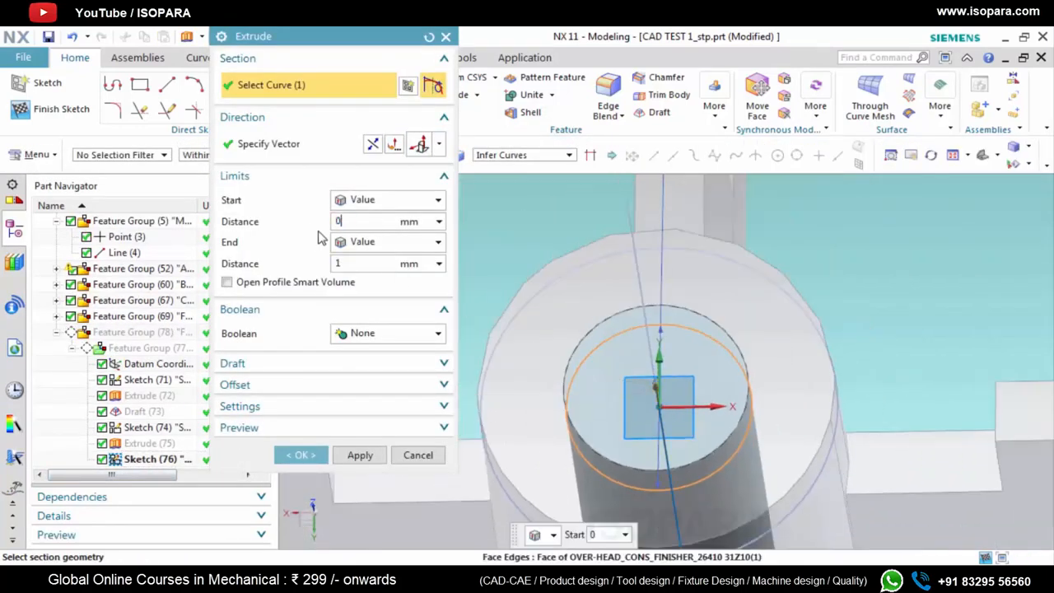
click(367, 262)
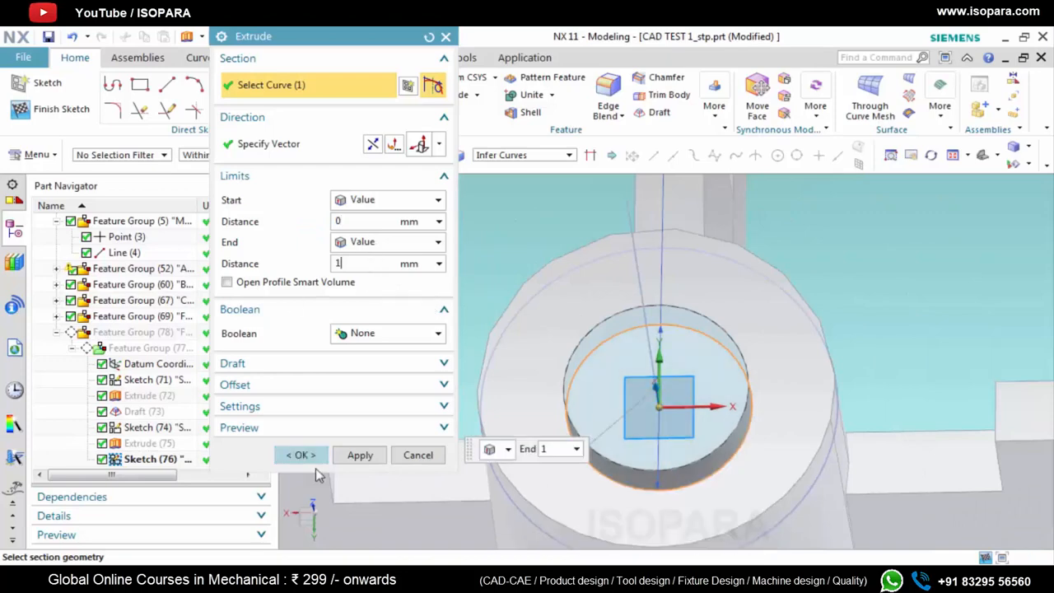
click(360, 455)
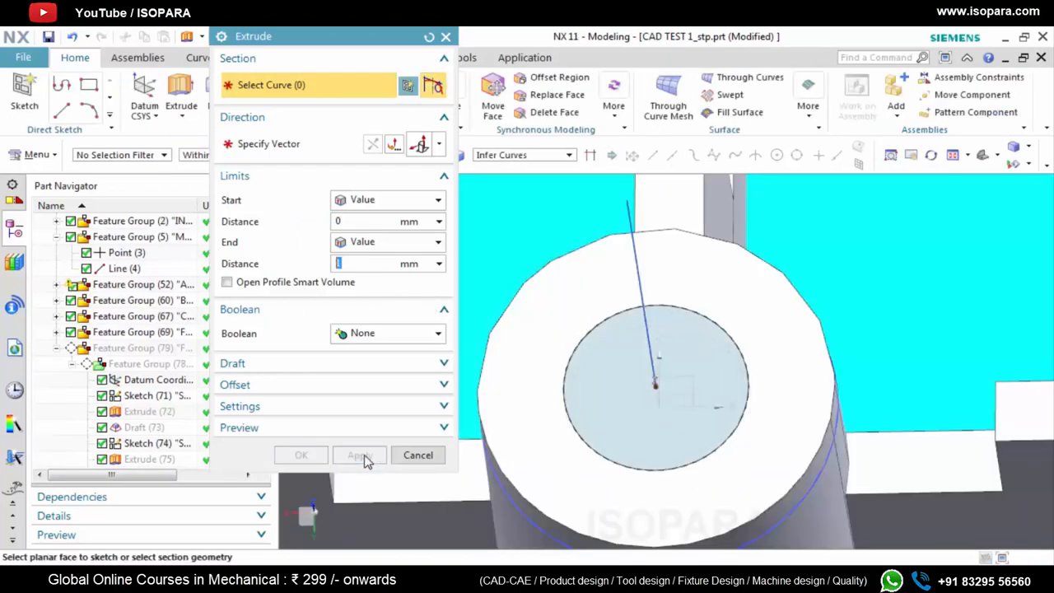
click(446, 36)
scroll(534, 362, down, 2)
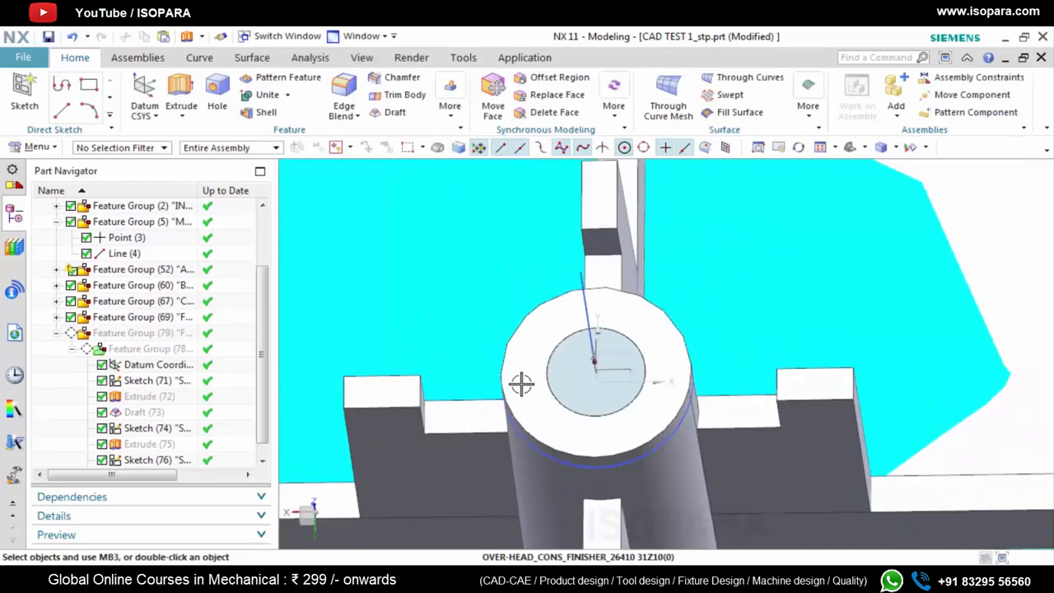
middle_drag(522, 381, 550, 407)
scroll(141, 452, down, 1)
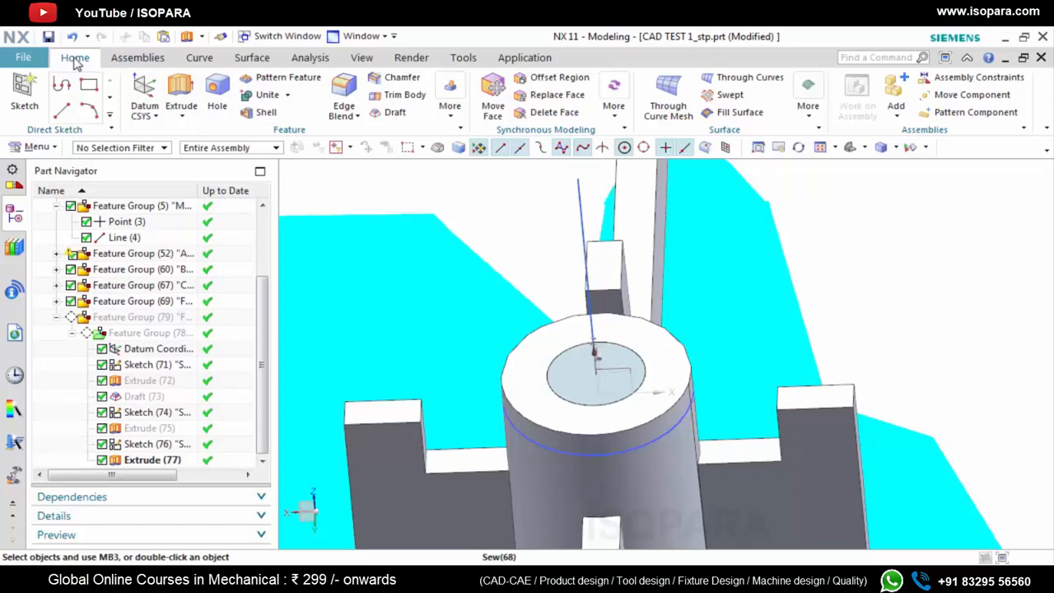
Subtract both extruded bore bodies from the drafted boss body and show the hidden boss body
click(287, 95)
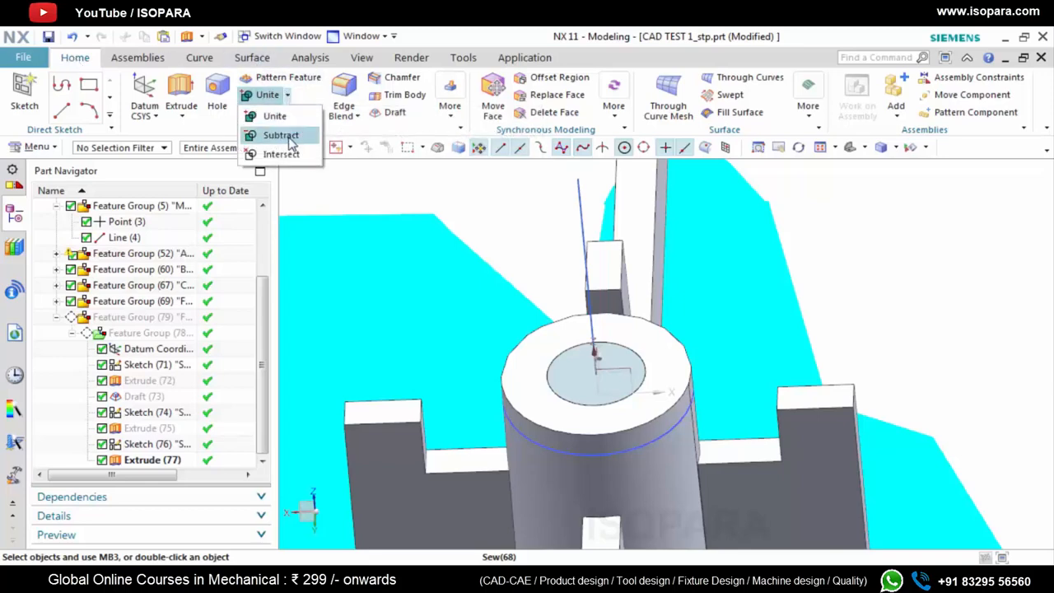
click(278, 134)
click(137, 383)
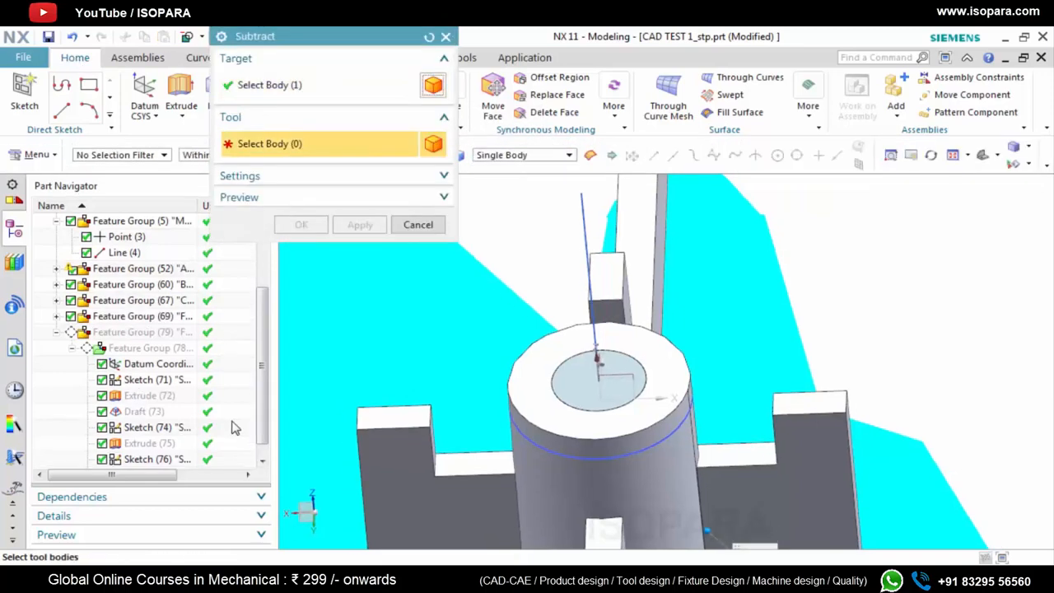
click(164, 444)
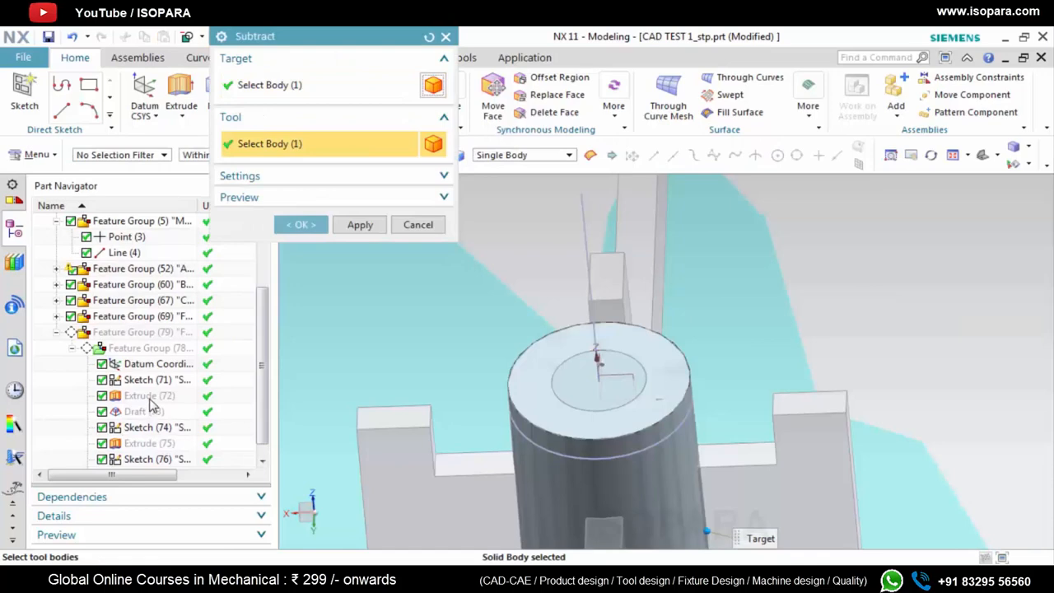
scroll(173, 450, down, 1)
click(301, 224)
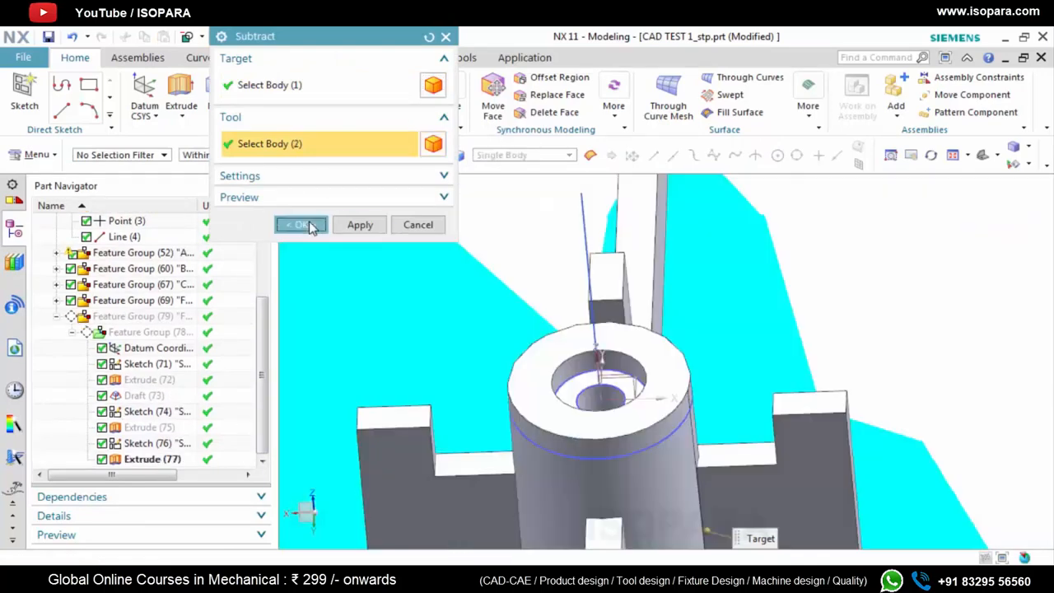
right_click(153, 383)
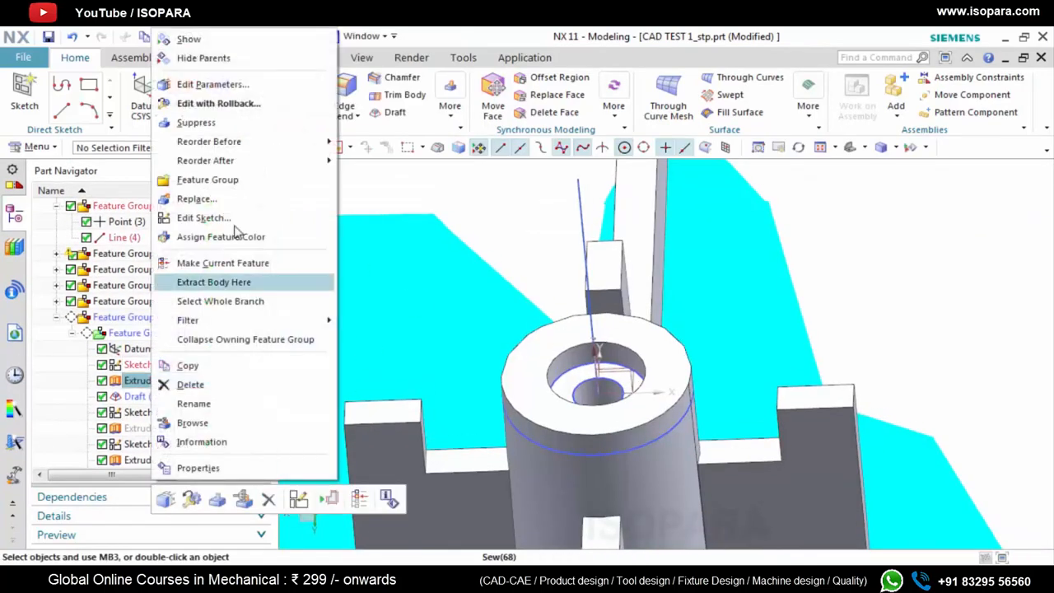
click(235, 40)
Examine the rebuilt boss's stepped bore and top face against the original part from several angles
scroll(663, 363, down, 3)
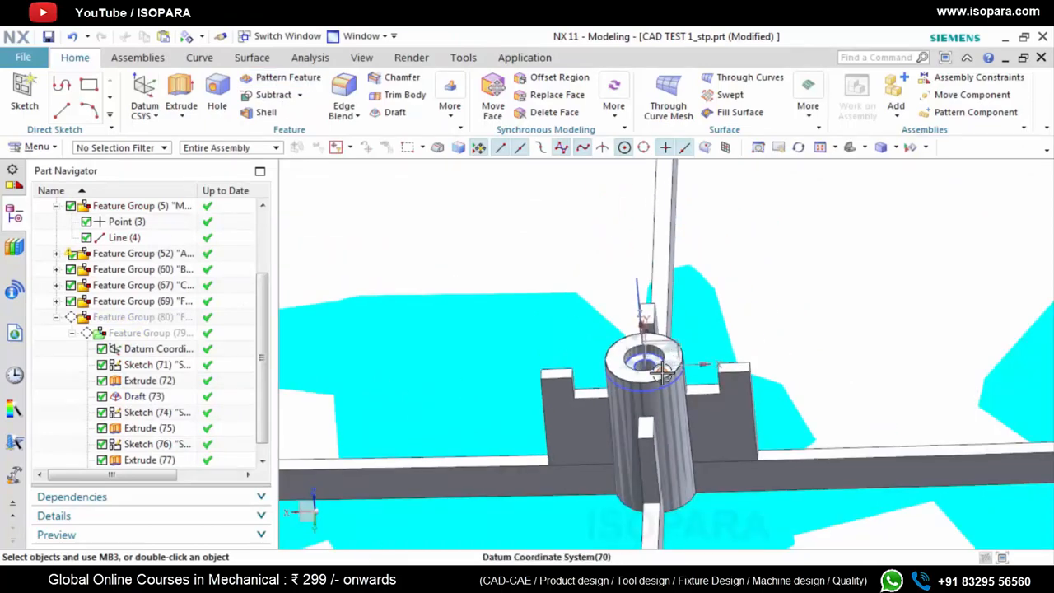
middle_drag(662, 373, 608, 377)
scroll(623, 378, up, 3)
scroll(614, 376, up, 2)
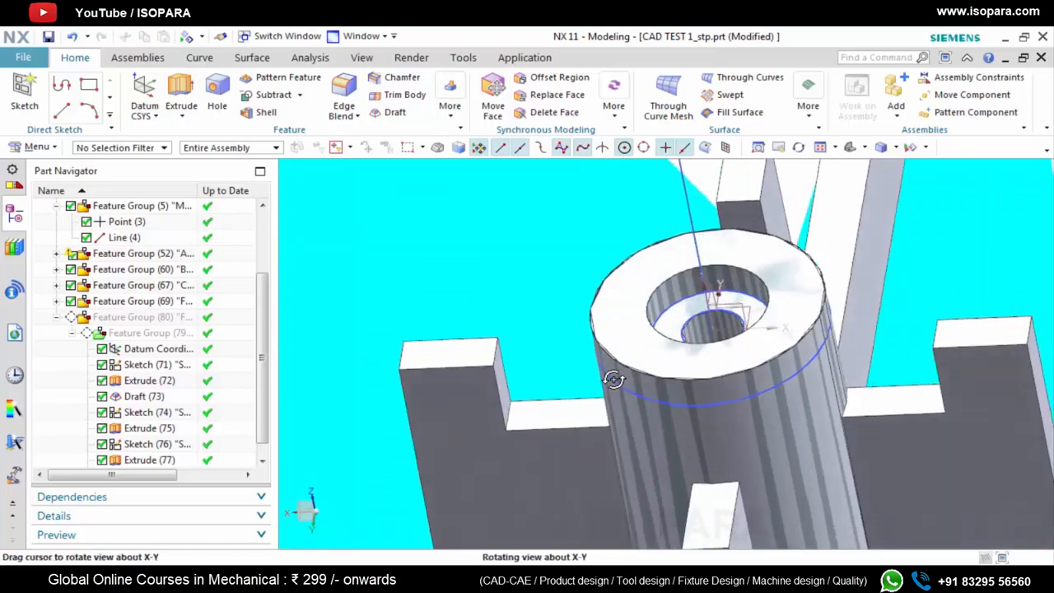
scroll(632, 353, down, 3)
scroll(633, 354, up, 6)
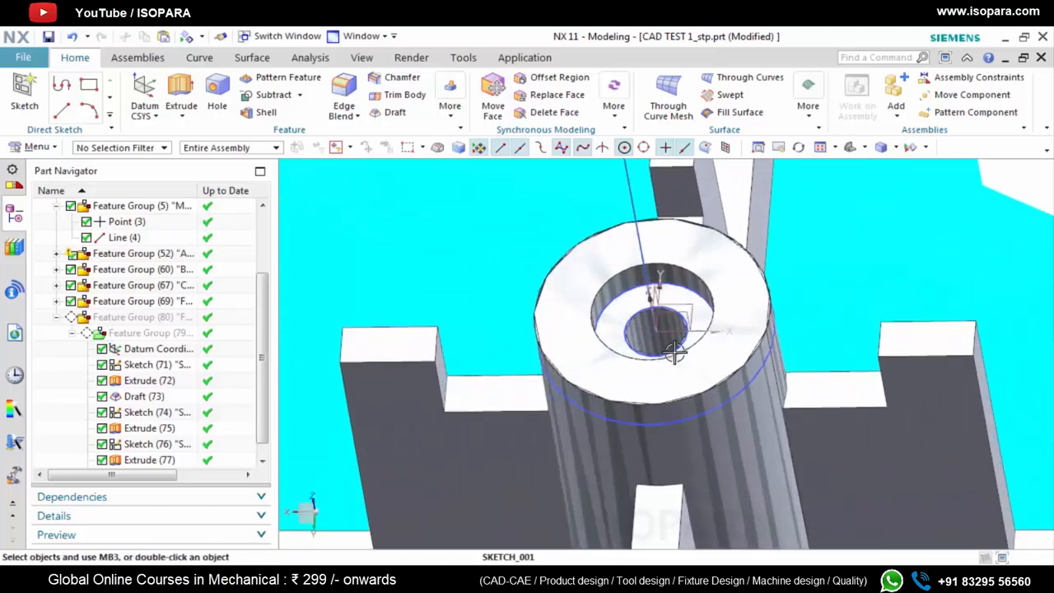
scroll(183, 437, down, 1)
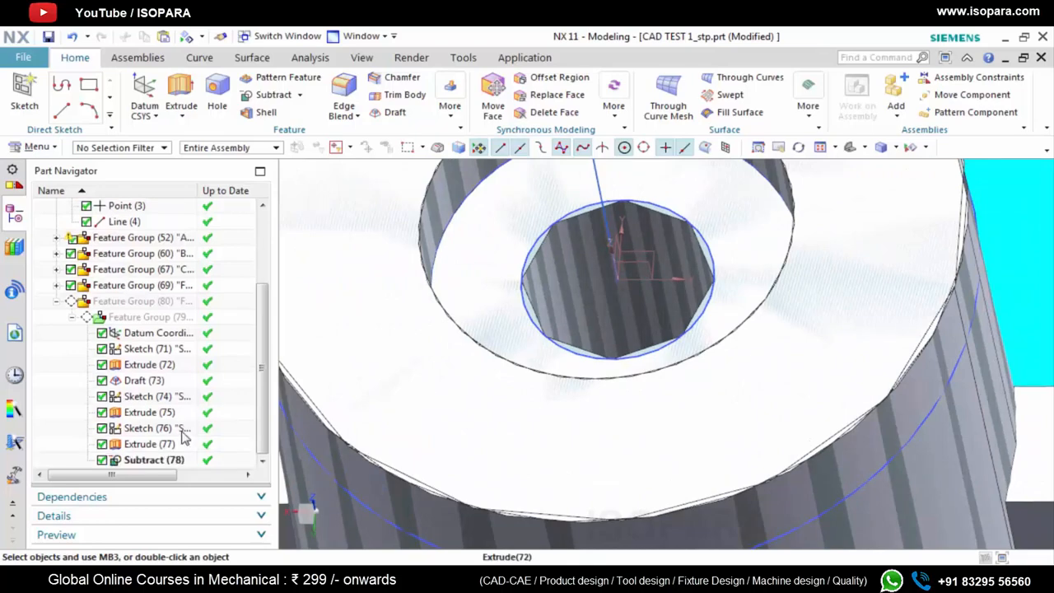
scroll(662, 407, down, 3)
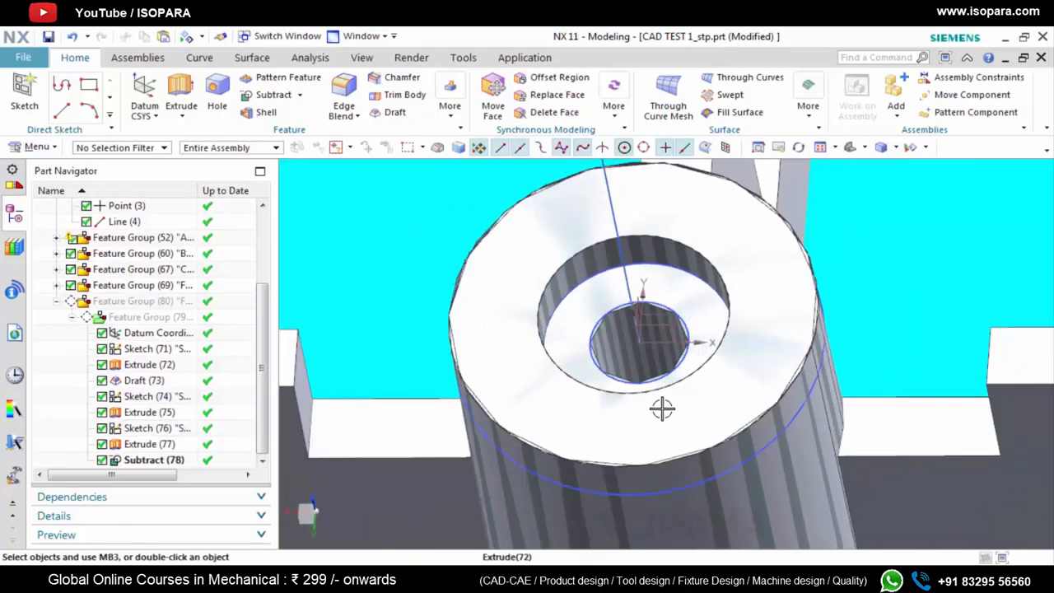
middle_drag(662, 407, 665, 381)
scroll(671, 305, up, 3)
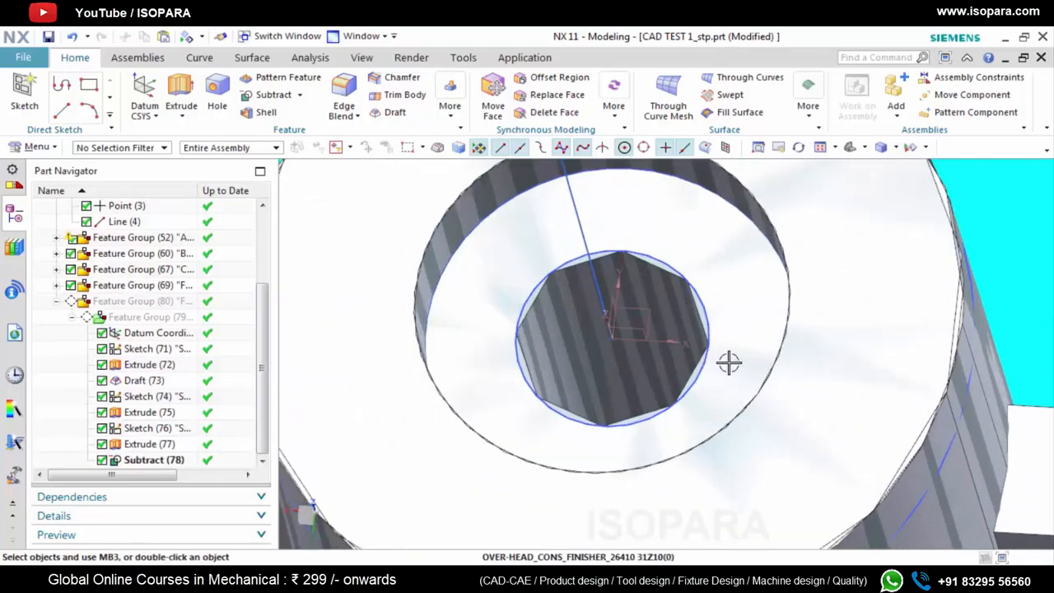
scroll(744, 401, down, 8)
scroll(745, 401, down, 3)
middle_drag(745, 400, 699, 356)
scroll(710, 387, up, 3)
Measure the angle between the boss's reference axis line and the broad side face of a rib beside the boss
click(308, 58)
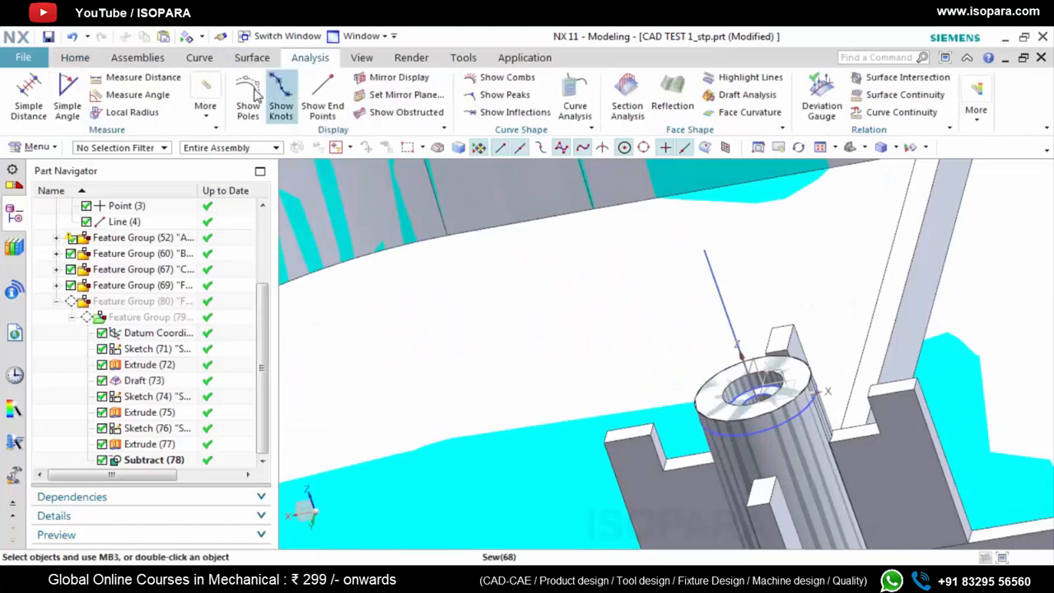
click(138, 93)
click(714, 278)
scroll(905, 432, up, 3)
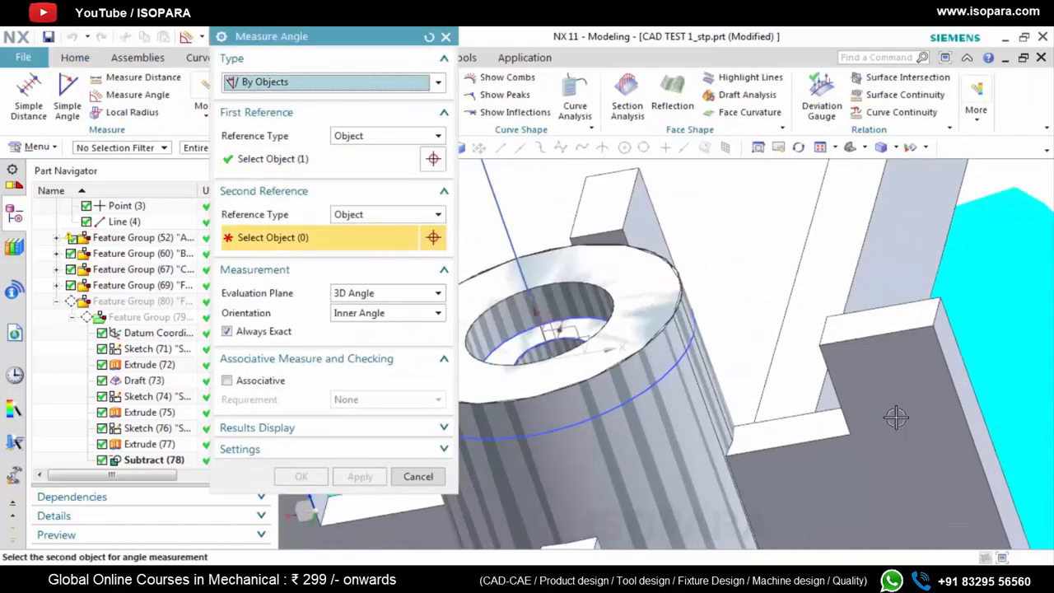
click(897, 418)
scroll(686, 436, down, 3)
scroll(828, 436, up, 5)
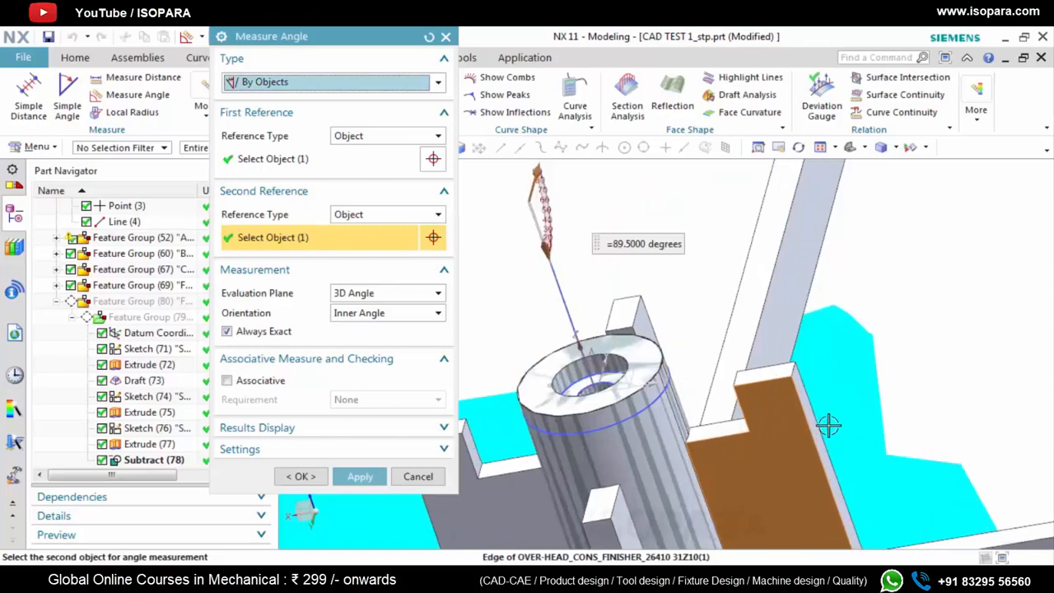
Measure the angles between the boss axis line and the ribs' other faces, including the outer end and step faces
scroll(773, 420, down, 5)
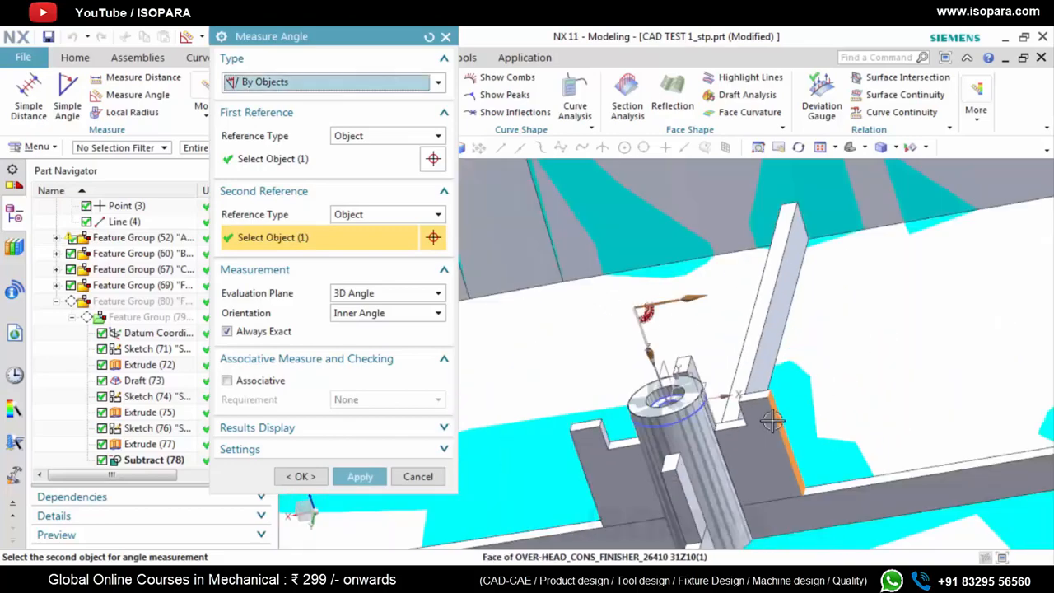
middle_drag(772, 422, 832, 372)
scroll(767, 409, up, 2)
click(781, 396)
scroll(772, 404, down, 3)
scroll(582, 365, up, 6)
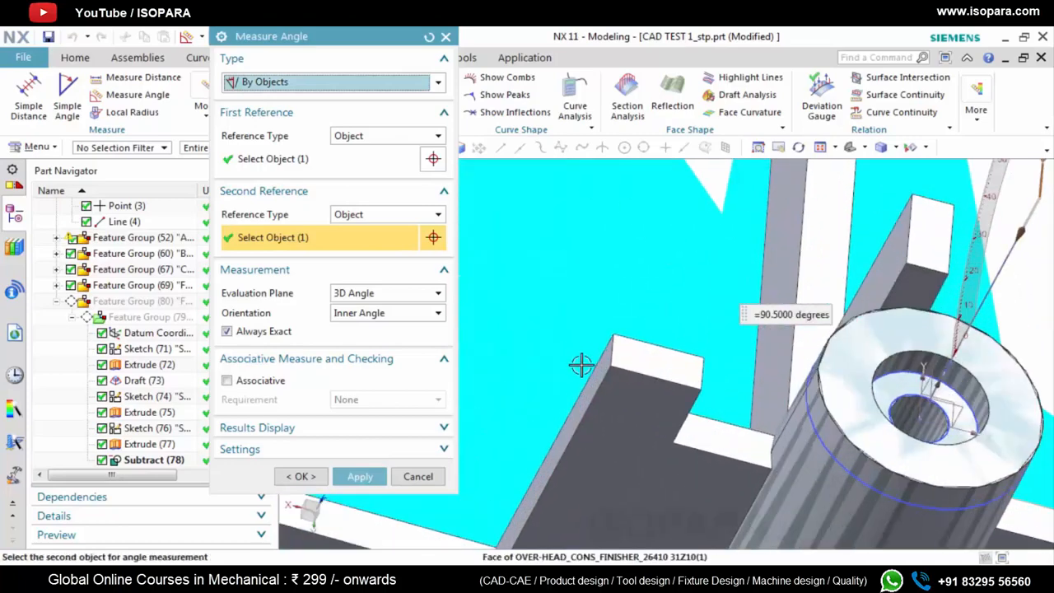
scroll(617, 376, down, 6)
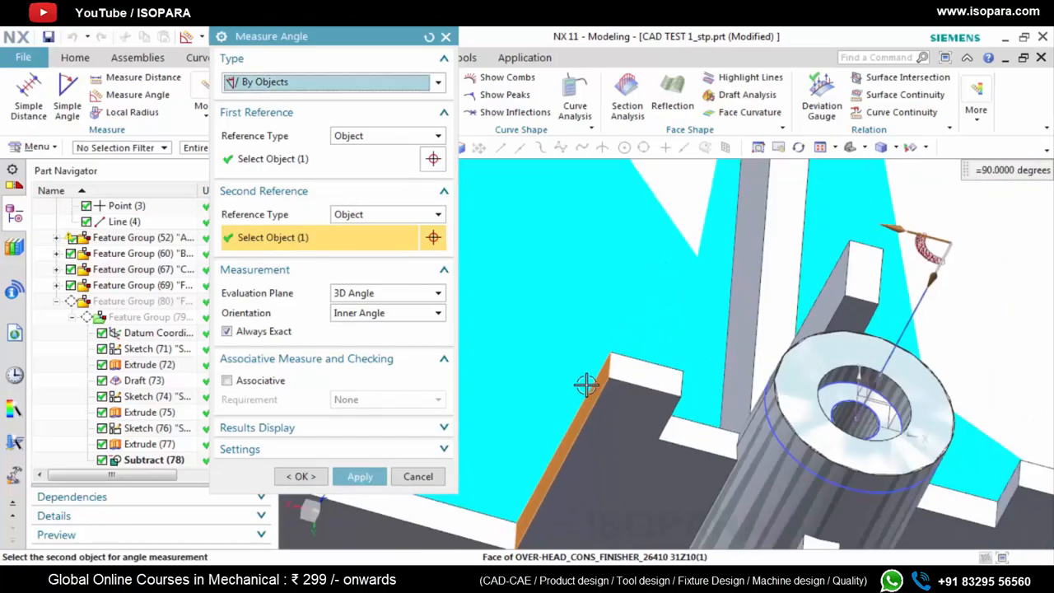
scroll(607, 391, up, 3)
middle_drag(615, 388, 646, 393)
scroll(635, 389, up, 4)
scroll(616, 387, down, 4)
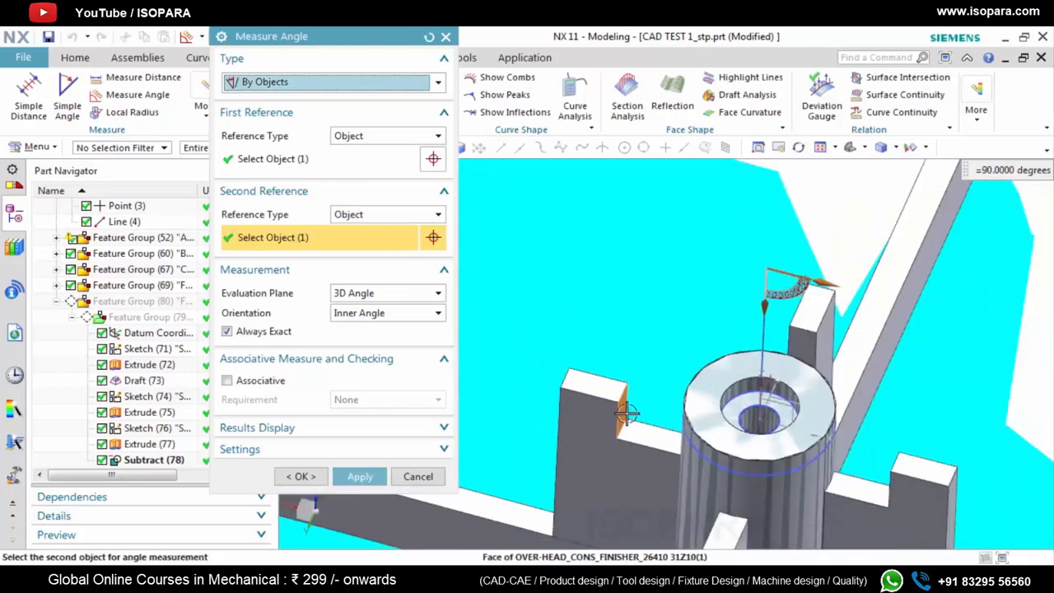
scroll(626, 414, down, 2)
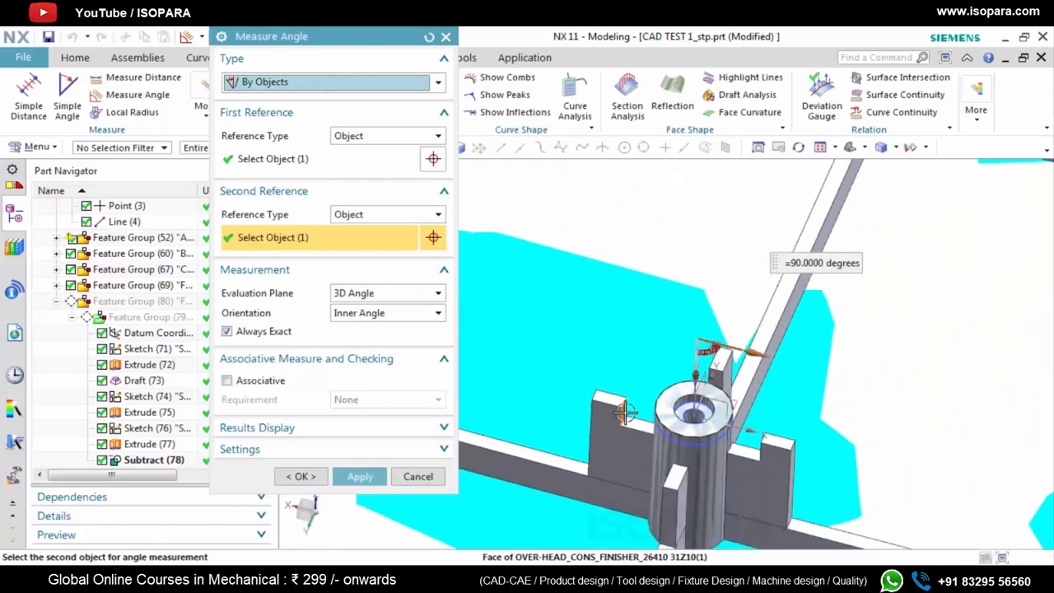
middle_drag(712, 476, 698, 506)
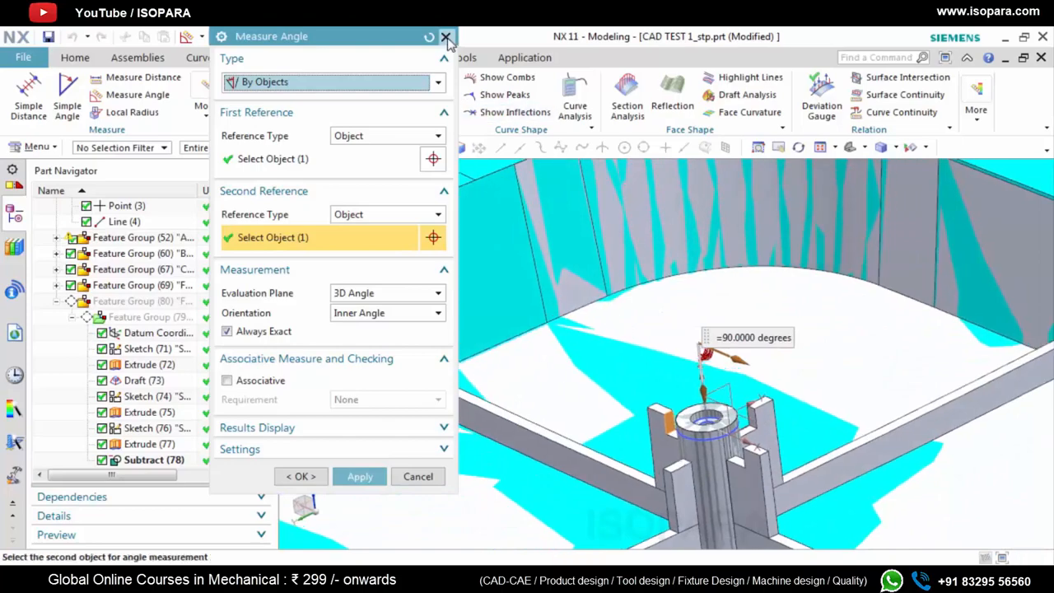
click(445, 38)
Start a sketch on a new plane defined by the boss datum's XY plane
scroll(704, 445, up, 5)
middle_drag(710, 457, 707, 462)
scroll(700, 412, up, 5)
click(75, 58)
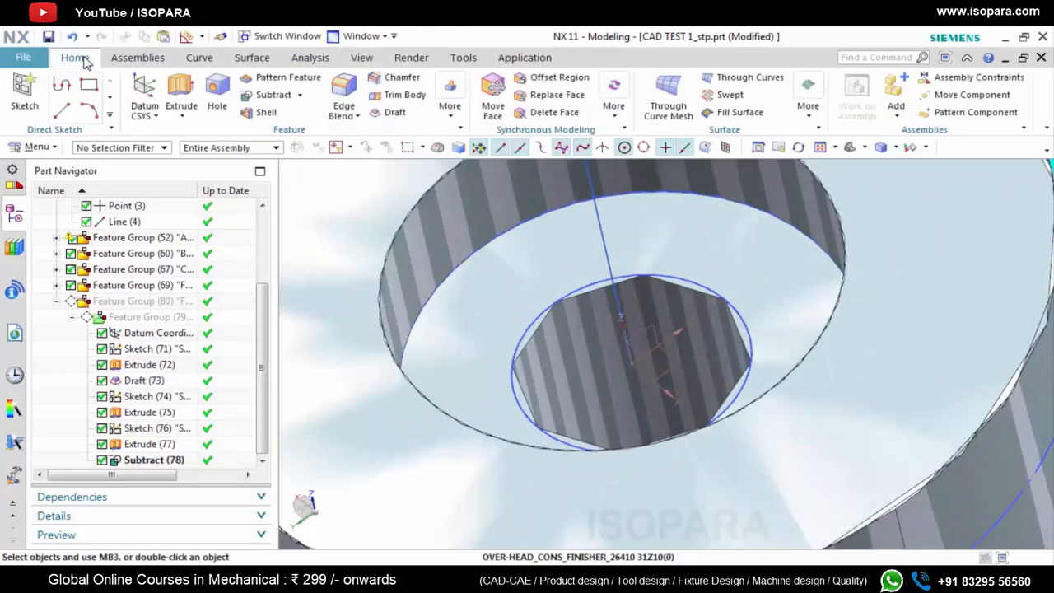
click(24, 98)
click(387, 136)
click(354, 163)
scroll(677, 367, up, 2)
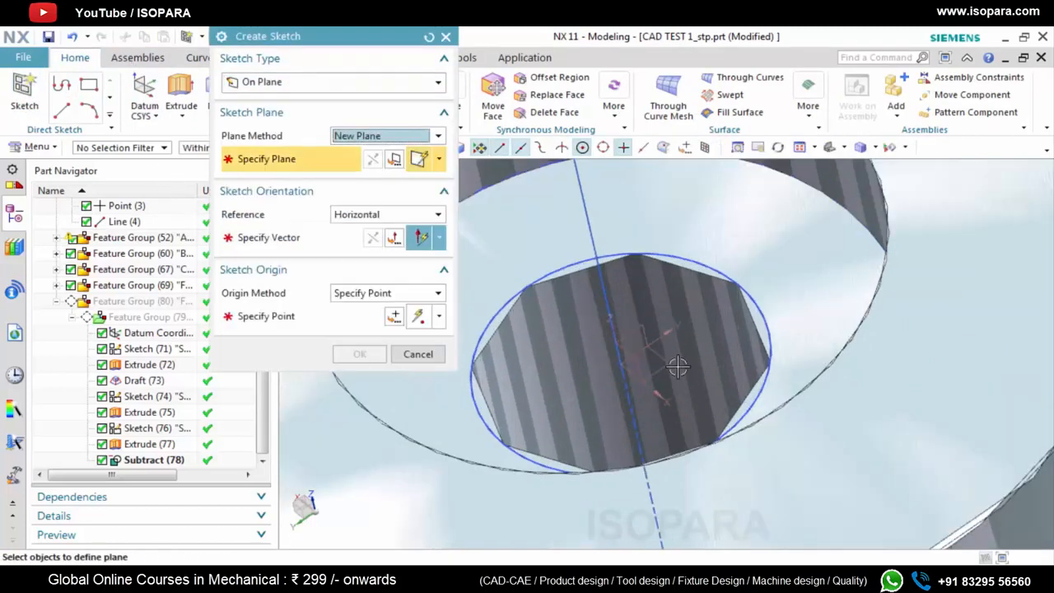
click(666, 367)
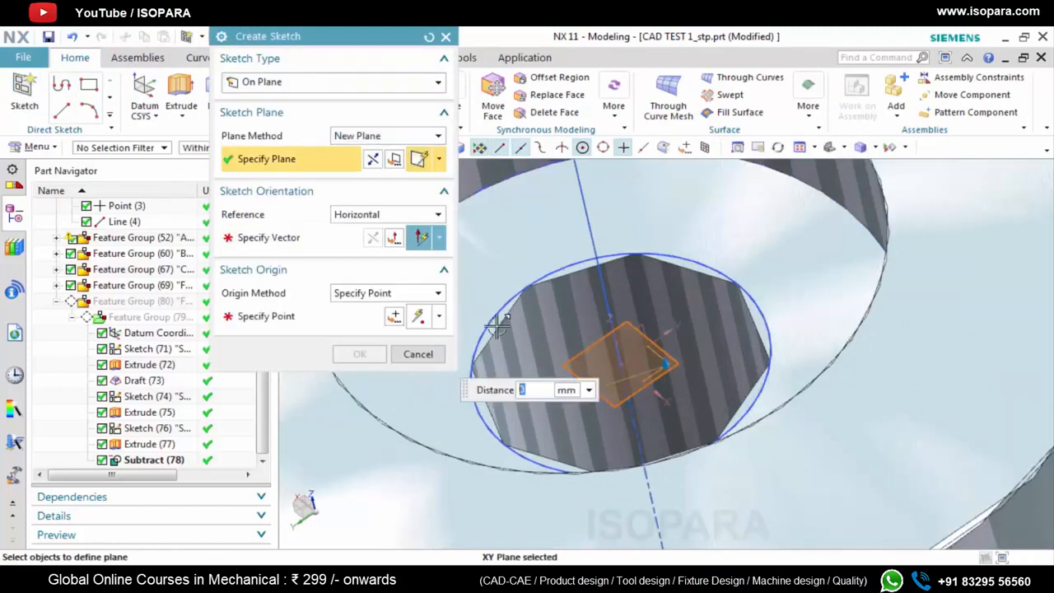
click(679, 401)
click(359, 244)
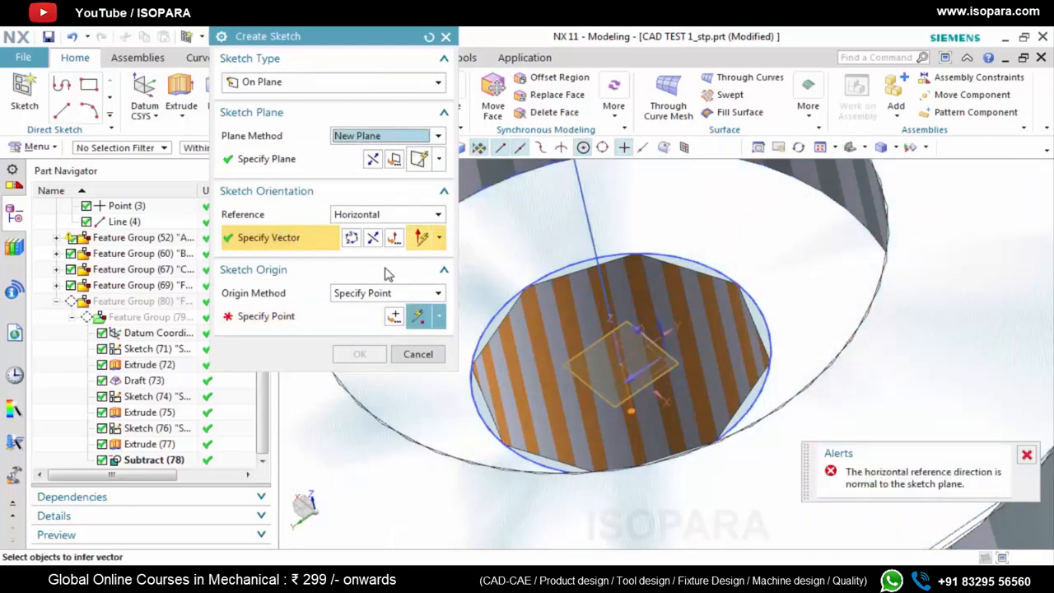
shift+click(626, 378)
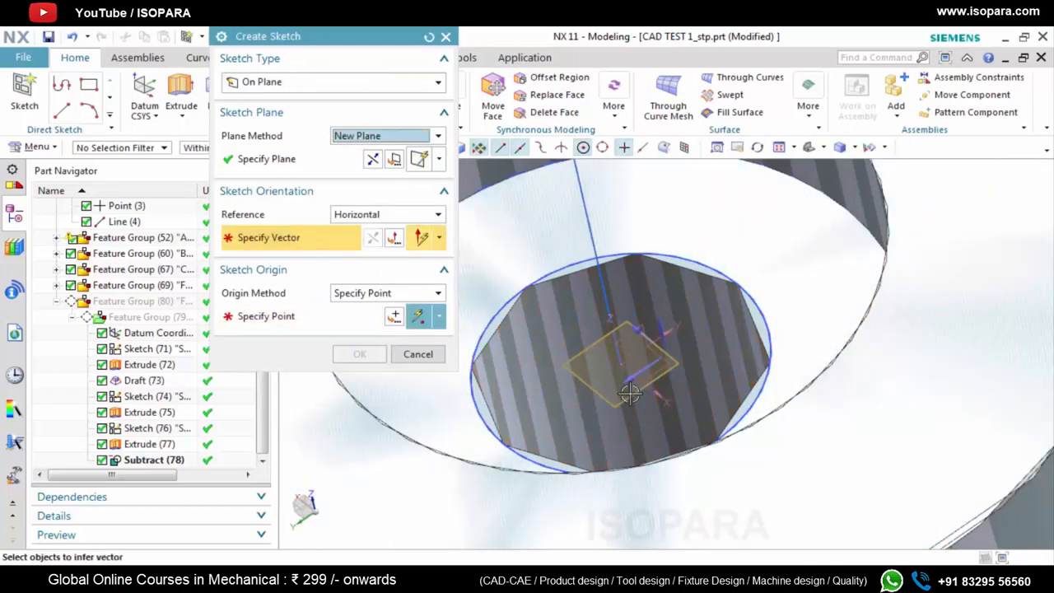
click(672, 395)
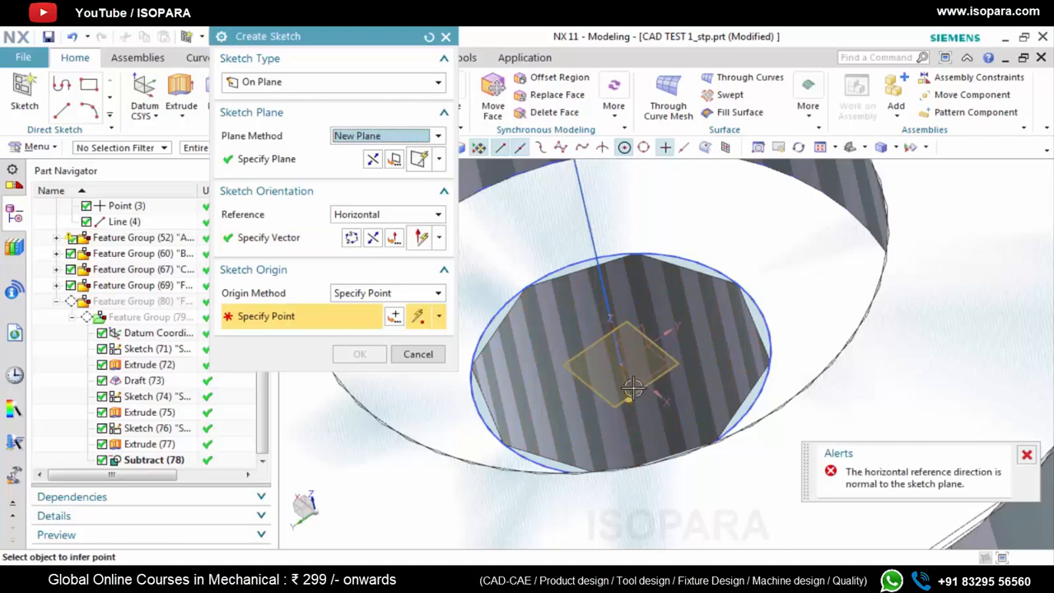
click(305, 245)
shift+click(532, 326)
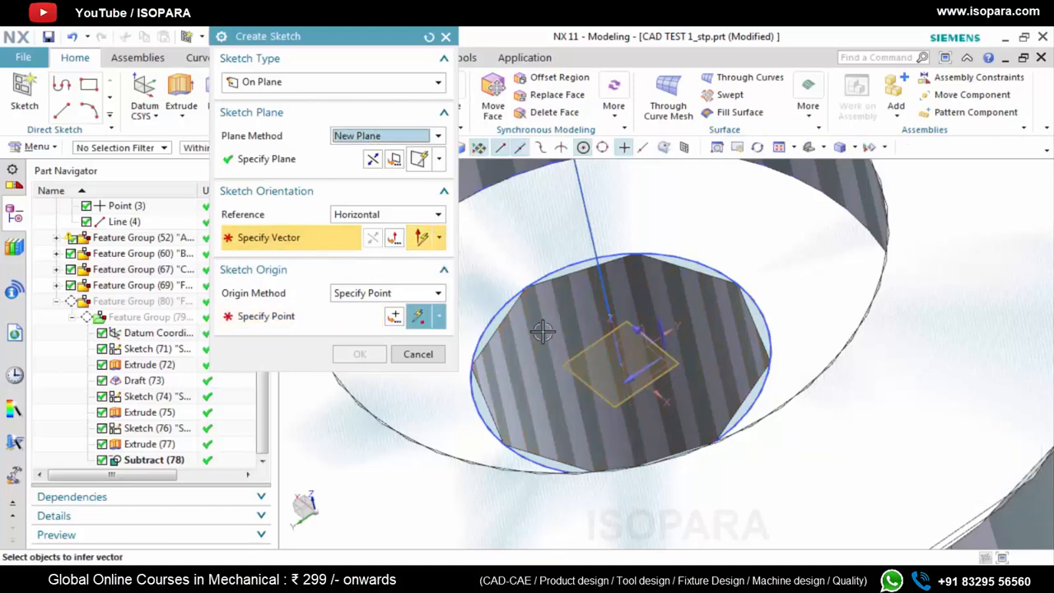
Use the boss datum's X axis as the sketch's horizontal reference and its origin as sketch origin, and save the part
middle_drag(536, 328, 657, 402)
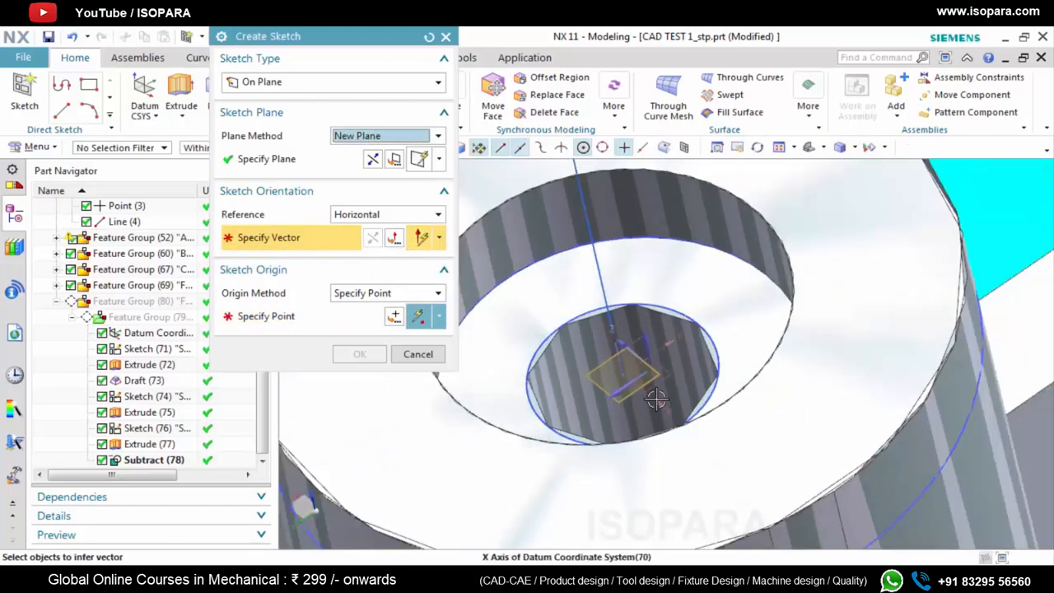
click(631, 376)
click(626, 375)
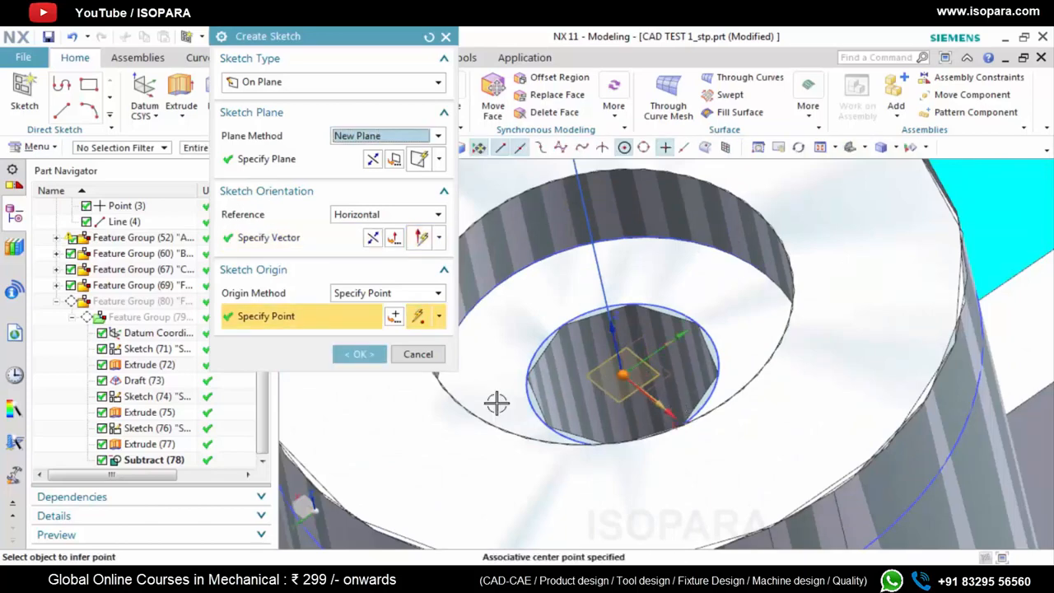
click(360, 357)
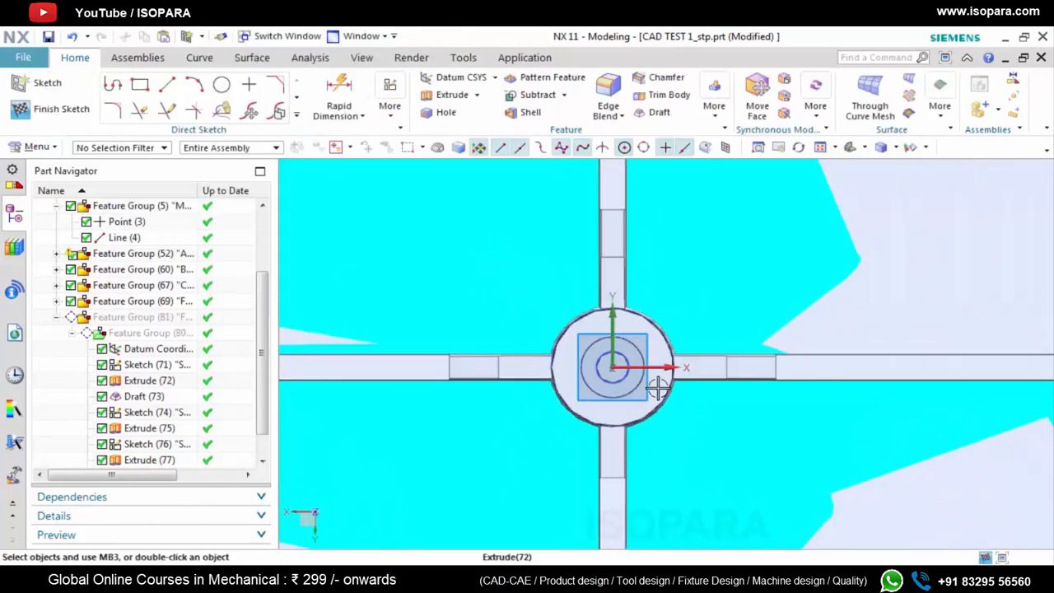
middle_drag(614, 389, 591, 365)
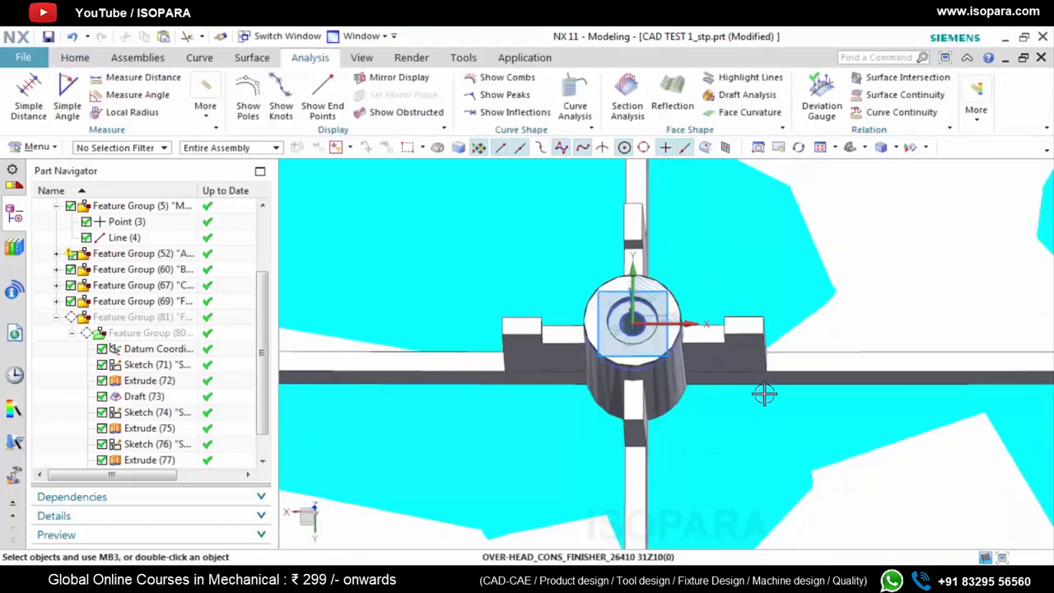
key(ctrl+s)
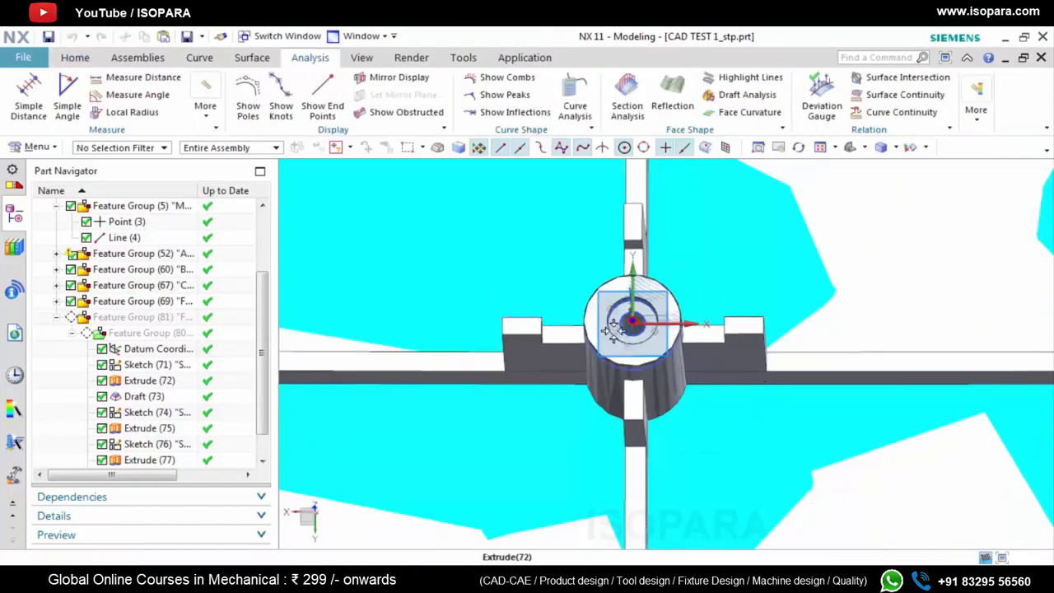
Draw a sketch line about 8.7 mm long from the origin in the negative Y direction along the rib
scroll(546, 275, up, 5)
click(93, 60)
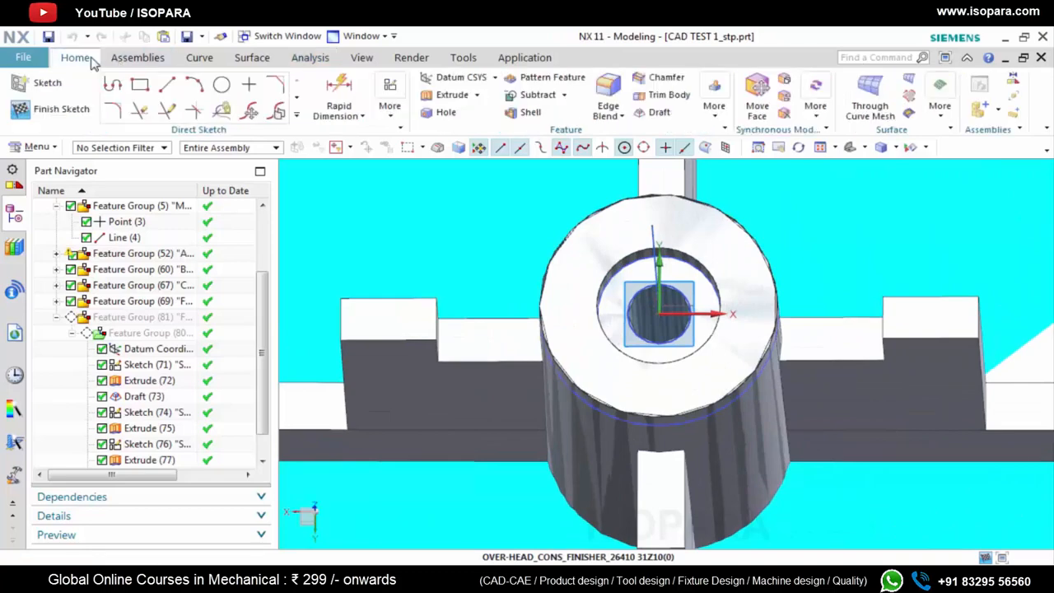
click(173, 87)
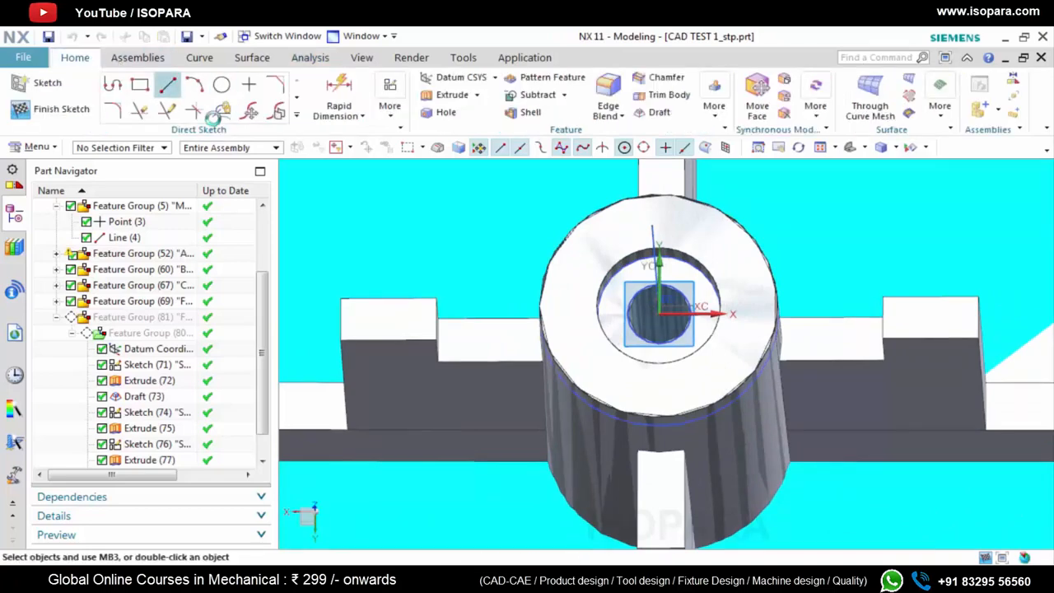
click(656, 318)
scroll(656, 318, down, 3)
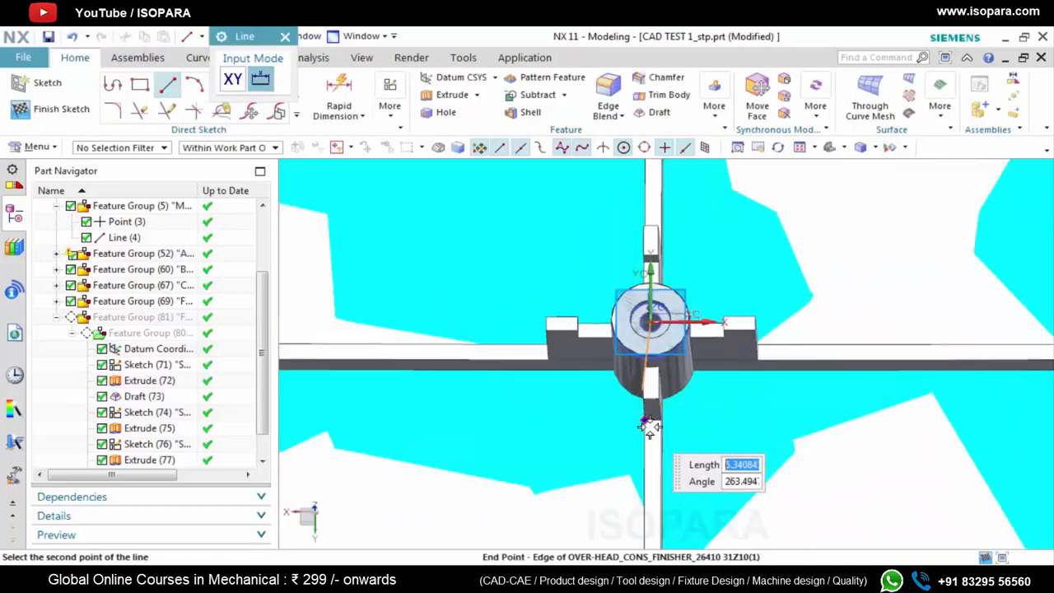
scroll(655, 422, up, 3)
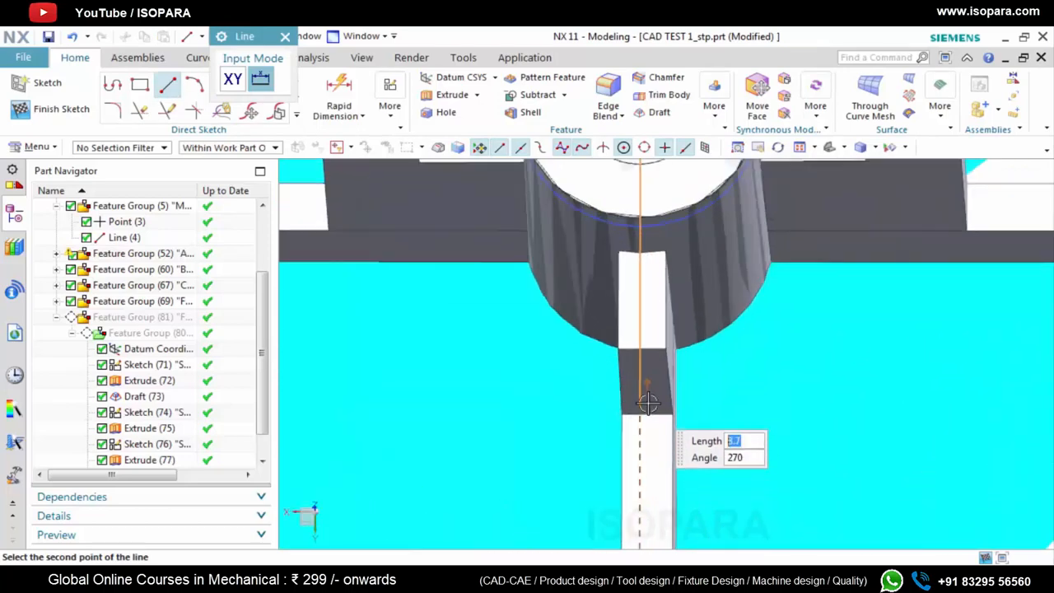
click(648, 403)
scroll(649, 403, down, 5)
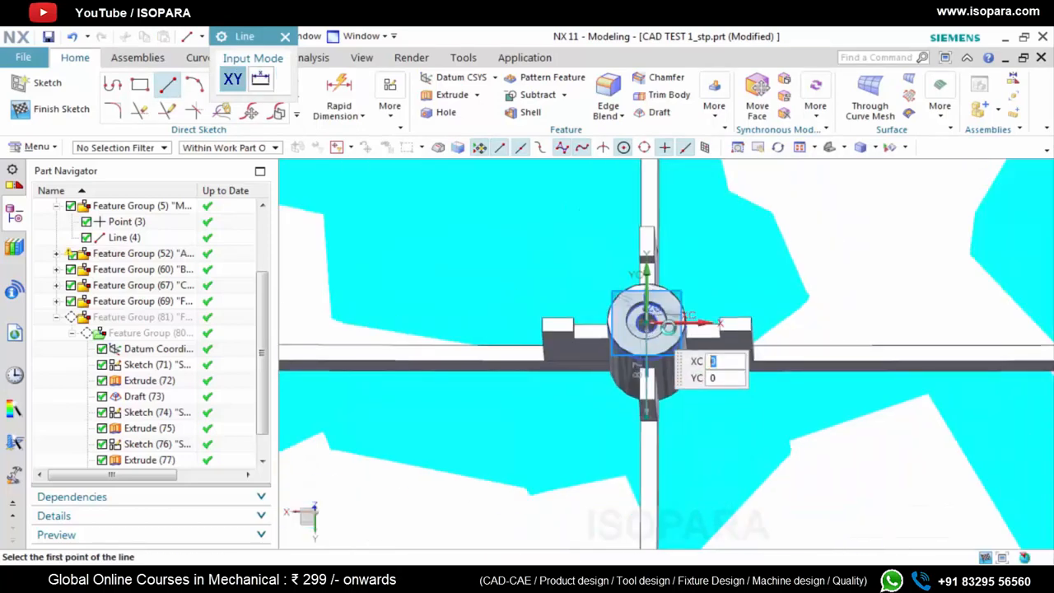
Draw lines from the origin along the other ribs: about 14 mm in +X, 12.5 mm in -X and 9.3 mm in +Y
click(648, 322)
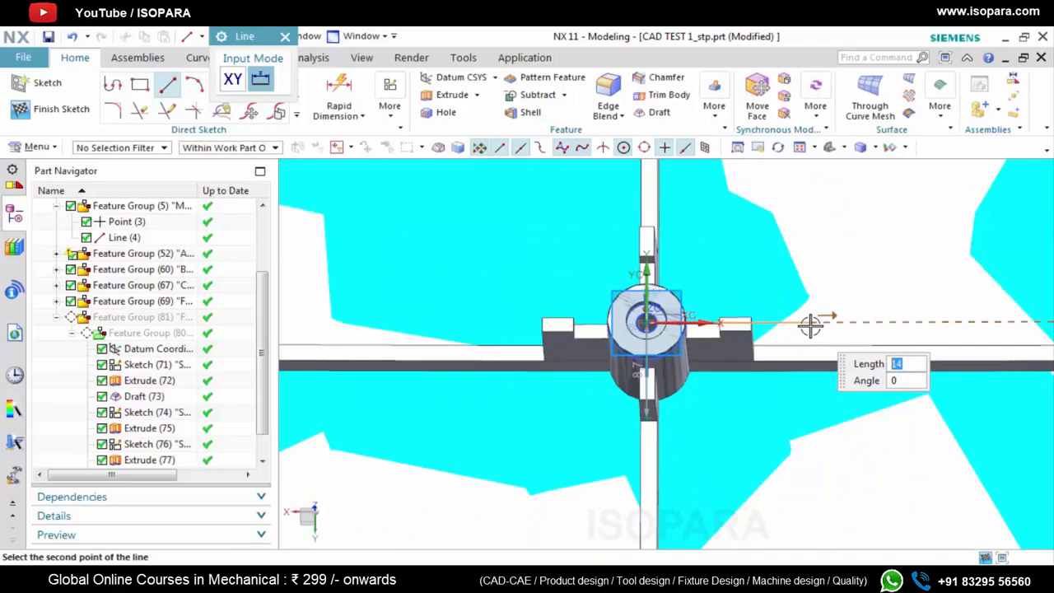
click(811, 324)
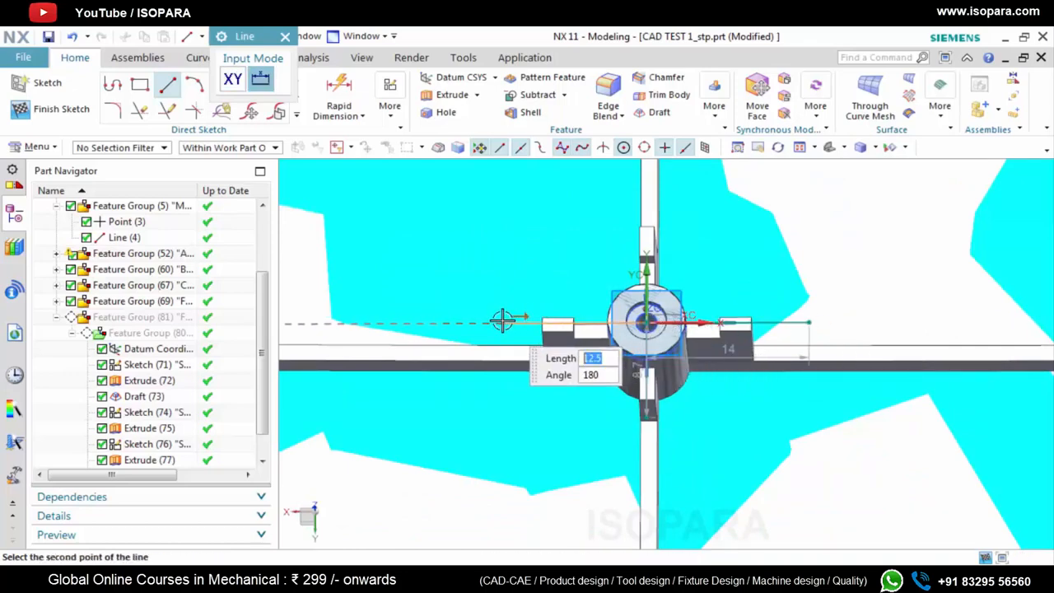
click(501, 321)
click(646, 323)
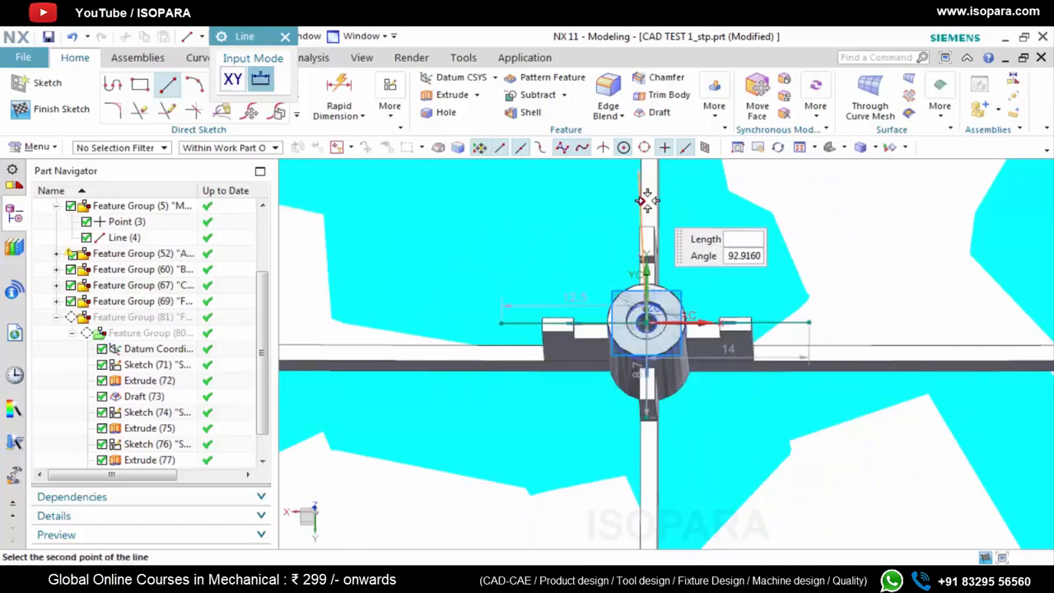
scroll(650, 221, down, 2)
scroll(652, 222, down, 2)
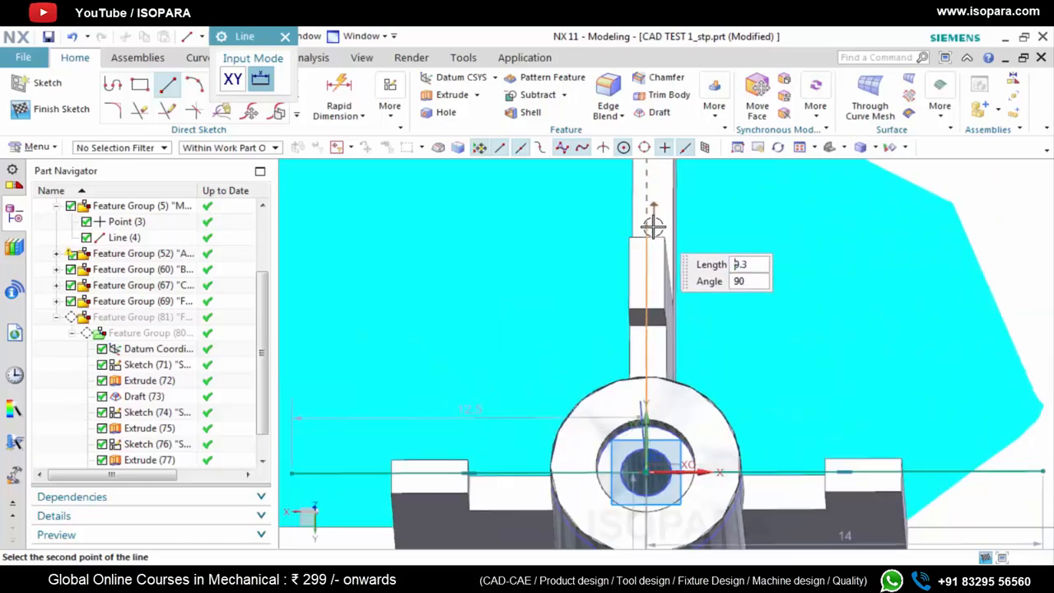
click(653, 226)
click(285, 36)
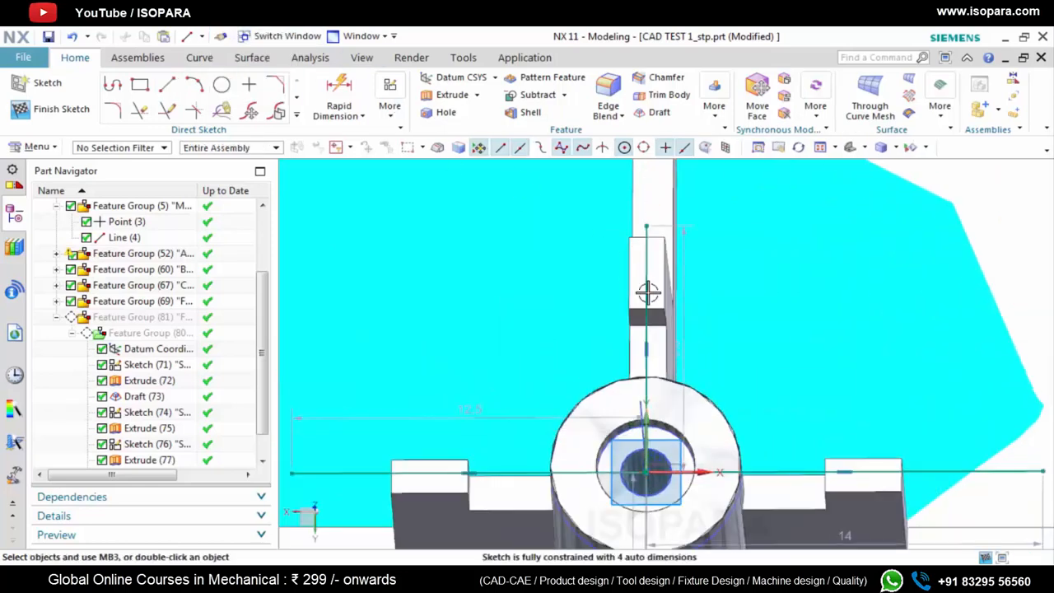
Measure the distances from the sketch origin to the outer end edges of the two ribs along the X axis
scroll(651, 280, up, 2)
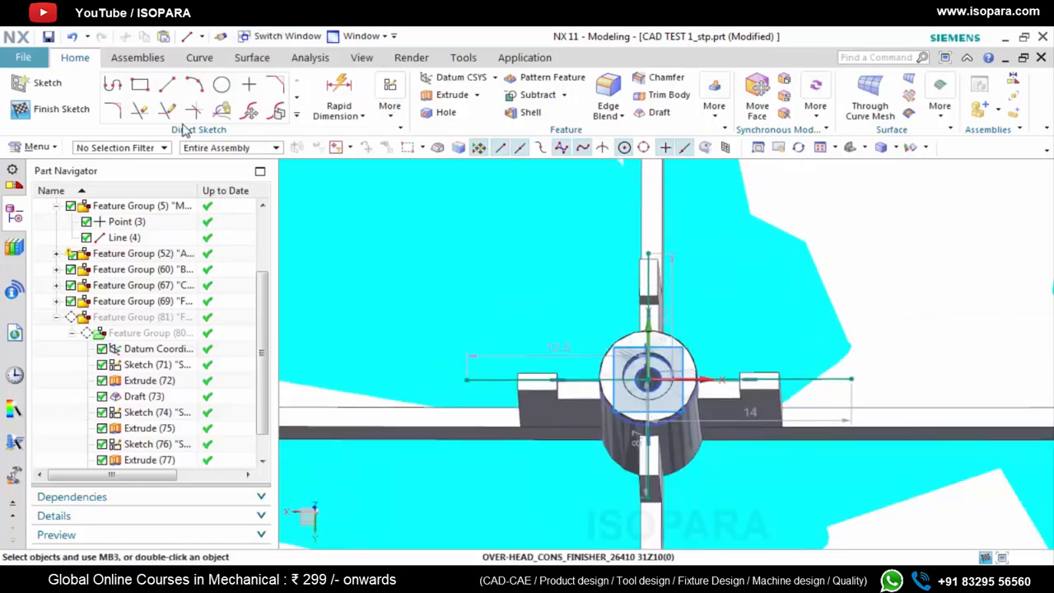
click(310, 57)
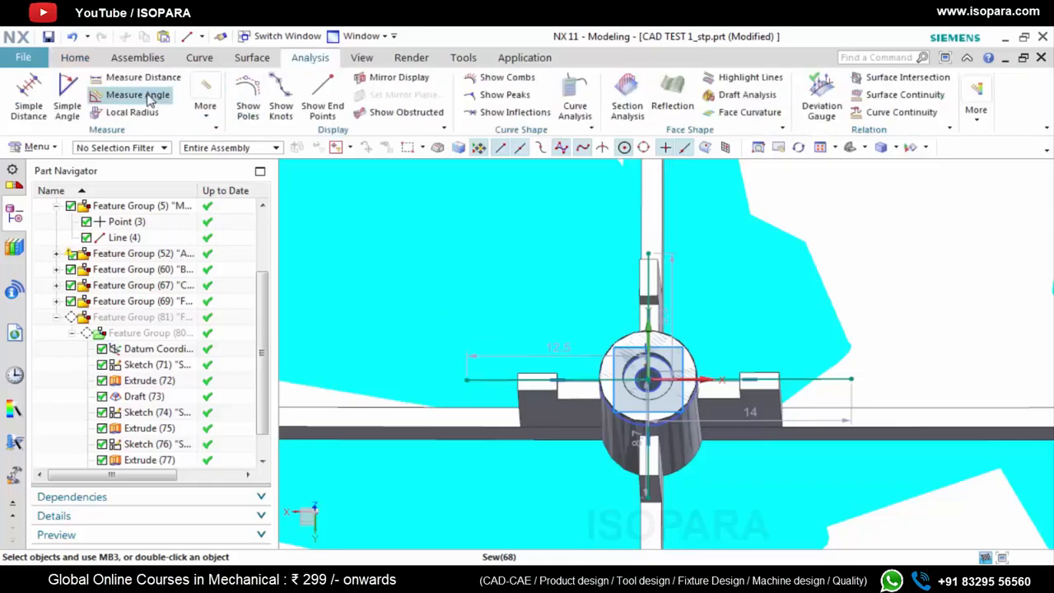
click(146, 77)
click(649, 379)
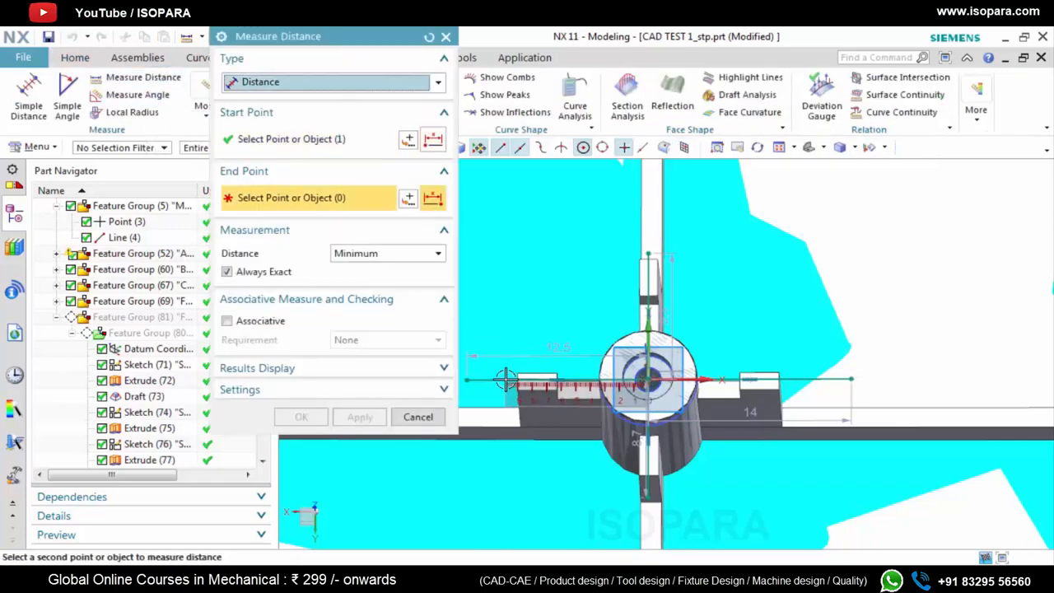
scroll(517, 378, up, 4)
click(530, 385)
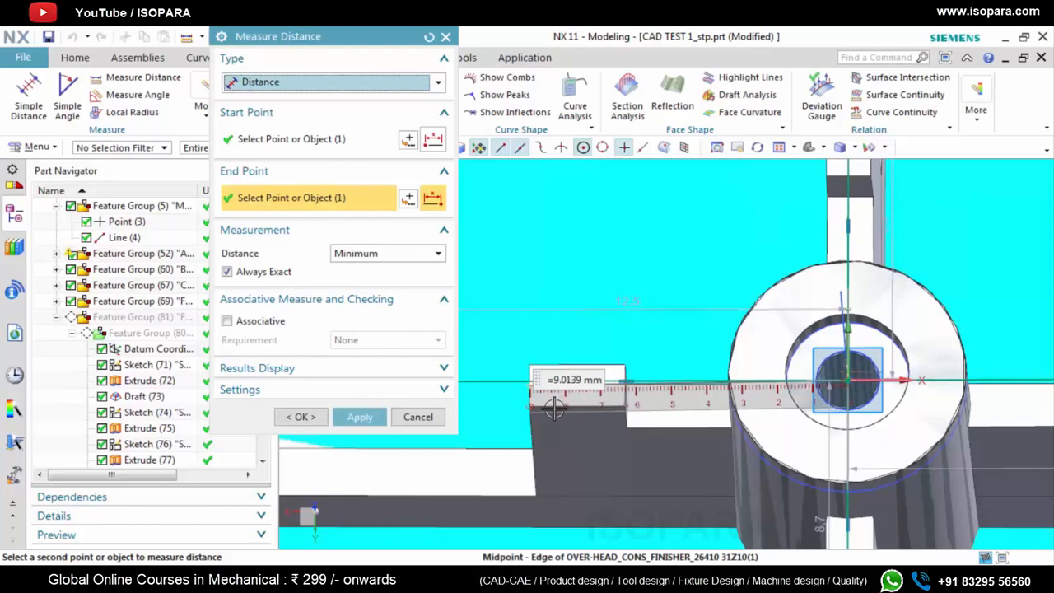
scroll(544, 409, down, 2)
scroll(943, 390, up, 2)
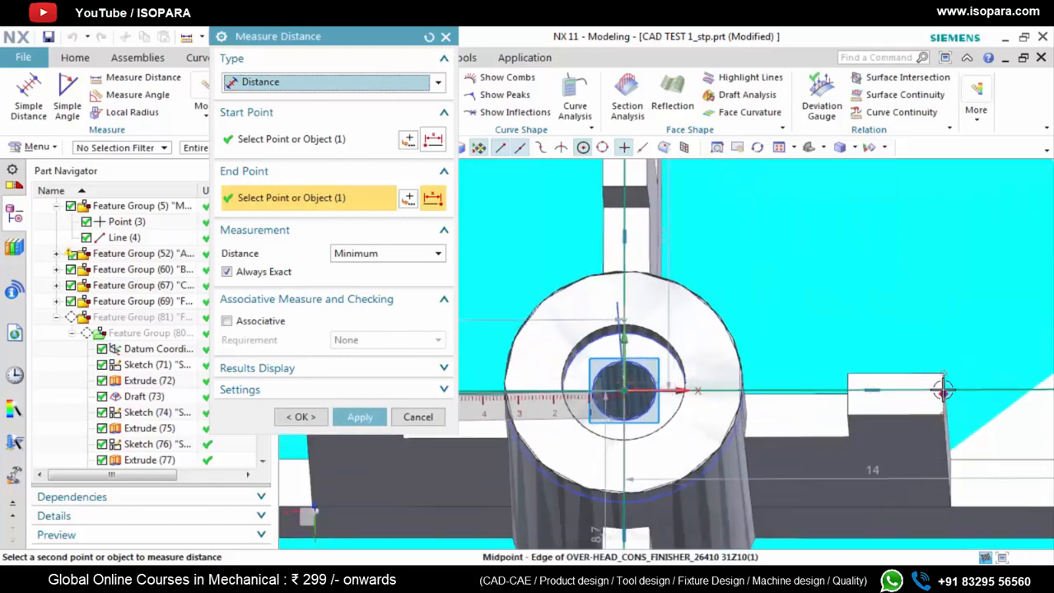
click(943, 389)
scroll(693, 323, down, 3)
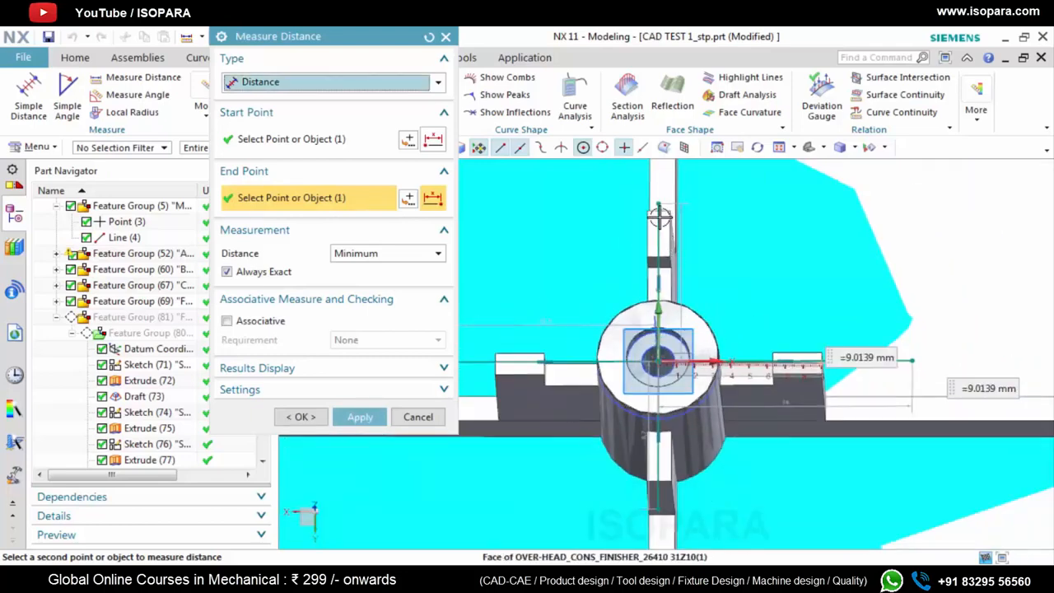
Measure from the sketch origin to the +Y rib's outer end edge and to the -Y rib's step edge
scroll(659, 216, up, 3)
click(658, 205)
scroll(693, 254, down, 3)
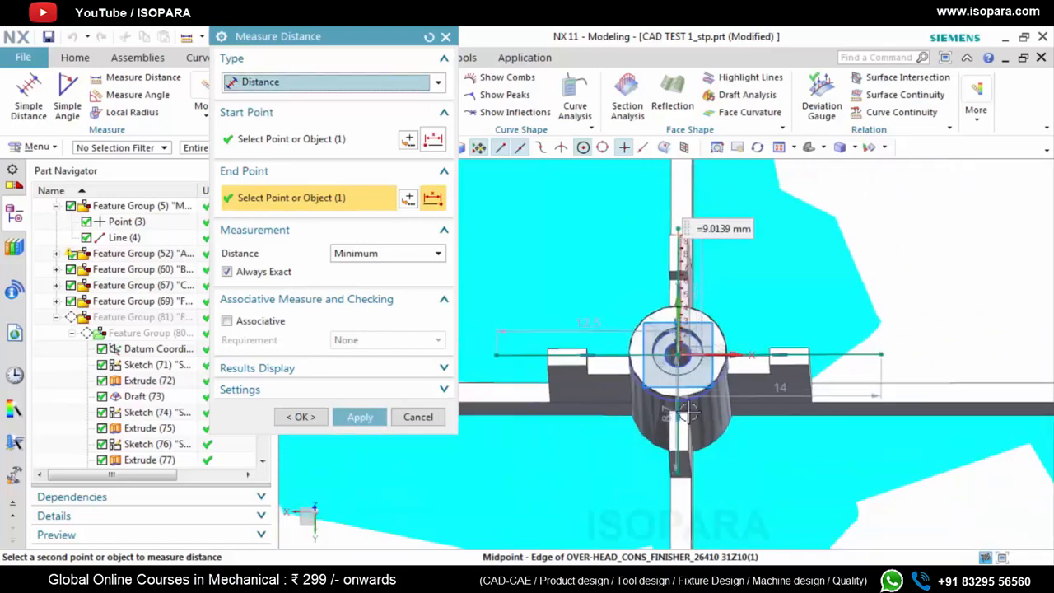
scroll(683, 432, up, 3)
click(670, 475)
click(670, 475)
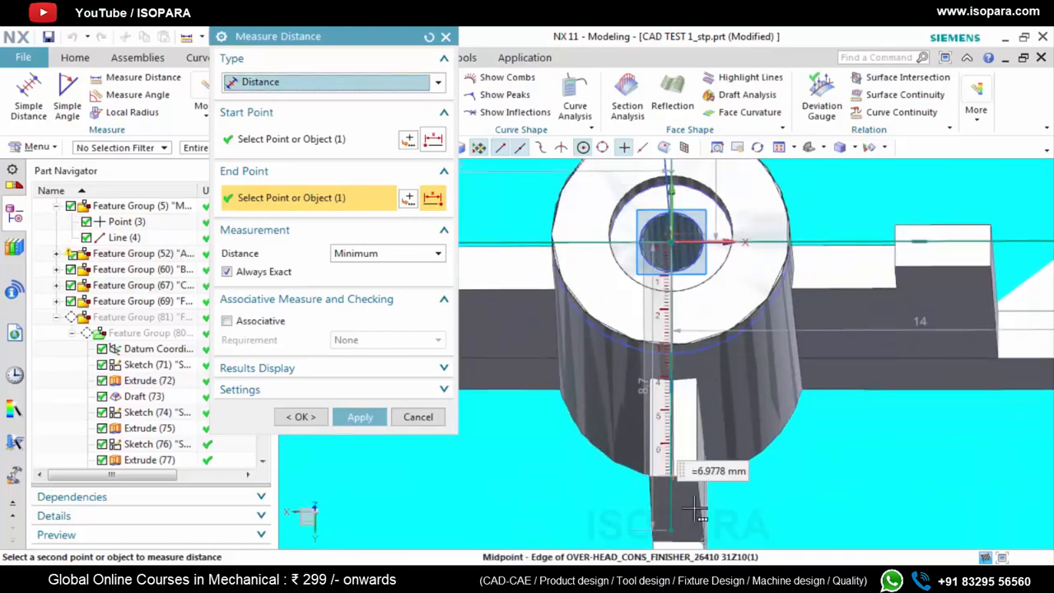
click(445, 37)
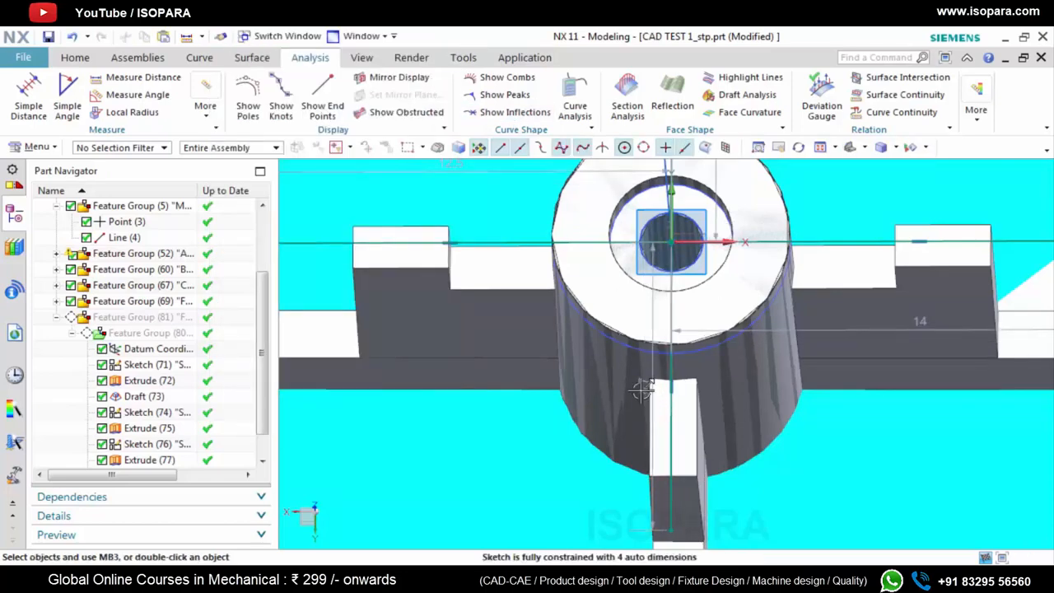
Set the length of the sketch line in the negative Y direction to 6.977 mm
double_click(643, 383)
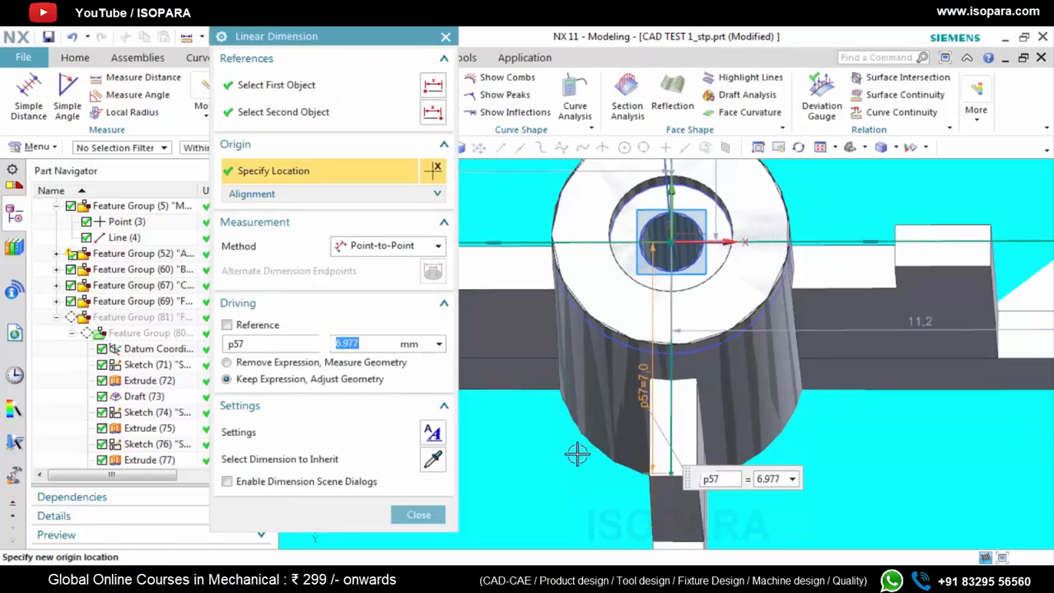
scroll(577, 454, down, 3)
key(Escape)
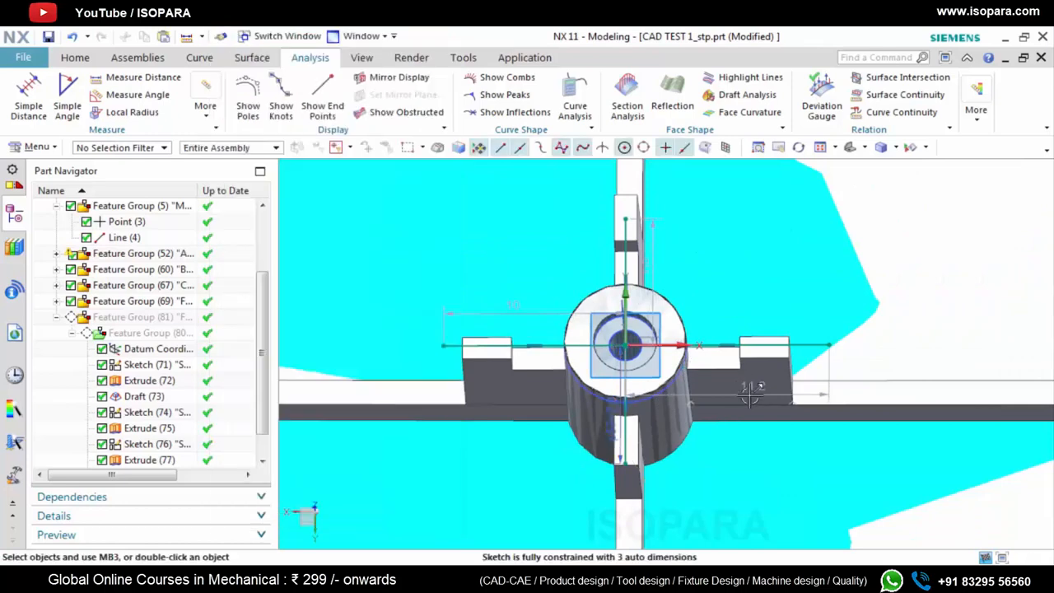
Set the lengths of the two sketch lines along the X axis to 9.01 mm each
double_click(751, 392)
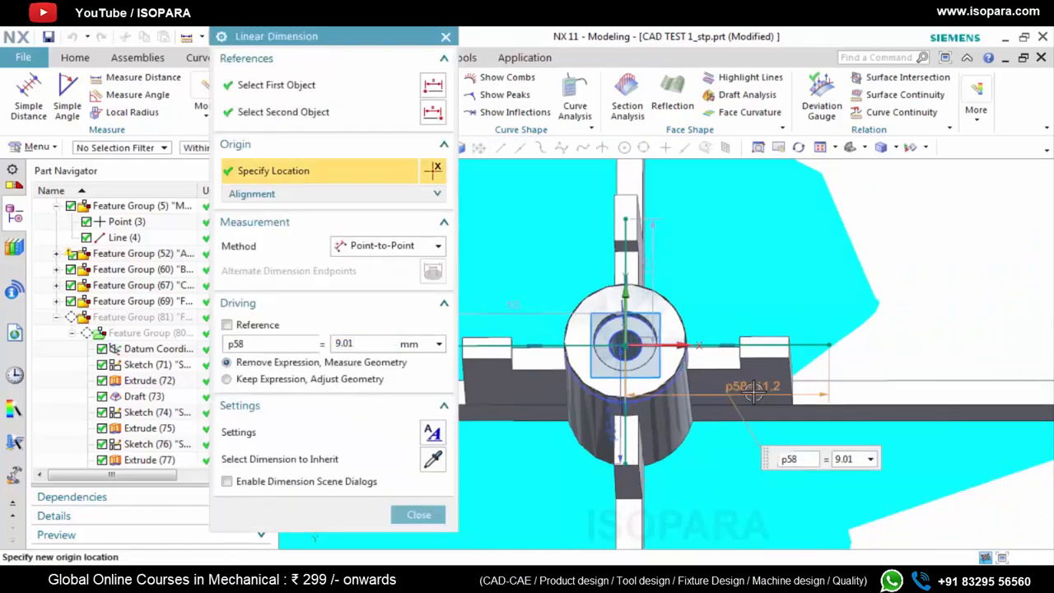
key(Return)
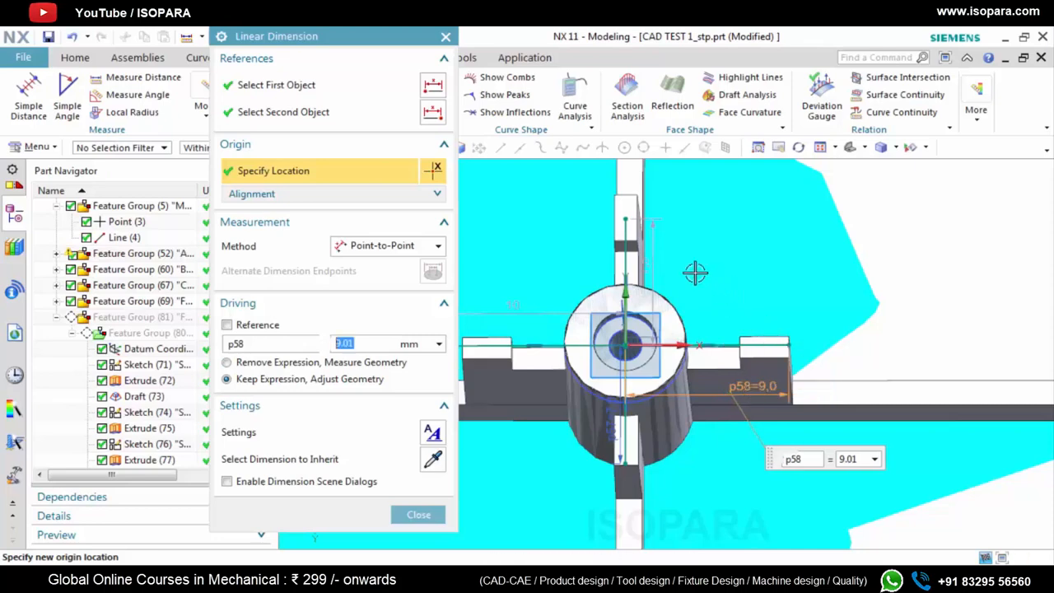
key(Escape)
double_click(522, 308)
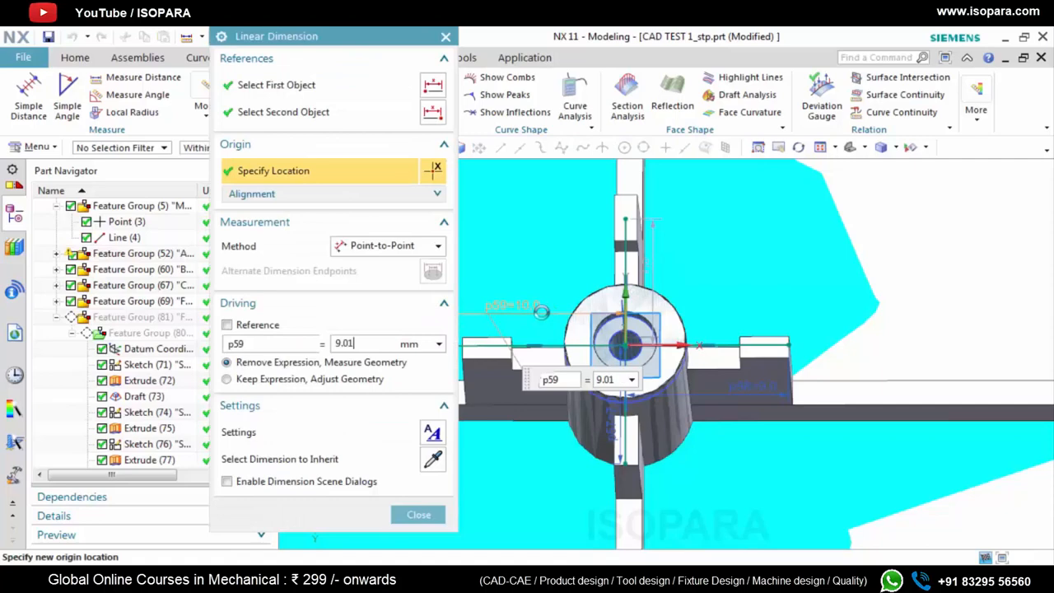
key(Return)
key(Escape)
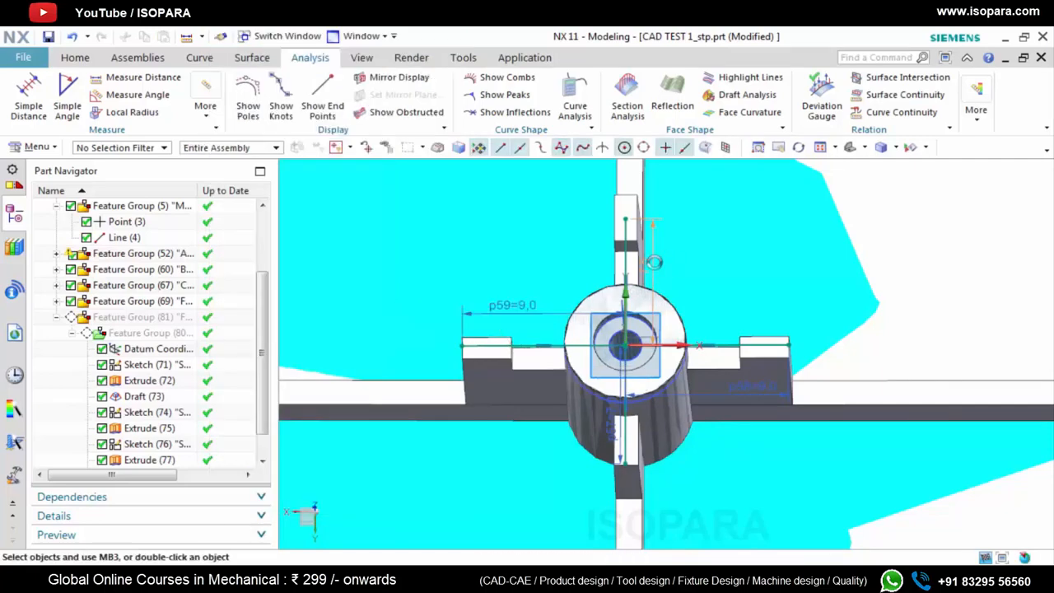
Set the length of the sketch line in the positive Y direction to 9.01 mm and finish the sketch
double_click(654, 263)
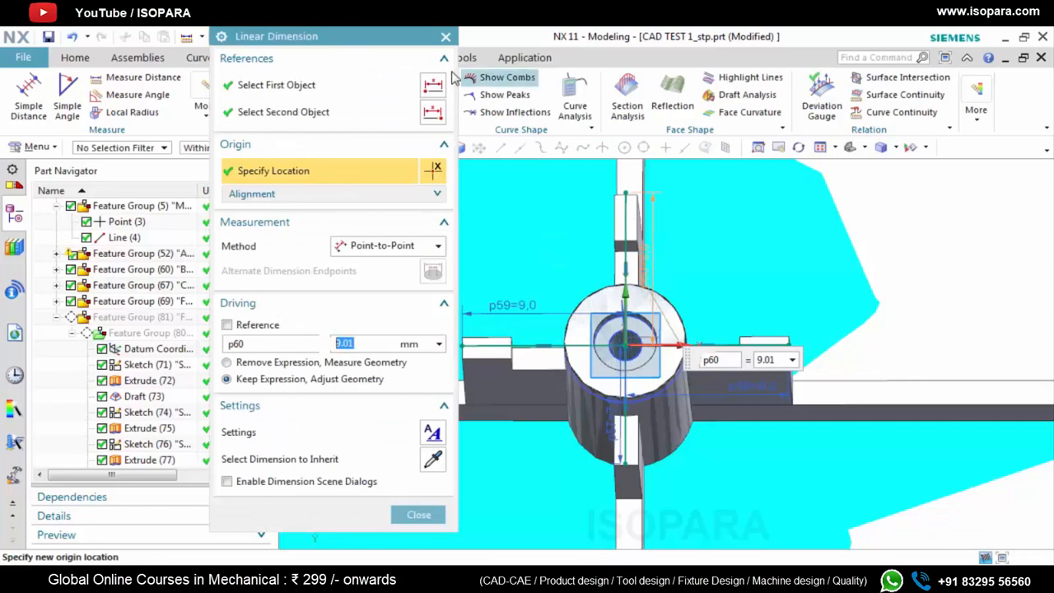
click(445, 38)
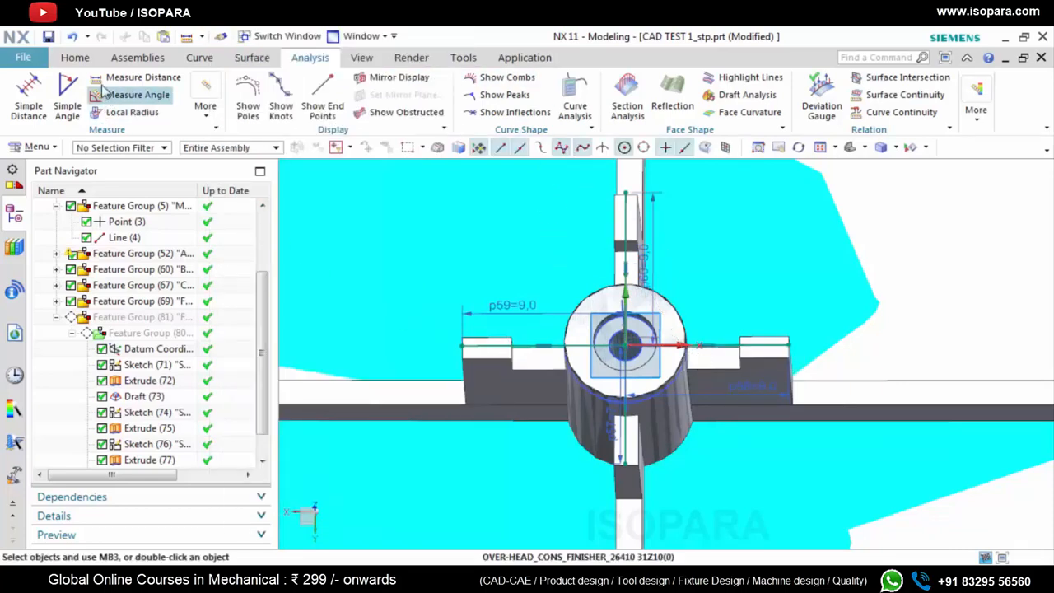
click(75, 58)
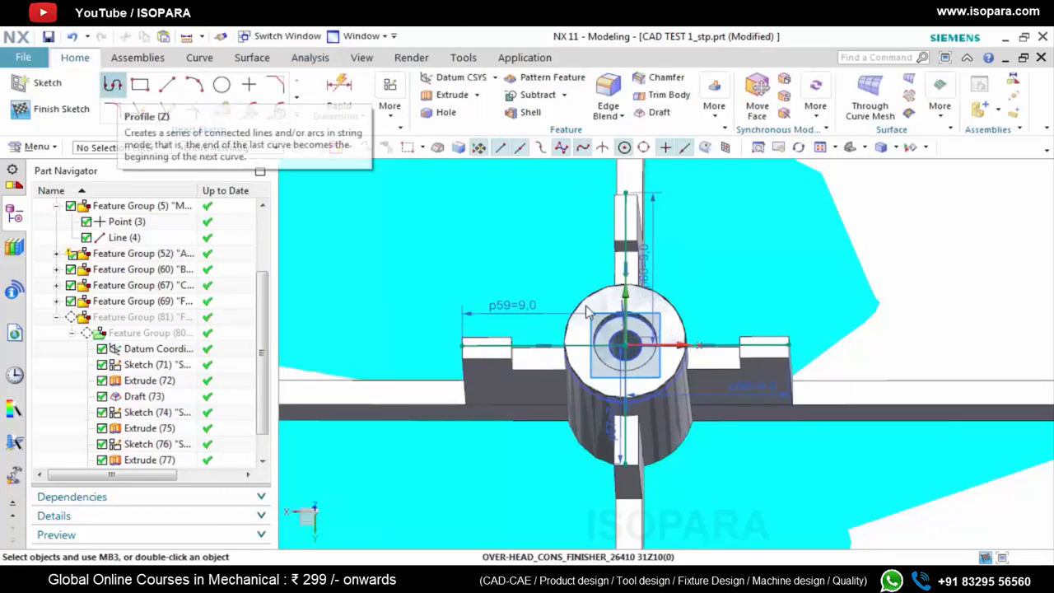
click(60, 108)
Extrude only the negative X sketch line, using the Single Curve rule, 16.5 mm down along the rib with Boolean None
middle_drag(600, 362, 598, 327)
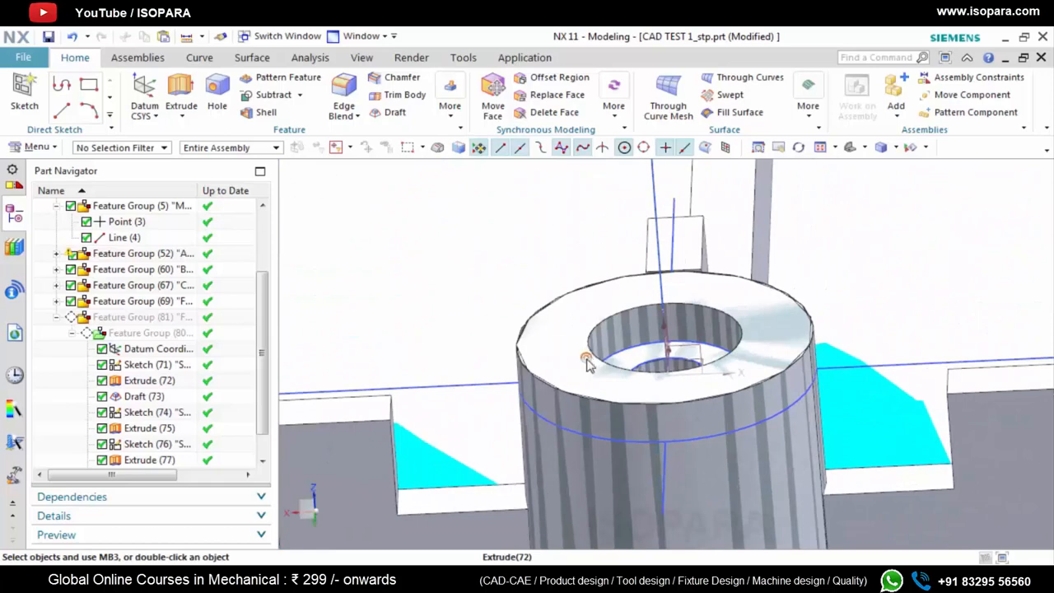
scroll(765, 358, down, 3)
key(x)
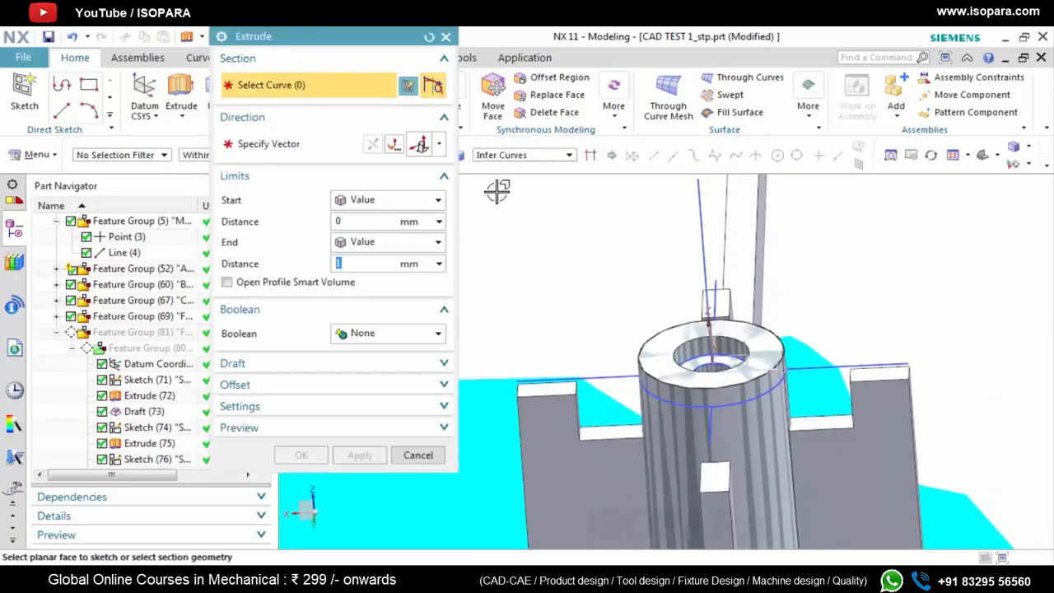
click(511, 155)
click(505, 170)
scroll(584, 369, up, 4)
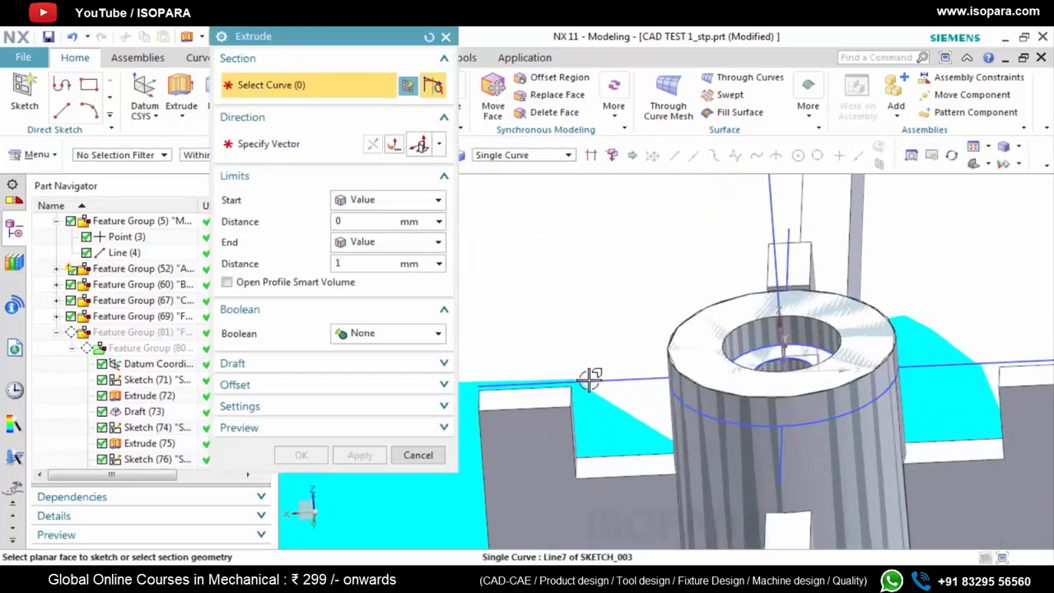
click(609, 366)
scroll(610, 363, up, 3)
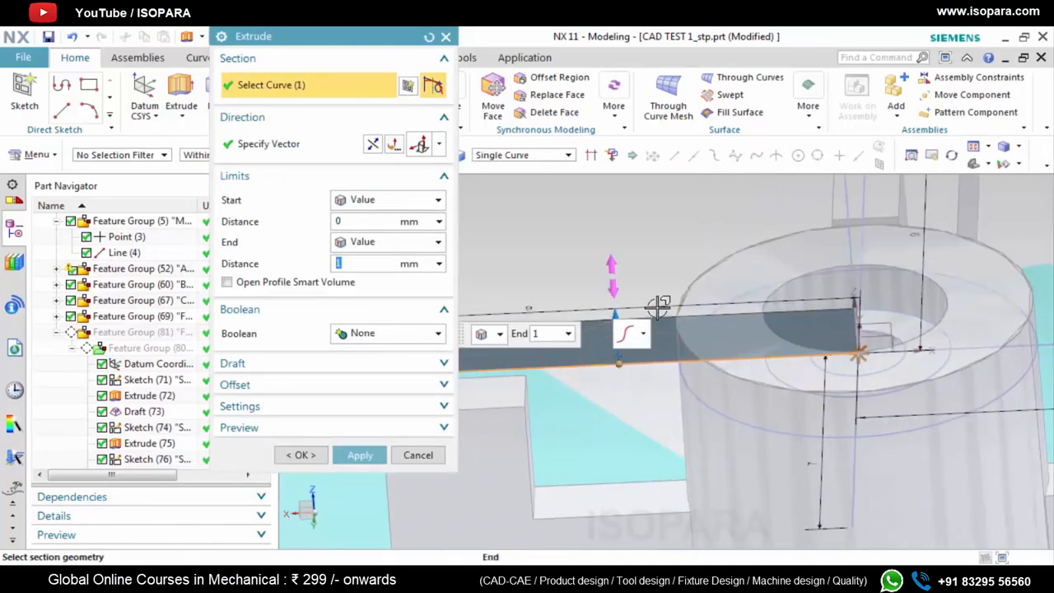
scroll(657, 310, down, 5)
drag(646, 317, 653, 517)
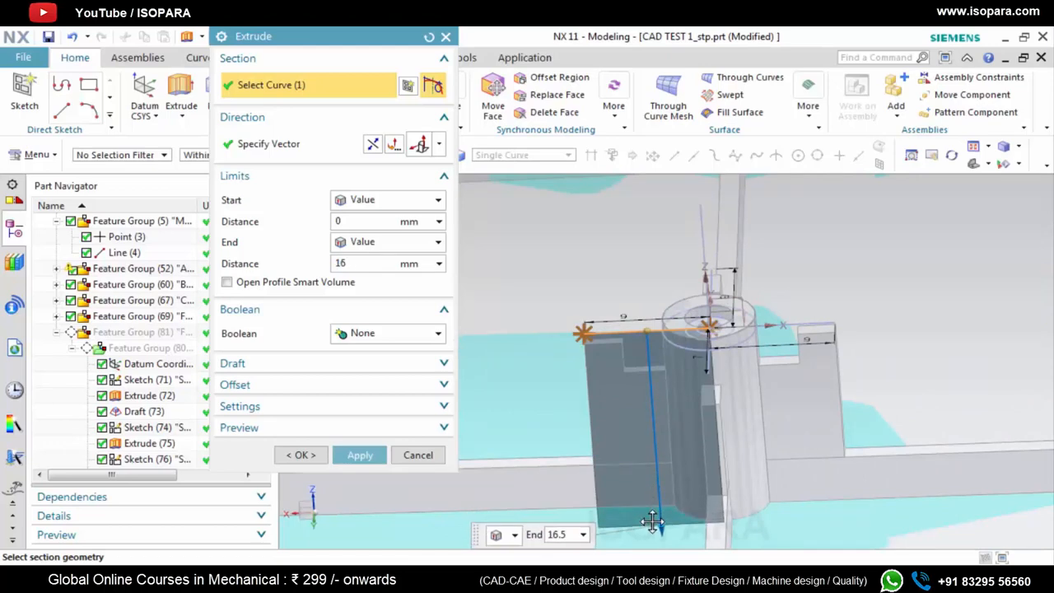
scroll(698, 329, up, 6)
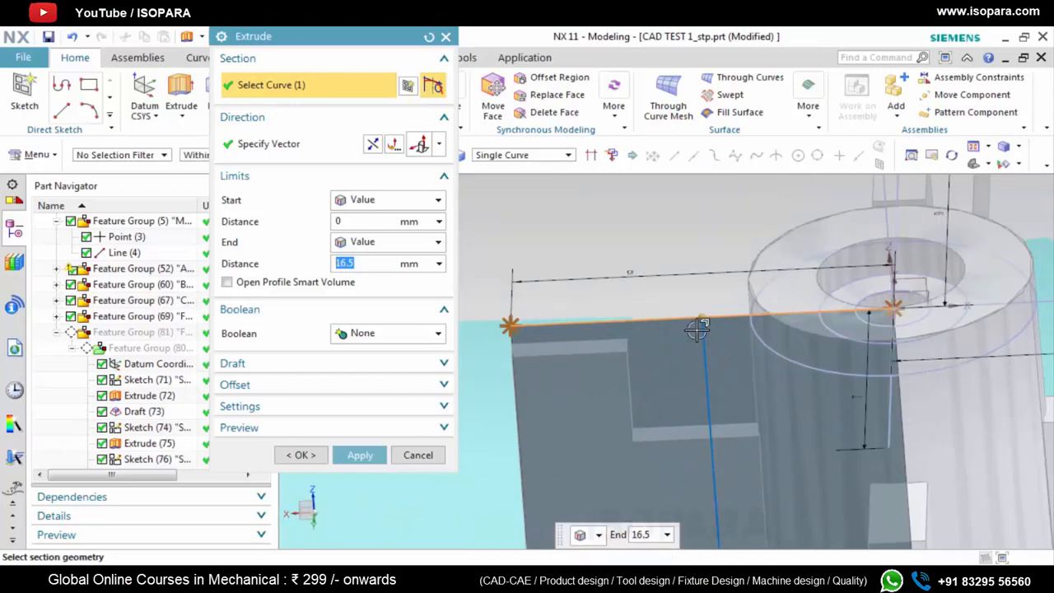
click(360, 455)
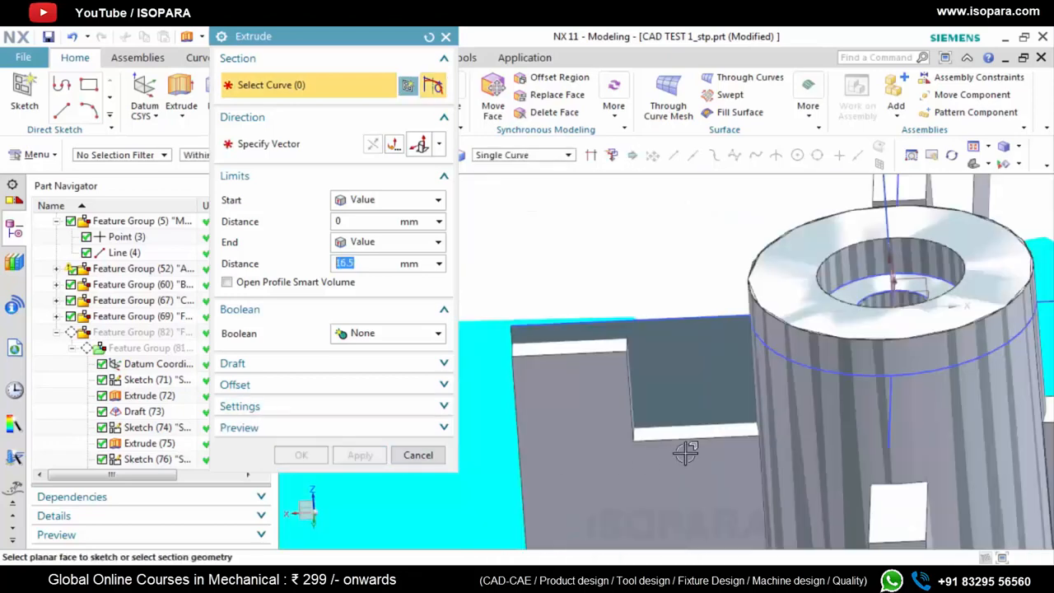
Close the Extrude command and measure the distance from the rib sketch line to the upper edge of the reference rib
key(Escape)
click(311, 60)
click(165, 77)
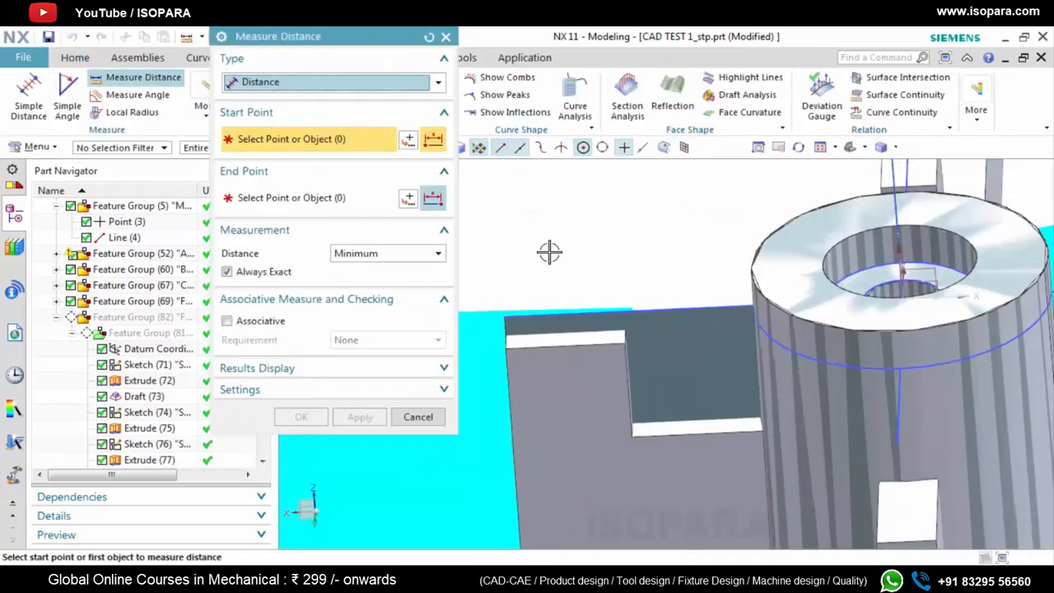
click(640, 314)
scroll(579, 341, up, 4)
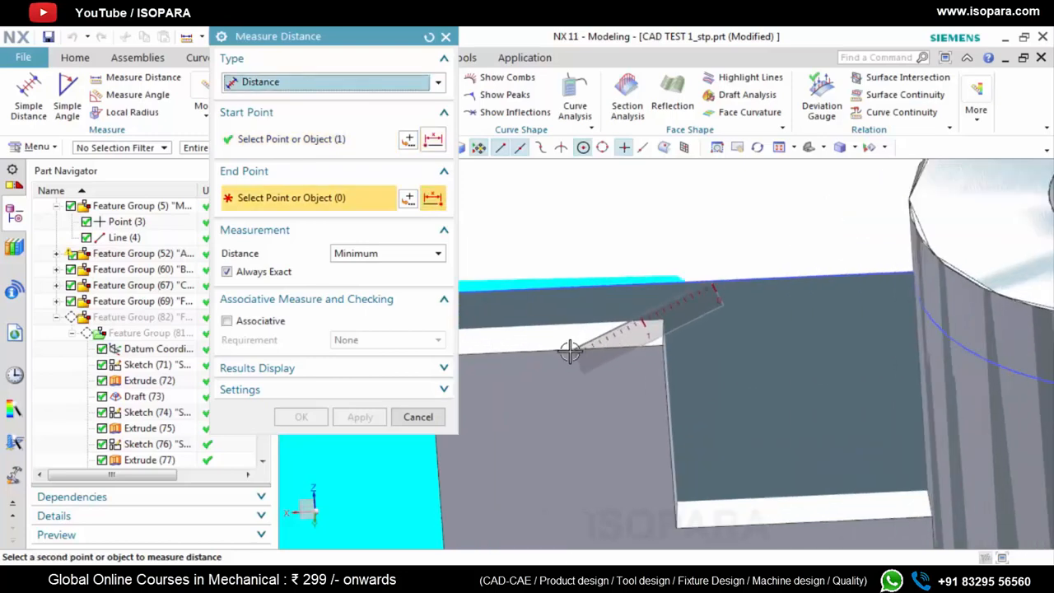
click(643, 351)
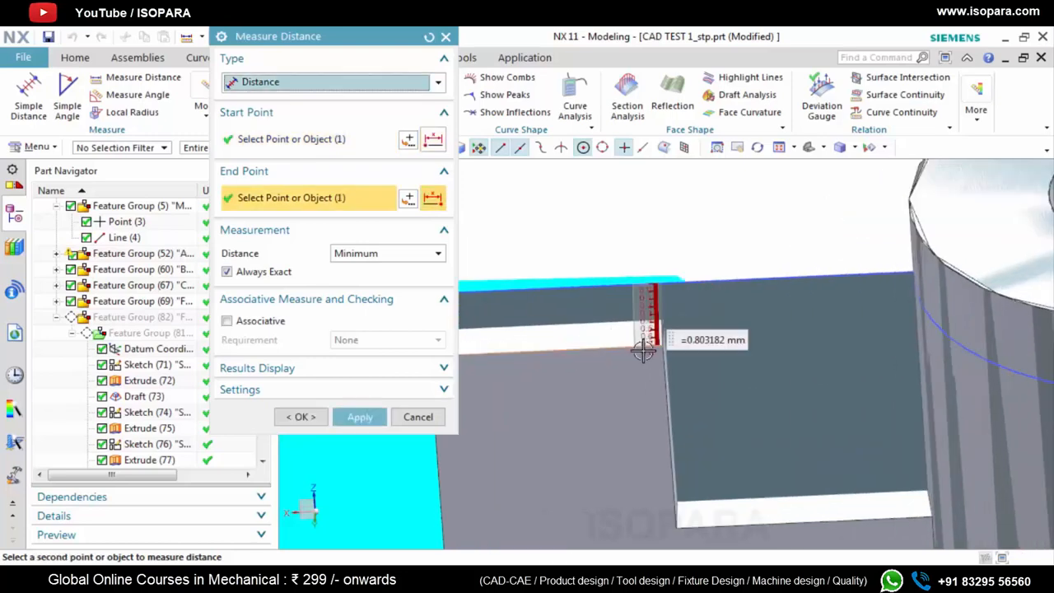
click(446, 36)
Try a start distance of 0.8 mm on the extruded rib sheet, and undo the change
key(x)
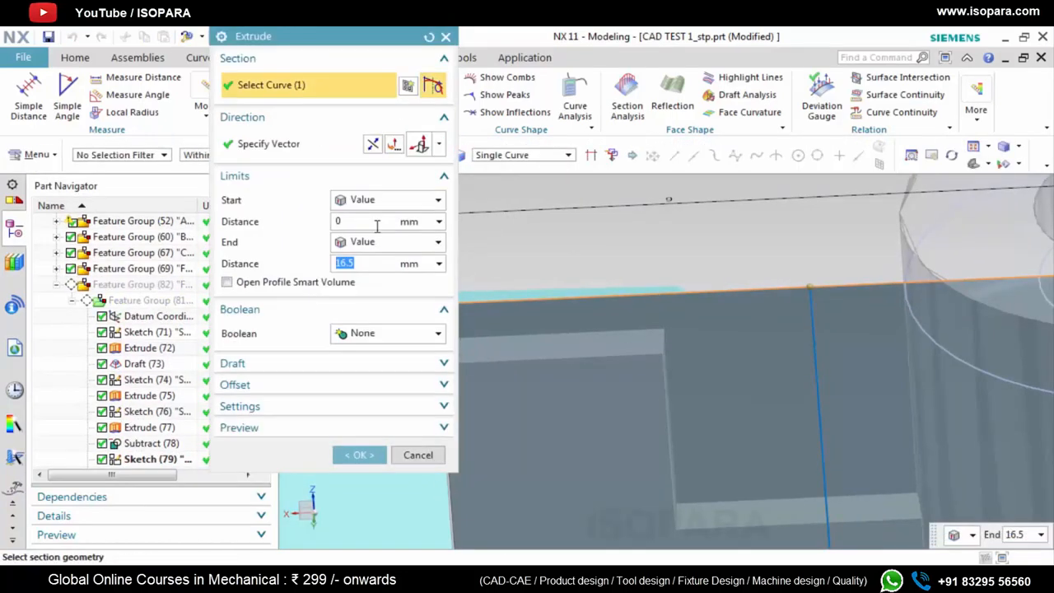
click(377, 226)
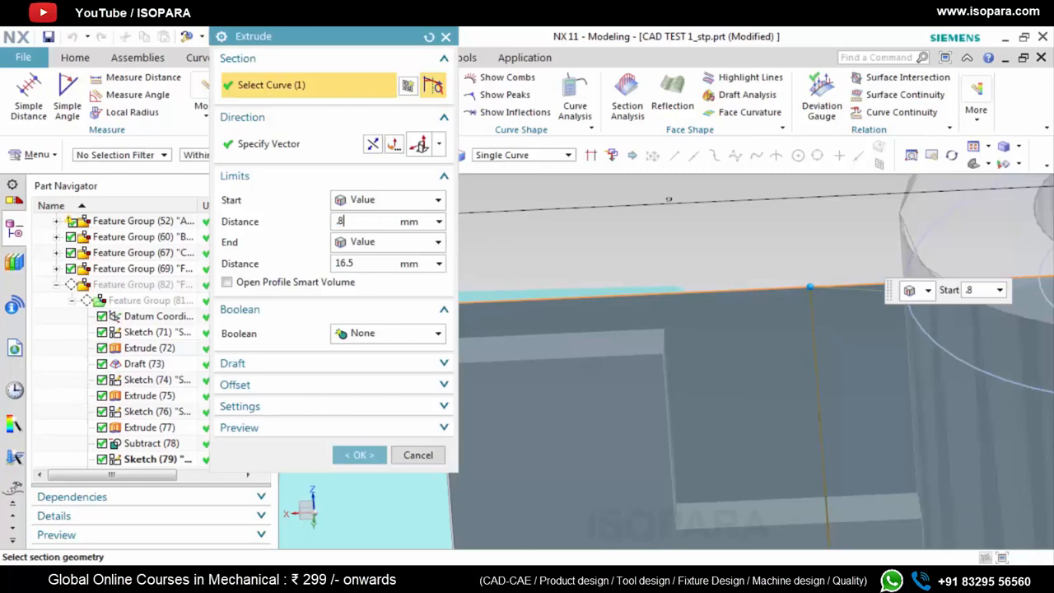
click(368, 459)
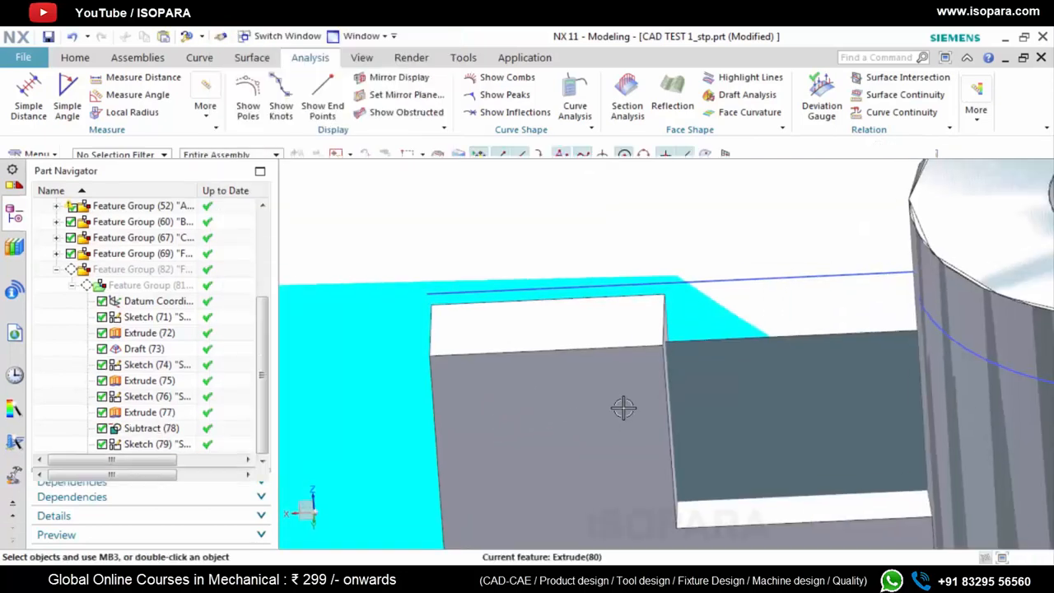
middle_drag(667, 370, 714, 363)
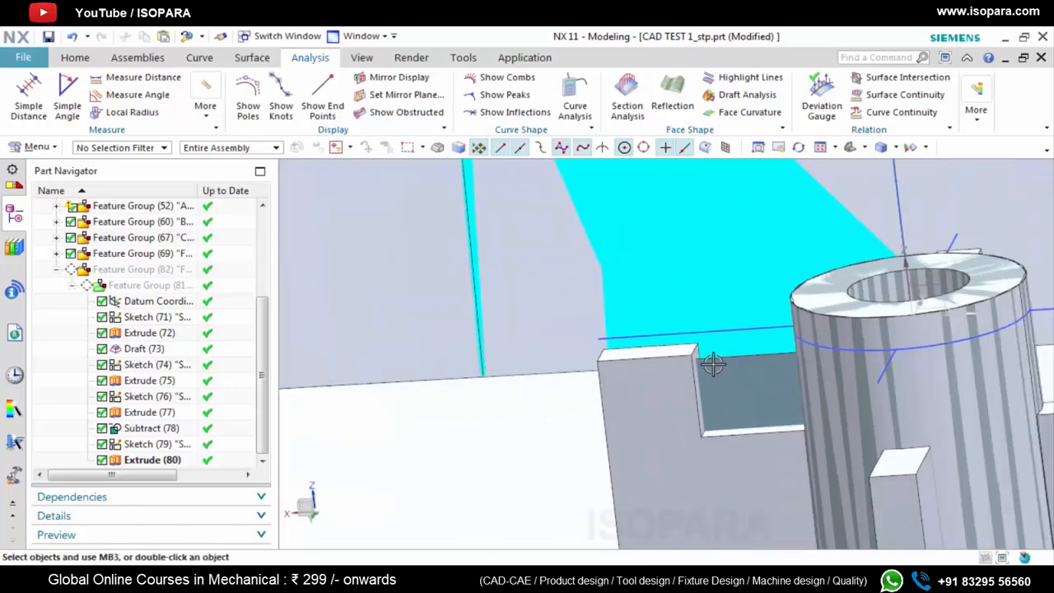
key(ctrl+z)
scroll(710, 359, up, 5)
middle_drag(512, 355, 666, 275)
right_click(675, 217)
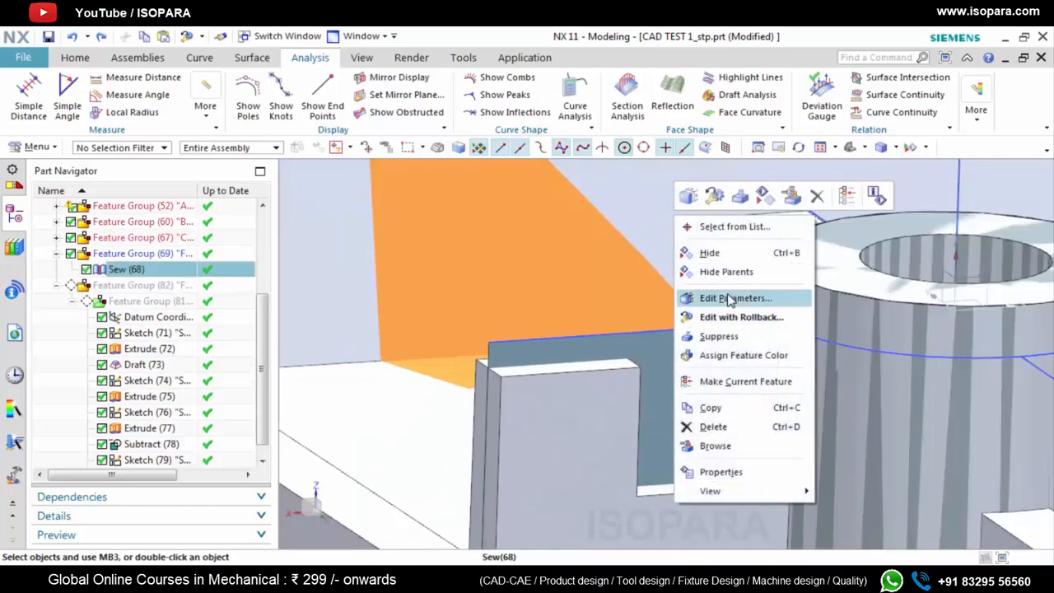
click(758, 354)
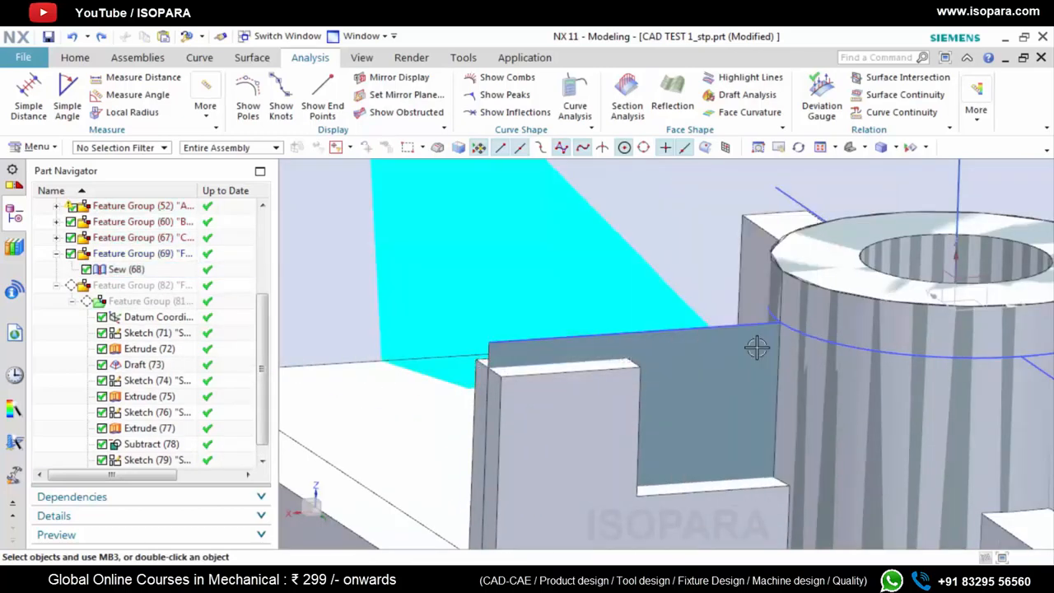
right_click(659, 202)
key(Escape)
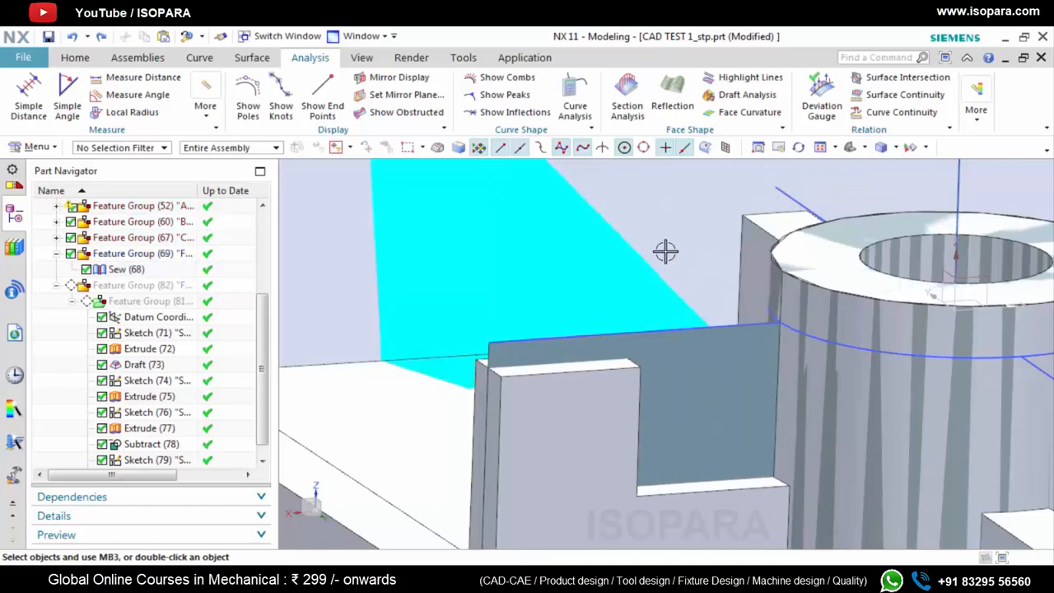
click(74, 57)
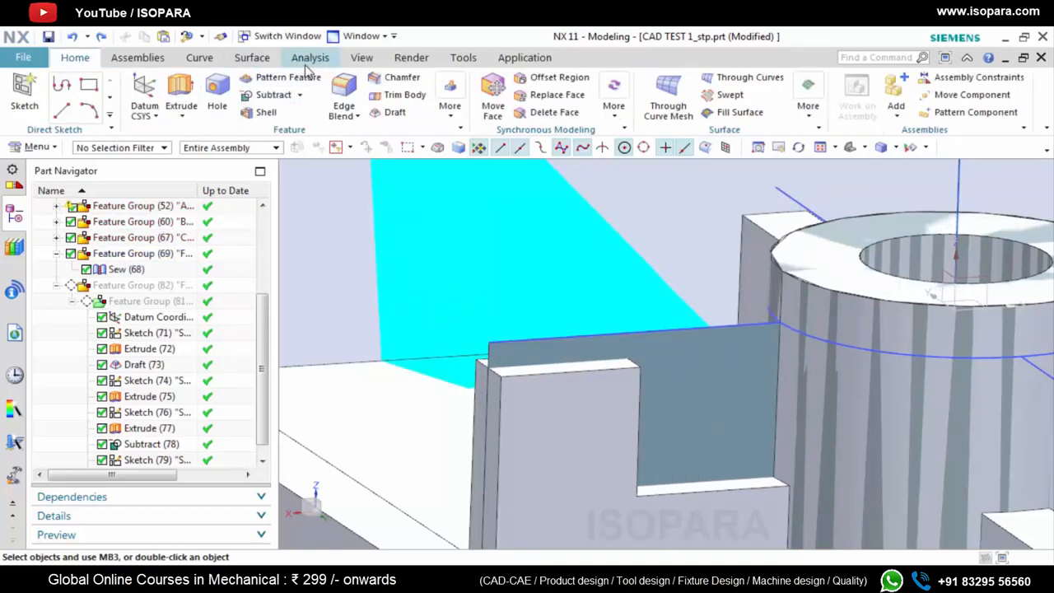
Measure the vertical distance from the reference rib's top corner to the upper end of the extruded sheet
click(310, 57)
click(139, 77)
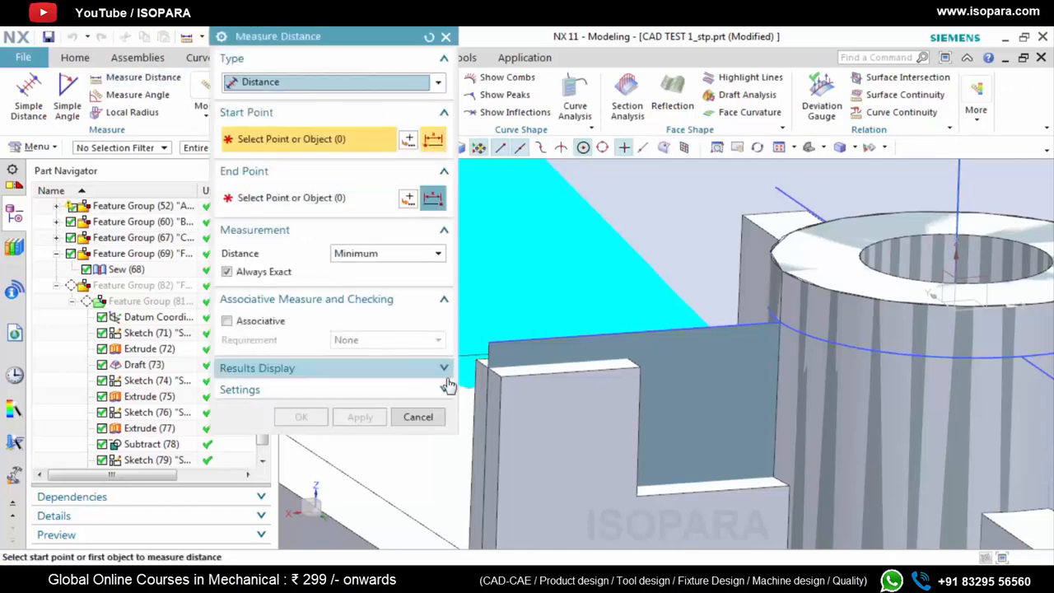
scroll(502, 375, up, 3)
click(509, 375)
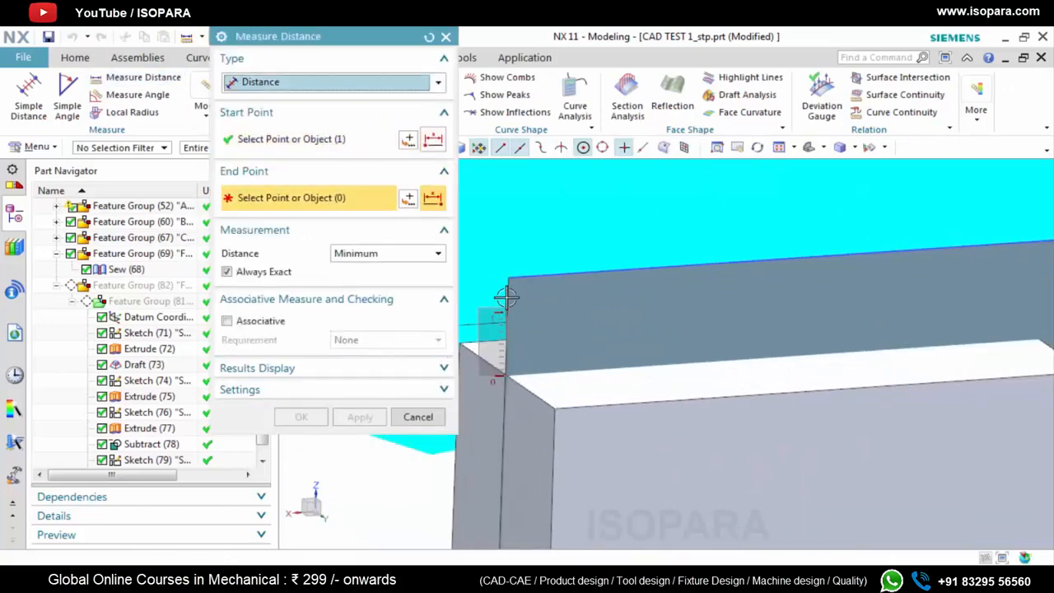
click(513, 313)
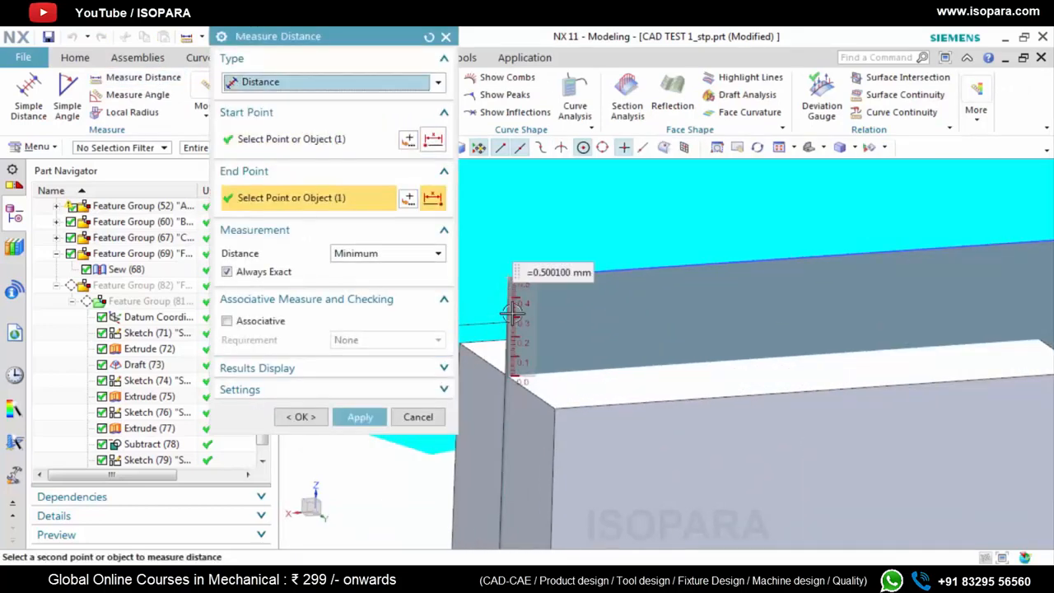
click(437, 40)
Set the start distance of the extruded rib sheet to 0.5 mm, keeping the 16.5 mm end distance
double_click(552, 305)
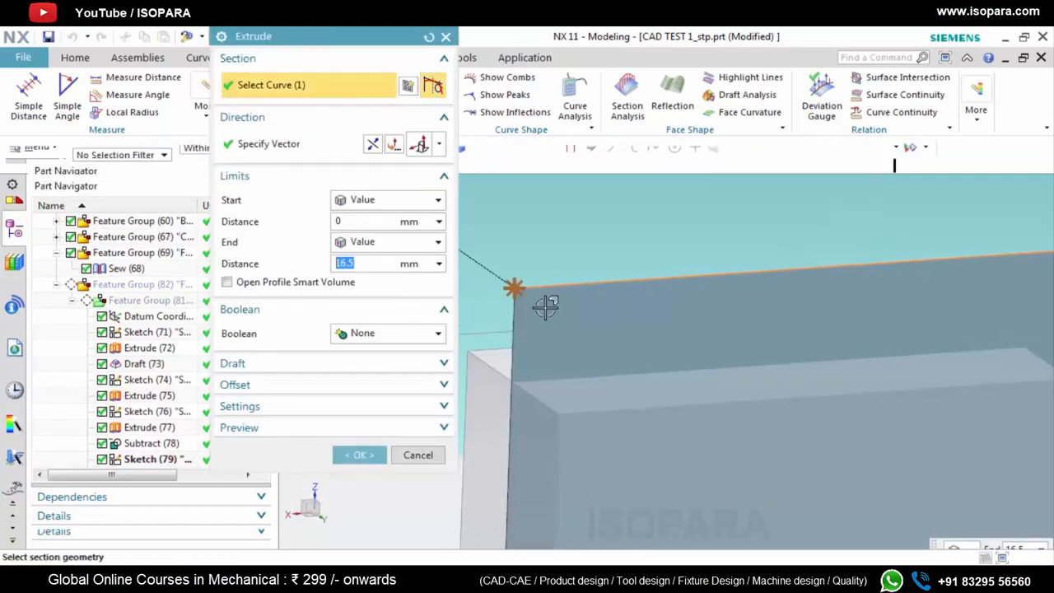
click(383, 223)
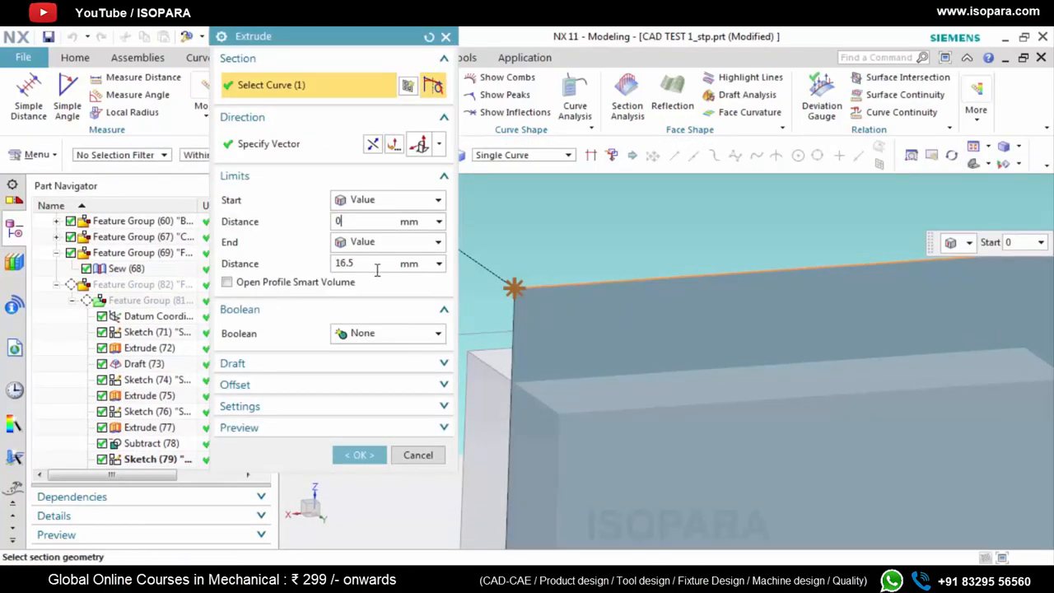
click(357, 457)
scroll(487, 346, down, 7)
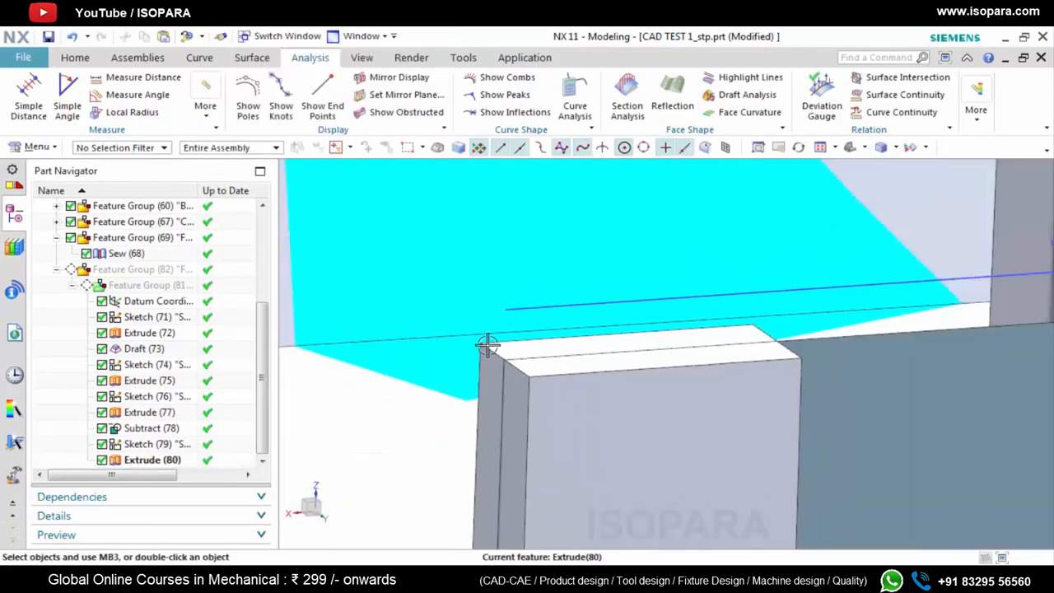
scroll(414, 346, down, 5)
scroll(482, 351, up, 3)
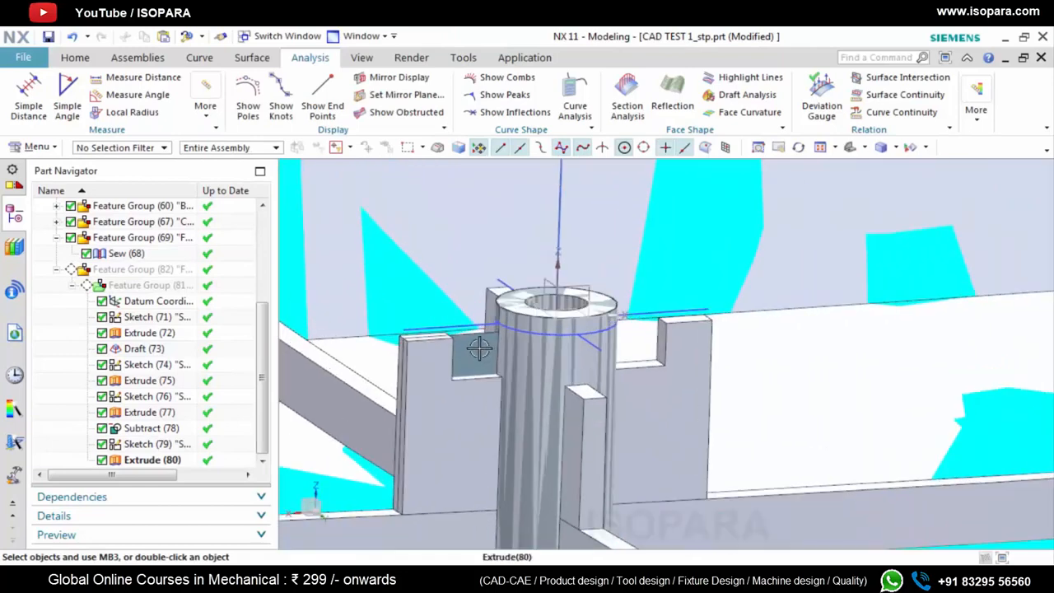
double_click(480, 347)
click(445, 37)
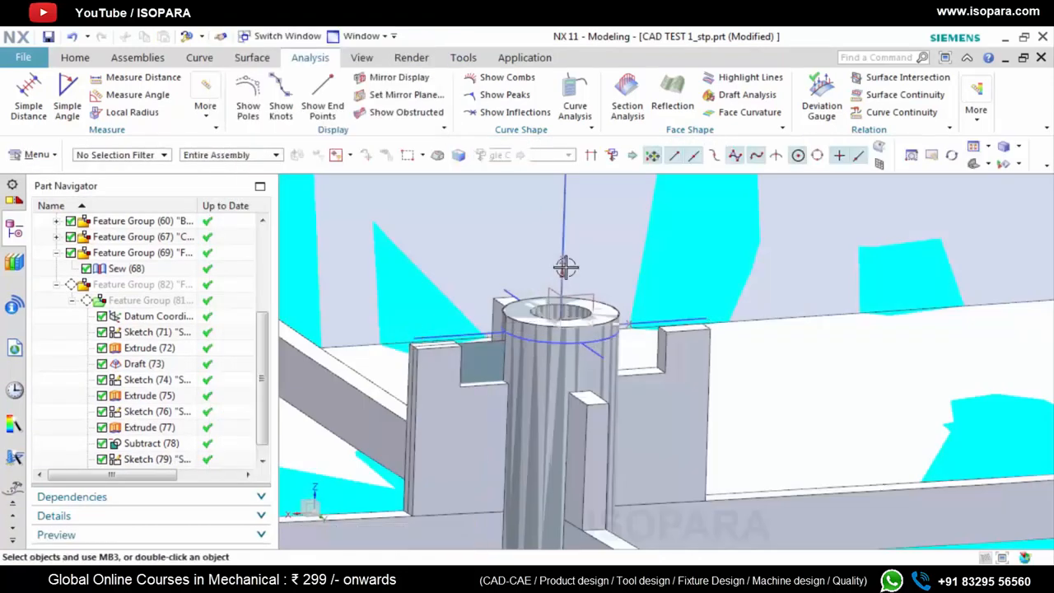
Extrude the sketch line on the opposite side of the boss downward from 0.5 mm to 16.5 mm with Boolean None
key(x)
scroll(659, 331, up, 3)
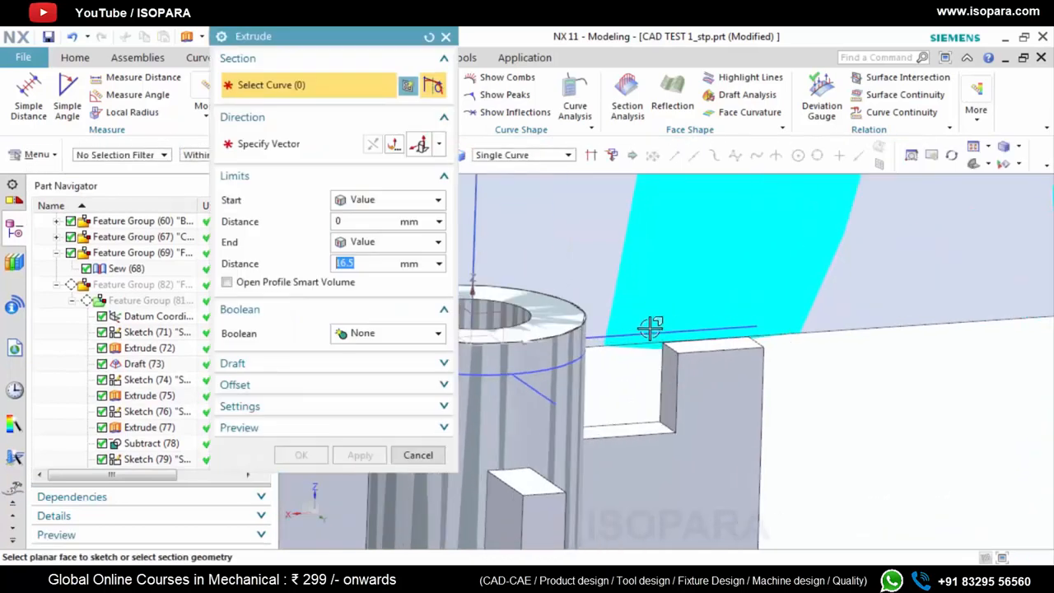
click(648, 330)
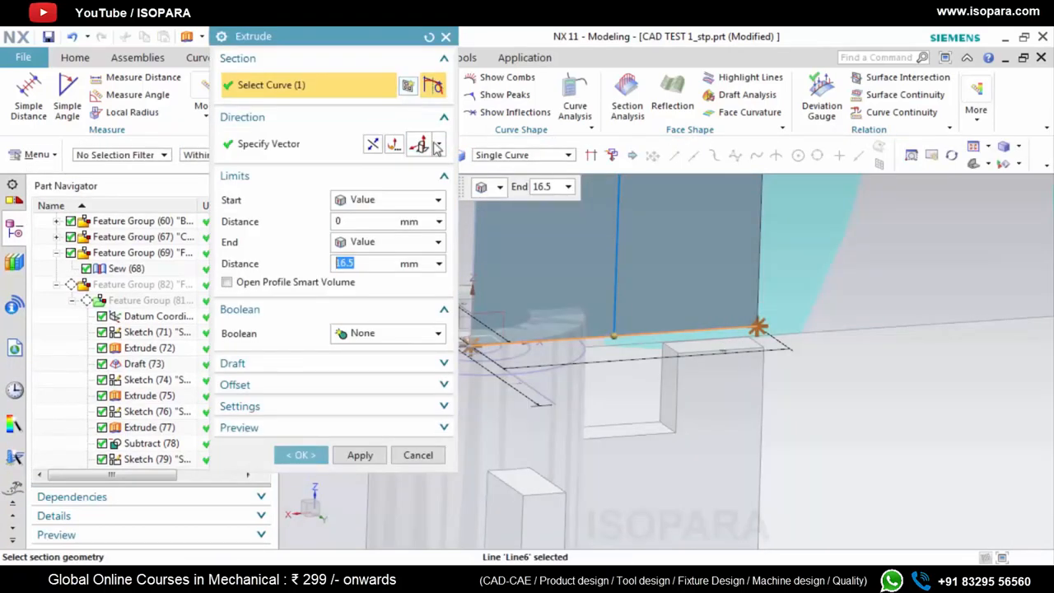
click(373, 144)
click(375, 221)
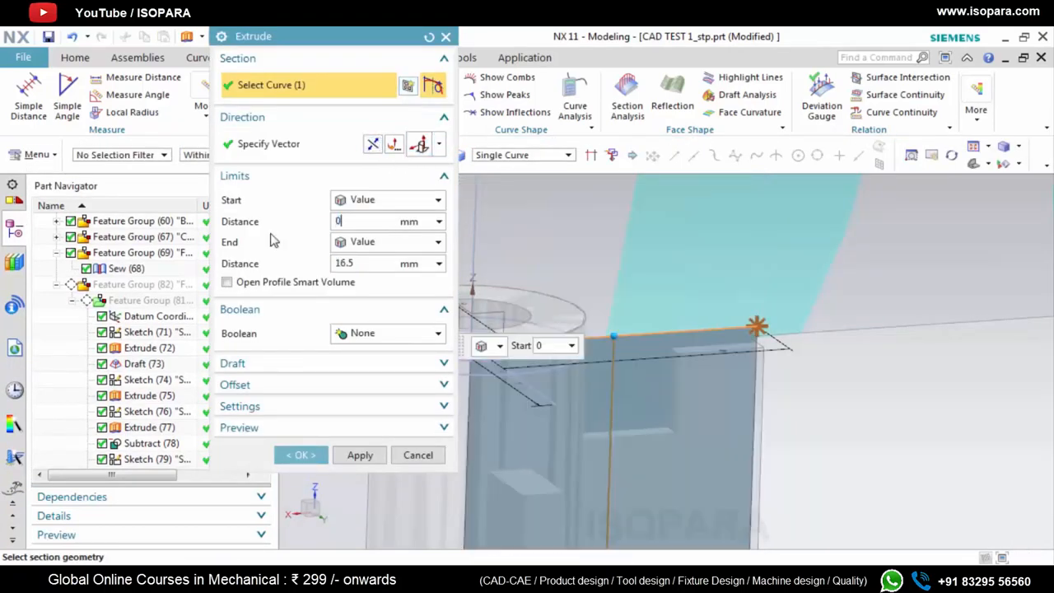
click(308, 387)
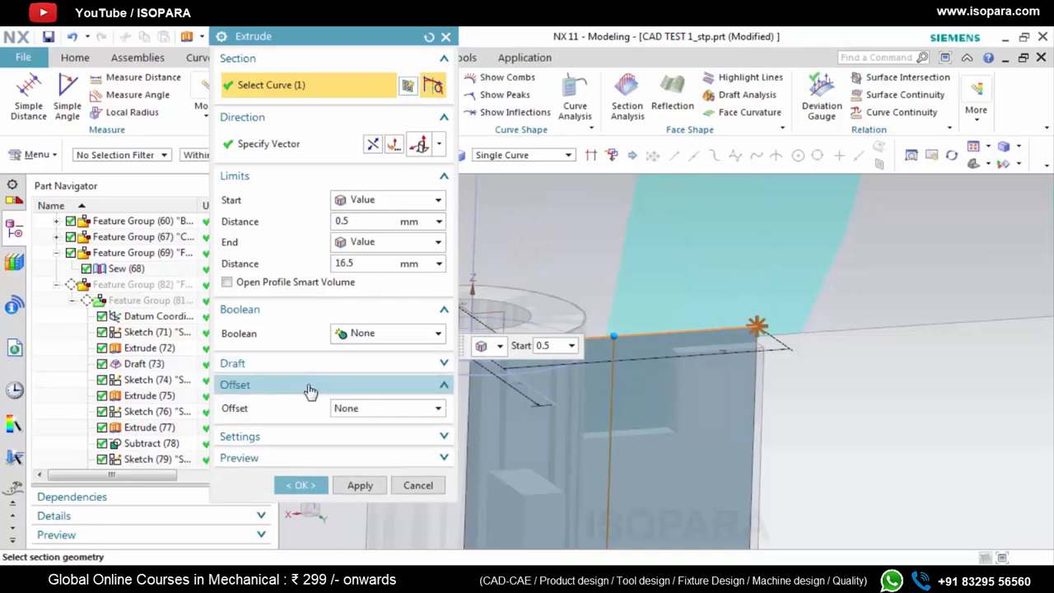
click(377, 481)
scroll(816, 402, down, 3)
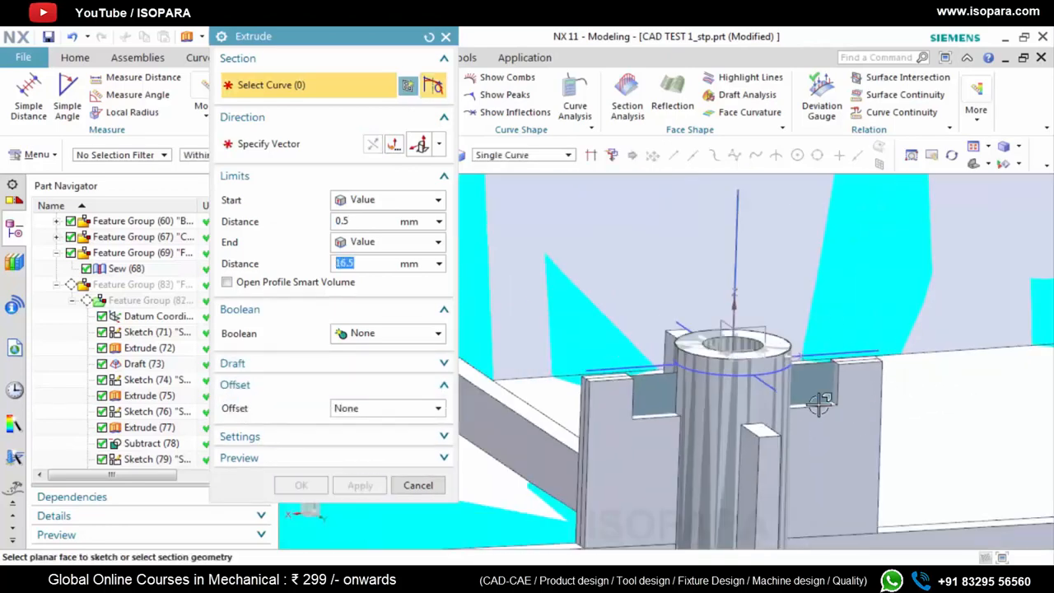
middle_drag(818, 402, 626, 239)
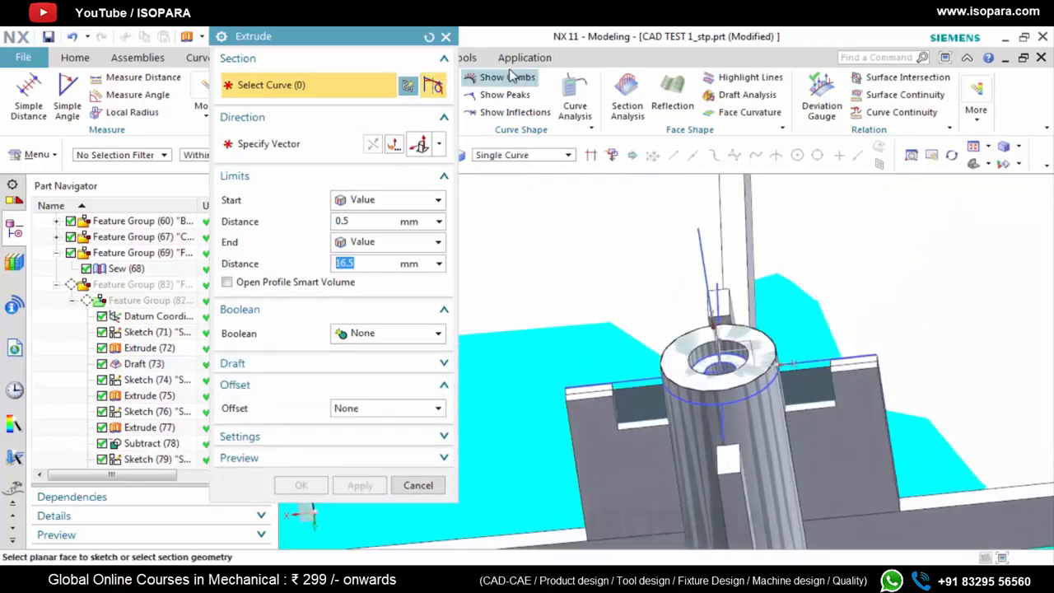
click(445, 38)
Measure the thickness of the second reference rib across its top face at the outer end, checking it from two views
scroll(876, 346, up, 3)
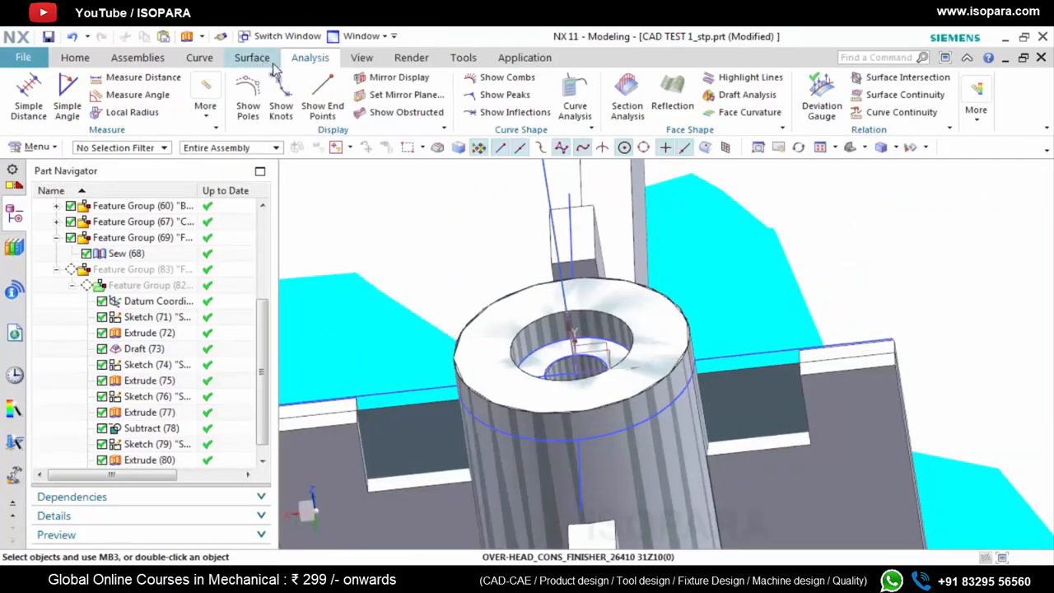
click(140, 77)
scroll(888, 367, up, 2)
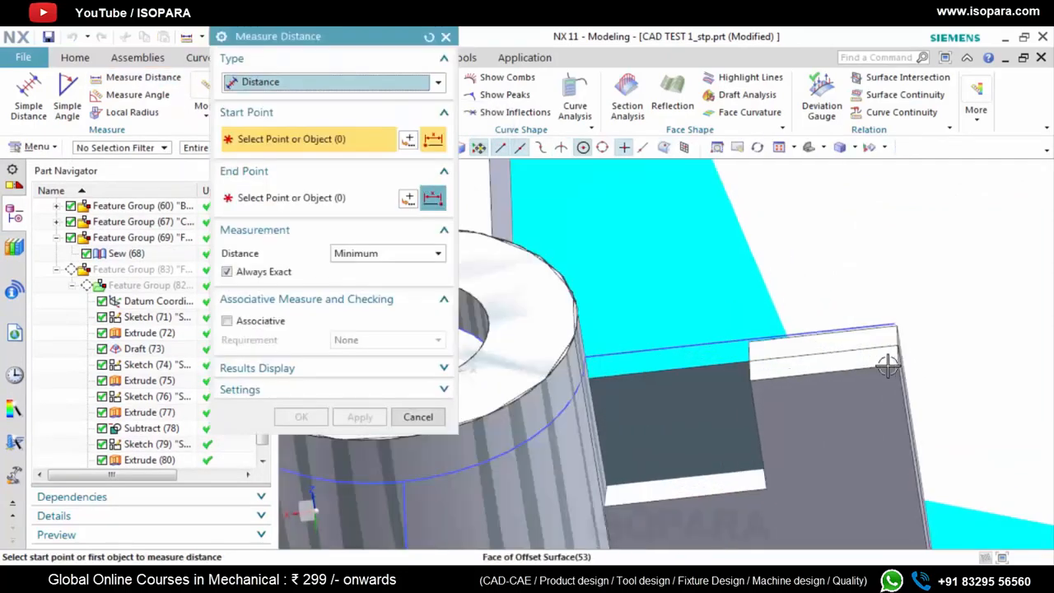
scroll(888, 367, up, 3)
click(884, 379)
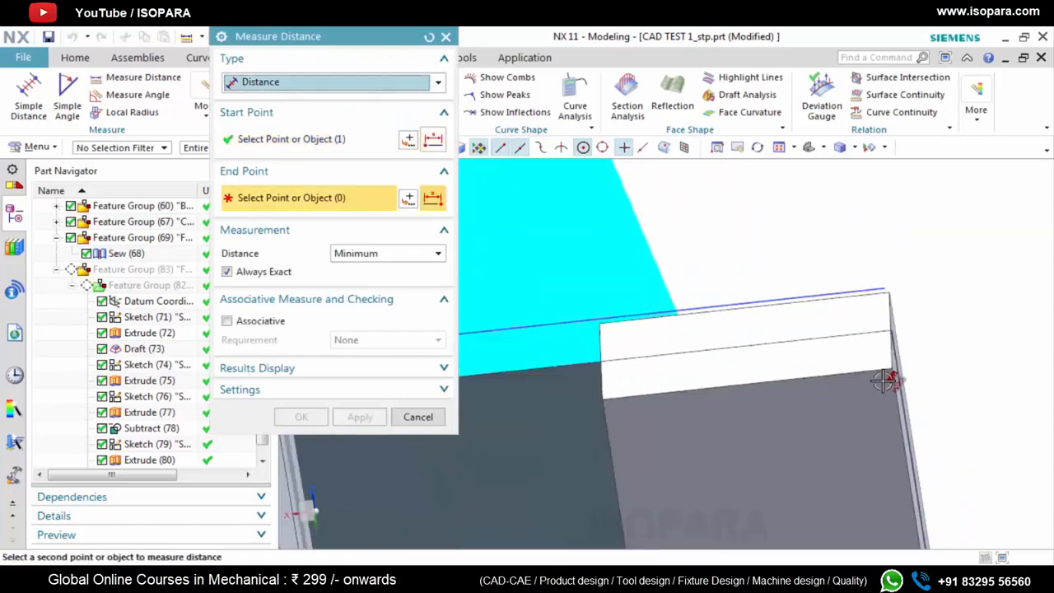
middle_drag(892, 322, 877, 341)
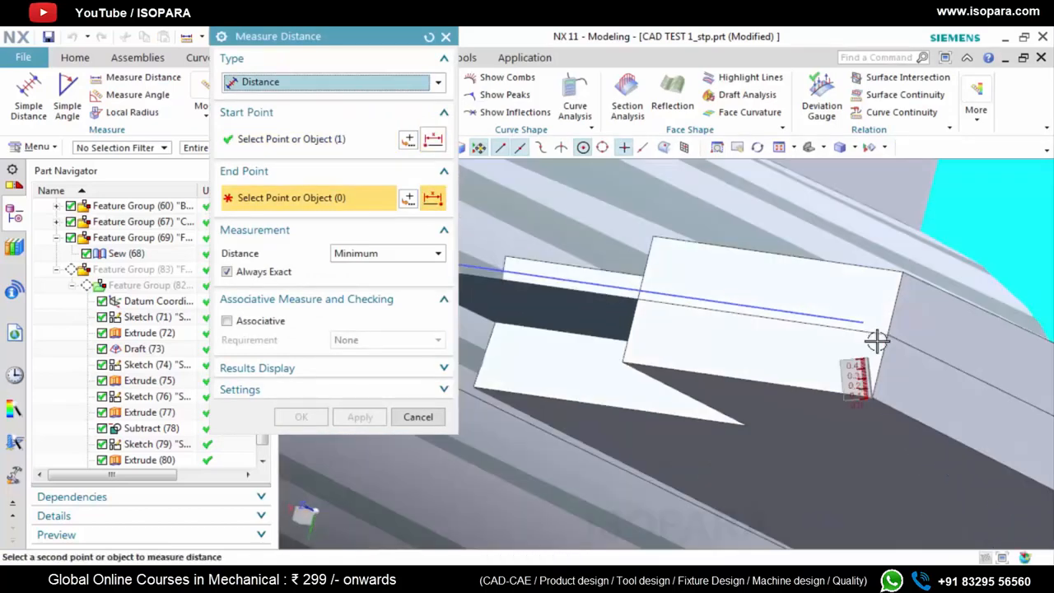
click(896, 274)
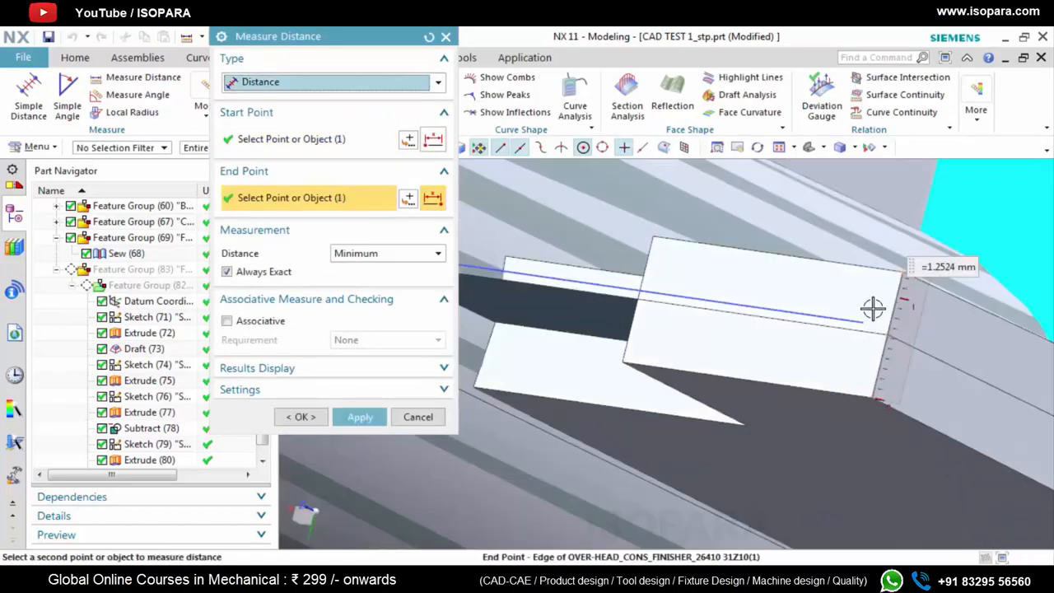
click(426, 42)
click(859, 415)
middle_drag(866, 313, 873, 242)
click(858, 264)
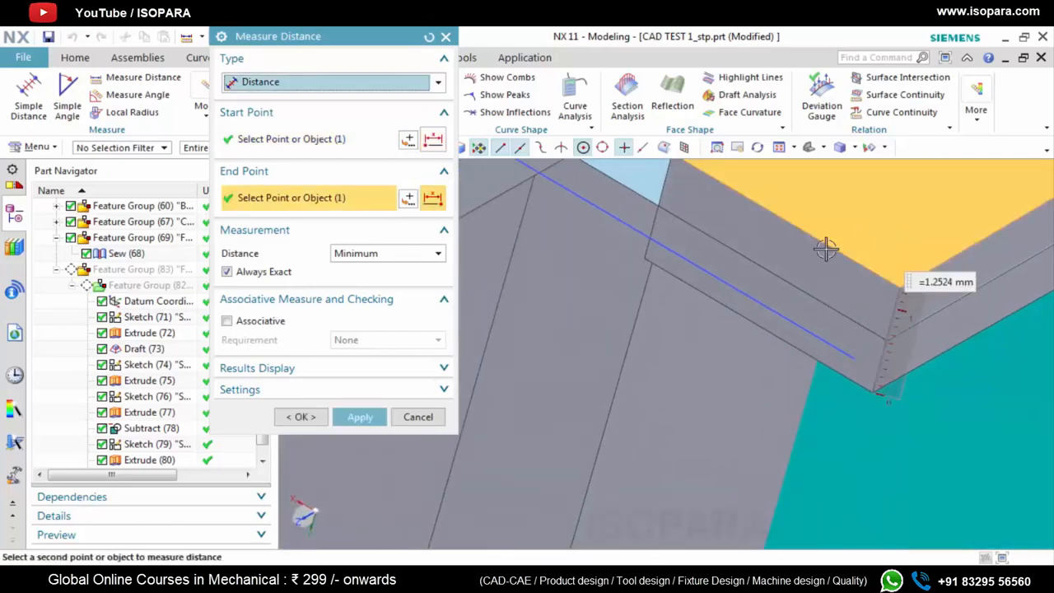
click(446, 38)
Thicken the most recently extruded rib sheet beside the boss with a symmetric offset of 1.254/2 mm
scroll(773, 342, down, 4)
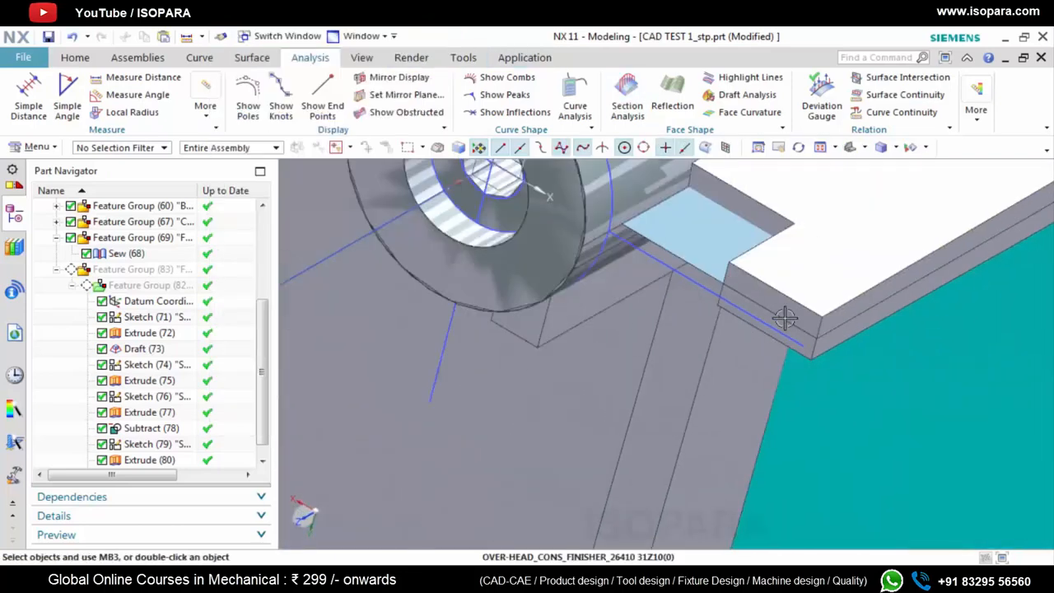
middle_drag(785, 317, 635, 374)
double_click(657, 329)
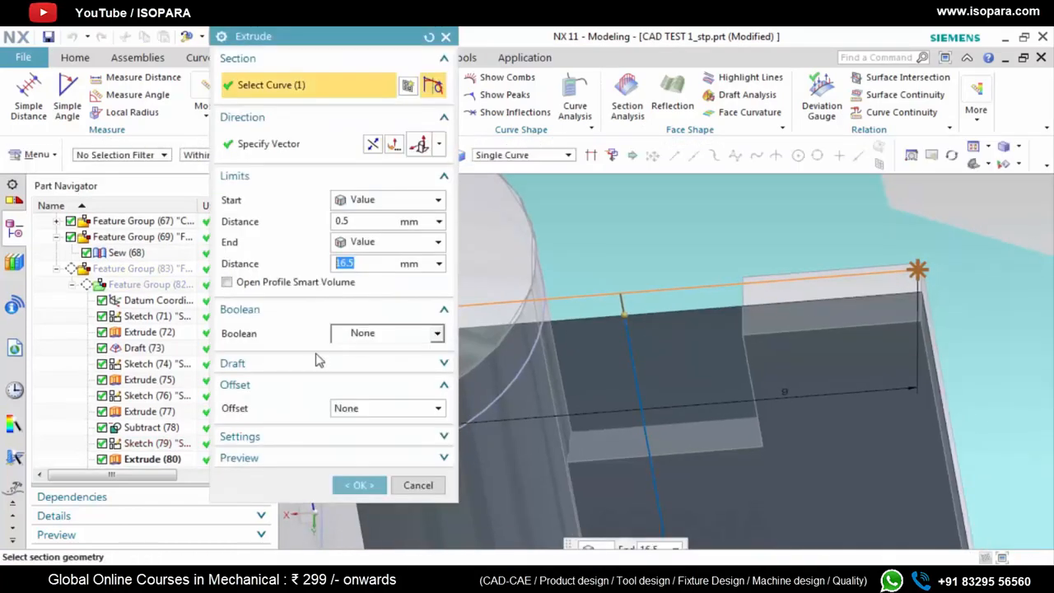
click(370, 409)
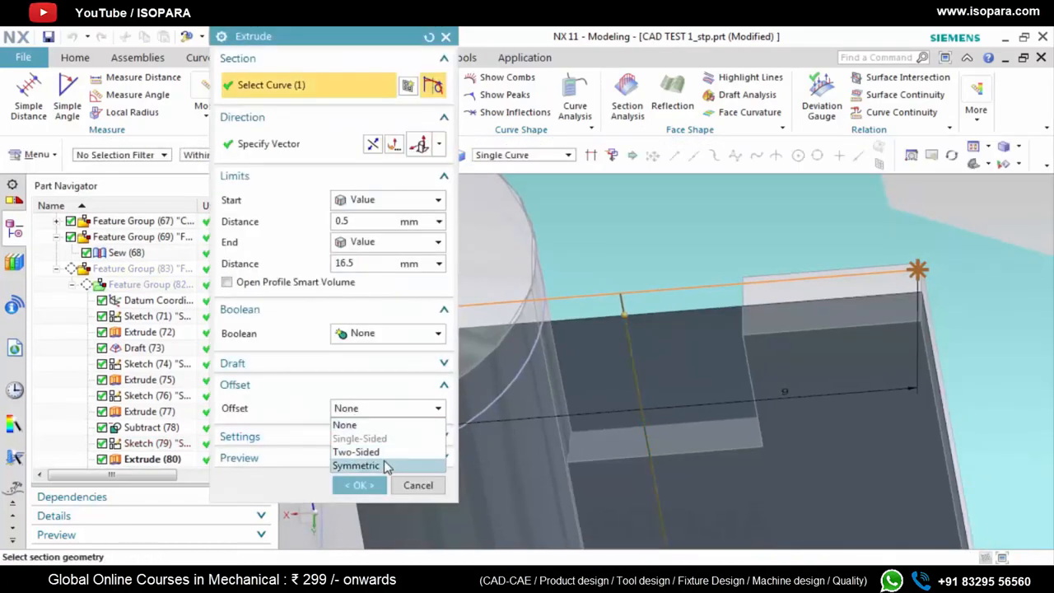
click(383, 467)
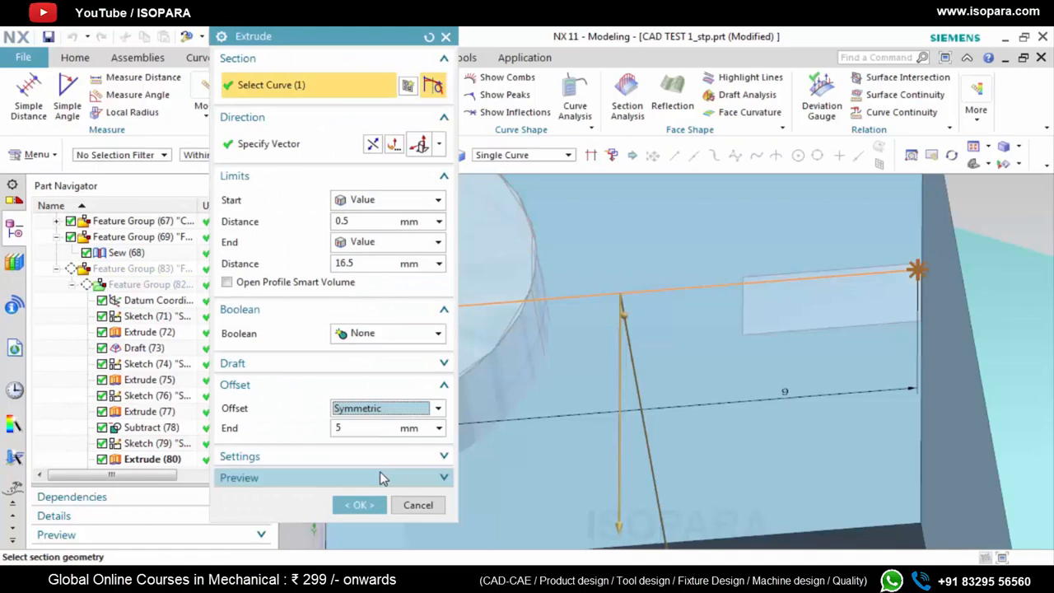
click(369, 429)
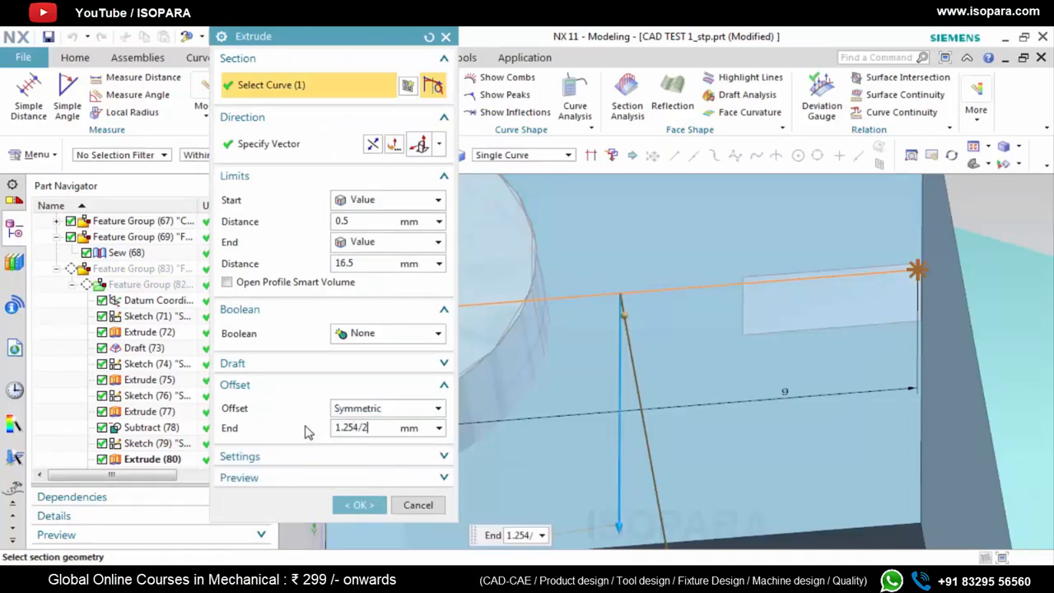
click(359, 505)
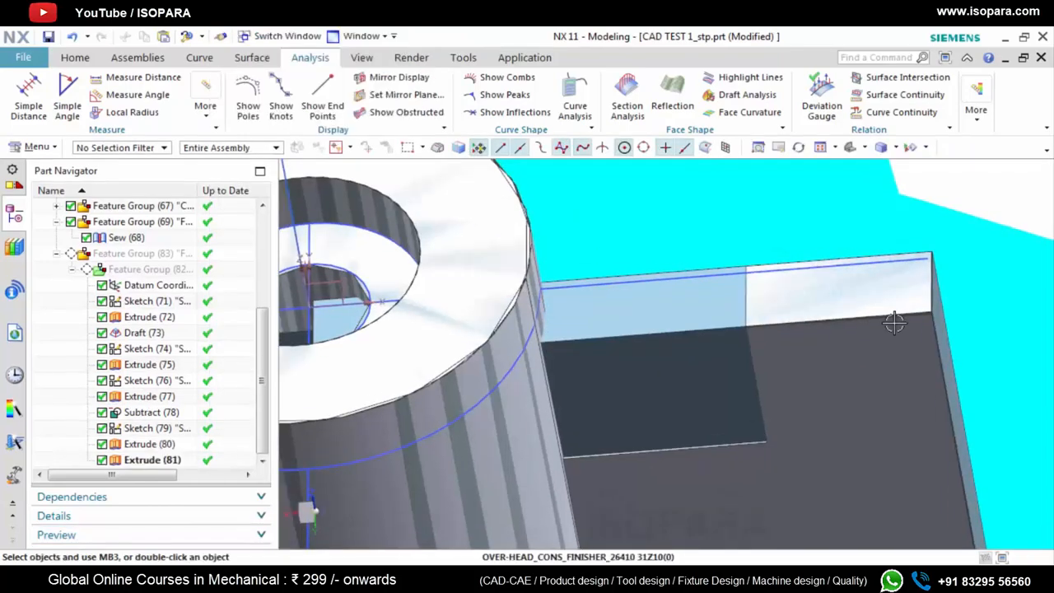
Give the rib sheet across the boss, the first one extruded, the same symmetric offset of 1.254/2 mm
middle_drag(870, 349, 508, 356)
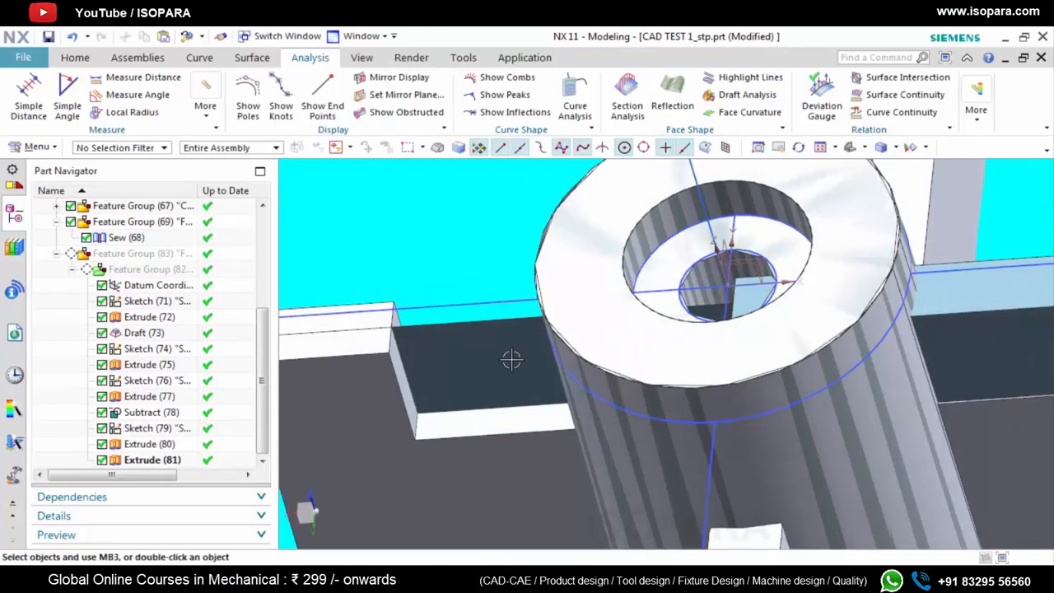
double_click(507, 350)
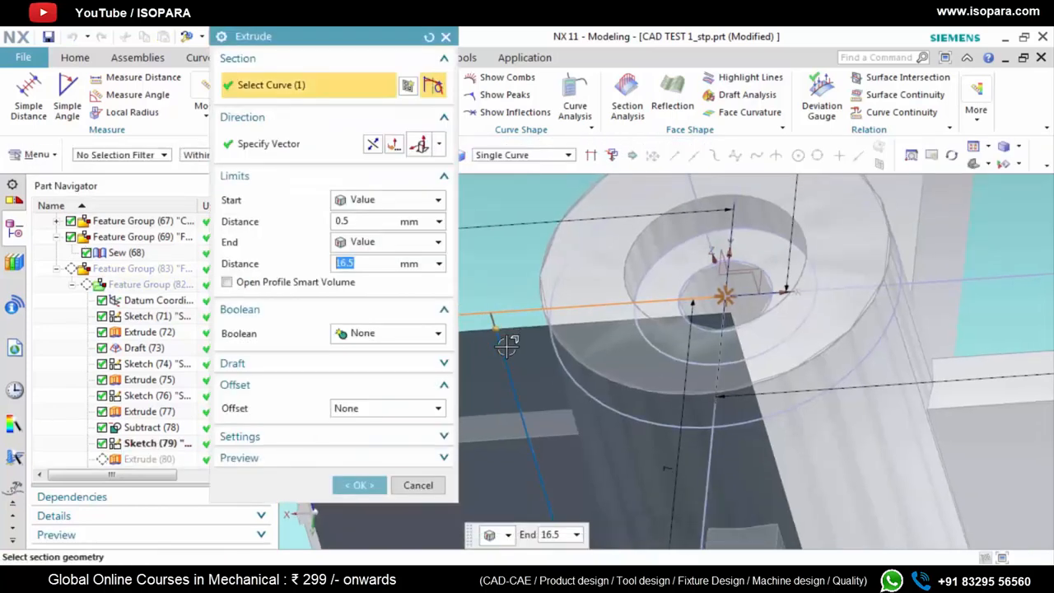
click(356, 412)
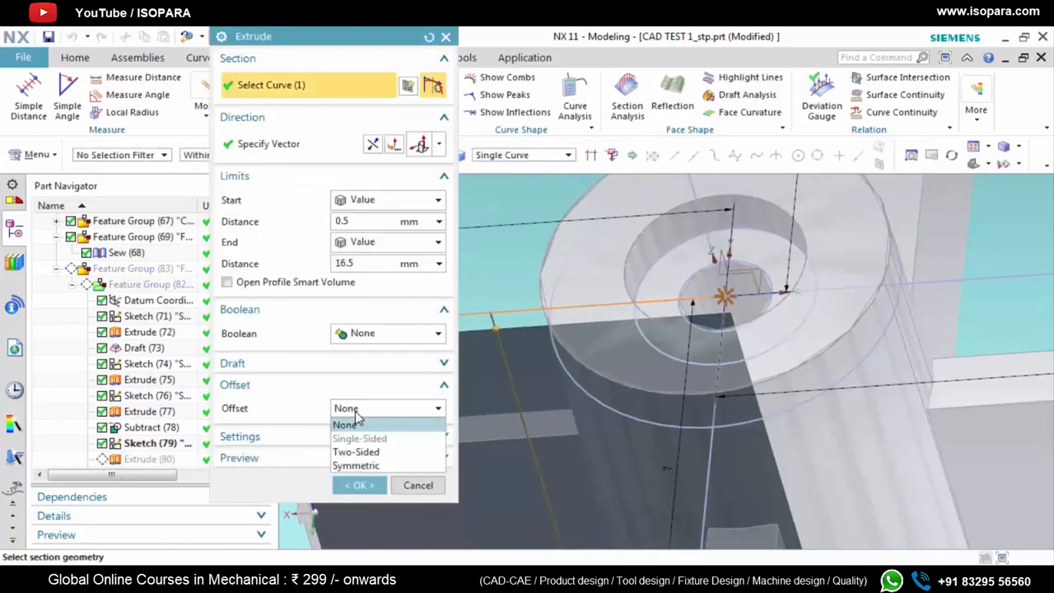
click(368, 465)
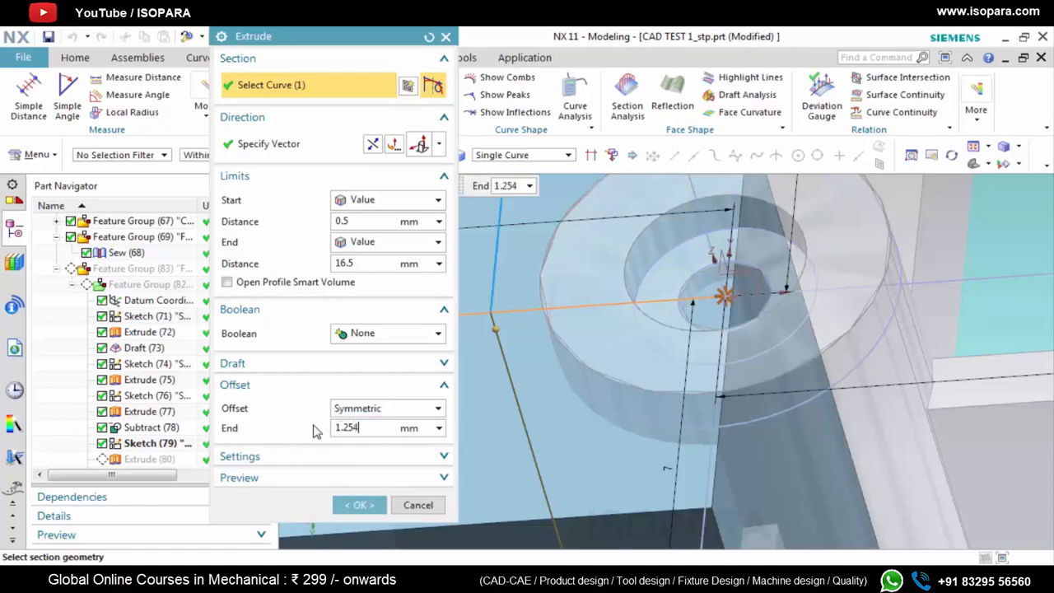
key(Return)
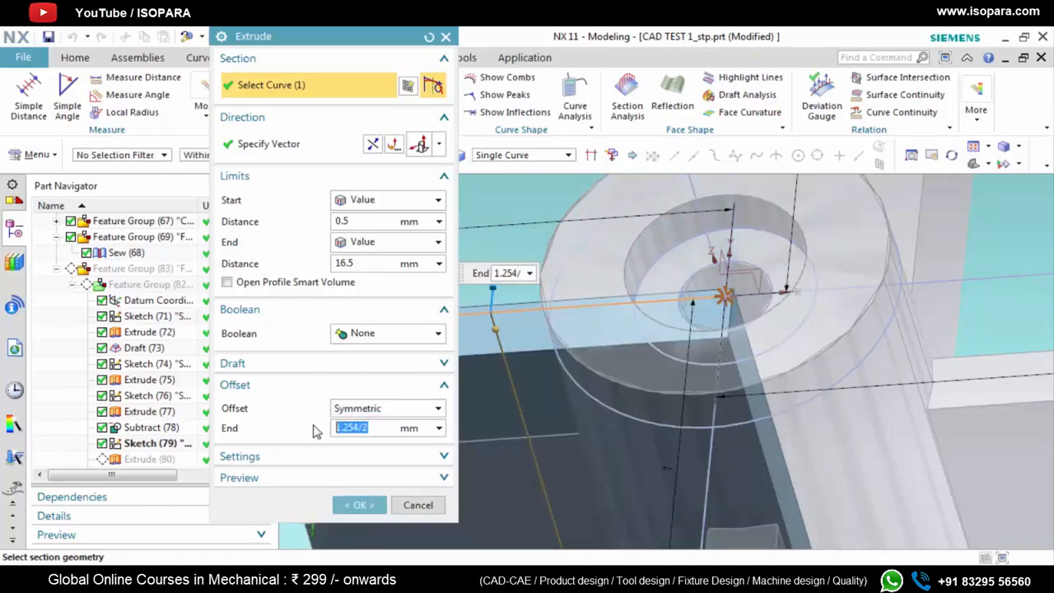
click(359, 505)
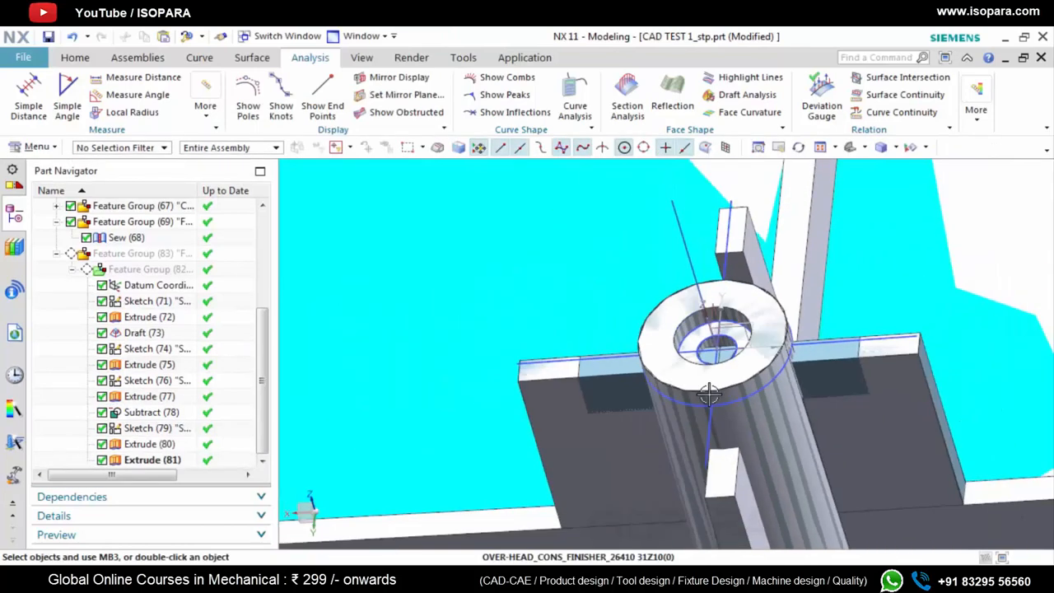
Extrude the sketch line opposite the 7 mm line downward from 0.5 to 16.5 mm, with a symmetric offset of 1.254/2 mm and Boolean None
middle_drag(708, 395, 685, 386)
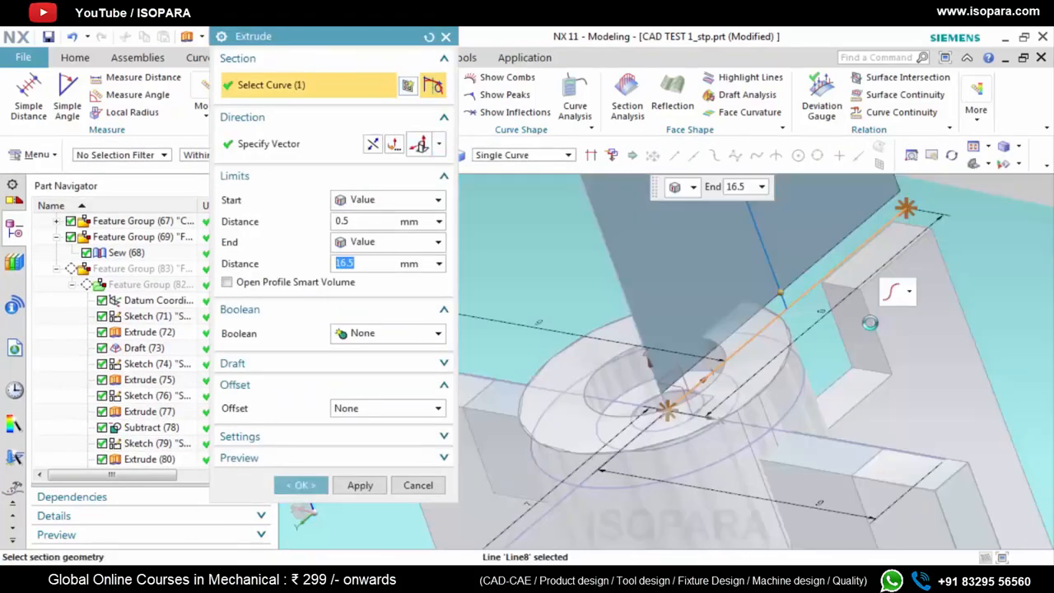
click(419, 145)
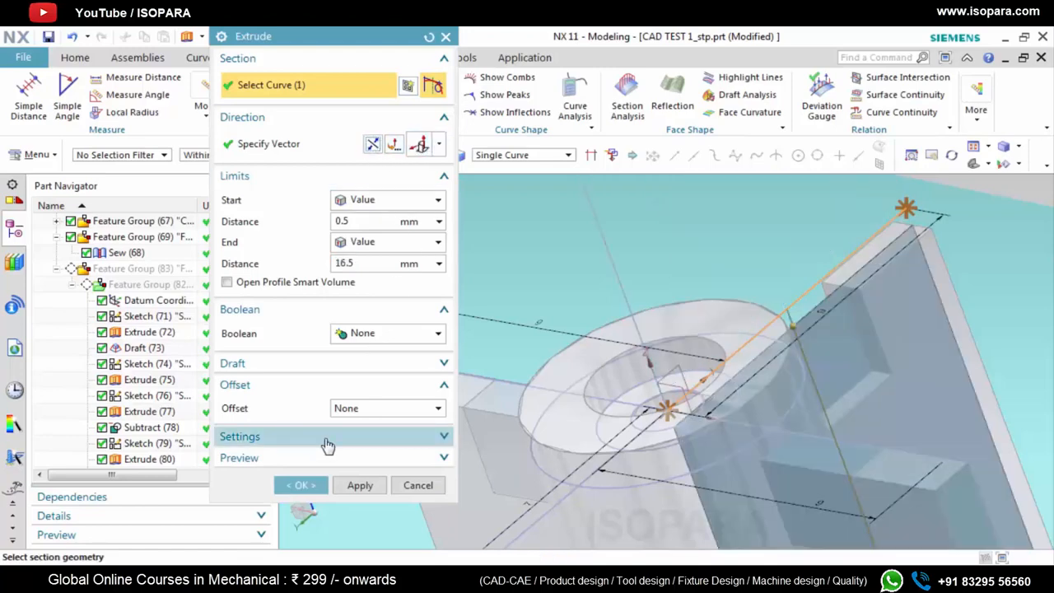
click(357, 409)
click(359, 466)
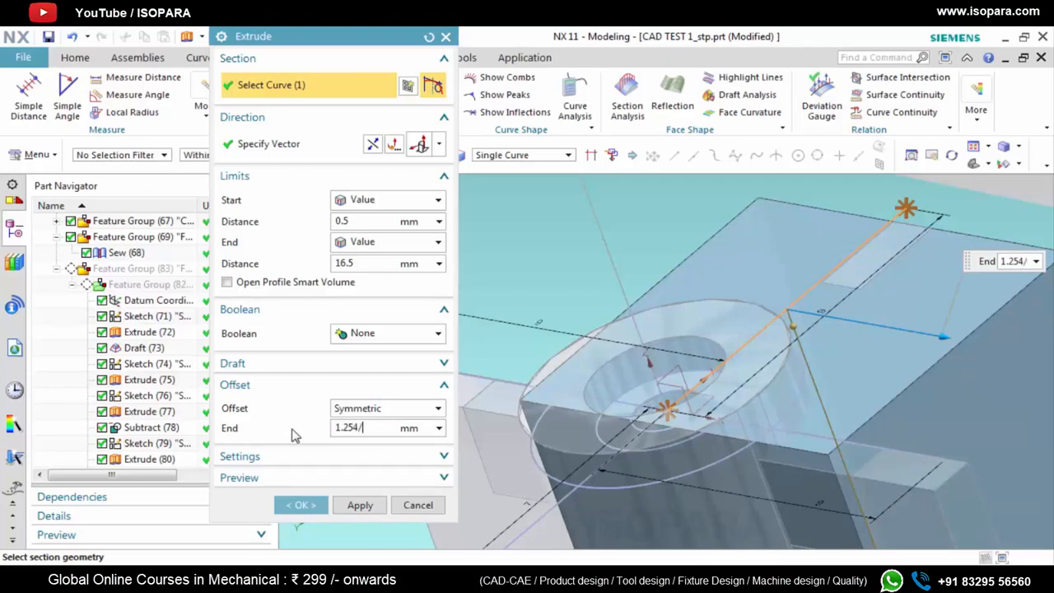
text(1.254/2)
key(Return)
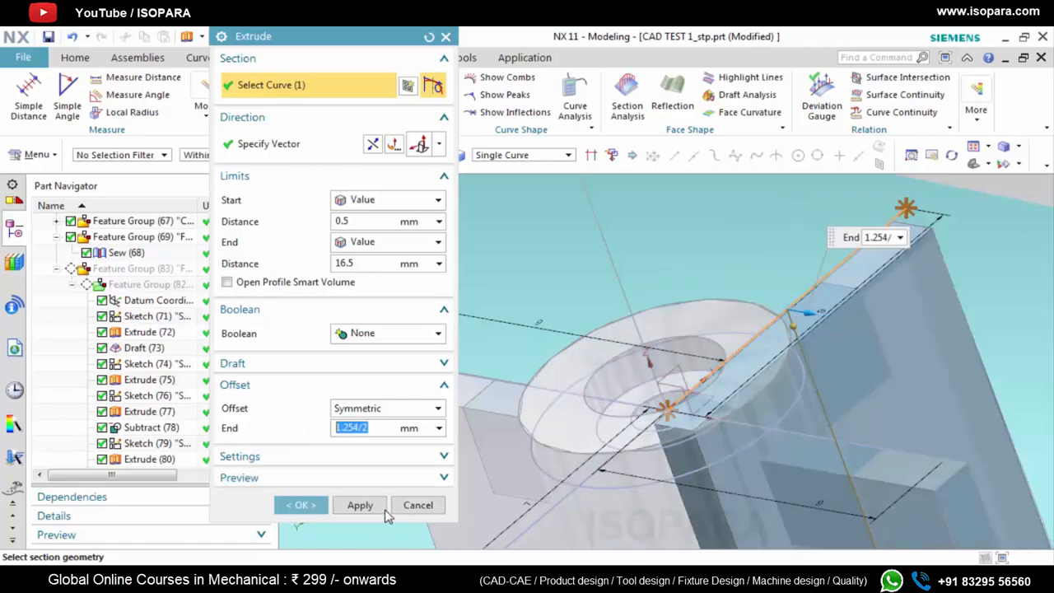
click(360, 505)
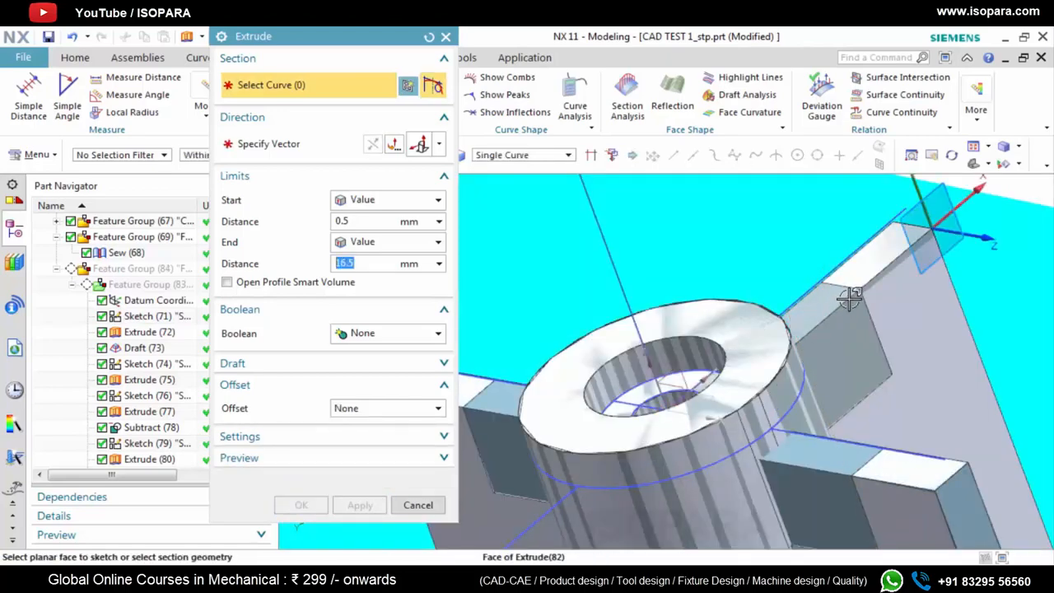
Extrude the 7 mm sketch line downward from 0.5 to 16.5 mm as the fourth rib, with a symmetric offset of 0.627 mm
scroll(849, 299, up, 3)
scroll(736, 351, down, 4)
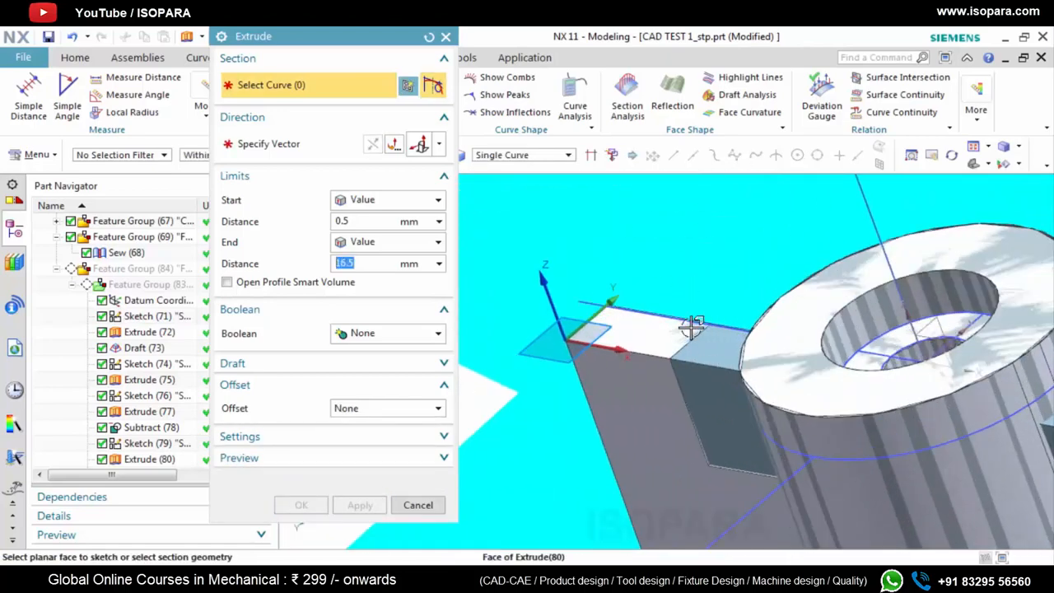
middle_drag(773, 407, 755, 418)
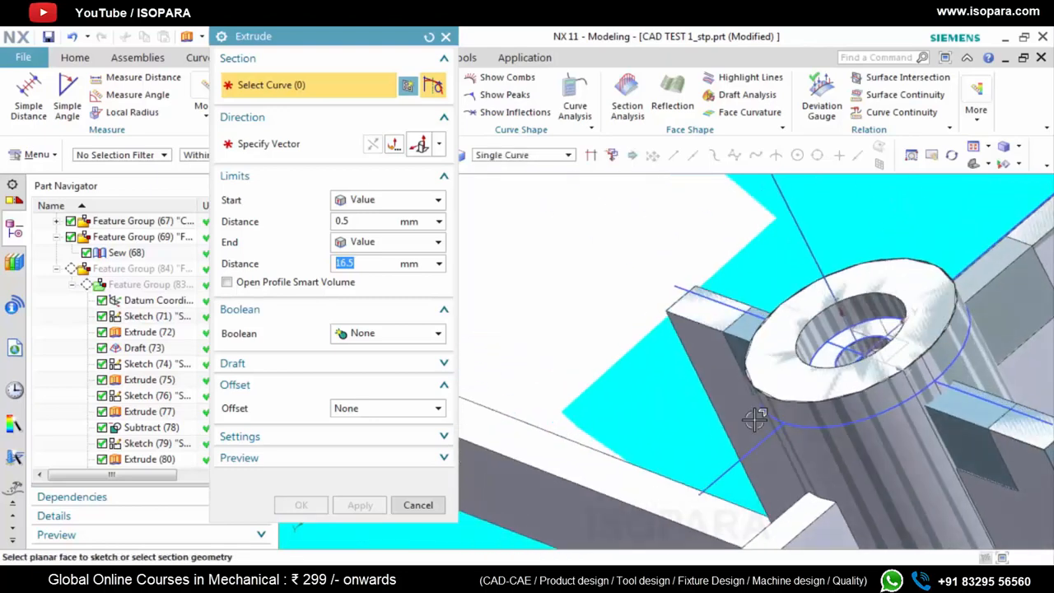
click(733, 463)
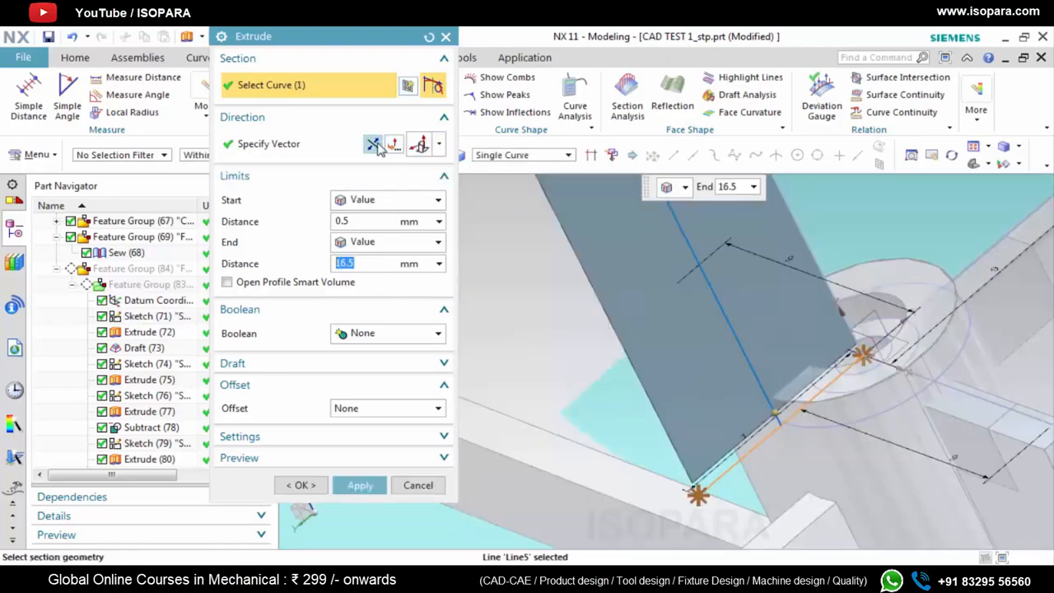
scroll(599, 321, up, 3)
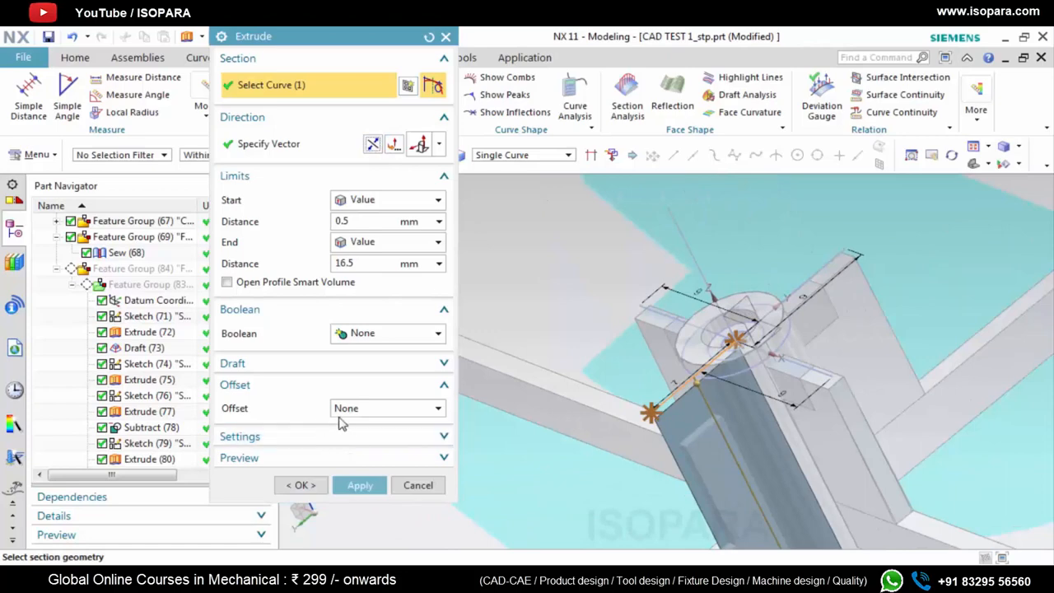
click(372, 409)
click(356, 466)
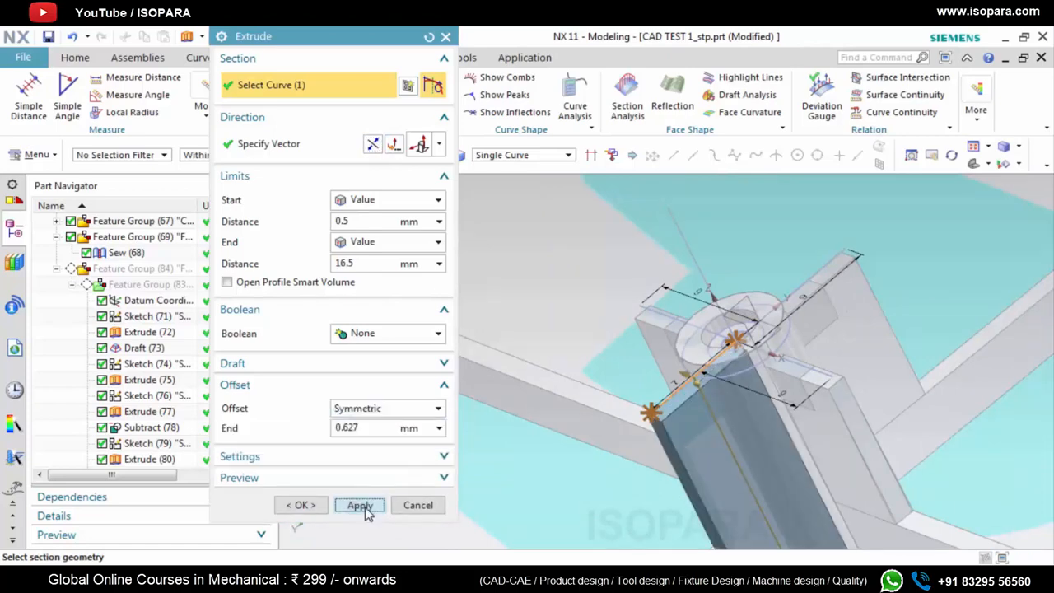
click(359, 505)
click(446, 37)
Examine the four thickened ribs around the boss from several angles, comparing their ends and heights with the reference ribs
scroll(865, 210, down, 2)
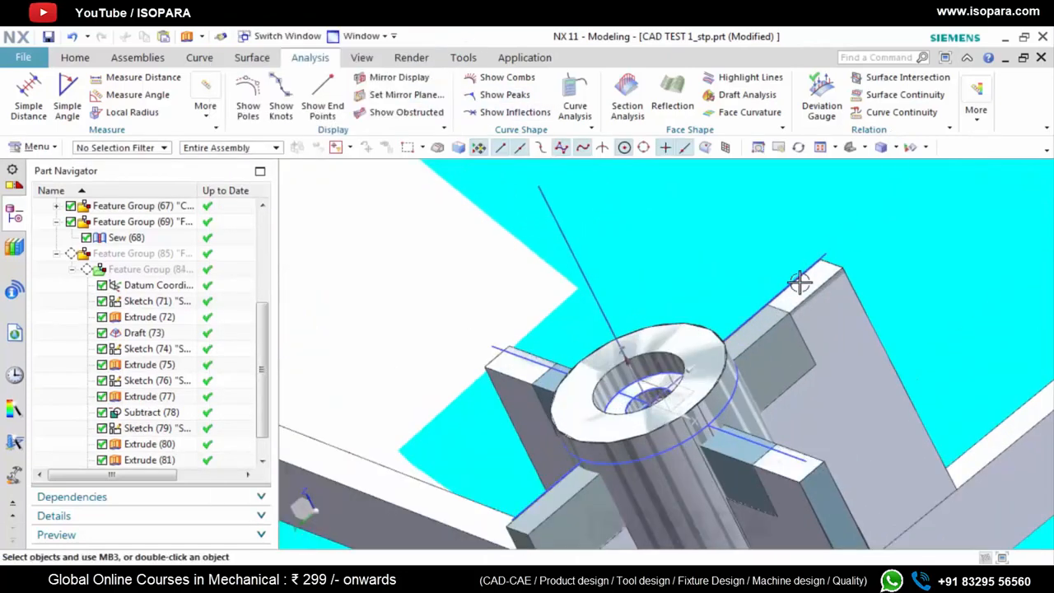
scroll(873, 239, up, 3)
scroll(719, 354, down, 4)
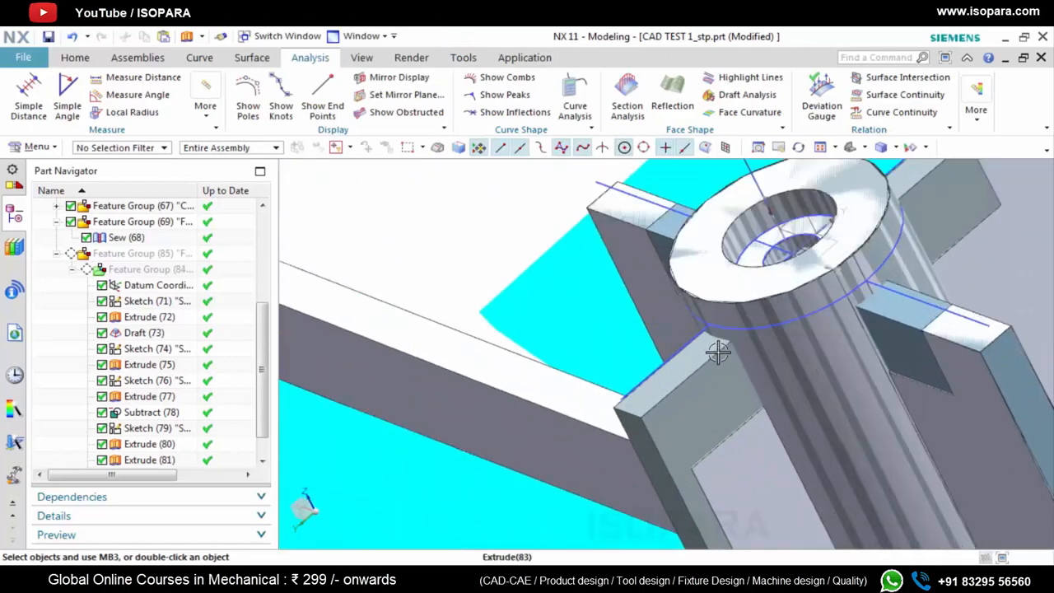
middle_drag(718, 353, 730, 351)
scroll(177, 422, down, 1)
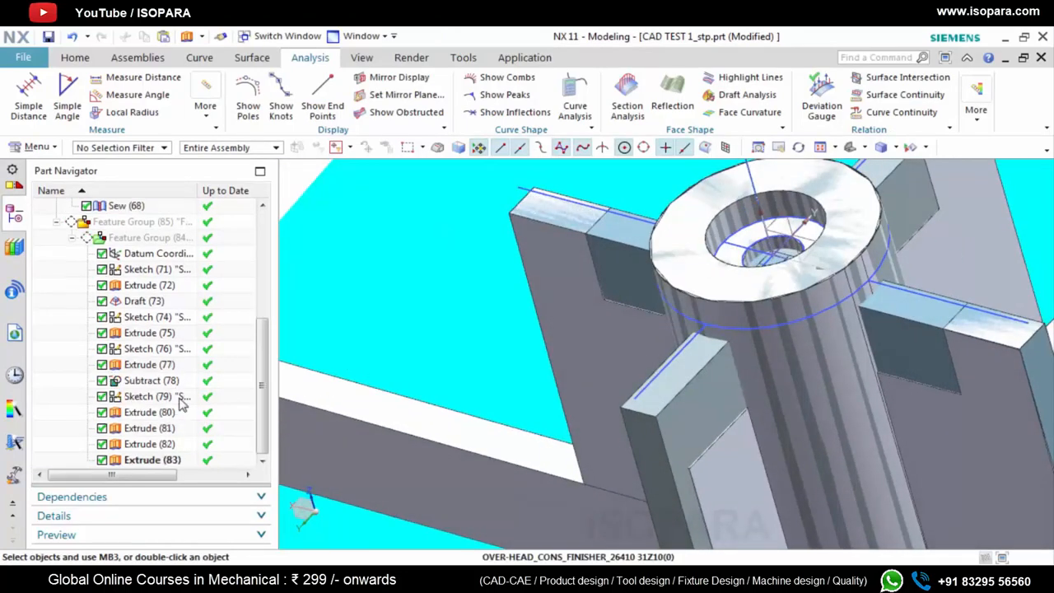
scroll(181, 402, up, 1)
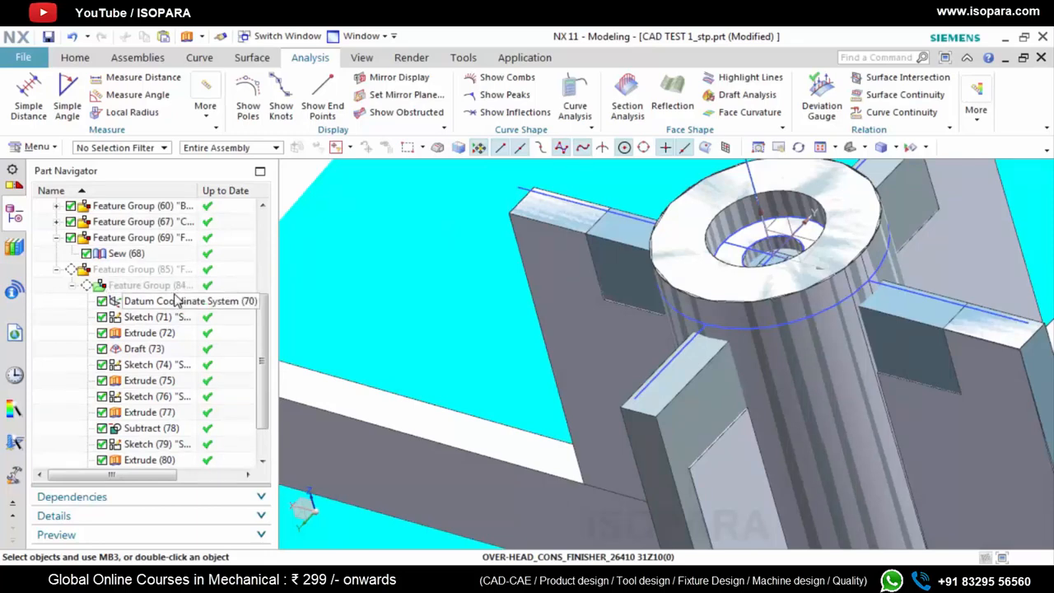
scroll(793, 364, up, 4)
middle_drag(793, 364, 825, 327)
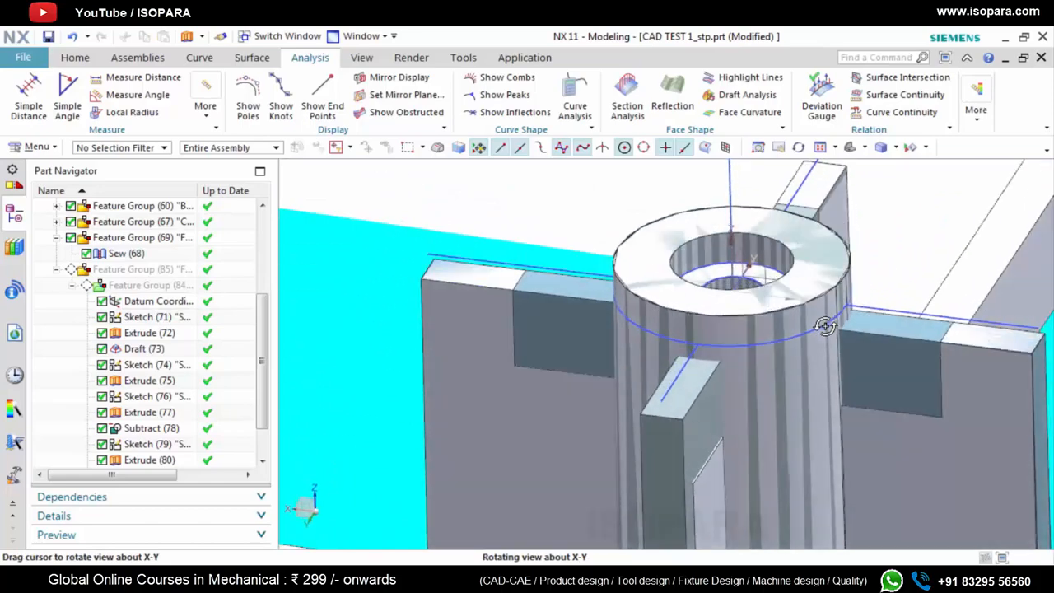
scroll(650, 419, up, 1)
middle_drag(650, 418, 628, 419)
scroll(628, 419, down, 3)
scroll(614, 313, up, 3)
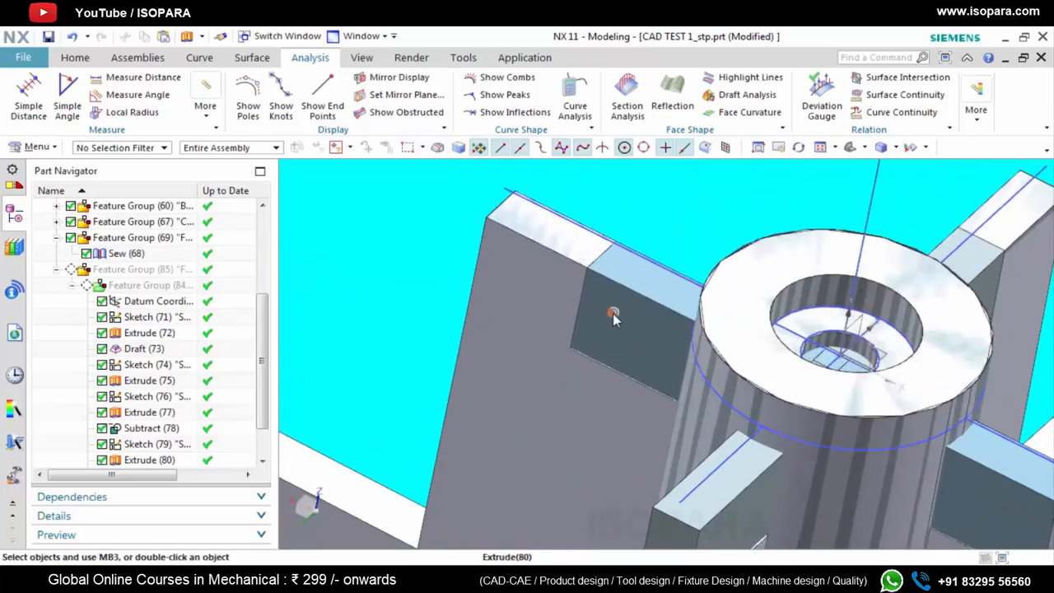
middle_drag(614, 317, 605, 308)
scroll(607, 309, down, 3)
scroll(632, 365, up, 3)
middle_drag(618, 390, 604, 341)
scroll(605, 341, down, 4)
scroll(631, 412, up, 2)
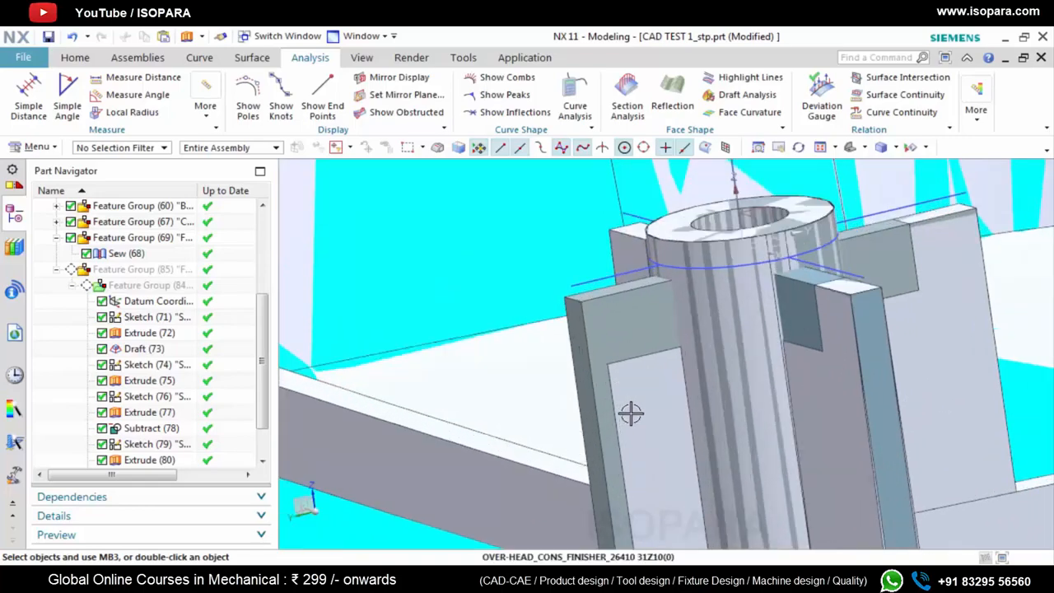
mouse_move(631, 414)
middle_down()
mouse_move(612, 424)
mouse_move(620, 406)
middle_up()
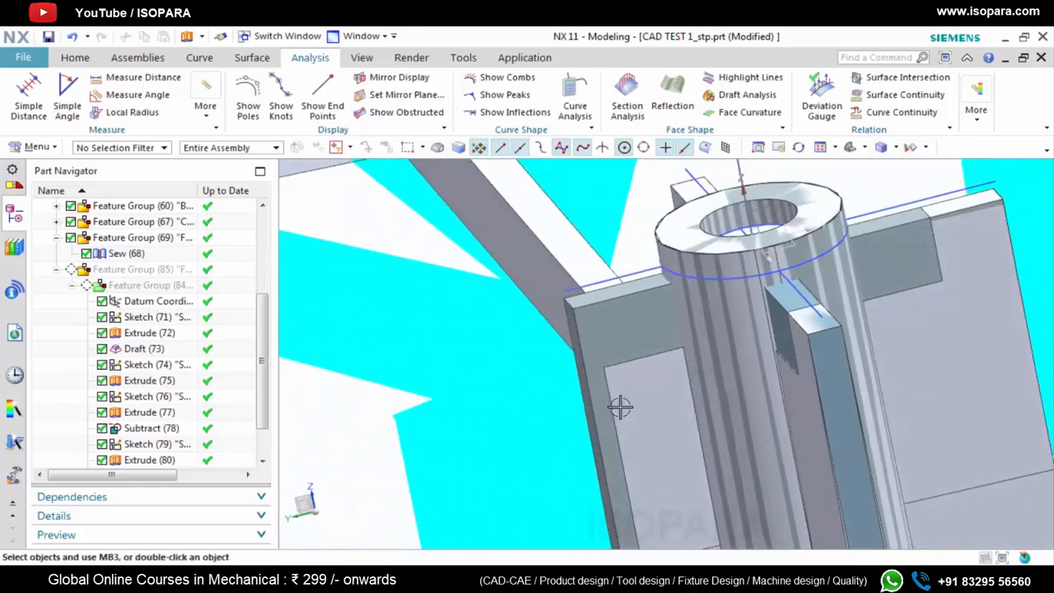
scroll(593, 326, up, 2)
Open the rib sketch for editing and measure the distance from the boss centre to the outer end of the shortest rib
double_click(602, 251)
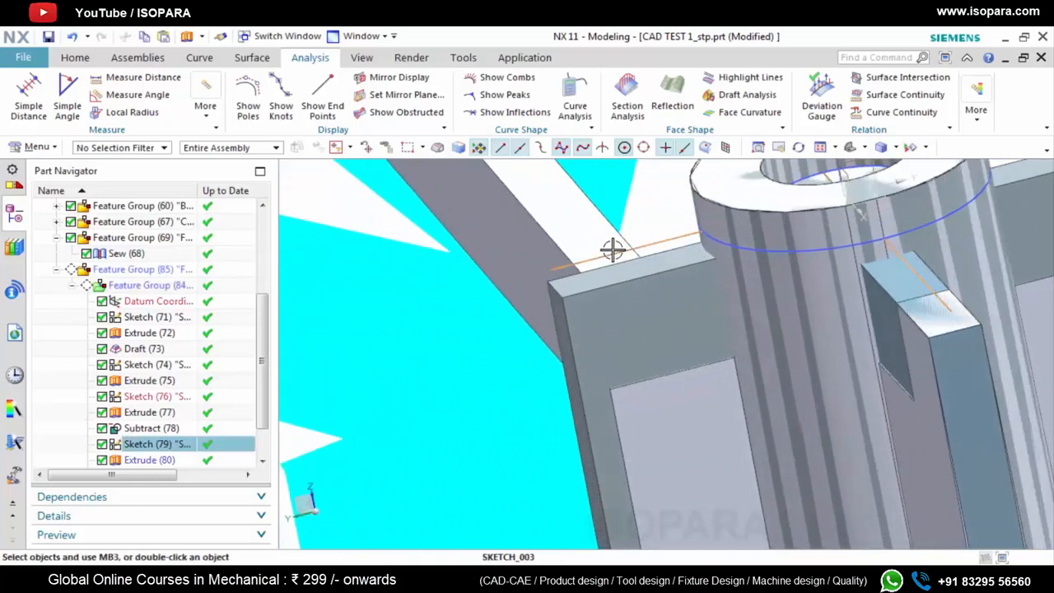
scroll(666, 434, up, 4)
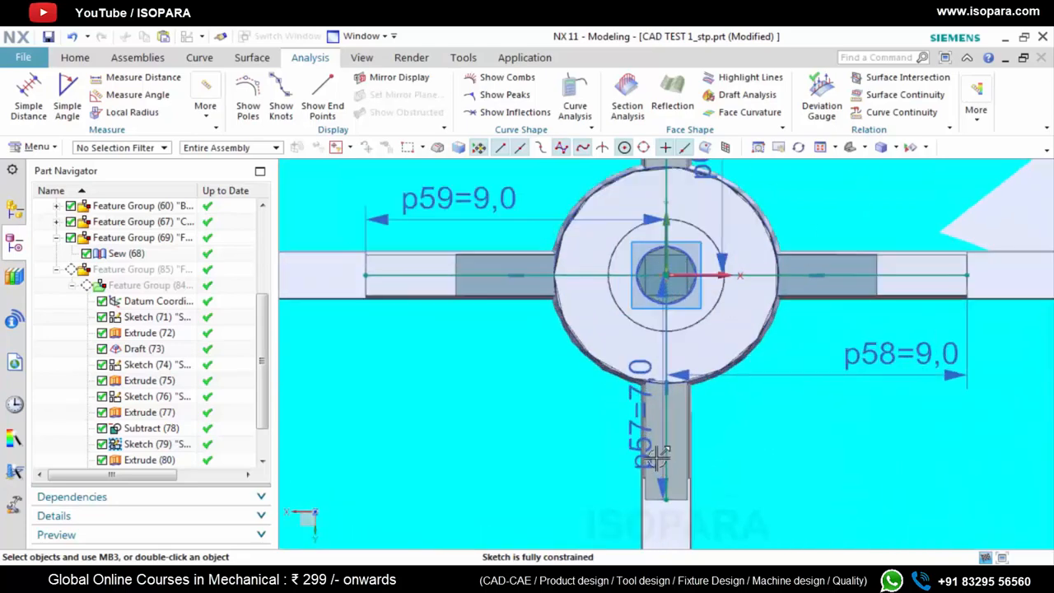
middle_drag(653, 439, 617, 405)
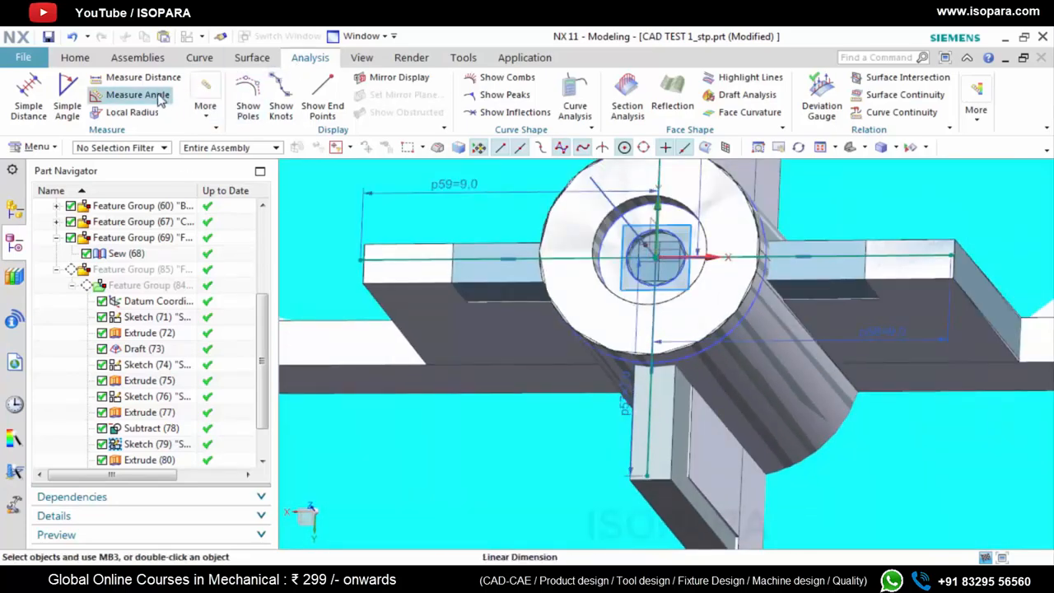
click(137, 76)
click(657, 257)
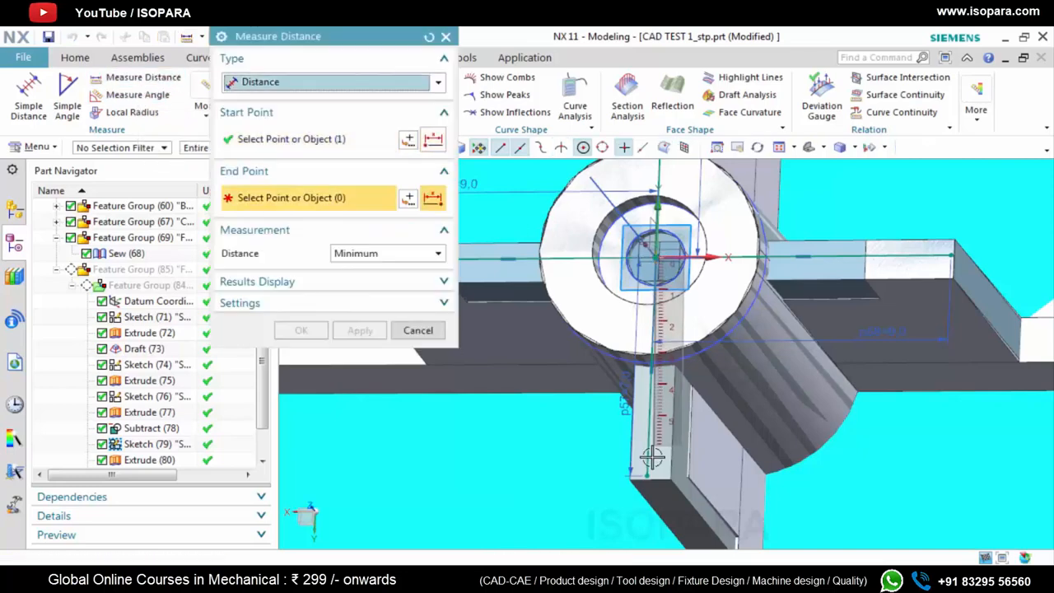
scroll(652, 457, up, 3)
click(593, 477)
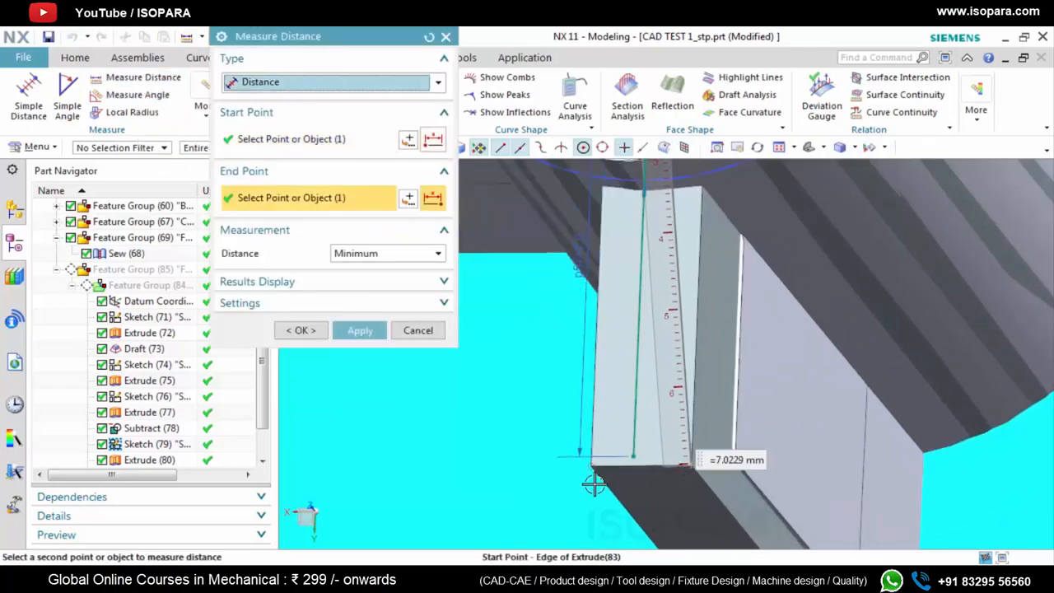
Measure the distance from the boss centre to the outer end edge of the shortest modelled rib
click(429, 36)
scroll(741, 371, down, 4)
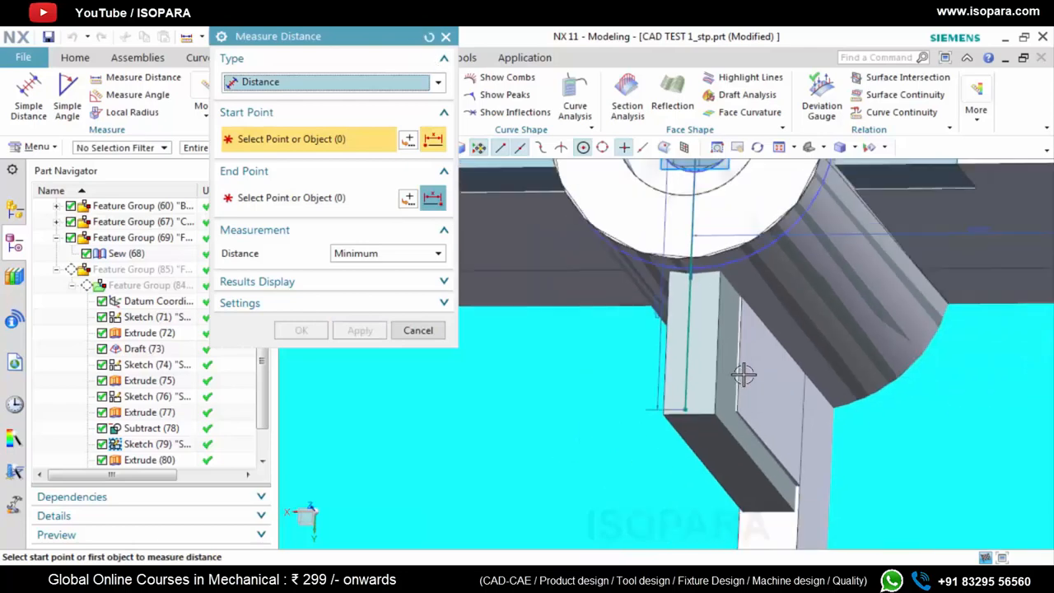
scroll(732, 167, up, 2)
click(725, 188)
scroll(725, 189, down, 2)
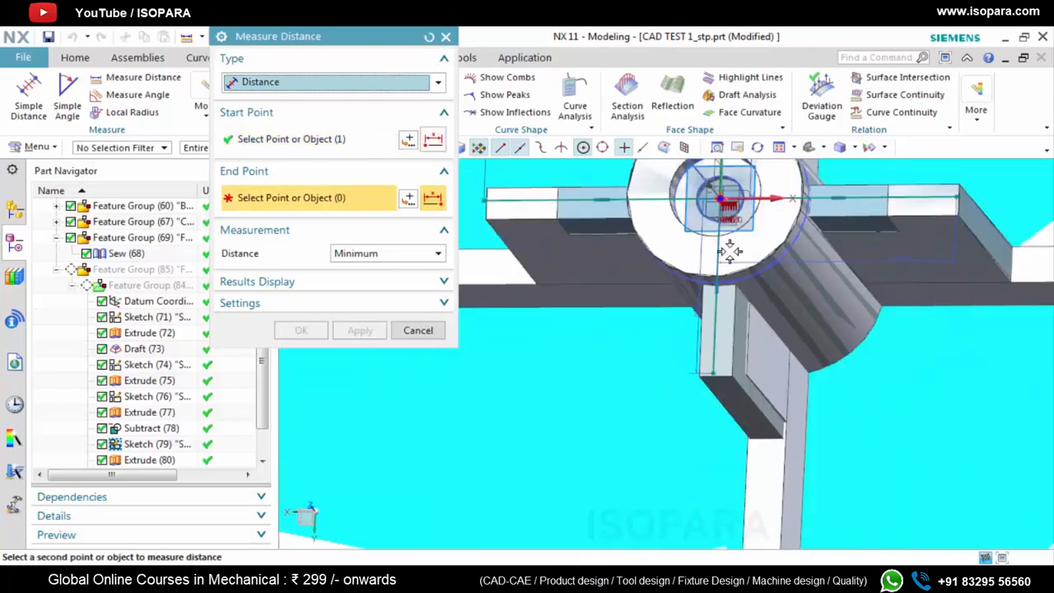
scroll(723, 387, up, 4)
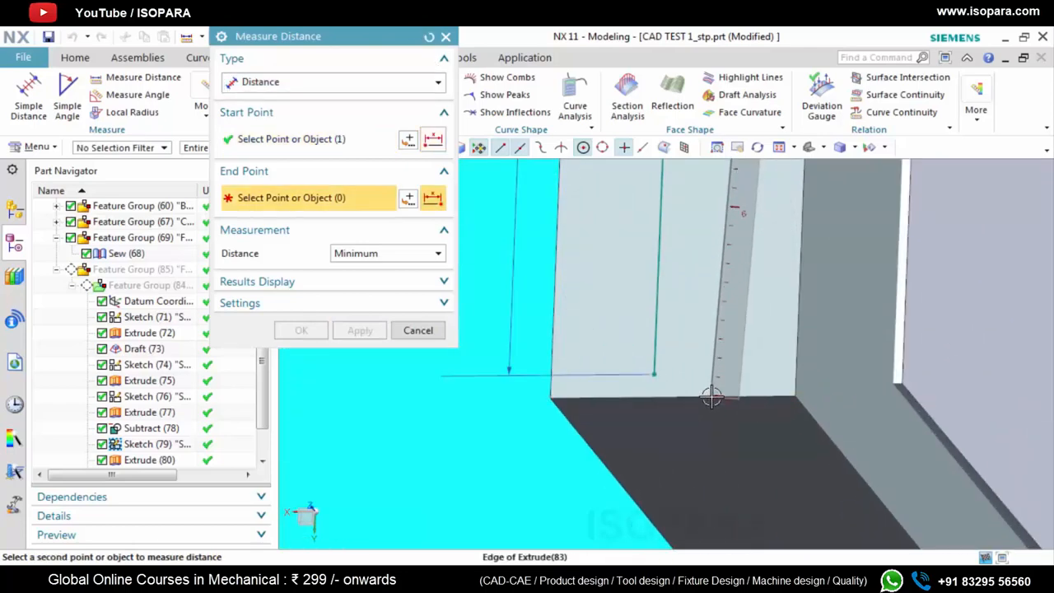
click(732, 425)
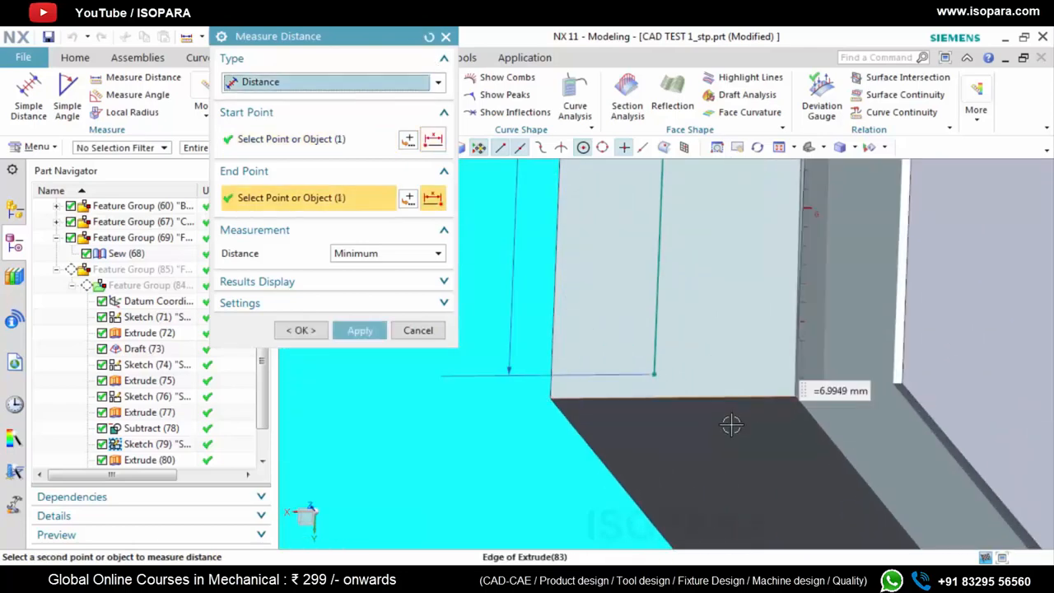
click(445, 37)
Measure the distance from the boss centre to the outer end edge of the matching reference rib
middle_drag(673, 419, 640, 381)
scroll(640, 381, down, 2)
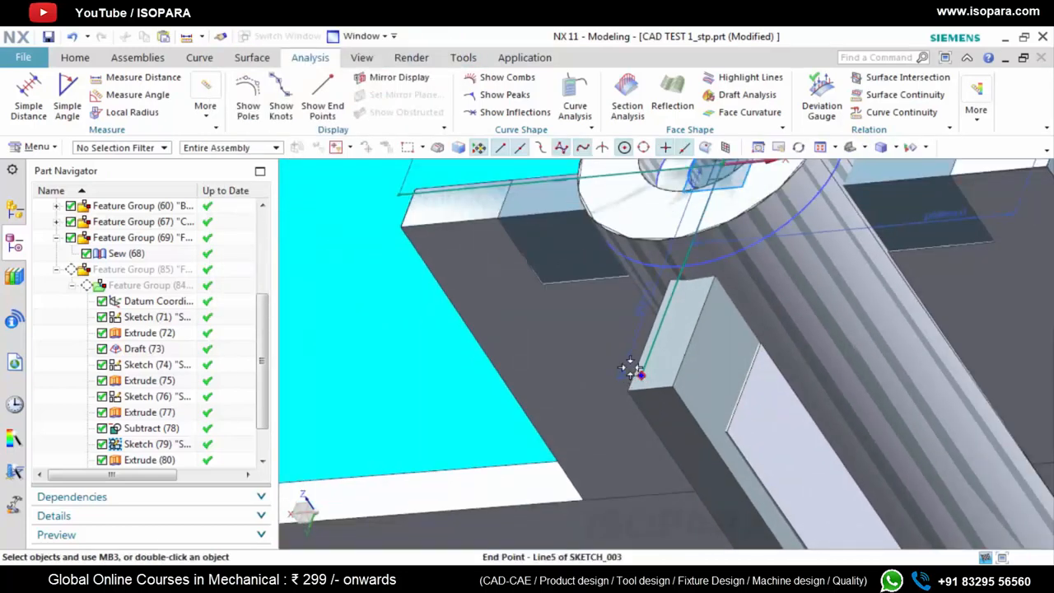
click(135, 77)
scroll(701, 398, down, 2)
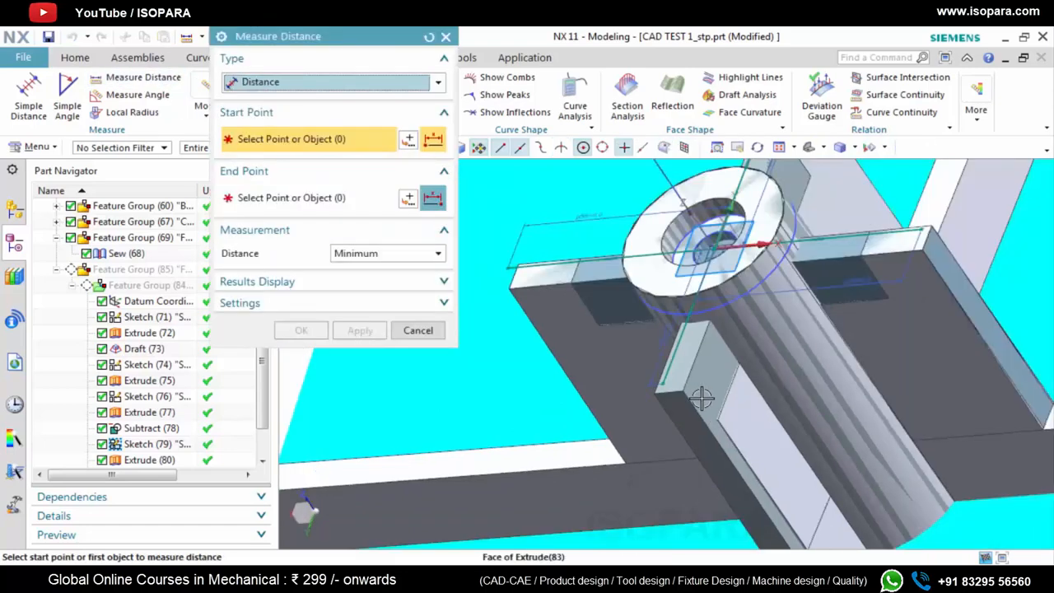
click(746, 243)
scroll(665, 393, up, 5)
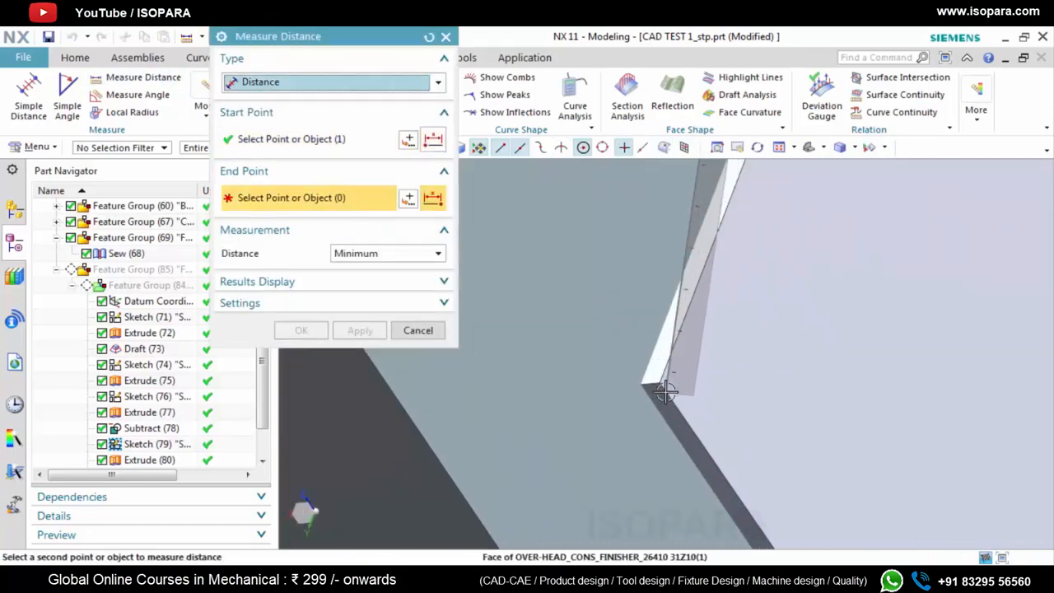
scroll(666, 392, up, 4)
click(605, 358)
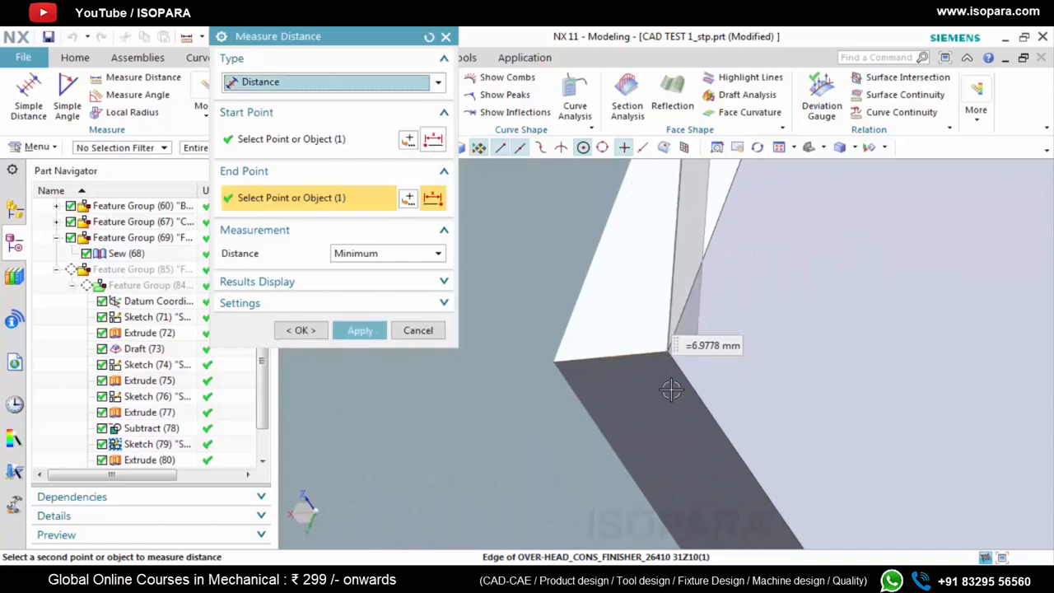
scroll(649, 413, down, 4)
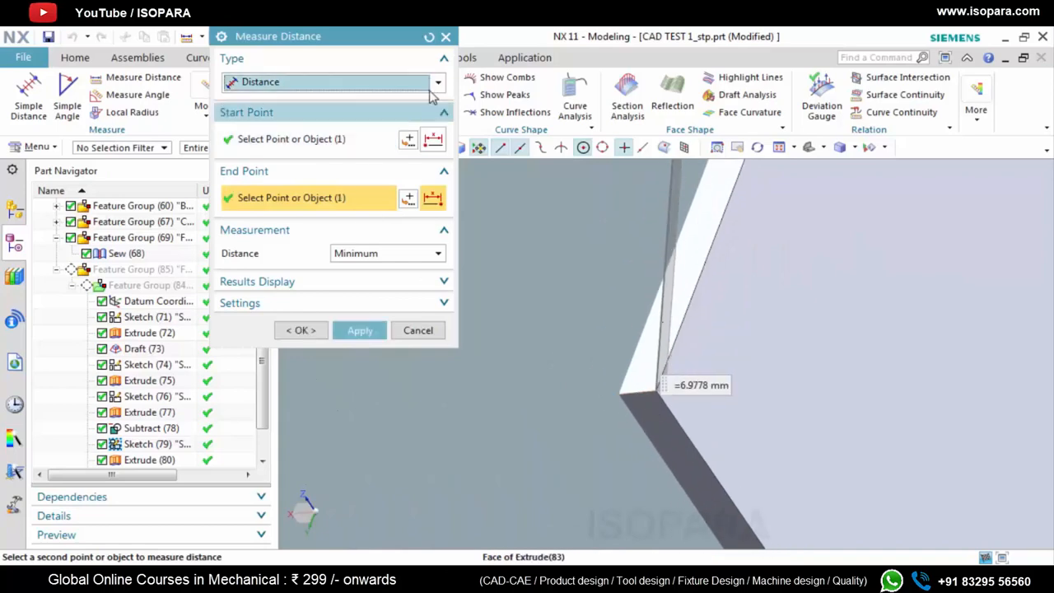
Try a projected distance measurement from the reference rib's narrow top face to the boss centre
click(428, 37)
click(439, 81)
click(284, 115)
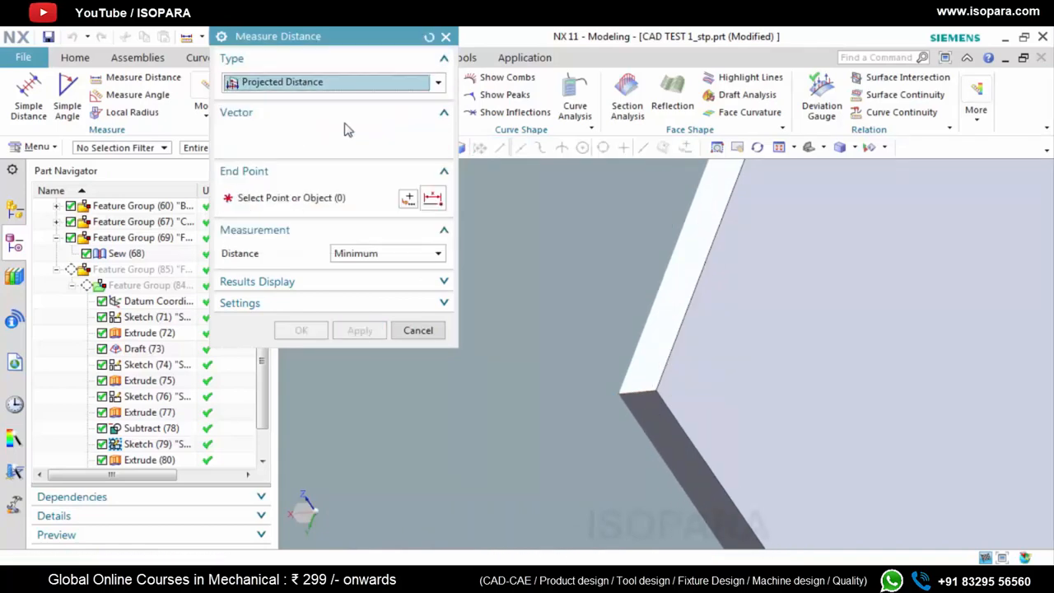
click(689, 315)
click(651, 412)
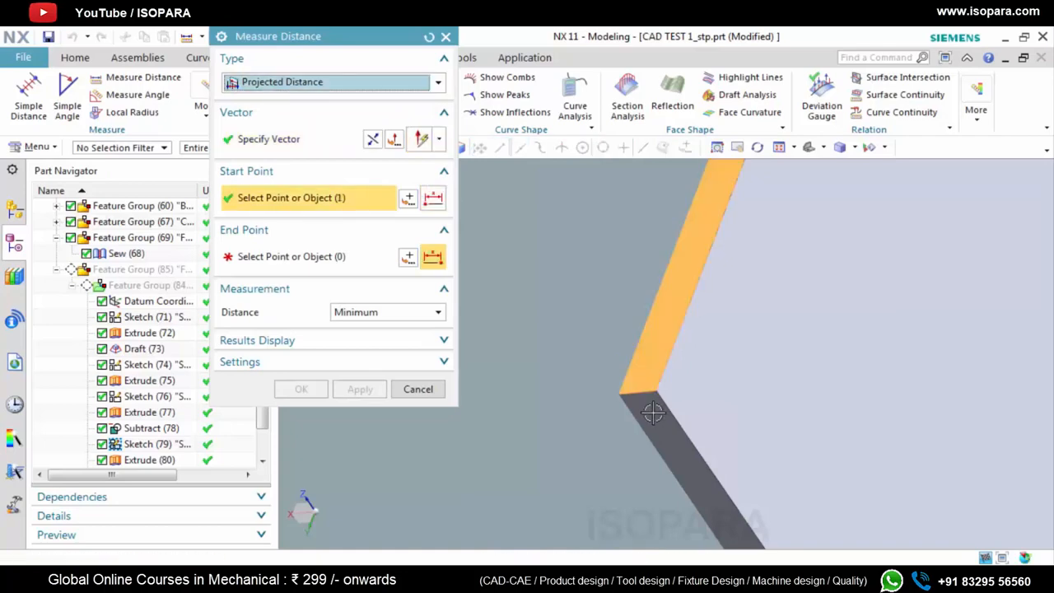
middle_drag(651, 411, 694, 416)
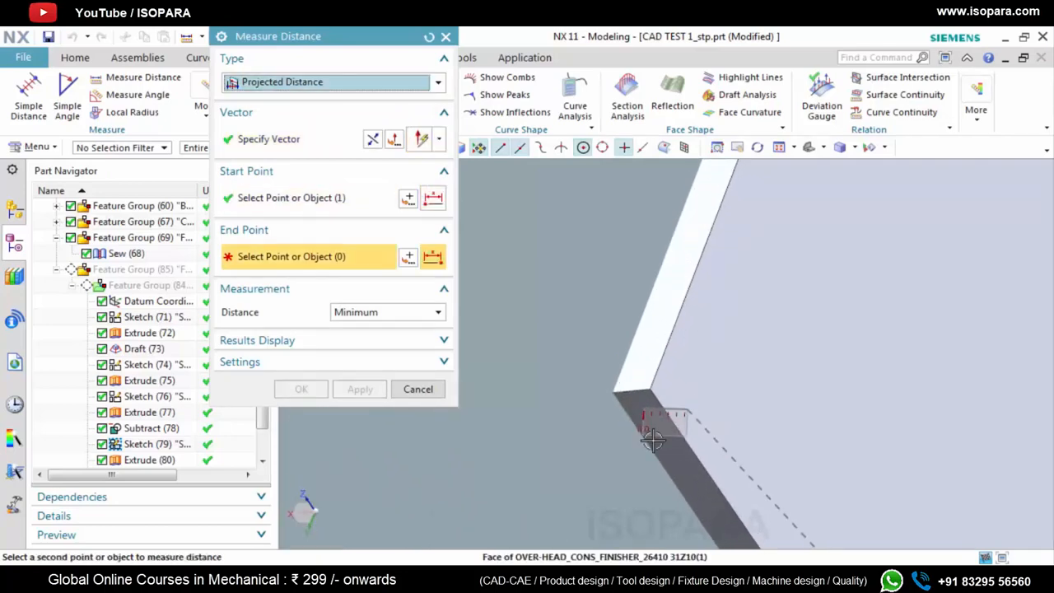
scroll(652, 441, down, 5)
scroll(664, 196, up, 3)
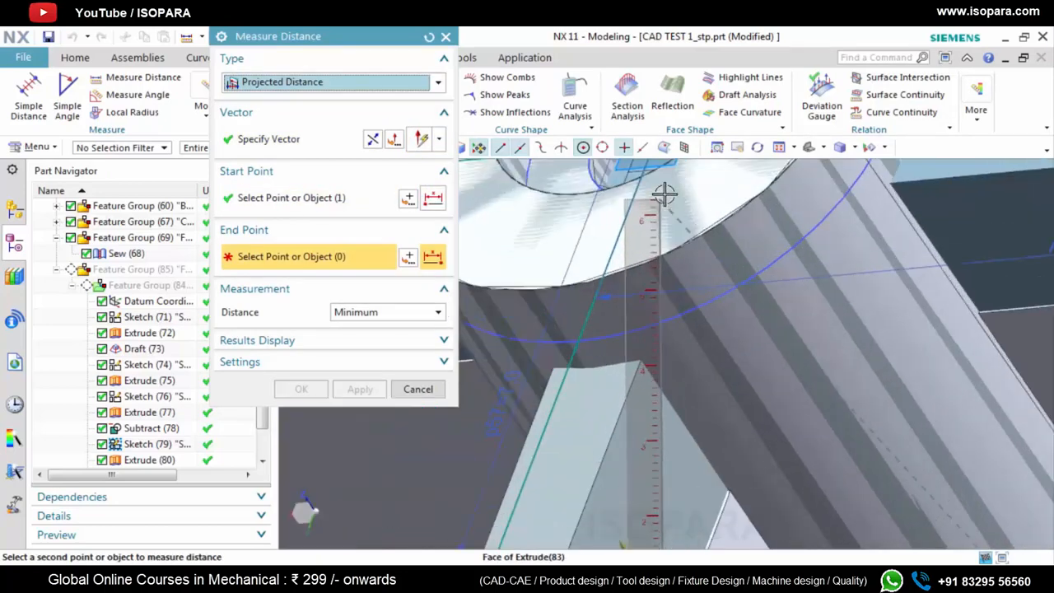
scroll(667, 272, down, 4)
scroll(678, 254, up, 6)
click(682, 258)
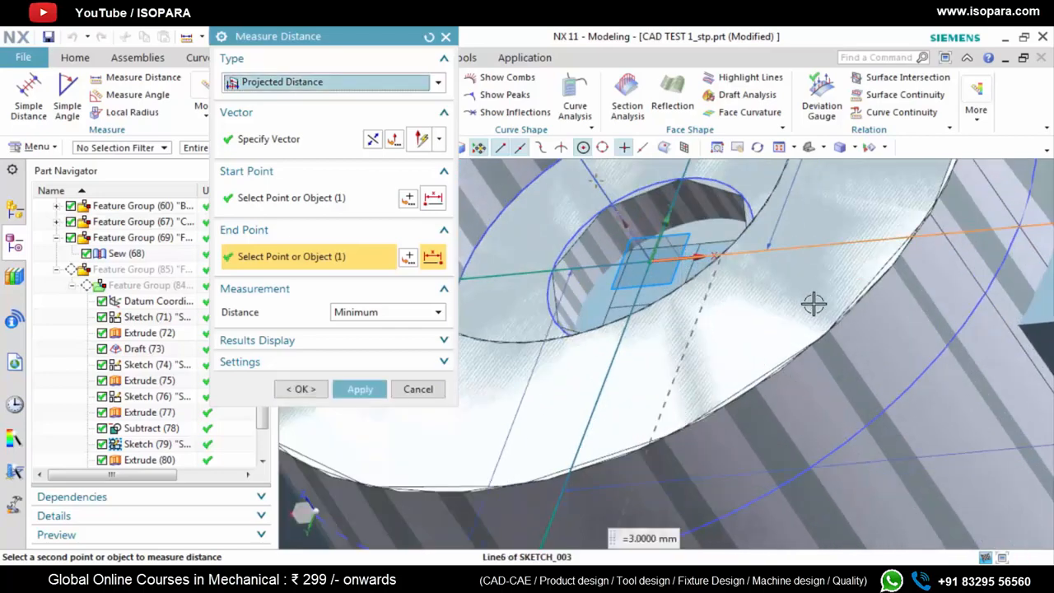
click(445, 39)
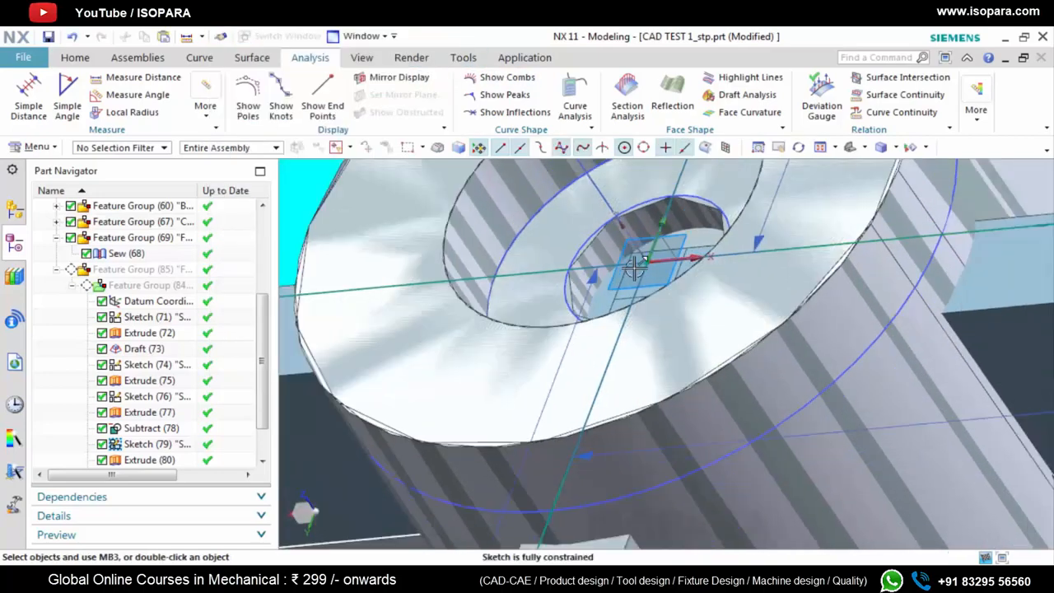
Measure the projected distance along the rib from the reference rib's outer top corner to the boss centre
scroll(635, 270, down, 5)
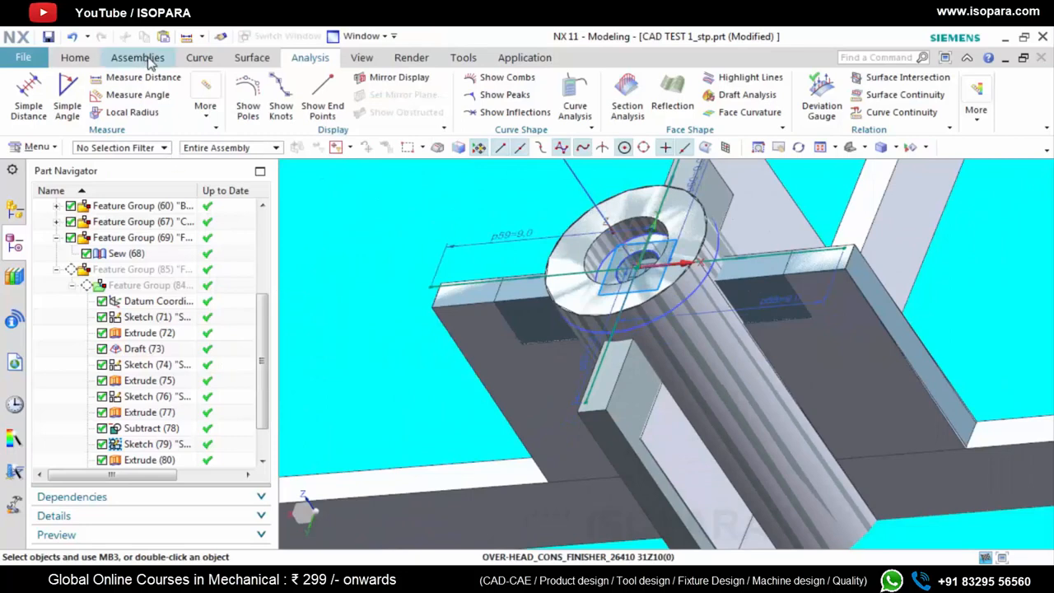
click(160, 78)
click(438, 81)
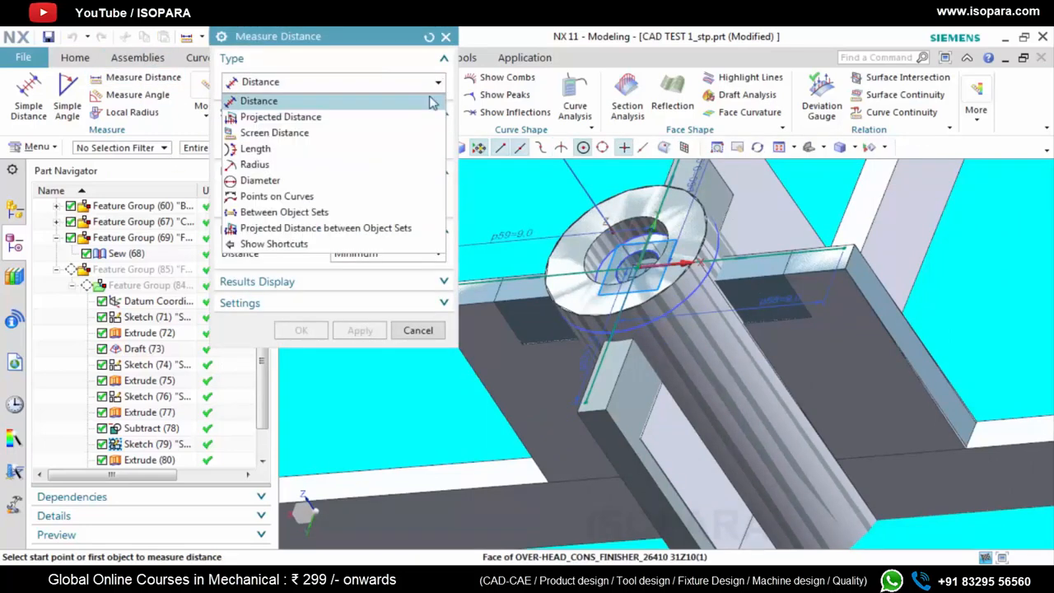
click(357, 116)
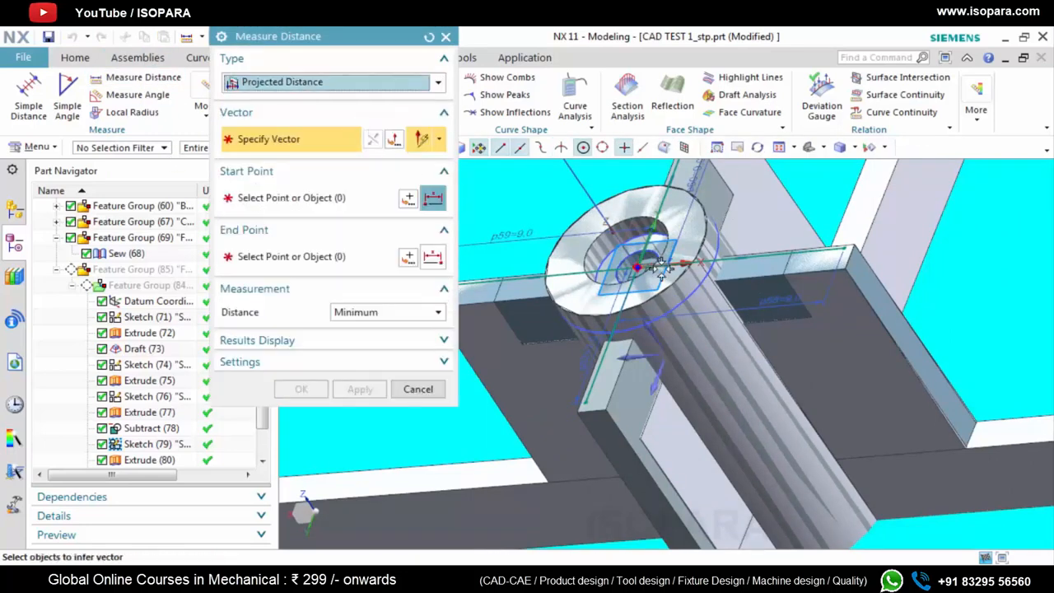
click(659, 380)
scroll(641, 431, up, 5)
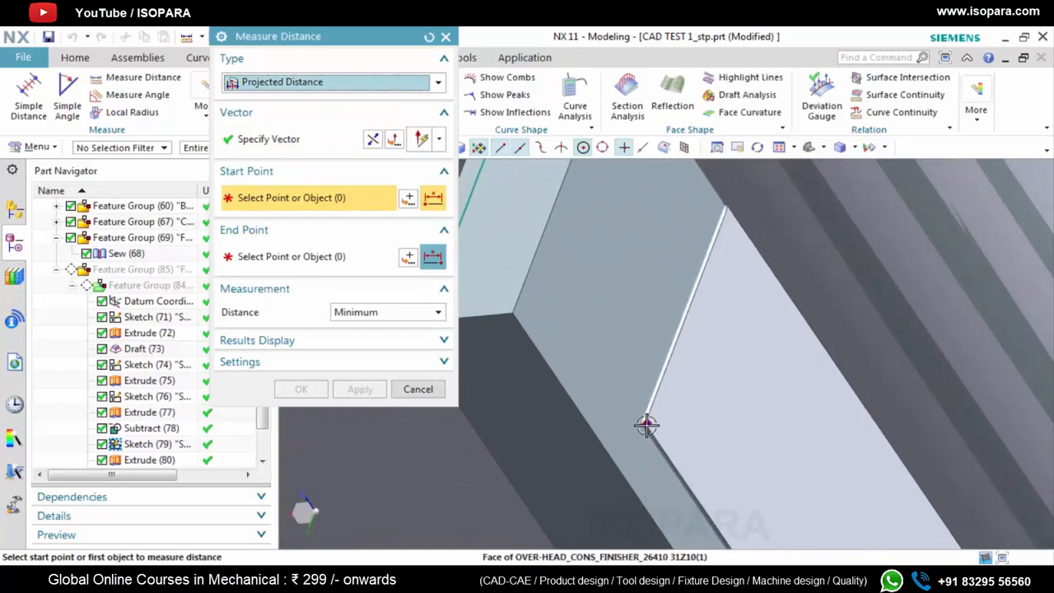
click(647, 425)
scroll(647, 412, down, 8)
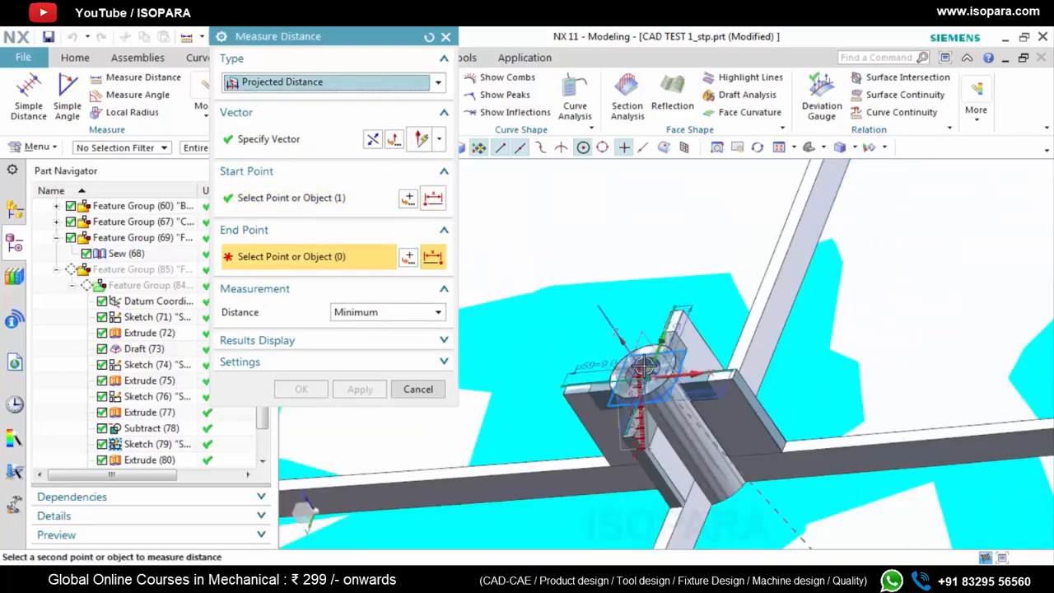
scroll(644, 372, up, 3)
click(668, 372)
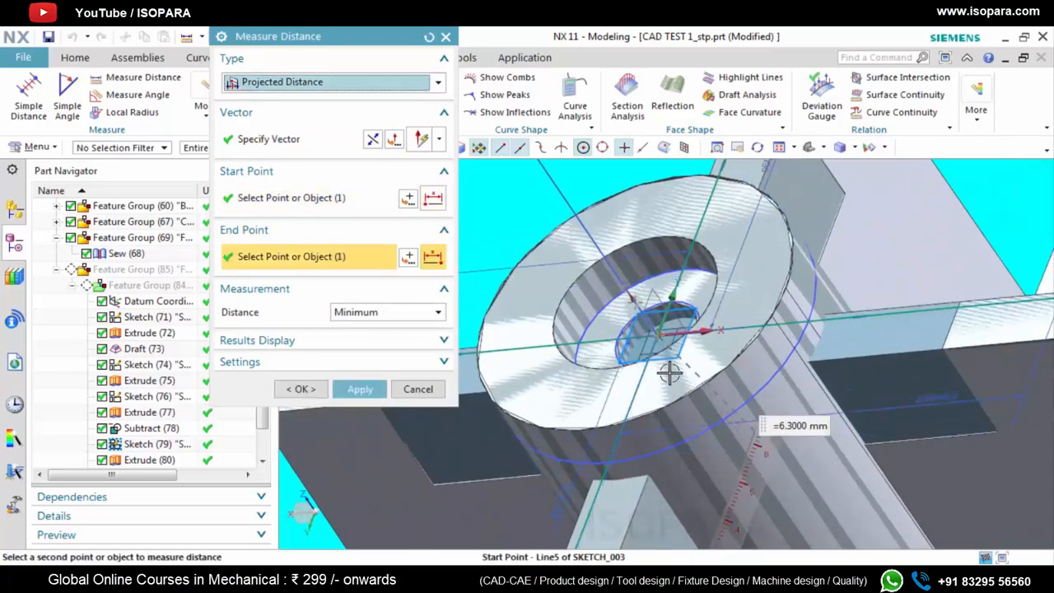
click(444, 37)
Set the shortest rib line's length dimension p57 to 6.3 mm and finish the sketch
scroll(531, 375, down, 2)
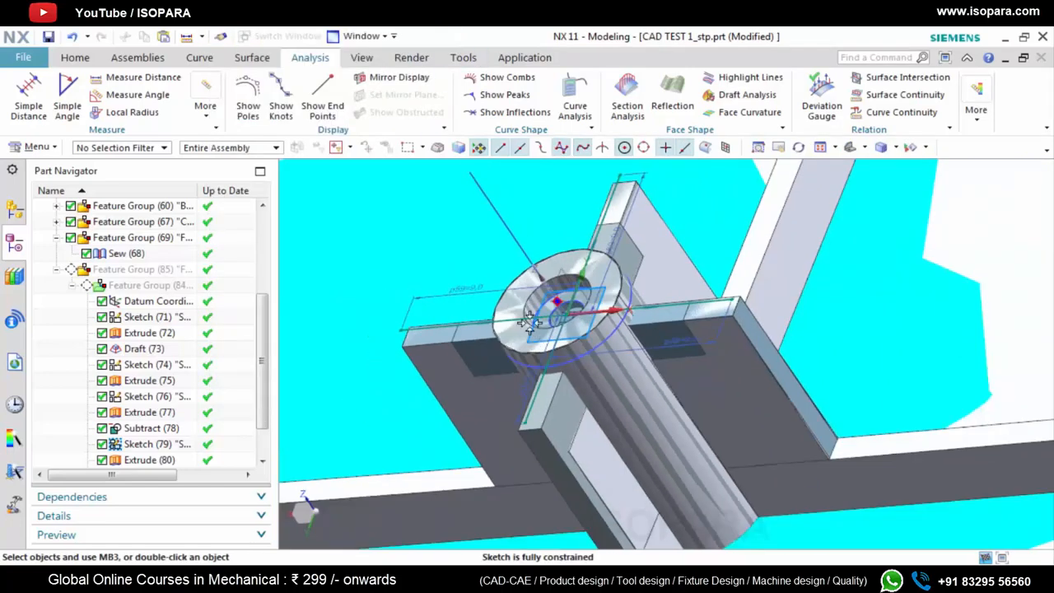
scroll(531, 375, up, 5)
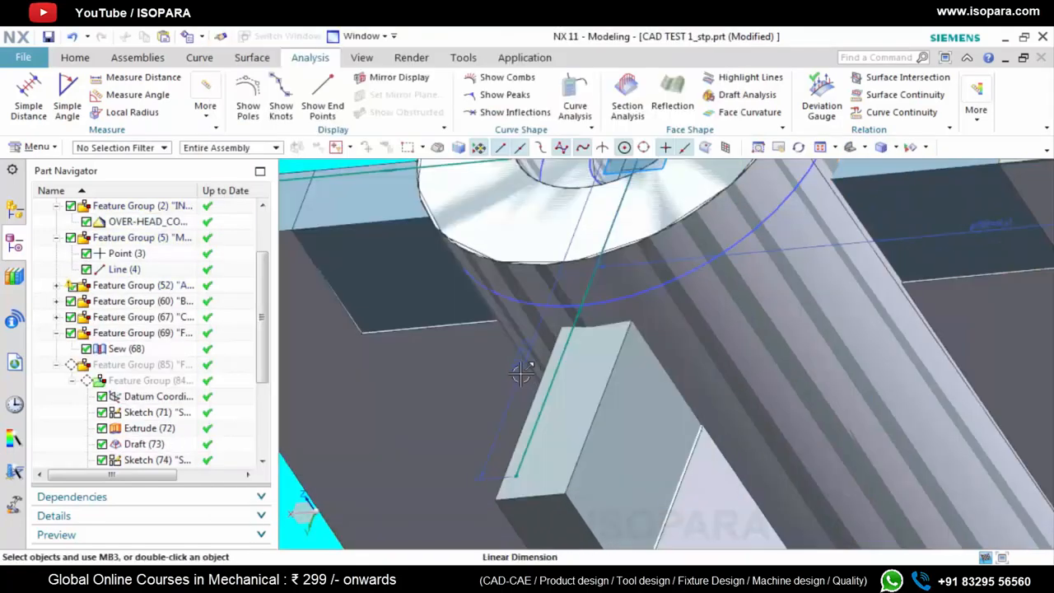
click(522, 372)
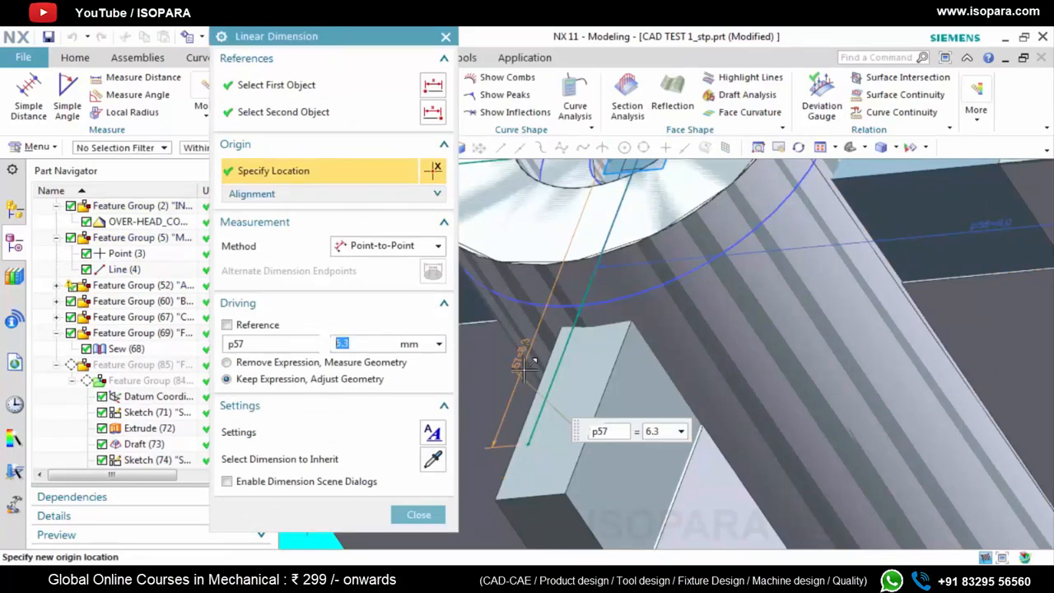
click(419, 515)
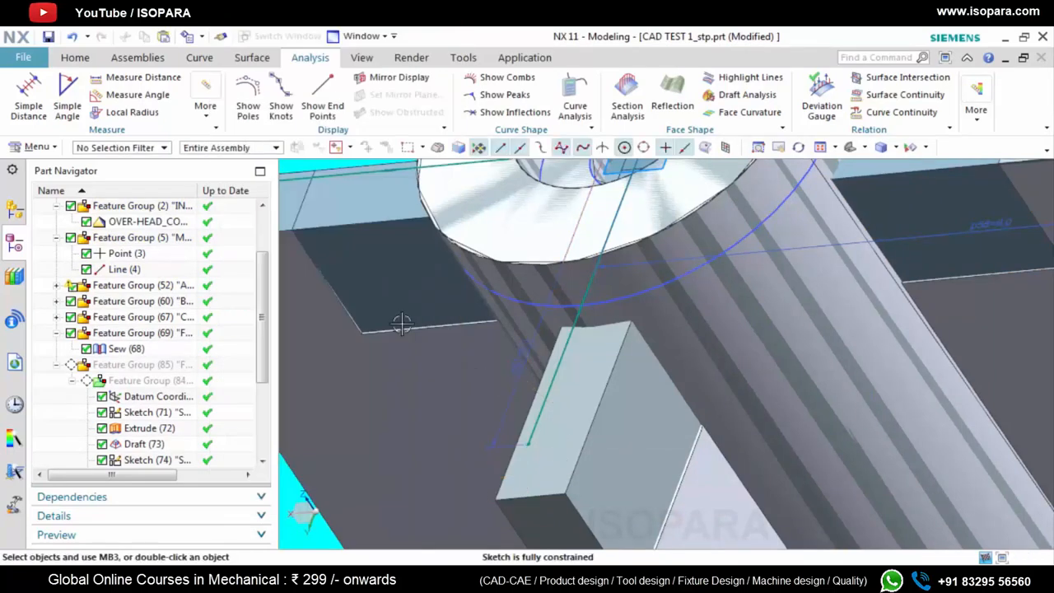
middle_drag(682, 344, 607, 347)
scroll(649, 257, up, 2)
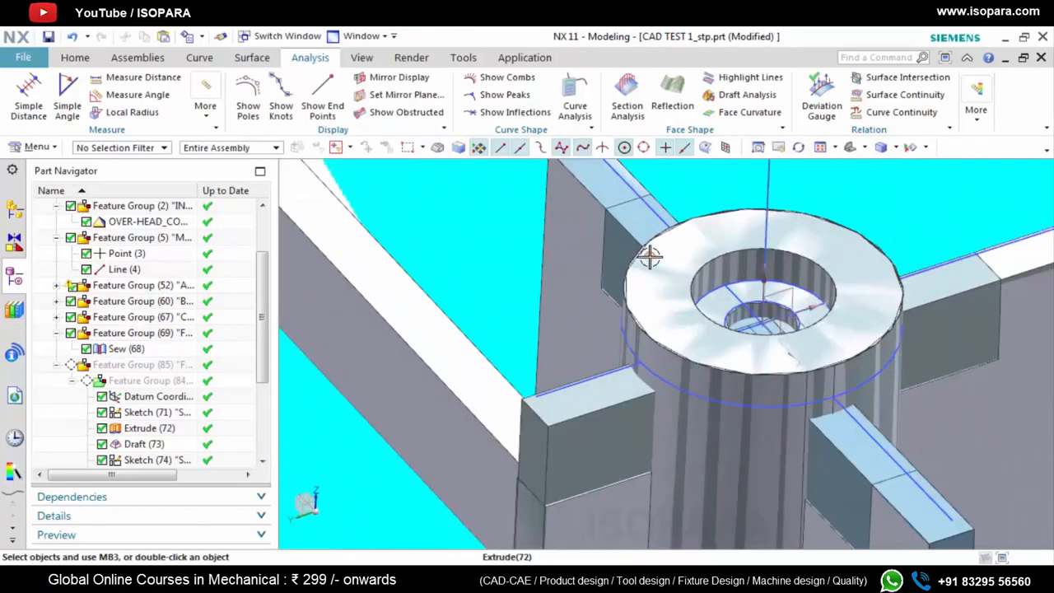
Examine the shortened rib and the other three ribs around the boss against the reference ribs
middle_drag(650, 257, 626, 297)
scroll(662, 288, down, 3)
scroll(628, 319, down, 4)
scroll(626, 320, down, 3)
scroll(626, 296, up, 6)
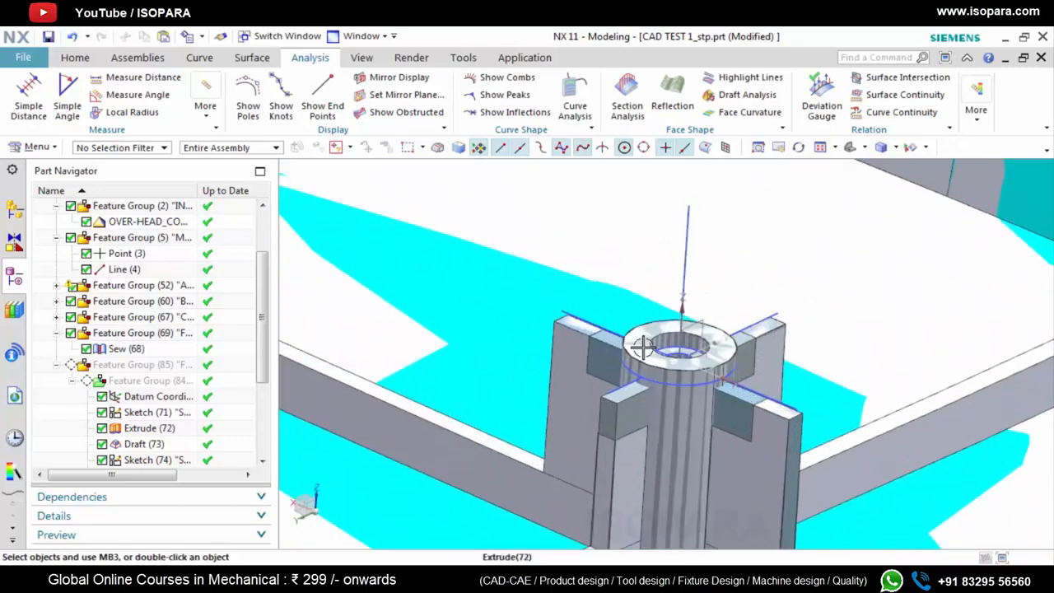
middle_drag(640, 348, 626, 350)
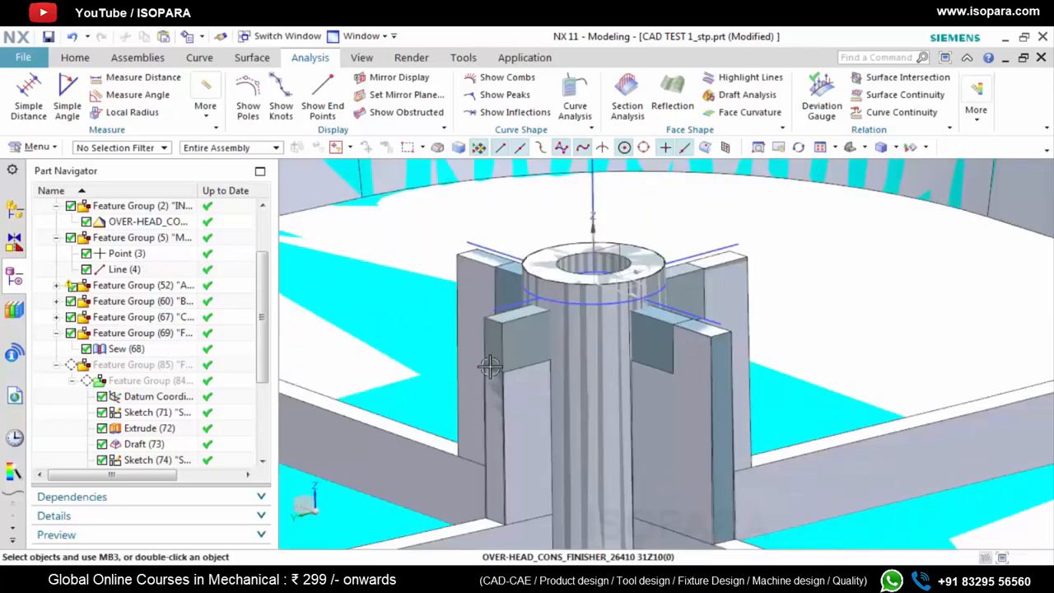
scroll(489, 365, up, 2)
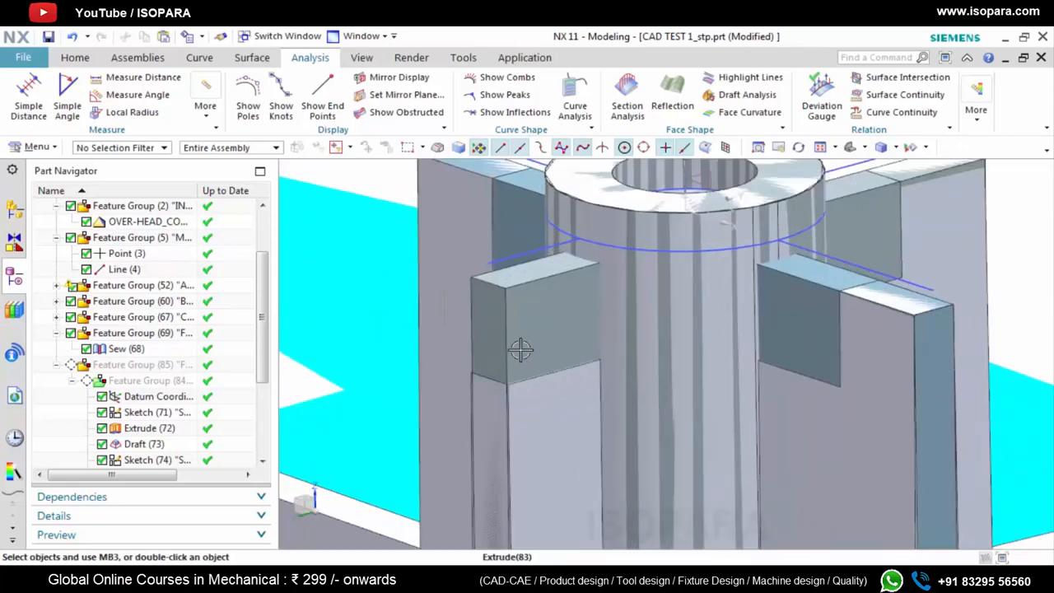
click(95, 58)
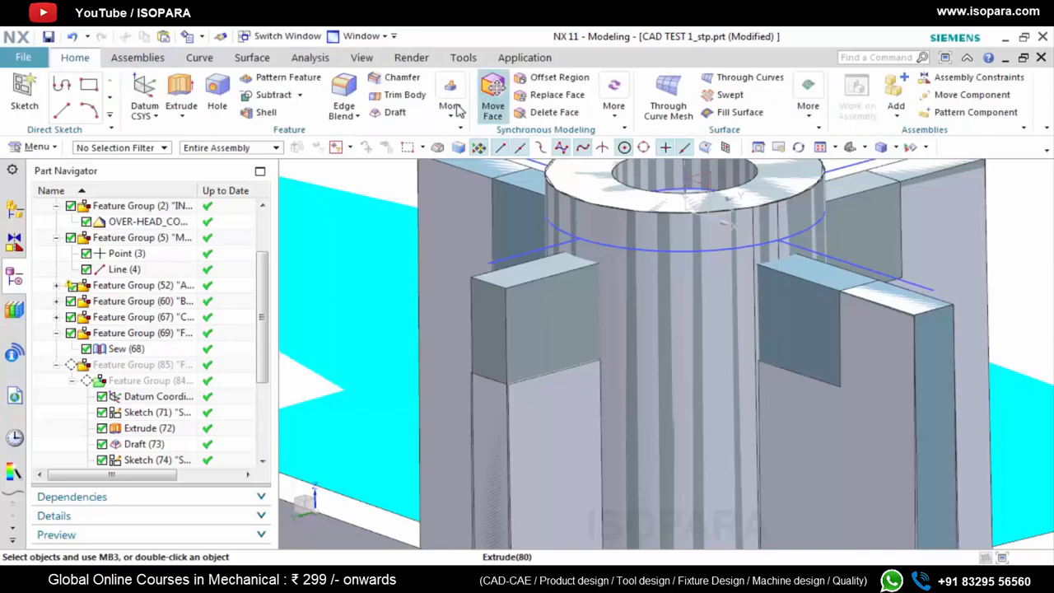
click(394, 116)
scroll(742, 370, down, 2)
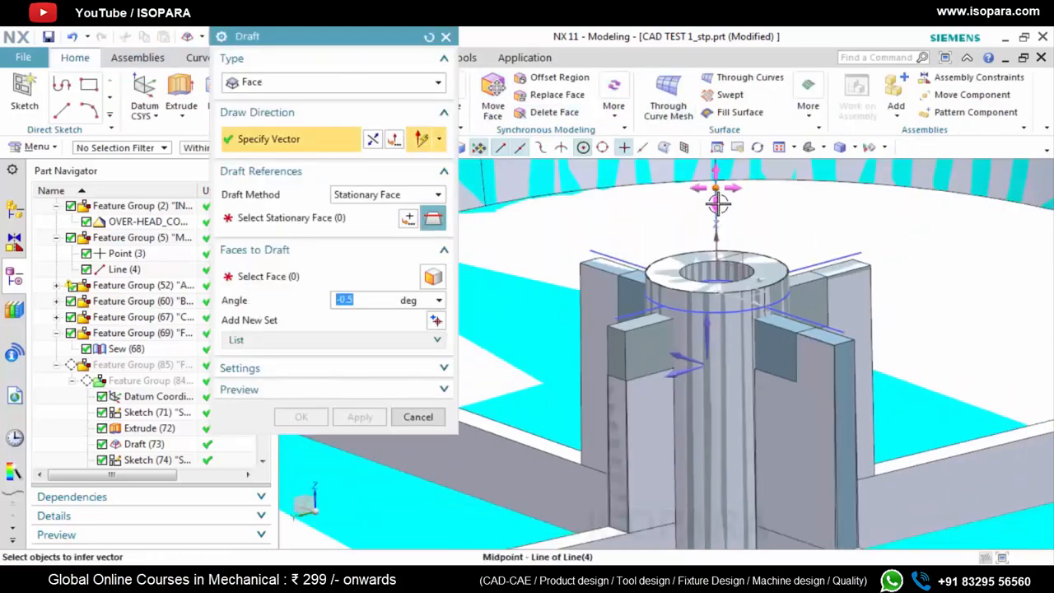
scroll(717, 203, up, 2)
click(712, 202)
scroll(683, 342, down, 2)
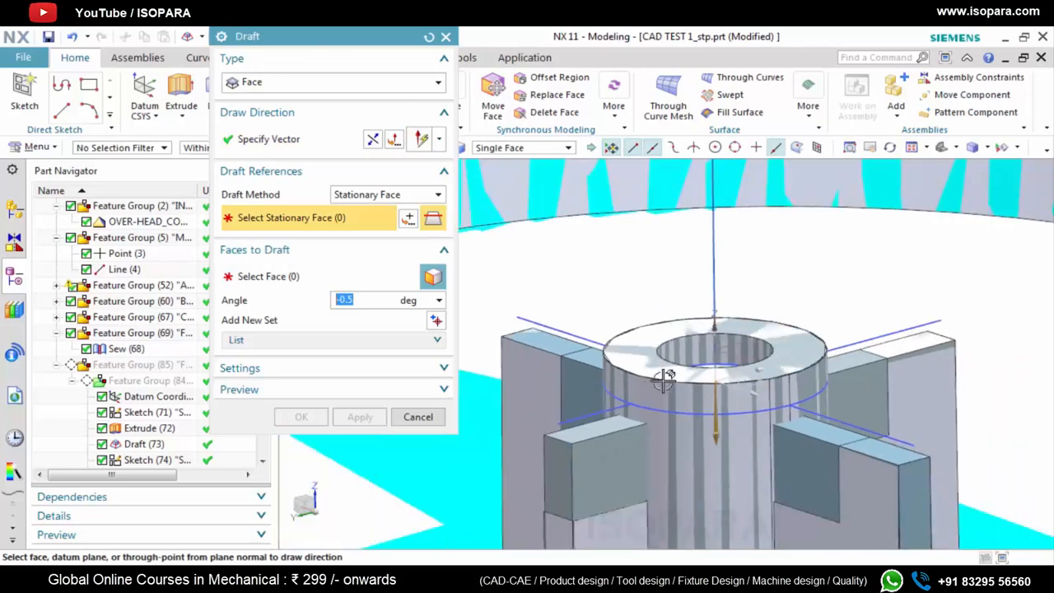
key(Escape)
Hide the reference tray body around the rebuilt screw boss and its ribs
scroll(605, 356, down, 3)
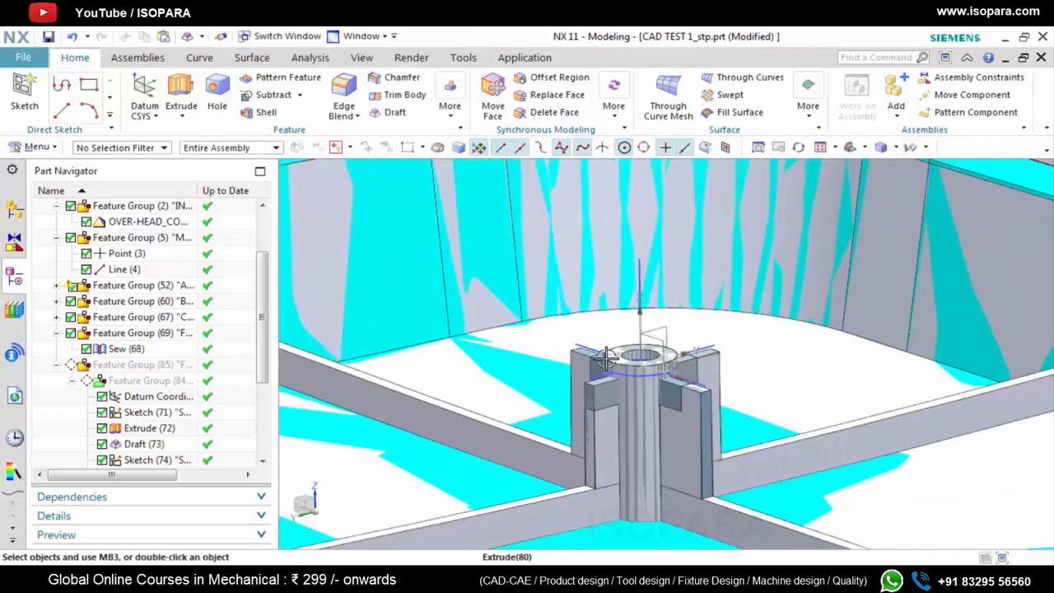
click(539, 445)
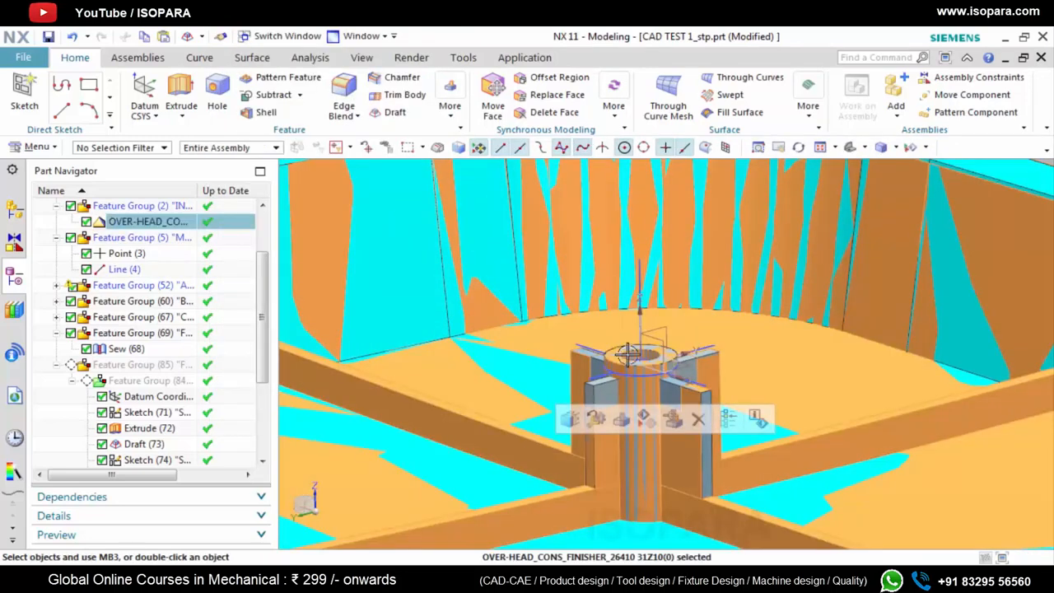
click(645, 419)
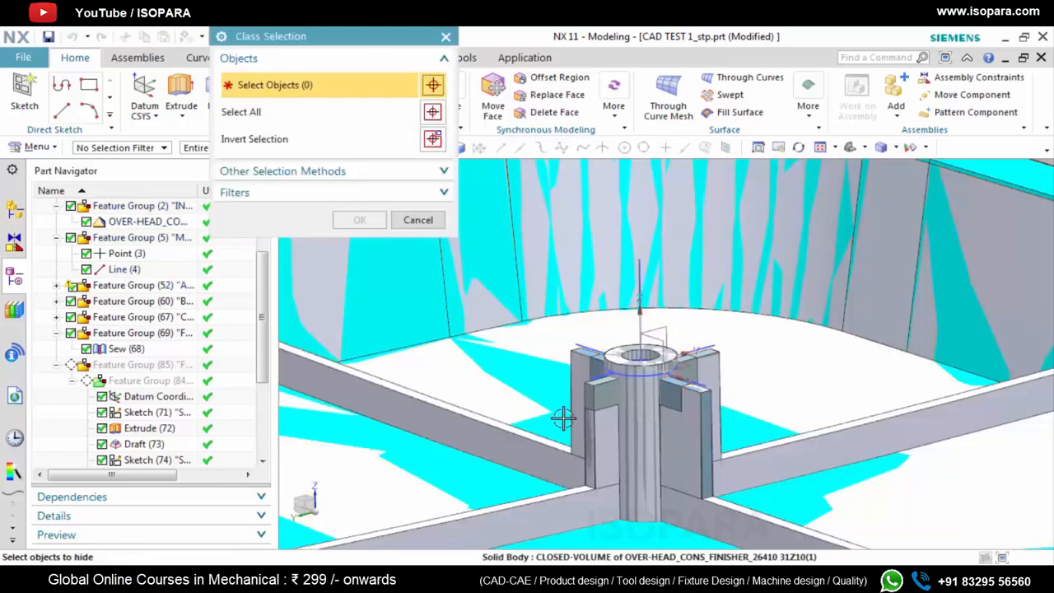
click(489, 435)
click(360, 220)
Draft both side faces of the first rib by -0.5° along the boss axis, with its top face stationary
scroll(639, 363, up, 5)
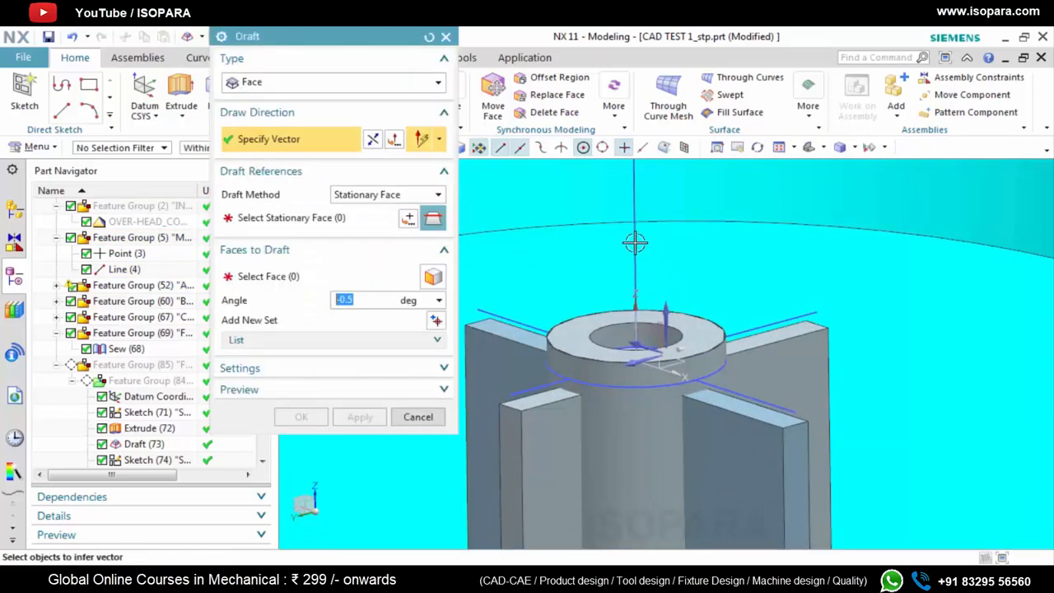
click(633, 179)
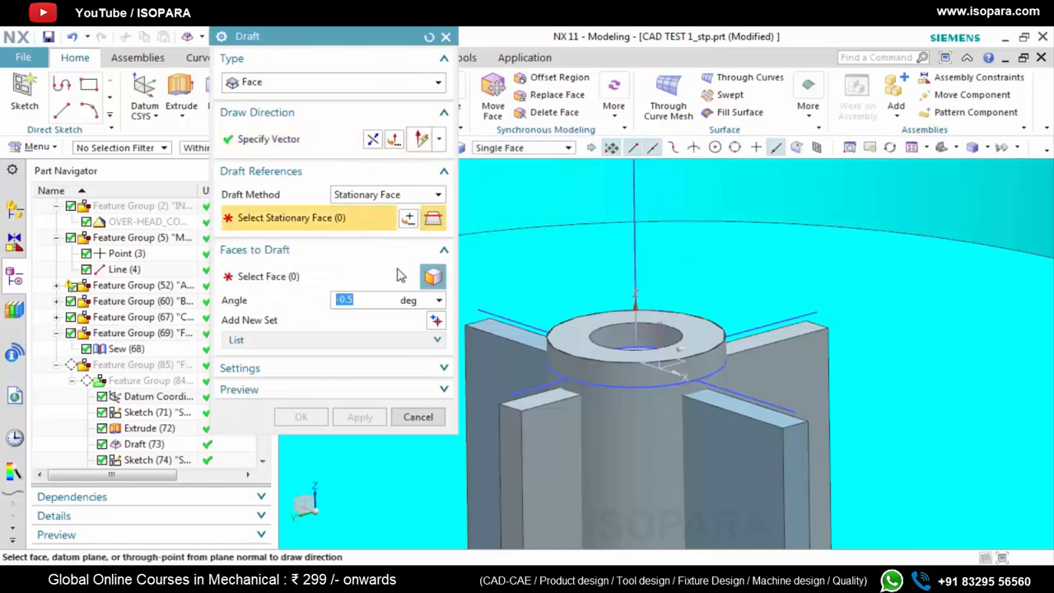
scroll(792, 348, down, 5)
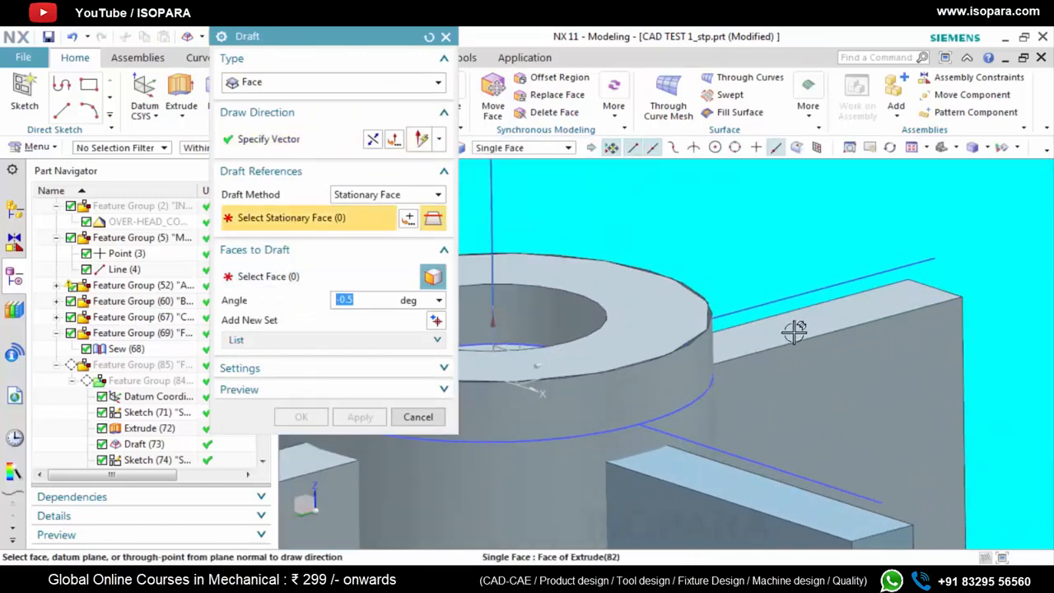
click(795, 336)
click(305, 280)
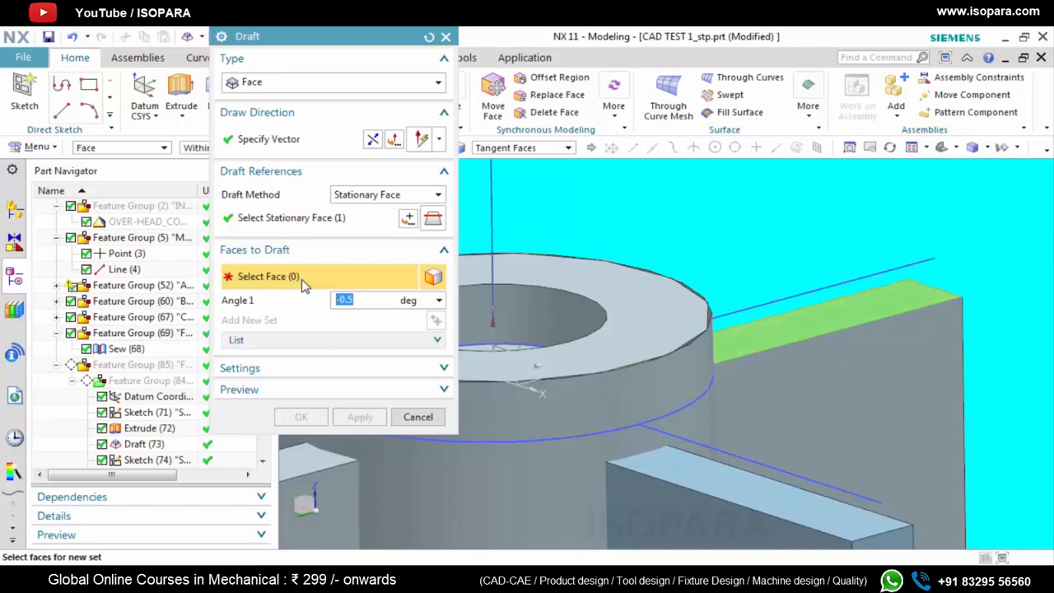
click(826, 381)
middle_drag(826, 381, 809, 360)
click(845, 315)
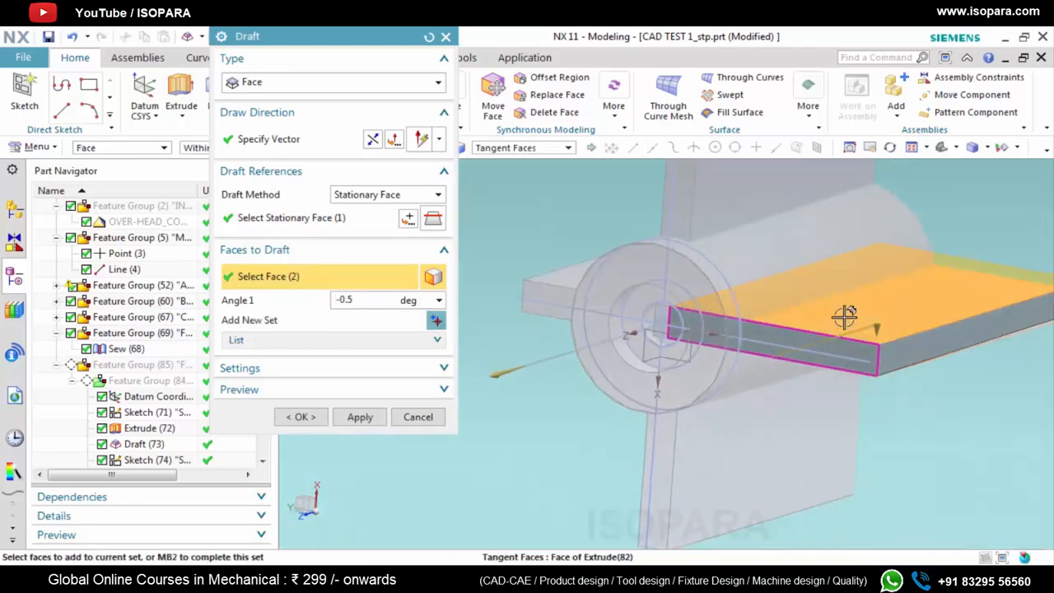
click(360, 417)
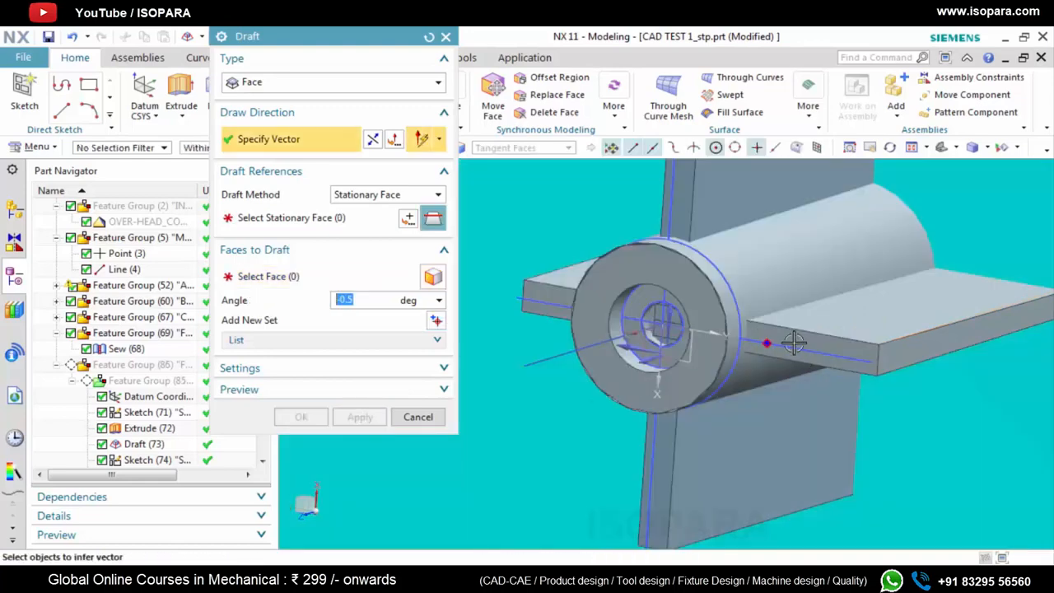
Draft both side faces of a second rib by -0.5° along the boss axis, keeping that rib's top face stationary
scroll(753, 286, up, 3)
scroll(735, 350, down, 2)
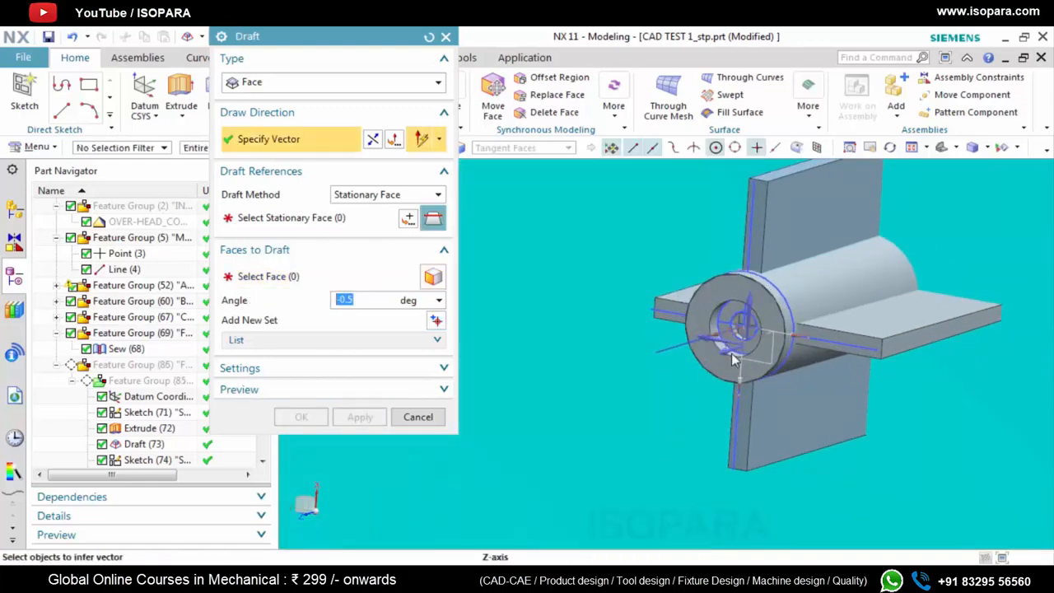
middle_drag(736, 358, 715, 298)
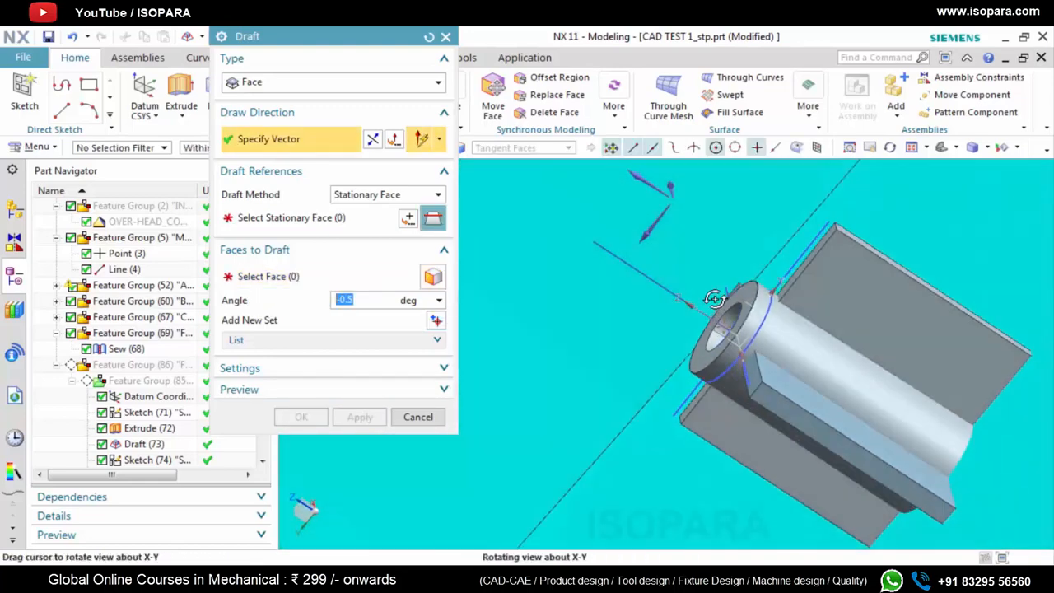
click(639, 271)
scroll(745, 350, down, 5)
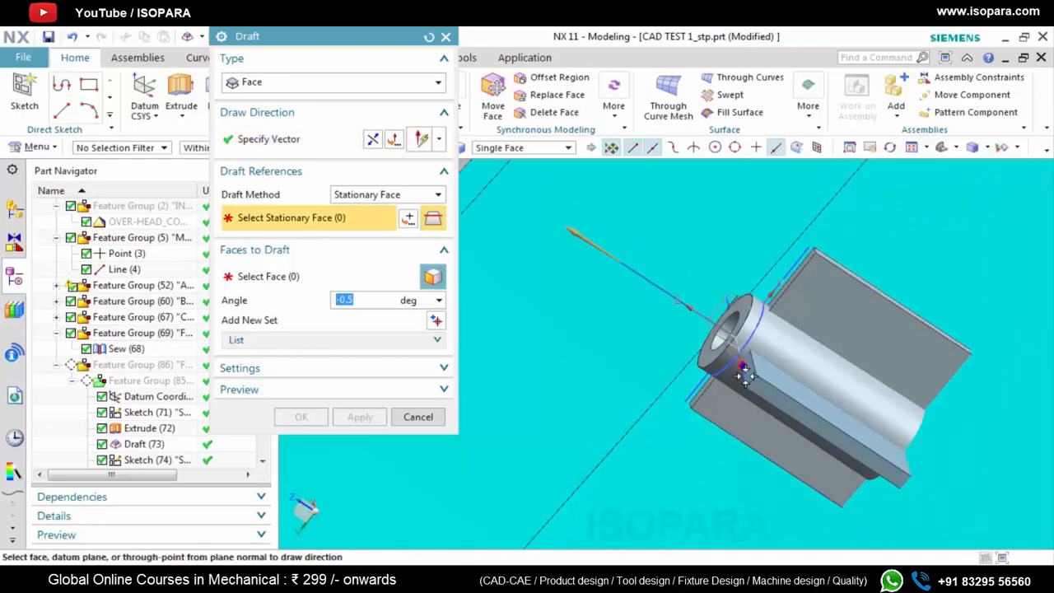
click(753, 350)
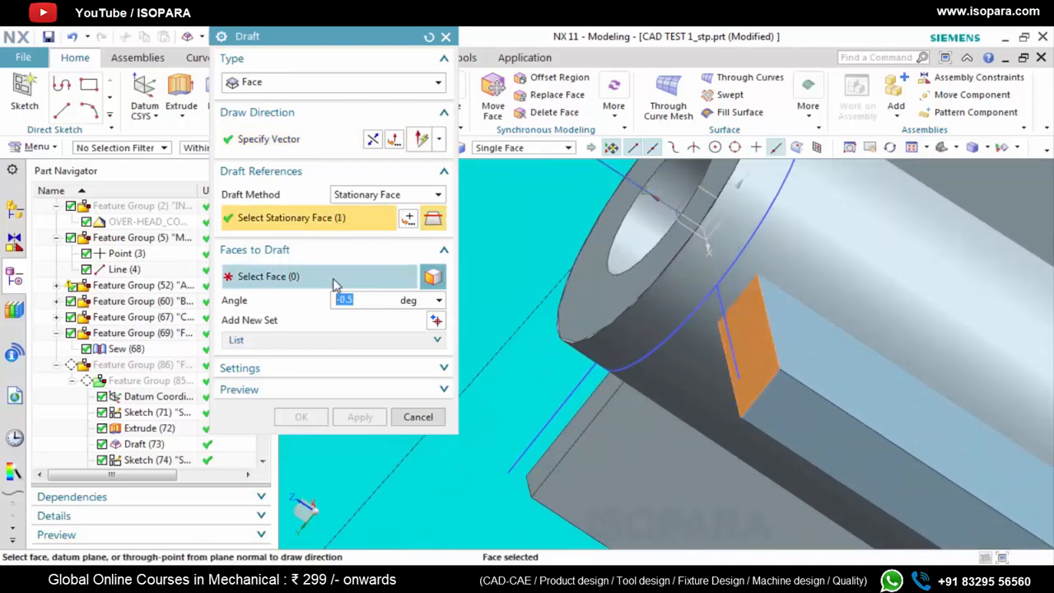
click(791, 387)
middle_drag(788, 392, 743, 431)
click(743, 431)
click(360, 417)
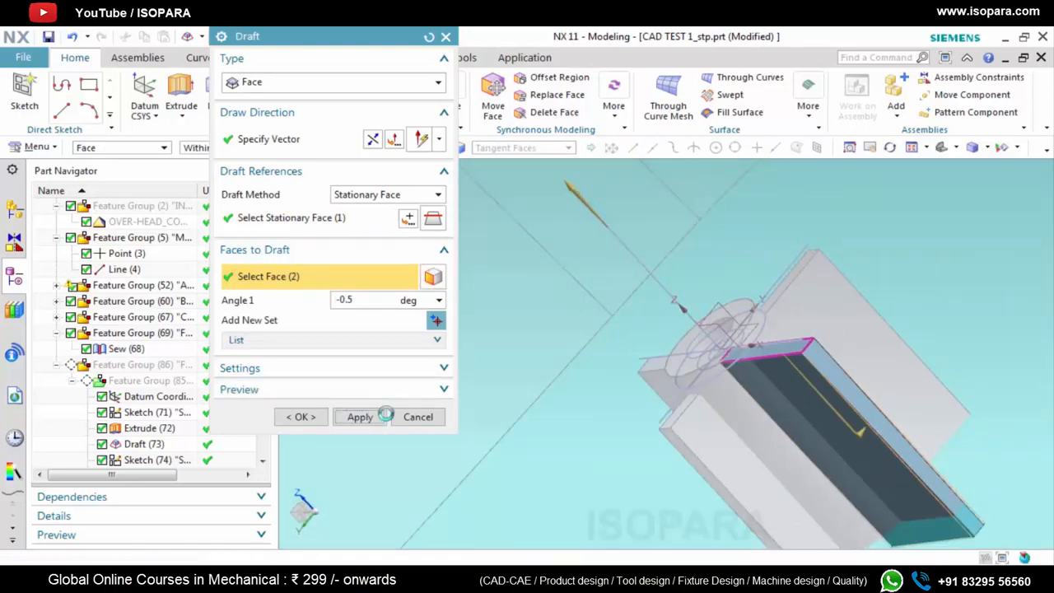
Draft the third rib's two side faces by -0.5° from its stationary top face, using the boss axis as draw direction
click(627, 249)
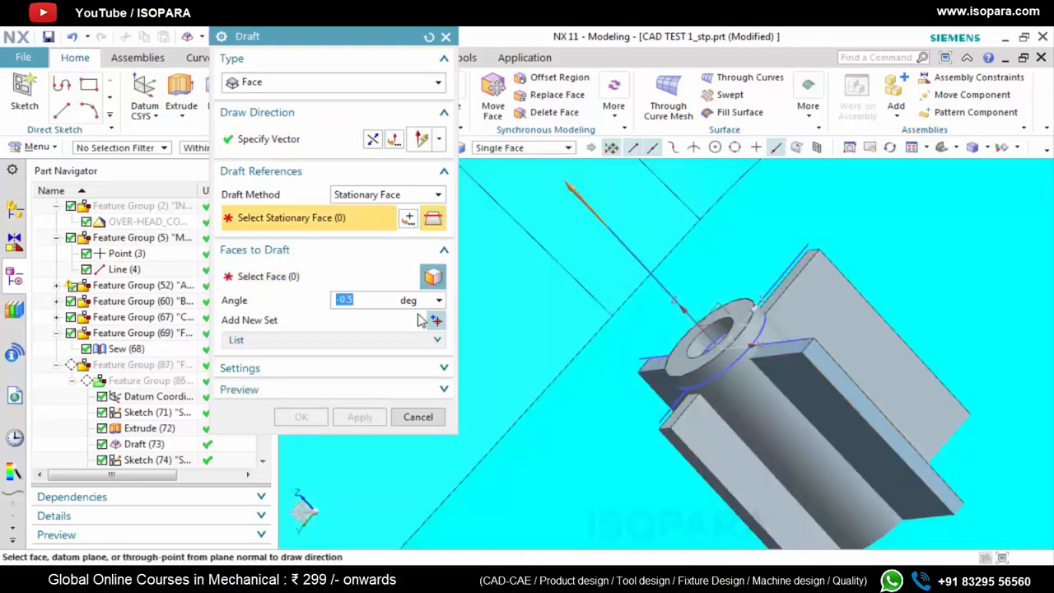
click(306, 282)
click(304, 224)
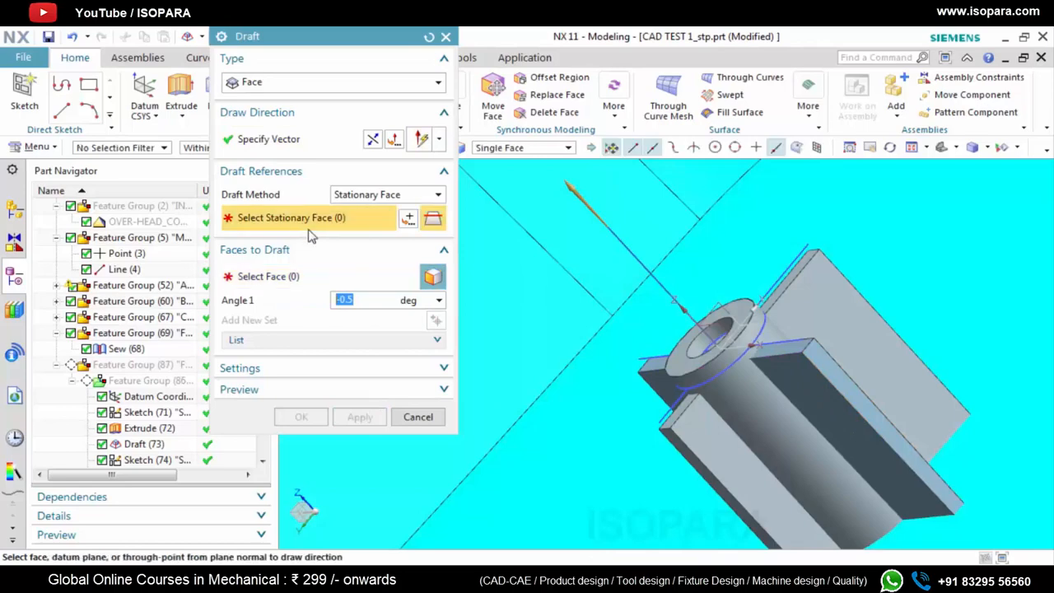
scroll(618, 329, up, 5)
click(607, 317)
click(320, 276)
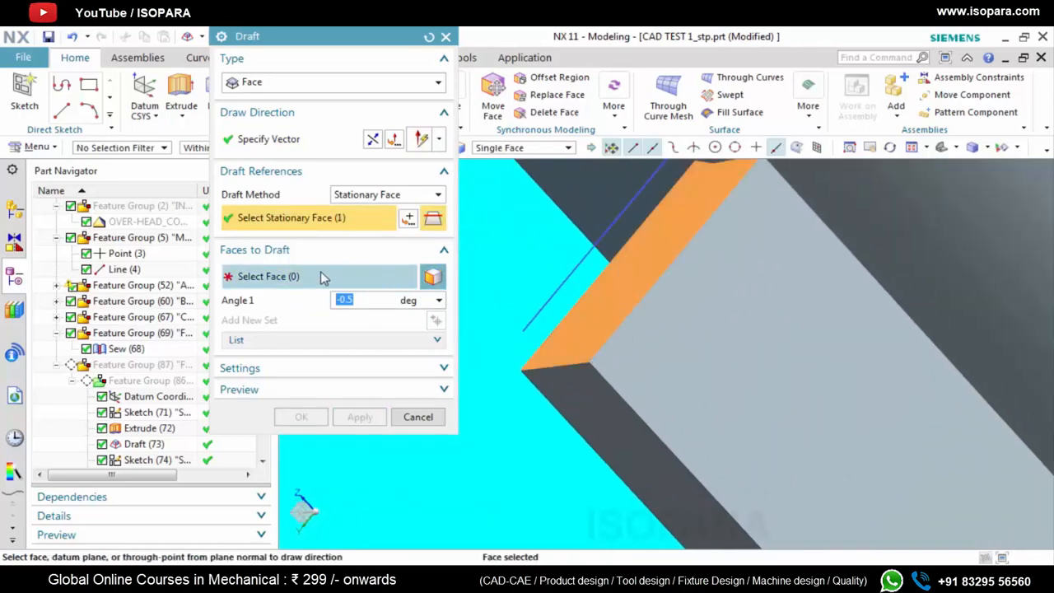
click(644, 356)
middle_drag(642, 358, 711, 350)
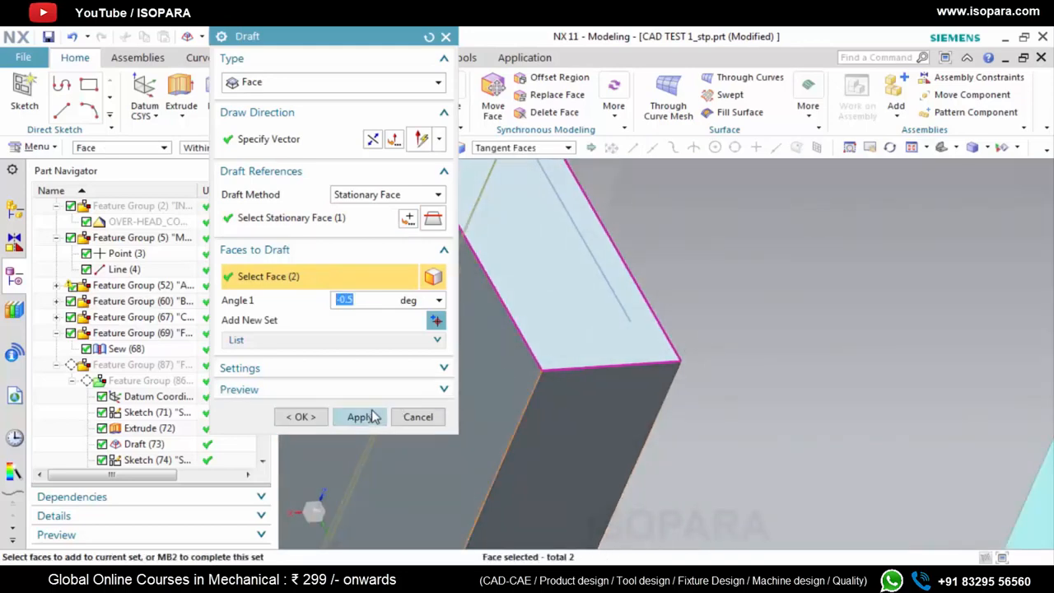
click(360, 417)
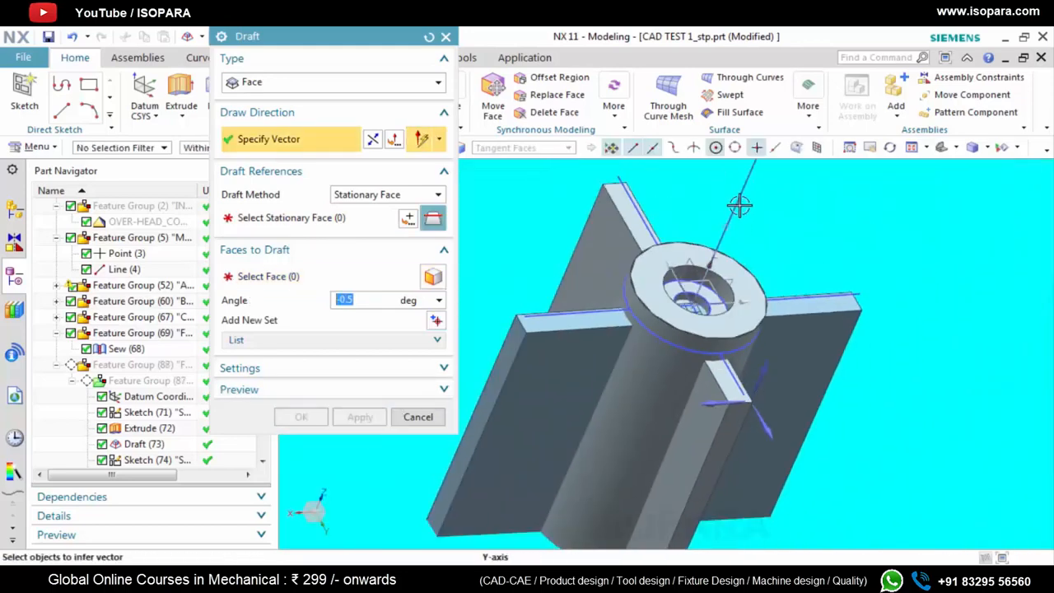
Draft the remaining fourth rib's two side faces by -0.5° from its top face along the boss axis and finish drafting
click(740, 206)
scroll(521, 298, up, 3)
click(539, 317)
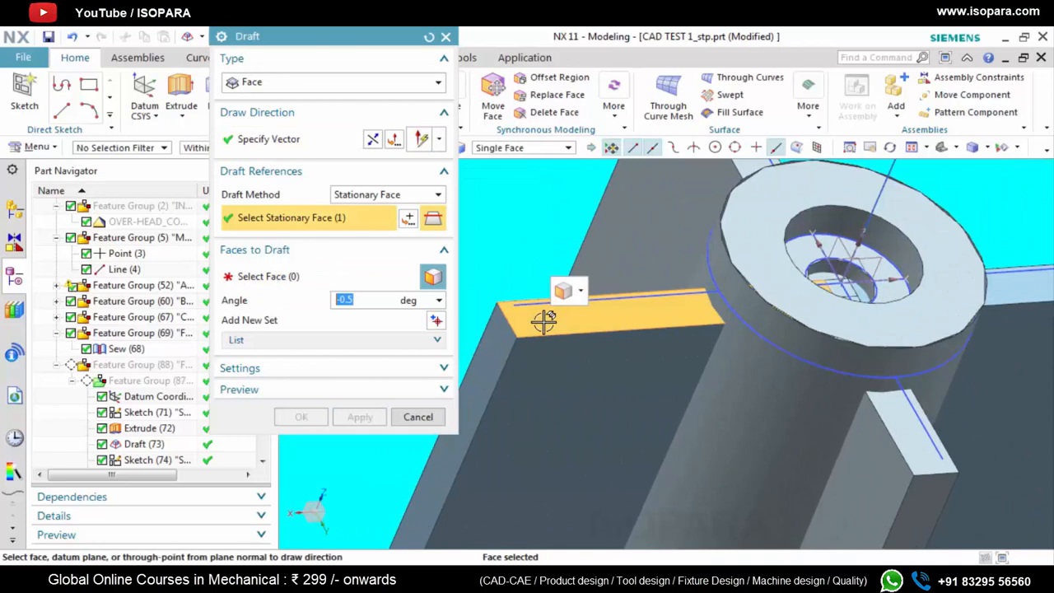
click(269, 281)
click(529, 367)
middle_drag(539, 332, 561, 367)
click(300, 416)
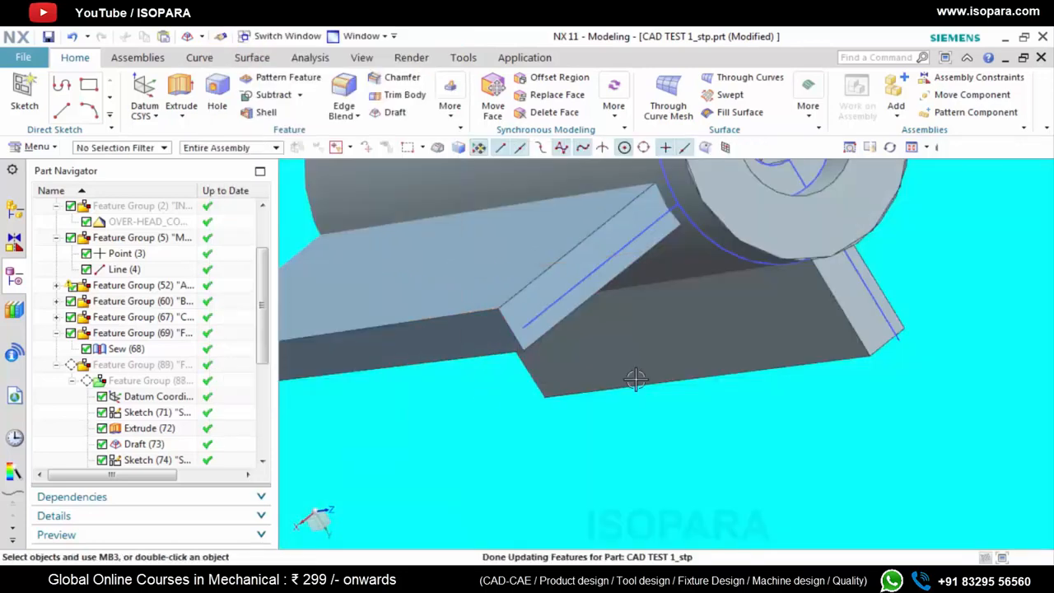
Examine the four drafted ribs and the stepped-bore boss from several angles
scroll(673, 323, down, 5)
middle_drag(681, 326, 637, 283)
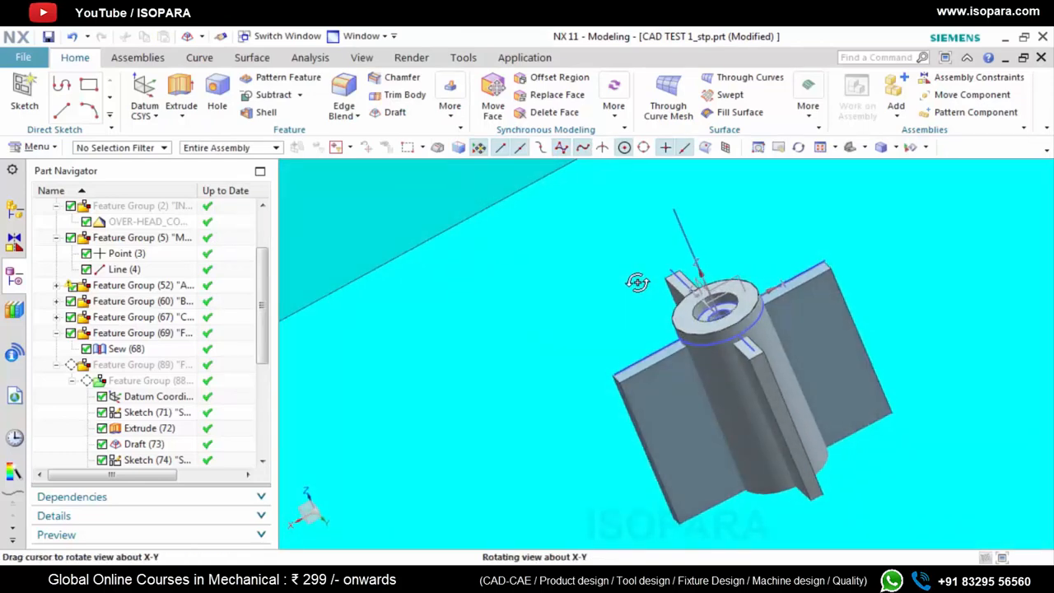
scroll(644, 289, down, 3)
middle_drag(690, 342, 589, 336)
scroll(701, 320, up, 5)
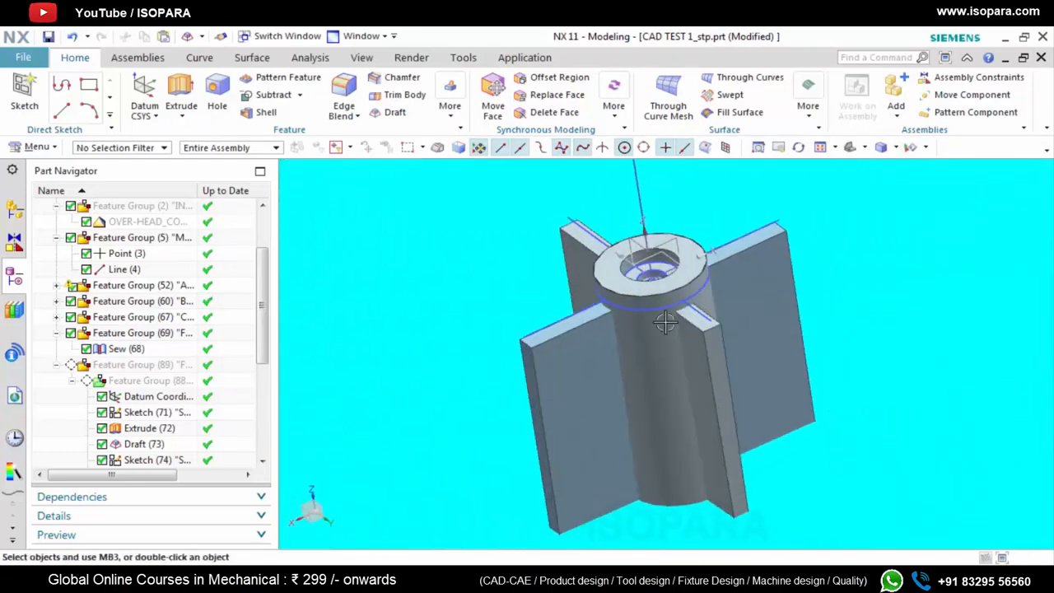
scroll(585, 338, down, 3)
scroll(581, 339, up, 3)
scroll(582, 339, down, 3)
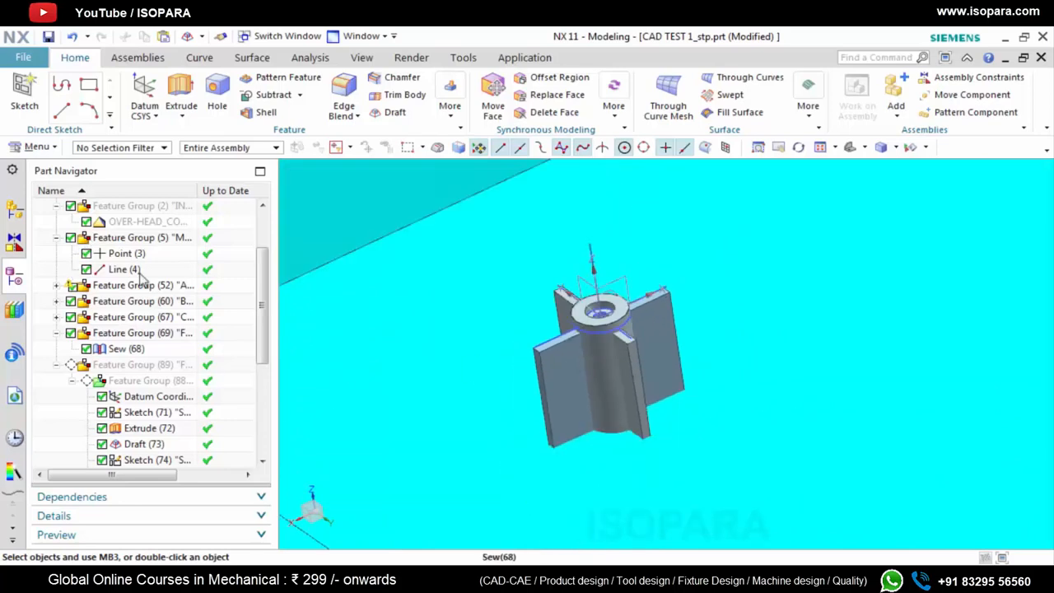
scroll(143, 284, up, 2)
scroll(543, 342, up, 4)
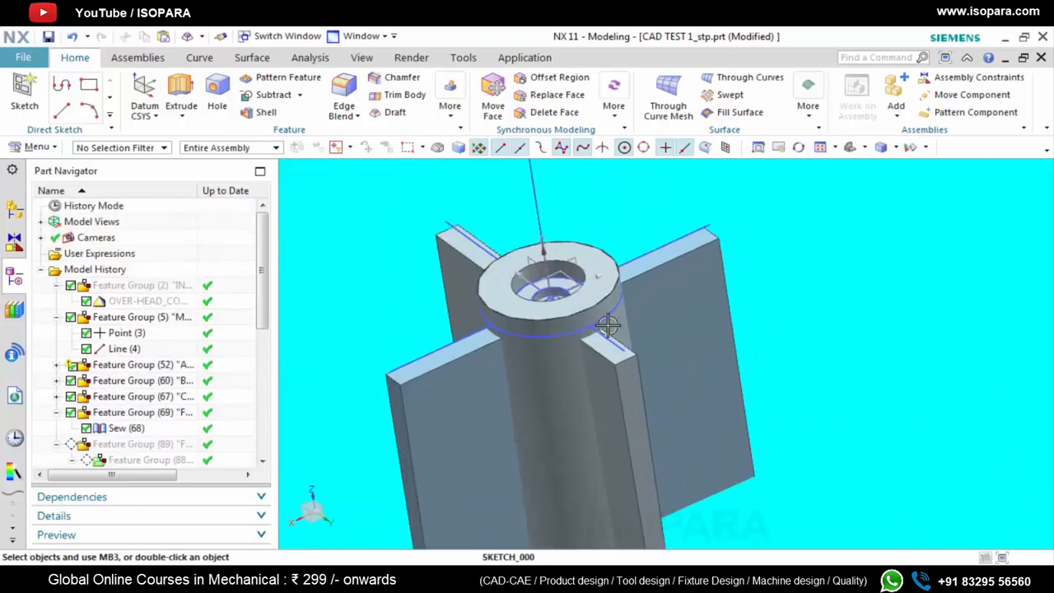
mouse_move(568, 330)
middle_down()
mouse_move(600, 308)
mouse_move(587, 307)
mouse_move(581, 326)
middle_up()
Show the hidden reference tray body again together with the rebuilt boss and ribs
right_click(121, 293)
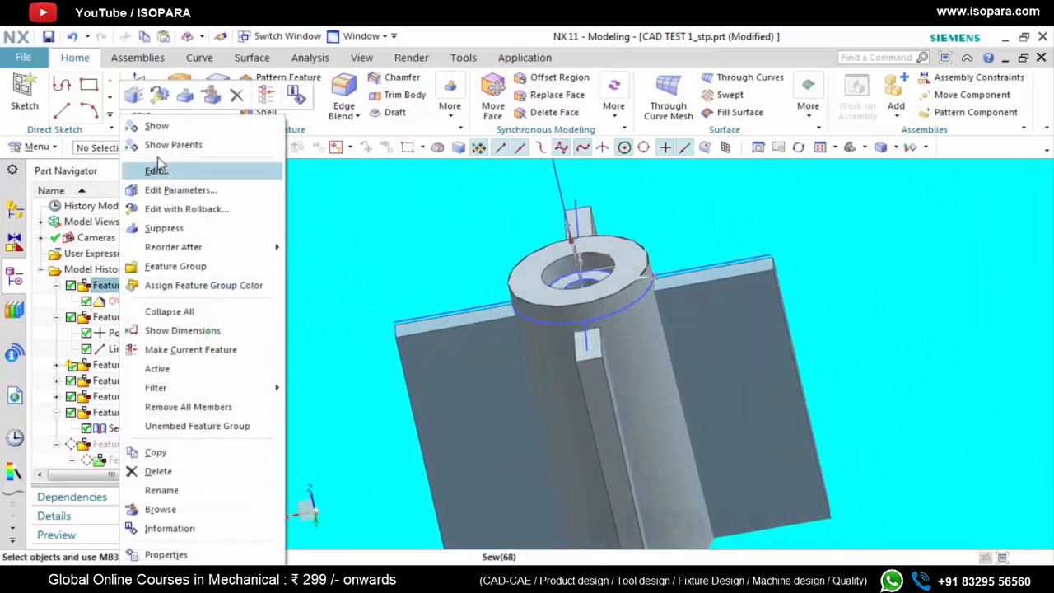
click(146, 170)
key(ctrl+shift+k)
click(837, 428)
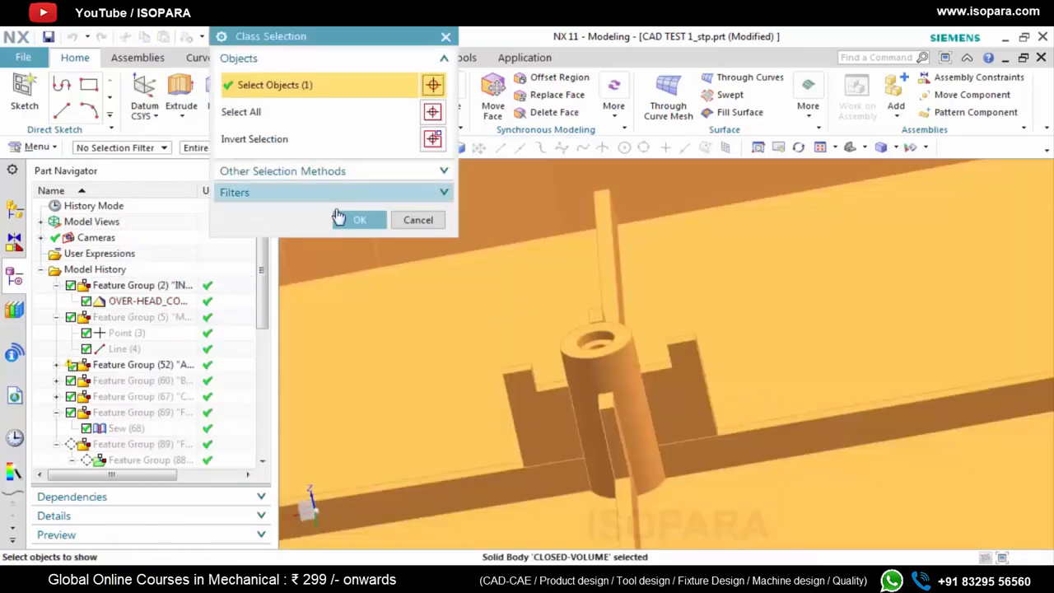
click(359, 220)
scroll(576, 360, up, 3)
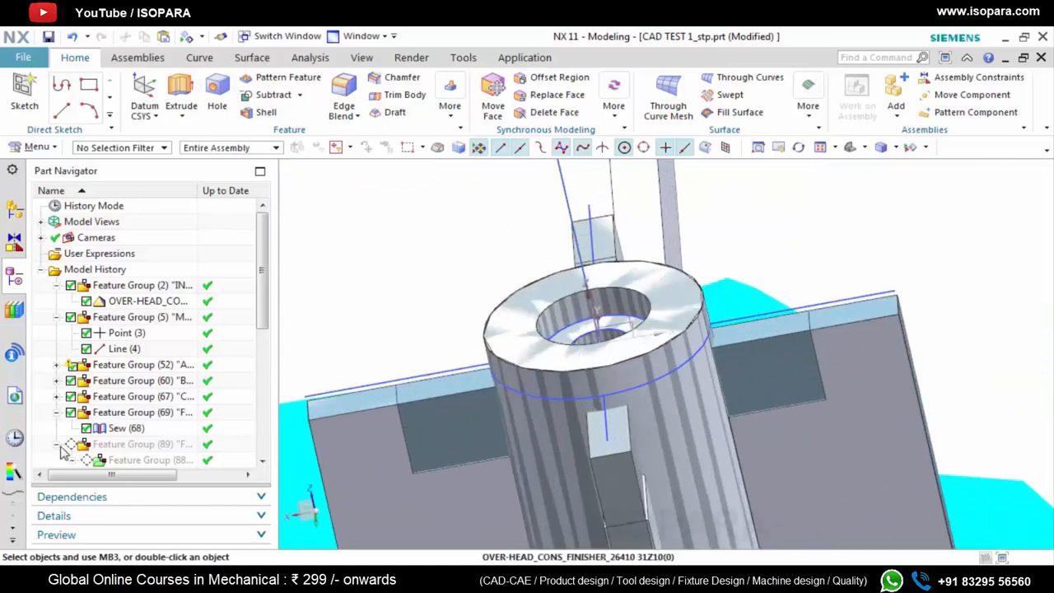
Hide two of the drafted ribs in turn to expose the reference ribs behind them, and undo the hiding
scroll(64, 453, down, 6)
right_click(128, 465)
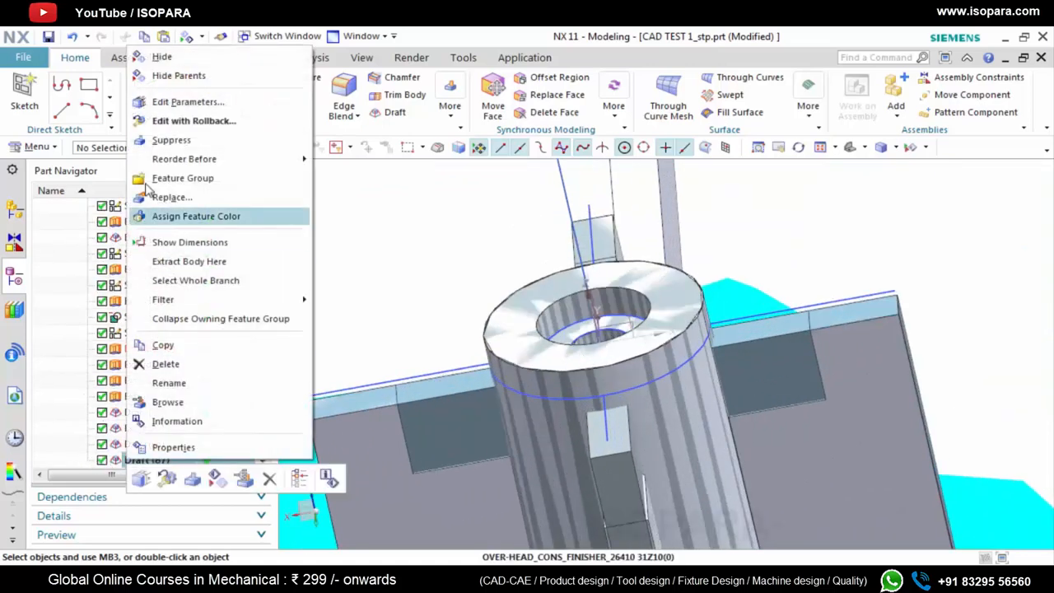
click(169, 57)
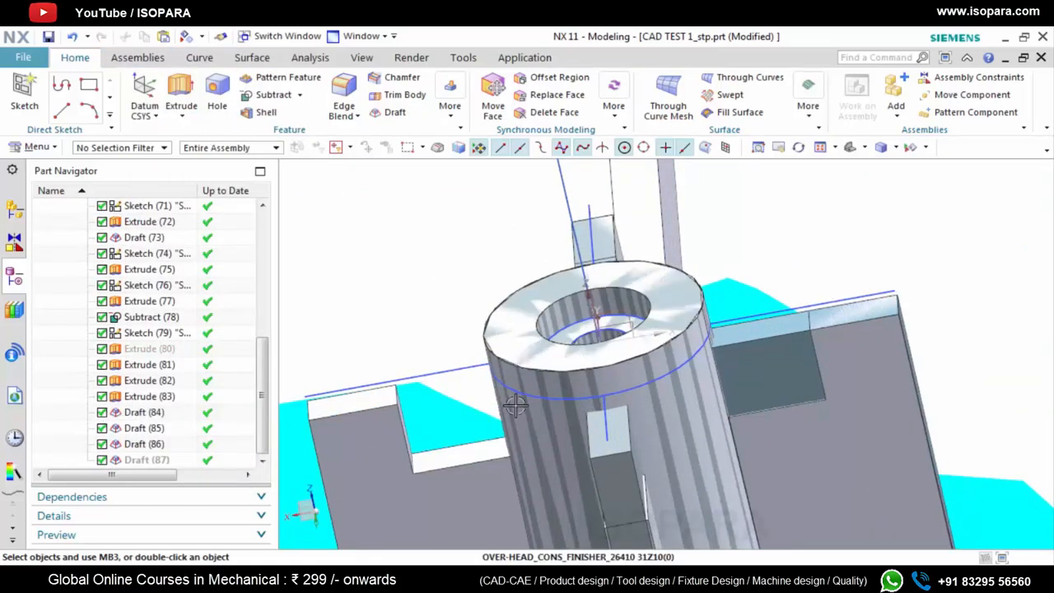
right_click(152, 397)
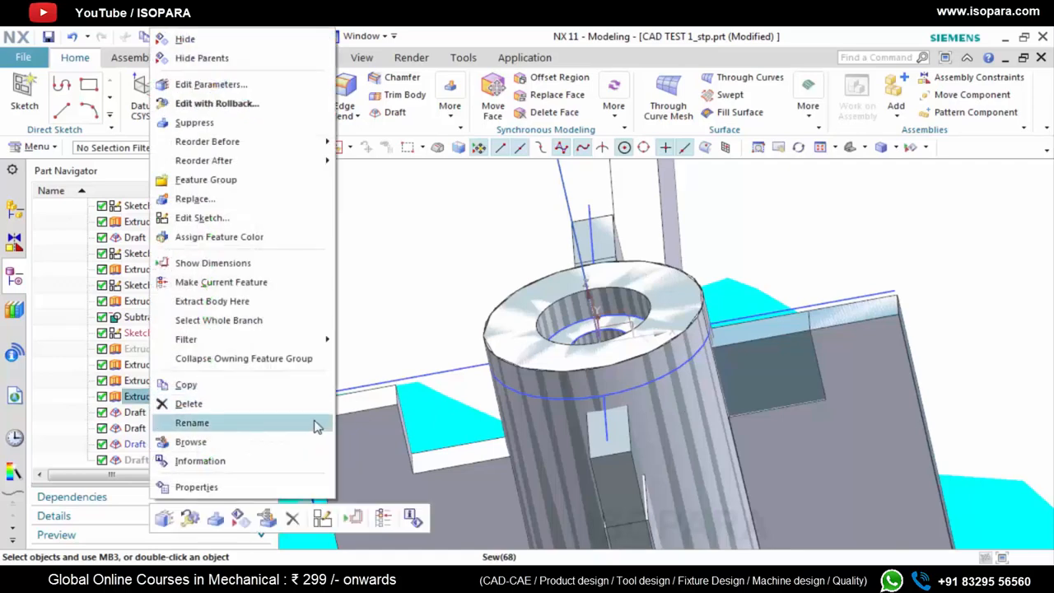
click(274, 39)
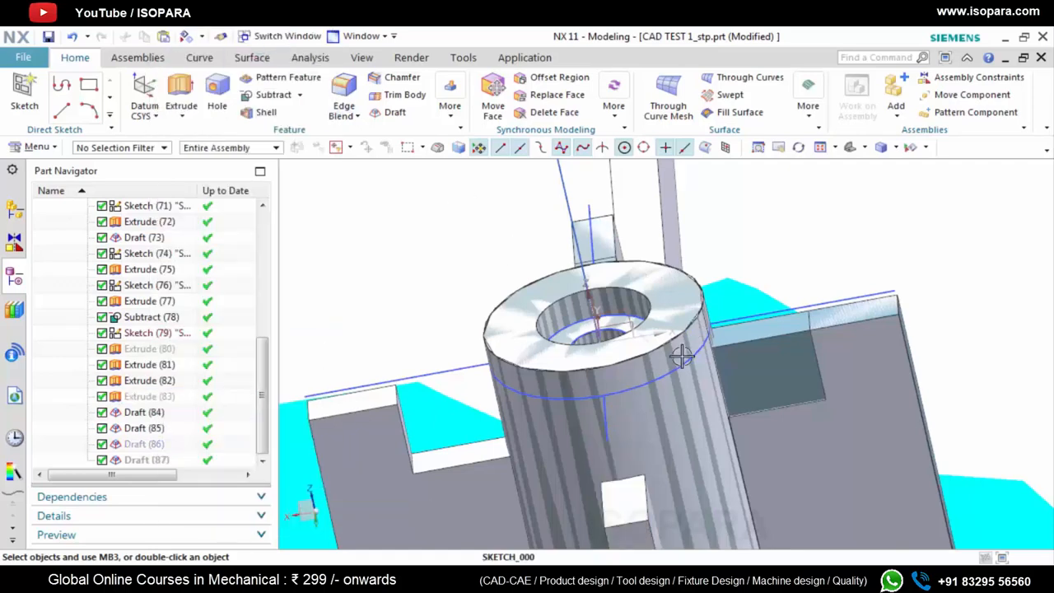
key(ctrl+z)
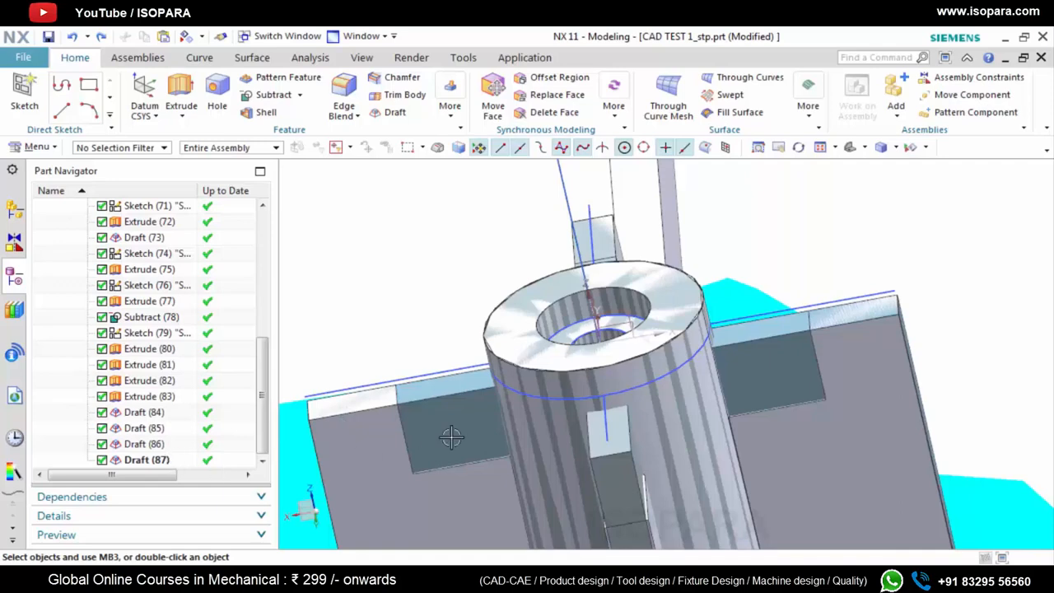
Measure the distance from the centre of the boss bore to the step edge on the adjacent reference rib
scroll(532, 374, up, 1)
middle_drag(532, 375, 536, 378)
scroll(536, 379, down, 2)
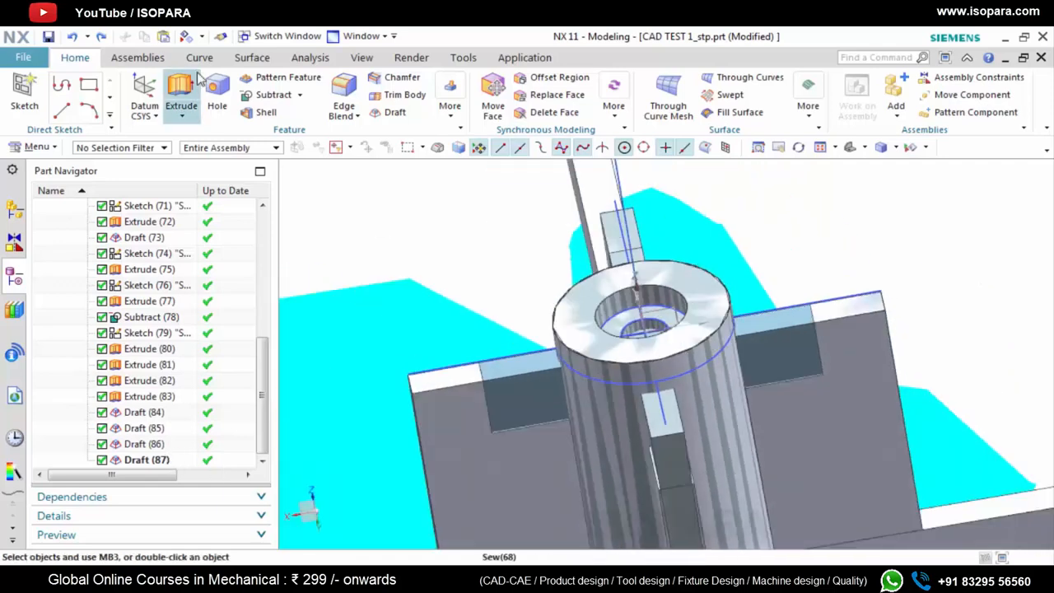
click(311, 57)
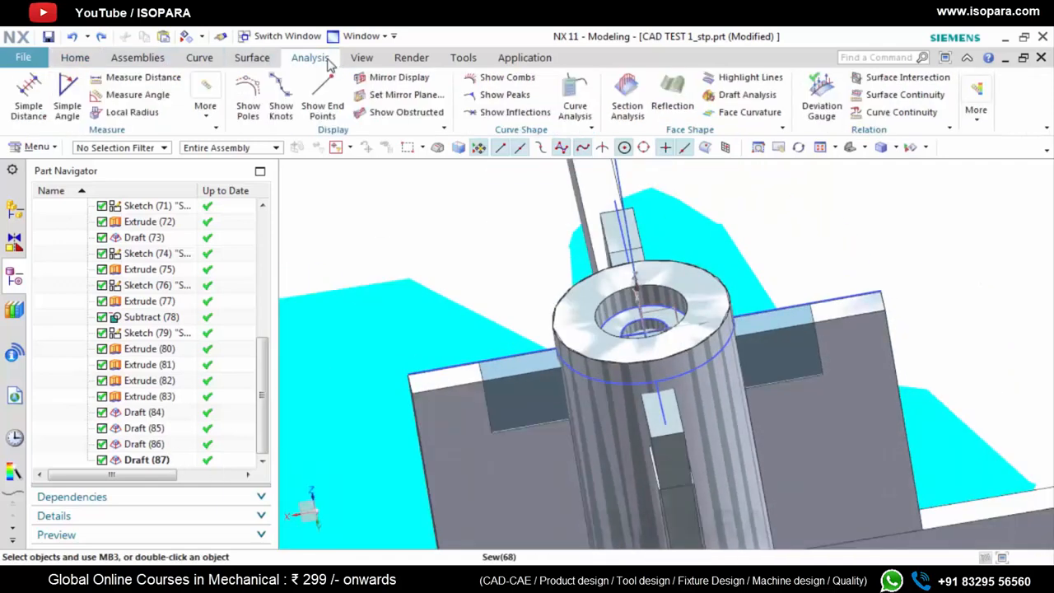
click(143, 77)
middle_drag(642, 365, 650, 311)
click(651, 311)
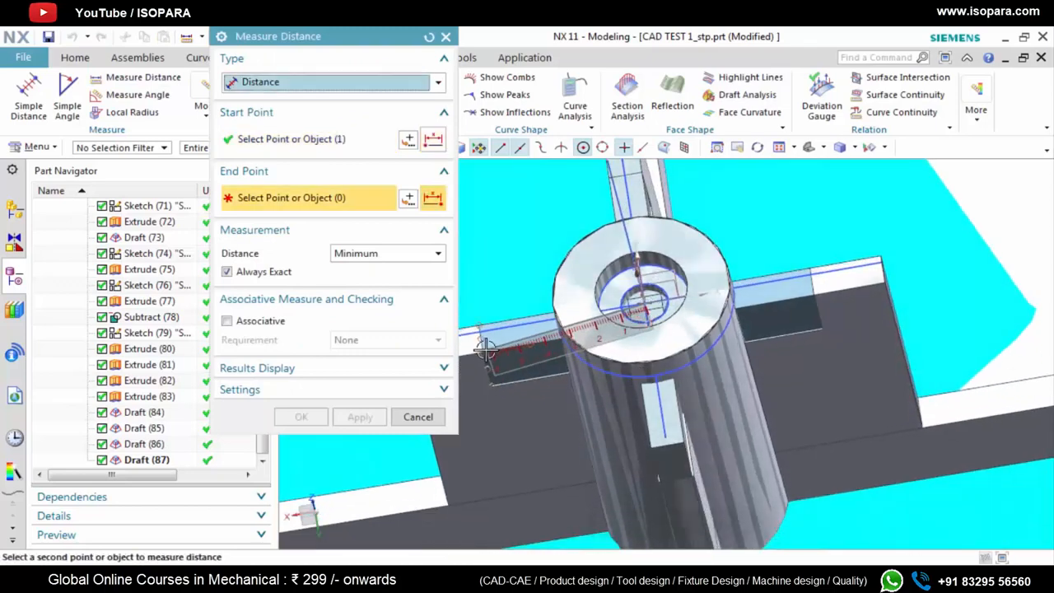
click(483, 352)
scroll(582, 335, up, 2)
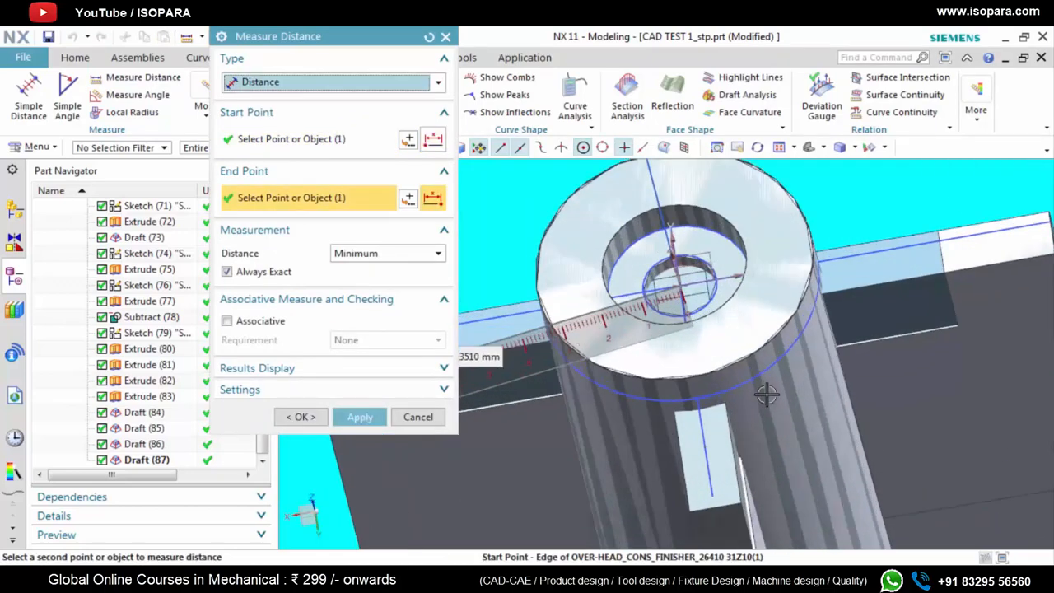
scroll(767, 391, down, 3)
scroll(595, 367, up, 3)
scroll(585, 368, down, 4)
scroll(583, 367, up, 4)
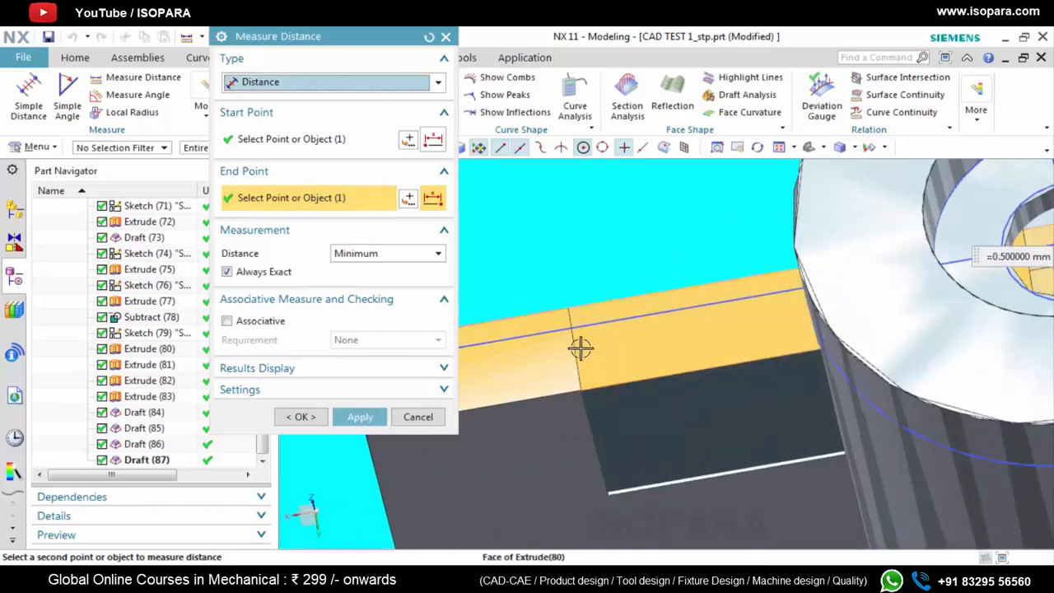
scroll(574, 353, down, 5)
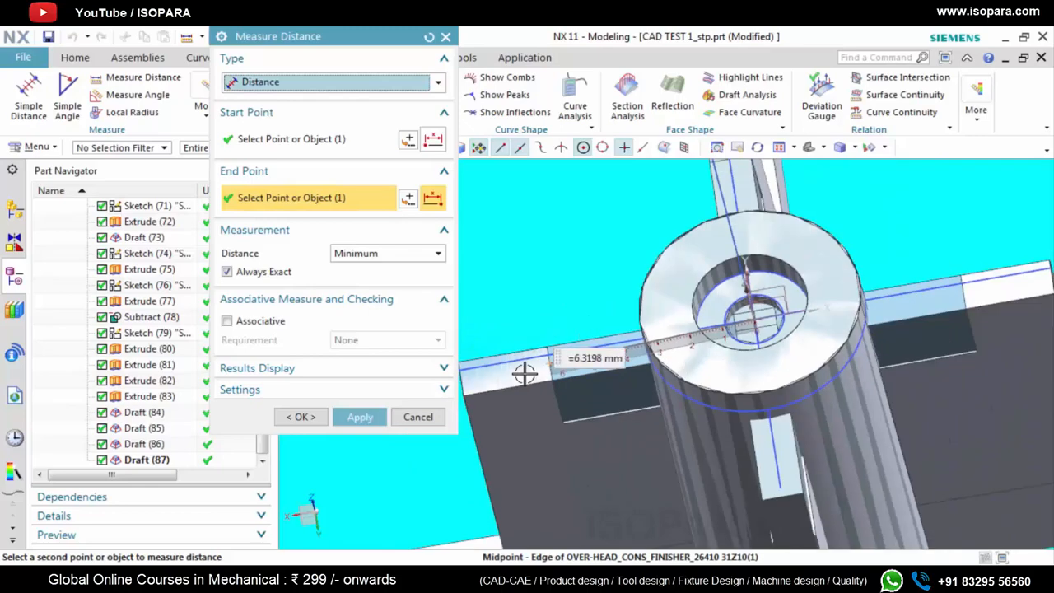
click(446, 38)
Start a new sketch using the New Plane method on the horizontal plane of the boss's datum coordinate system
middle_drag(683, 359, 774, 362)
scroll(775, 359, up, 5)
scroll(775, 359, down, 2)
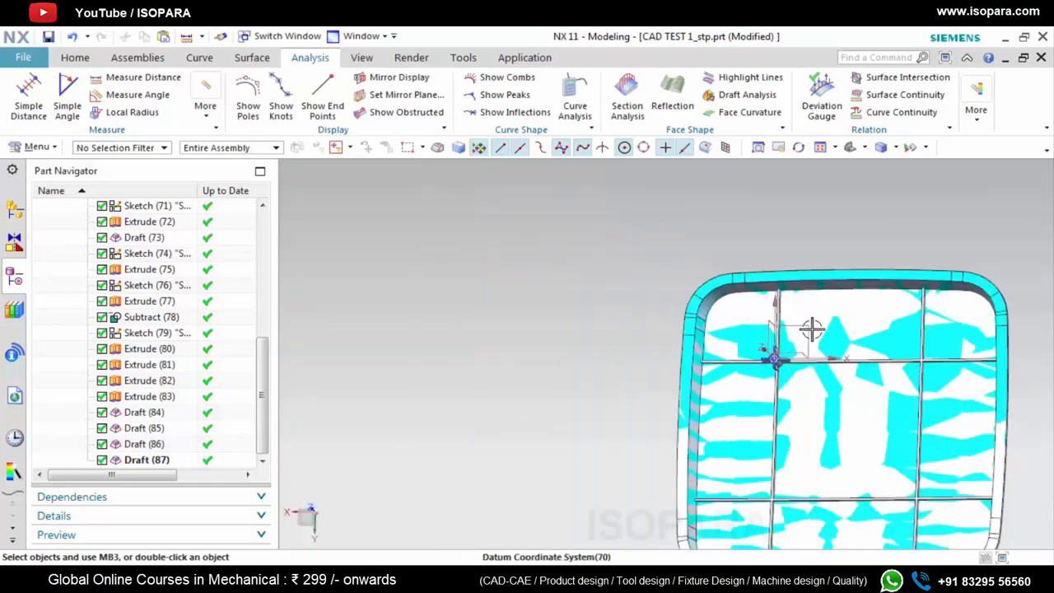
click(75, 59)
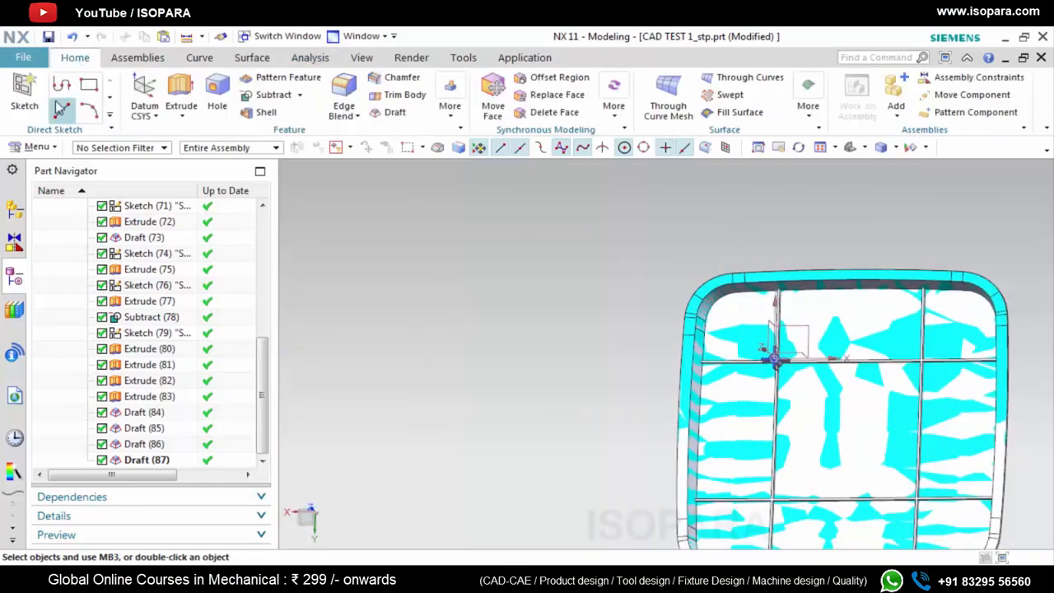
click(24, 94)
click(363, 135)
click(377, 167)
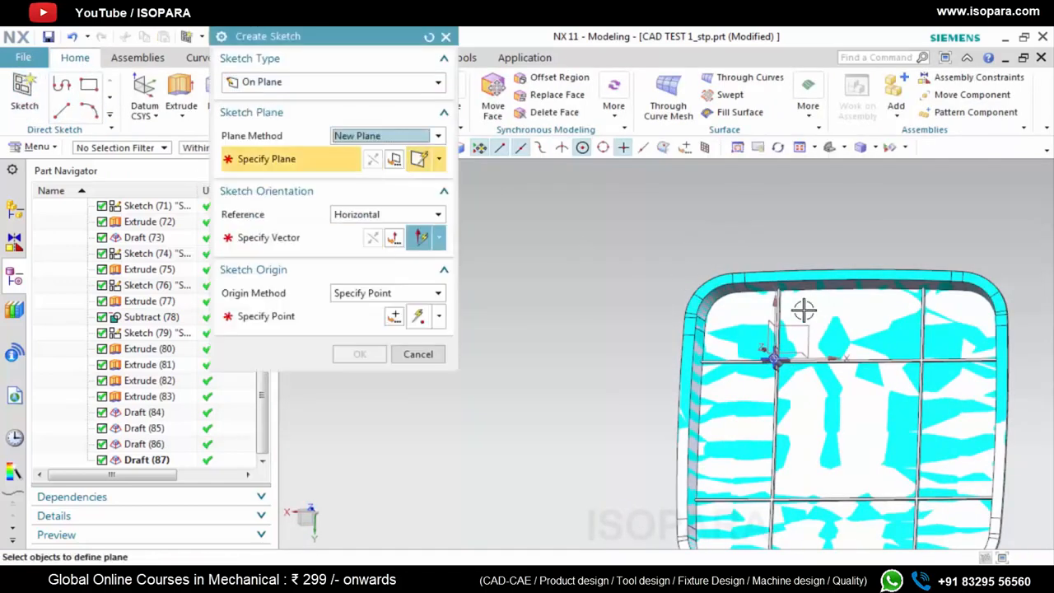
click(803, 328)
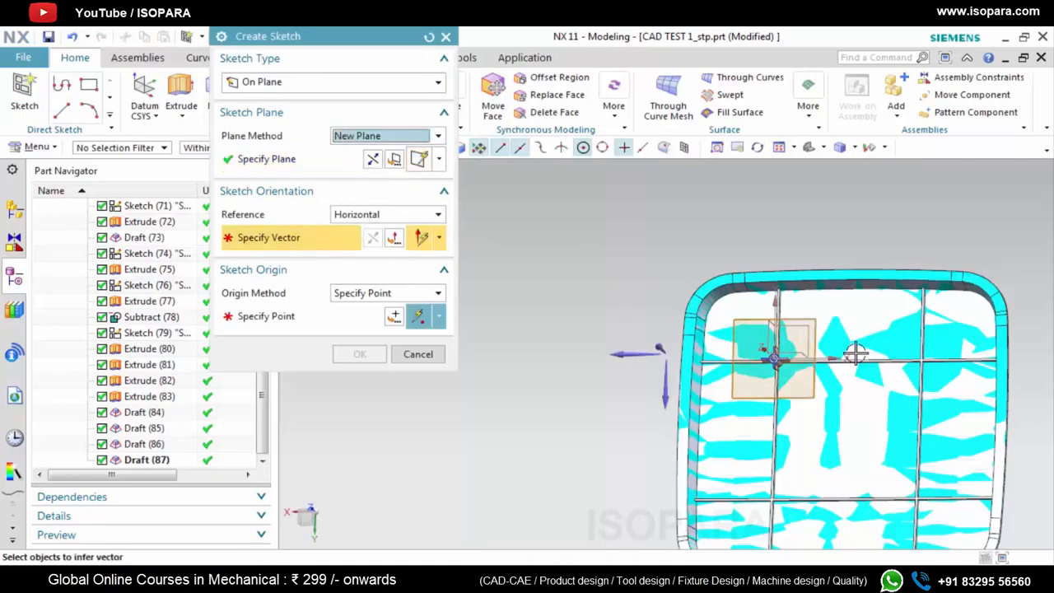
Orient the sketch horizontally along the datum's X axis, place its origin at the bore centre and enter the sketch
scroll(815, 356, up, 1)
scroll(815, 355, down, 3)
middle_drag(819, 350, 821, 319)
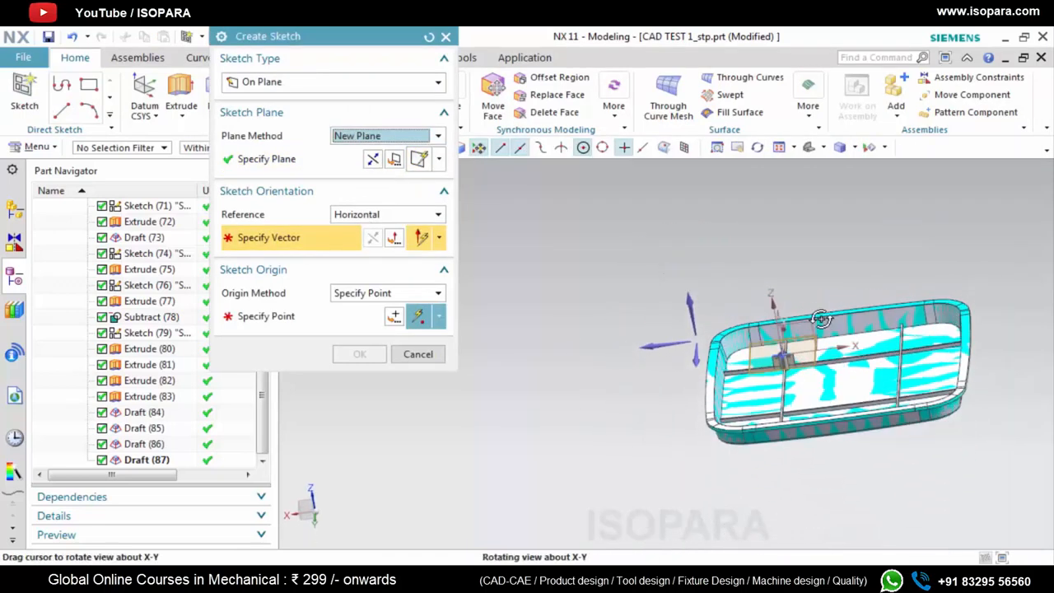
click(839, 346)
scroll(787, 354, up, 5)
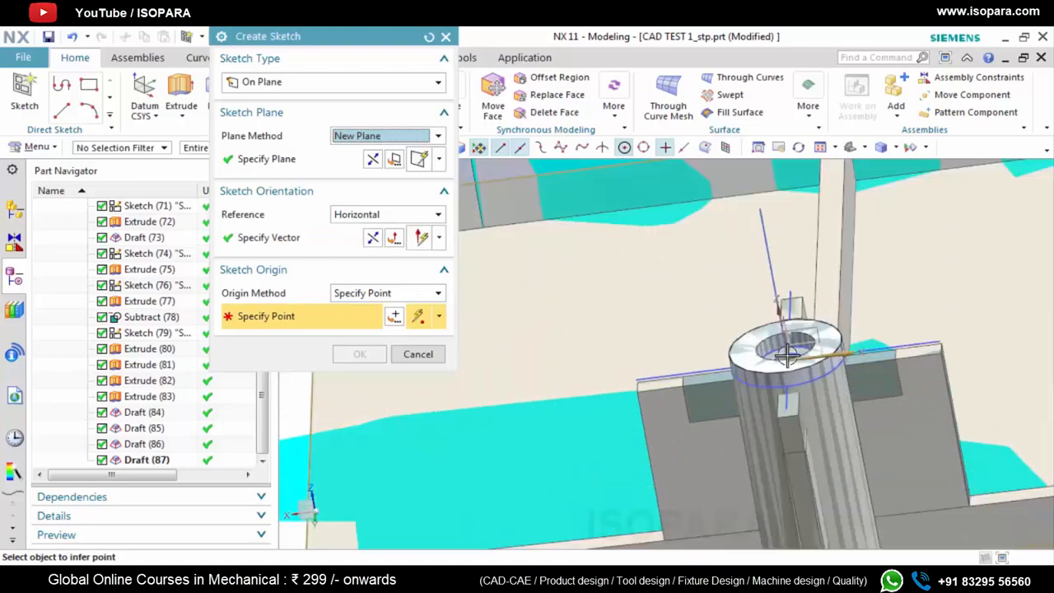
middle_drag(808, 384, 808, 407)
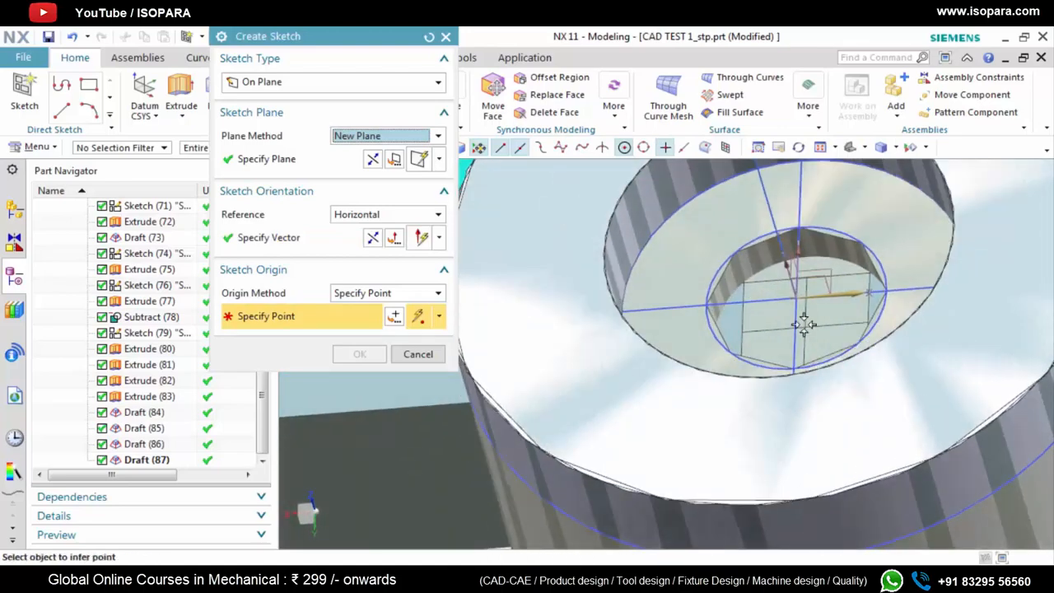
click(796, 297)
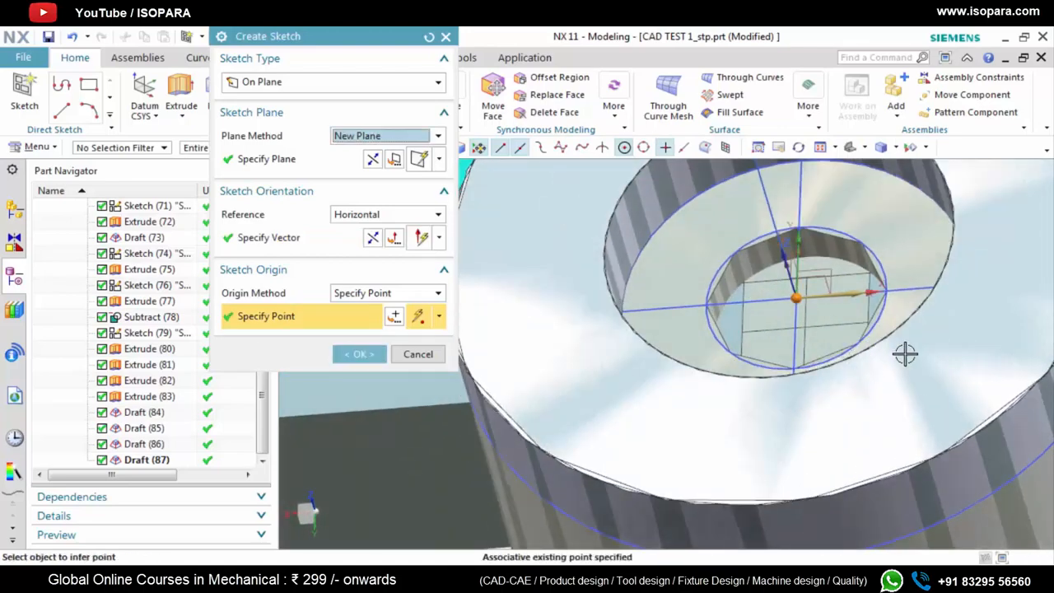
click(357, 355)
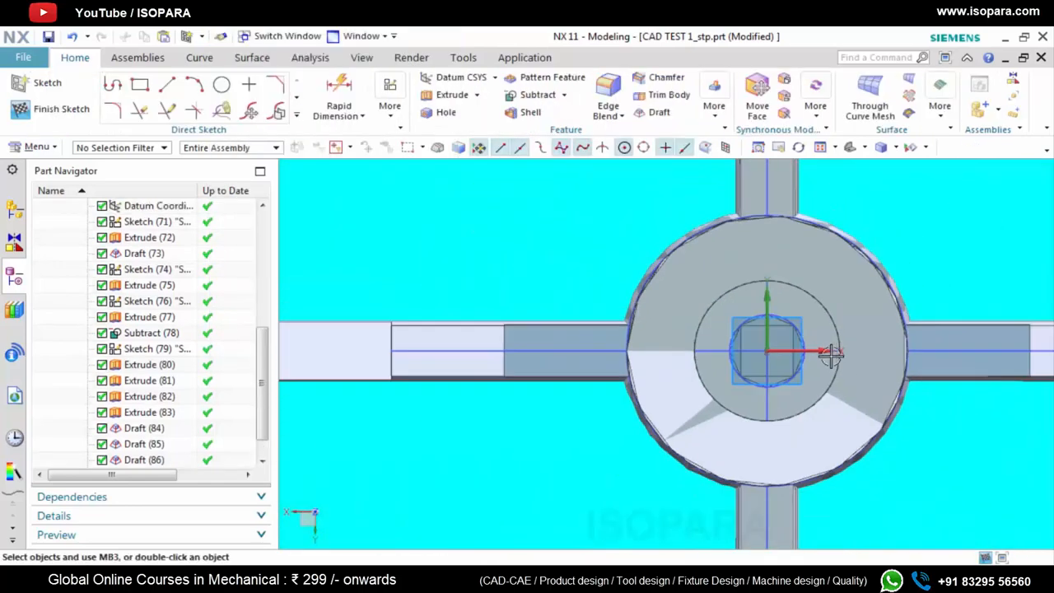
Measure the distance from the sketch origin to the rib's step edge along the X axis
click(310, 60)
click(142, 77)
click(766, 352)
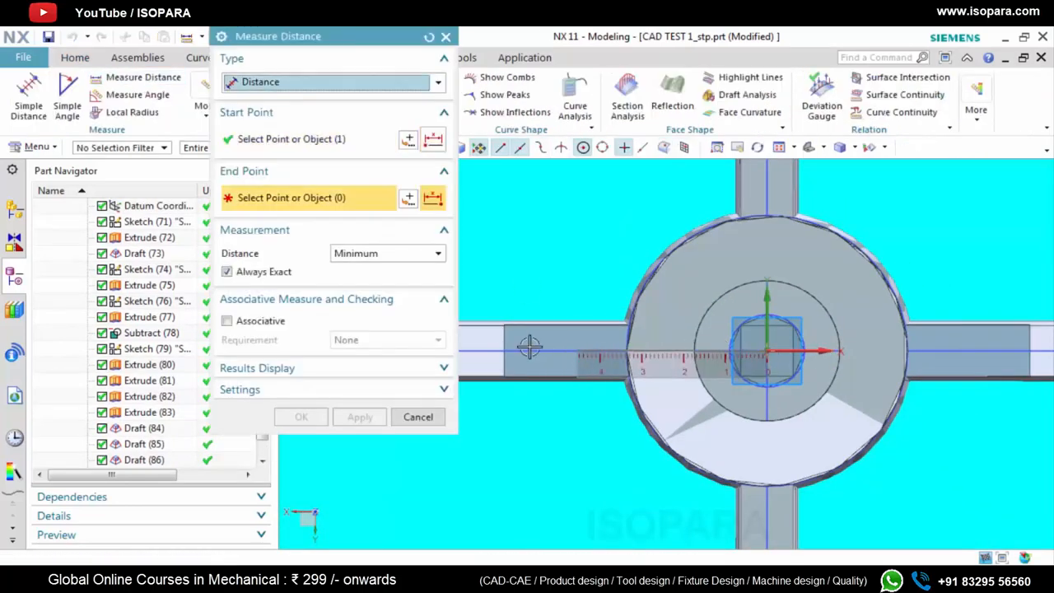
click(504, 352)
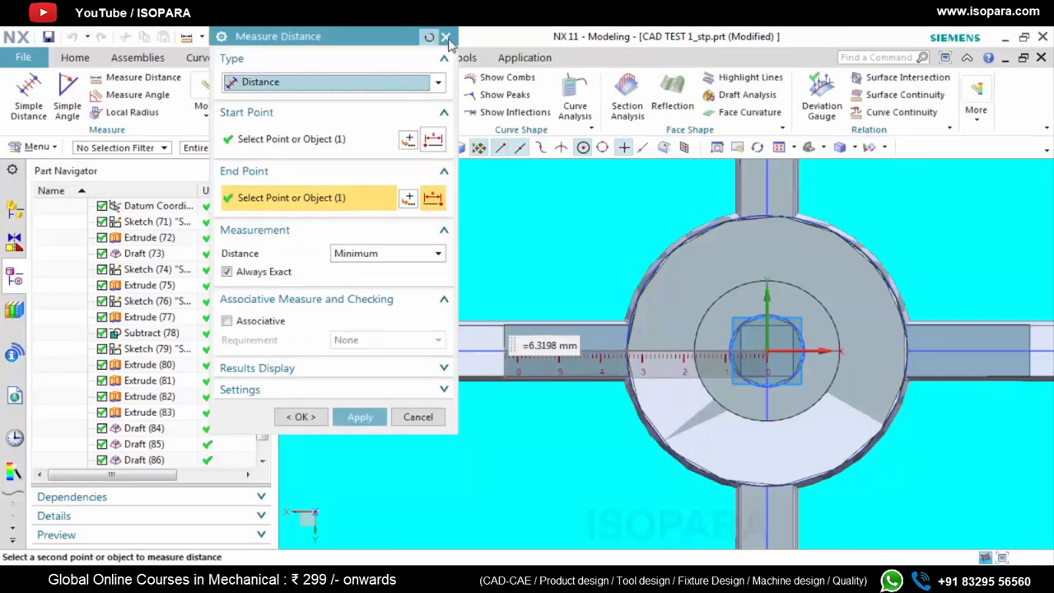
click(446, 37)
Draw a circle centred on the sketch origin with a diameter of 1*2 mm
click(75, 58)
click(247, 83)
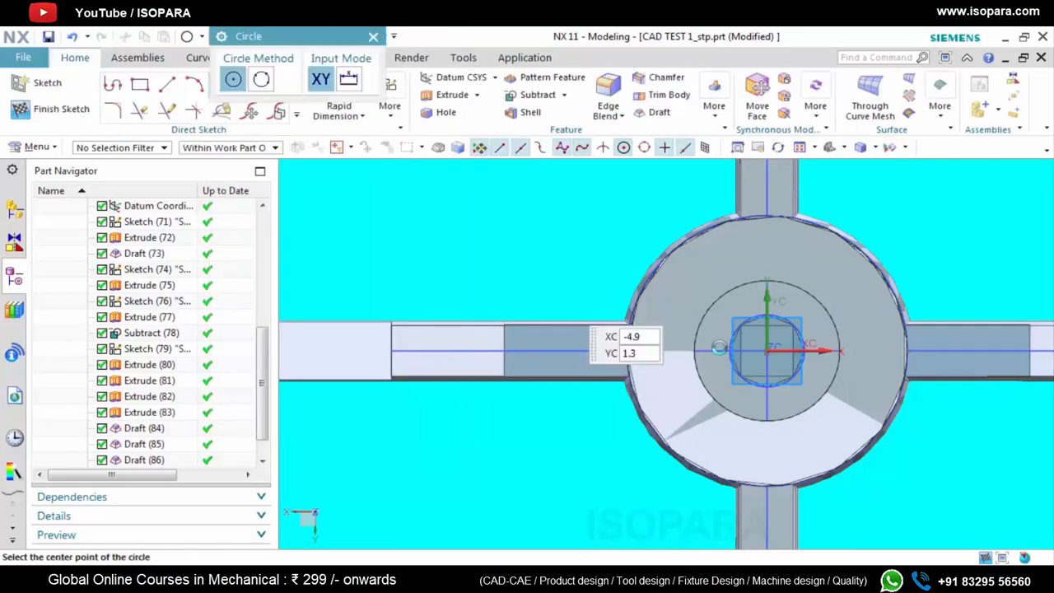
click(766, 352)
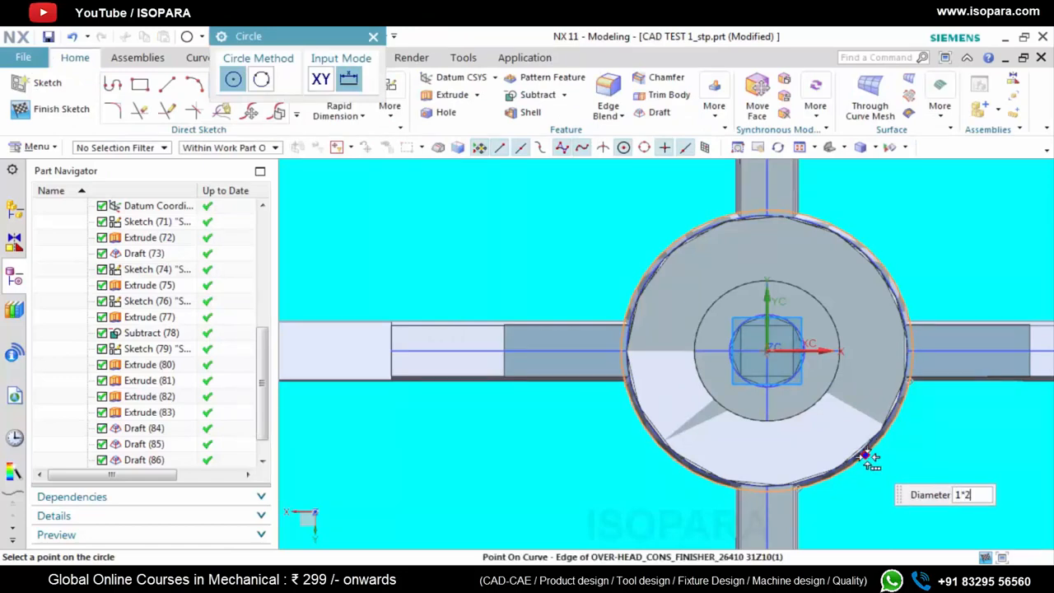
text(1*2)
key(Return)
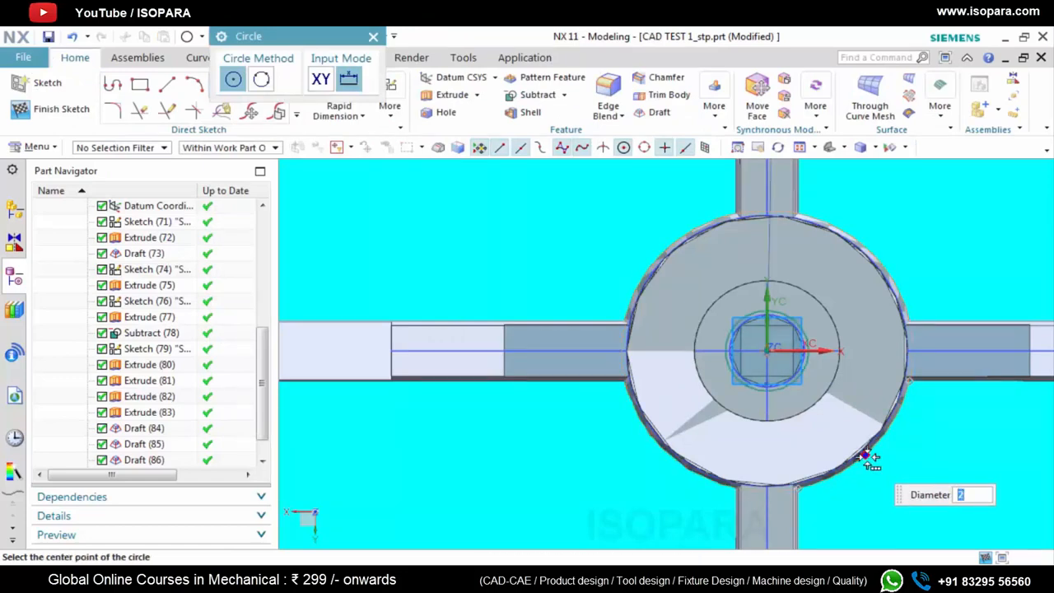
key(Escape)
key(Escape)
Edit the new circle around the bore, setting its diameter to 6.31*2 mm
scroll(807, 330, up, 5)
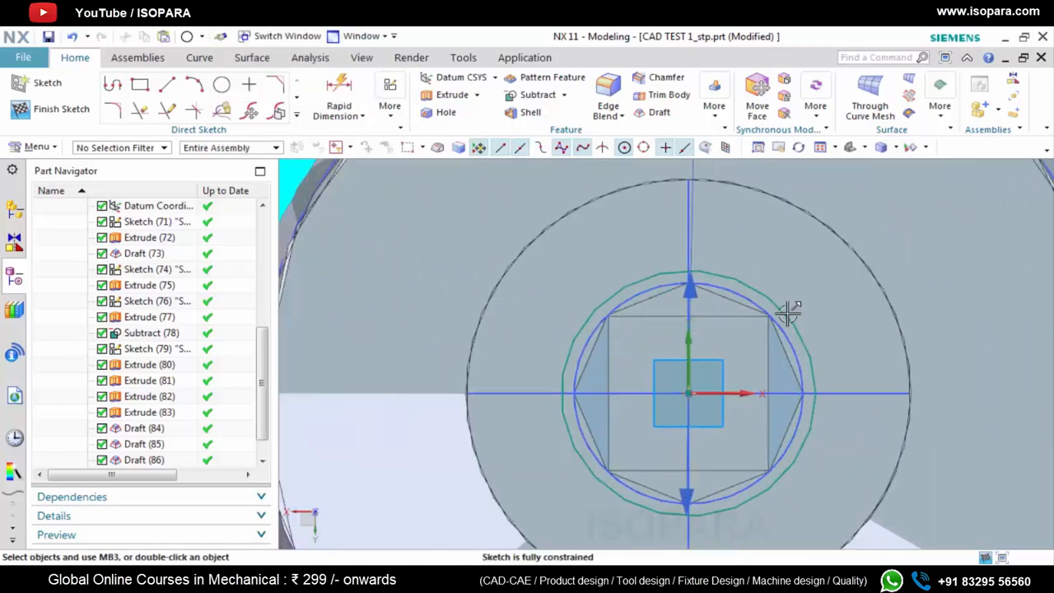
double_click(787, 310)
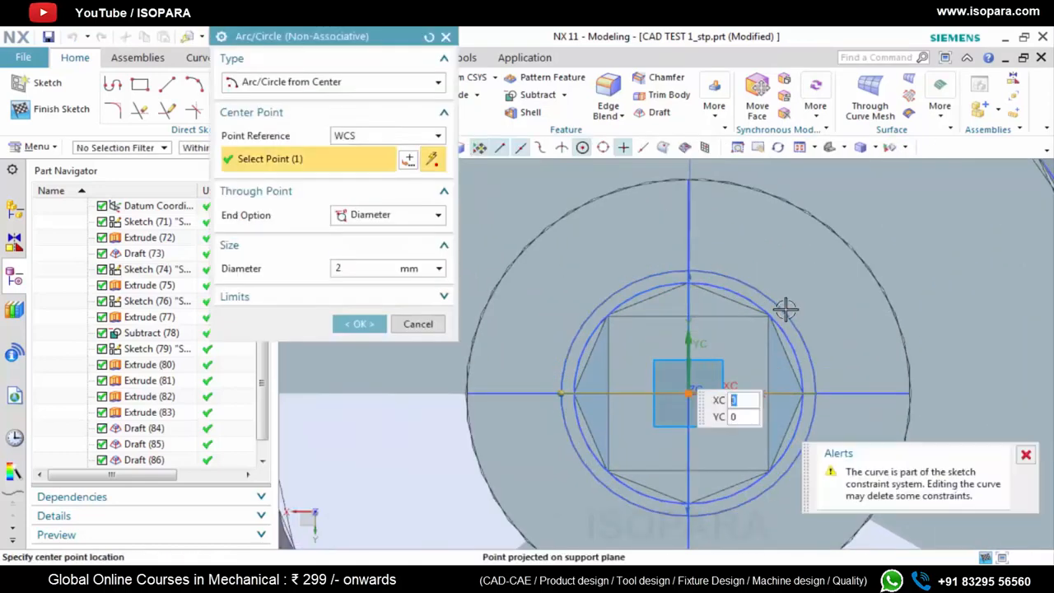
click(323, 272)
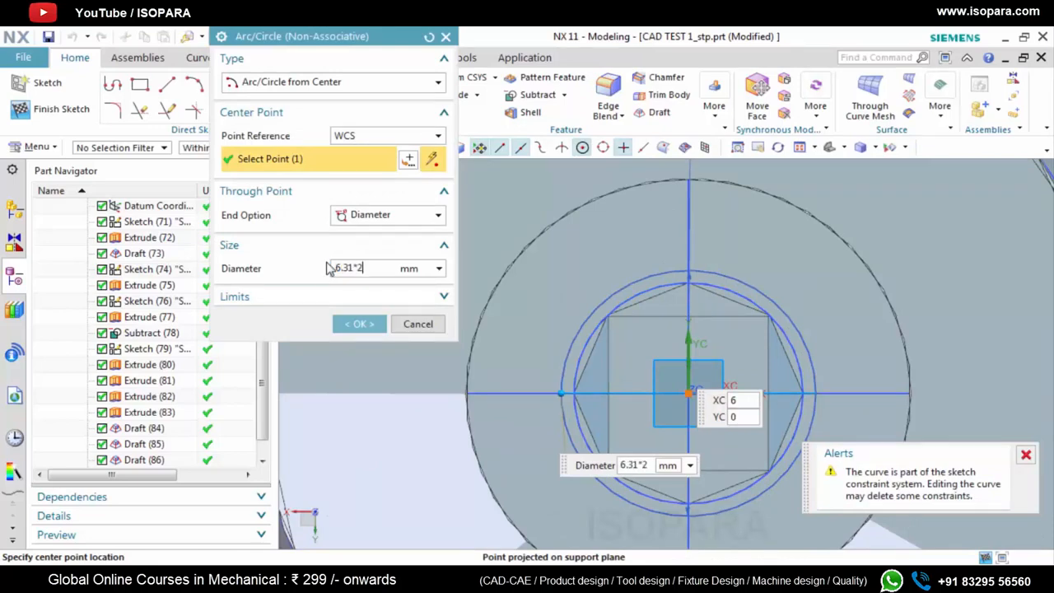
key(Return)
scroll(647, 311, up, 3)
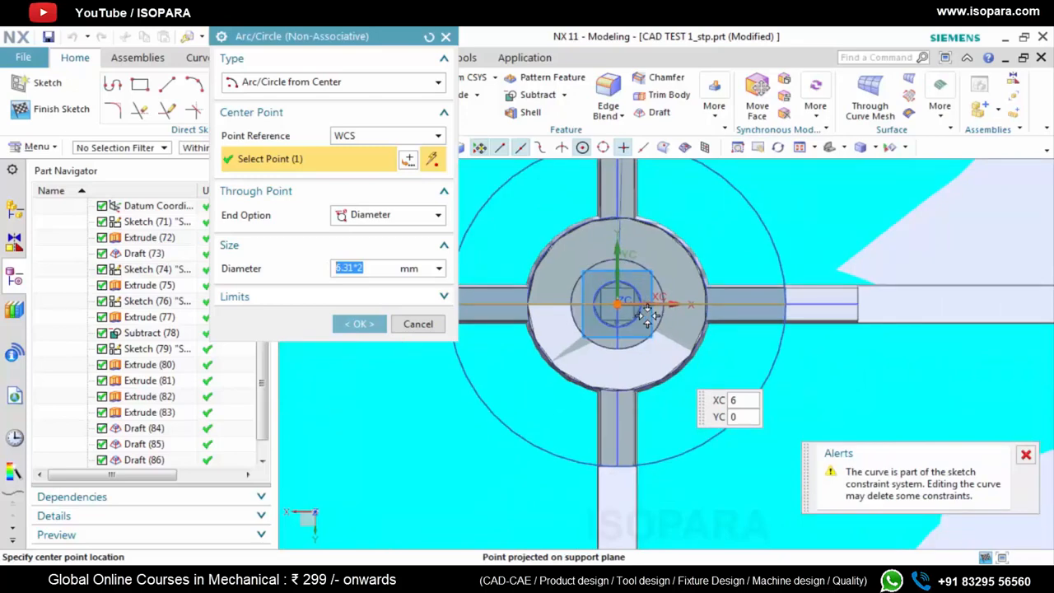
click(354, 325)
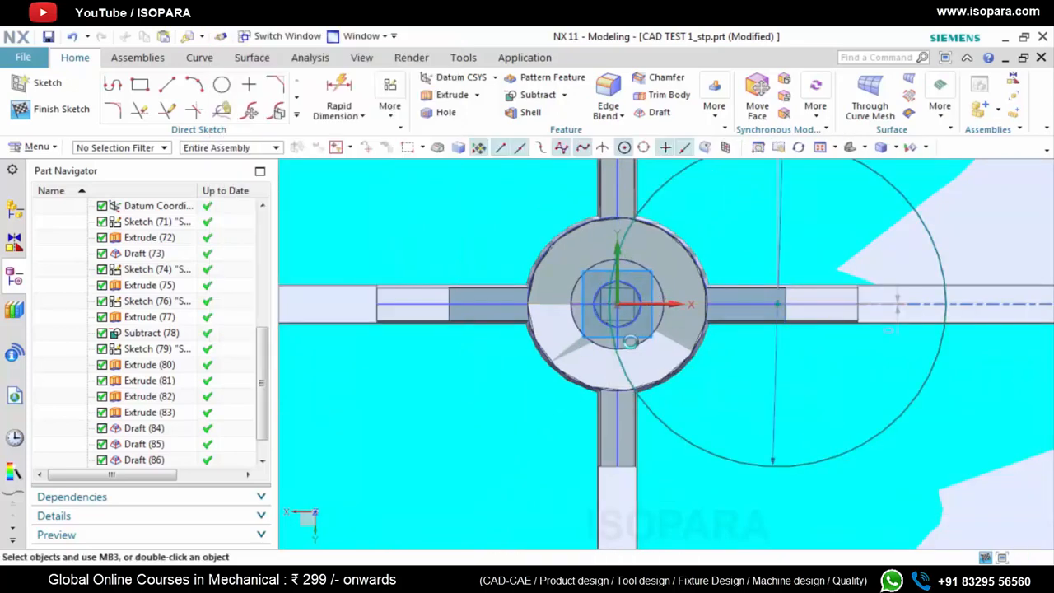
Dimension the circle's centre at 0 mm horizontally from the sketch origin and finish the sketch
key(d)
click(779, 304)
click(618, 303)
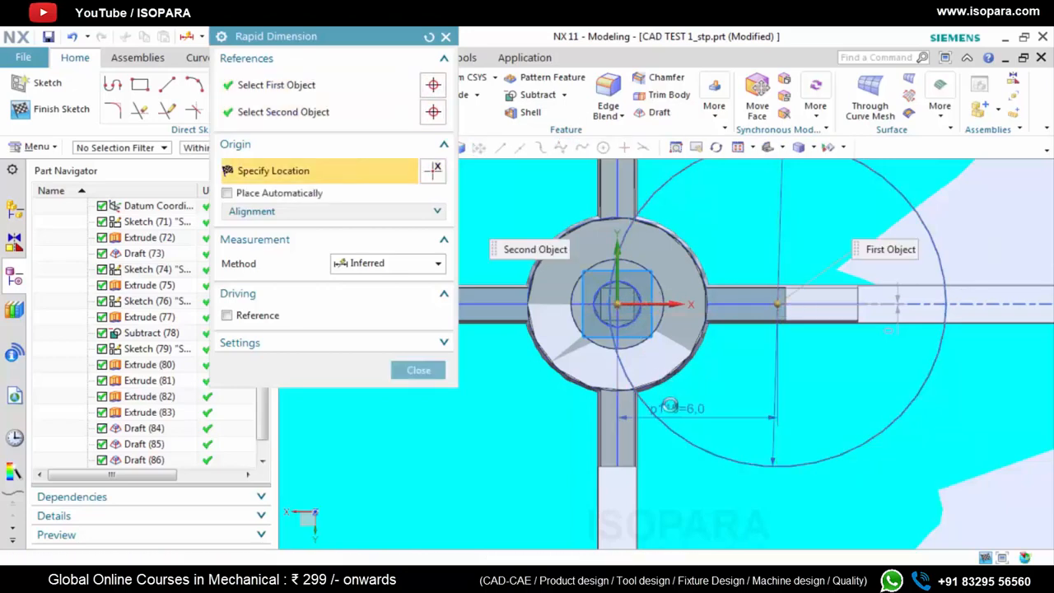
click(674, 408)
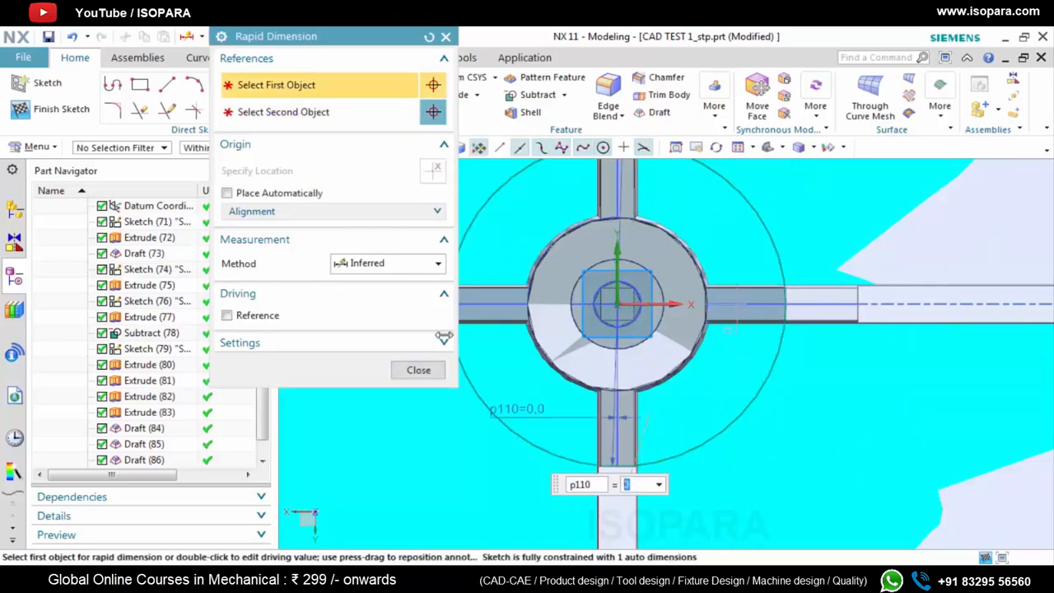
click(418, 370)
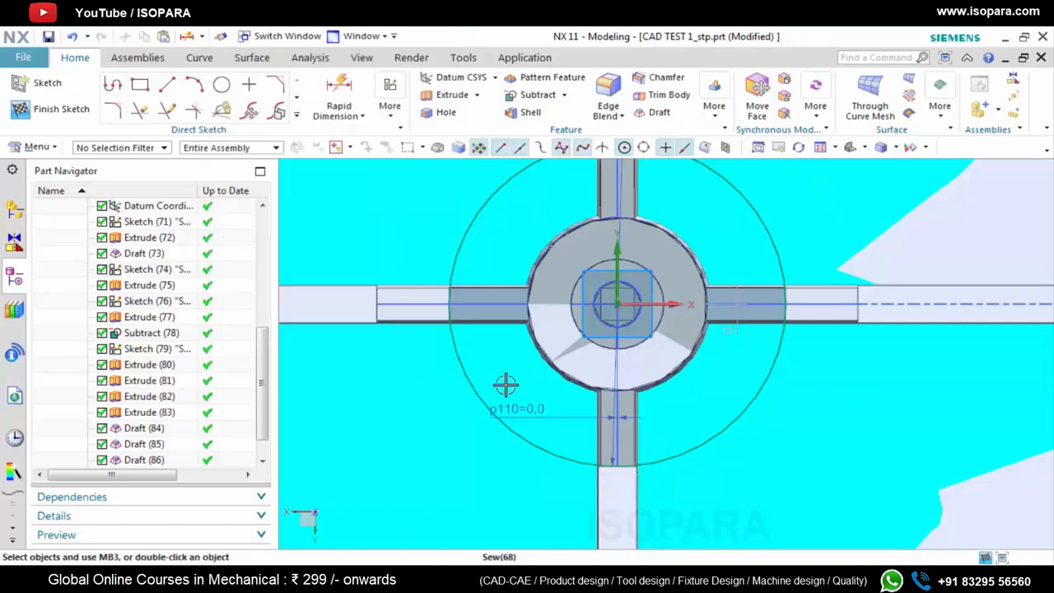
key(ctrl+q)
Start extruding the new circle from a start distance of 0 mm to an end distance of 16.5 mm
scroll(617, 378, down, 5)
middle_drag(617, 379, 616, 348)
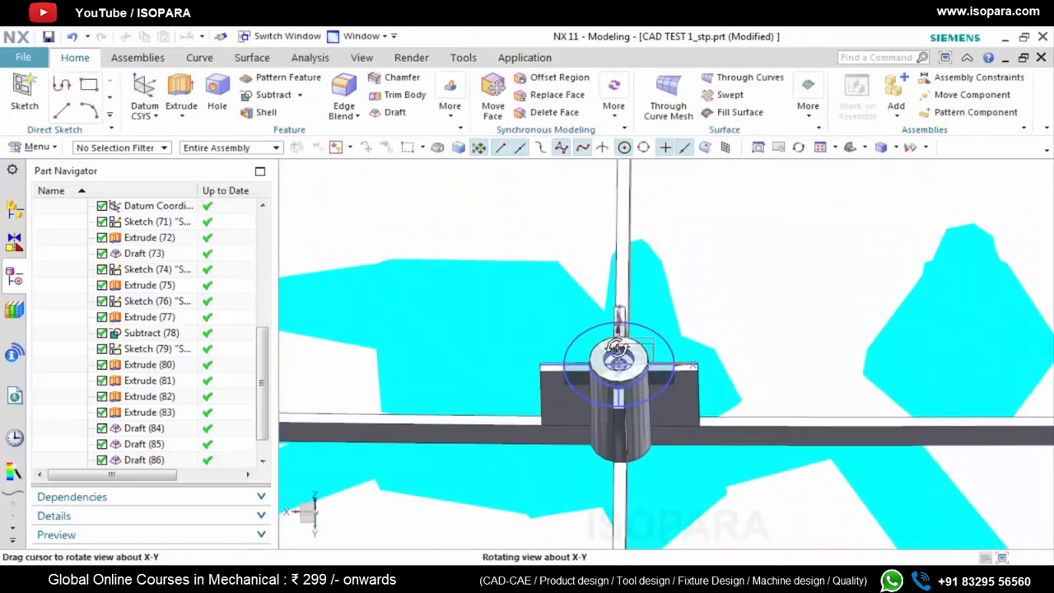
key(x)
scroll(576, 336, up, 3)
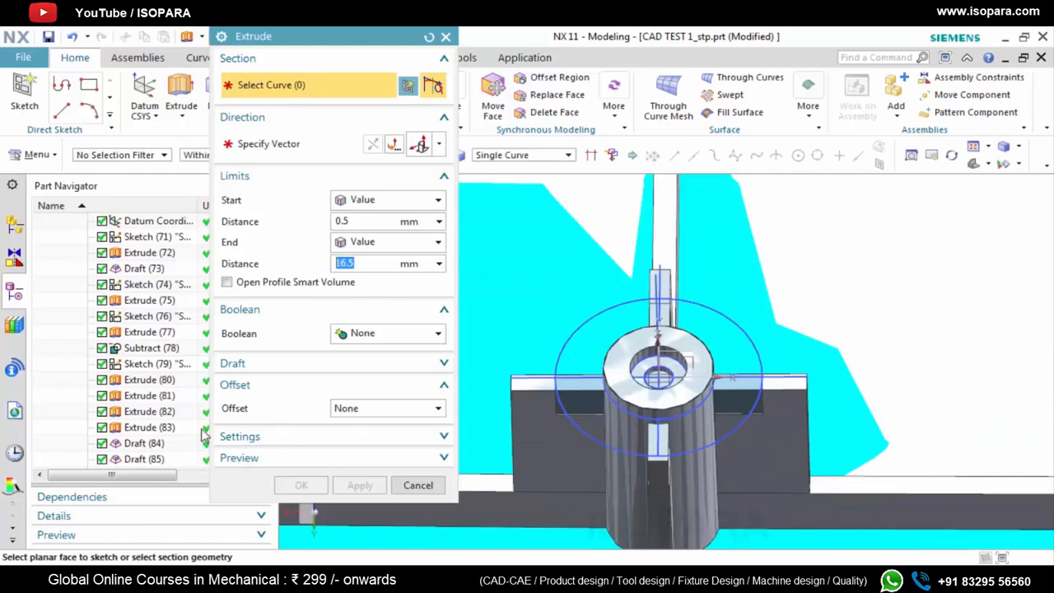
scroll(190, 445, down, 1)
click(144, 459)
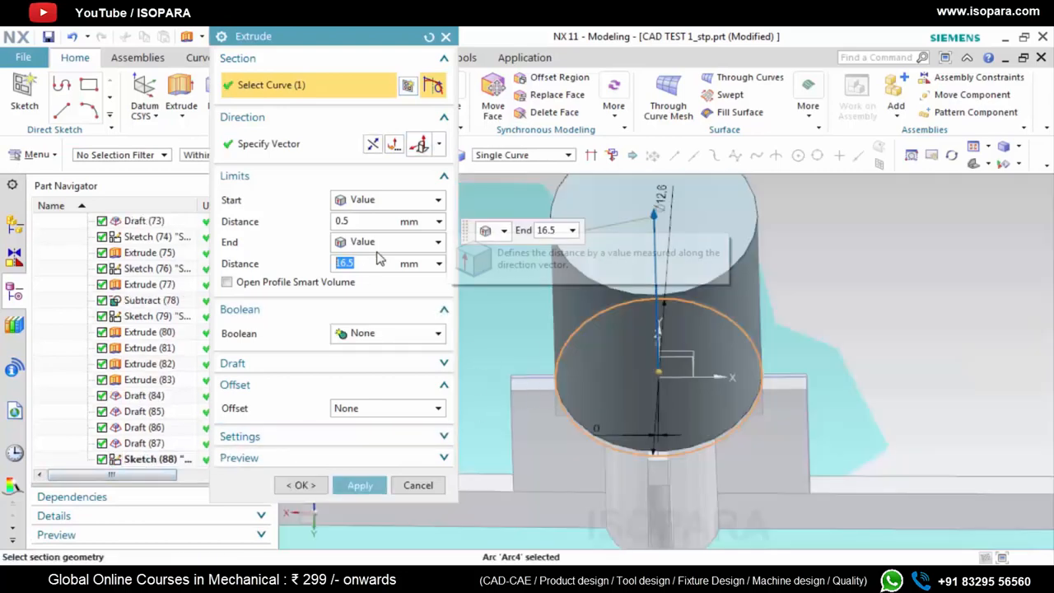
click(353, 222)
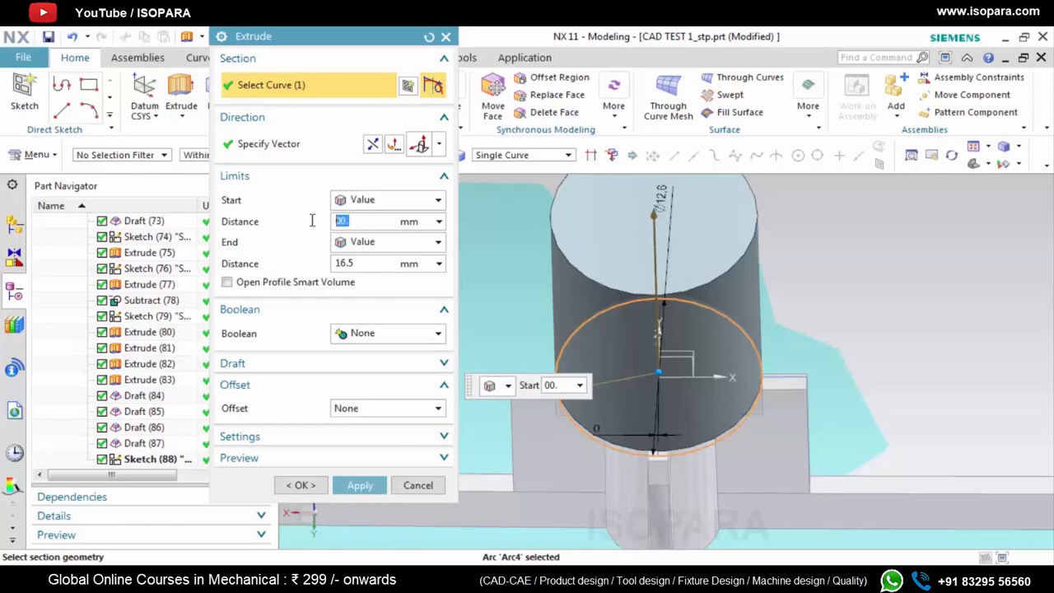
text(0)
click(365, 264)
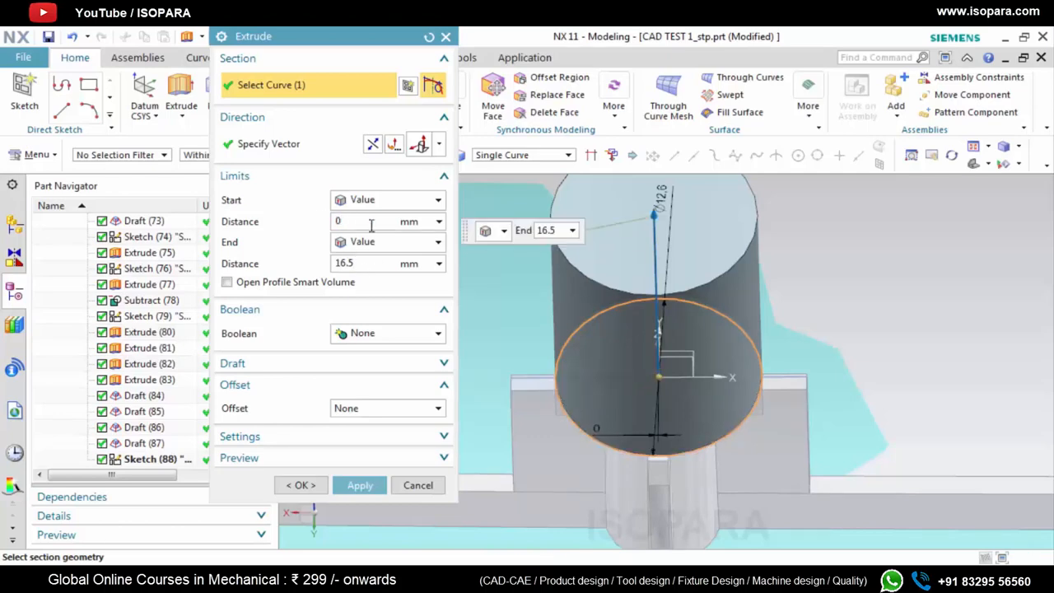
Set the extrusion direction to an inferred vector along the boss's vertical axis and reverse it
click(373, 146)
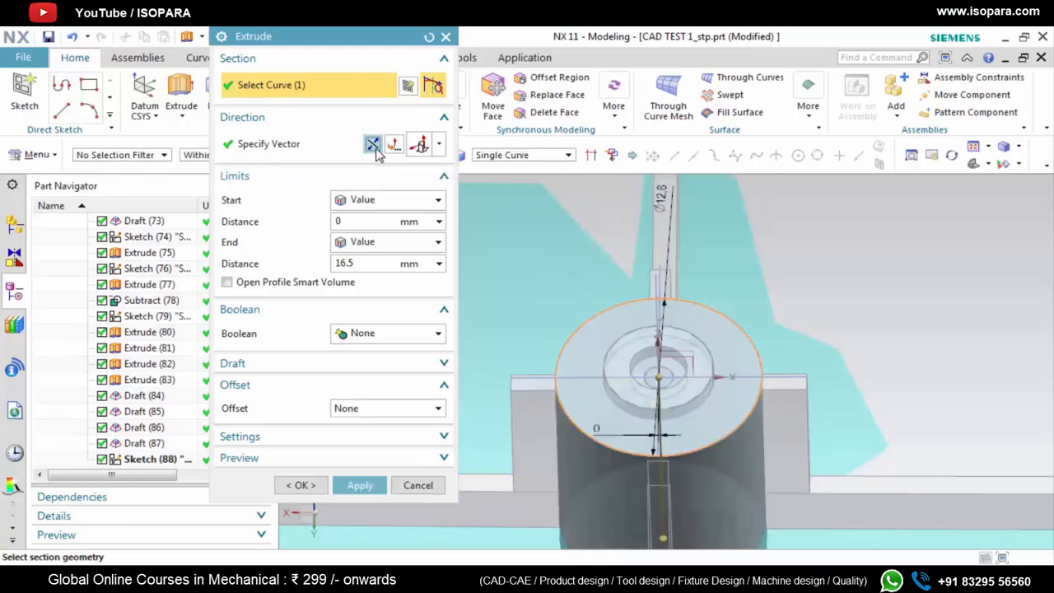
click(438, 144)
click(428, 171)
middle_drag(623, 389, 659, 281)
click(663, 280)
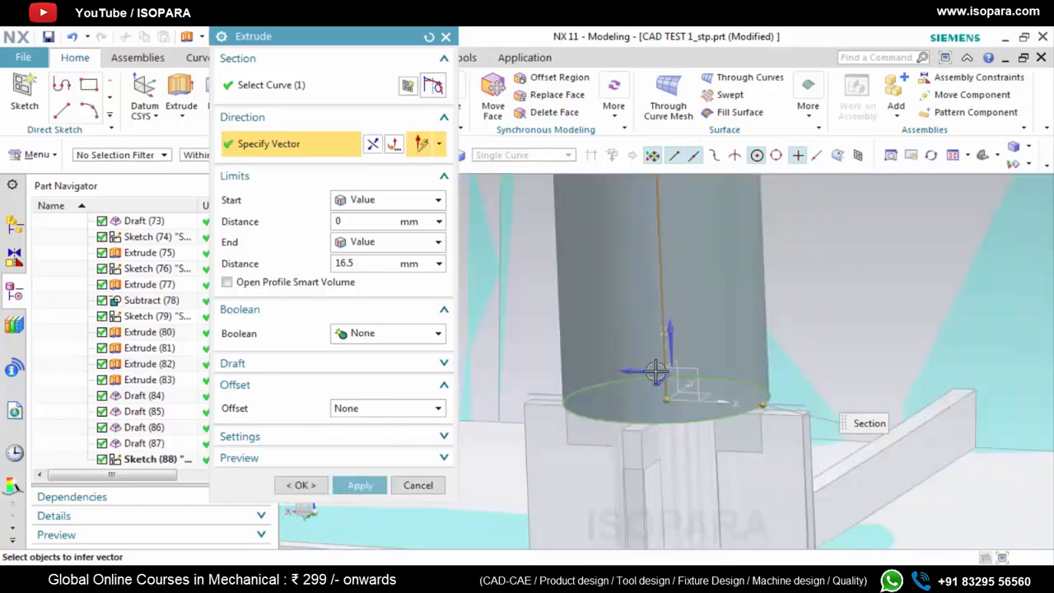
click(373, 145)
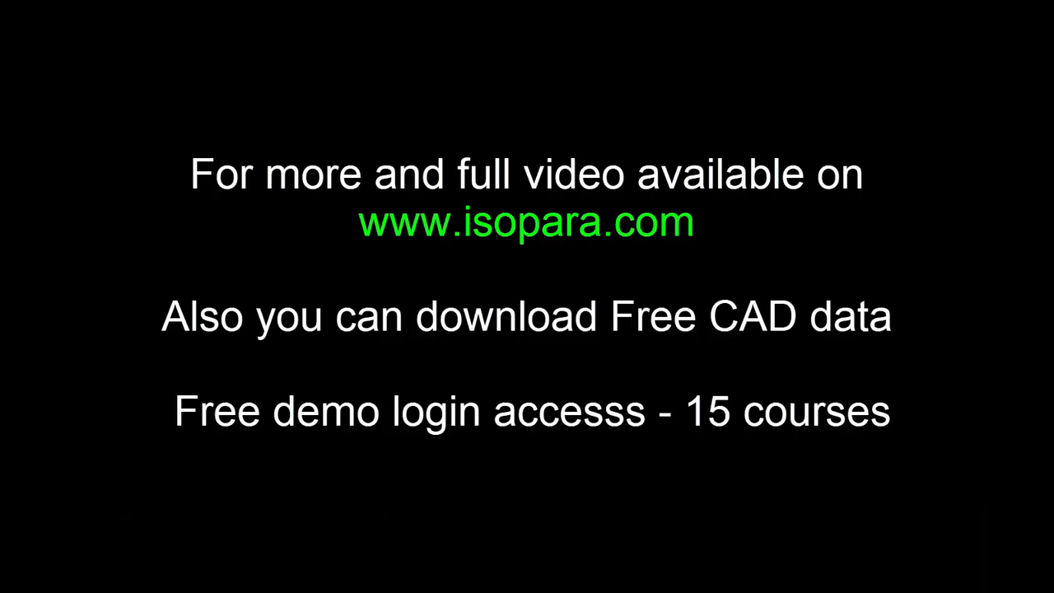